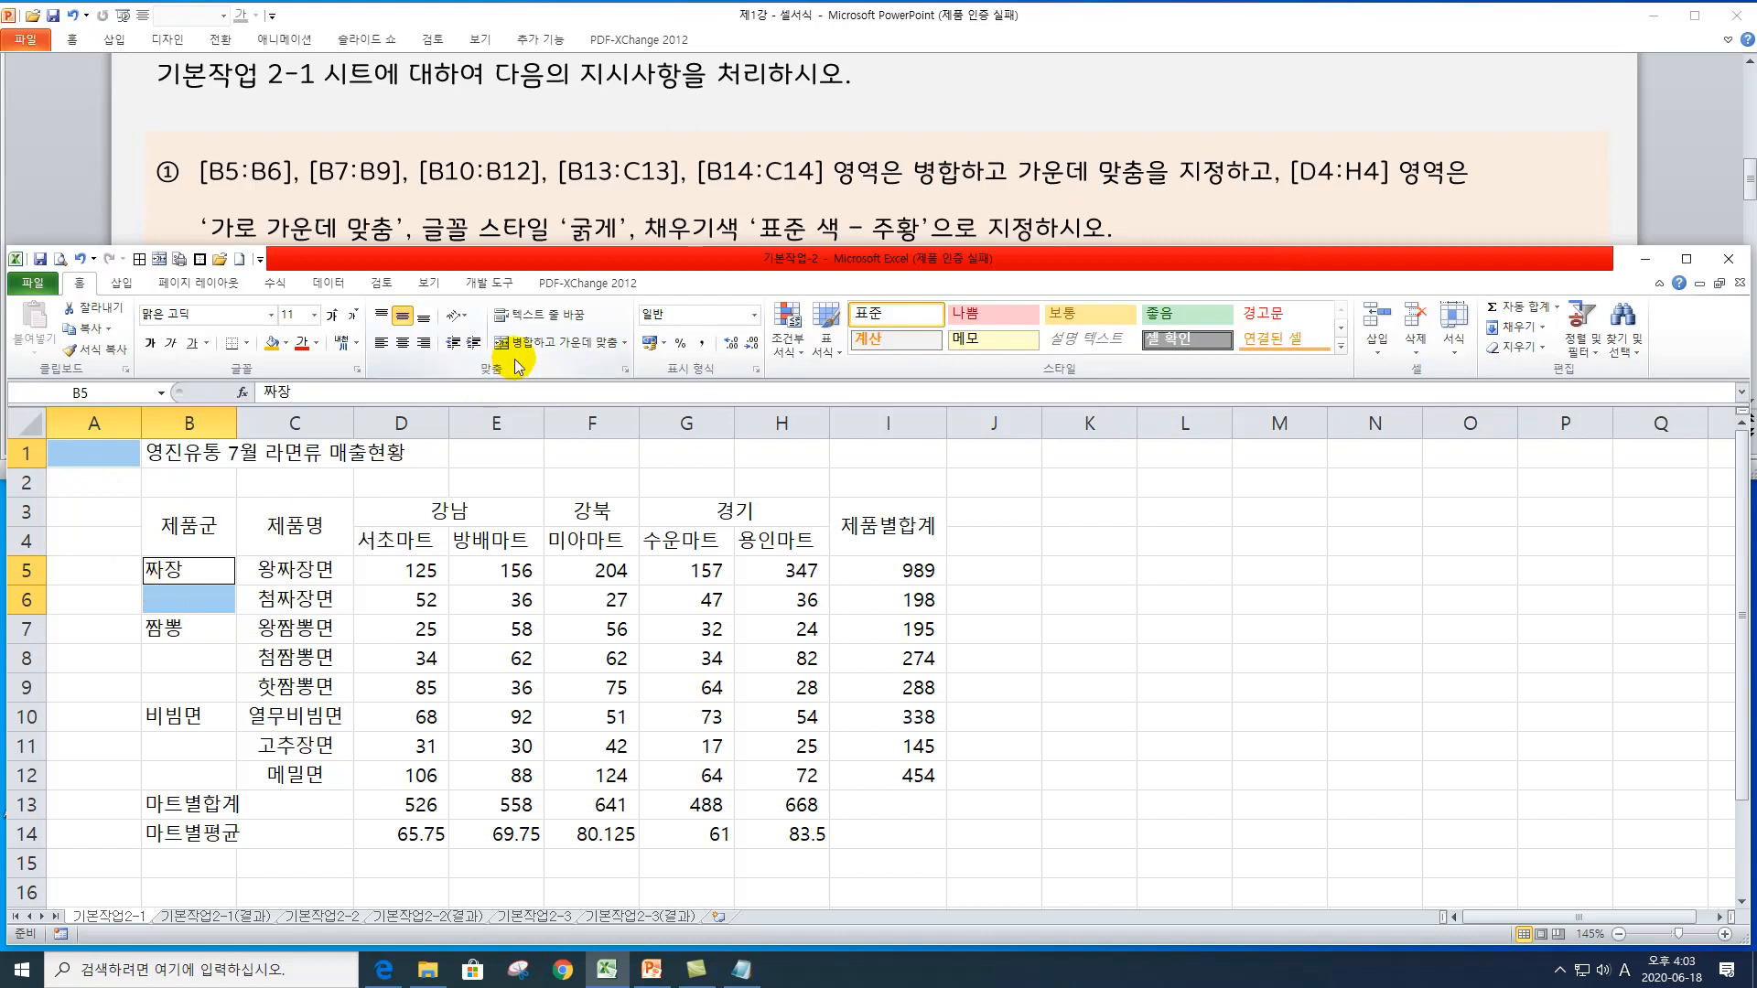
Merge and center each of the ranges B5:B6, B7:B9, B10:B12, B13:C13 and B14:C14 separately
click(270, 606)
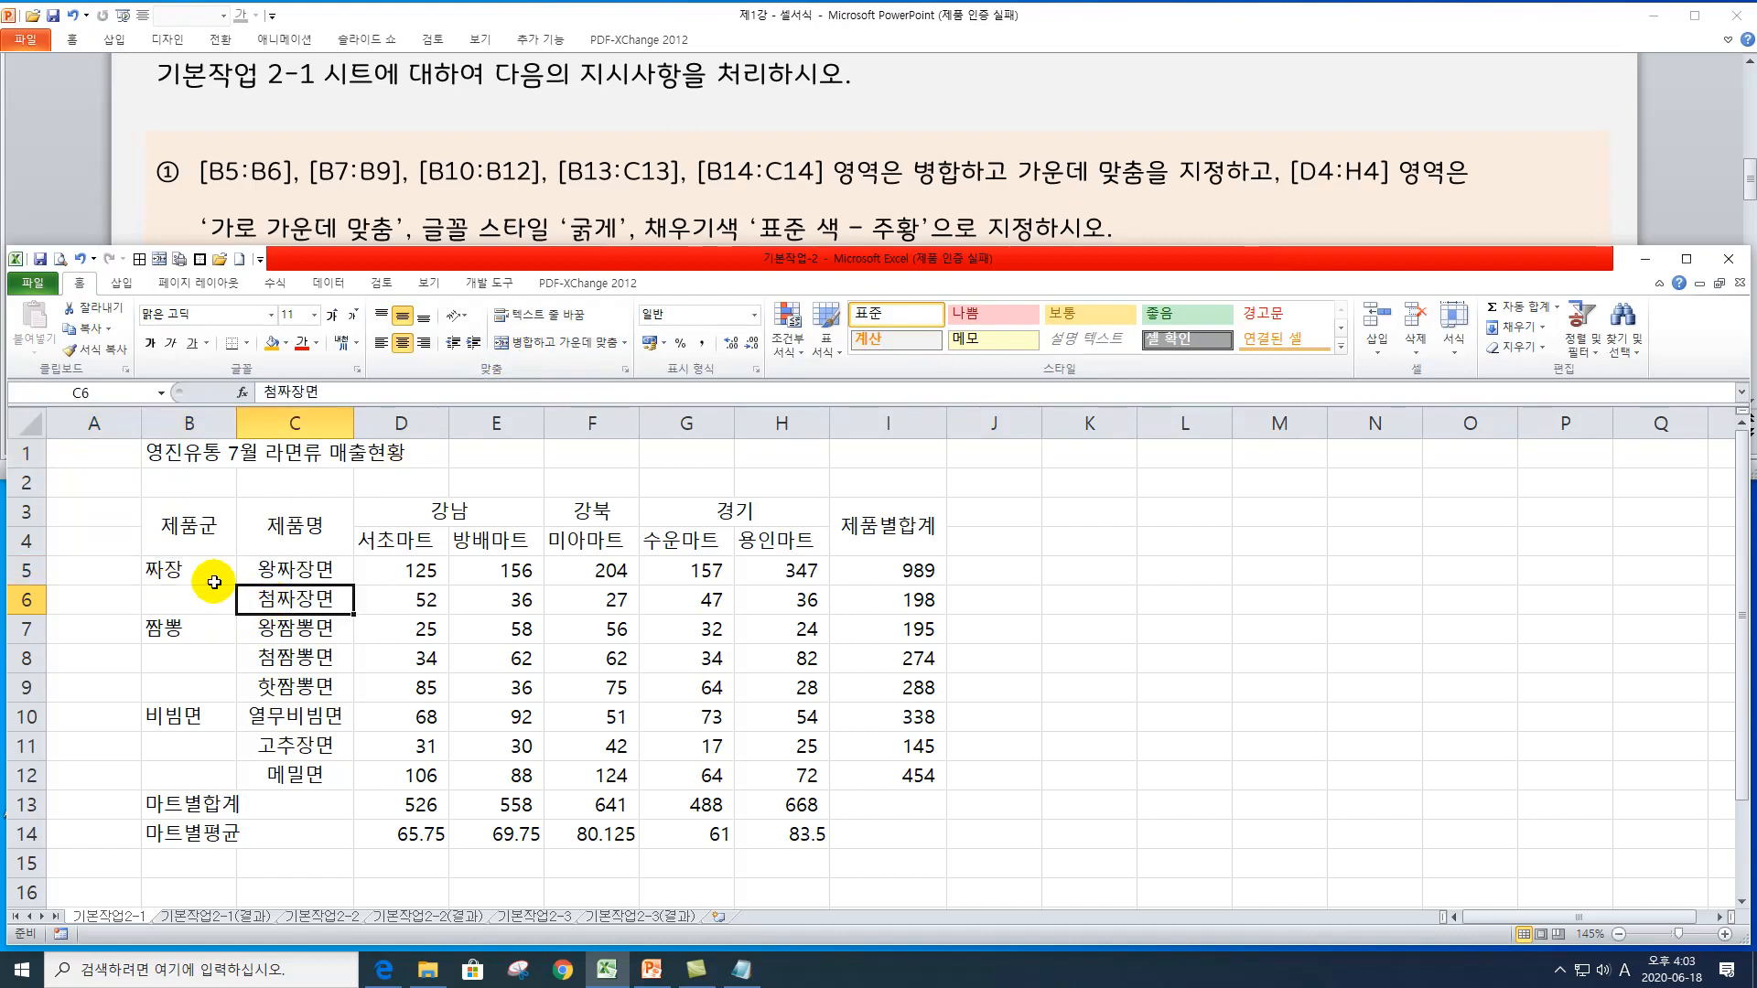
click(193, 568)
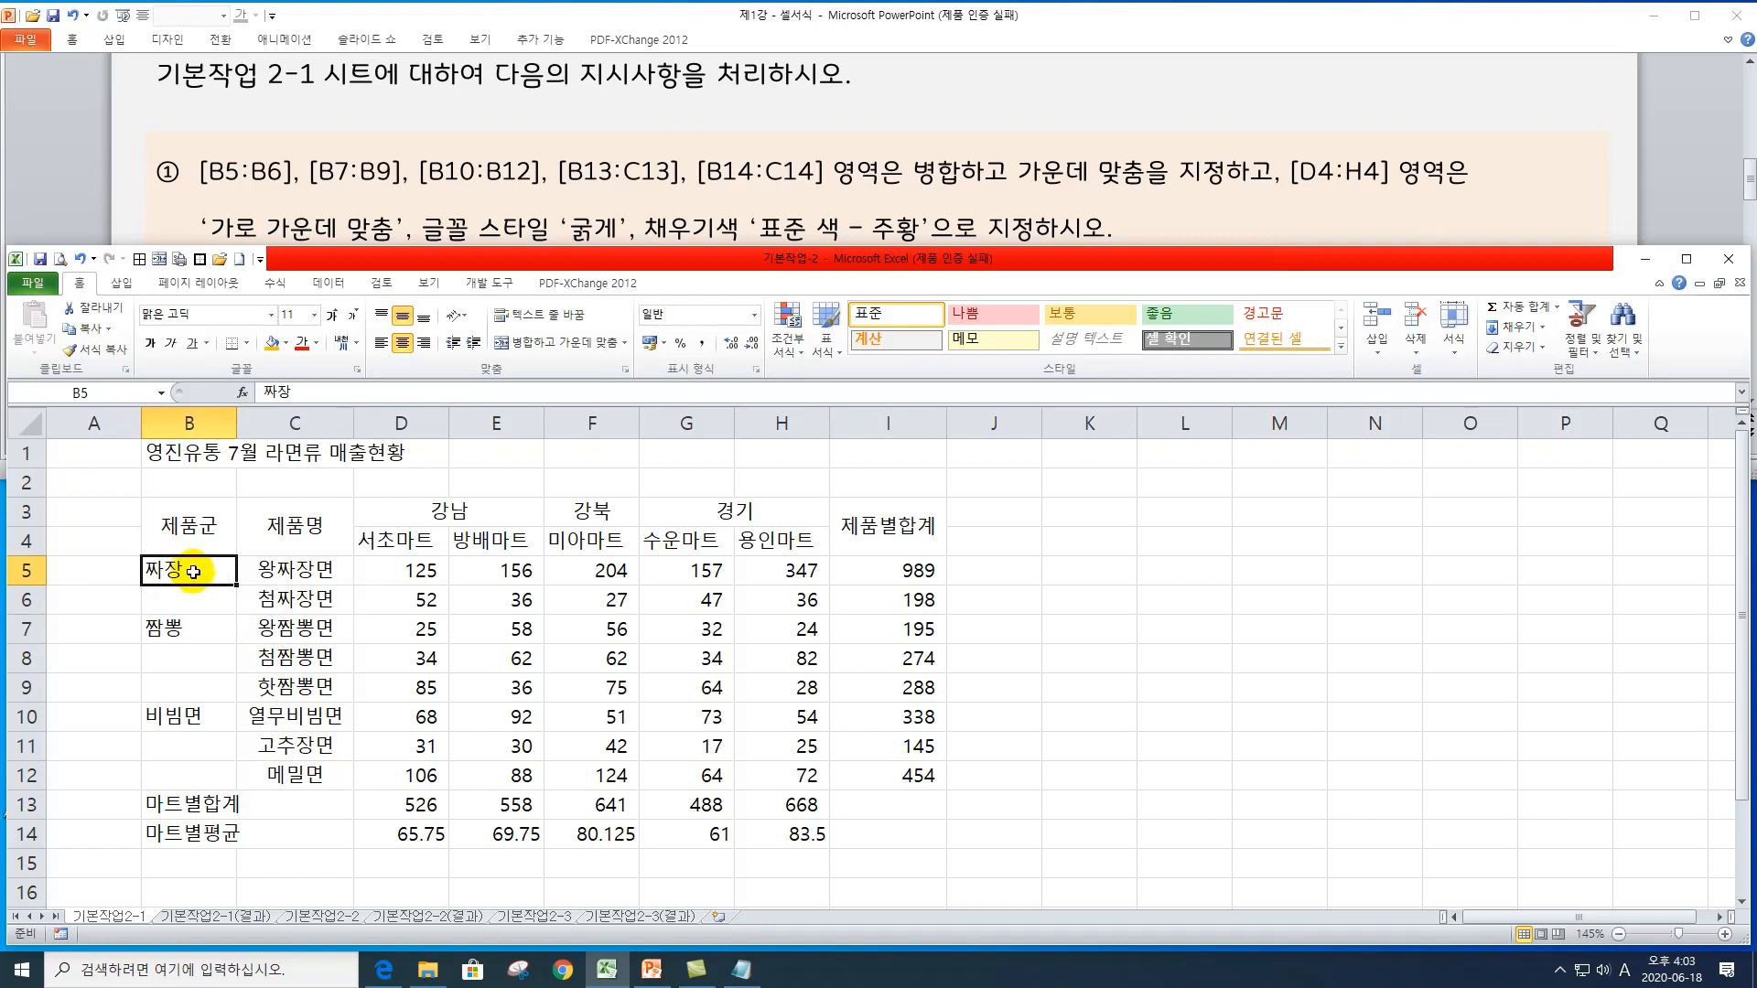
drag(193, 572, 193, 590)
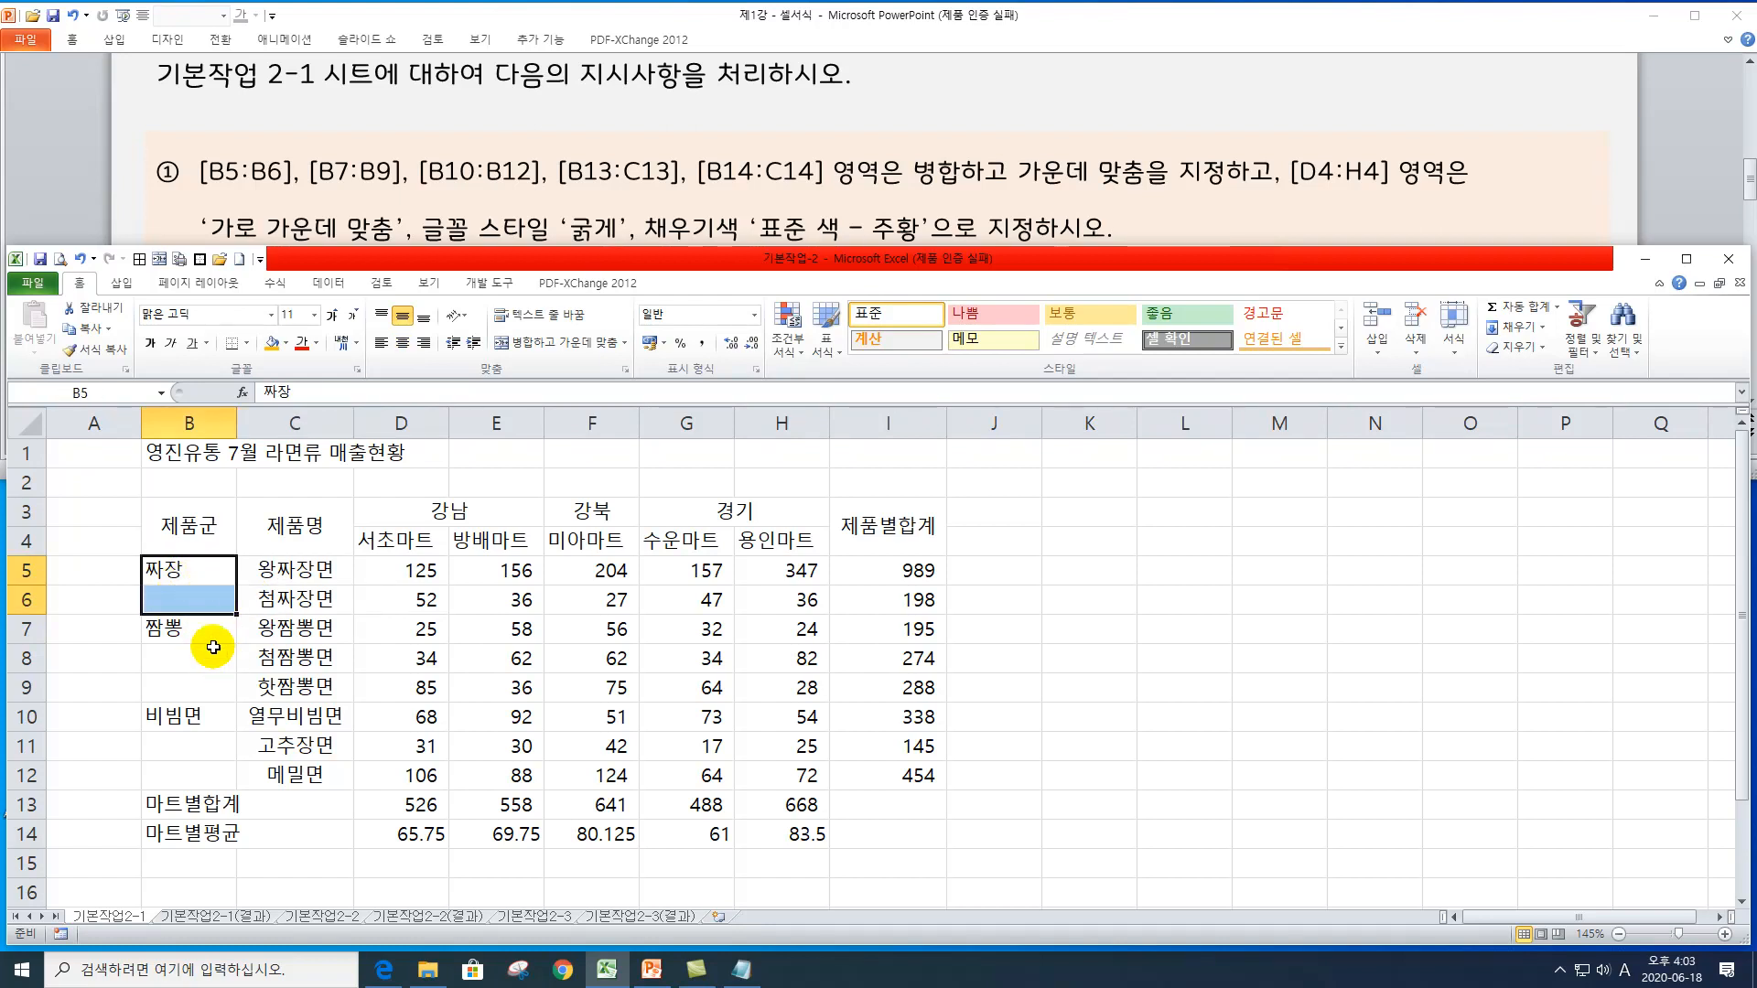
drag(209, 632, 210, 685)
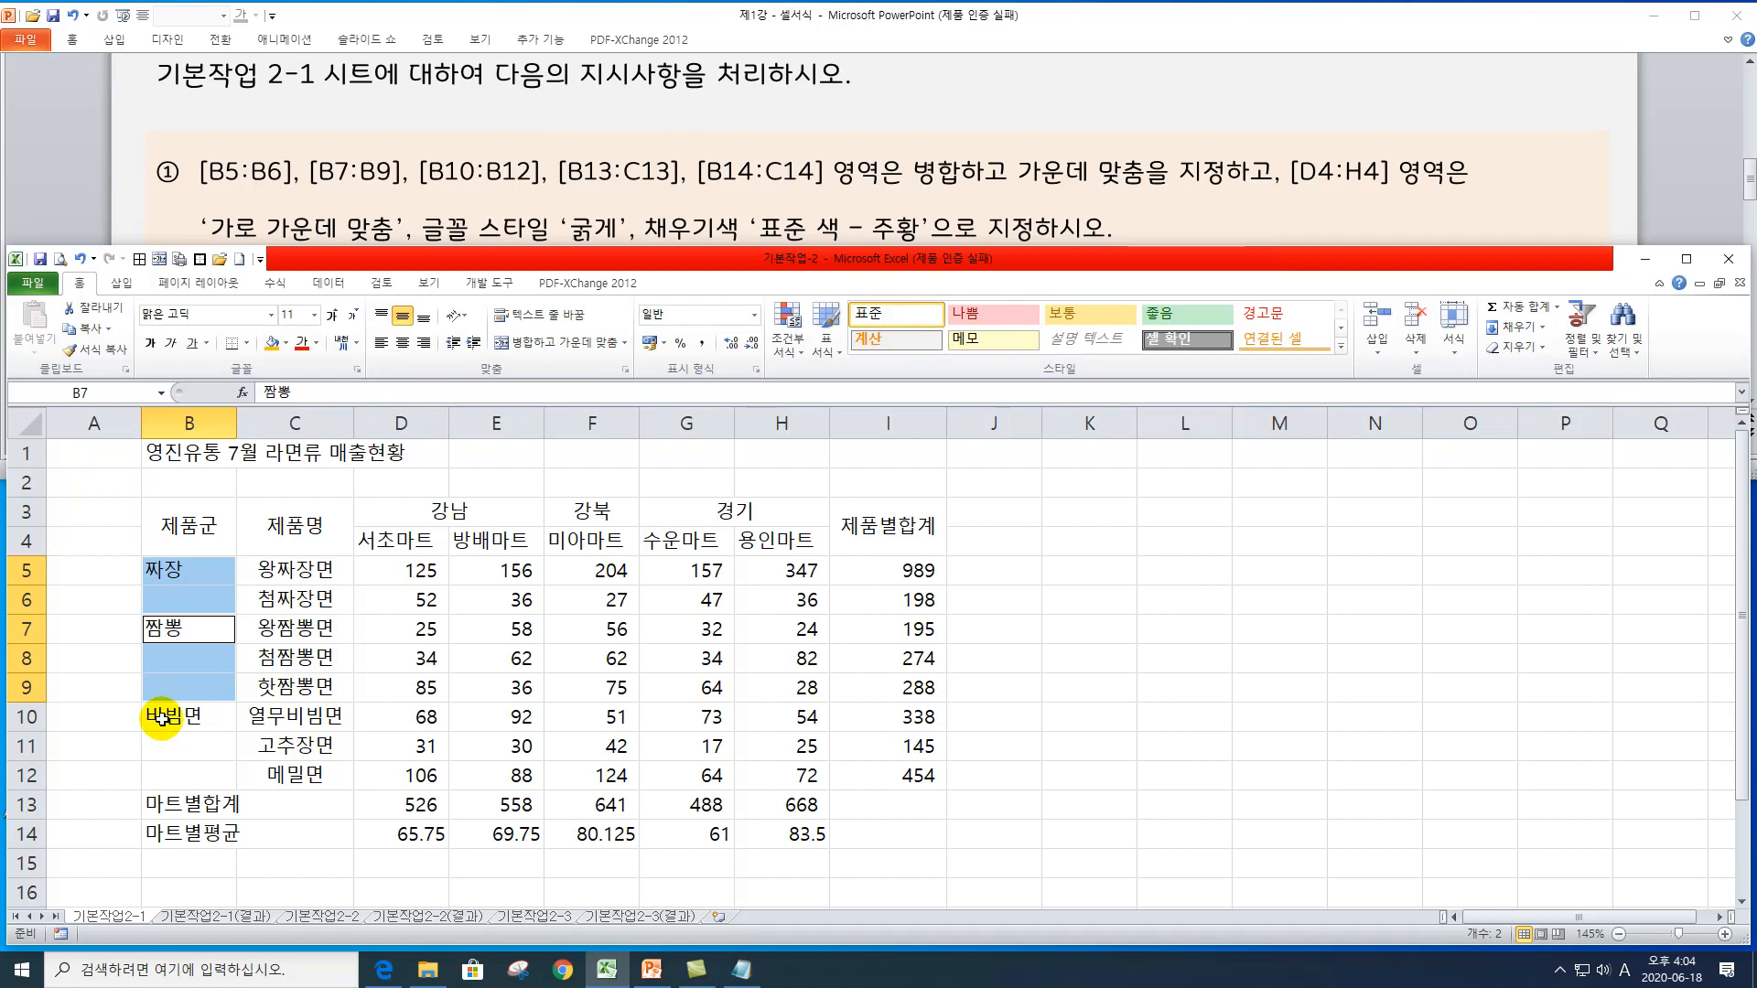
drag(166, 717, 263, 829)
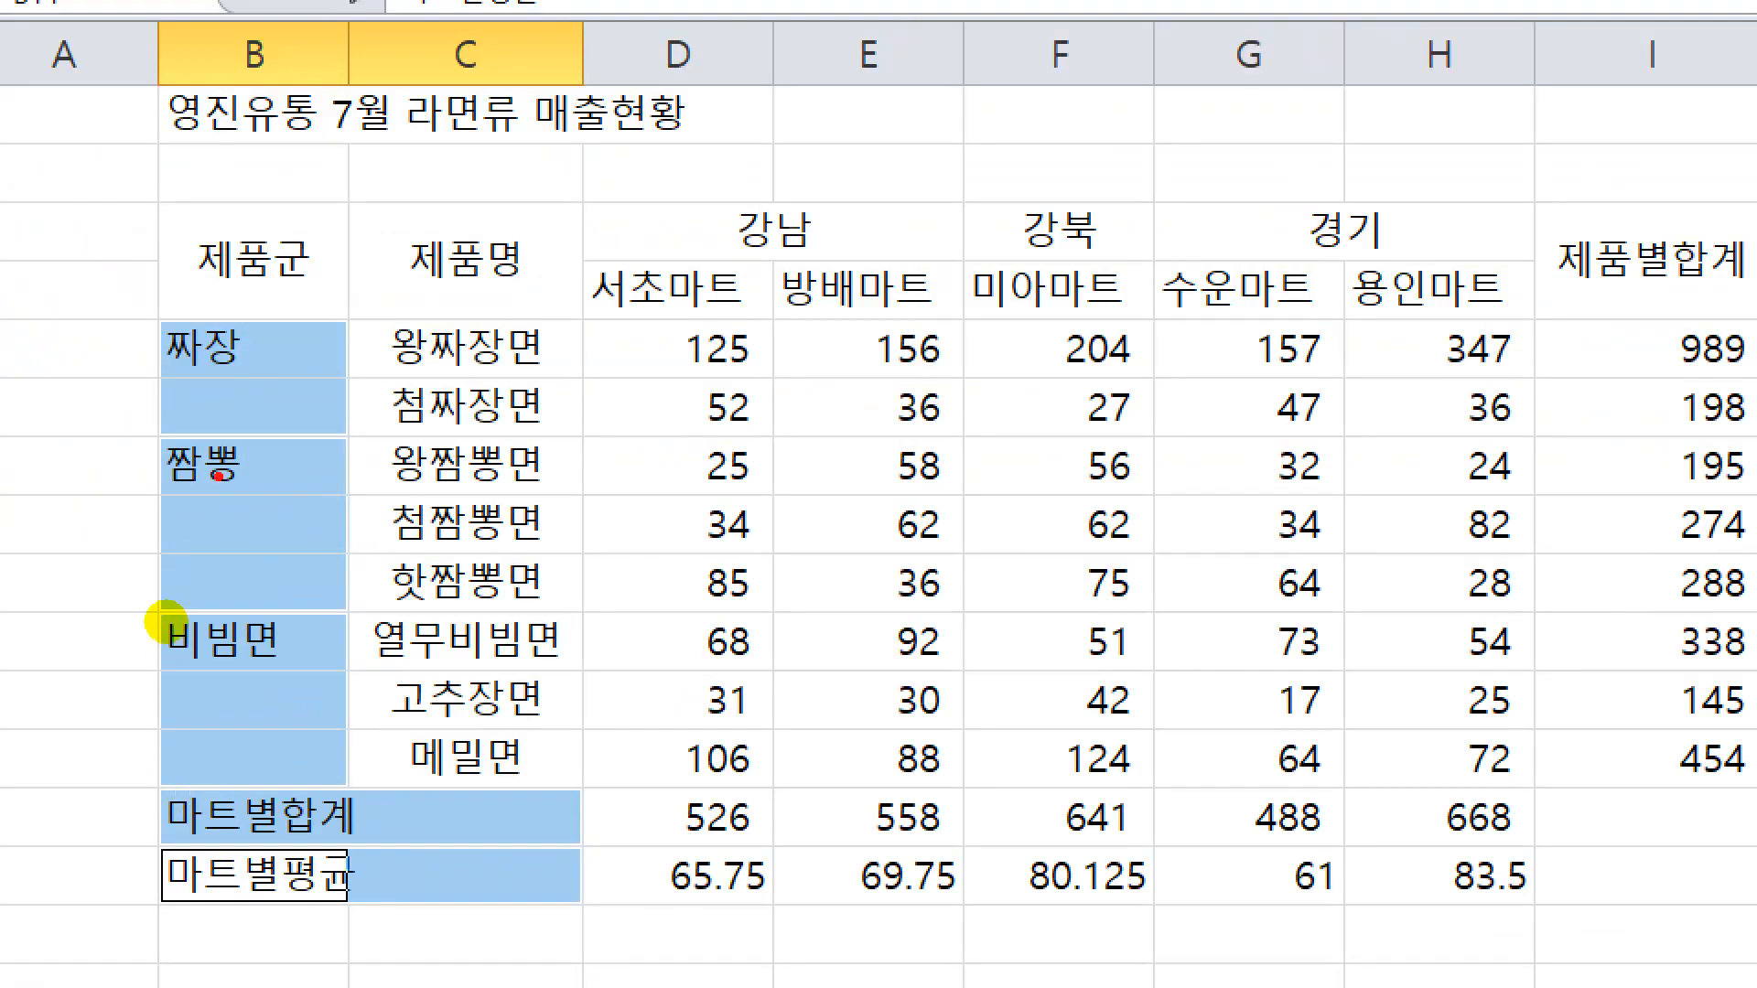
drag(164, 312, 303, 420)
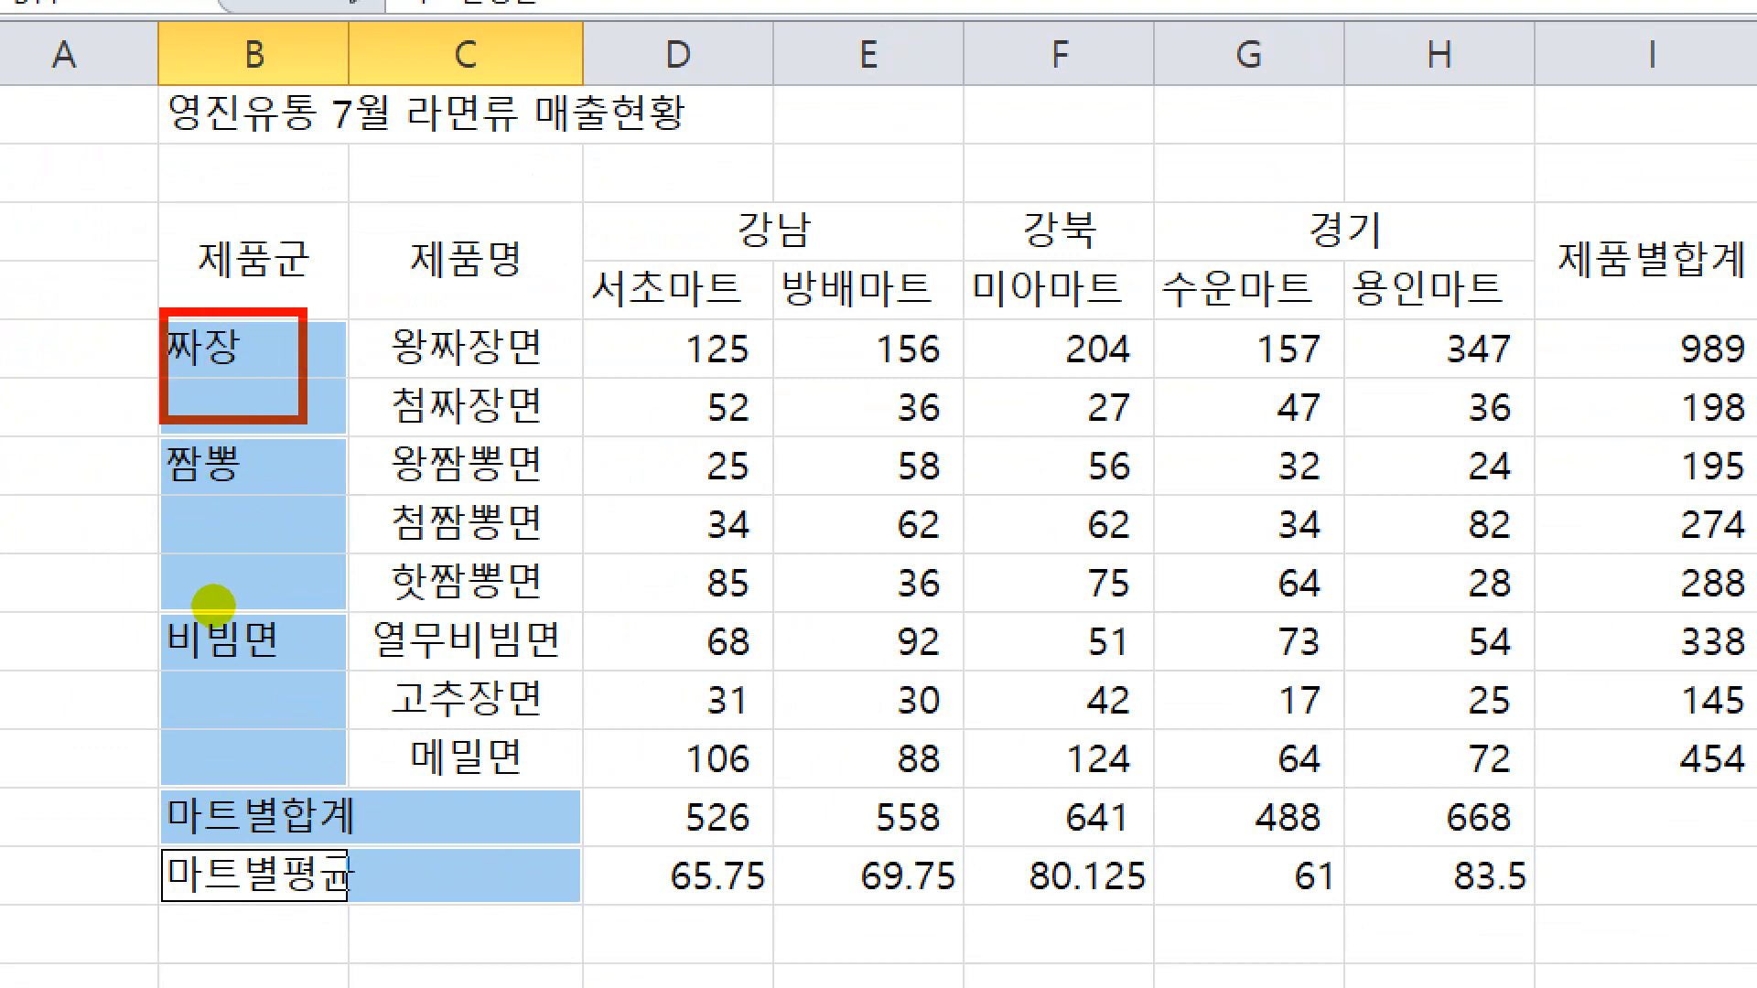
drag(164, 442, 322, 596)
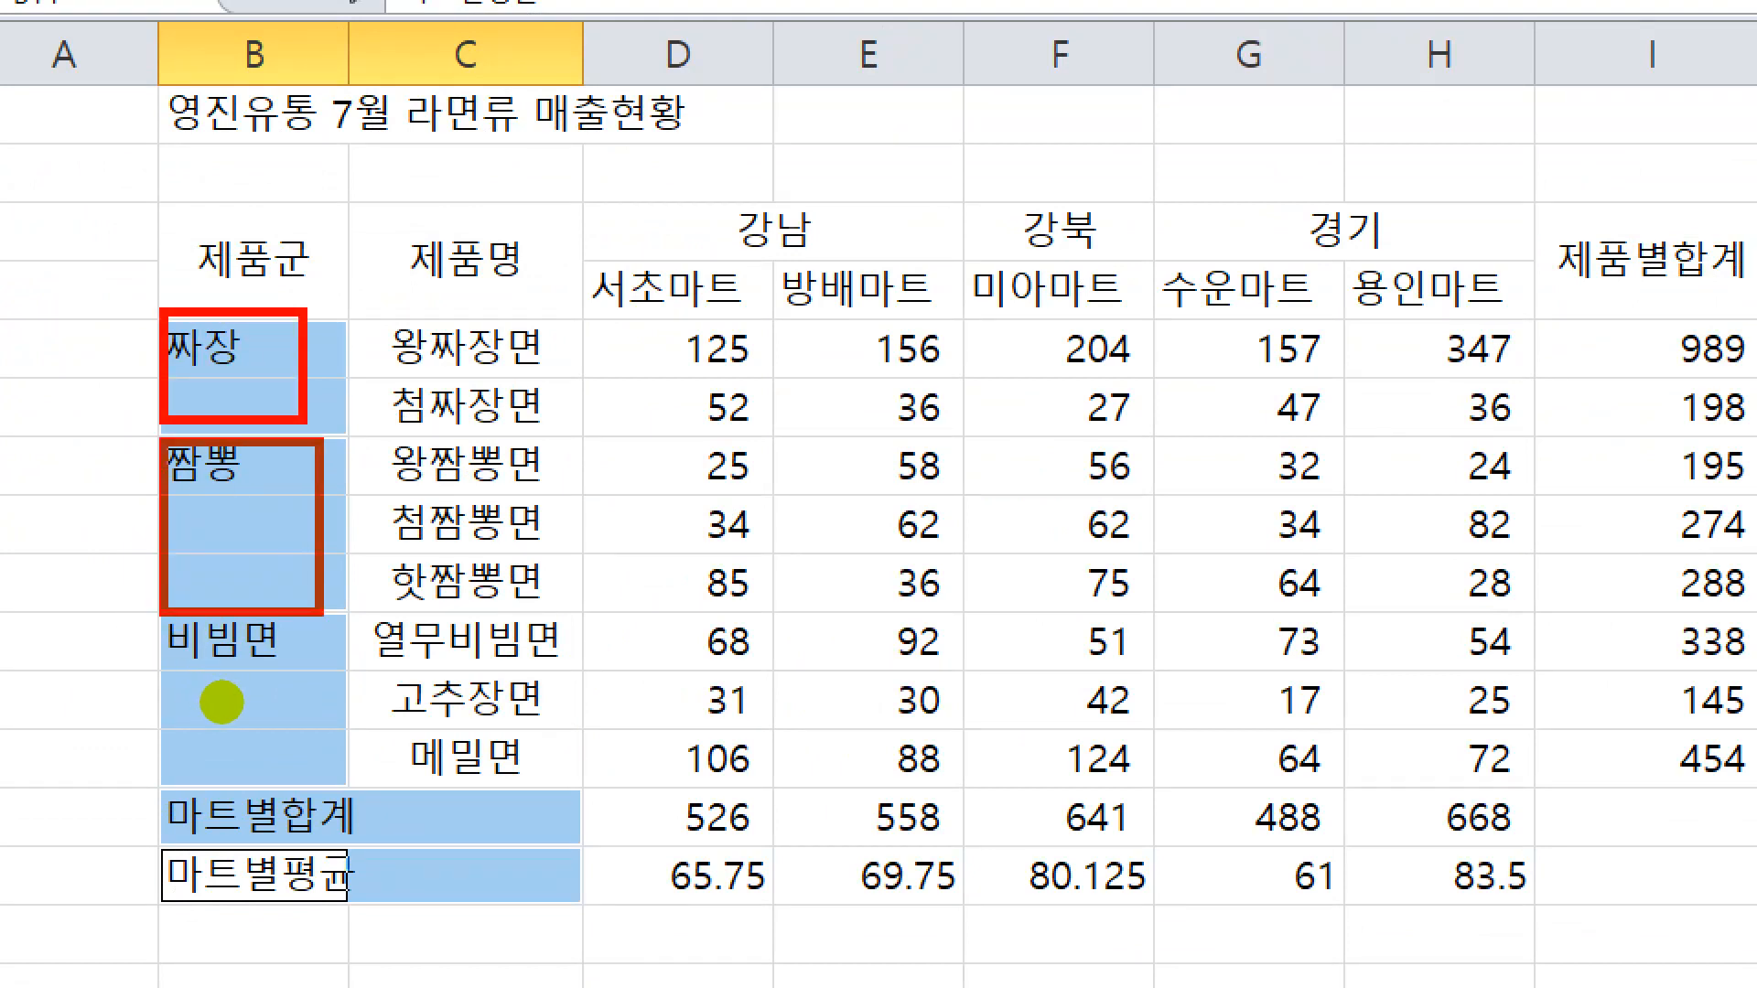
drag(163, 623, 321, 761)
drag(204, 787, 488, 840)
mouse_move(210, 854)
mouse_down()
mouse_move(293, 897)
mouse_move(489, 900)
mouse_up()
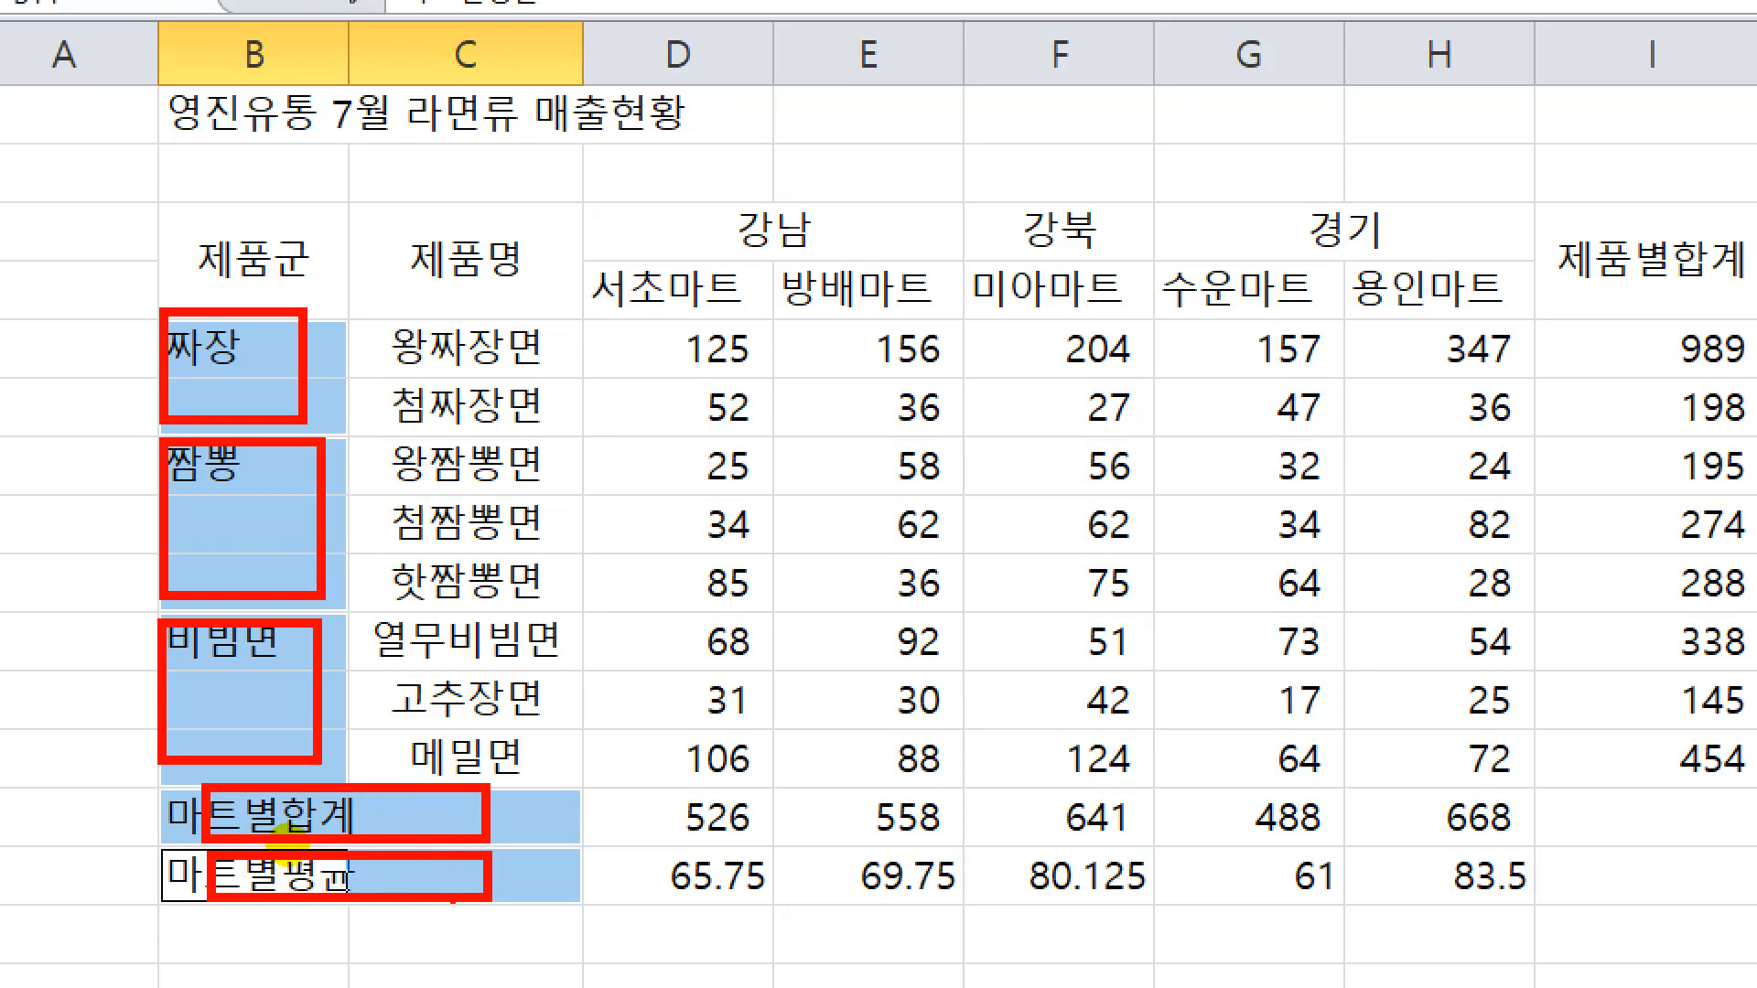
key(Escape)
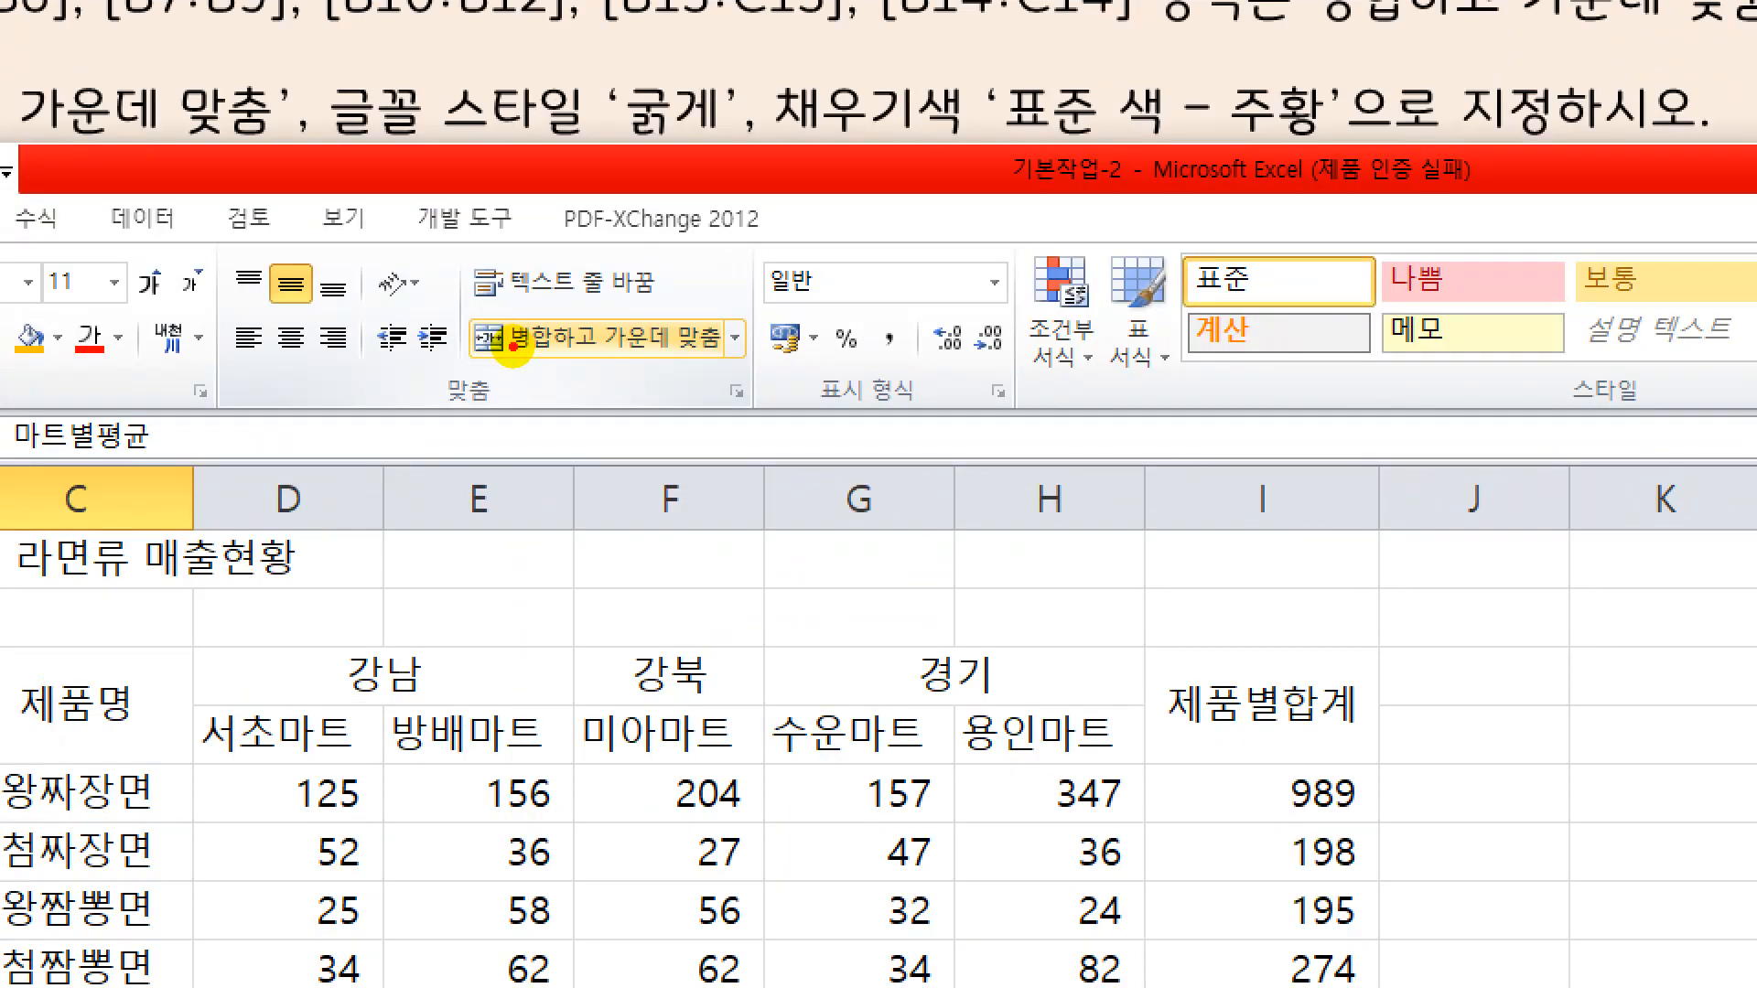
mouse_move(463, 296)
mouse_down()
mouse_move(665, 368)
mouse_move(718, 366)
mouse_up()
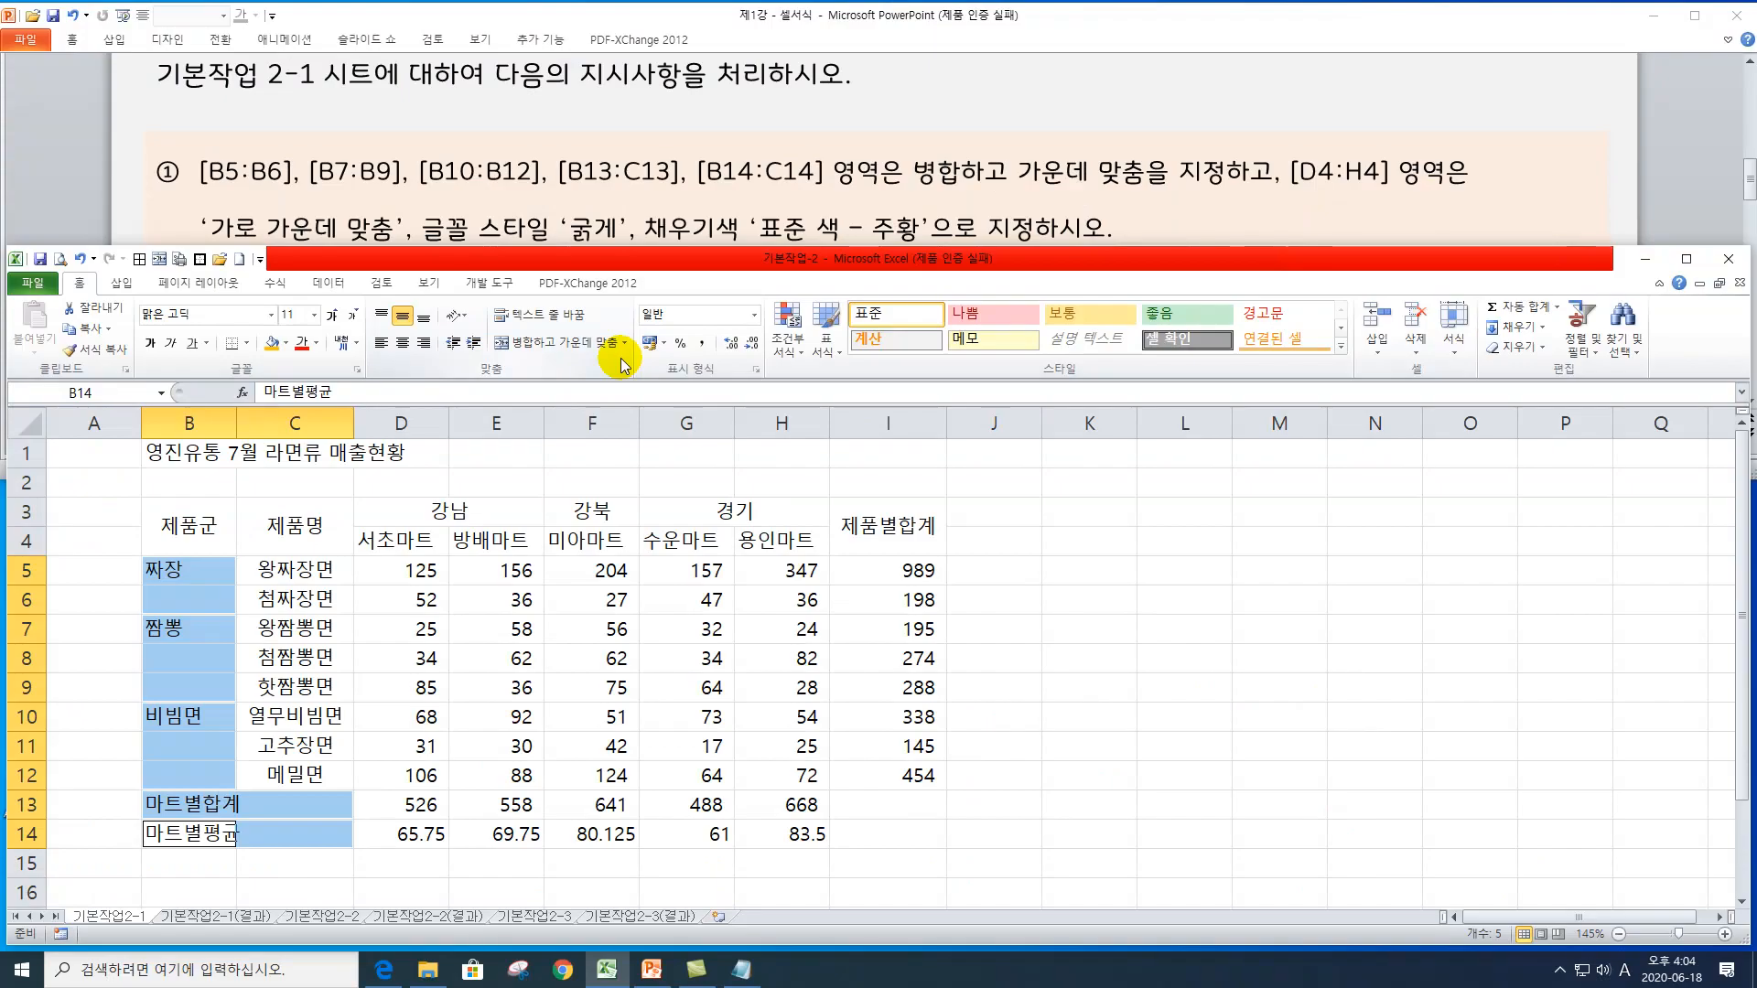
click(584, 346)
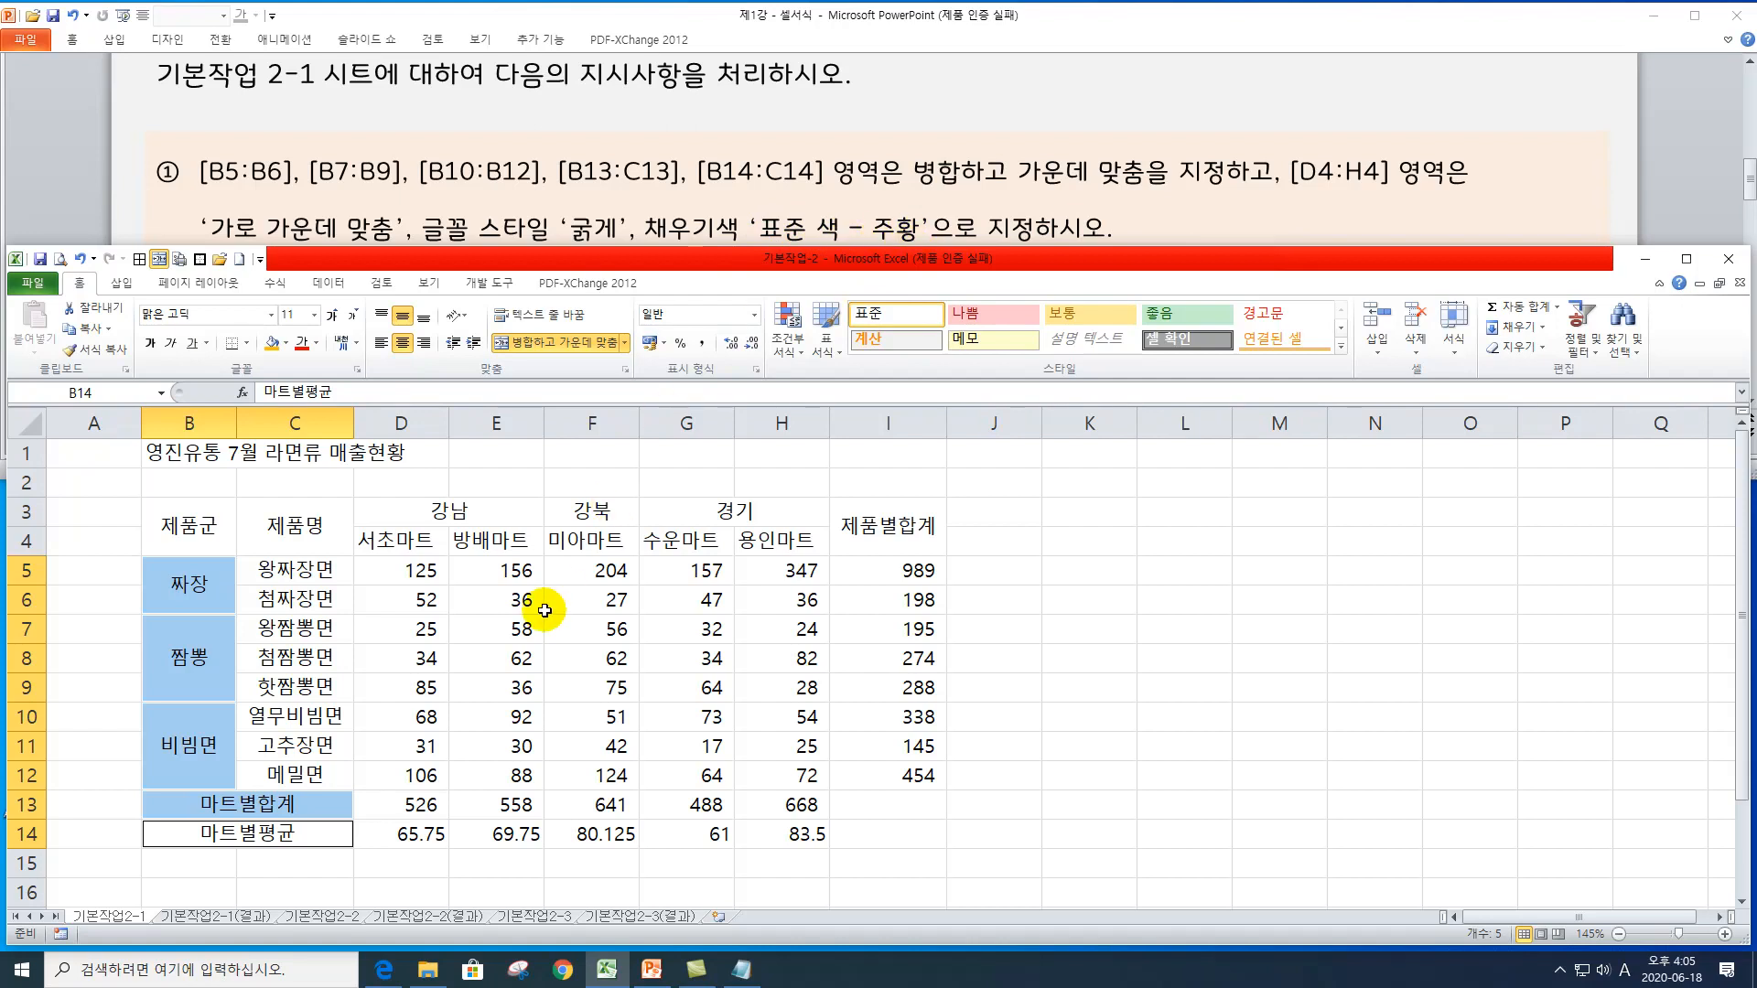
Center the store names in D4:H4 horizontally
click(388, 541)
drag(388, 541, 759, 541)
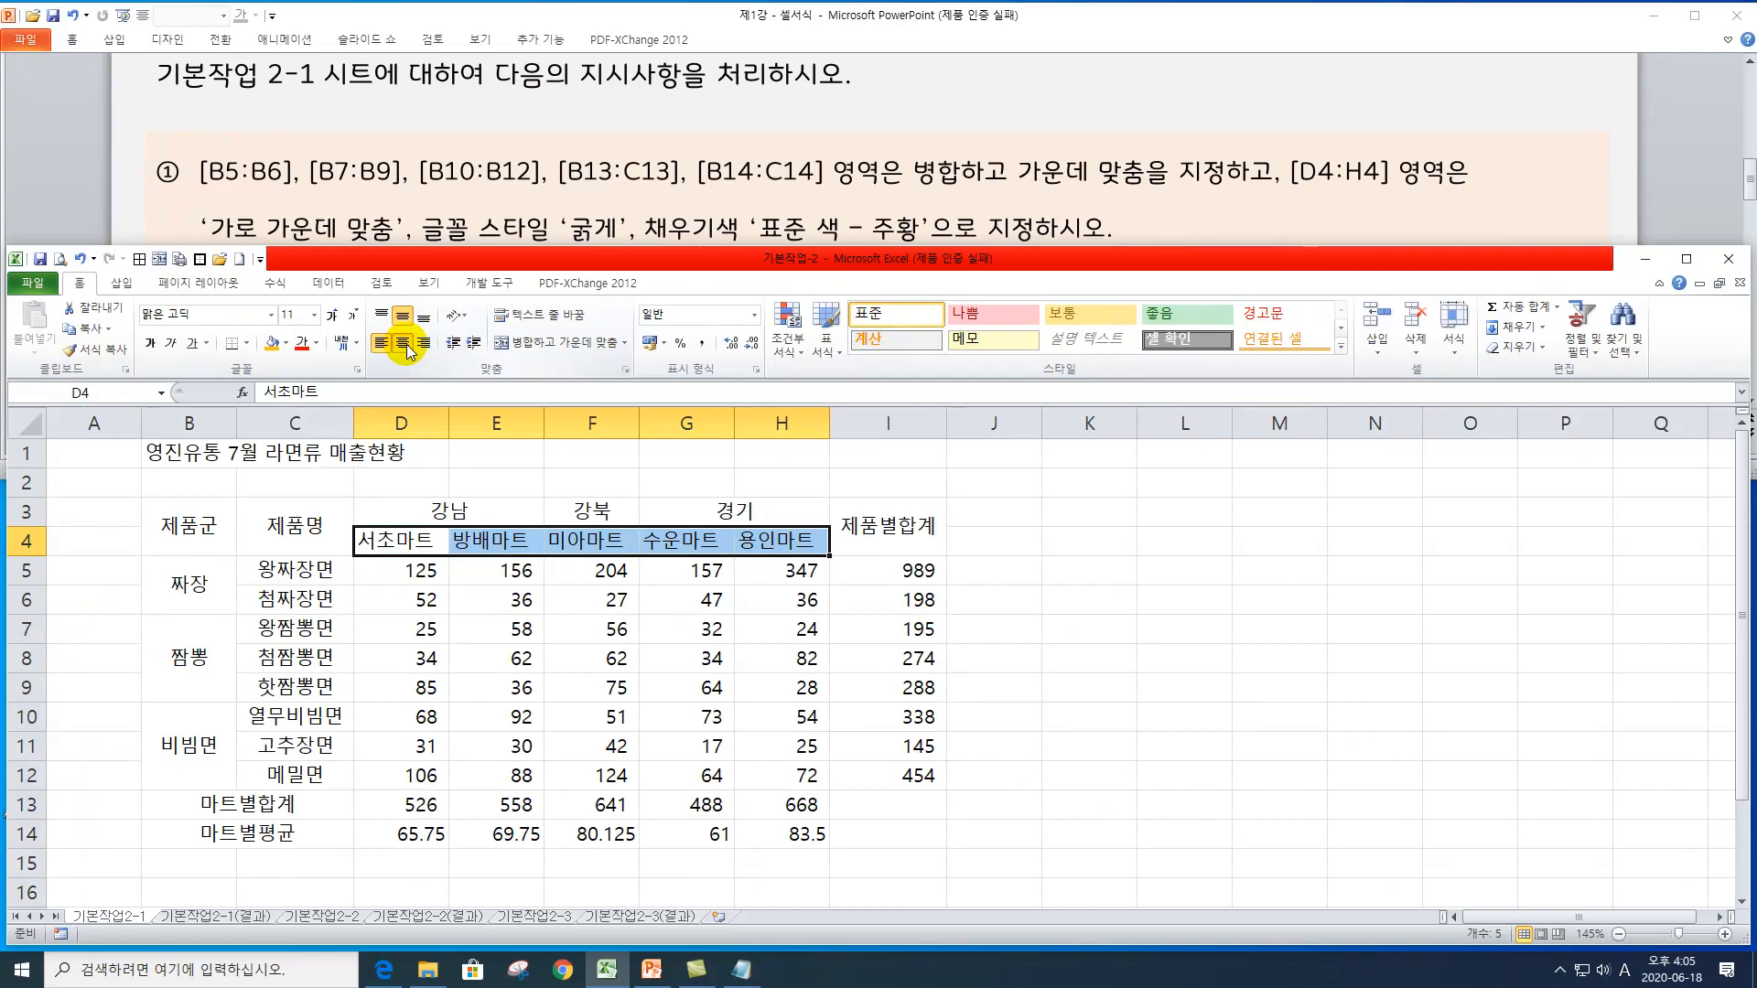
click(406, 345)
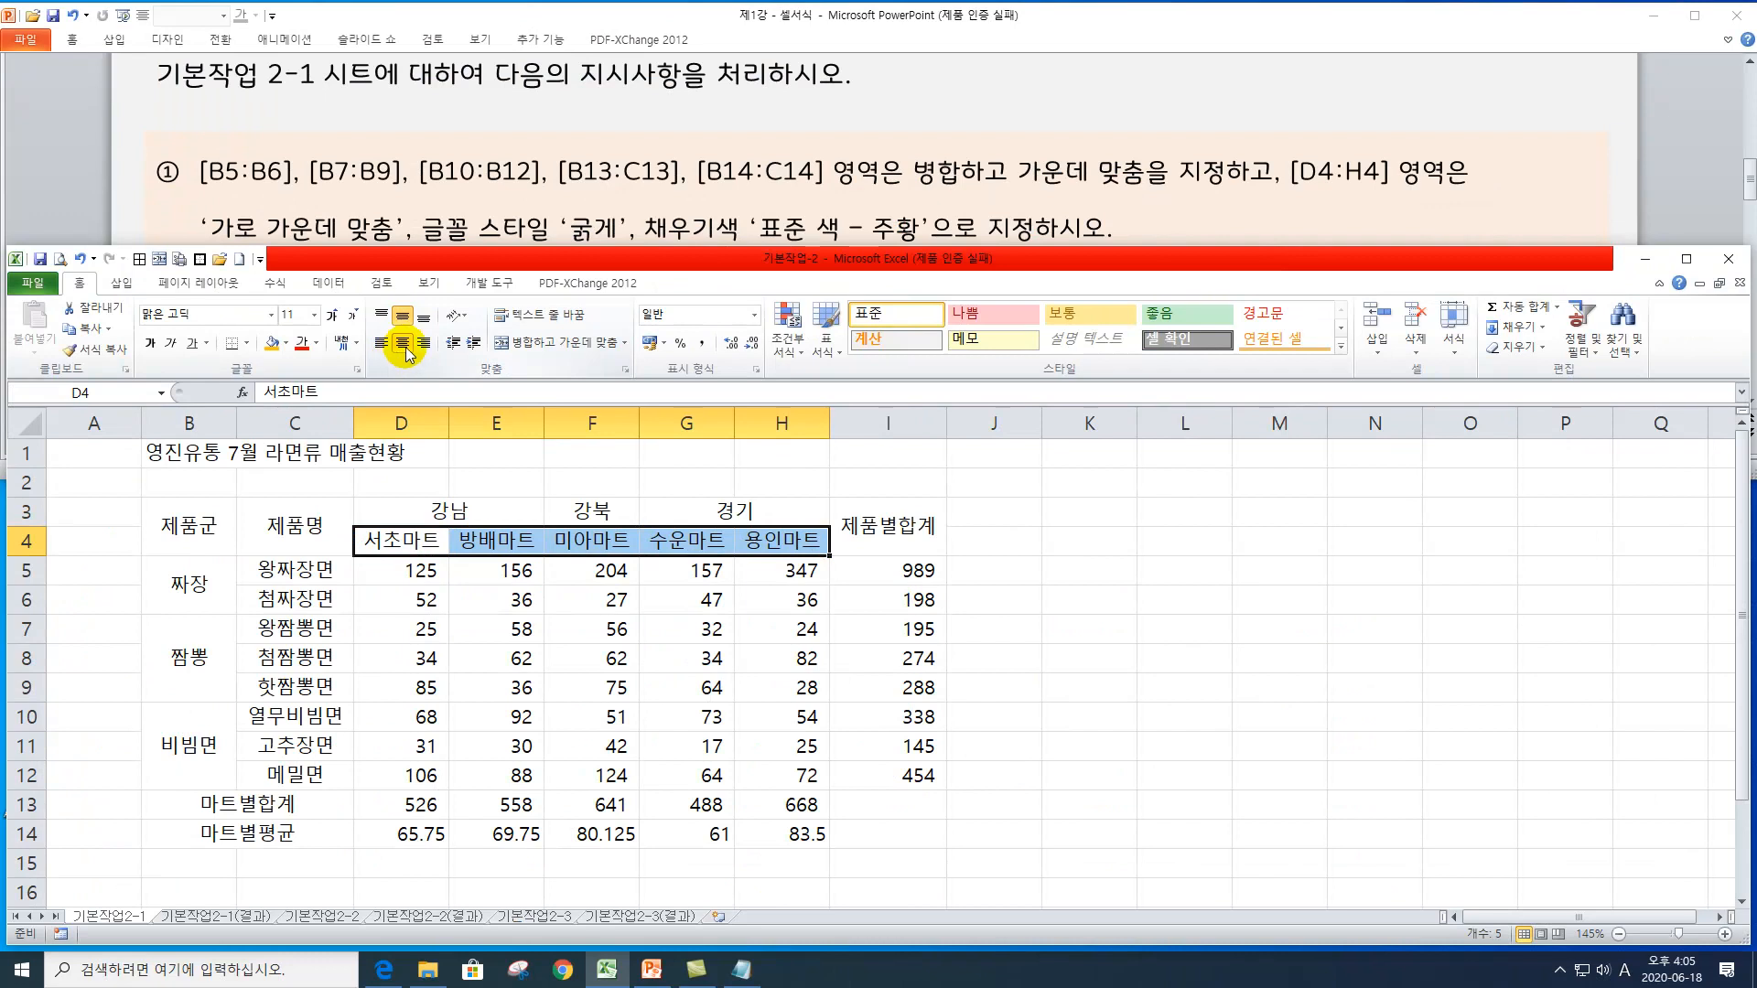
Make the store names in D4:H4 bold and fill the cells with the standard orange color
click(152, 346)
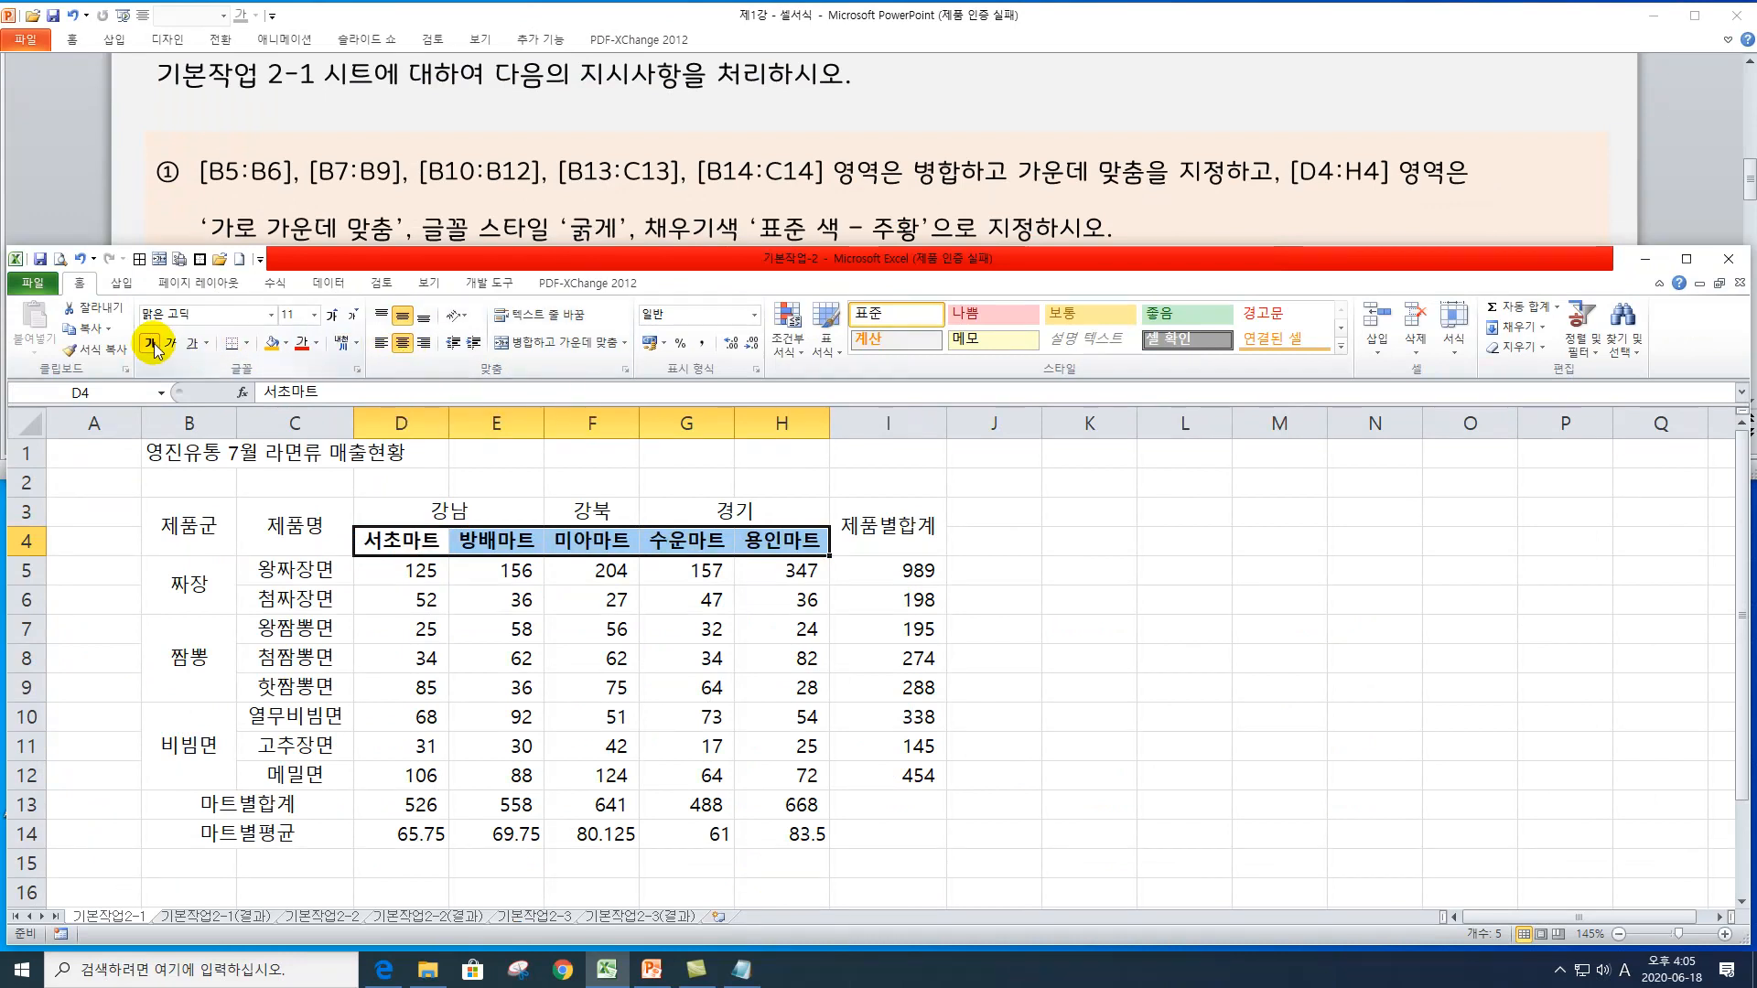
click(285, 345)
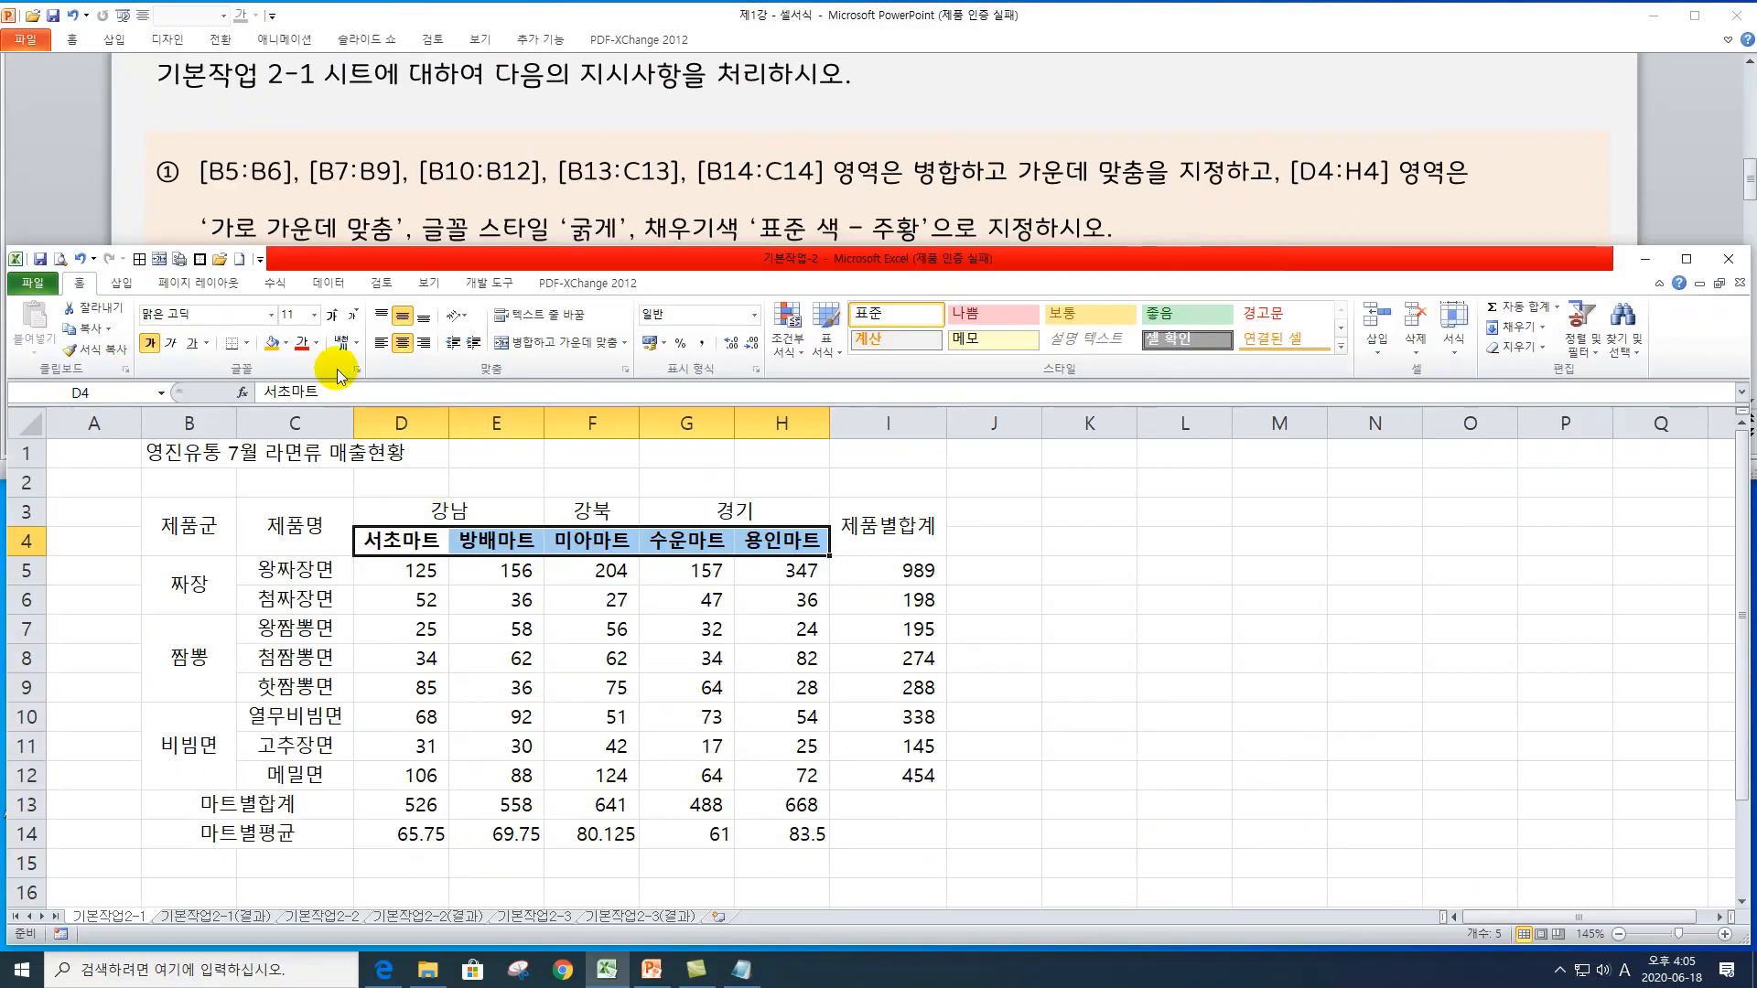
click(273, 343)
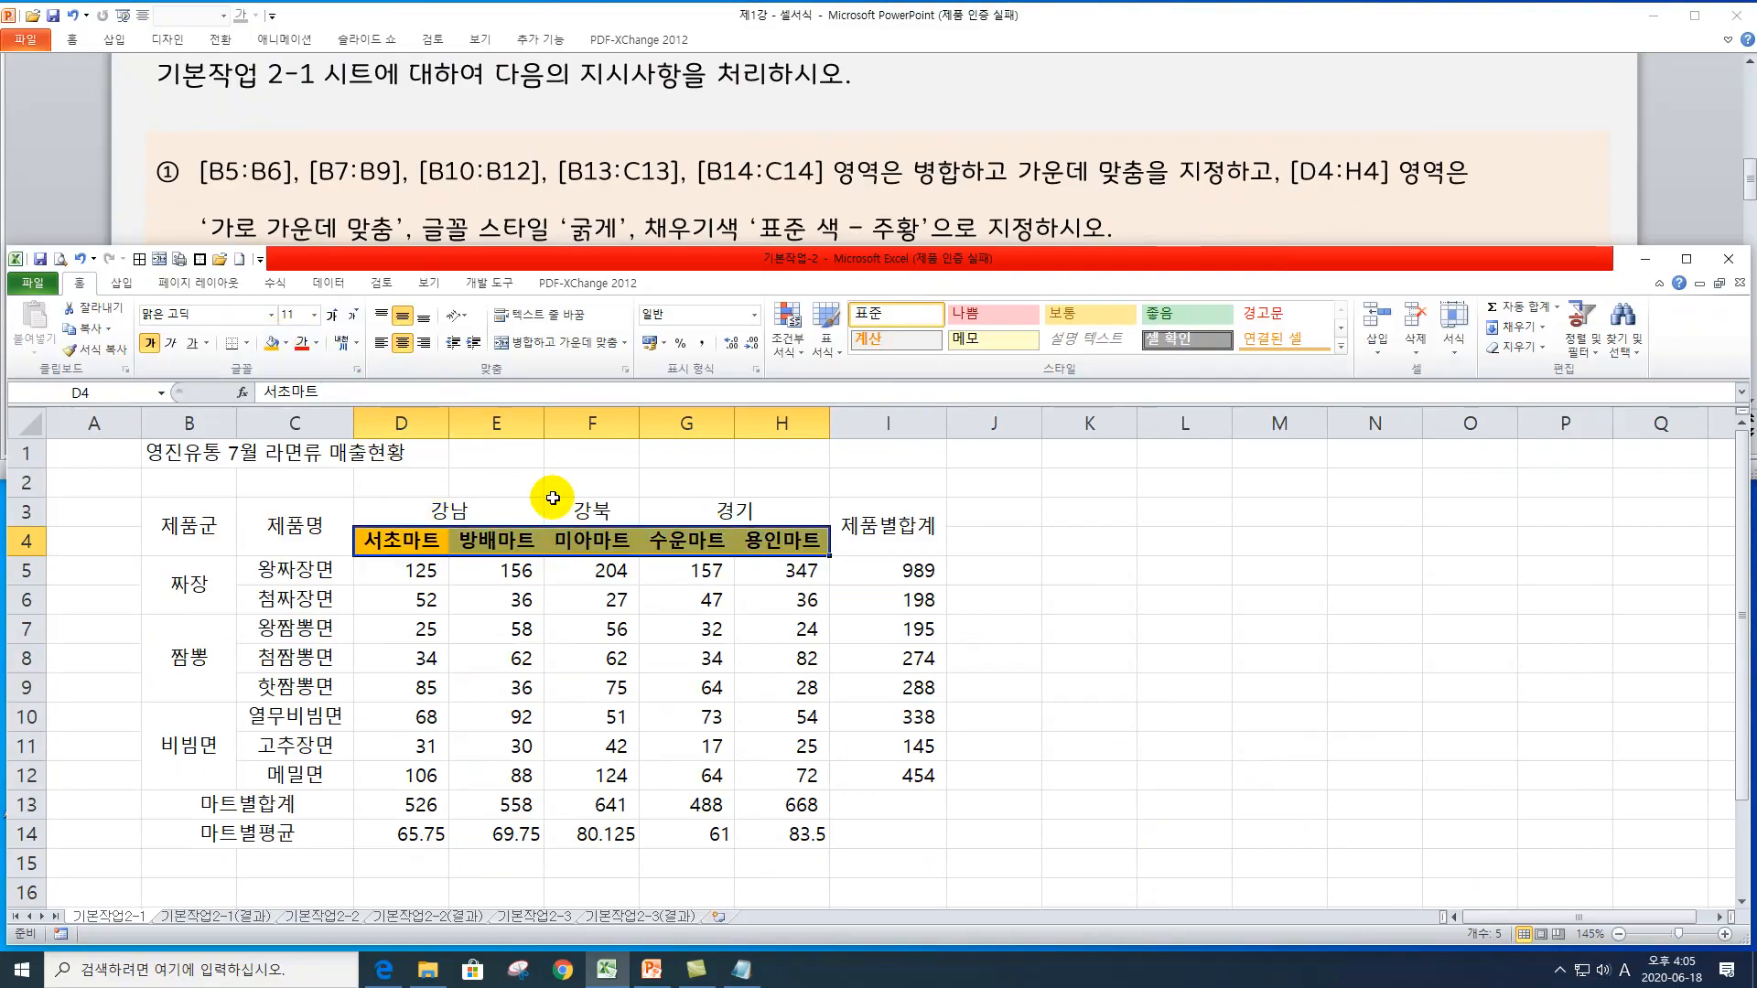
Bring the task instructions forward in PowerPoint, and switch to an empty Notepad document to write the heading "숫자 대표"
click(593, 175)
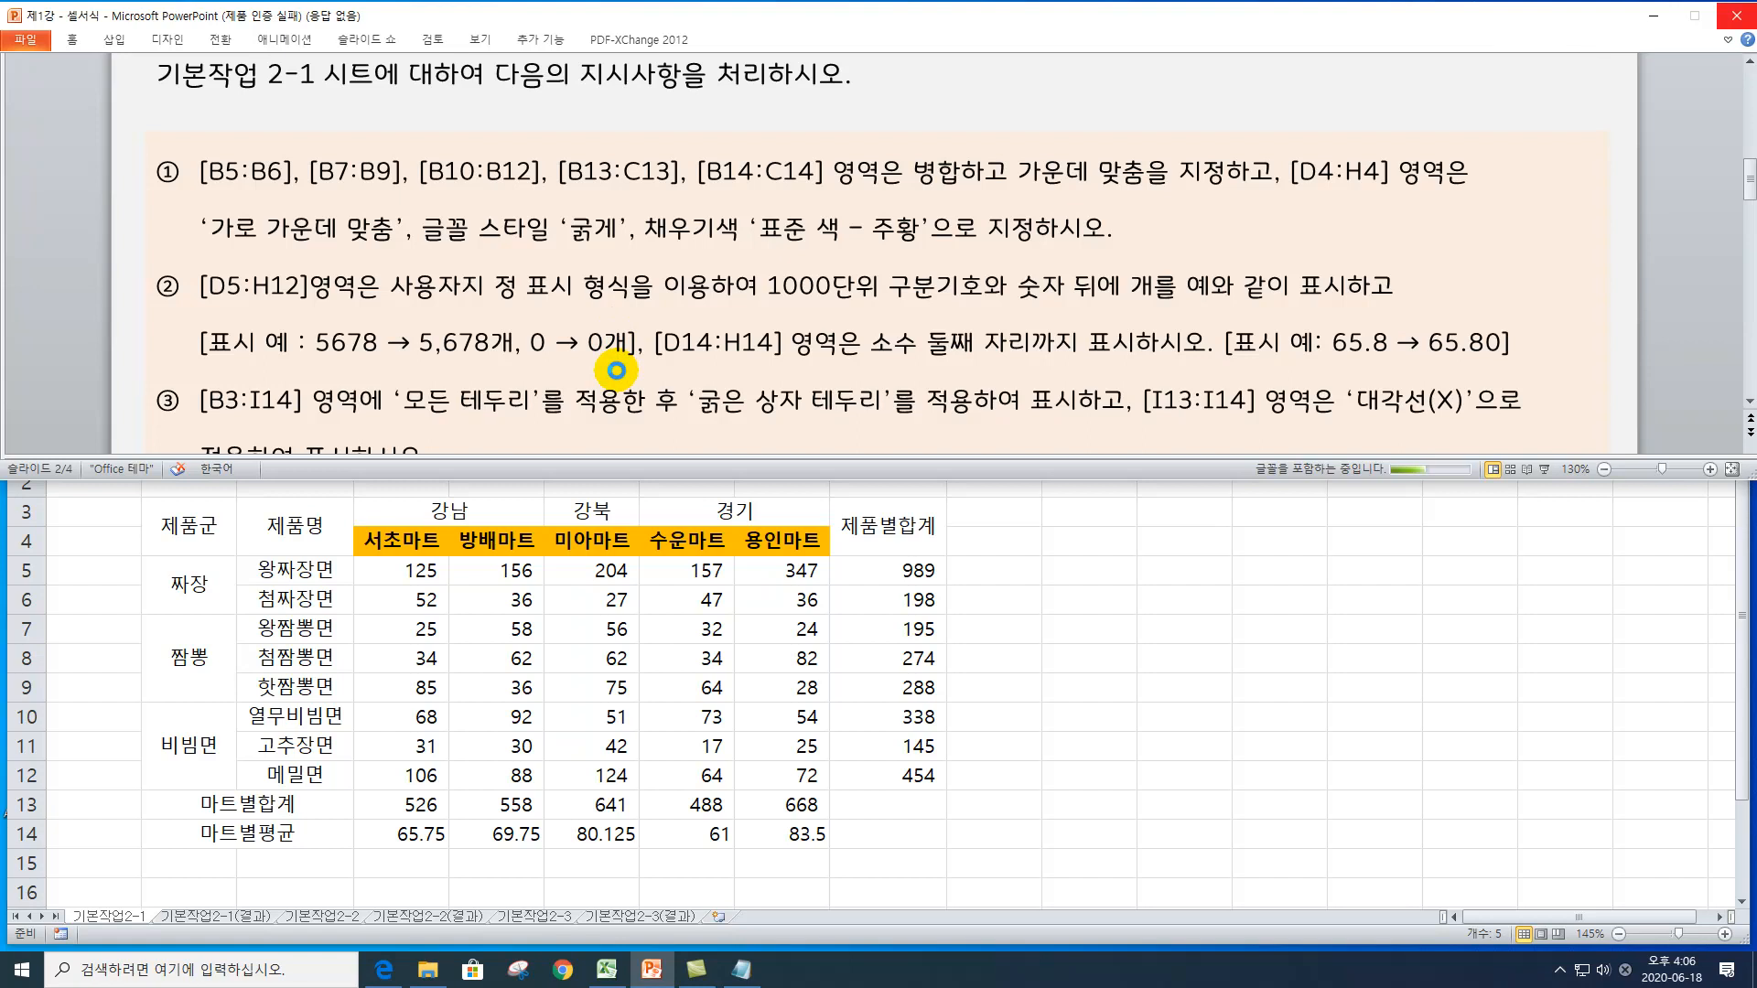
click(742, 972)
drag(531, 634, 847, 512)
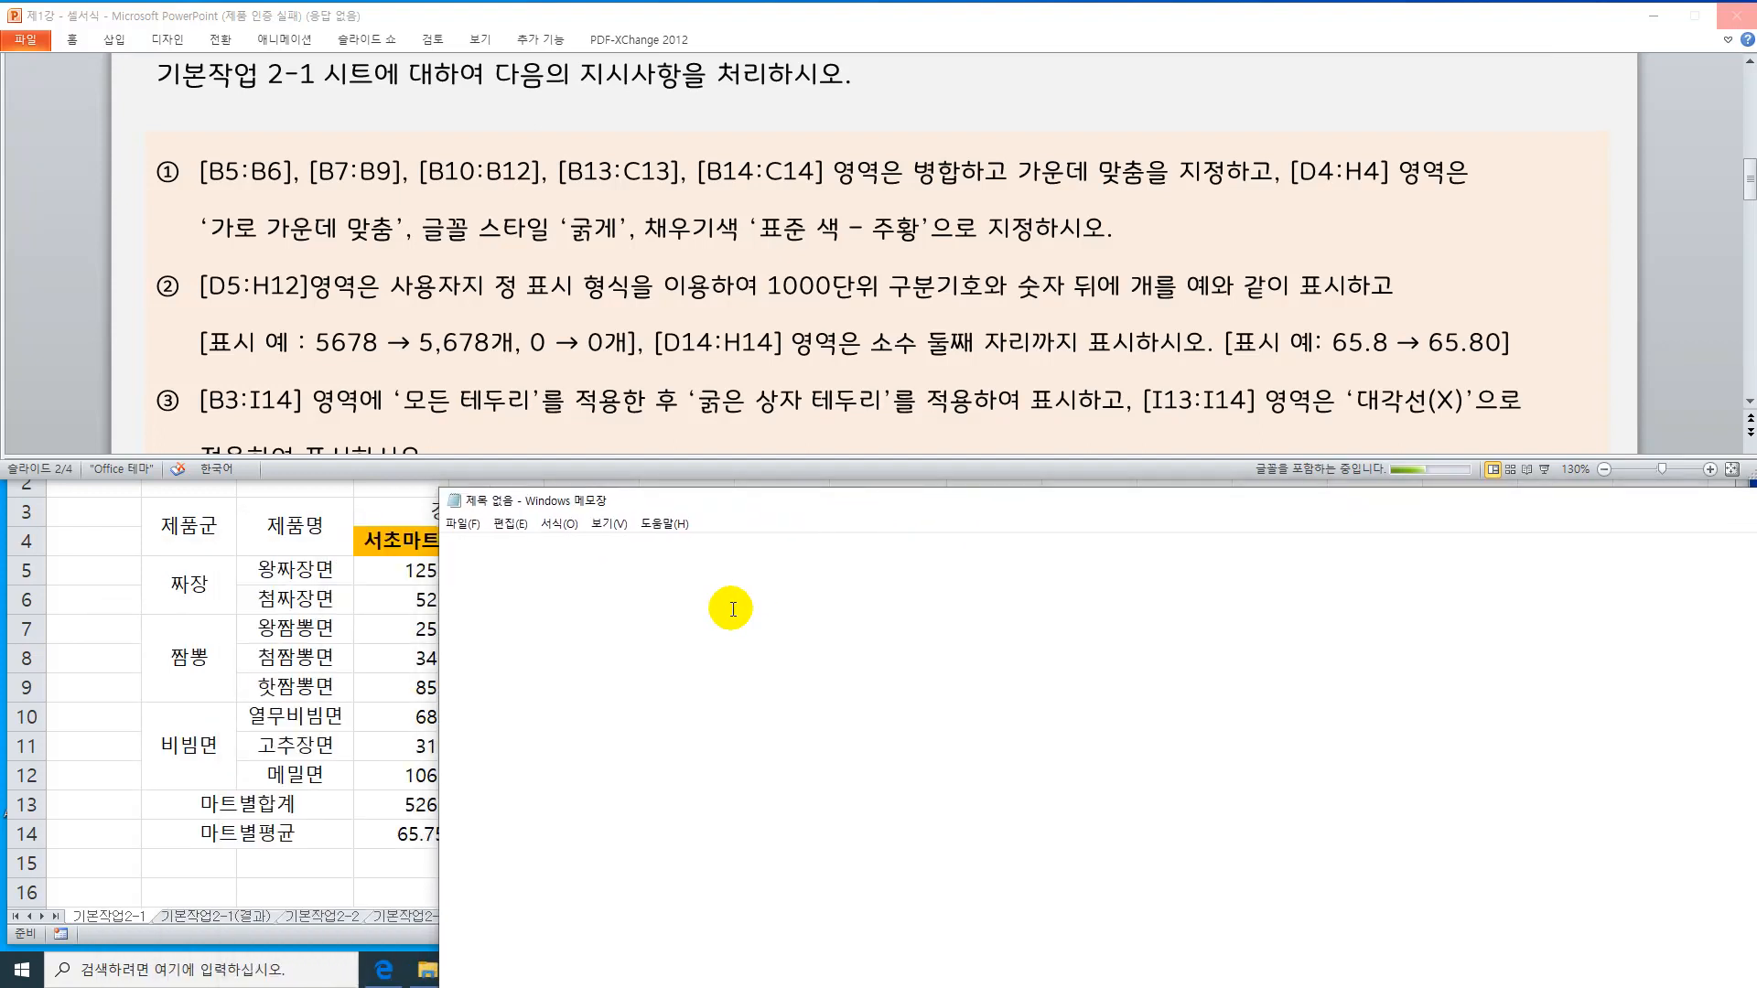
text(t)
text(ㅈ ㄷ)
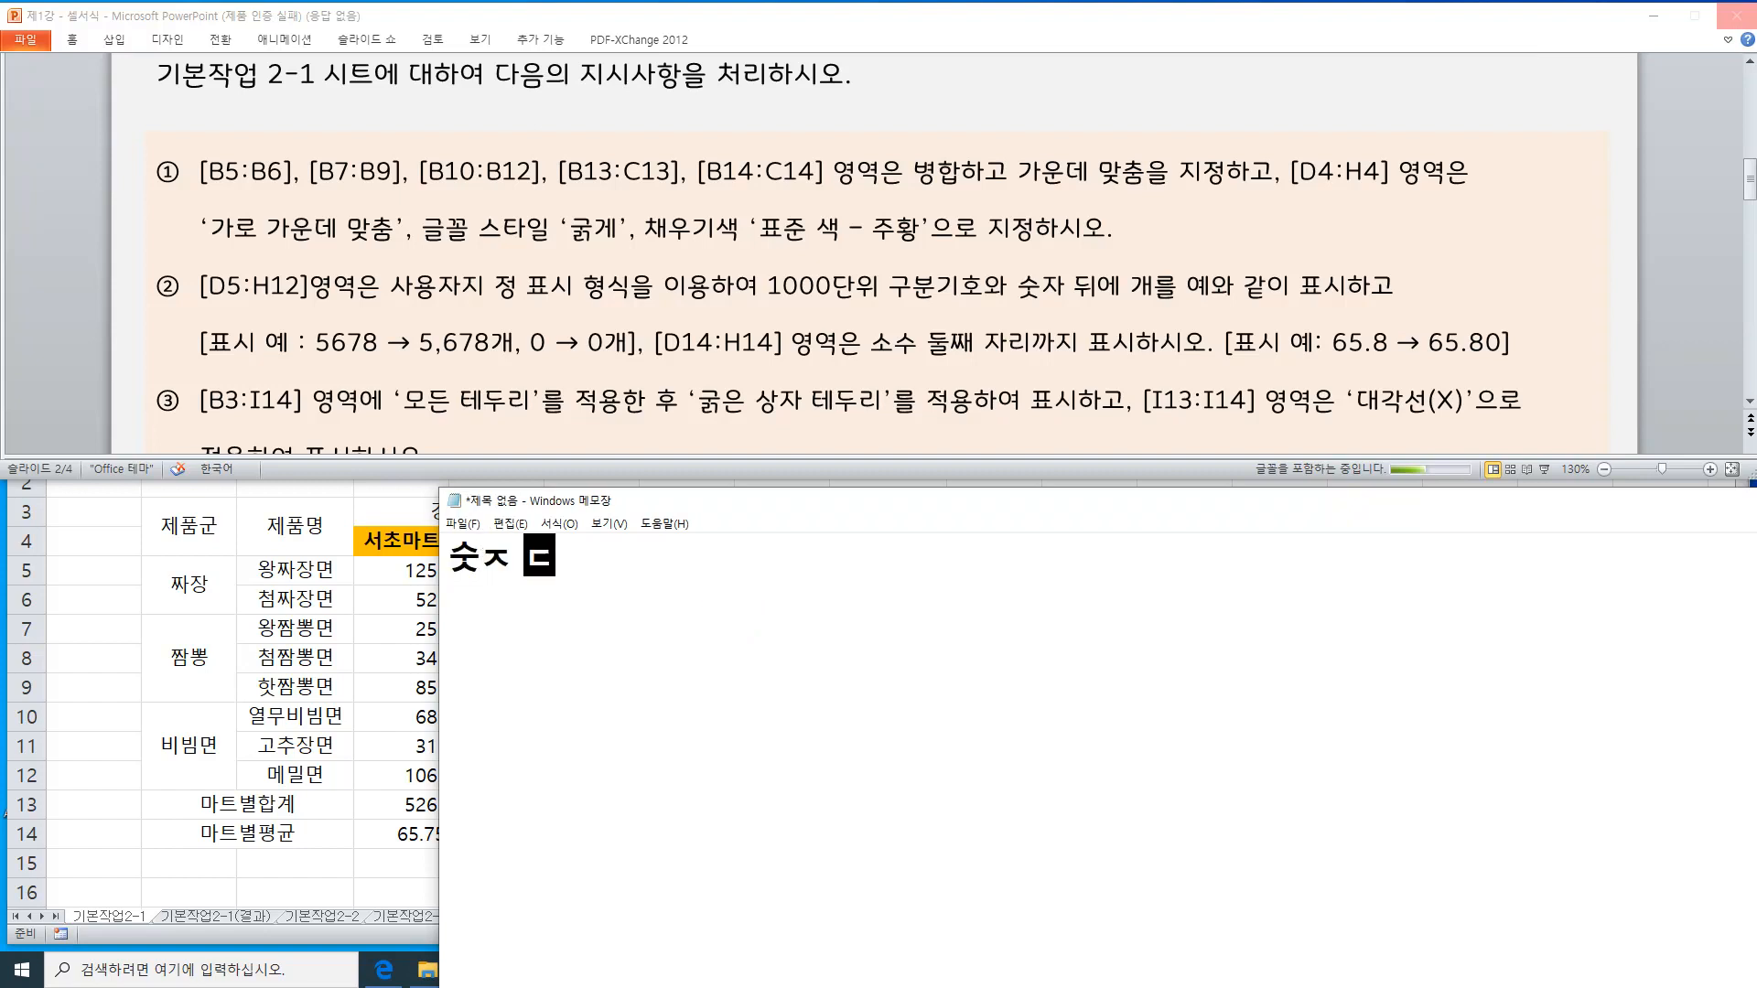
text(자 대표)
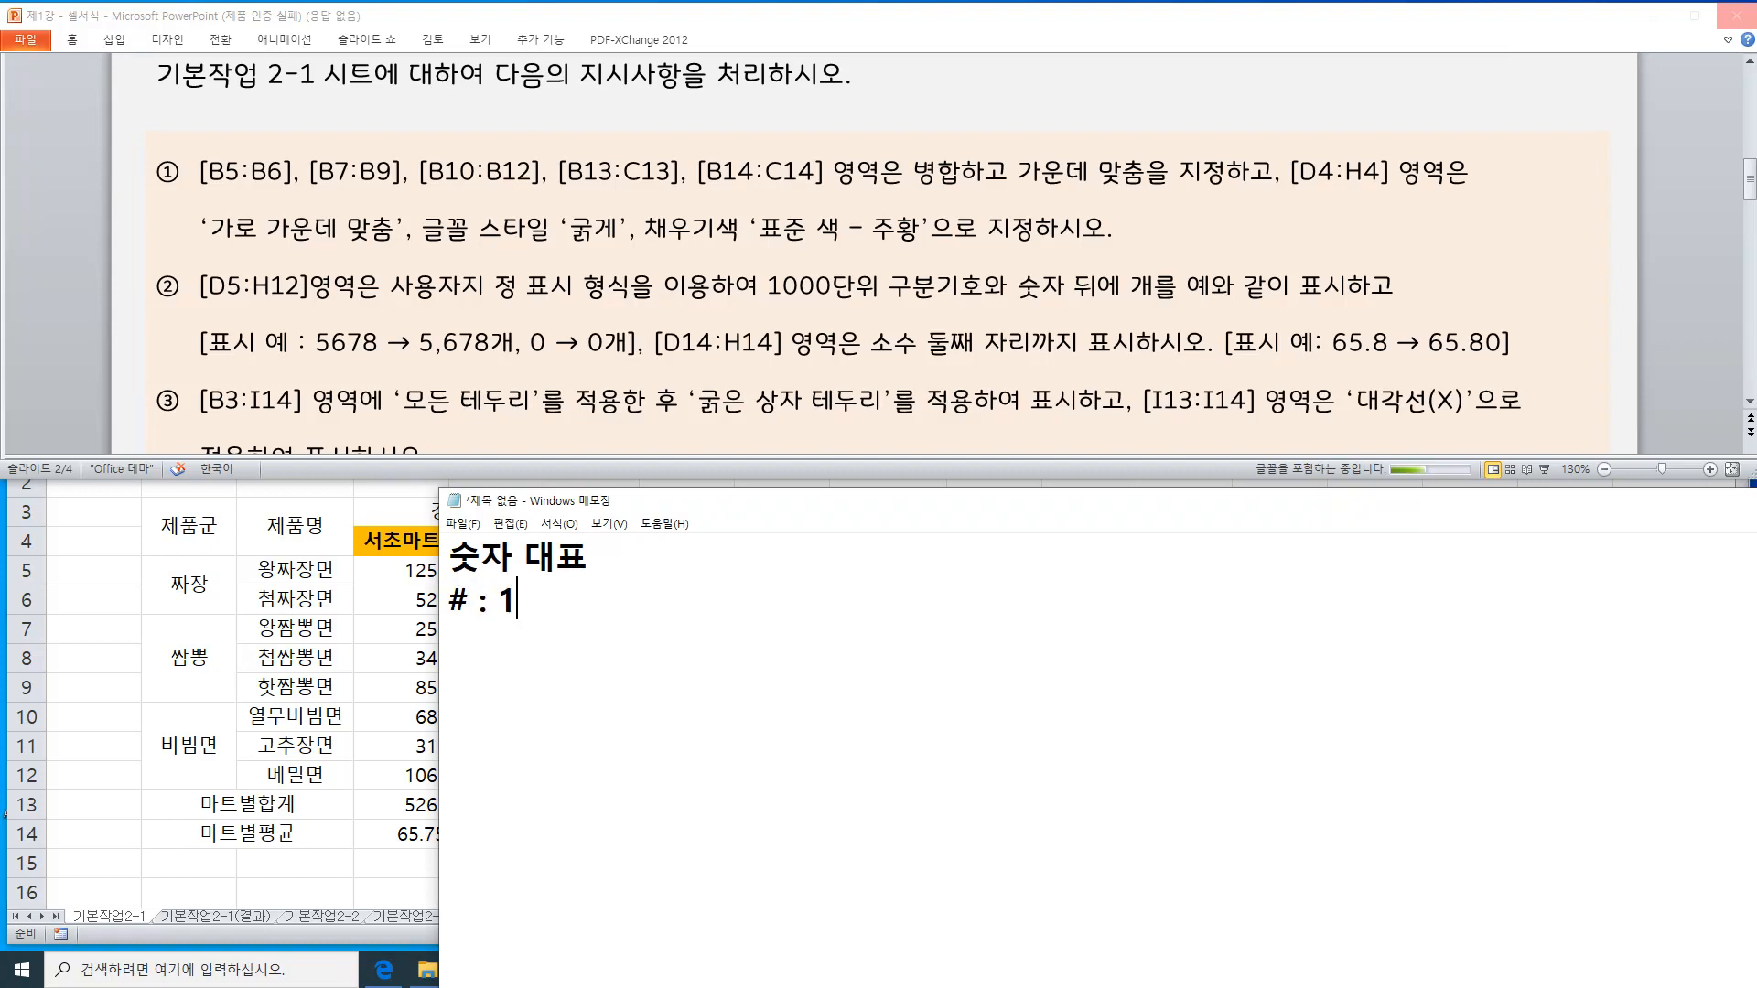
Complete the note line for the # symbol as "# : 1부터 표현 가능 ~ / 유효하지 않은 숫자는 표시 안함"
text(터 표)
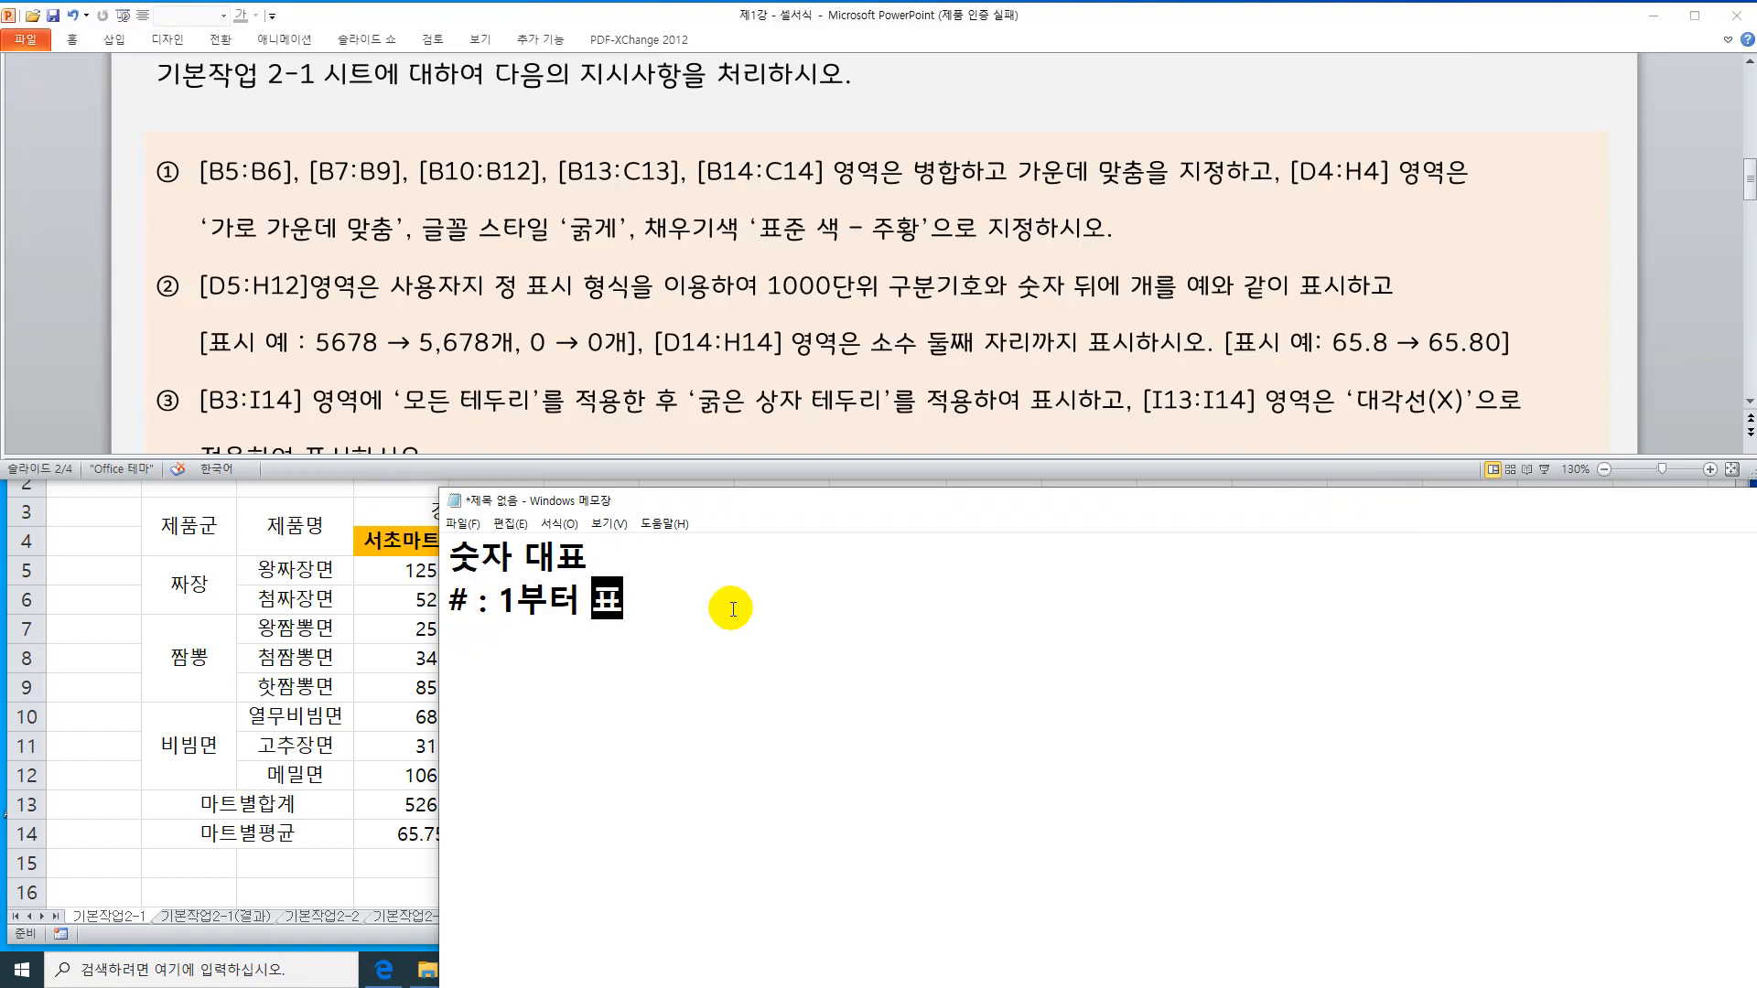
text(현 가능 )
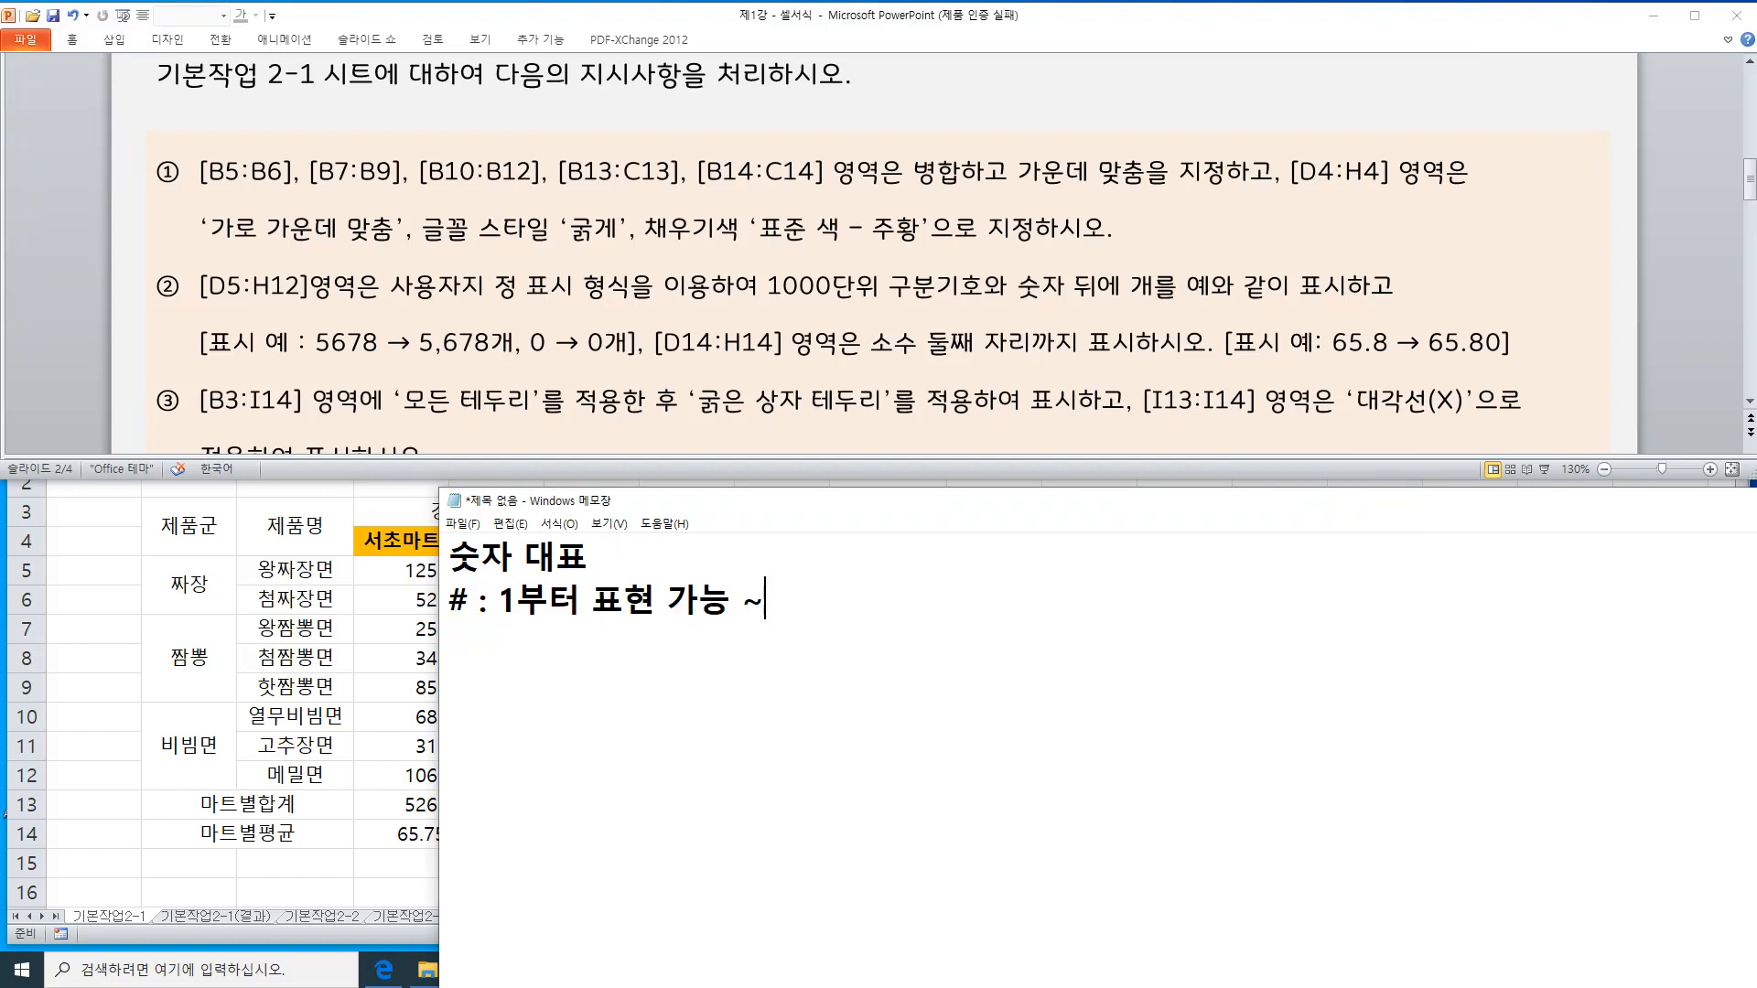
text(~ / 유효)
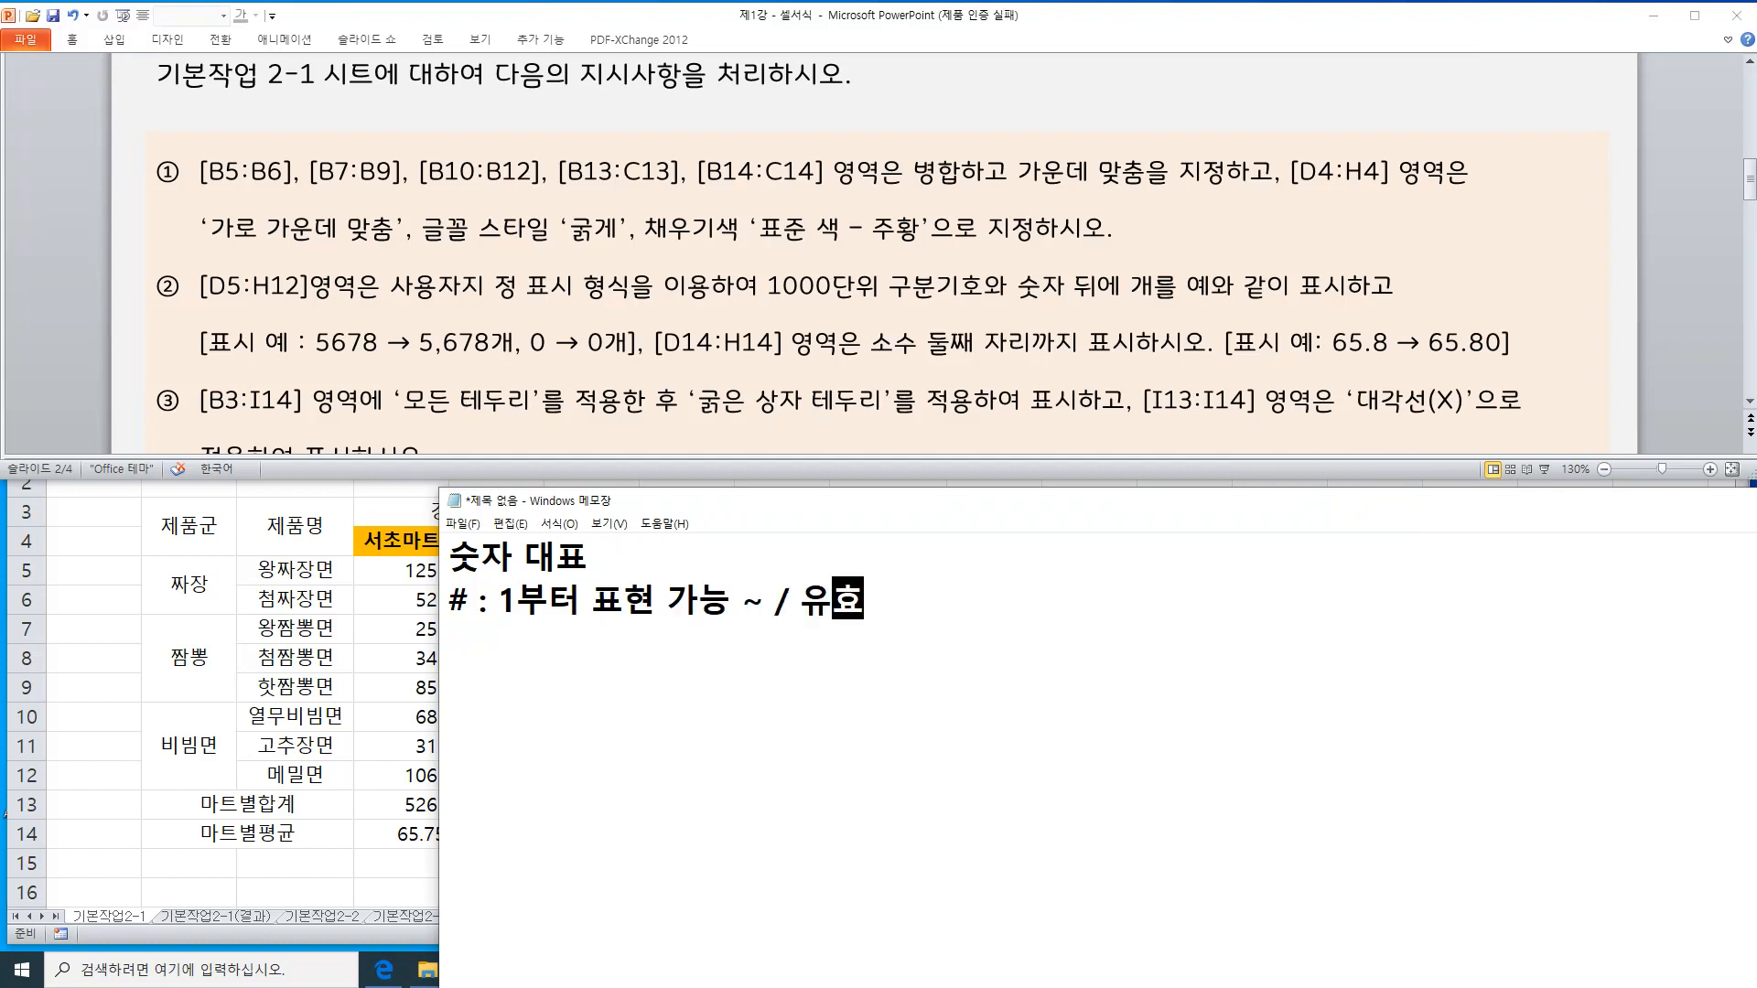
text(하지 않으은 숫자는 )
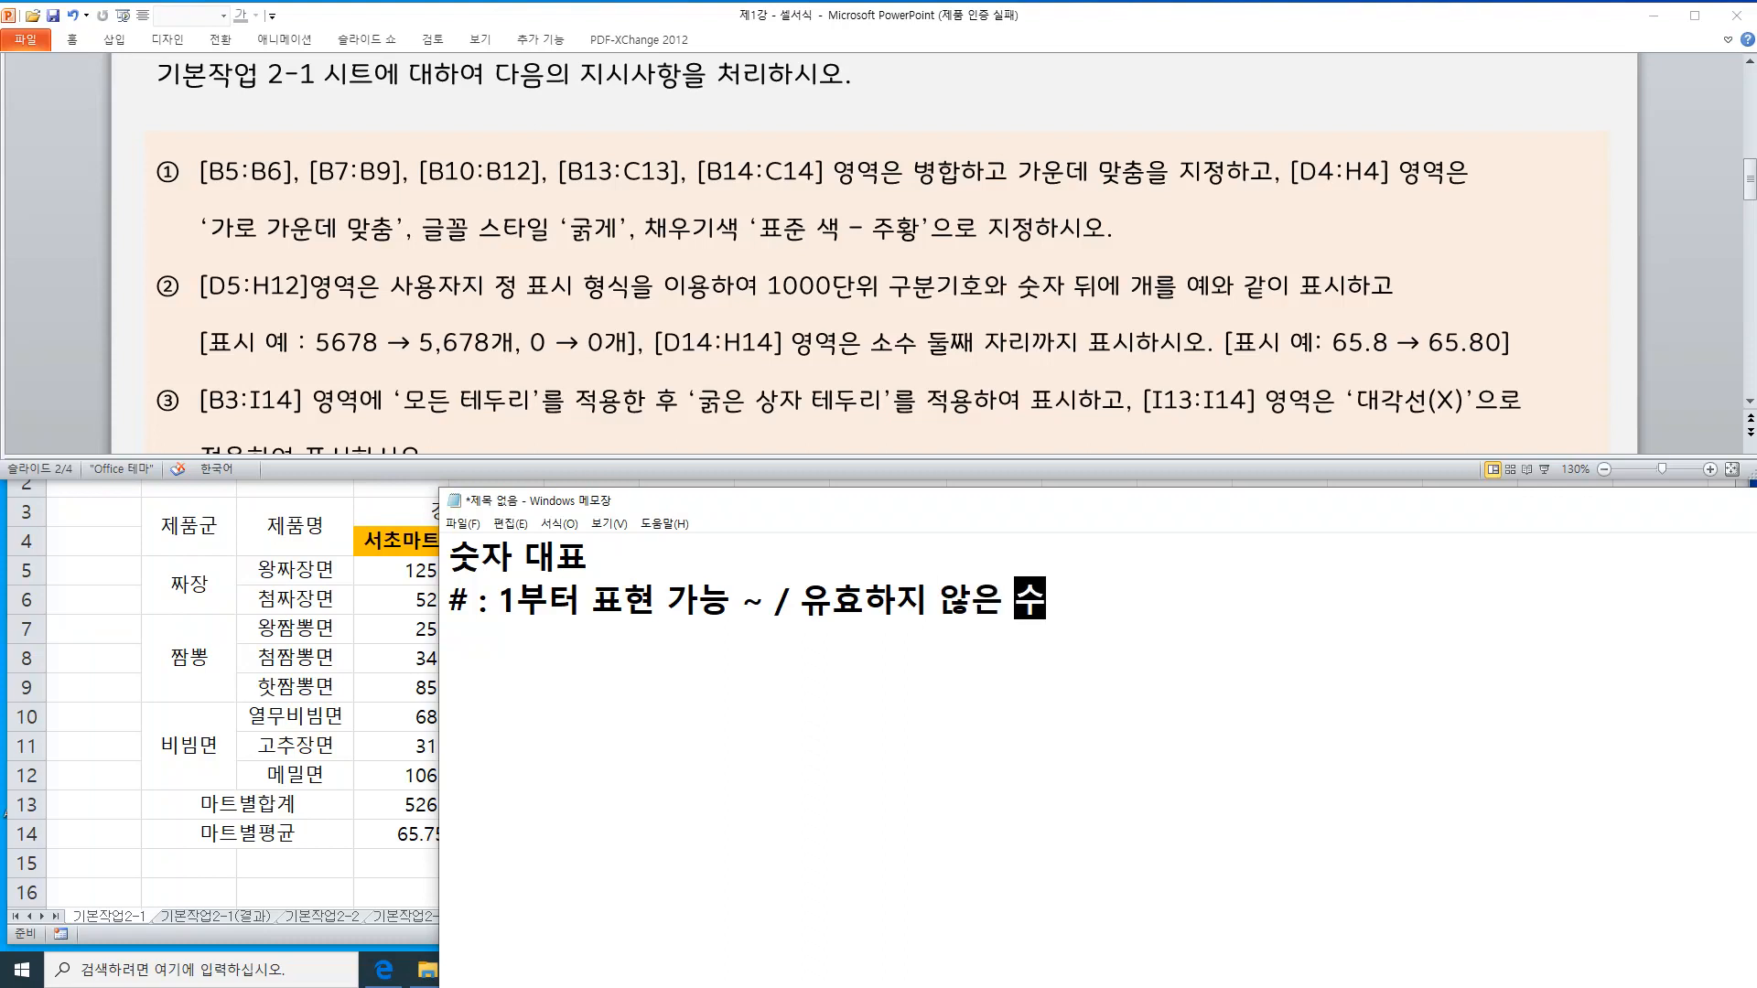
text(표시 아)
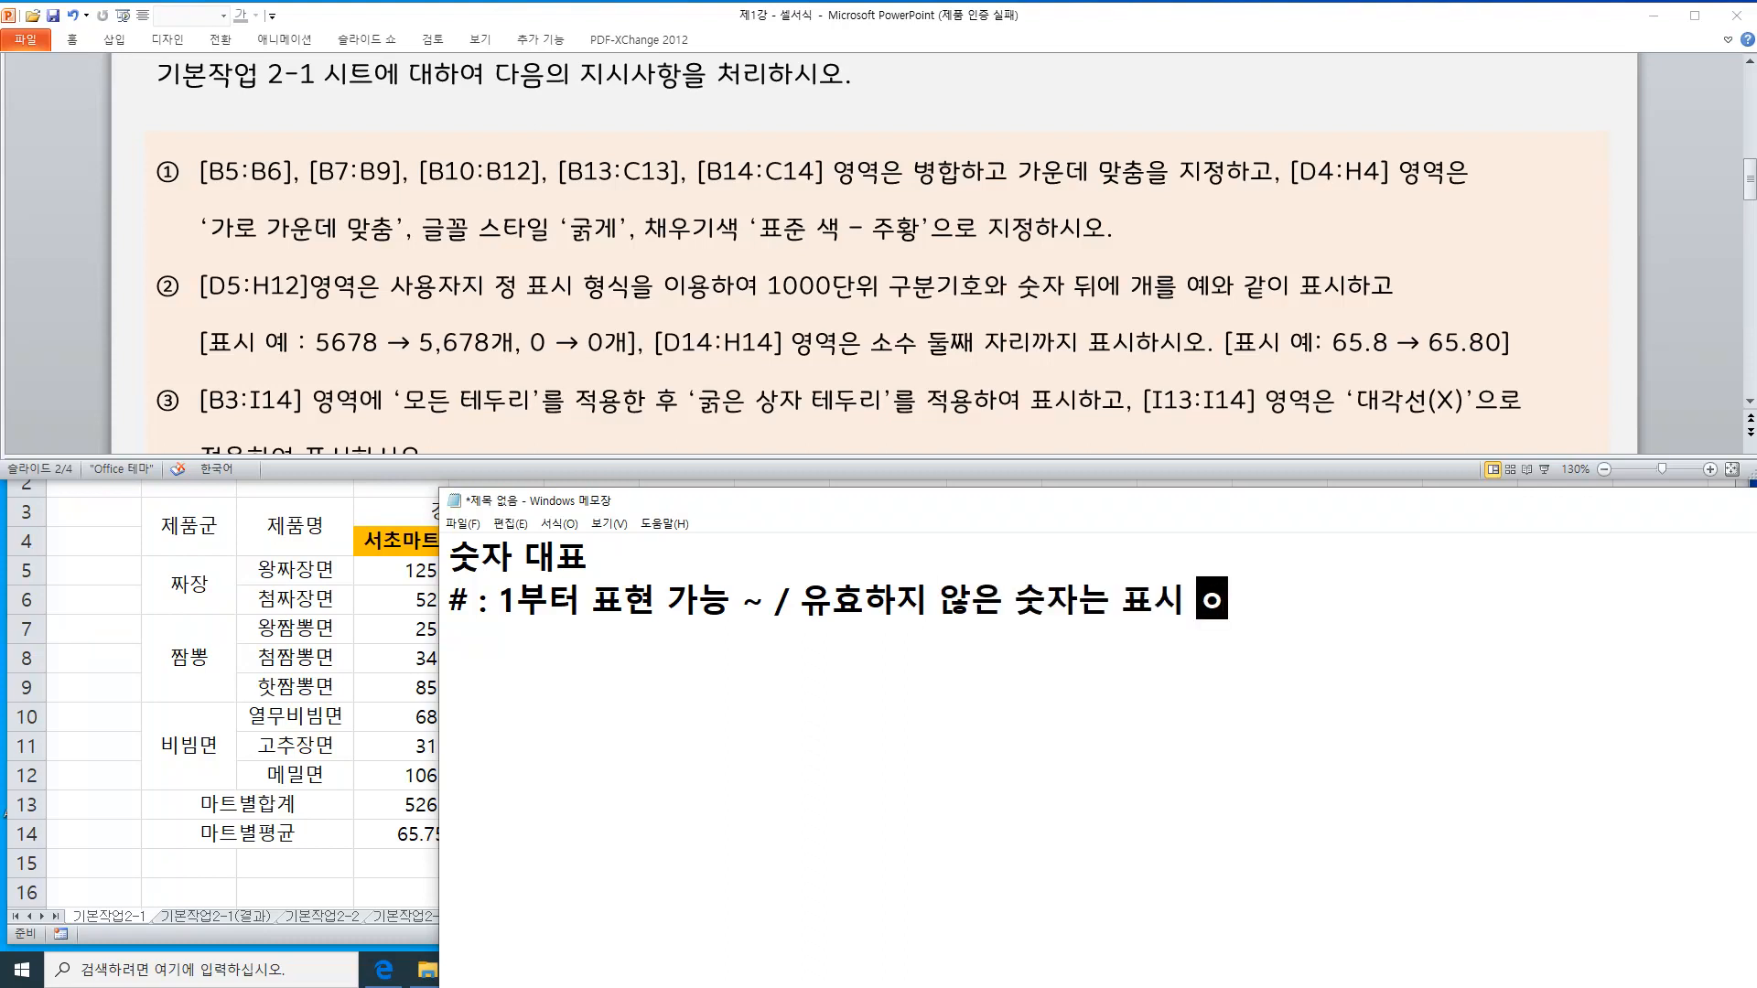
text(함)
key(Return)
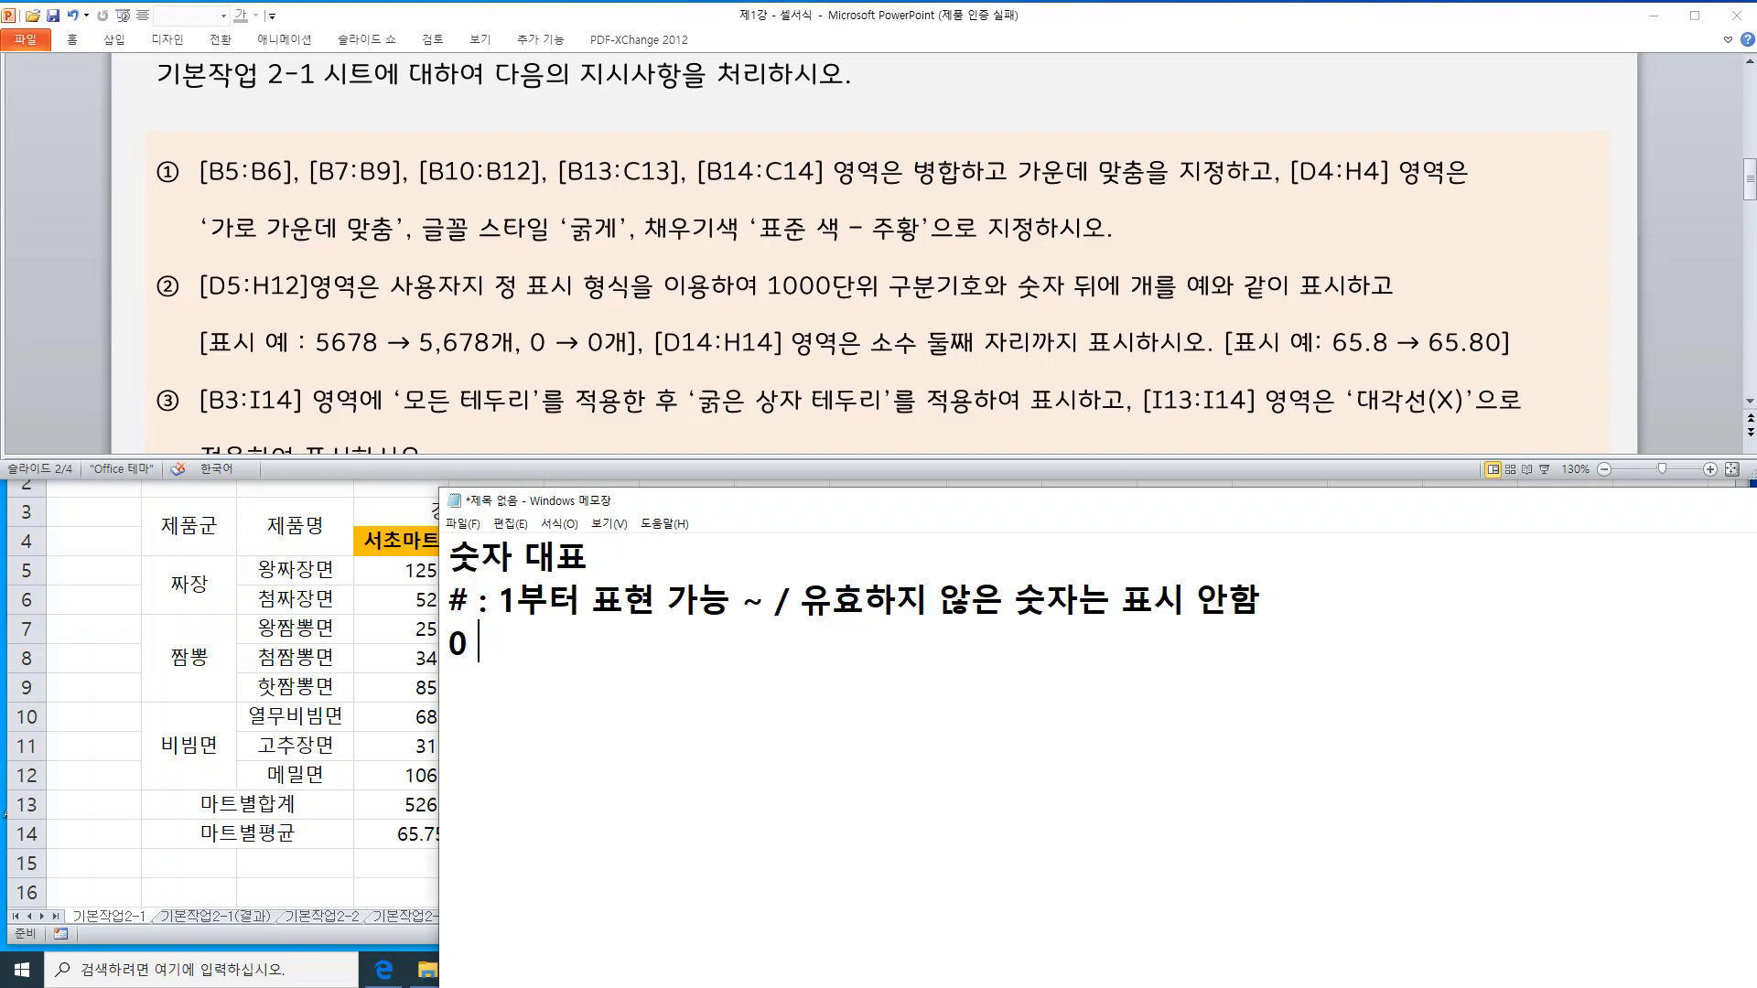
Add the note line for the 0 symbol: "0 : 0부터 표현 가능 ~ / 유효하지 않은 숫자는 0표시"
text(0 : 0부터)
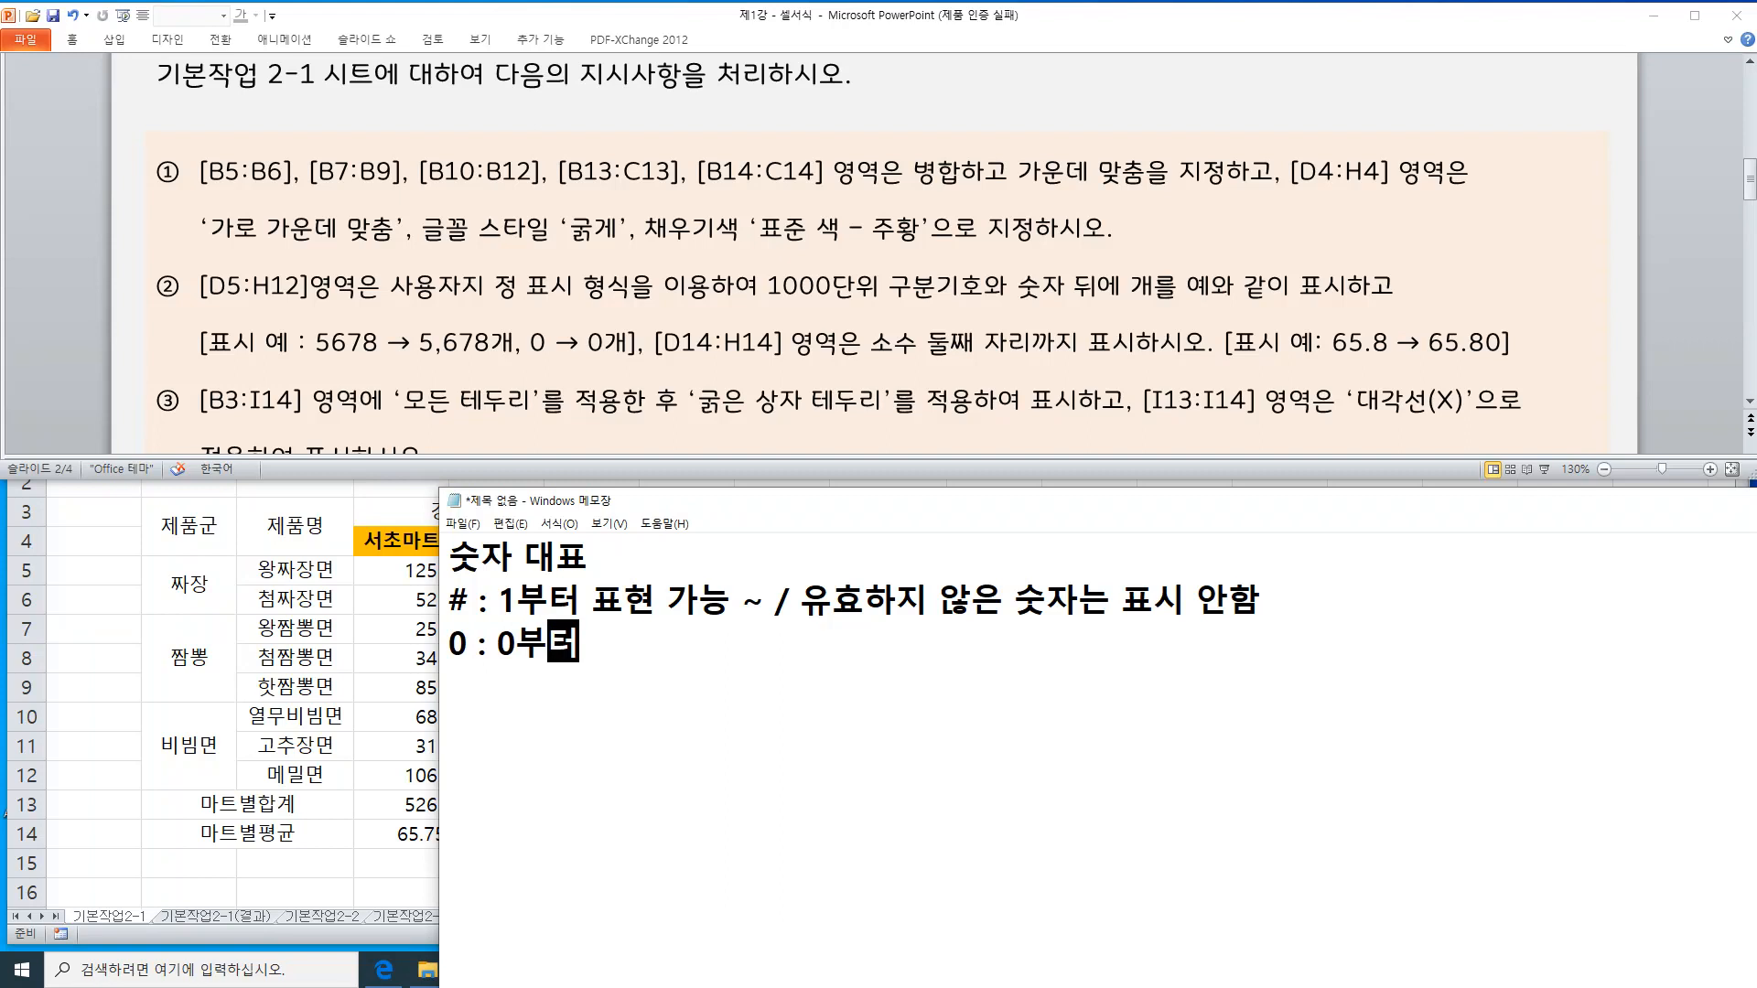
text( ㅍ표현)
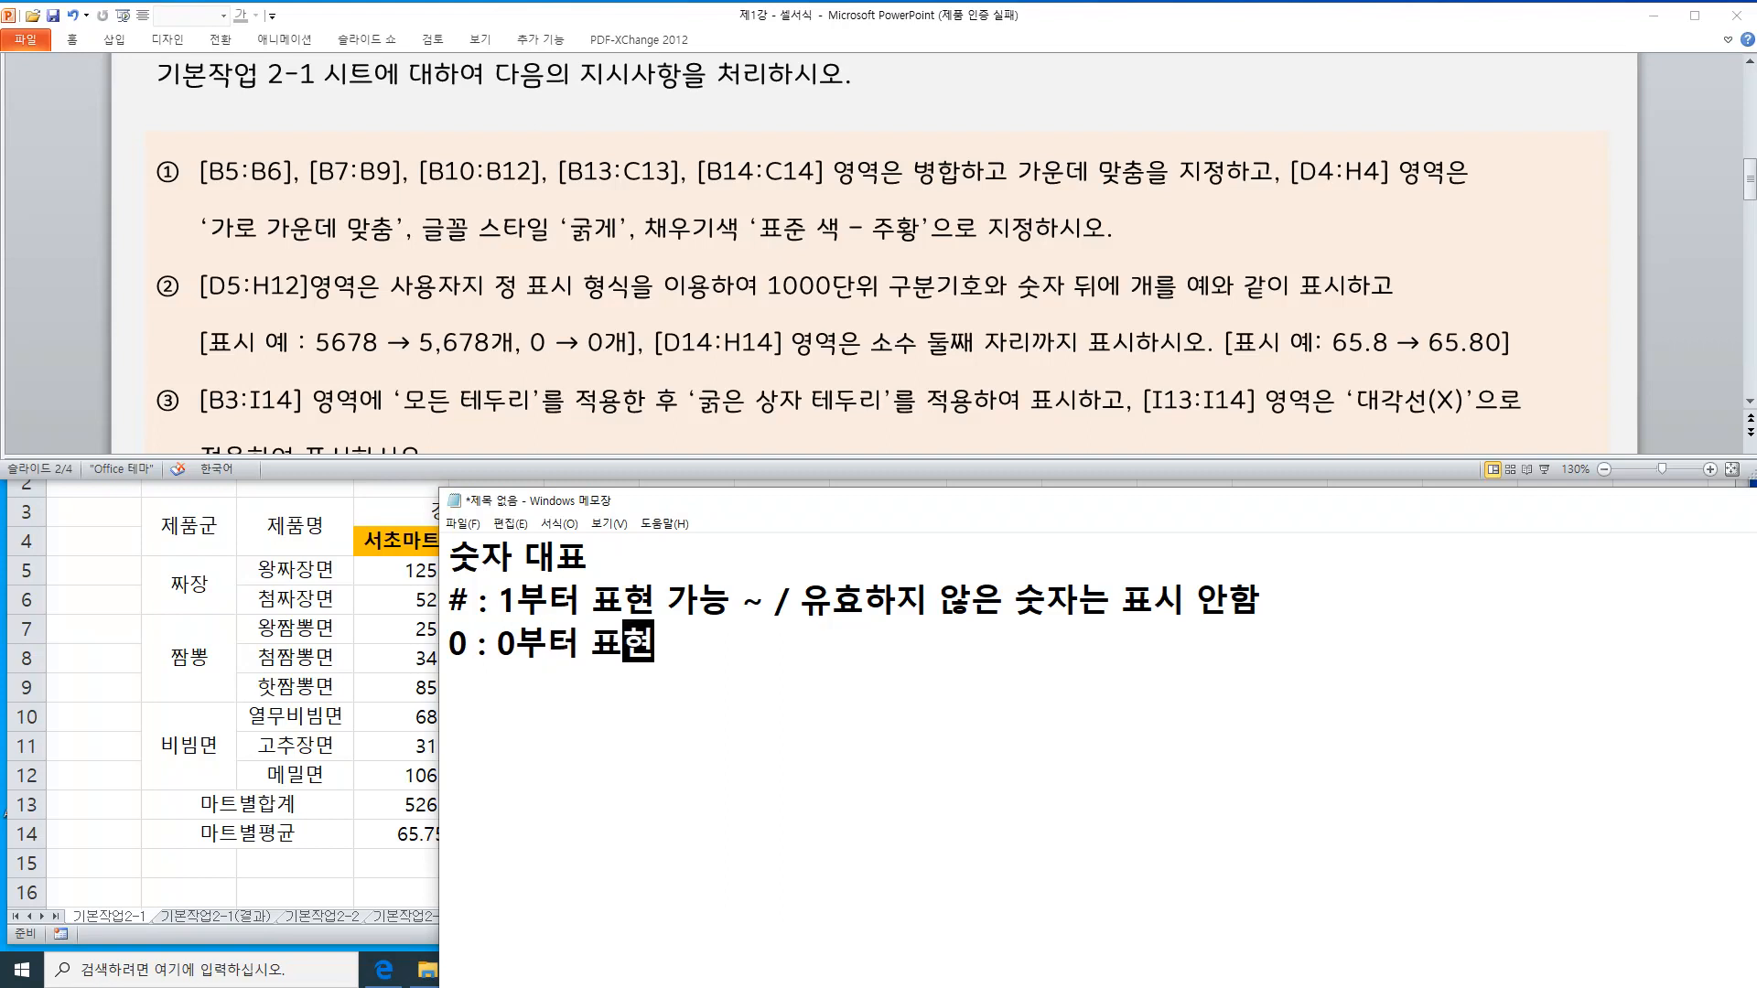
text( 가능 ~ / 유효하지 않은 ㅅ숫자는)
text(0표시)
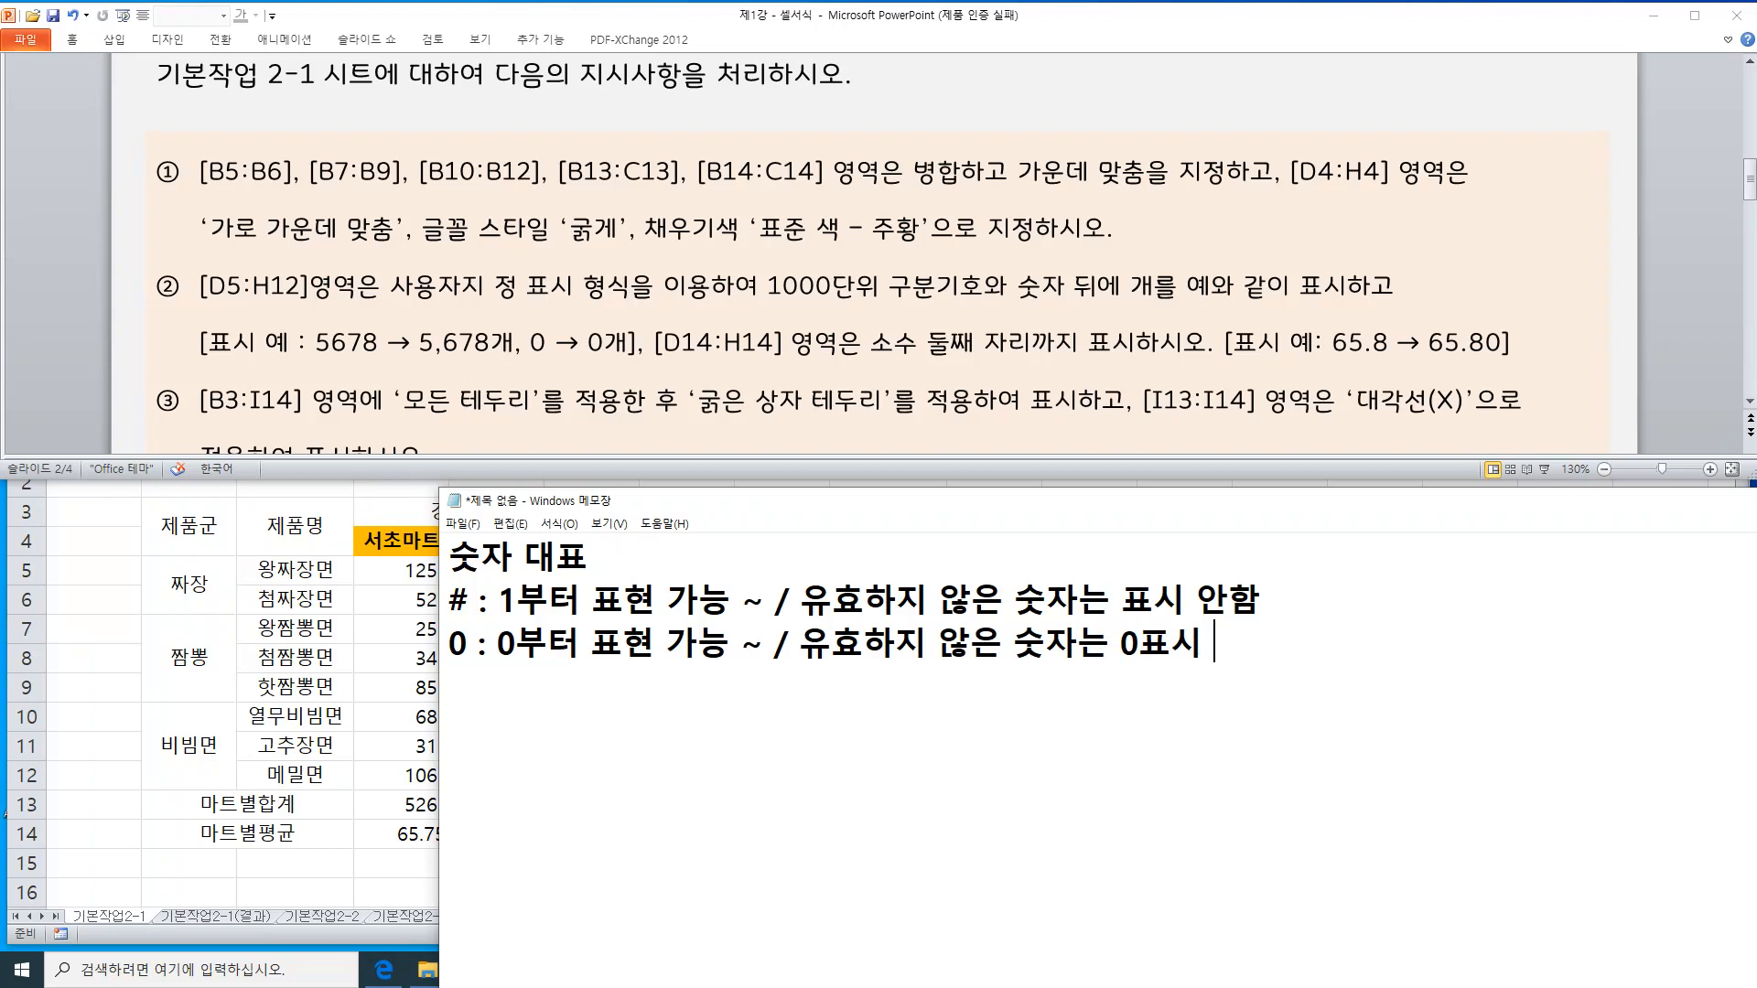
Switch back to Excel and enter the sample numbers 50.0 in cell L6 and 001 in cell L7
click(239, 715)
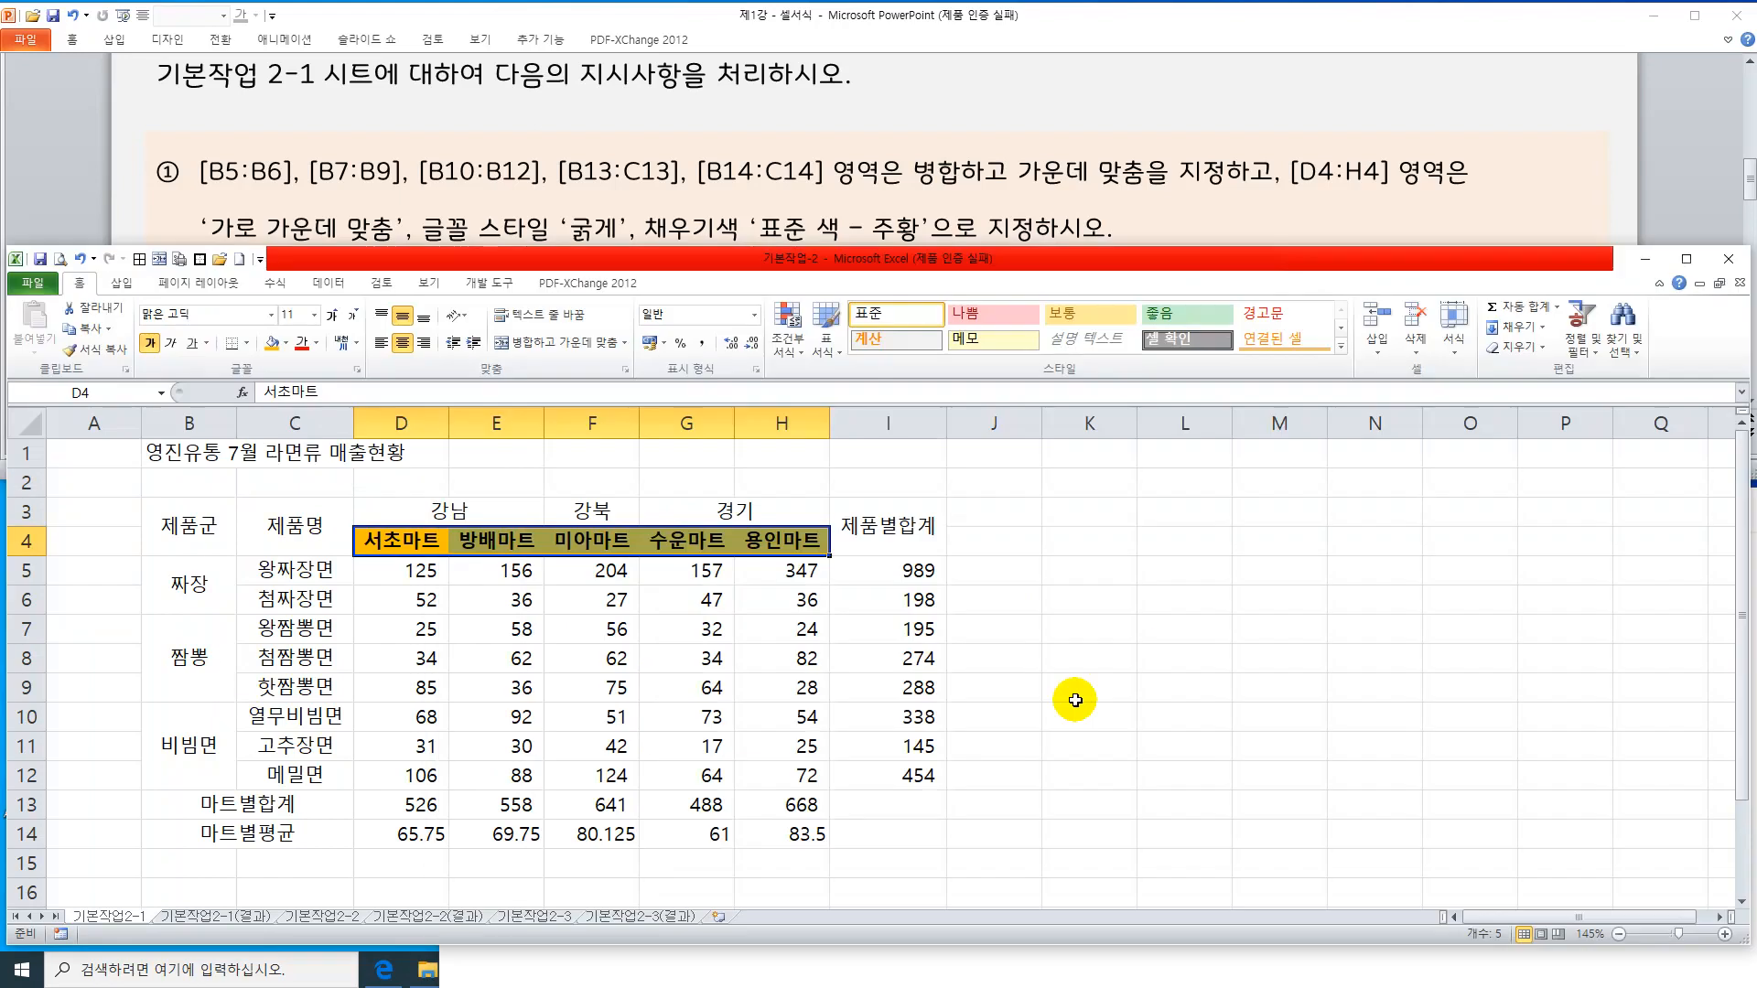
click(1224, 589)
text(50.0)
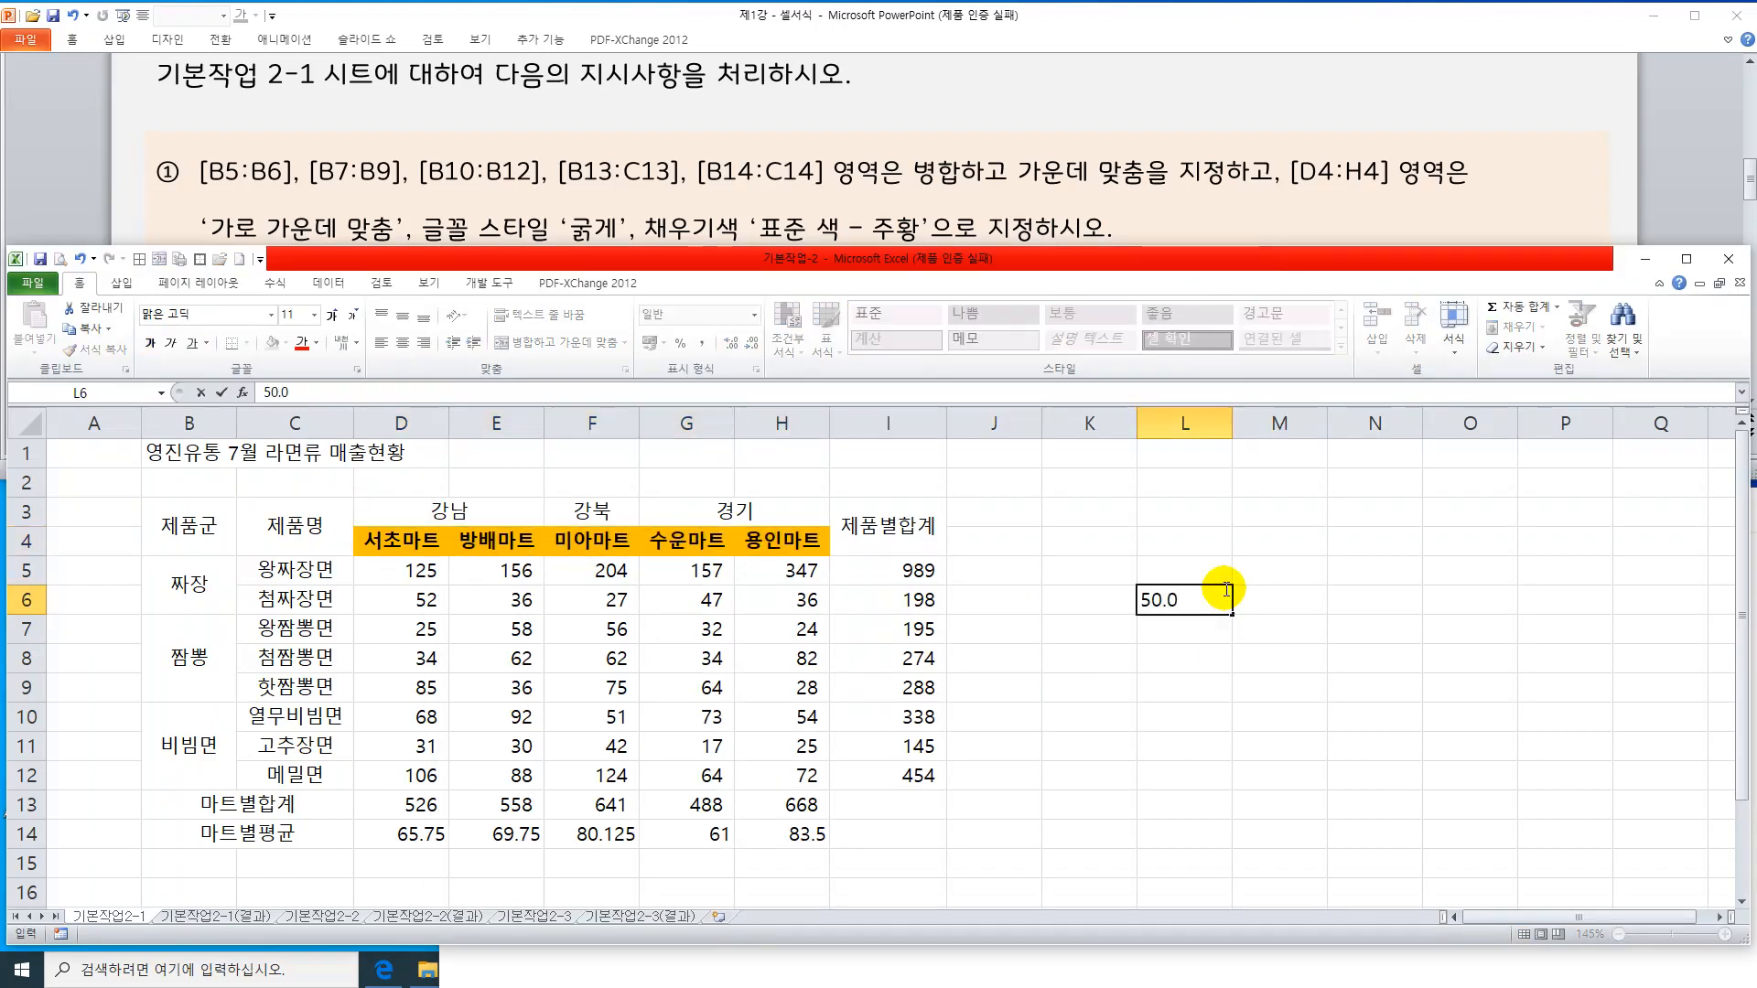
key(Return)
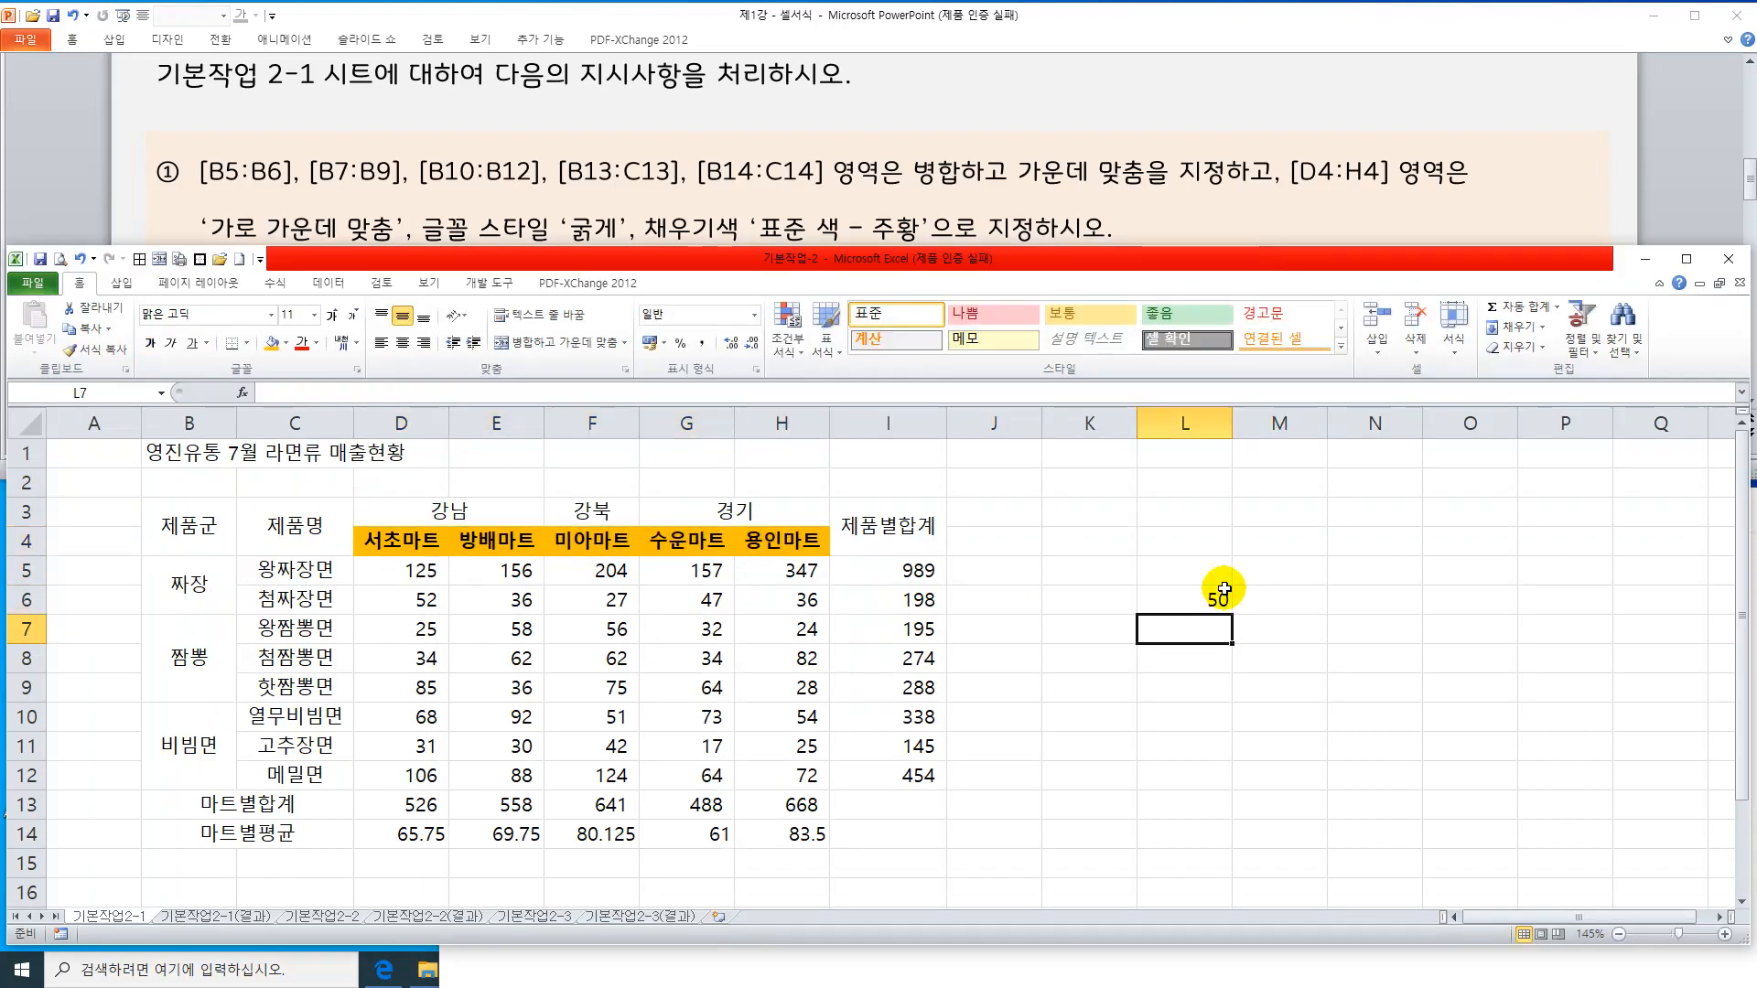
click(1194, 599)
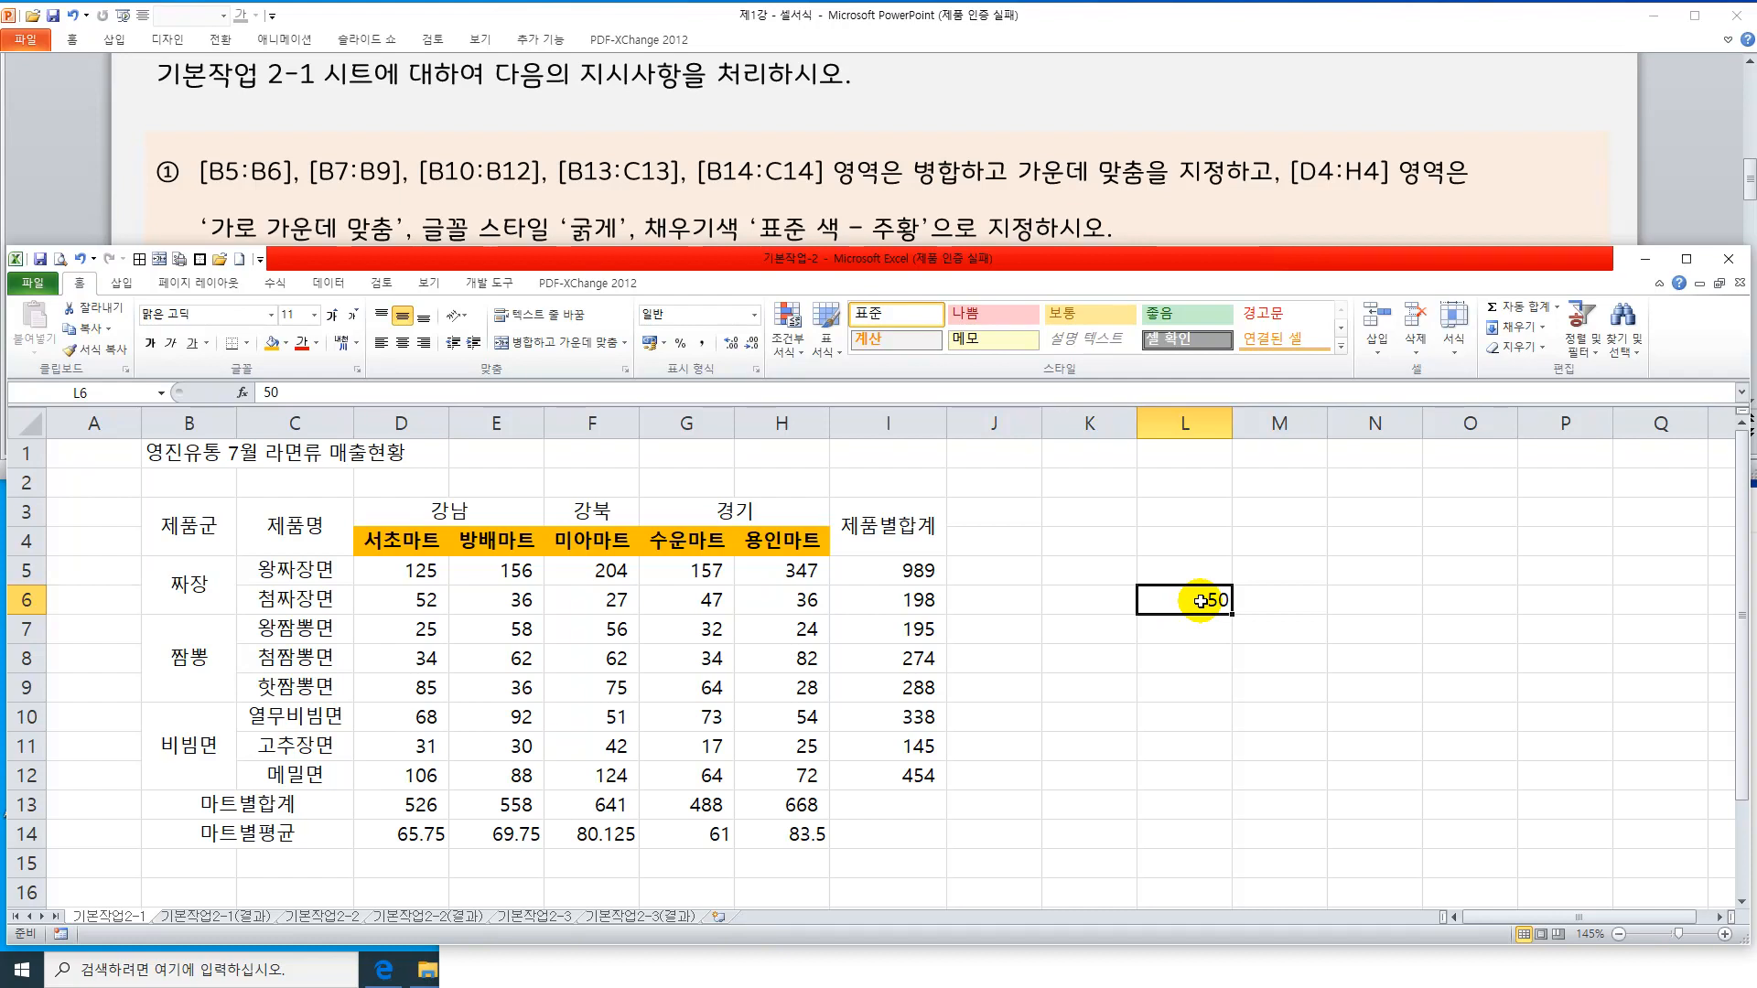
click(1200, 639)
text(001)
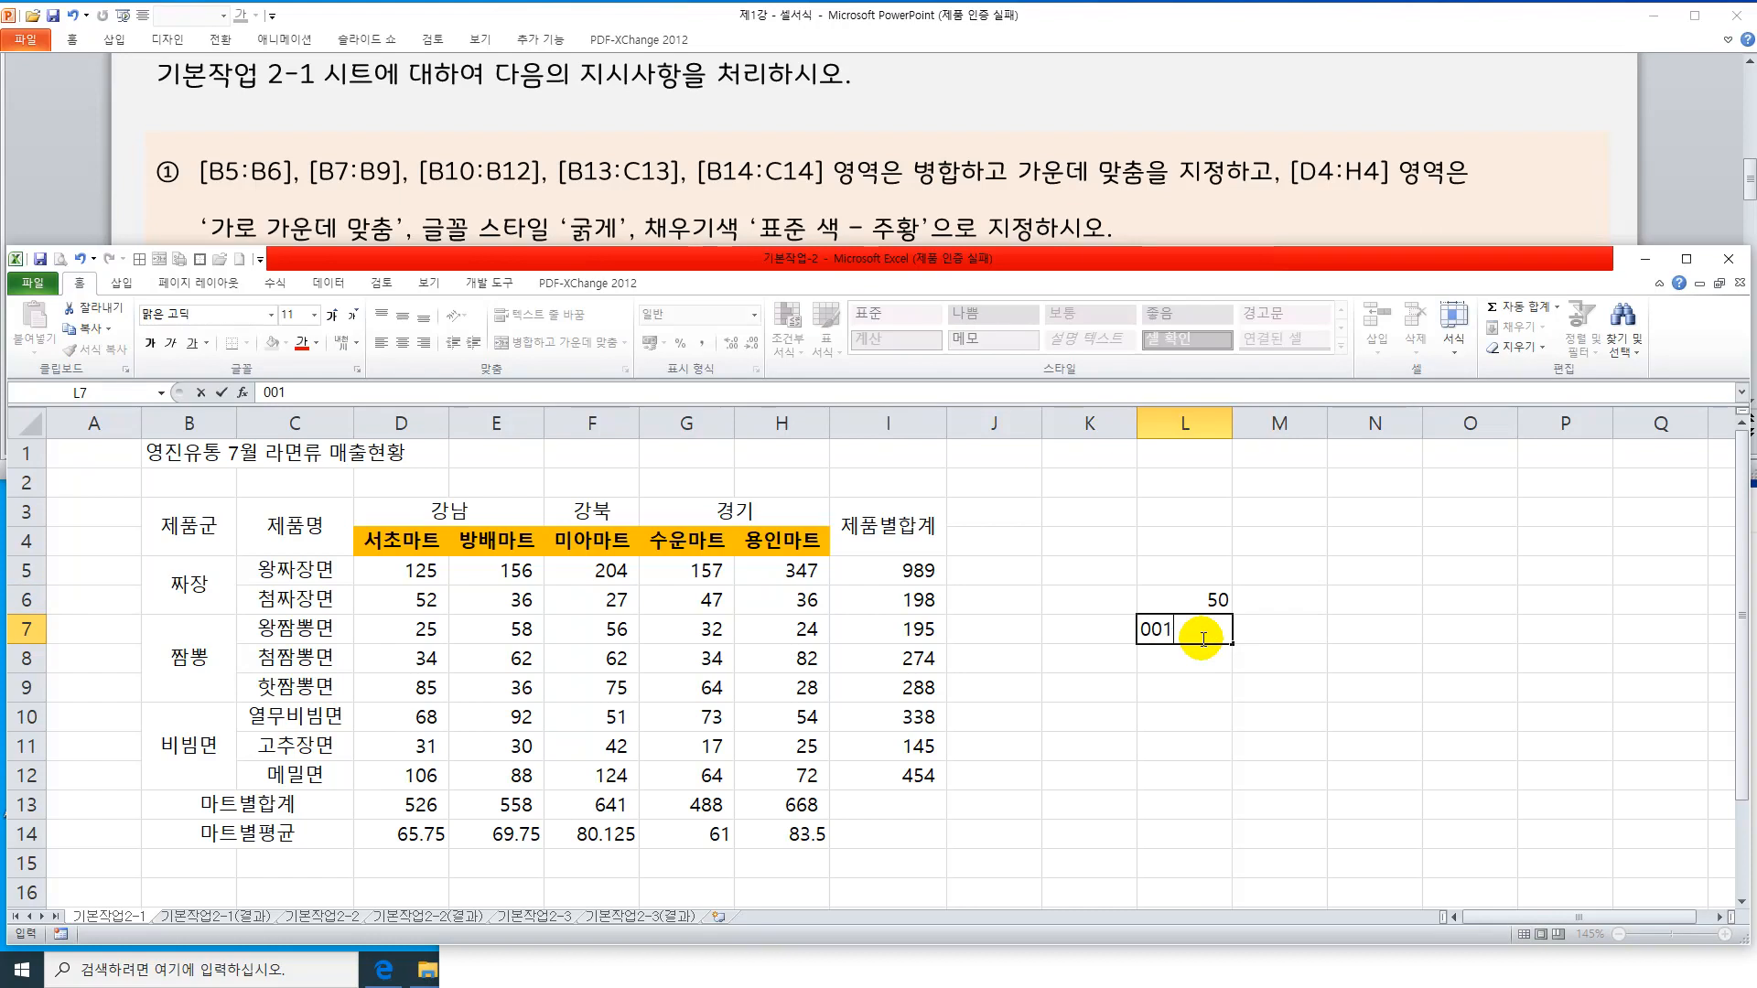
key(Return)
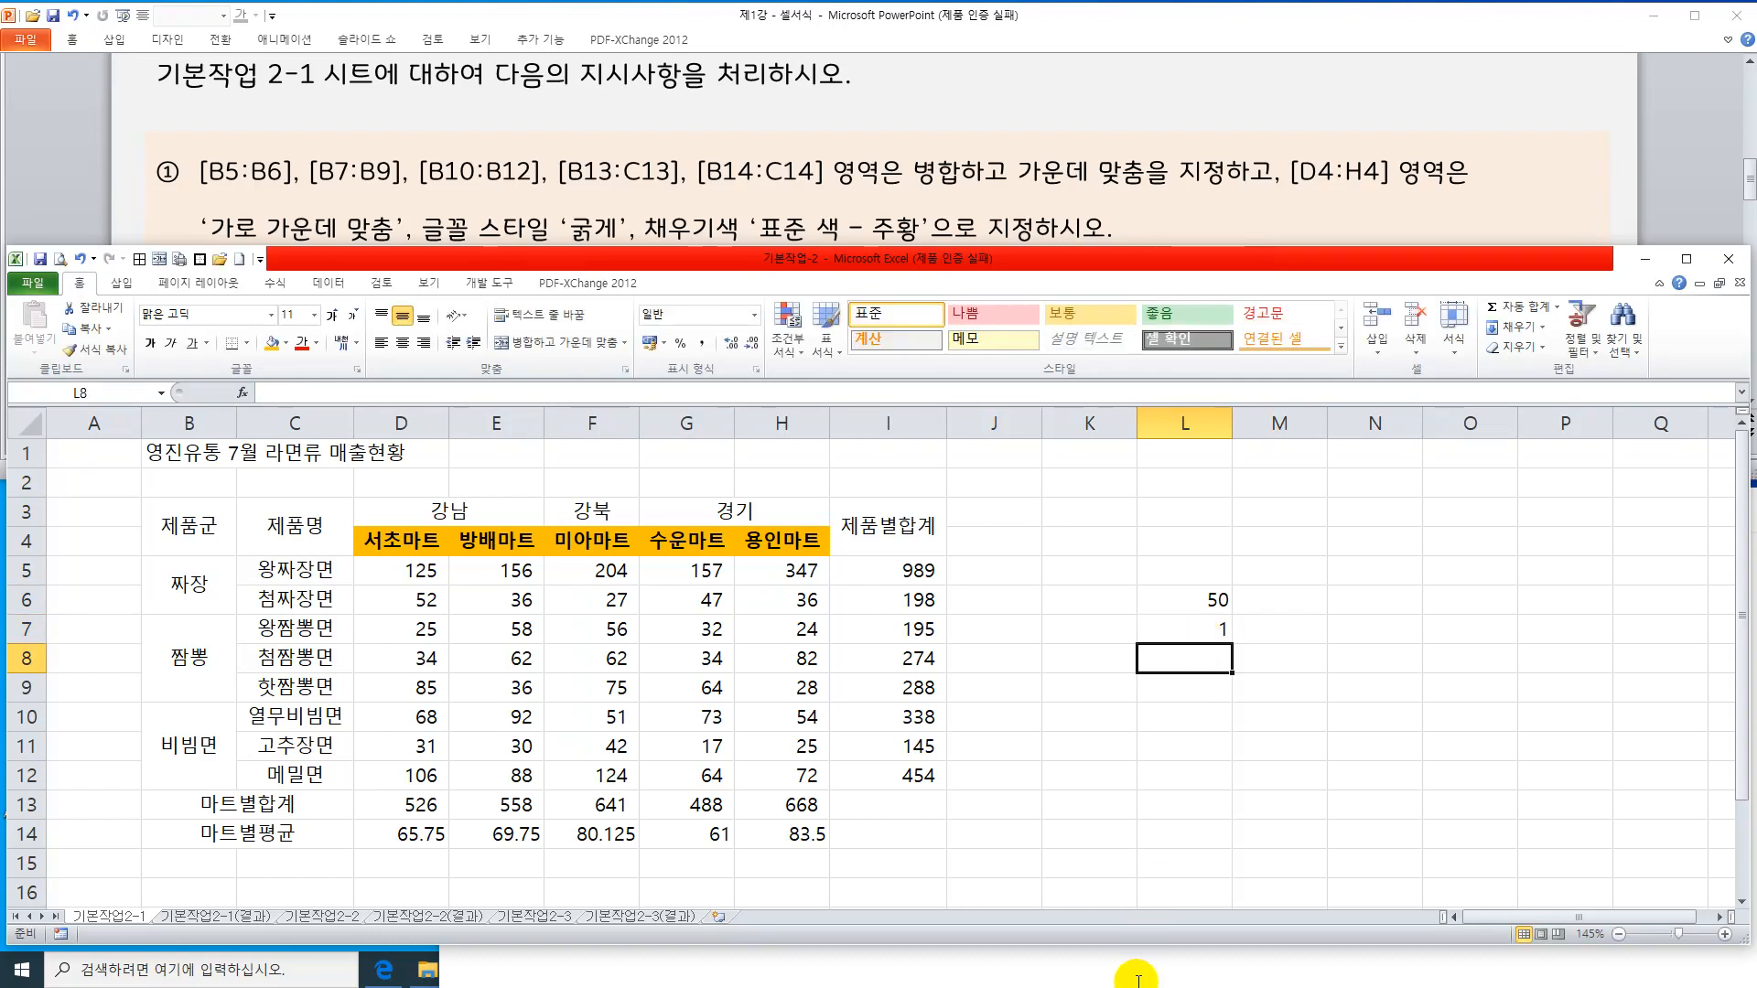
Switch to the Notepad notes, reposition the window below the sample numbers to review the # and 0 lines, and return to Excel
click(1141, 968)
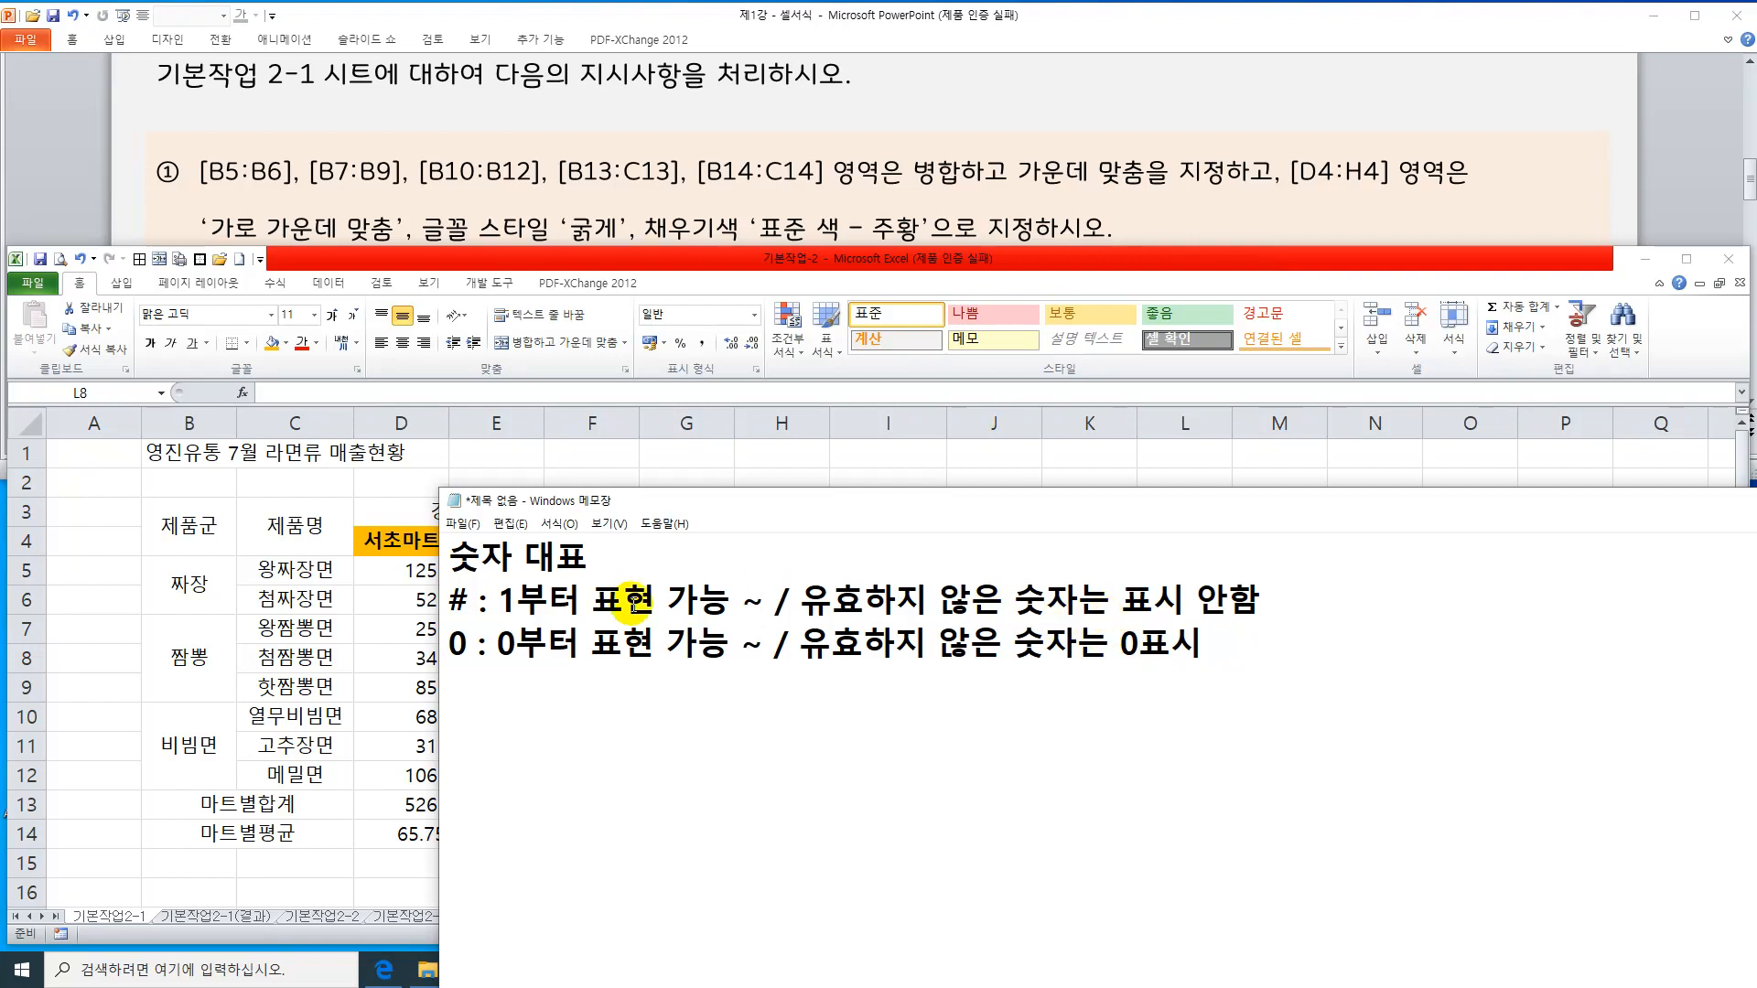
drag(497, 602, 732, 602)
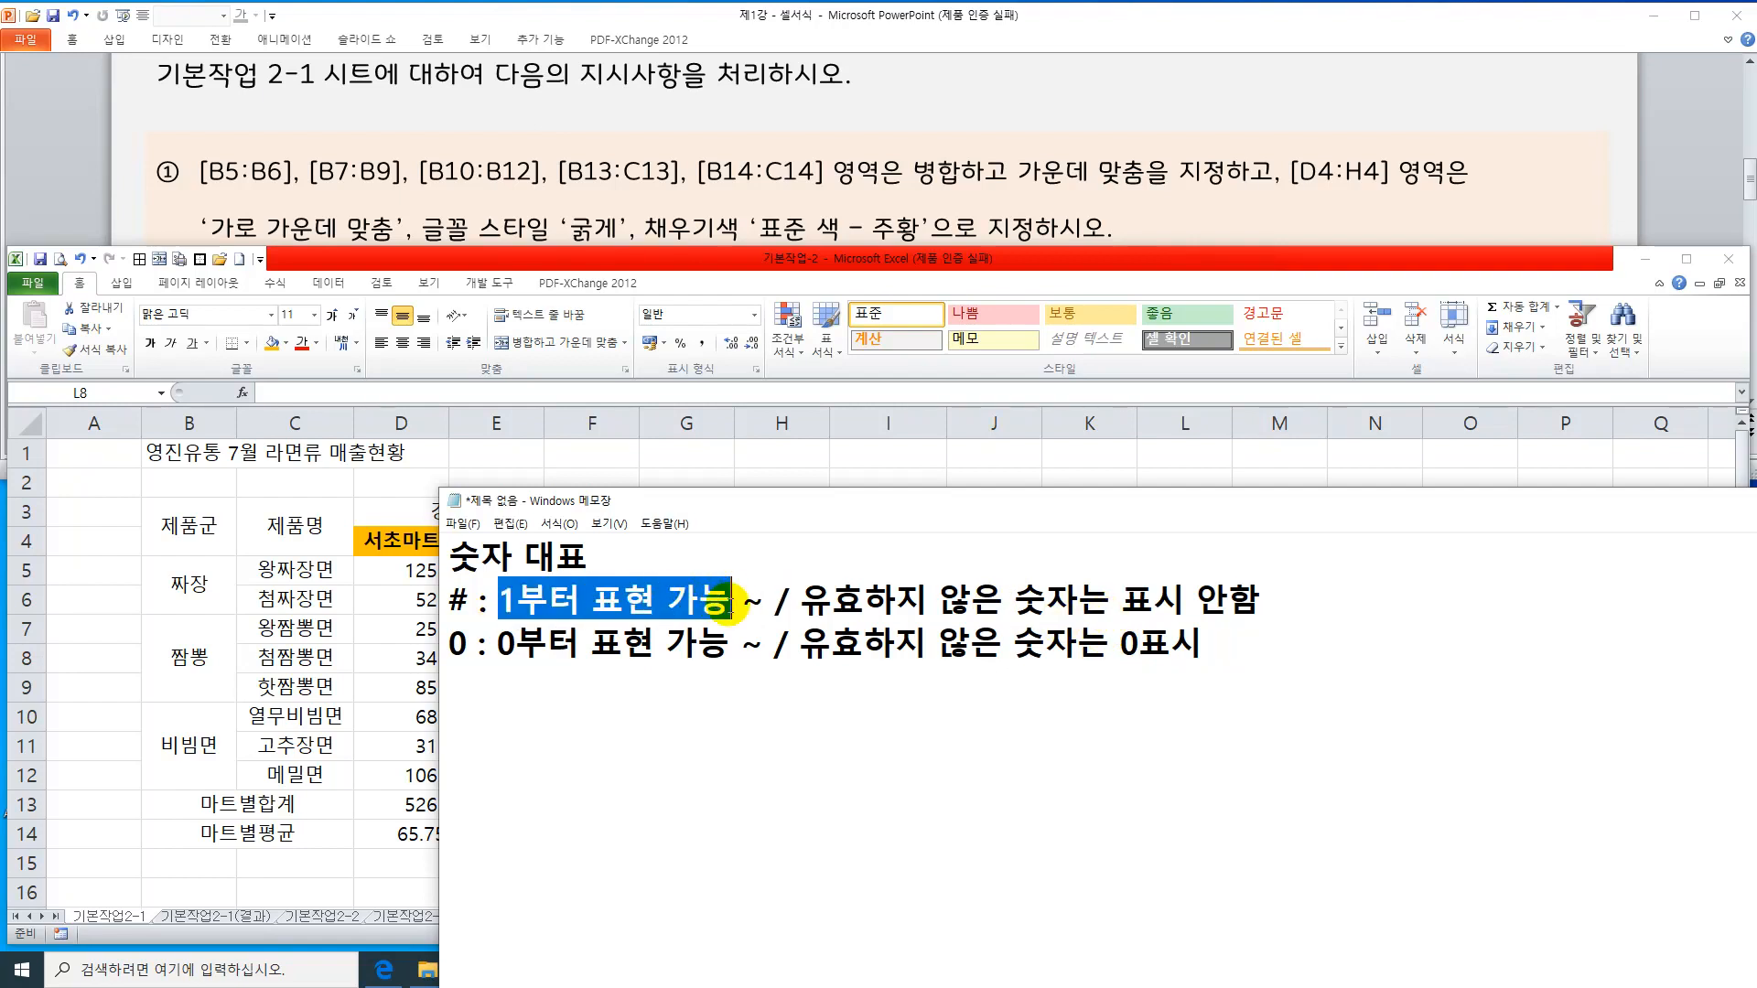
drag(1011, 514, 1094, 678)
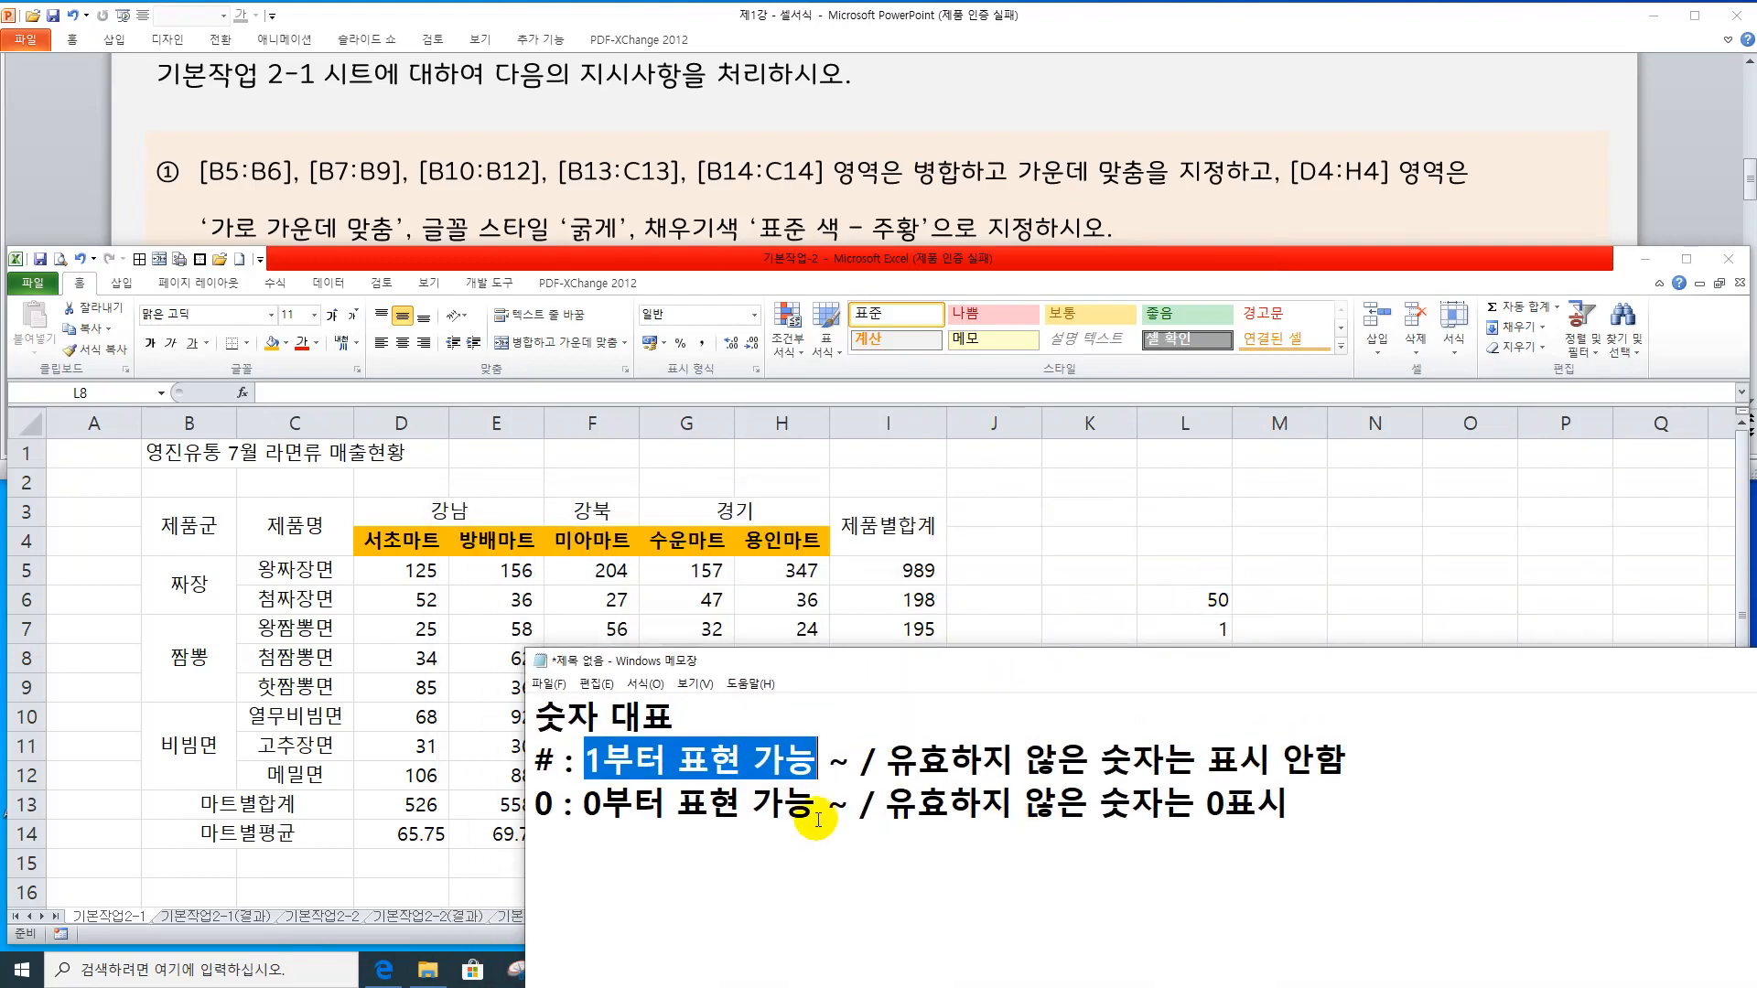
drag(555, 805, 532, 809)
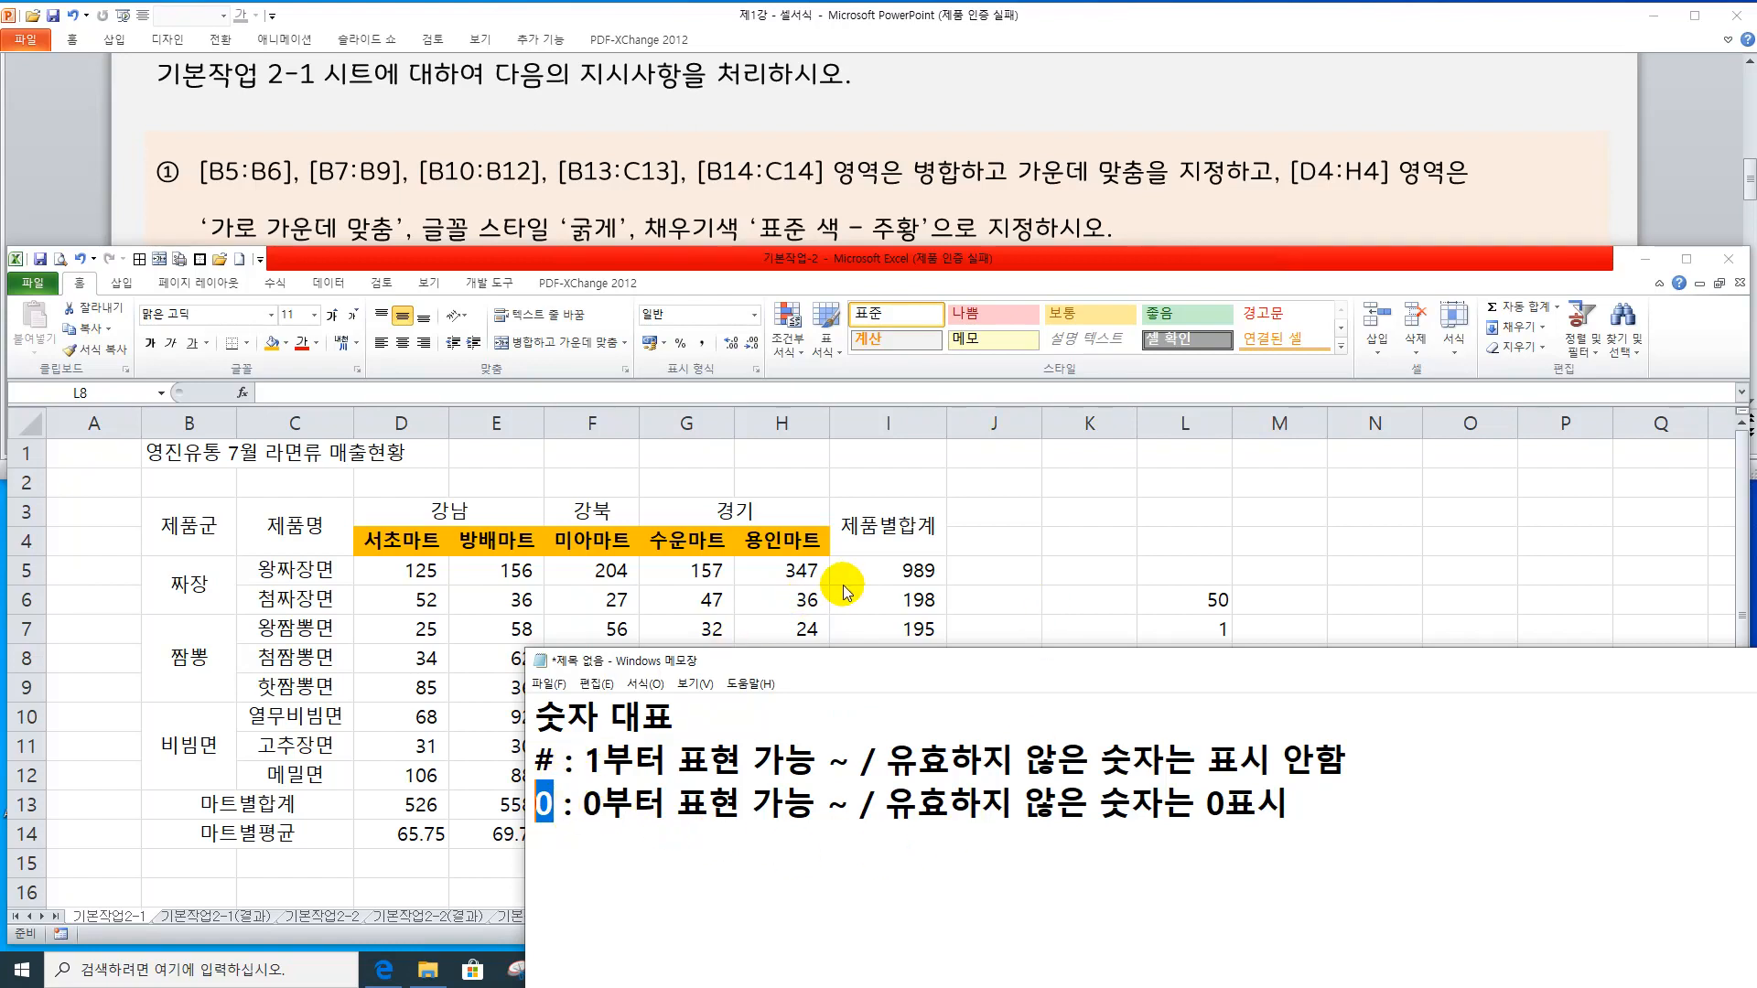
key(alt+Tab)
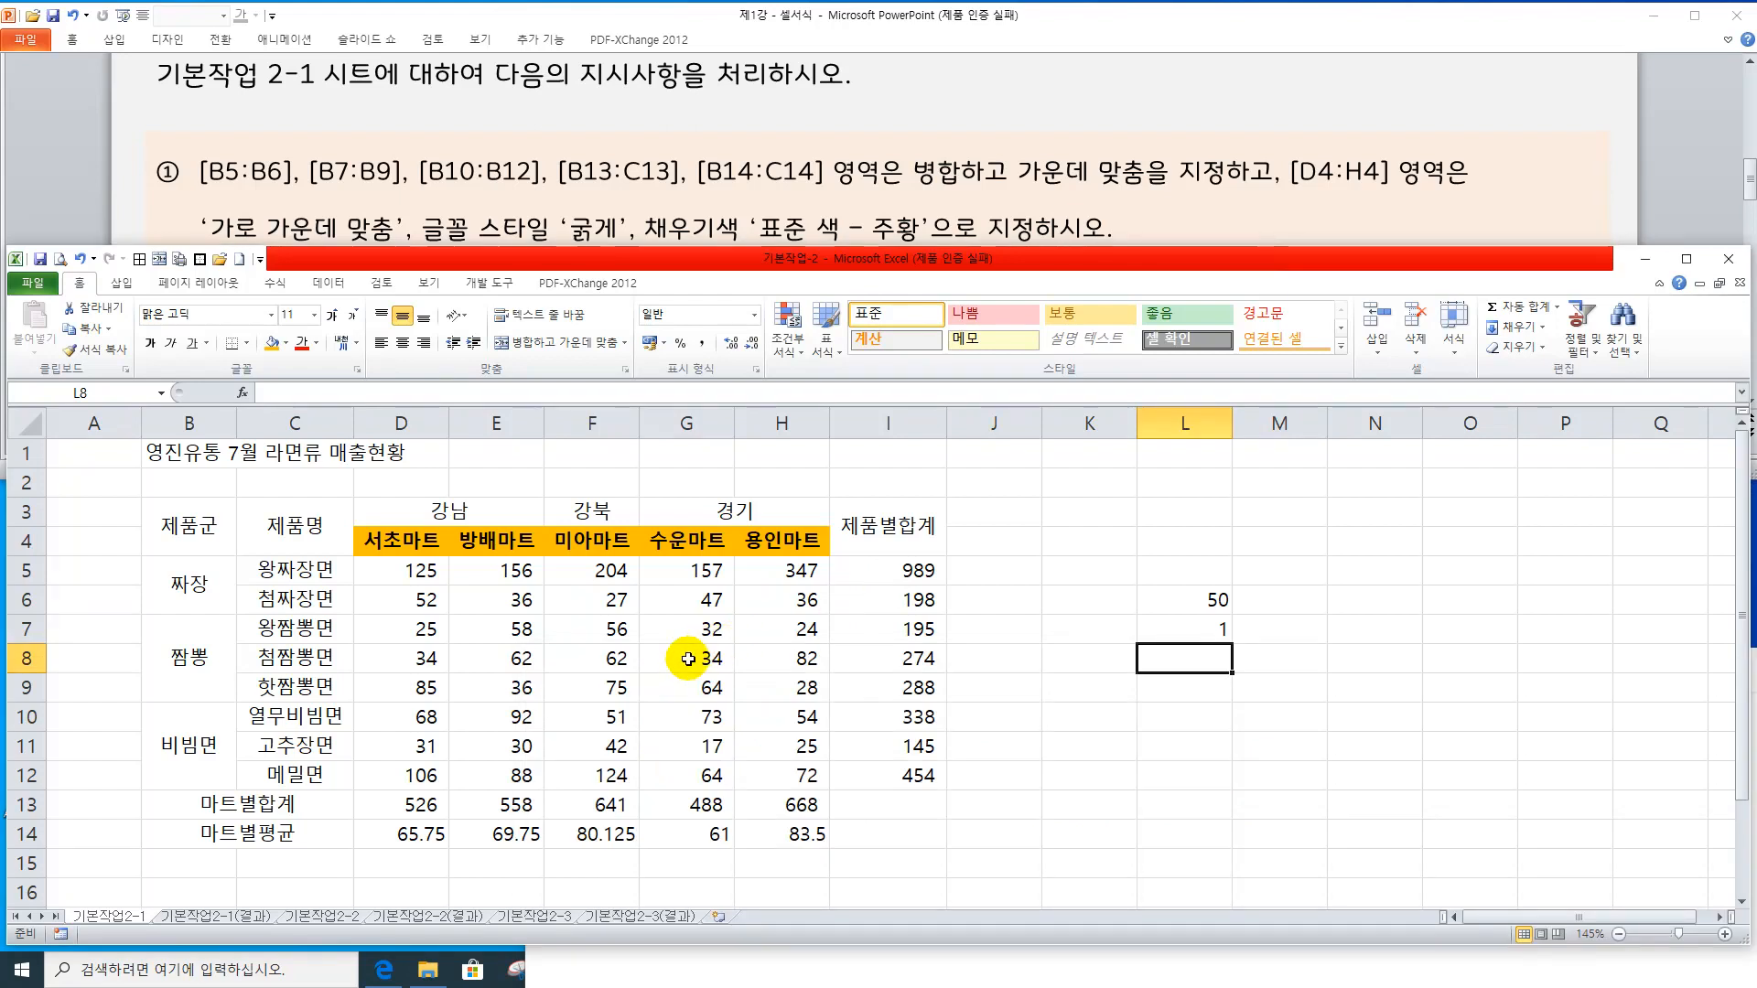
Bring the PowerPoint instructions forward, show item ② on the number formats, and return to the Excel sheet
click(1529, 165)
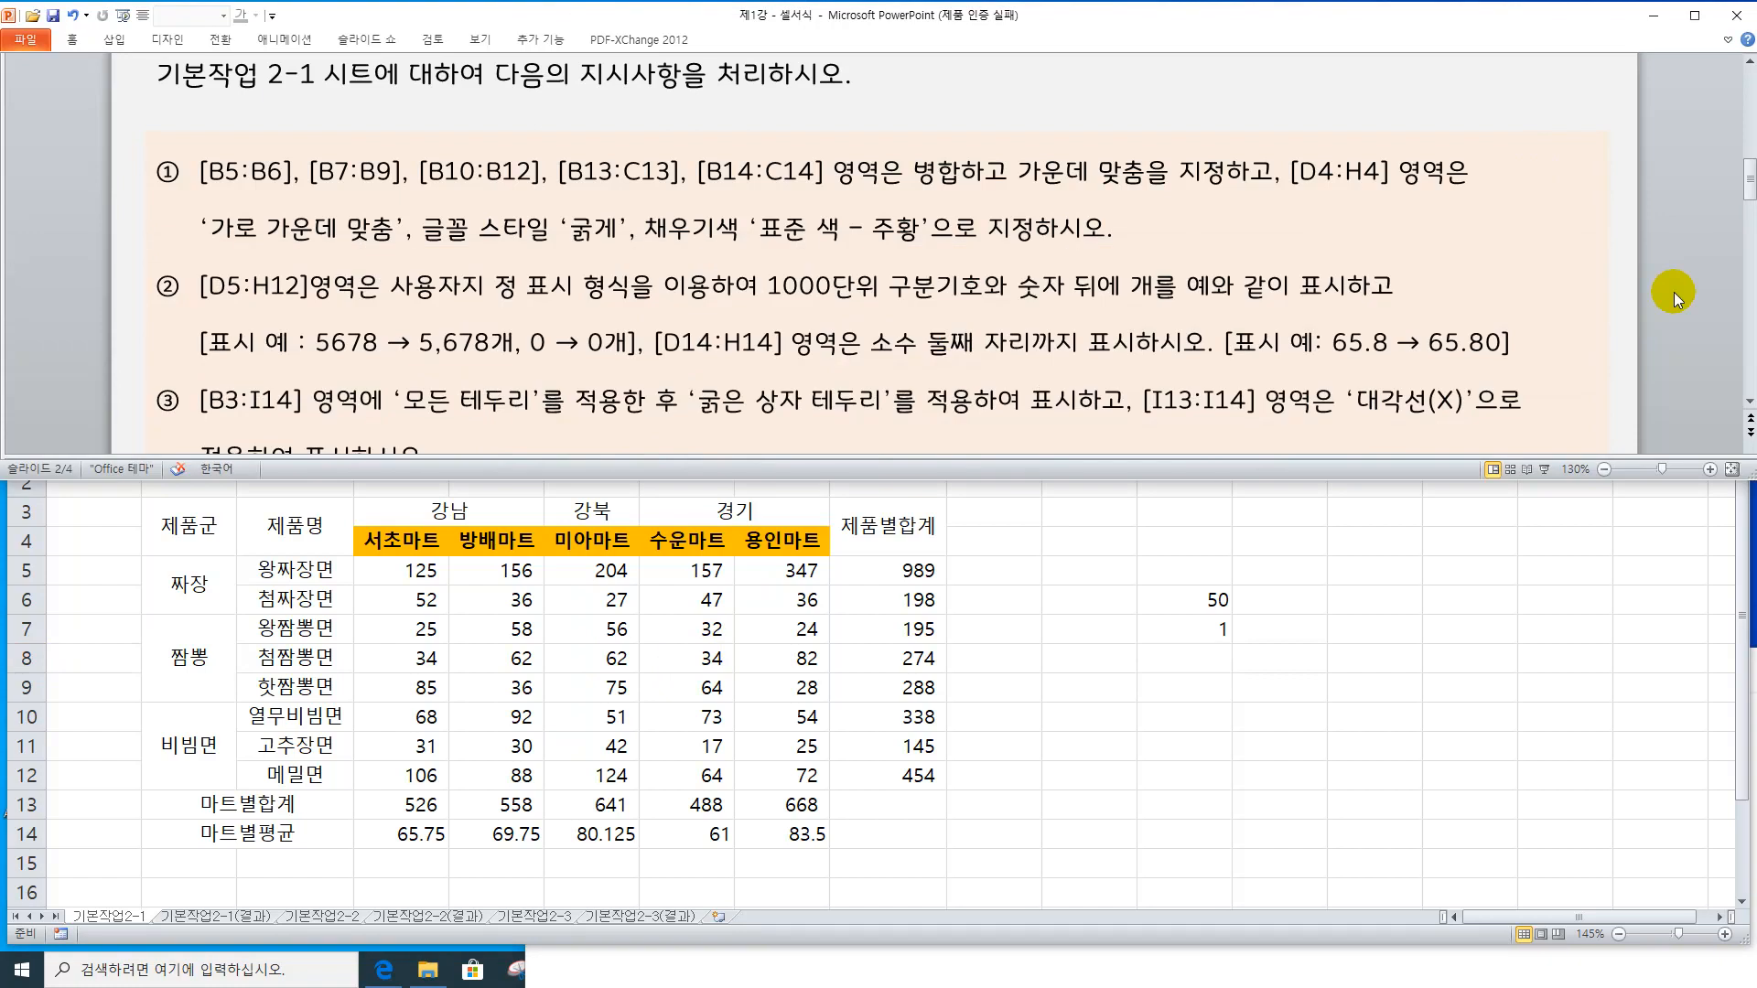
scroll(1744, 414, down, 4)
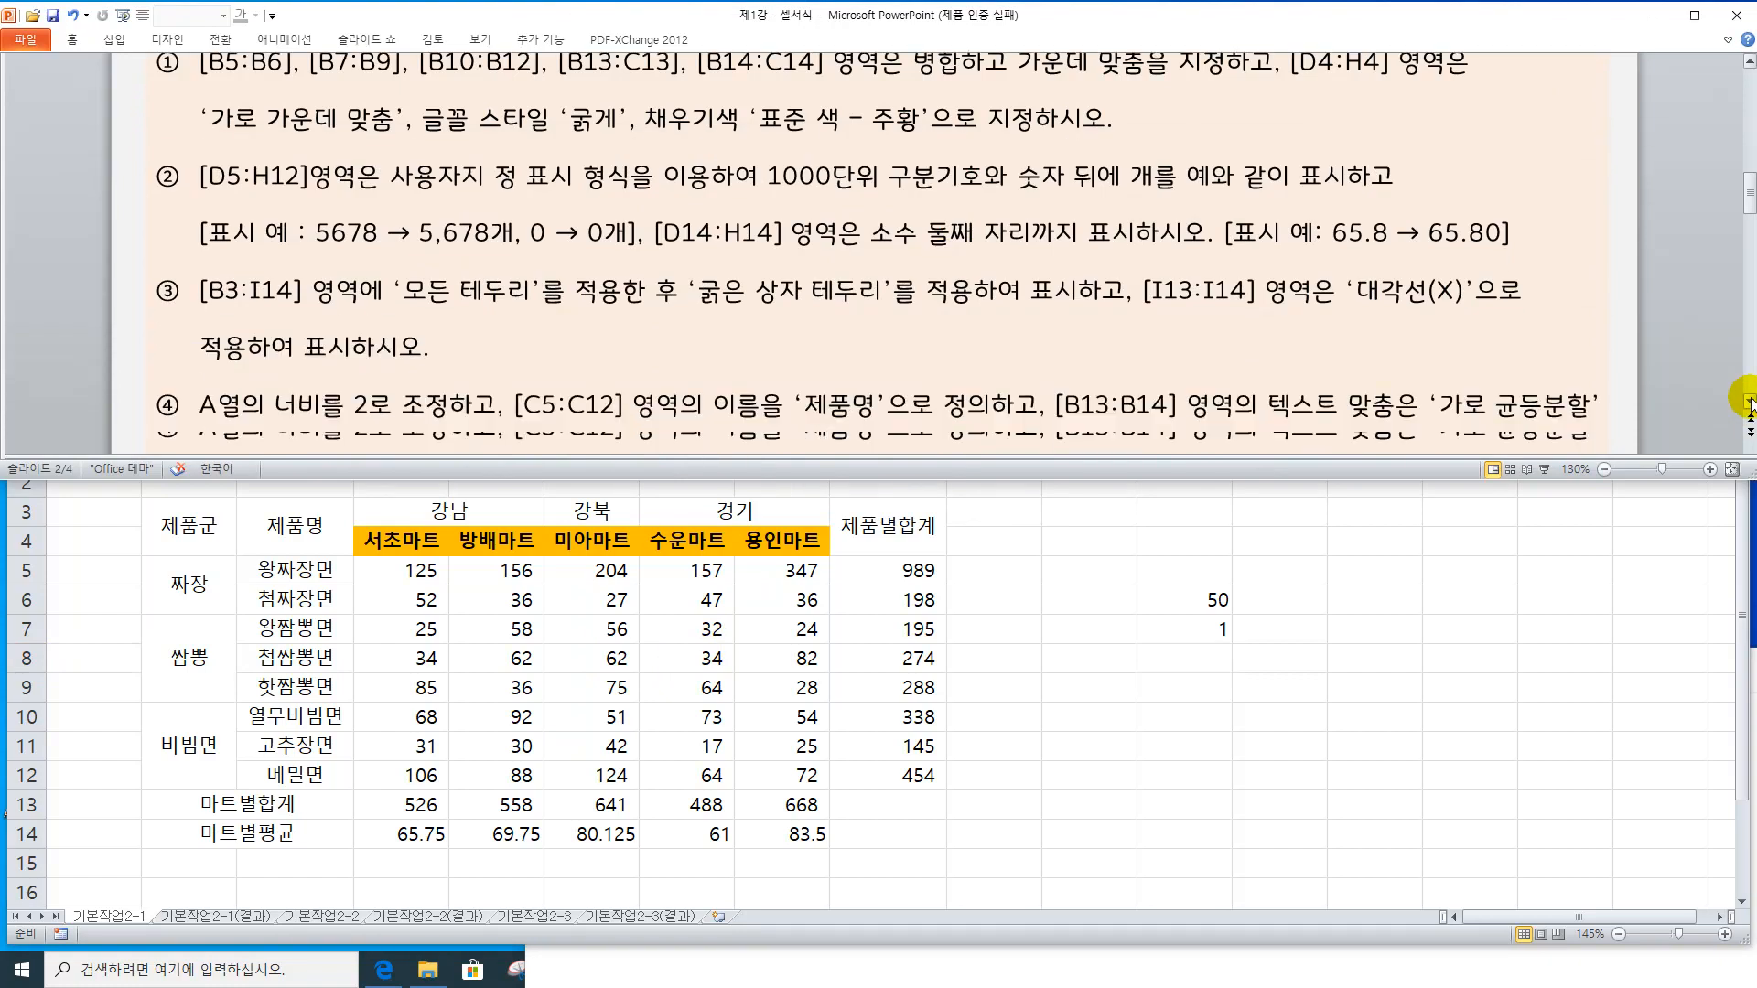
click(1749, 401)
click(1266, 595)
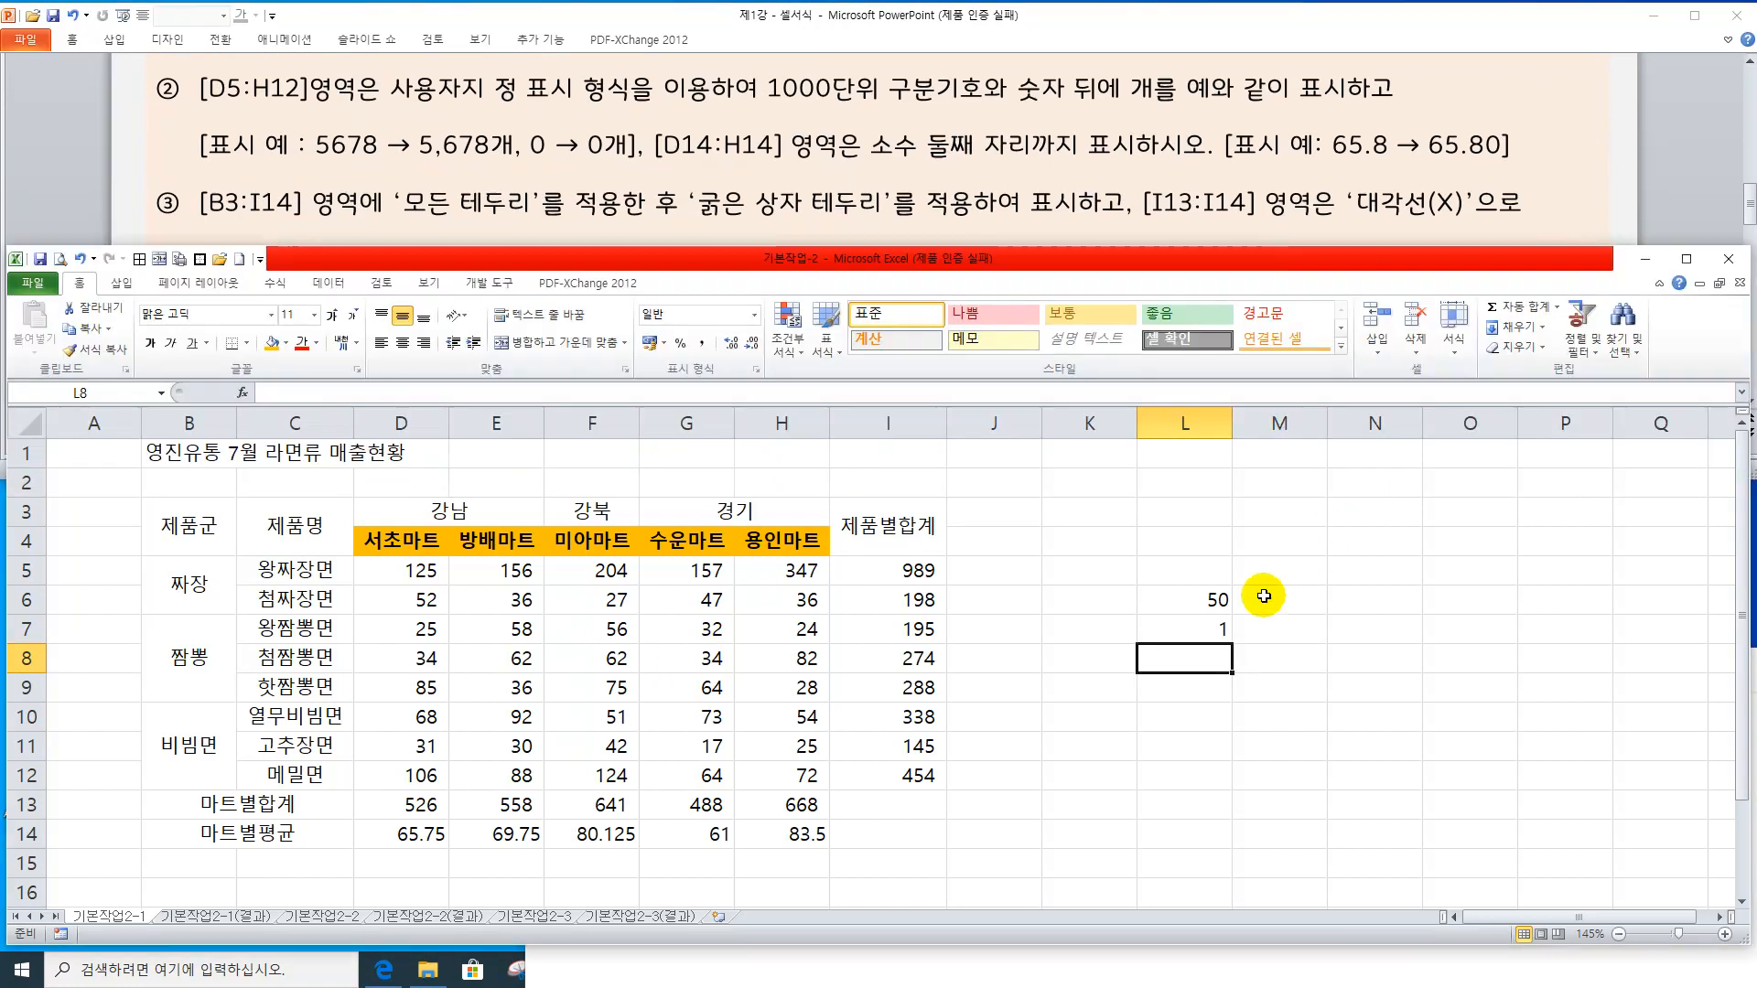
Select the sales figures in D5:H12
click(414, 598)
click(413, 569)
drag(413, 569, 737, 767)
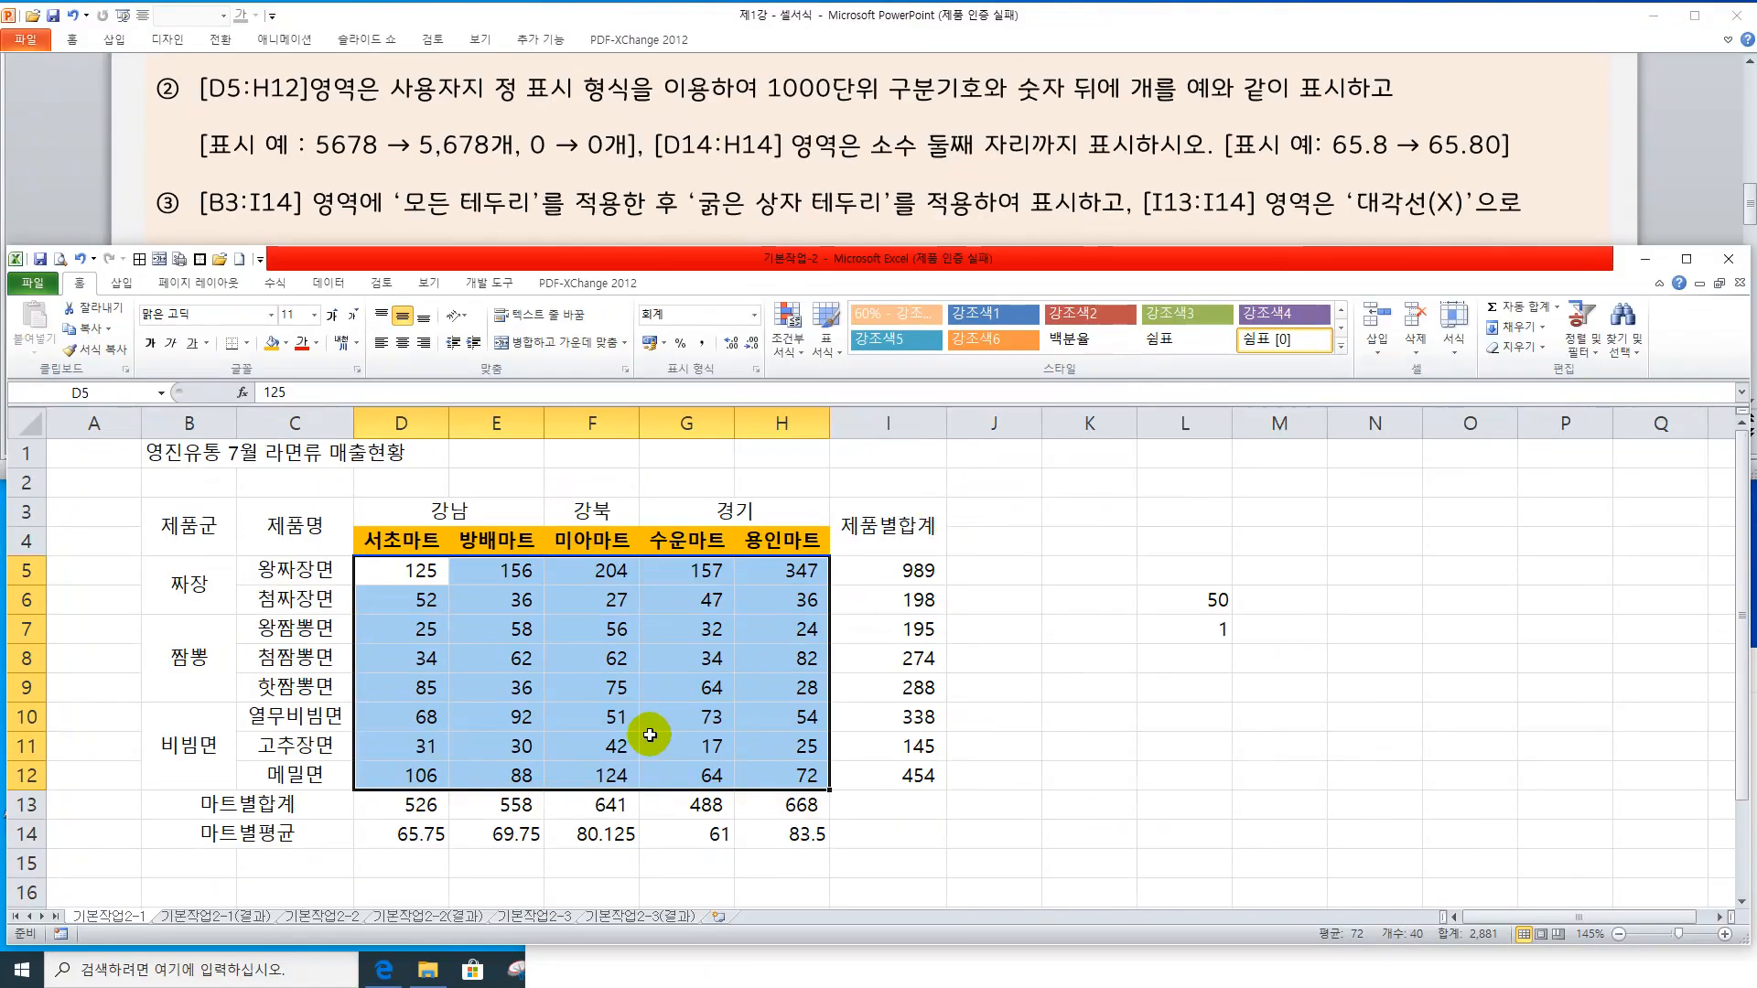
right_click(605, 631)
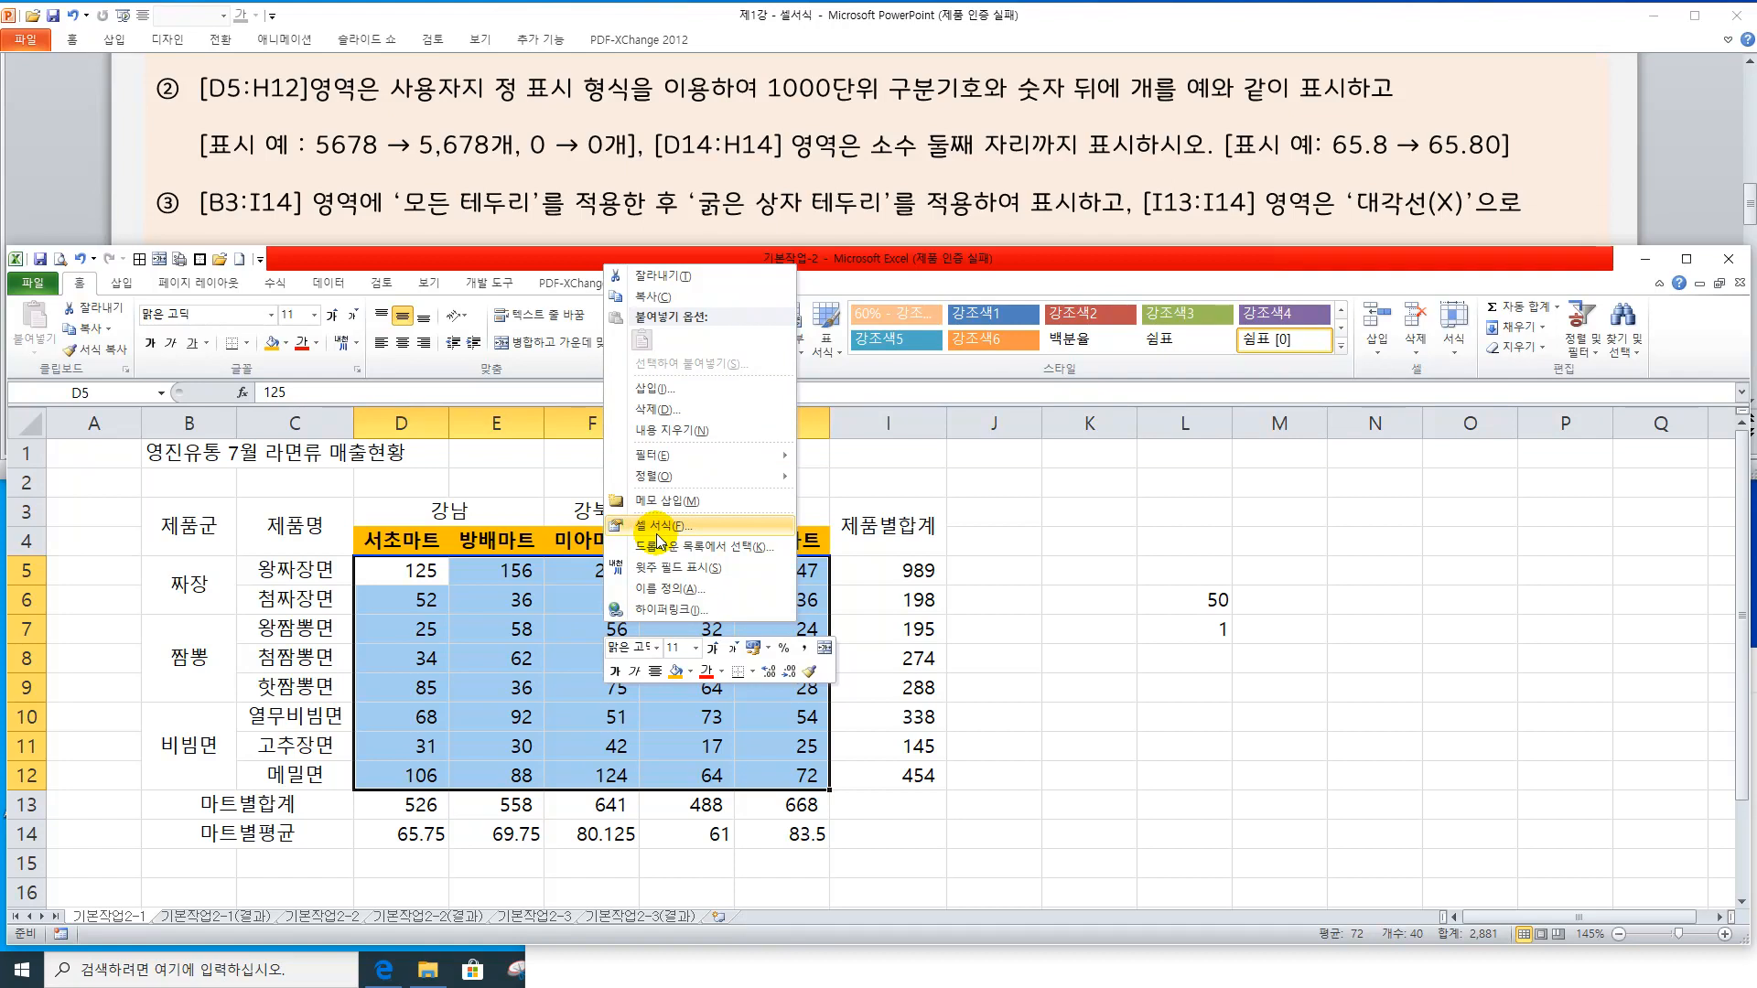
click(540, 371)
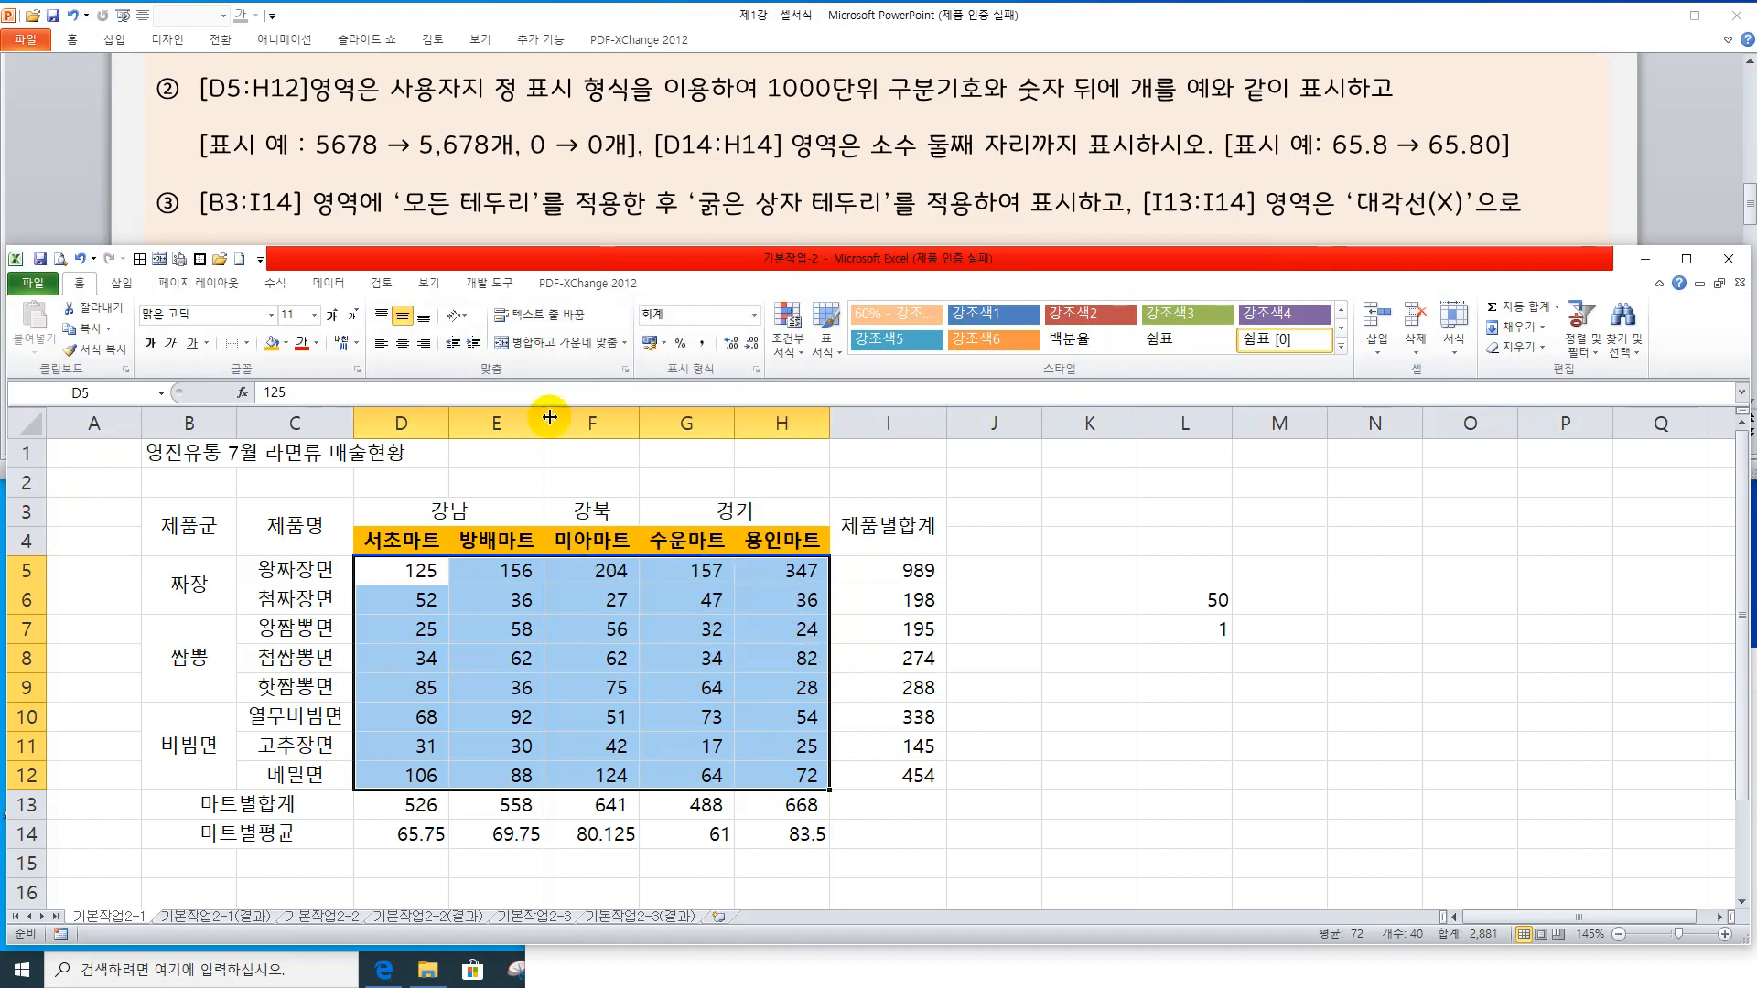
Switch to Notepad and add the note "ctrl + 1 : 셀서식" below the # and 0 lines, separated by a blank line
click(635, 976)
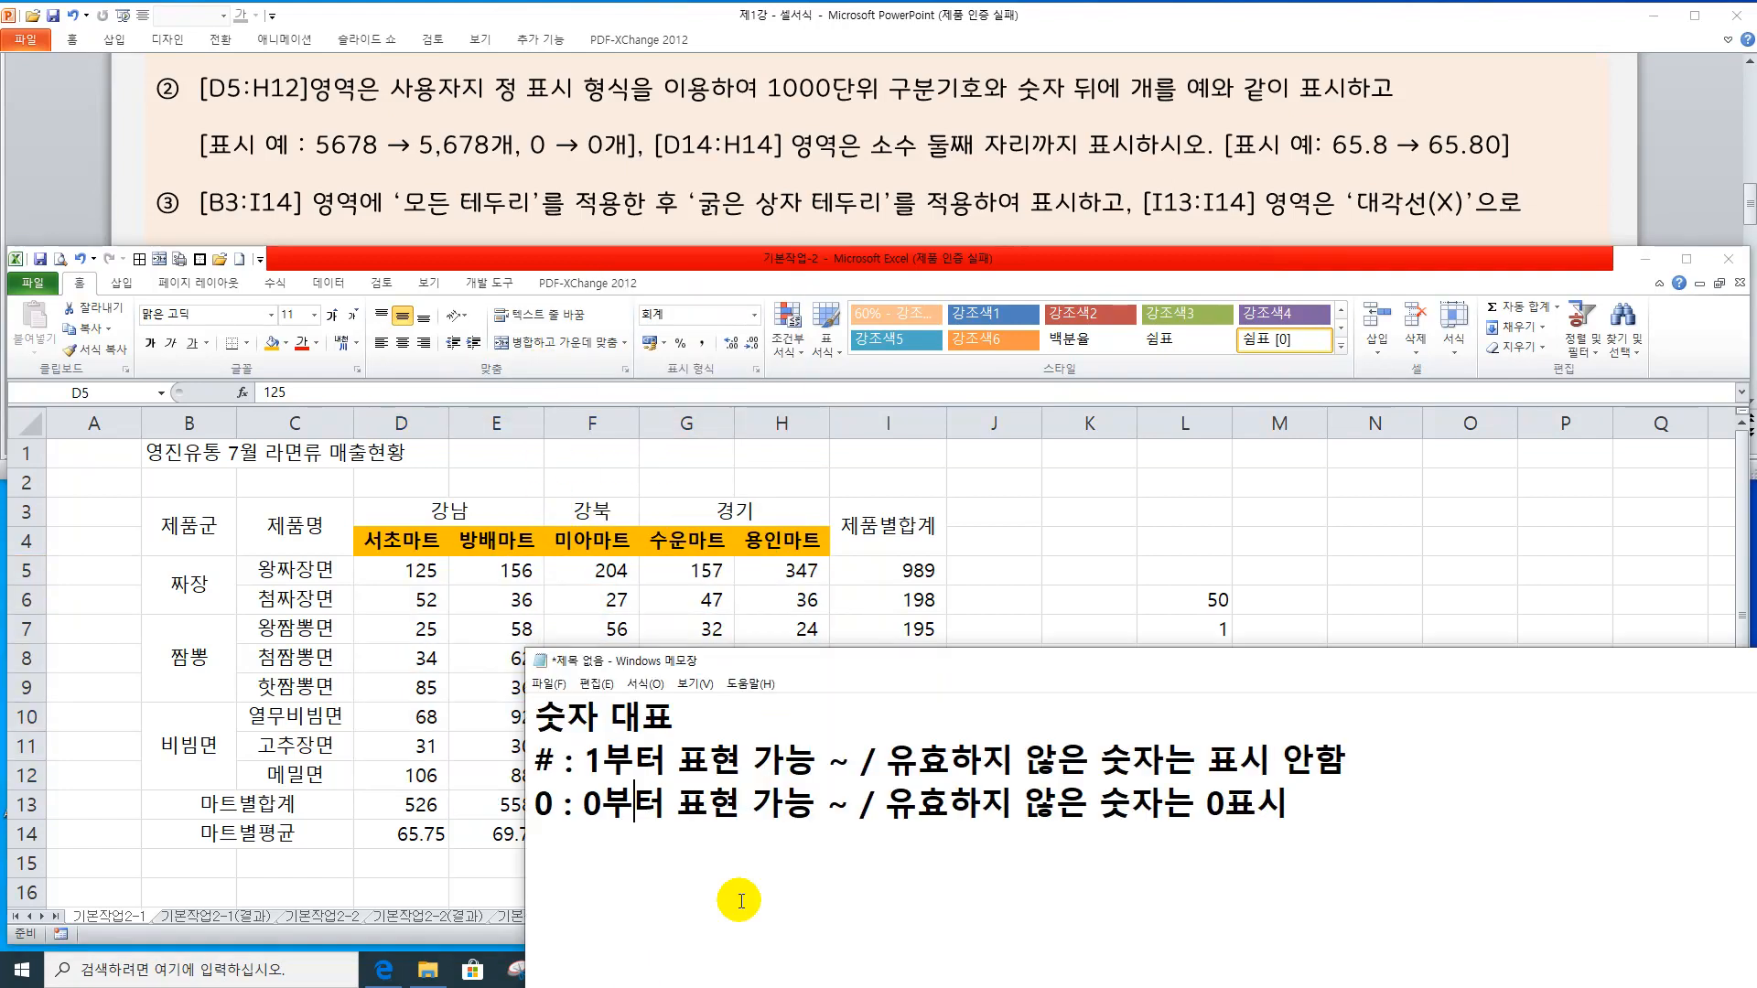
click(1345, 830)
key(Return)
key(Return)
text(ct)
key(BackSpace)
key(BackSpace)
text(ctrl +)
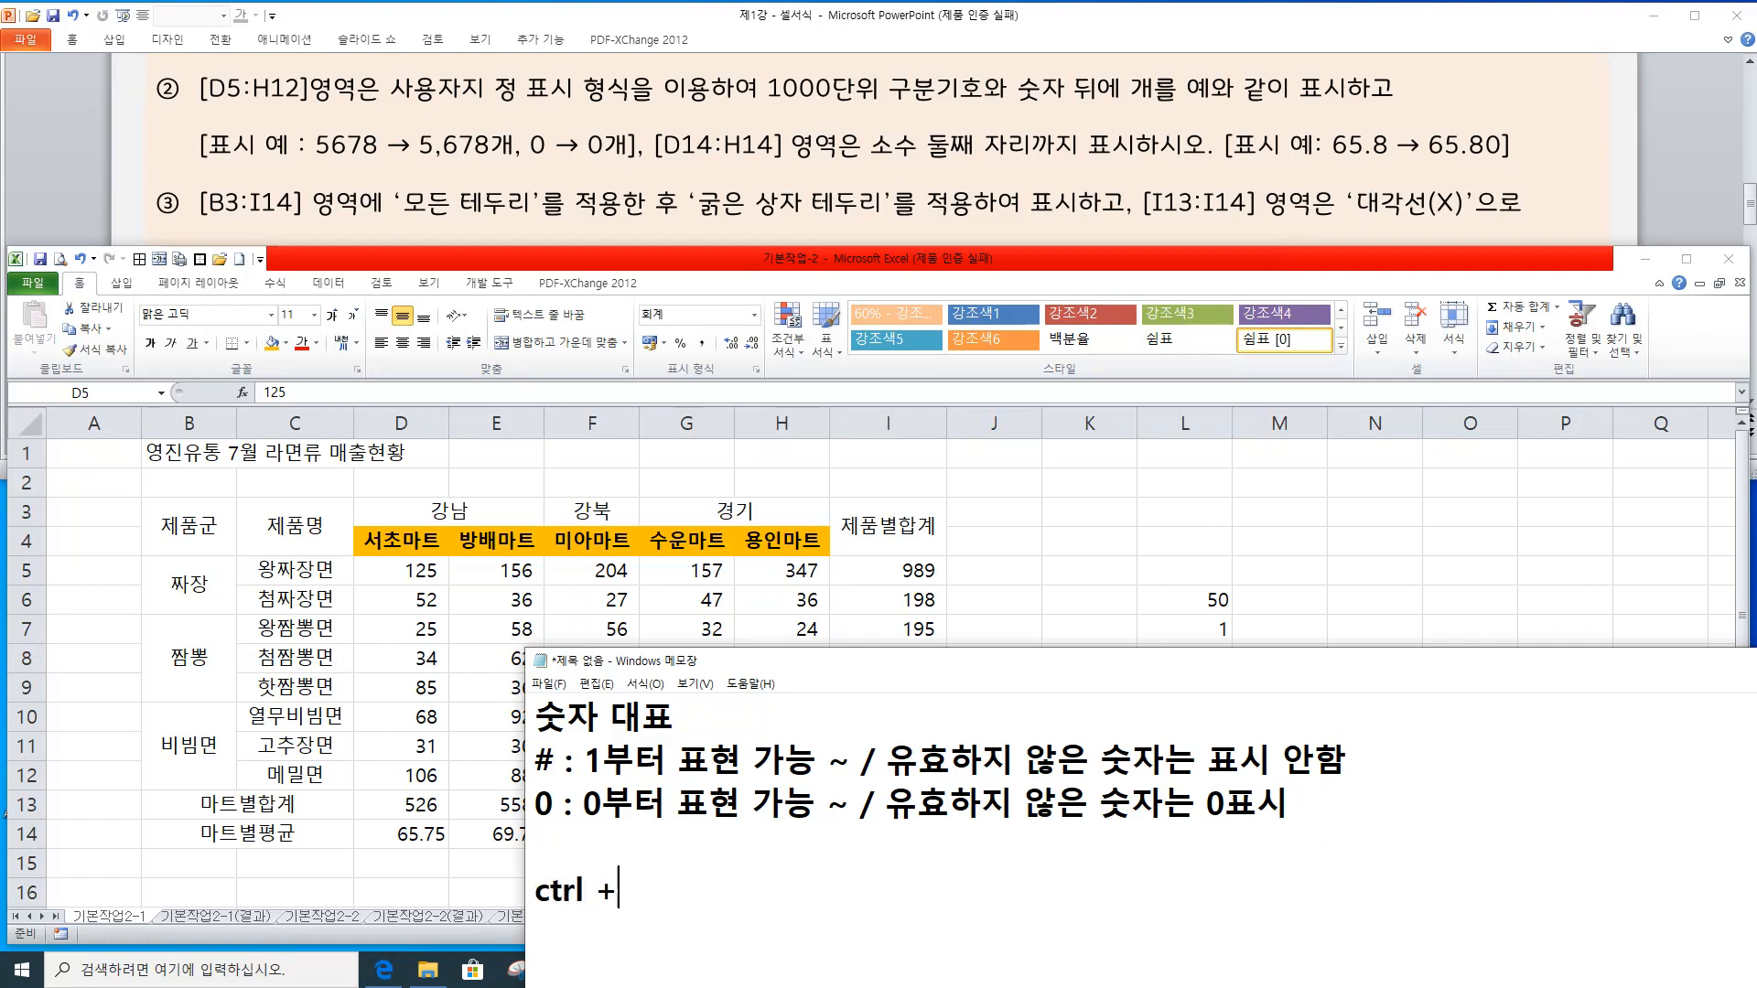
text( 1 : p)
key(BackSpace)
text(셀)
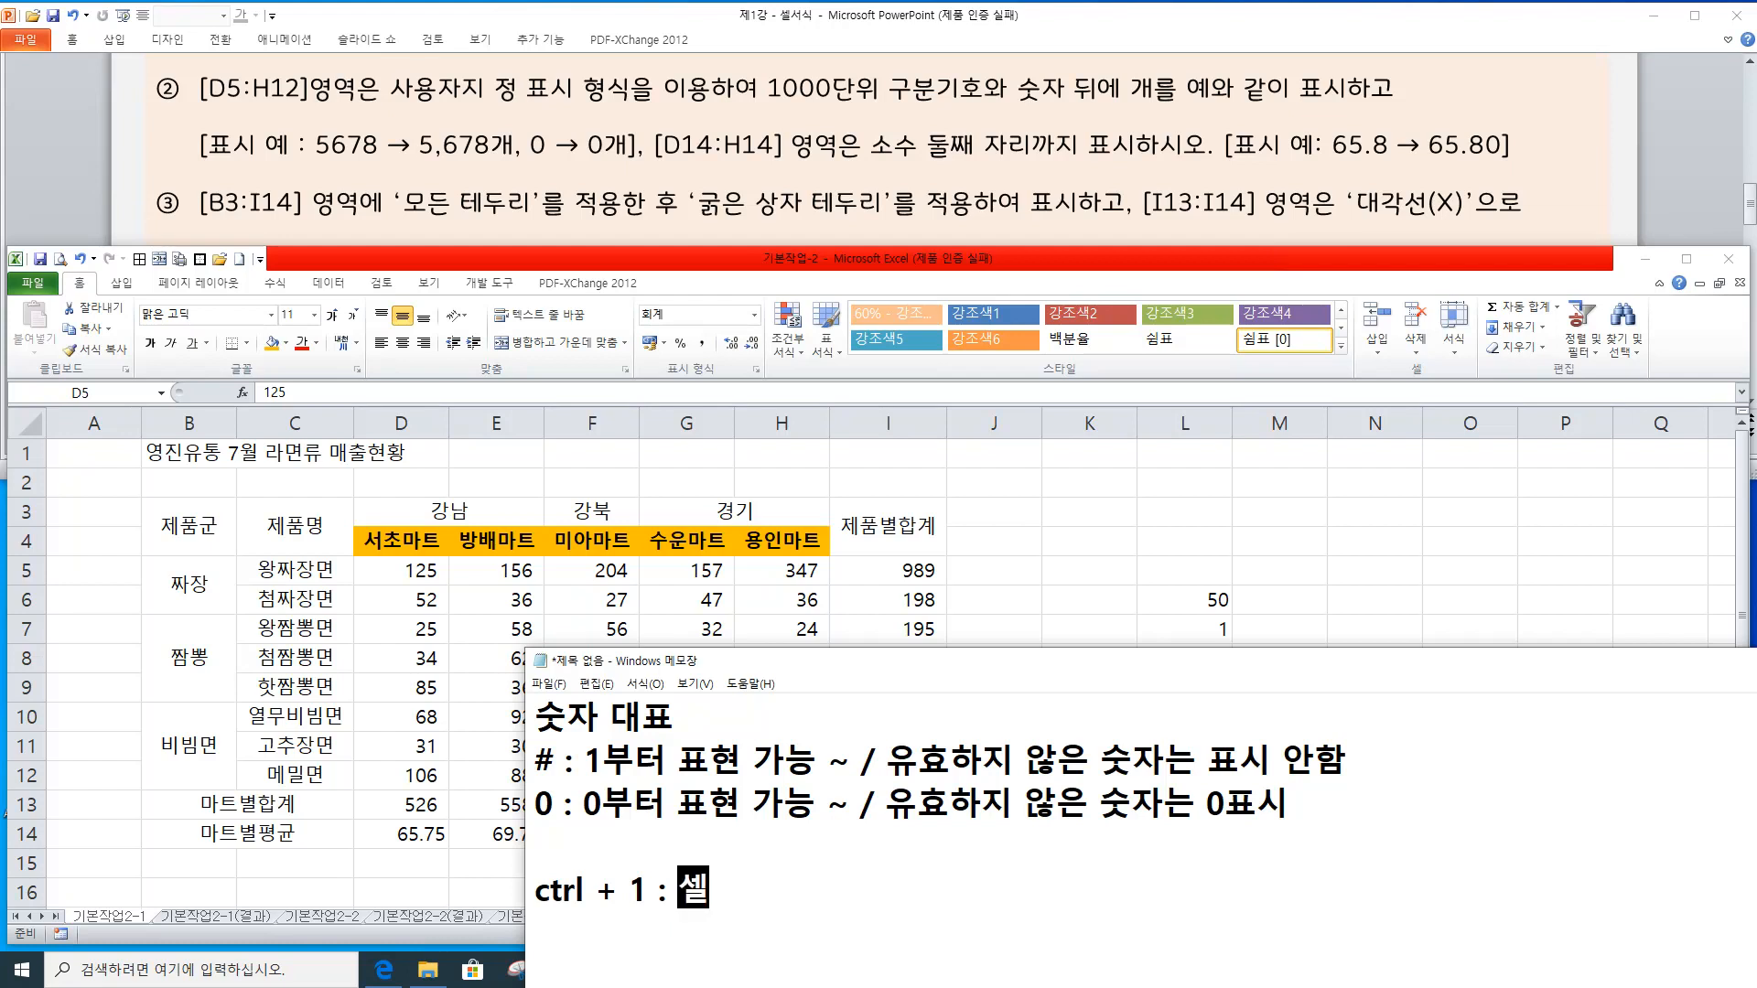
text(서시ㄱ)
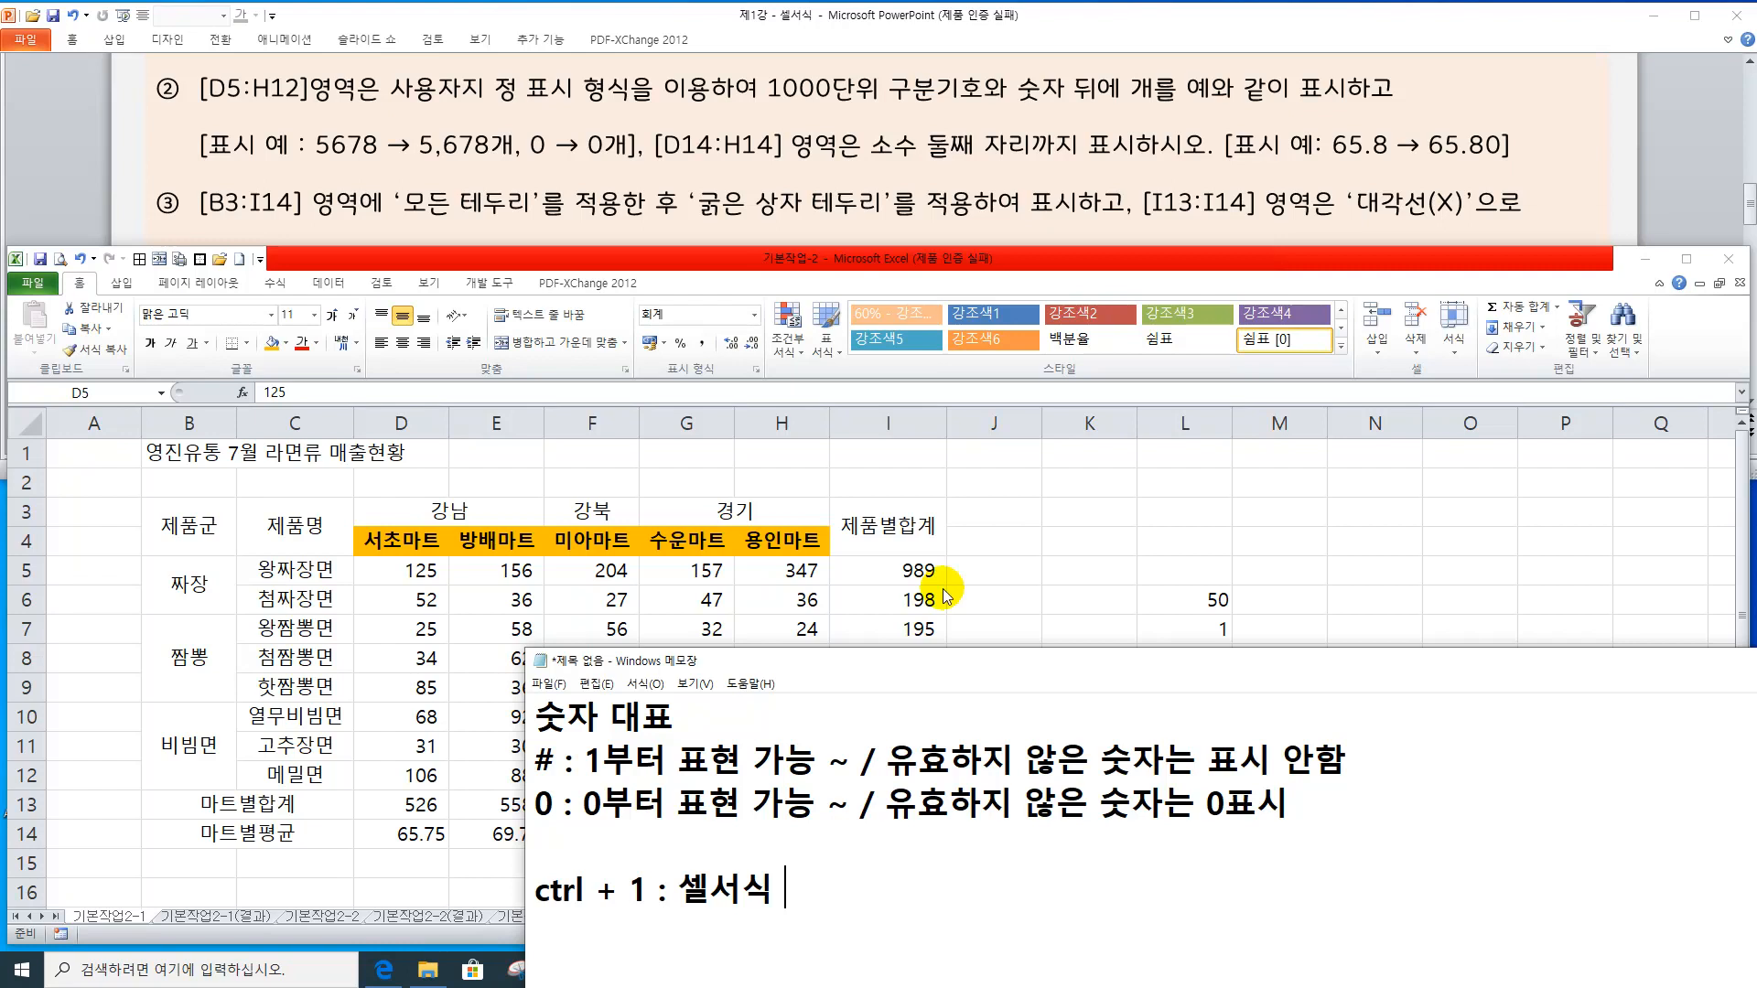
Return to Excel and apply the custom number format #,##0"개" to the selected sales figures in D5:H12
click(674, 283)
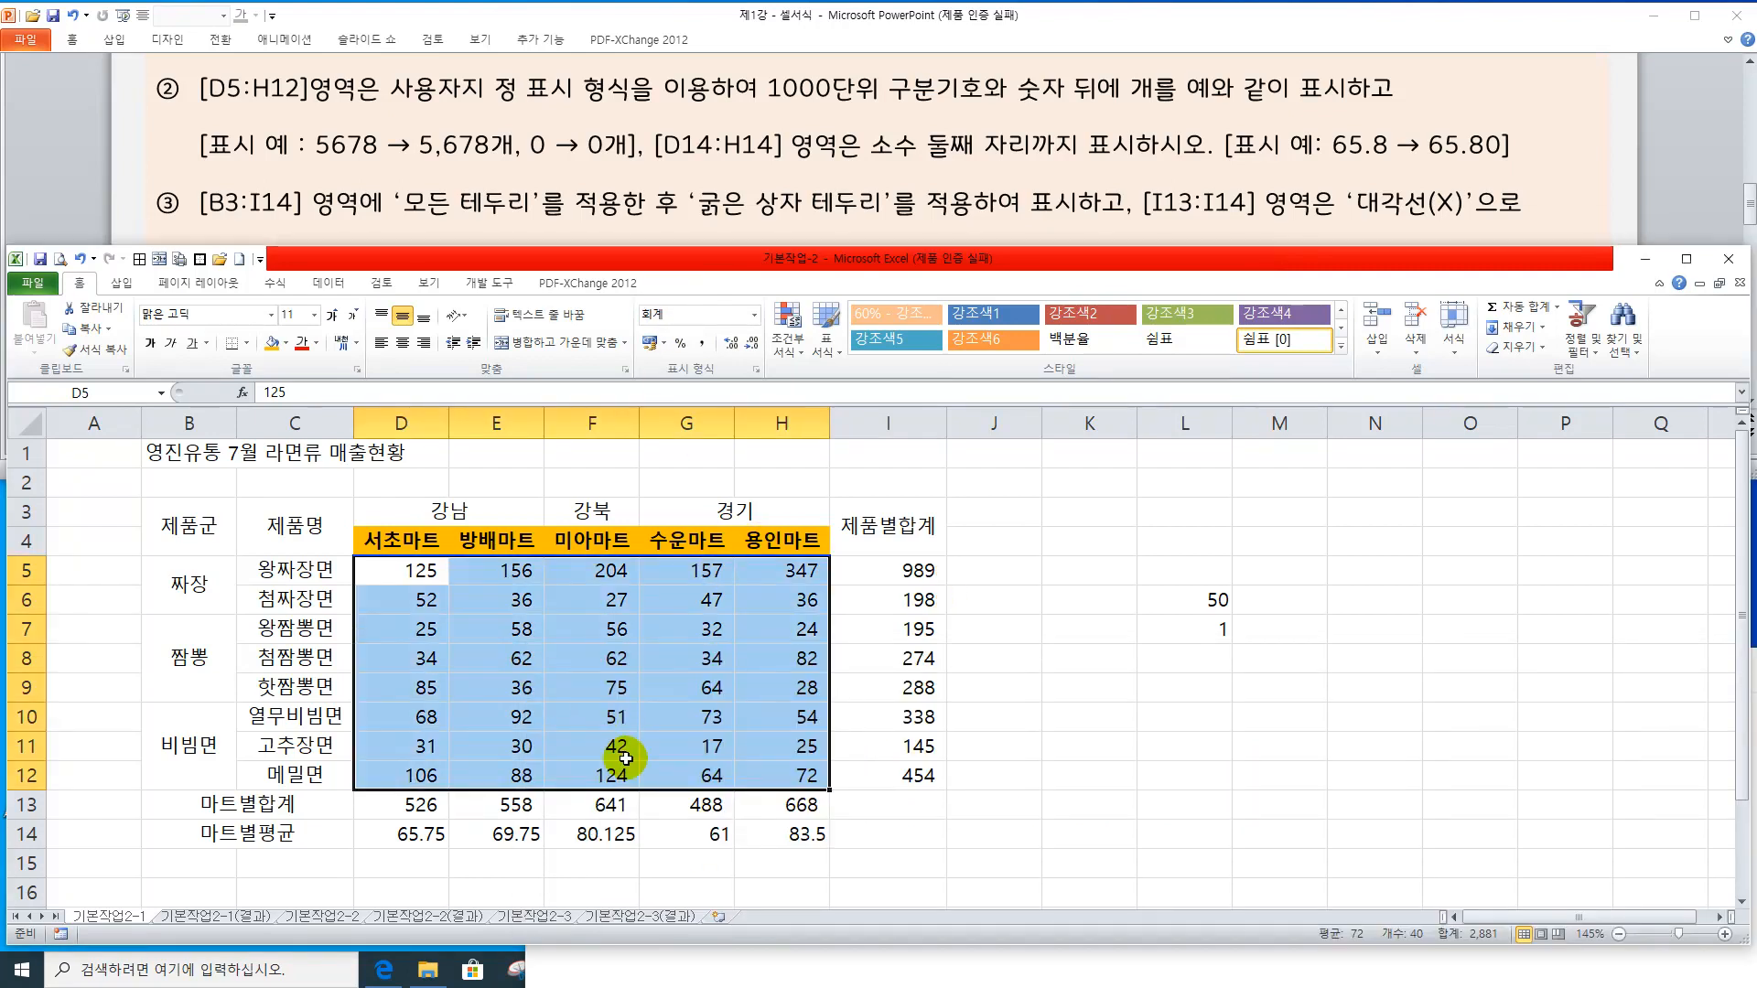
key(ctrl+1)
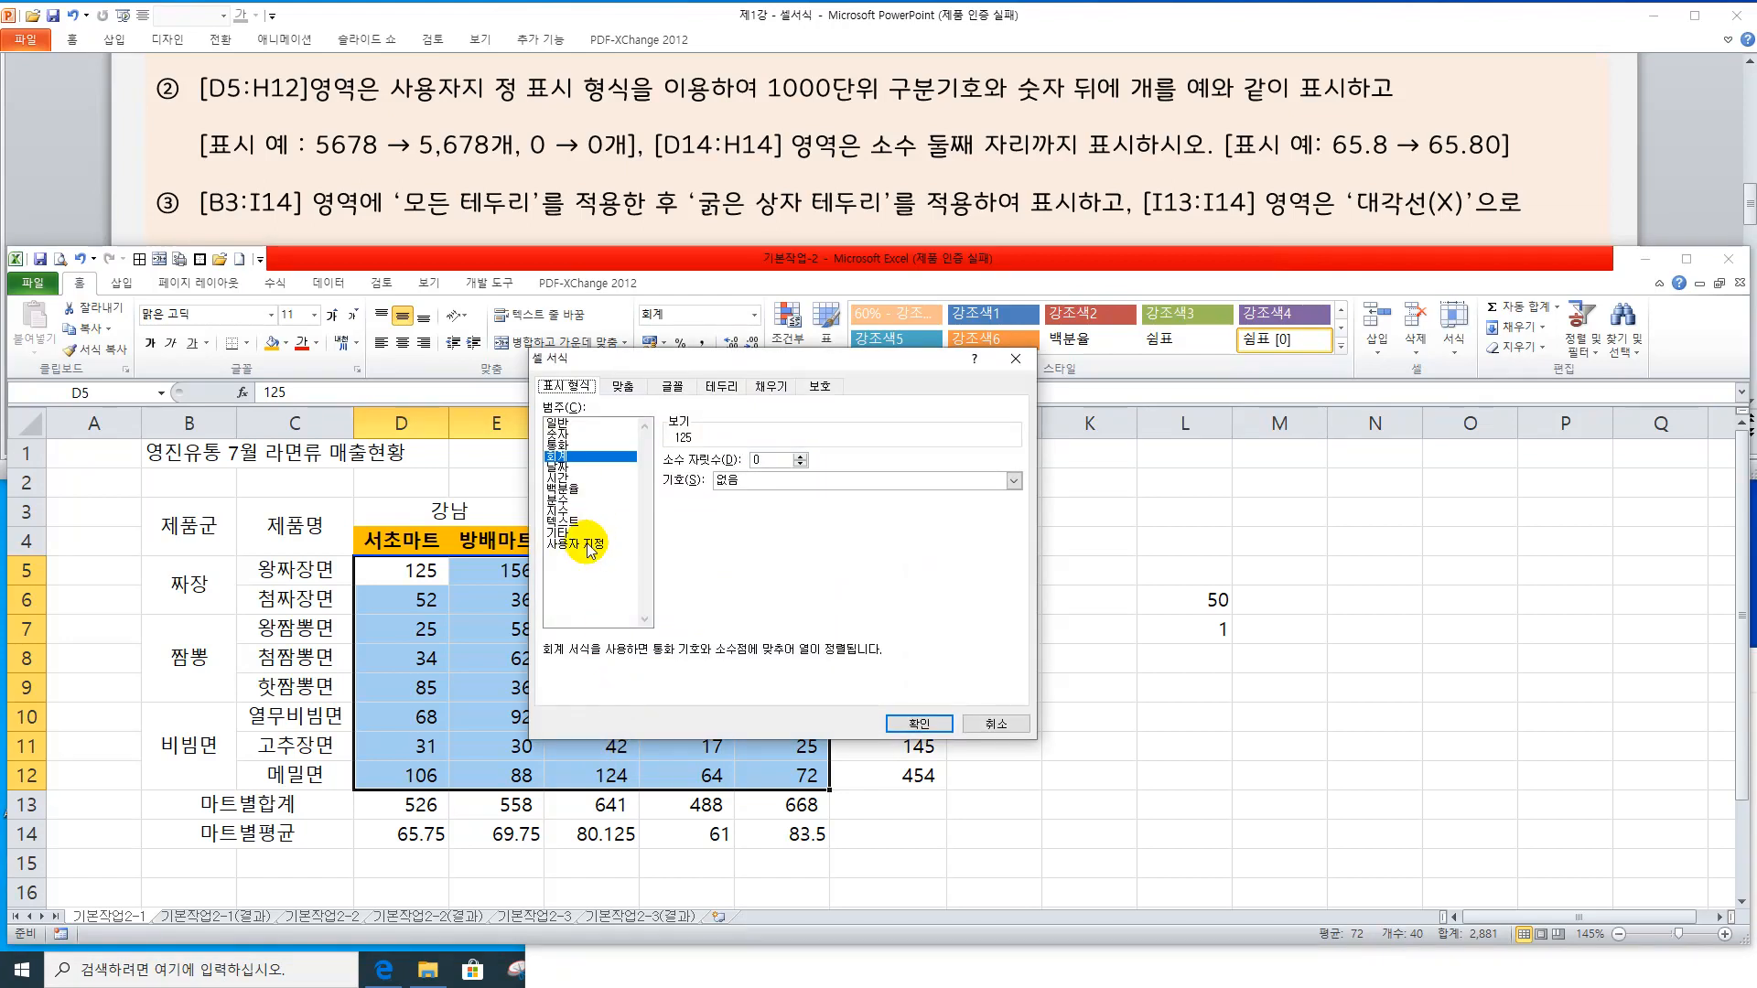
click(590, 544)
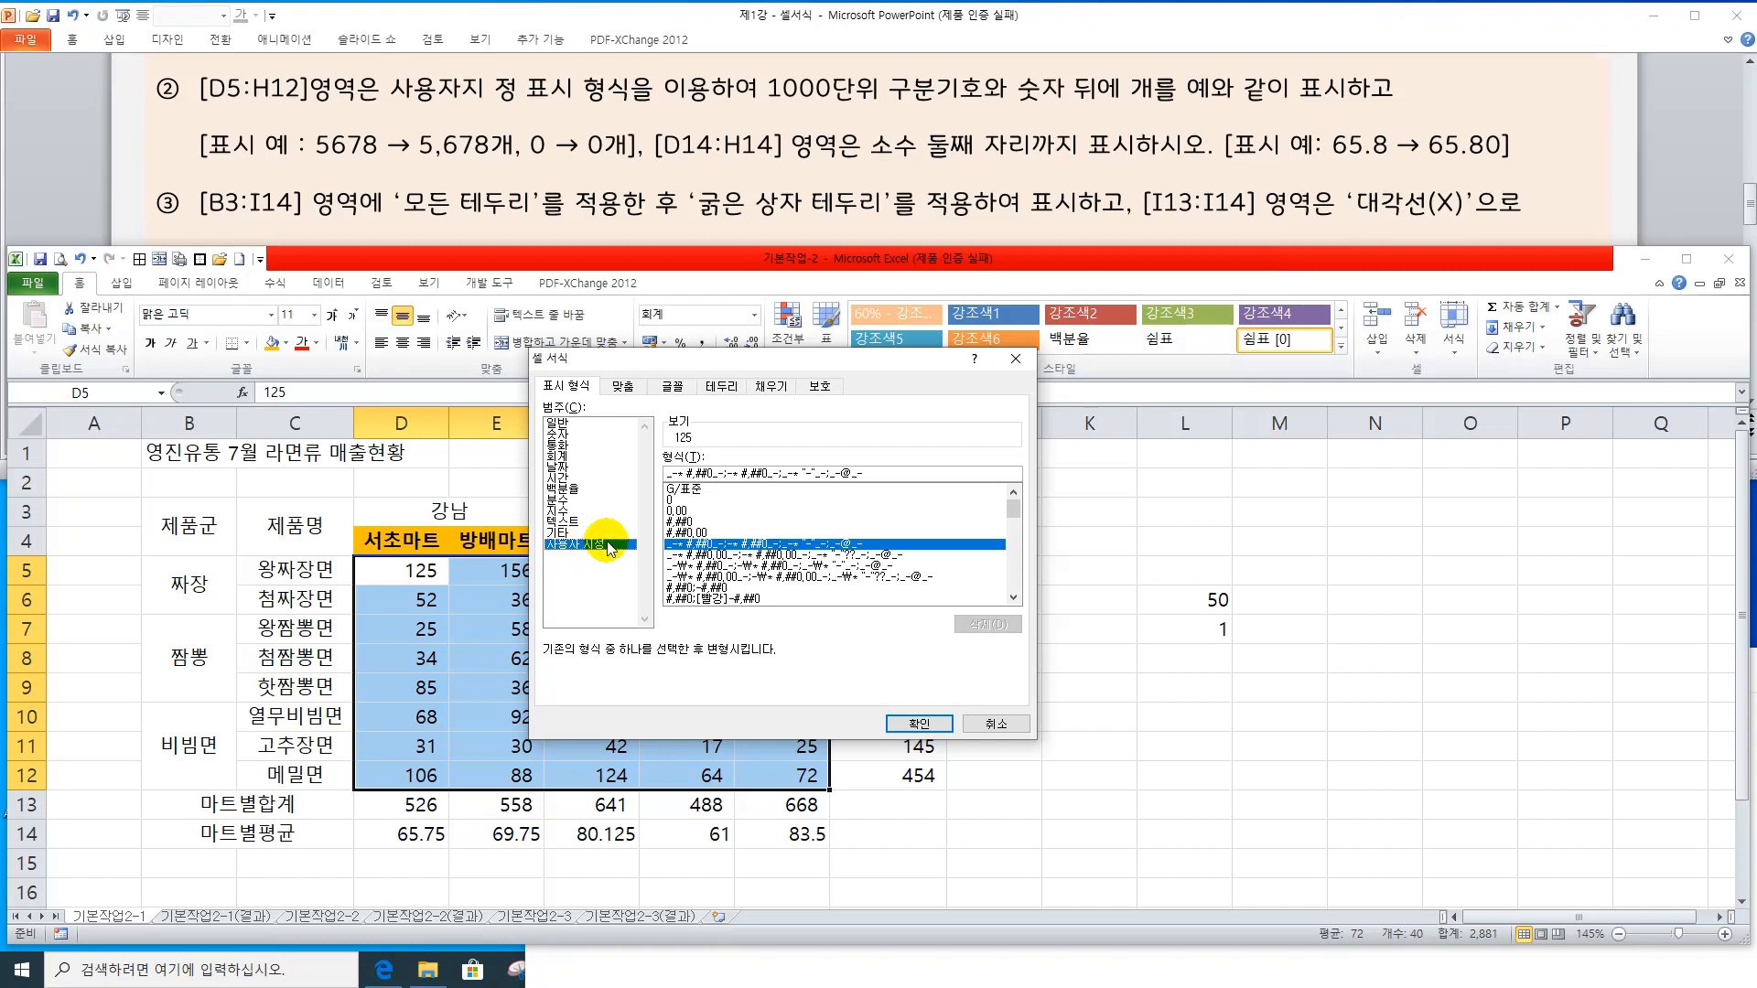
click(672, 523)
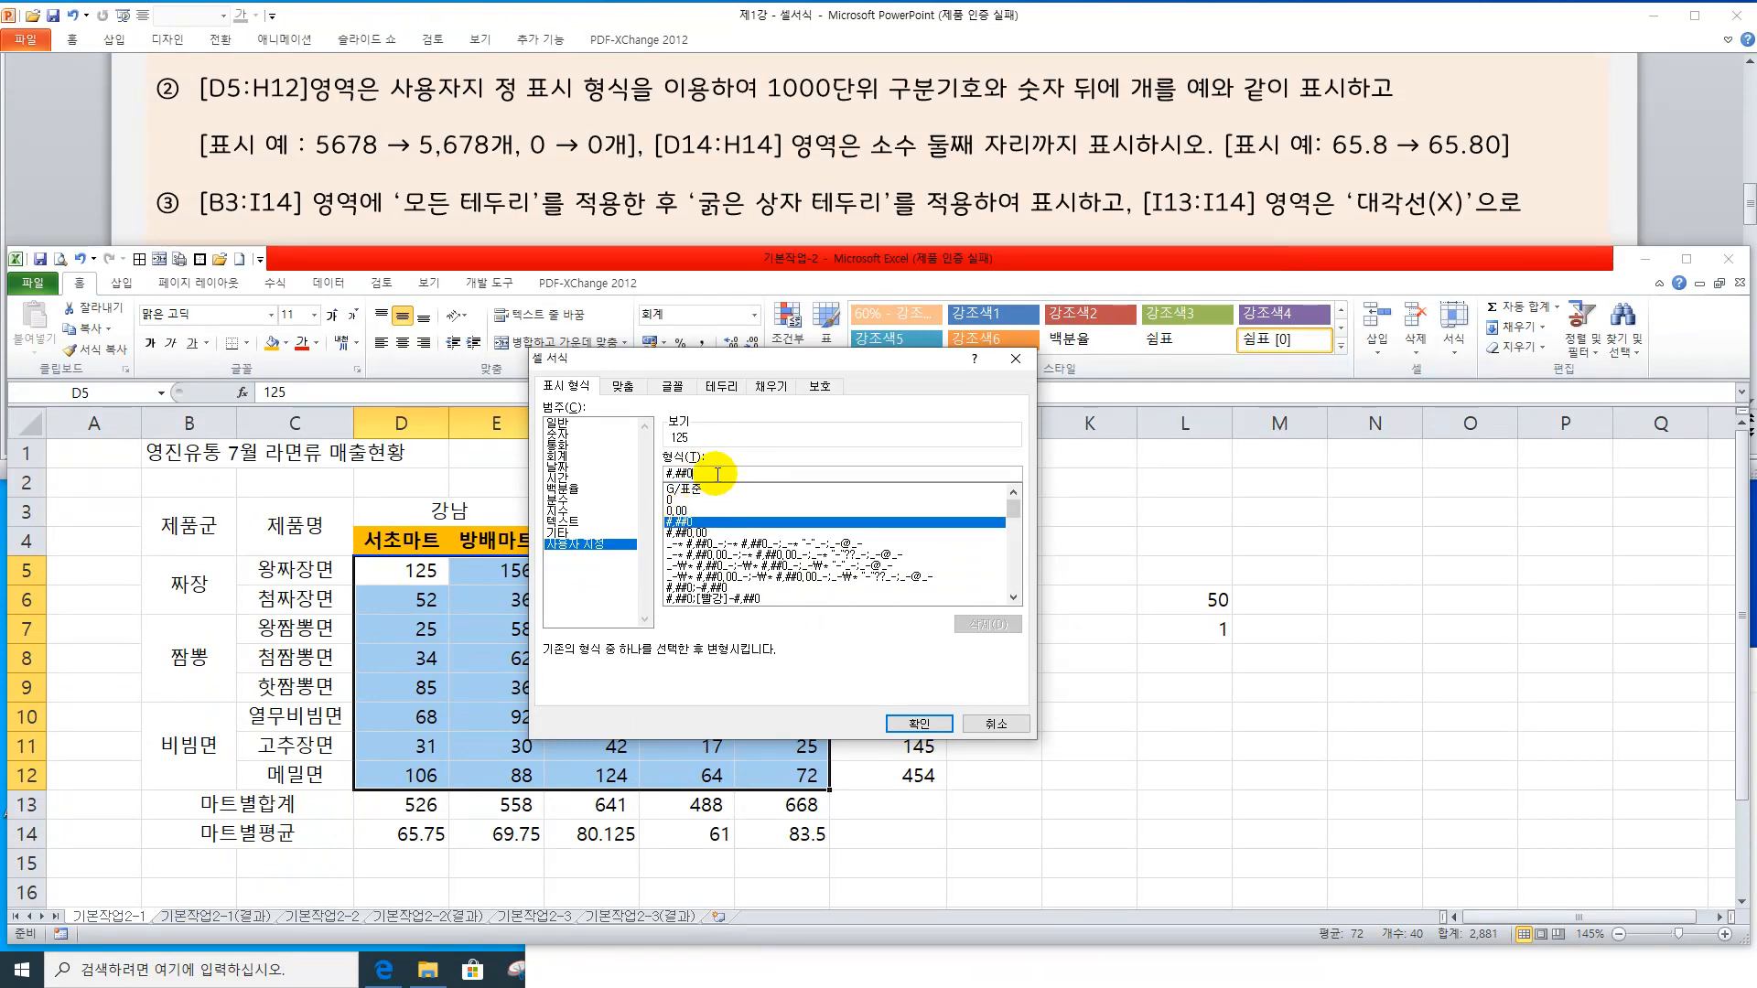
text("개")
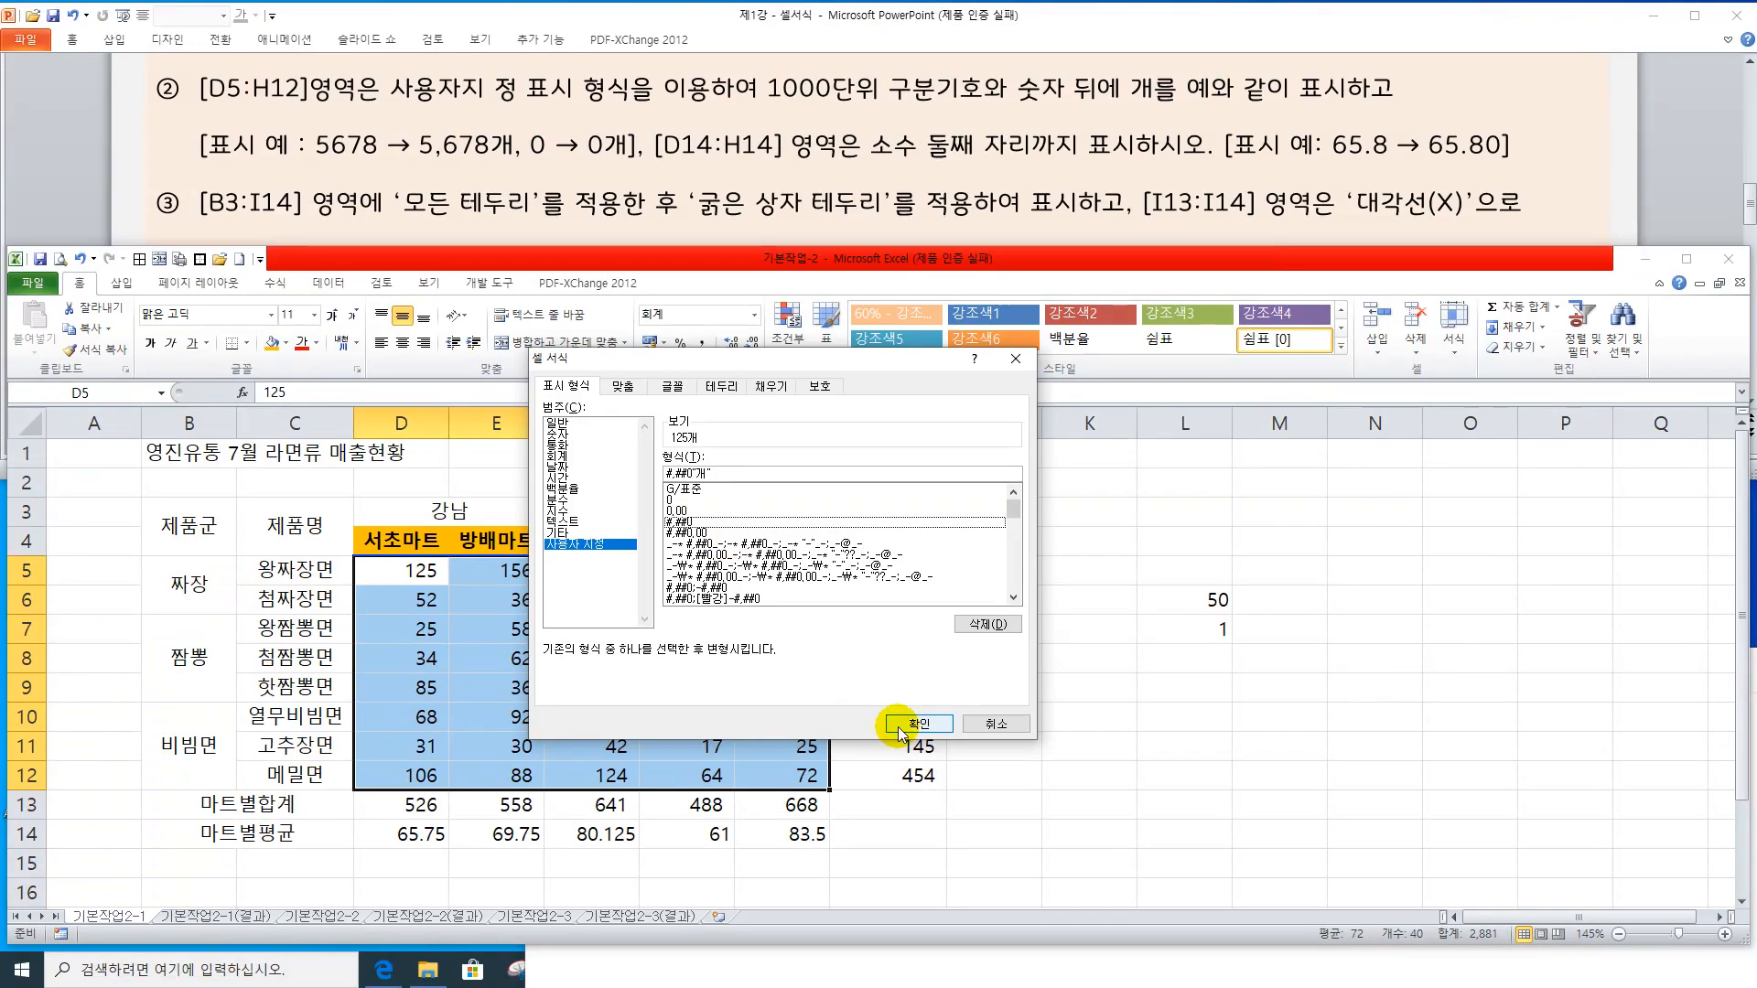
click(918, 724)
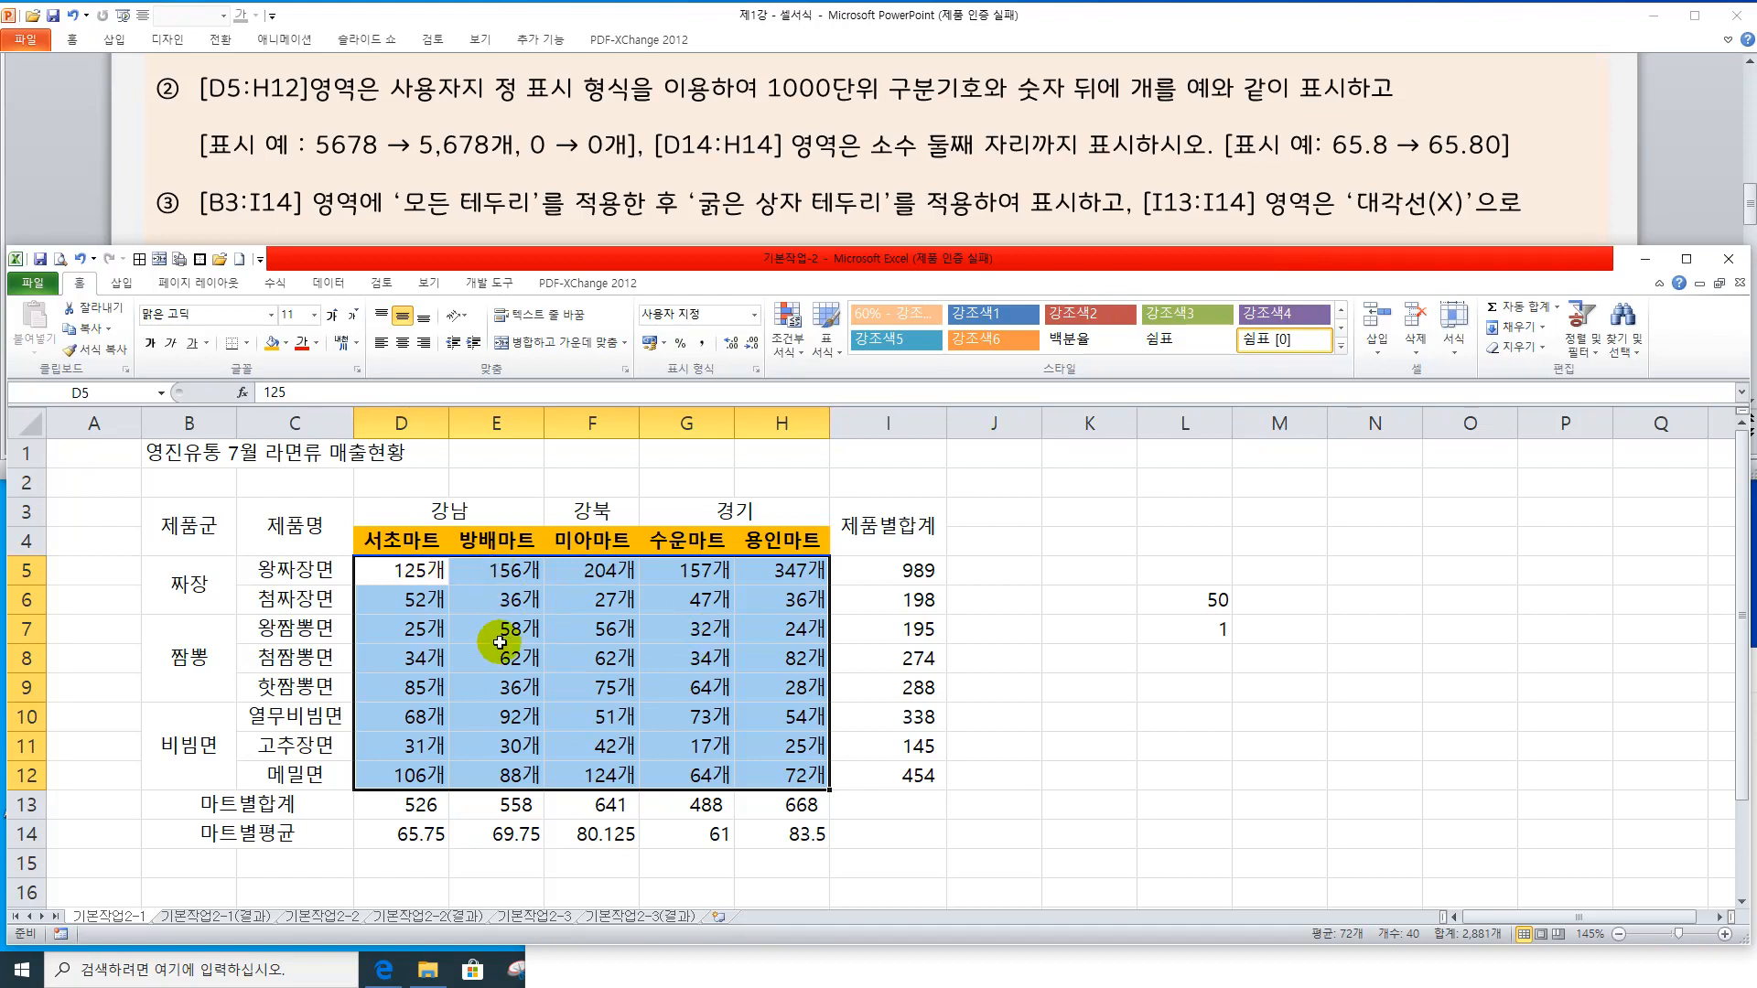
Test the custom format in cell D5 with the values 5000 and 0, undoing each entry
click(426, 574)
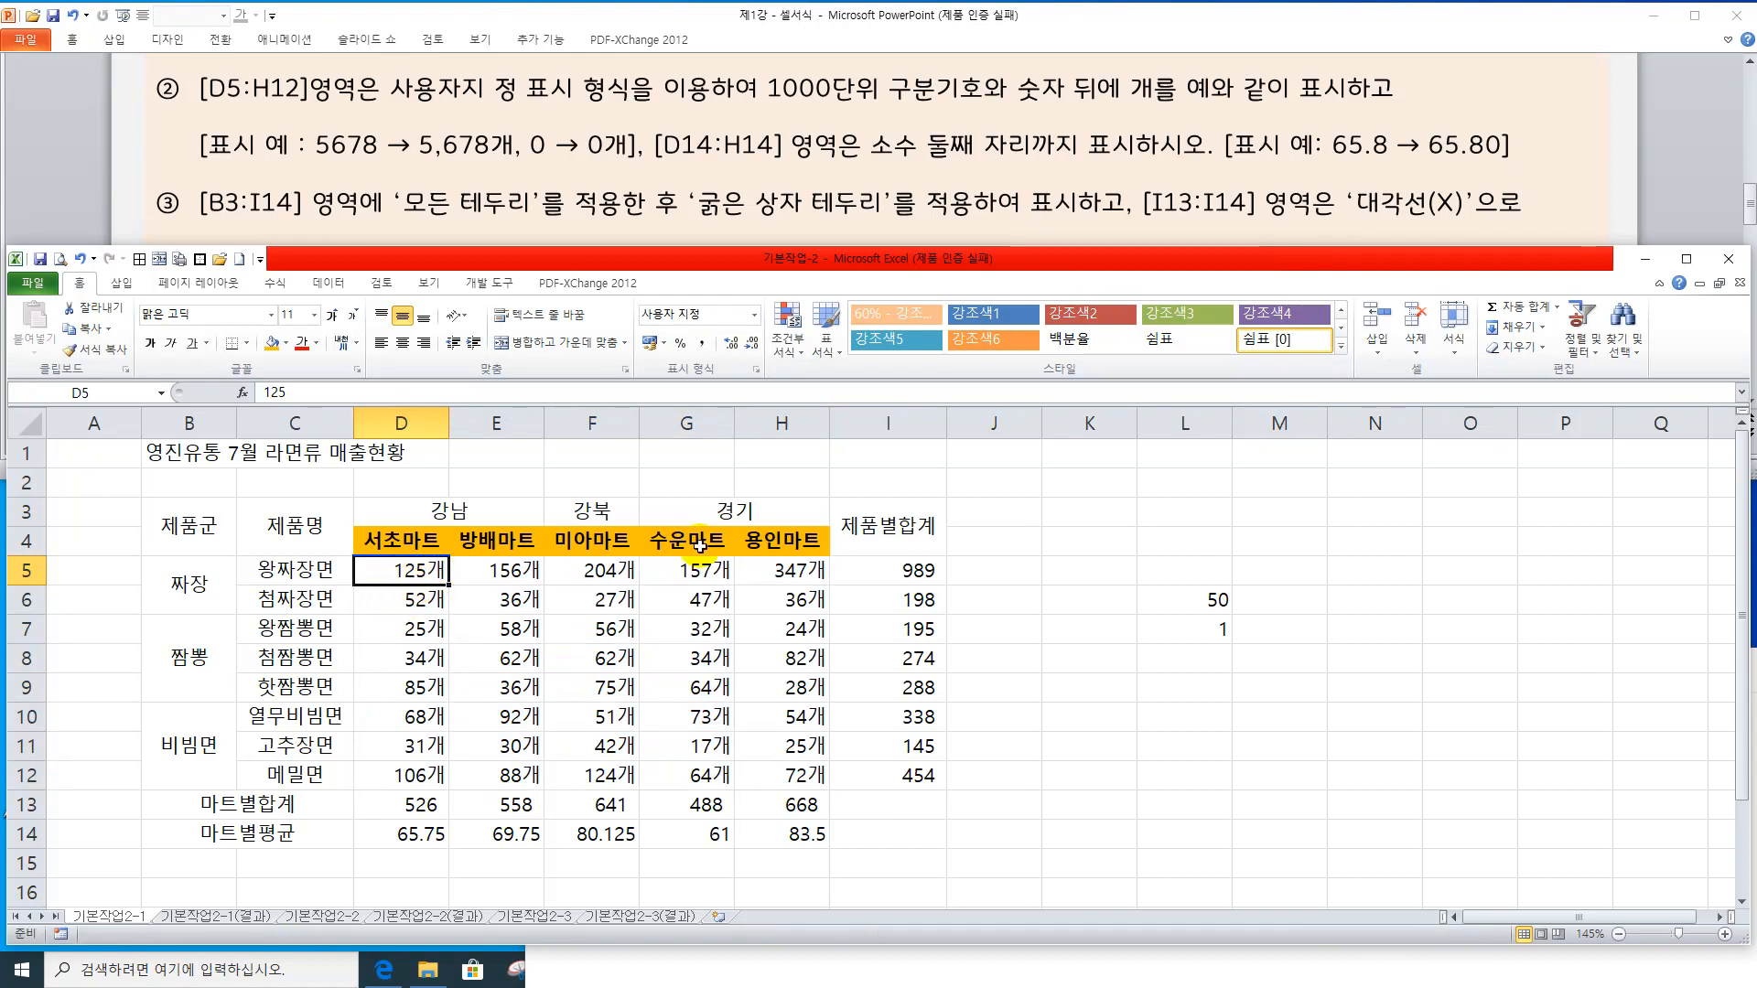
text(5000)
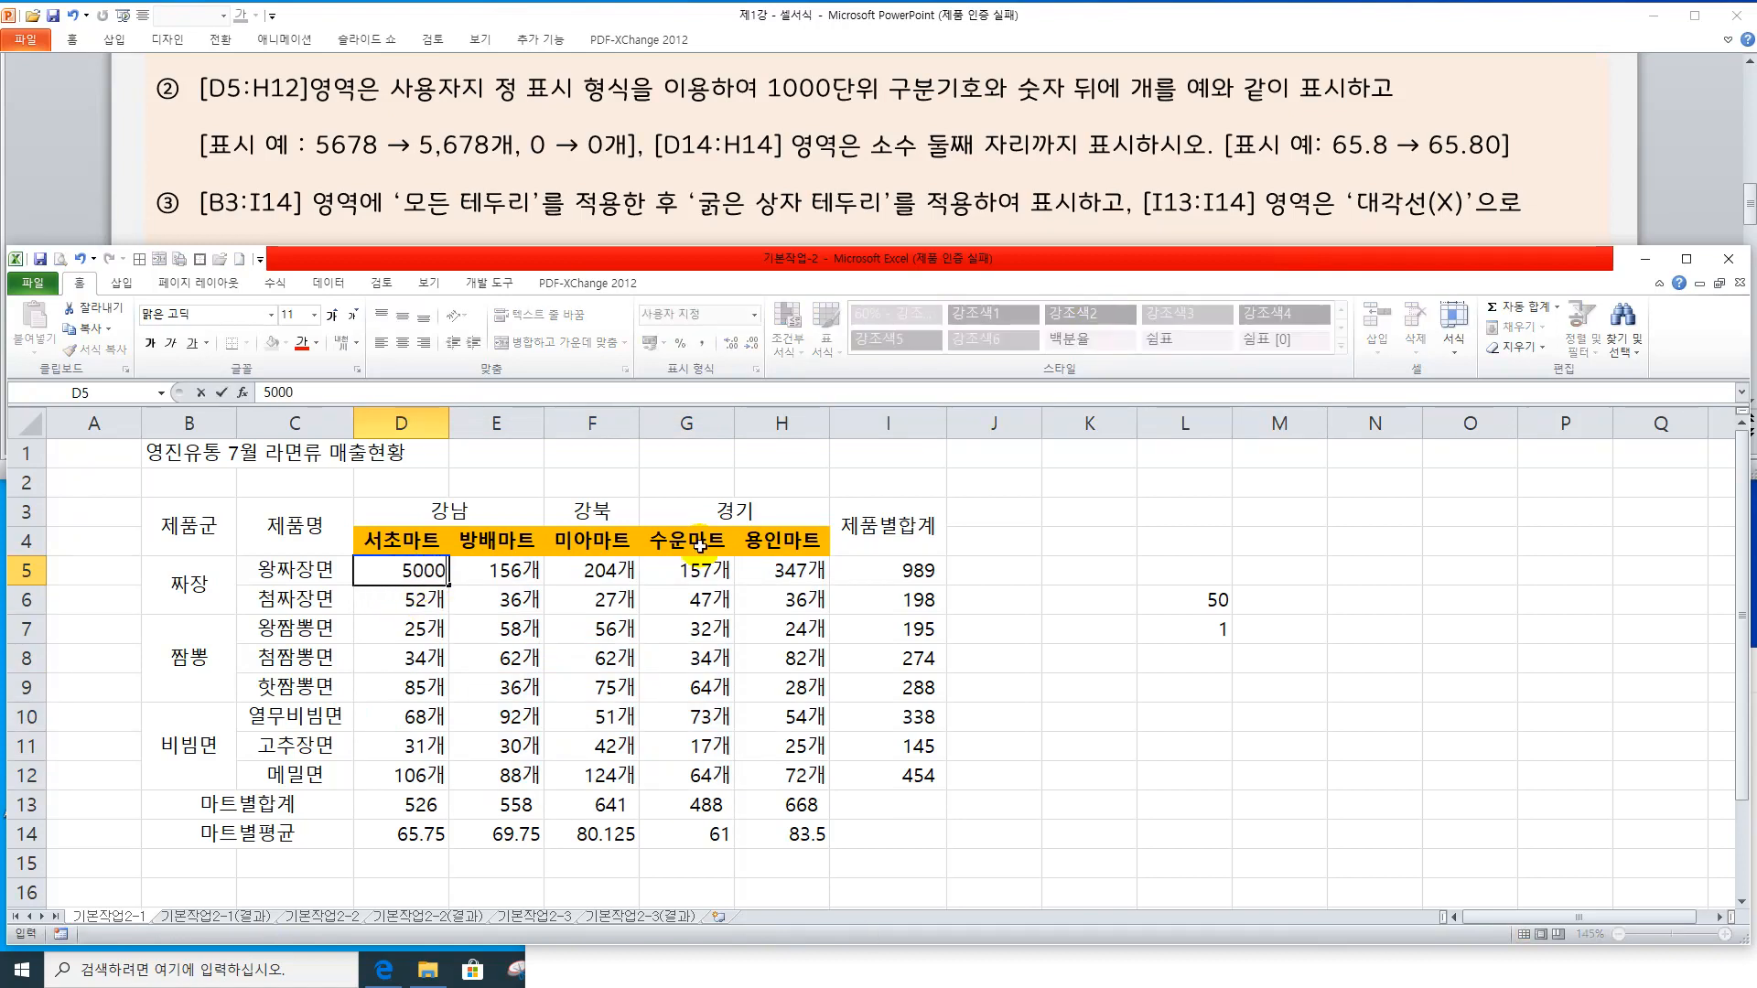
key(Return)
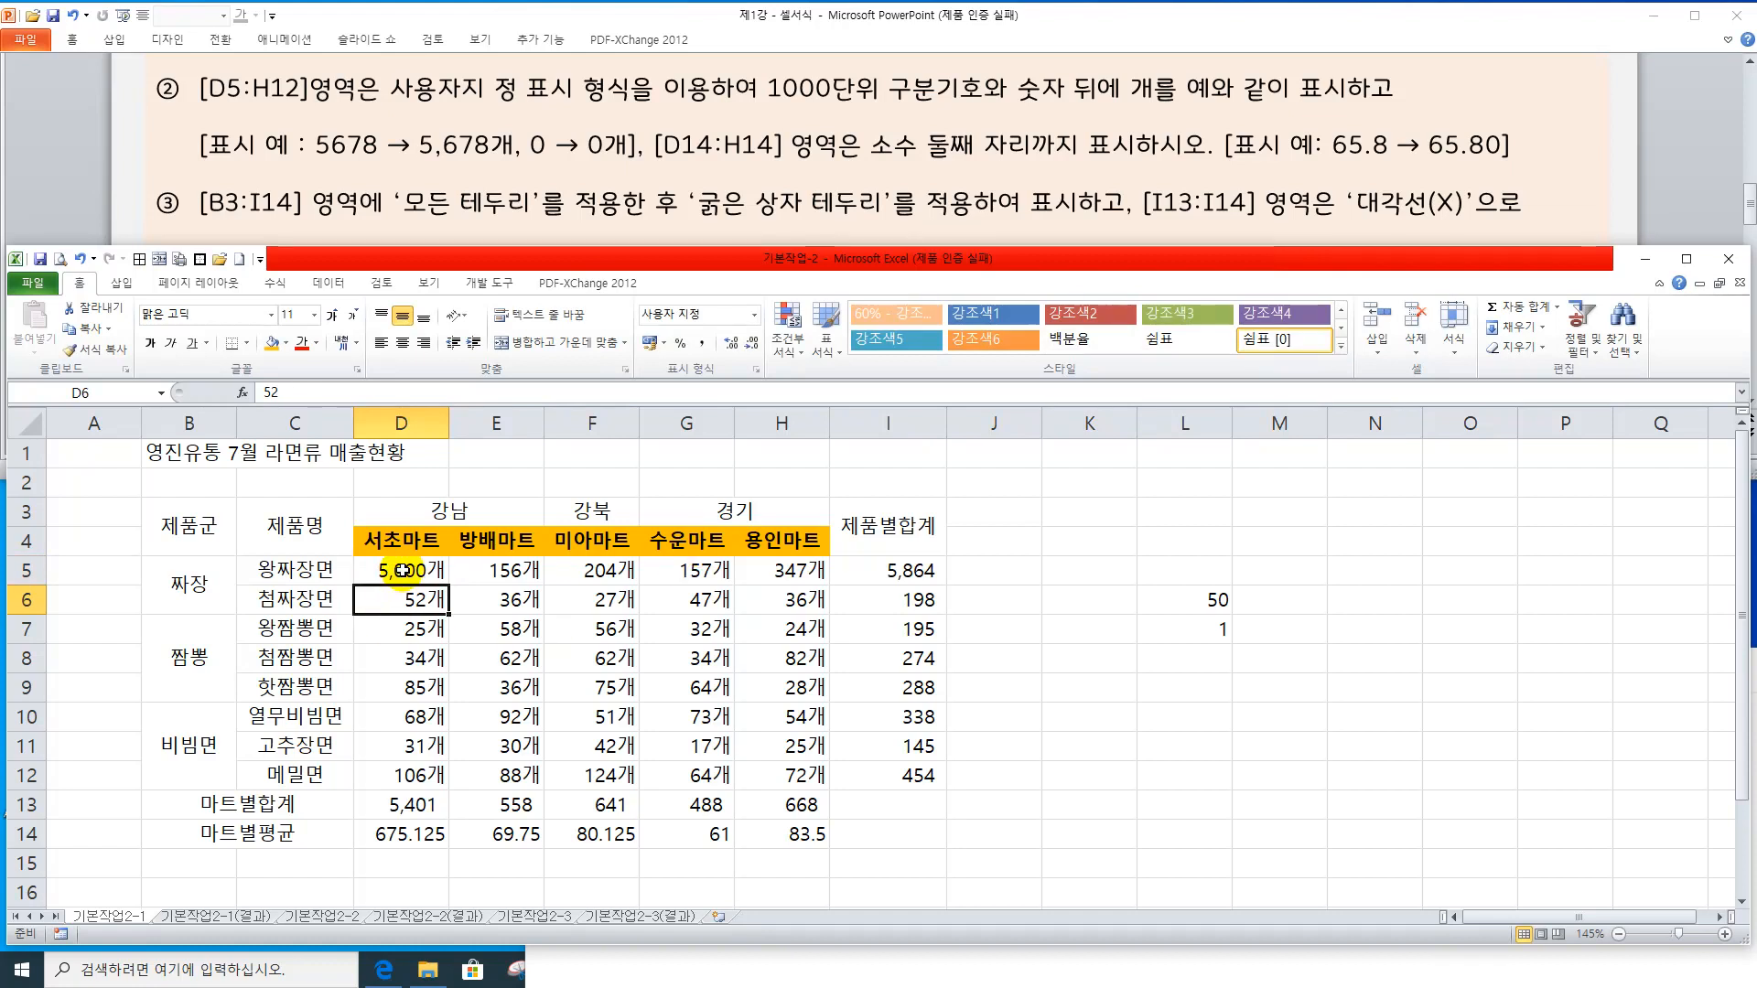
key(ctrl+z)
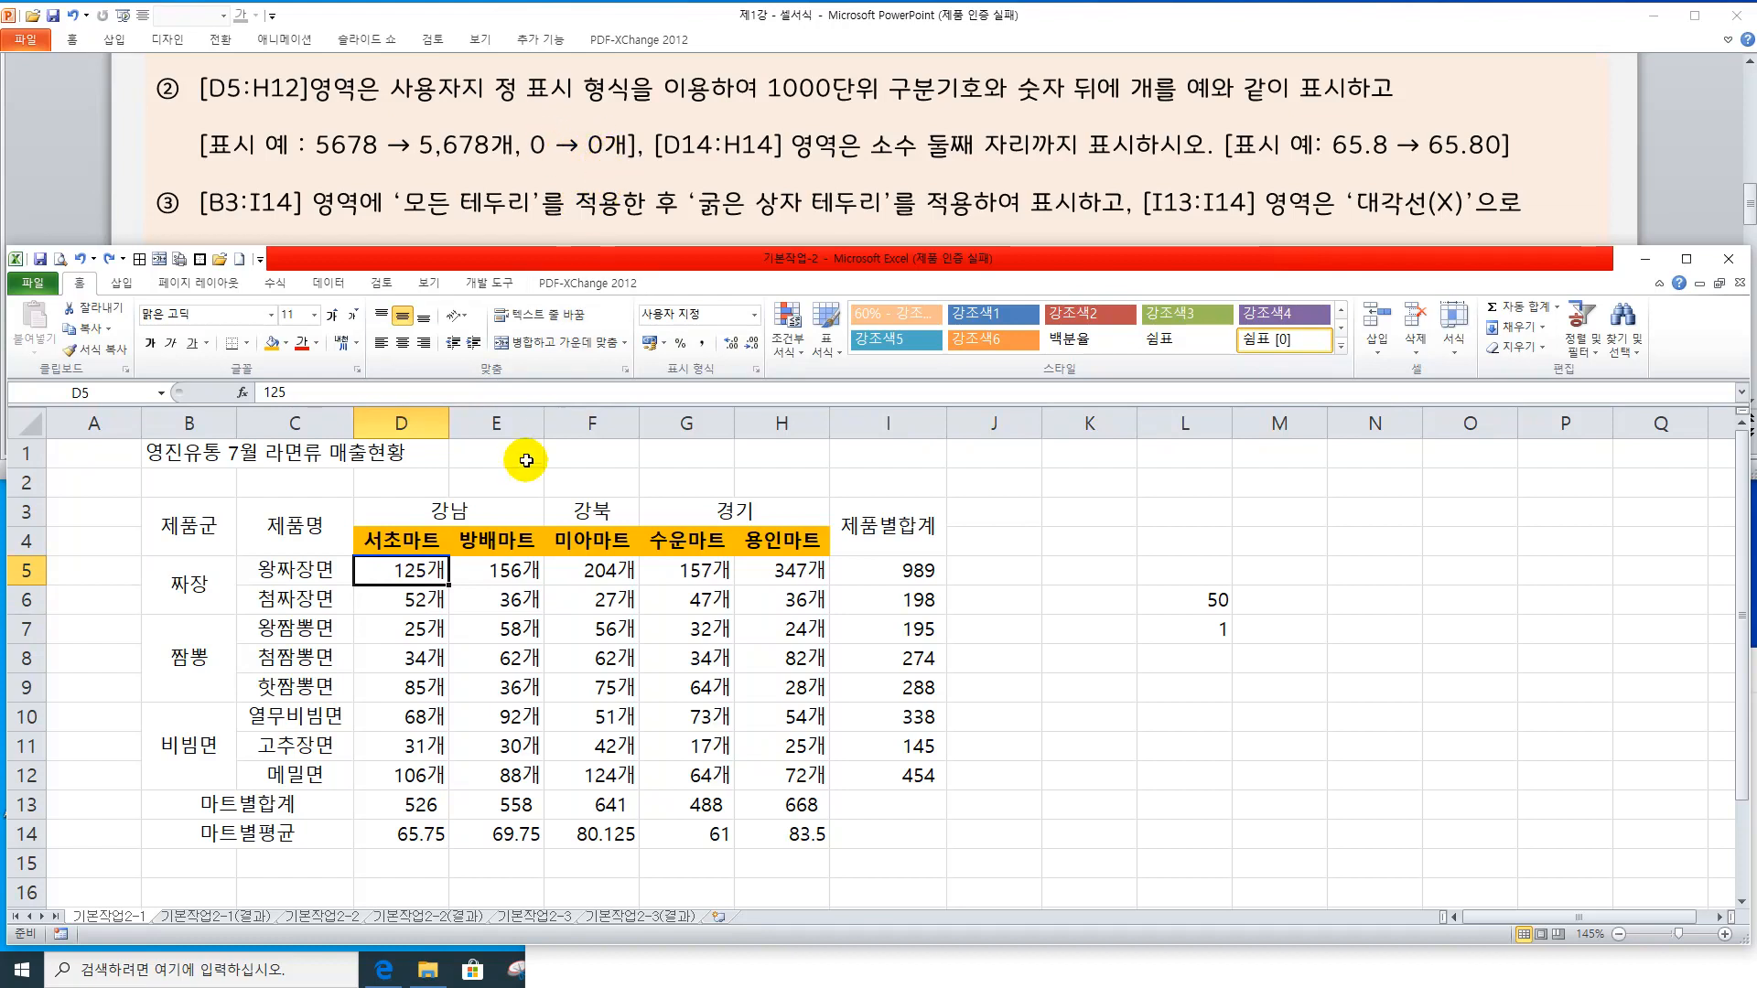
text(0)
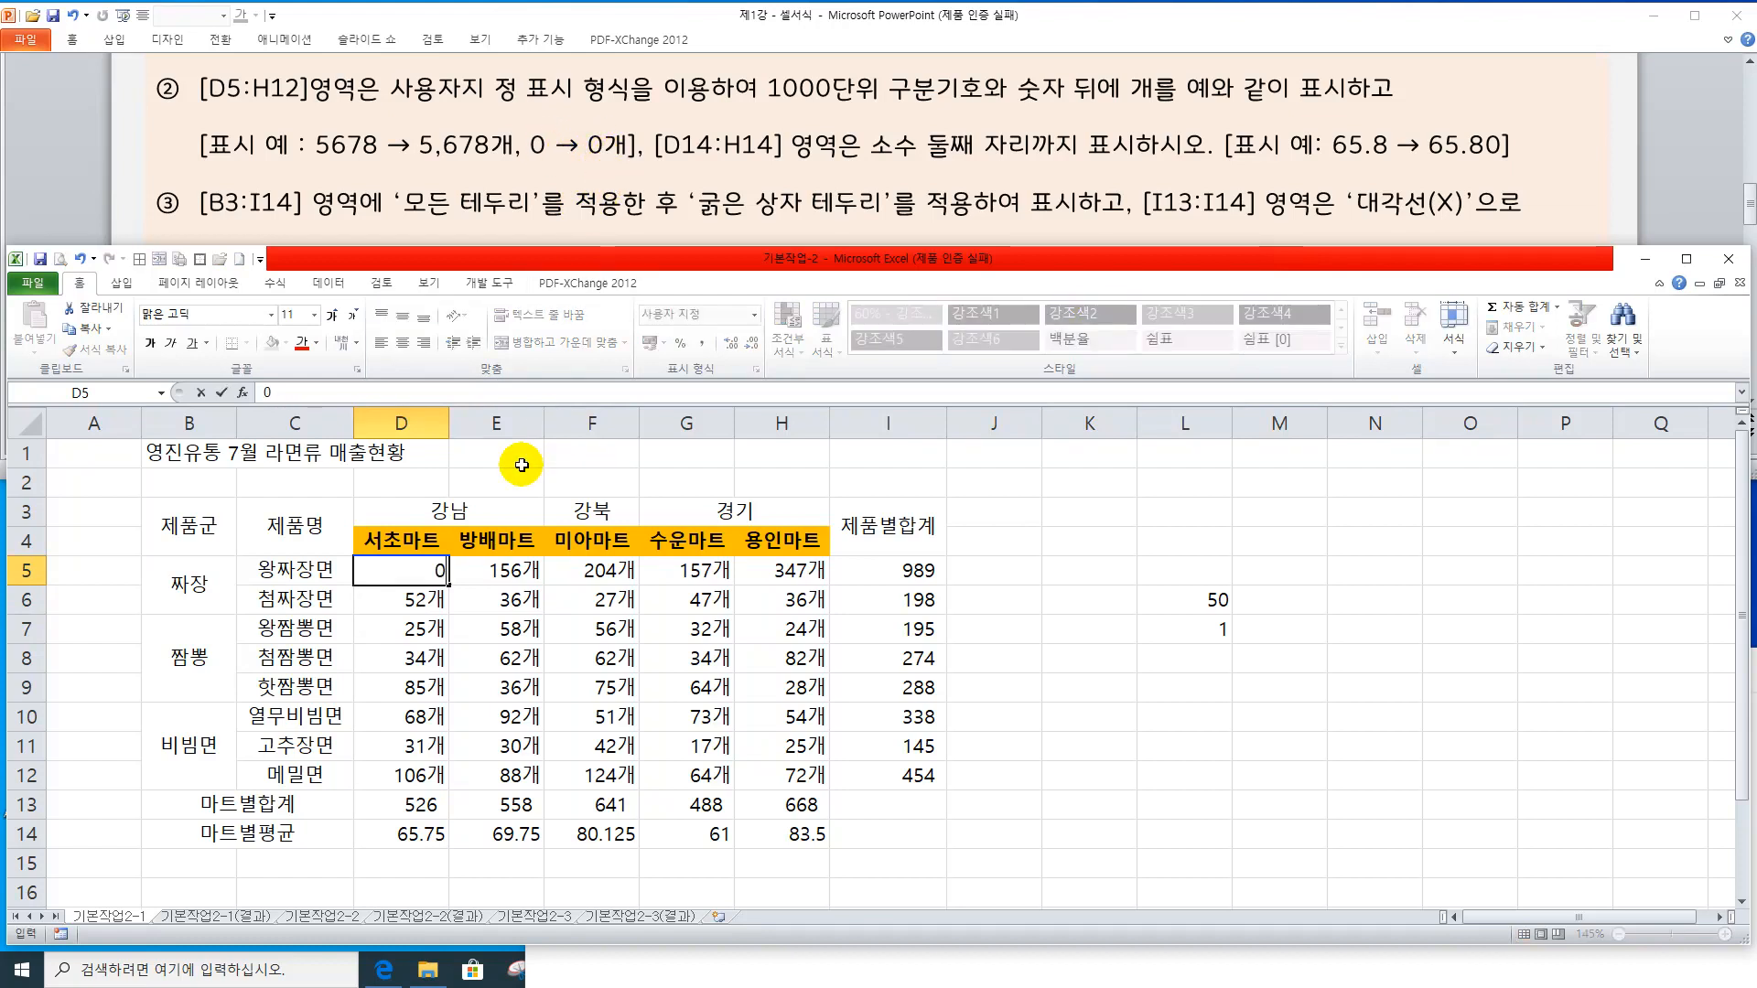
key(Return)
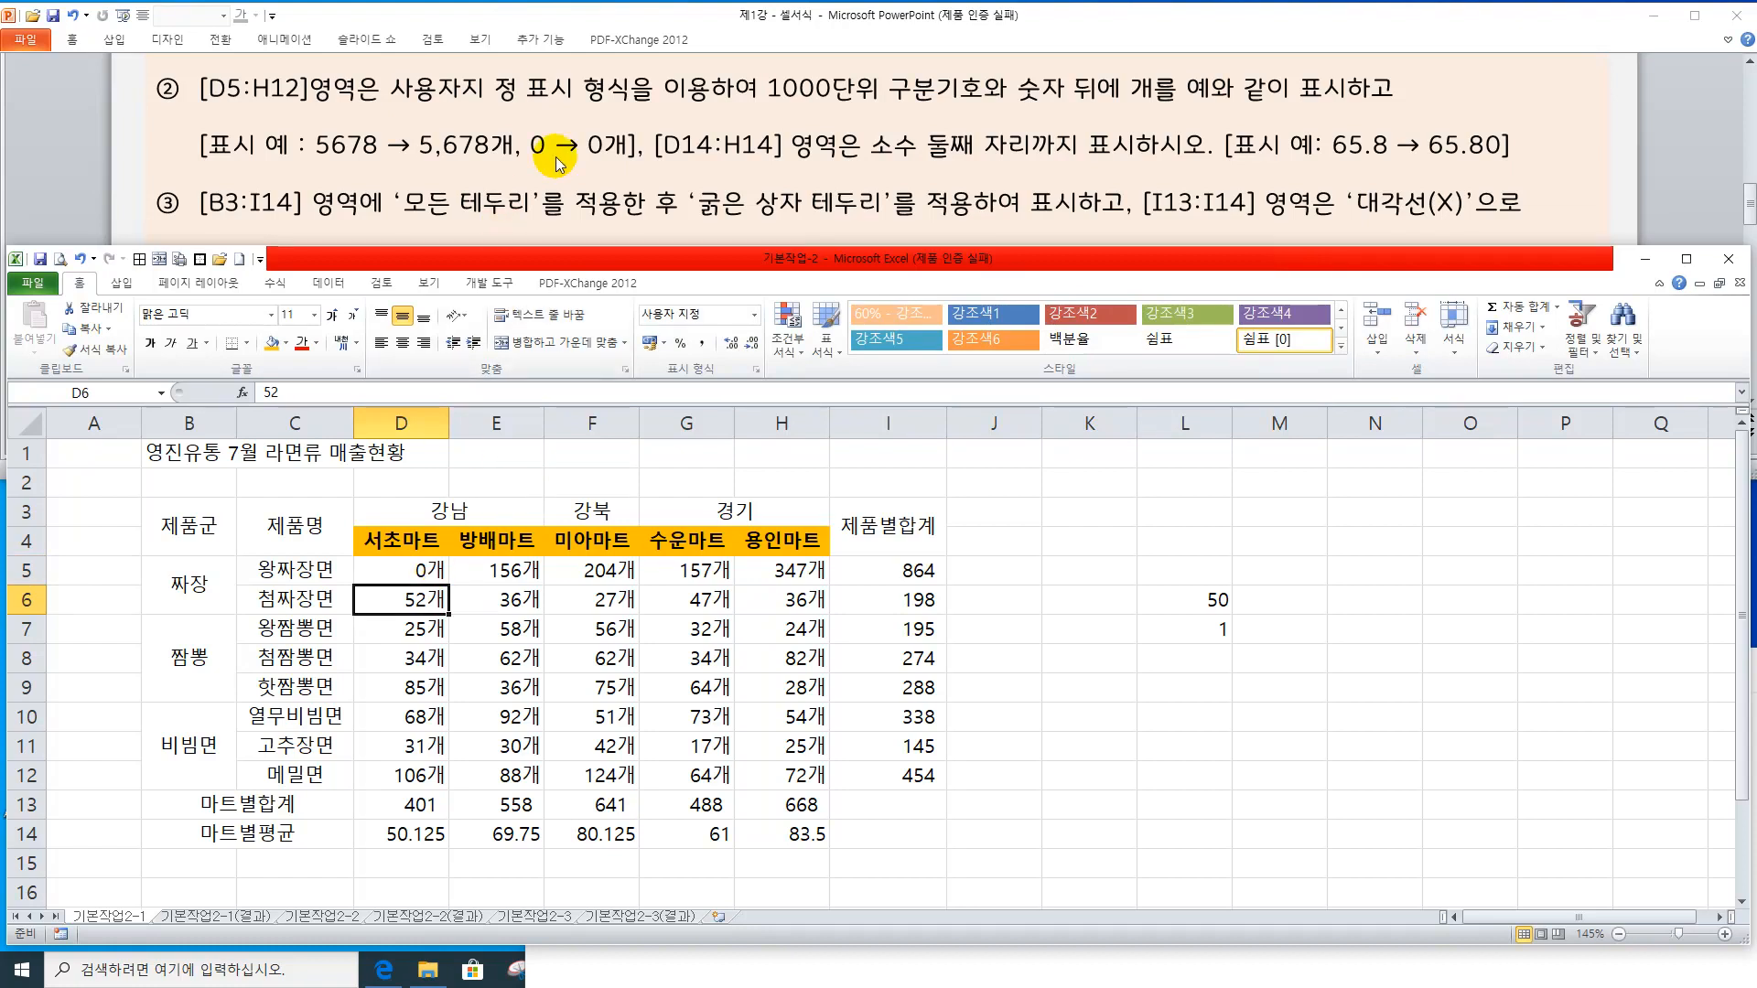
key(ctrl+z)
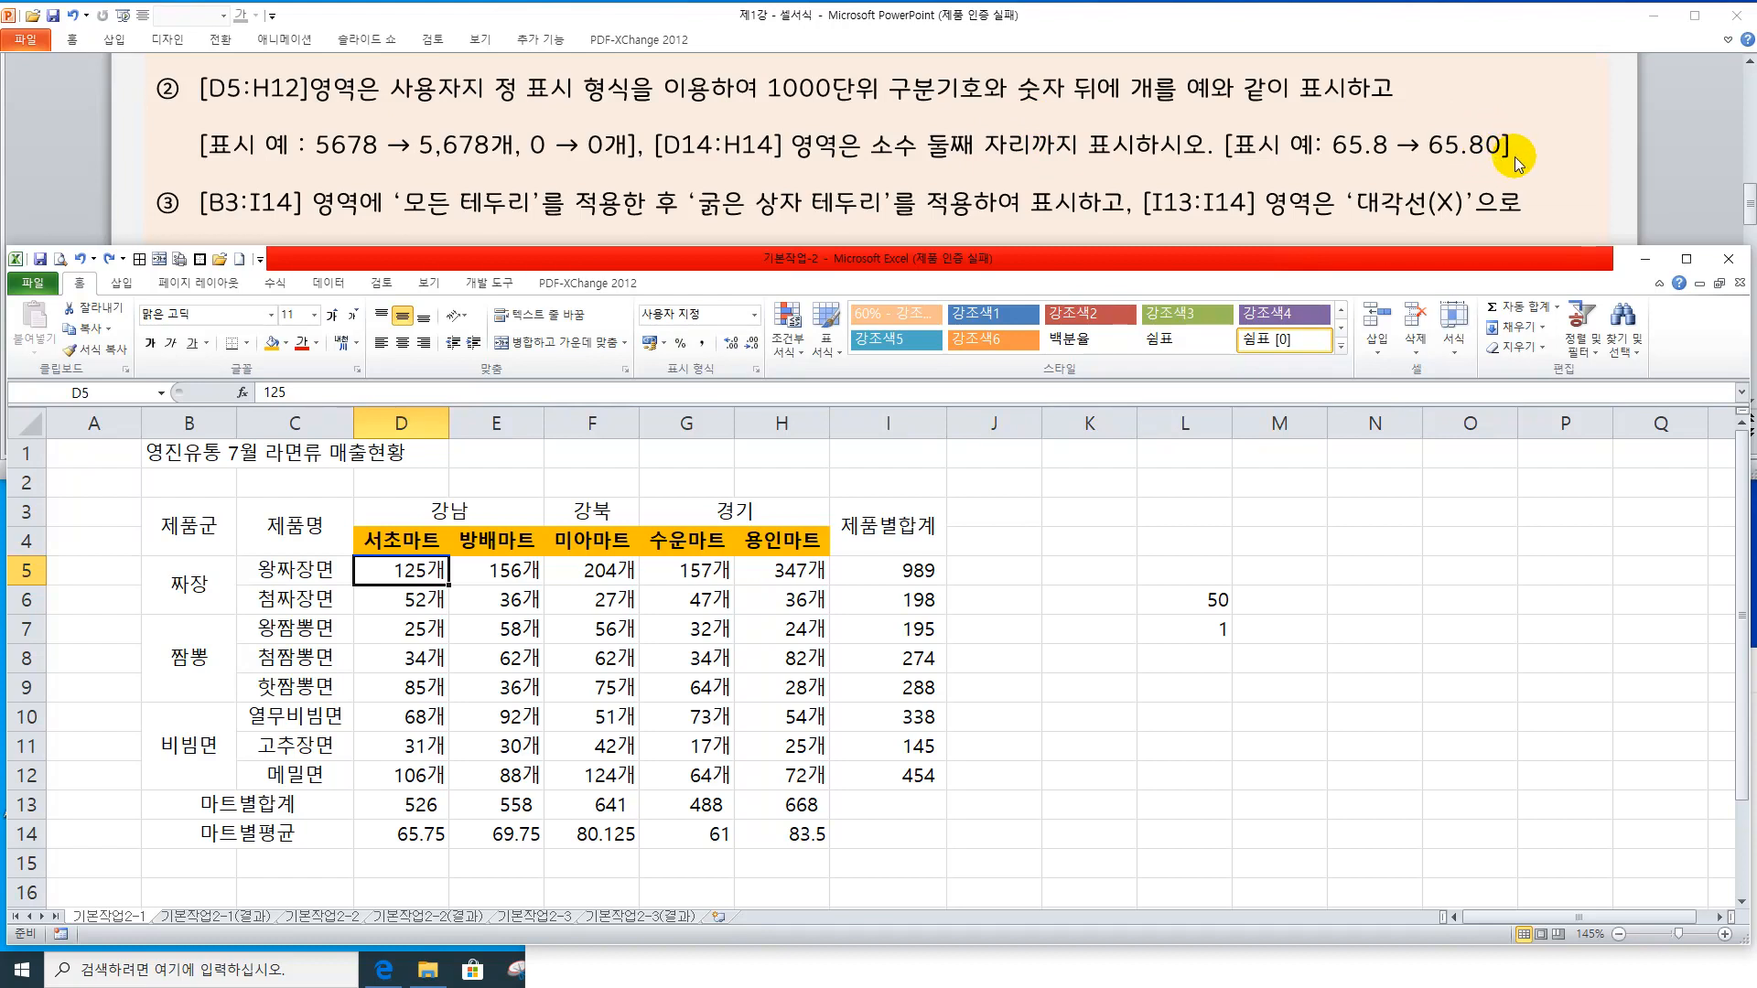
Apply the custom number format 0.00 to the 마트별평균 values in D14:H14
click(581, 698)
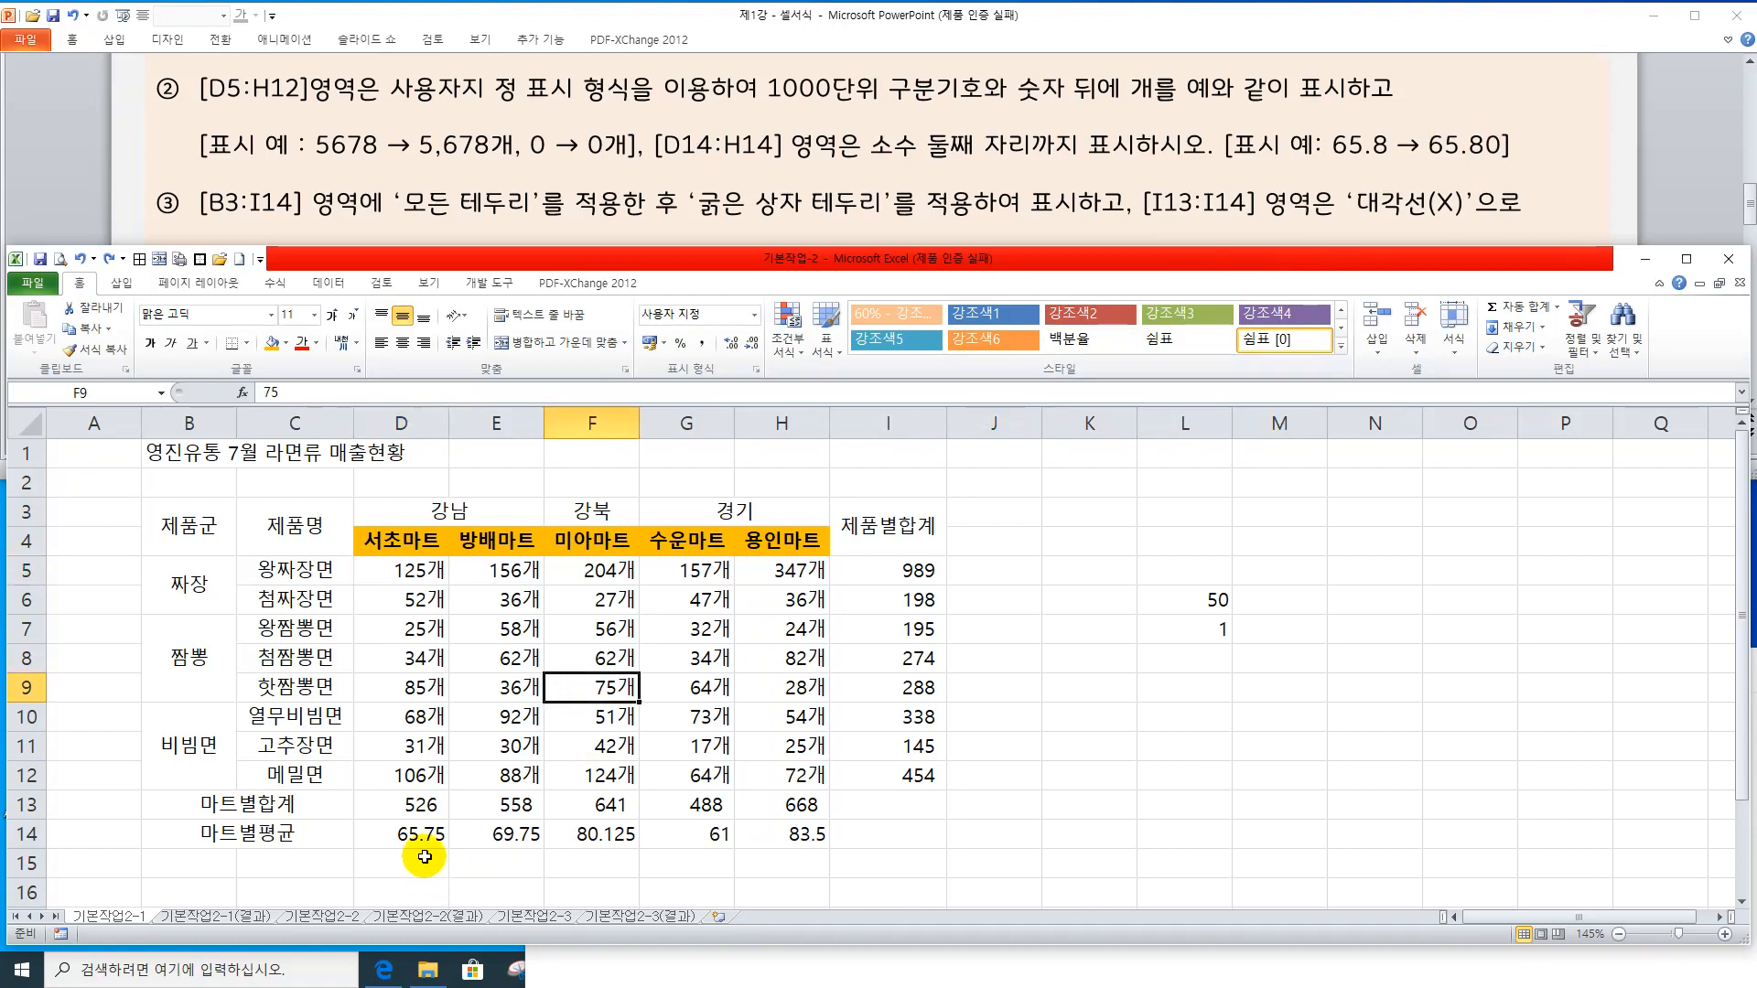
drag(402, 834, 763, 835)
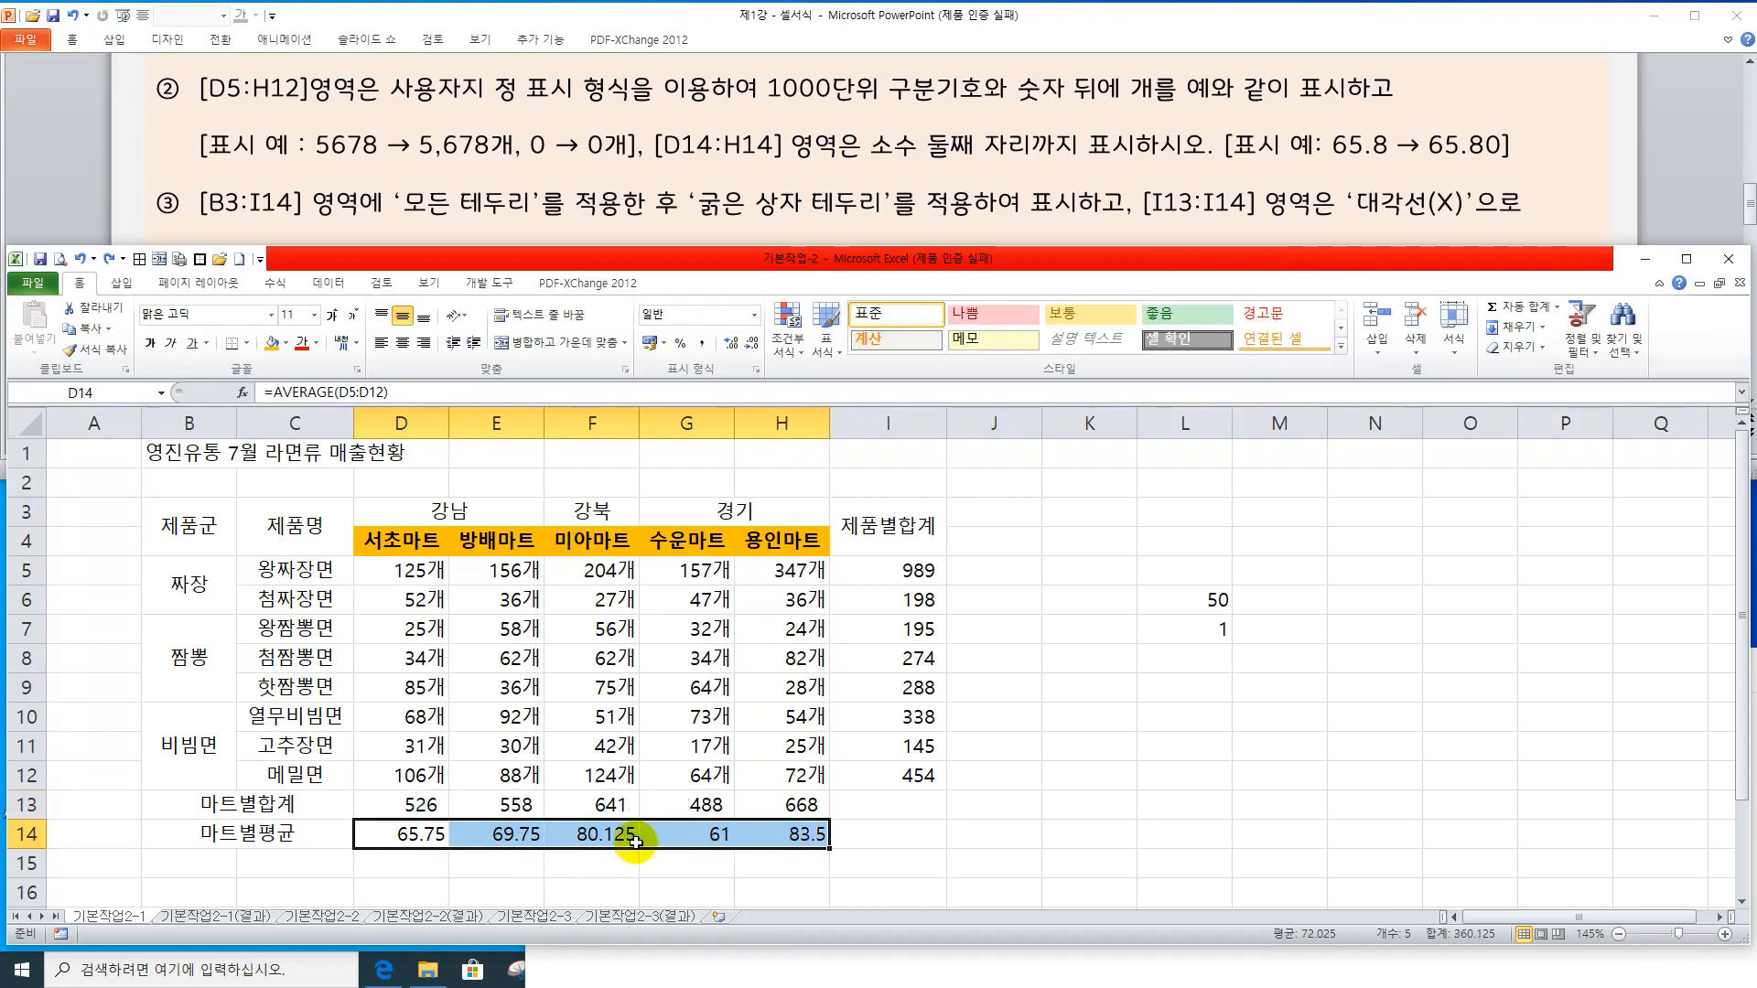
click(421, 834)
drag(478, 830, 780, 828)
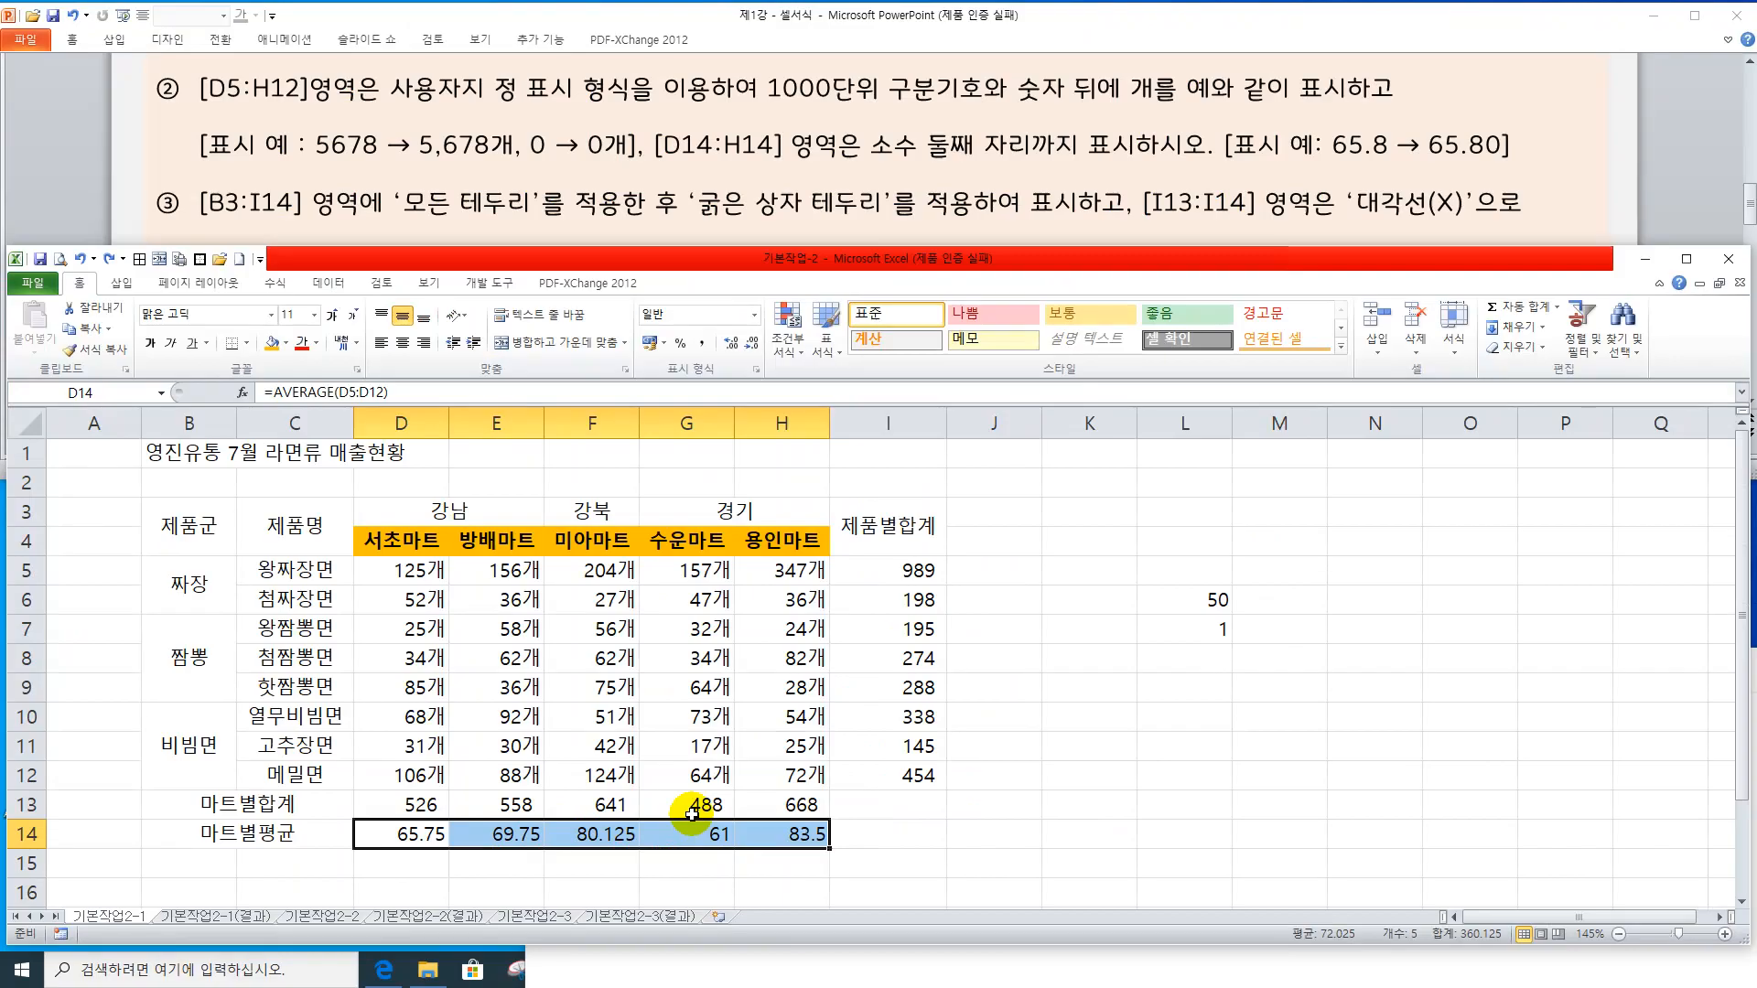
key(ctrl+1)
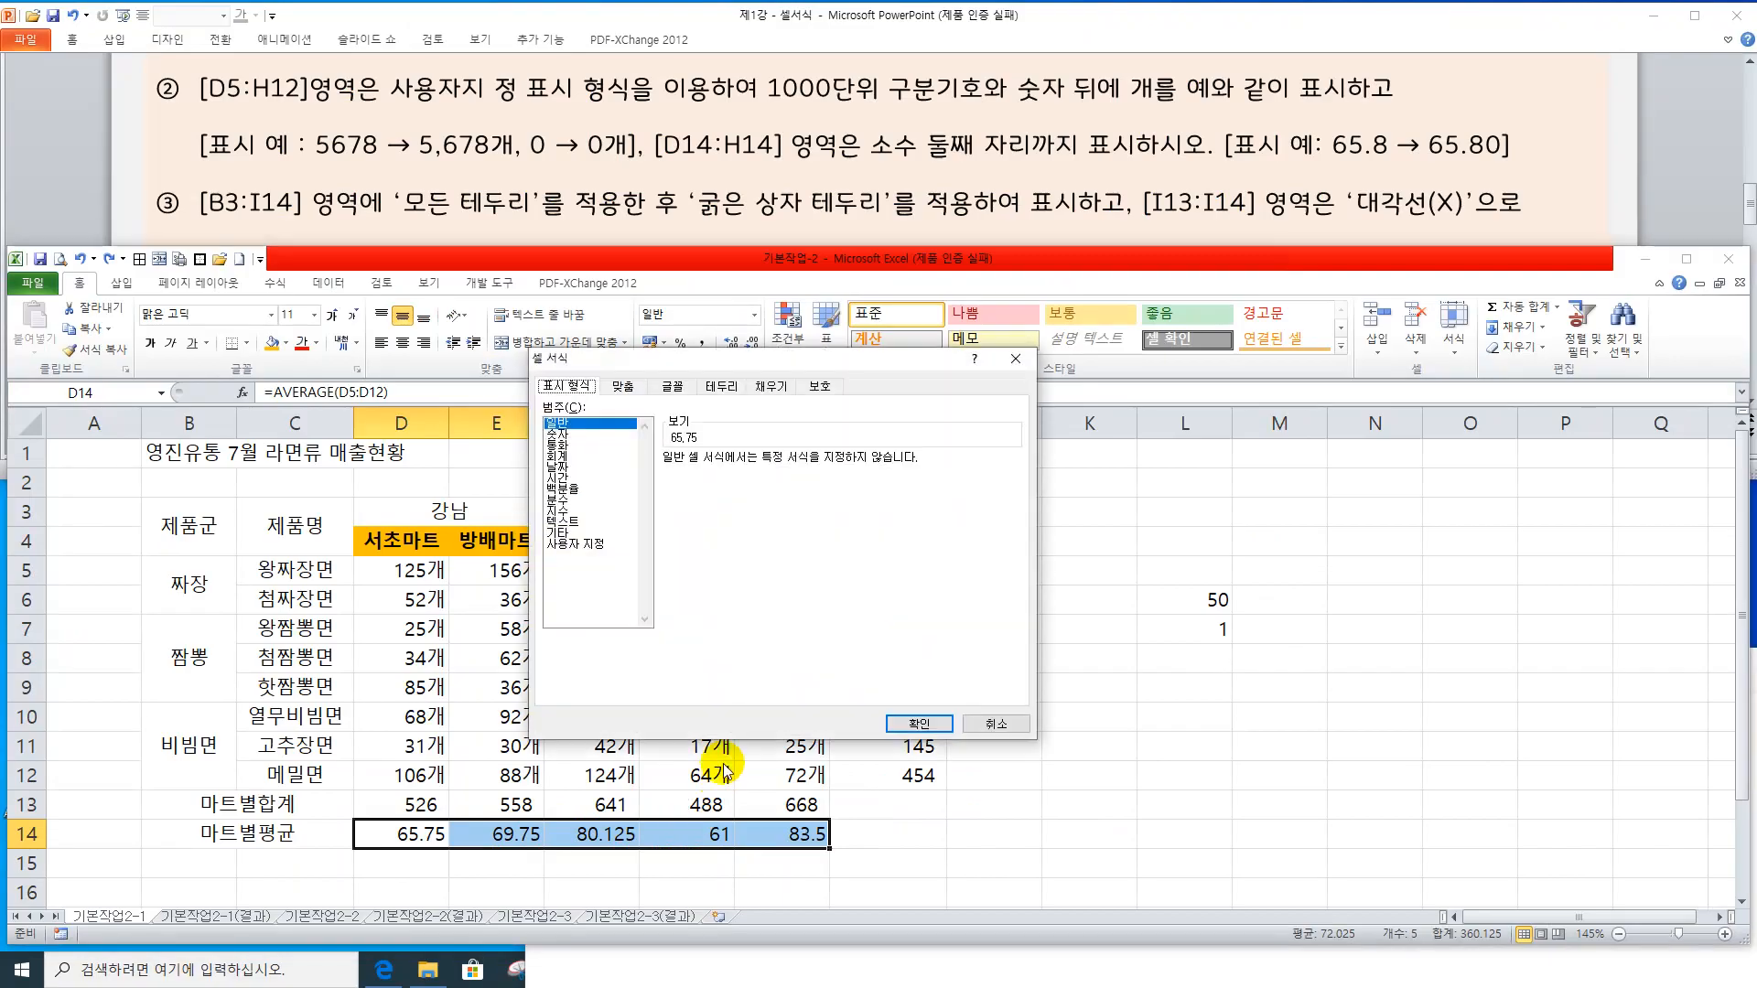
click(586, 545)
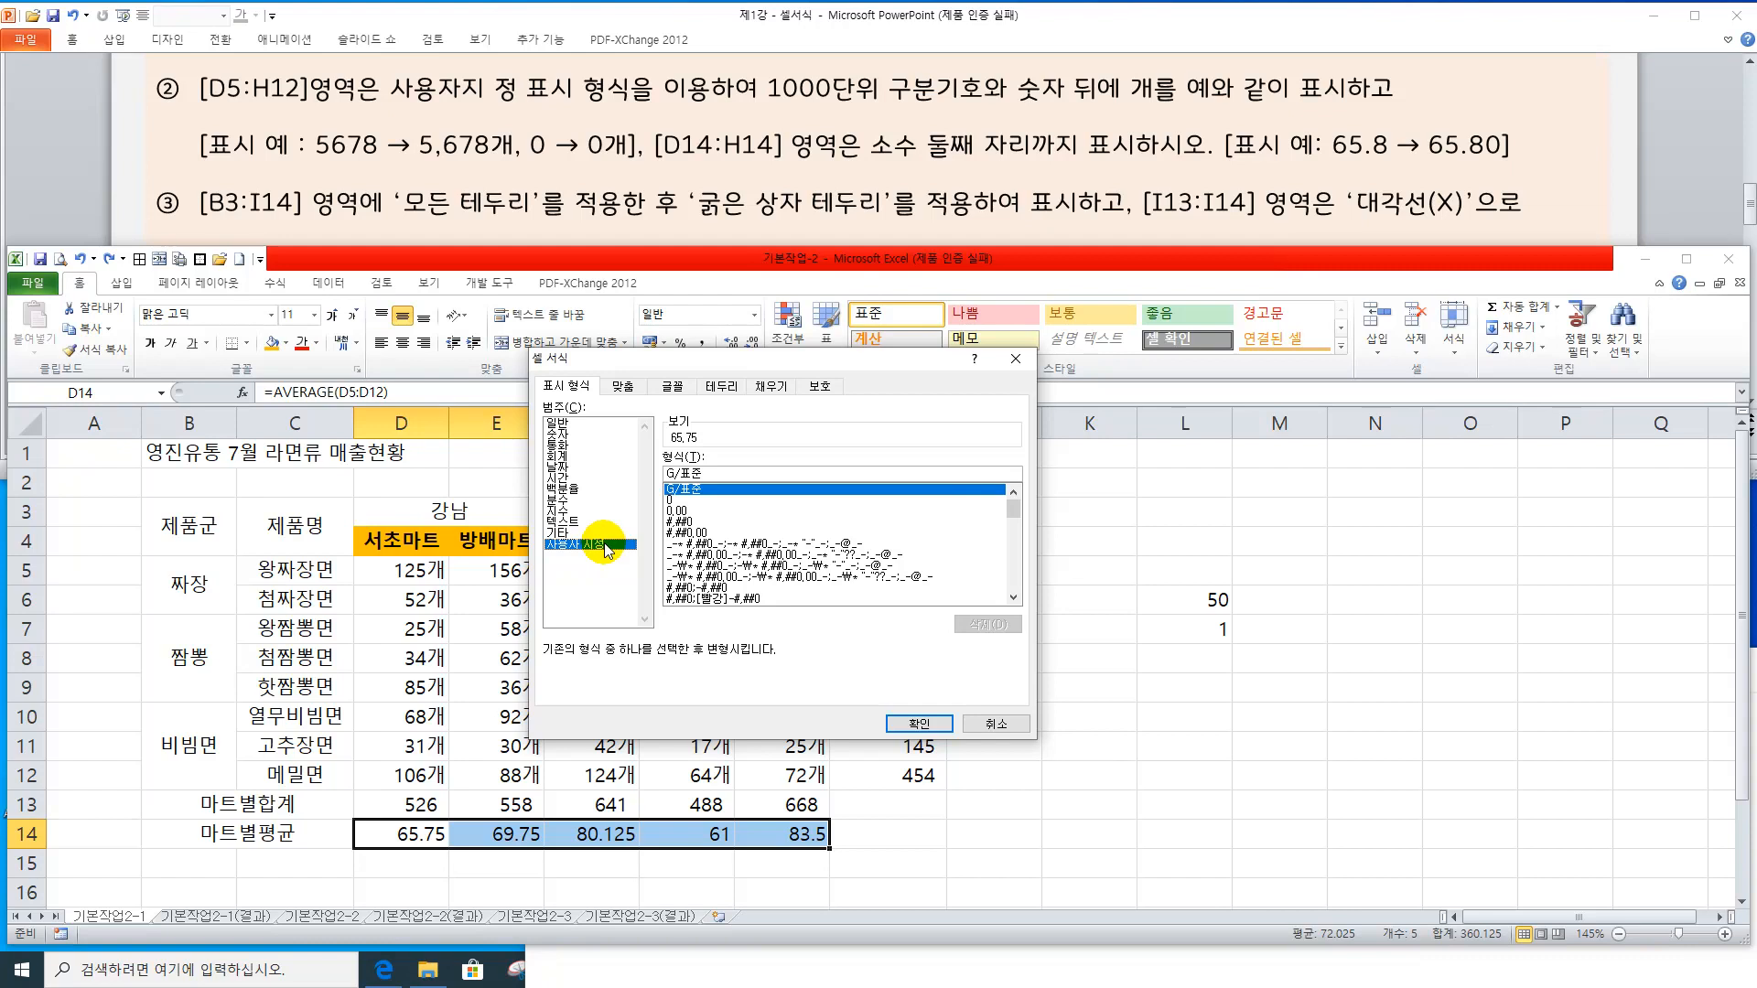
click(675, 511)
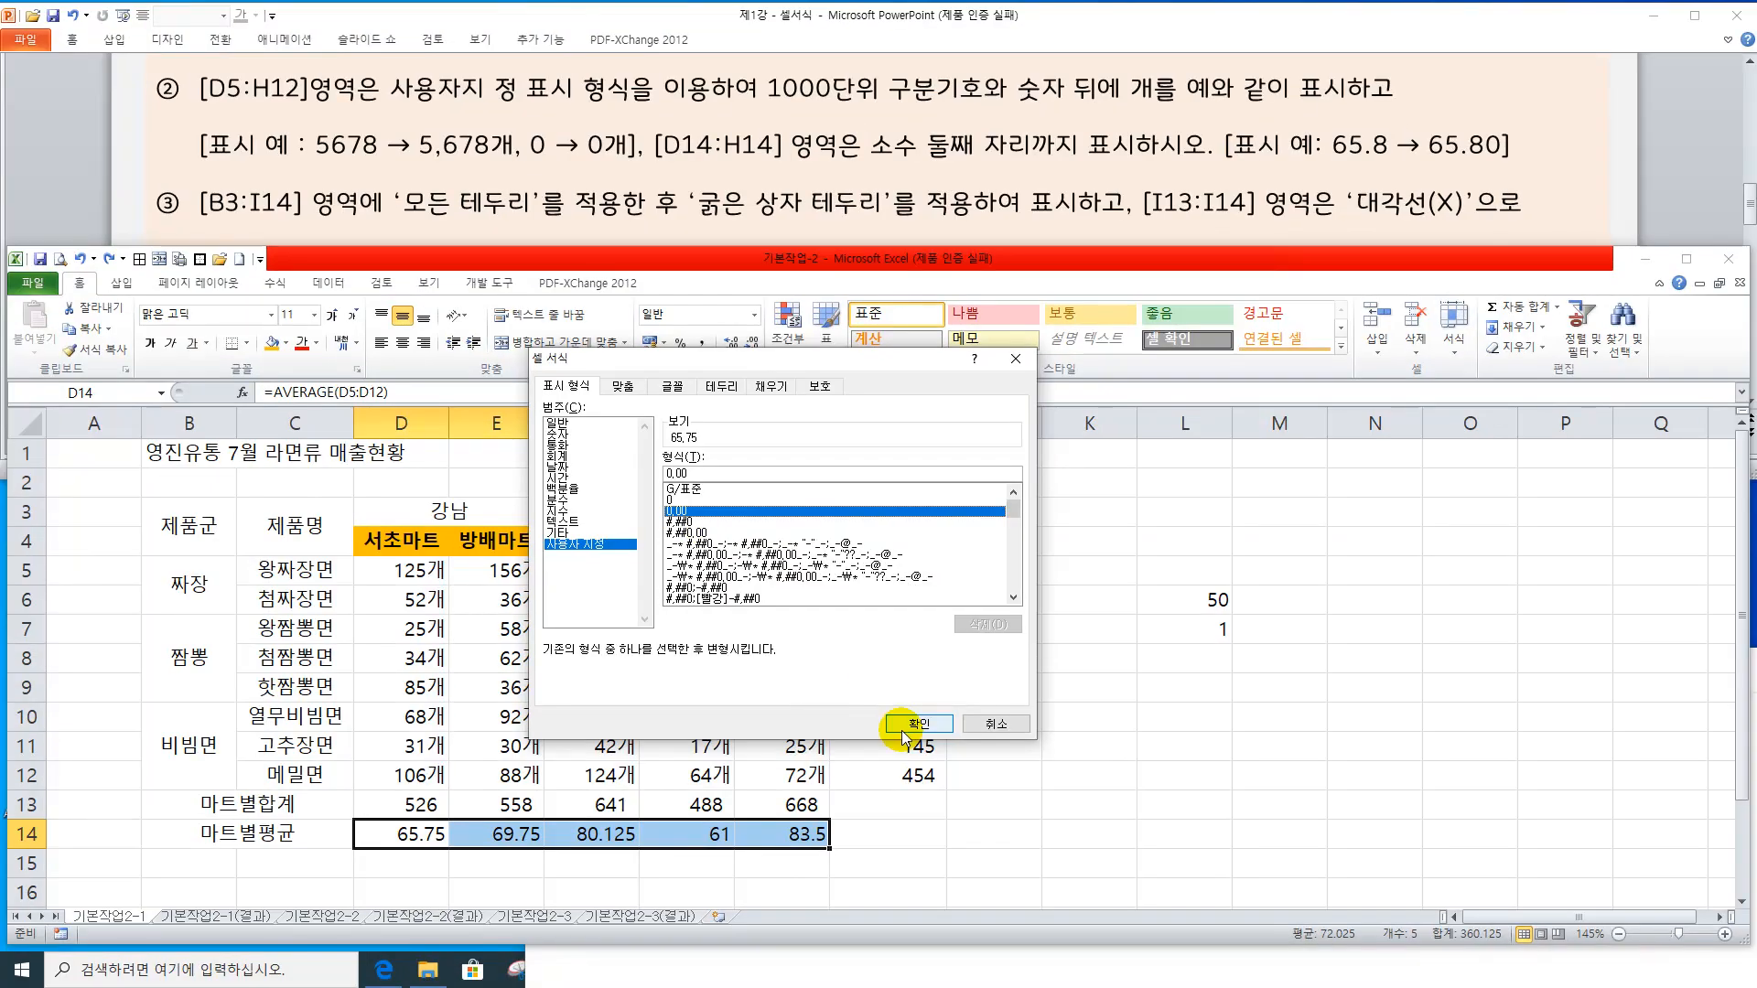
click(917, 724)
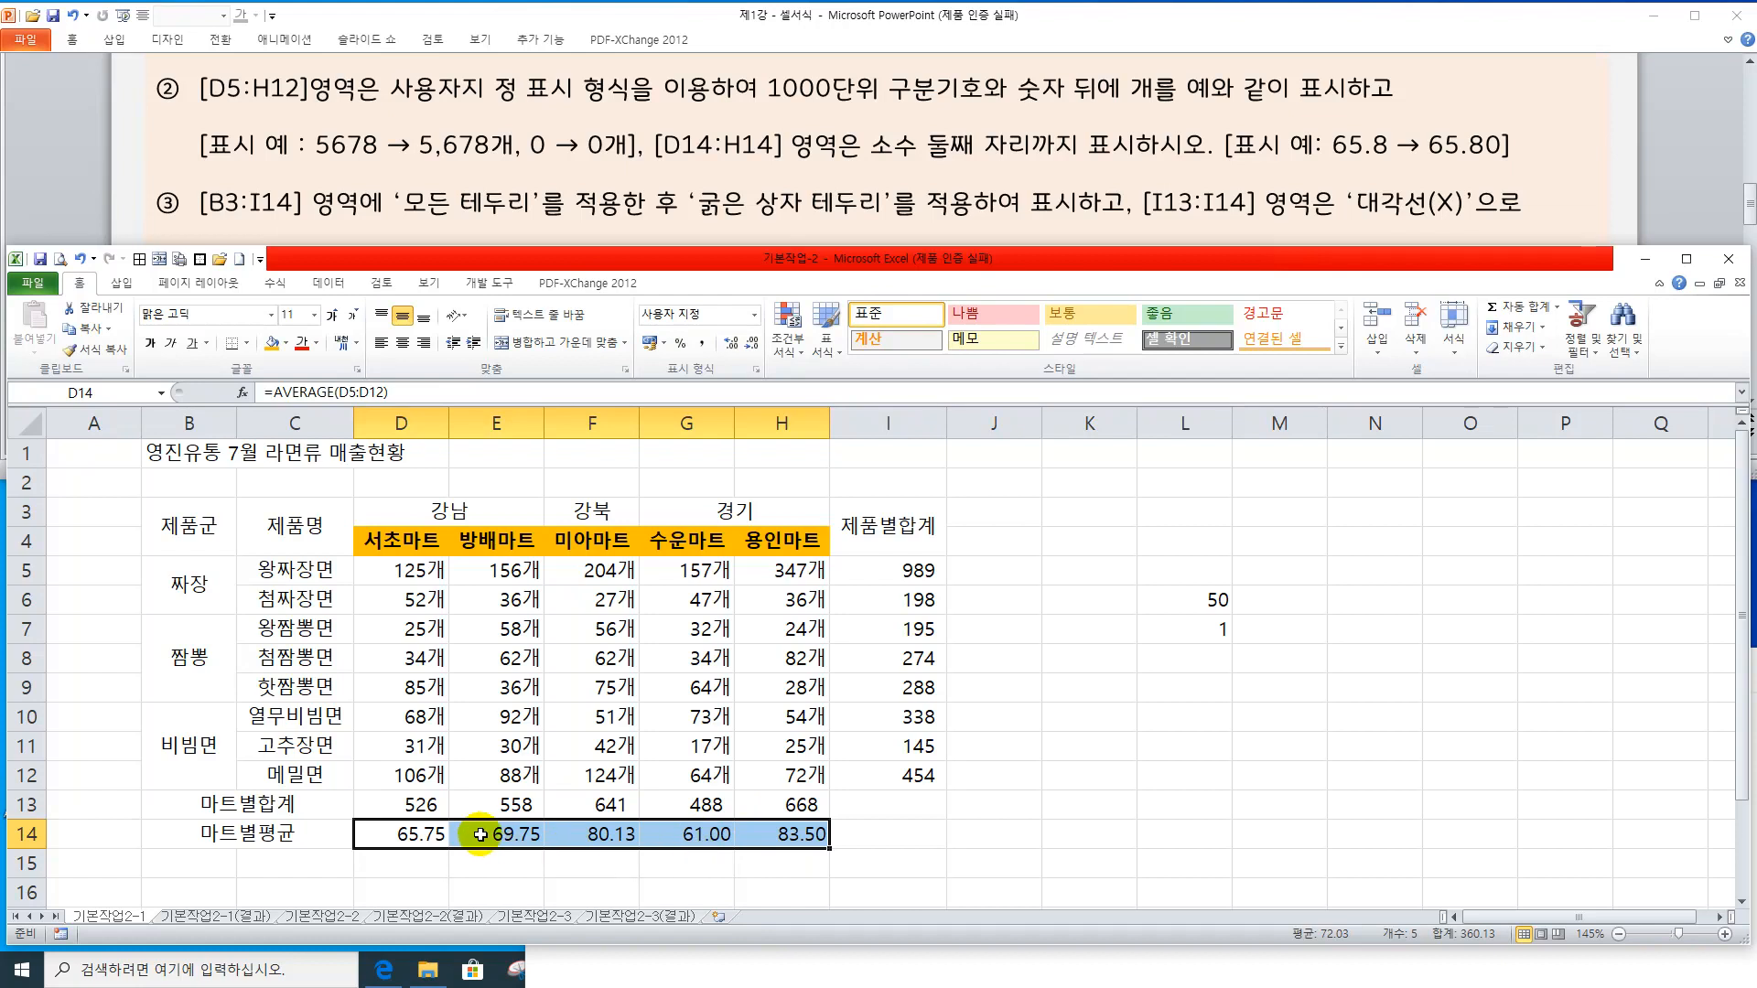
Switch to Notepad to review the # and 0 symbol lines, and bring up instruction ③ in PowerPoint
click(691, 963)
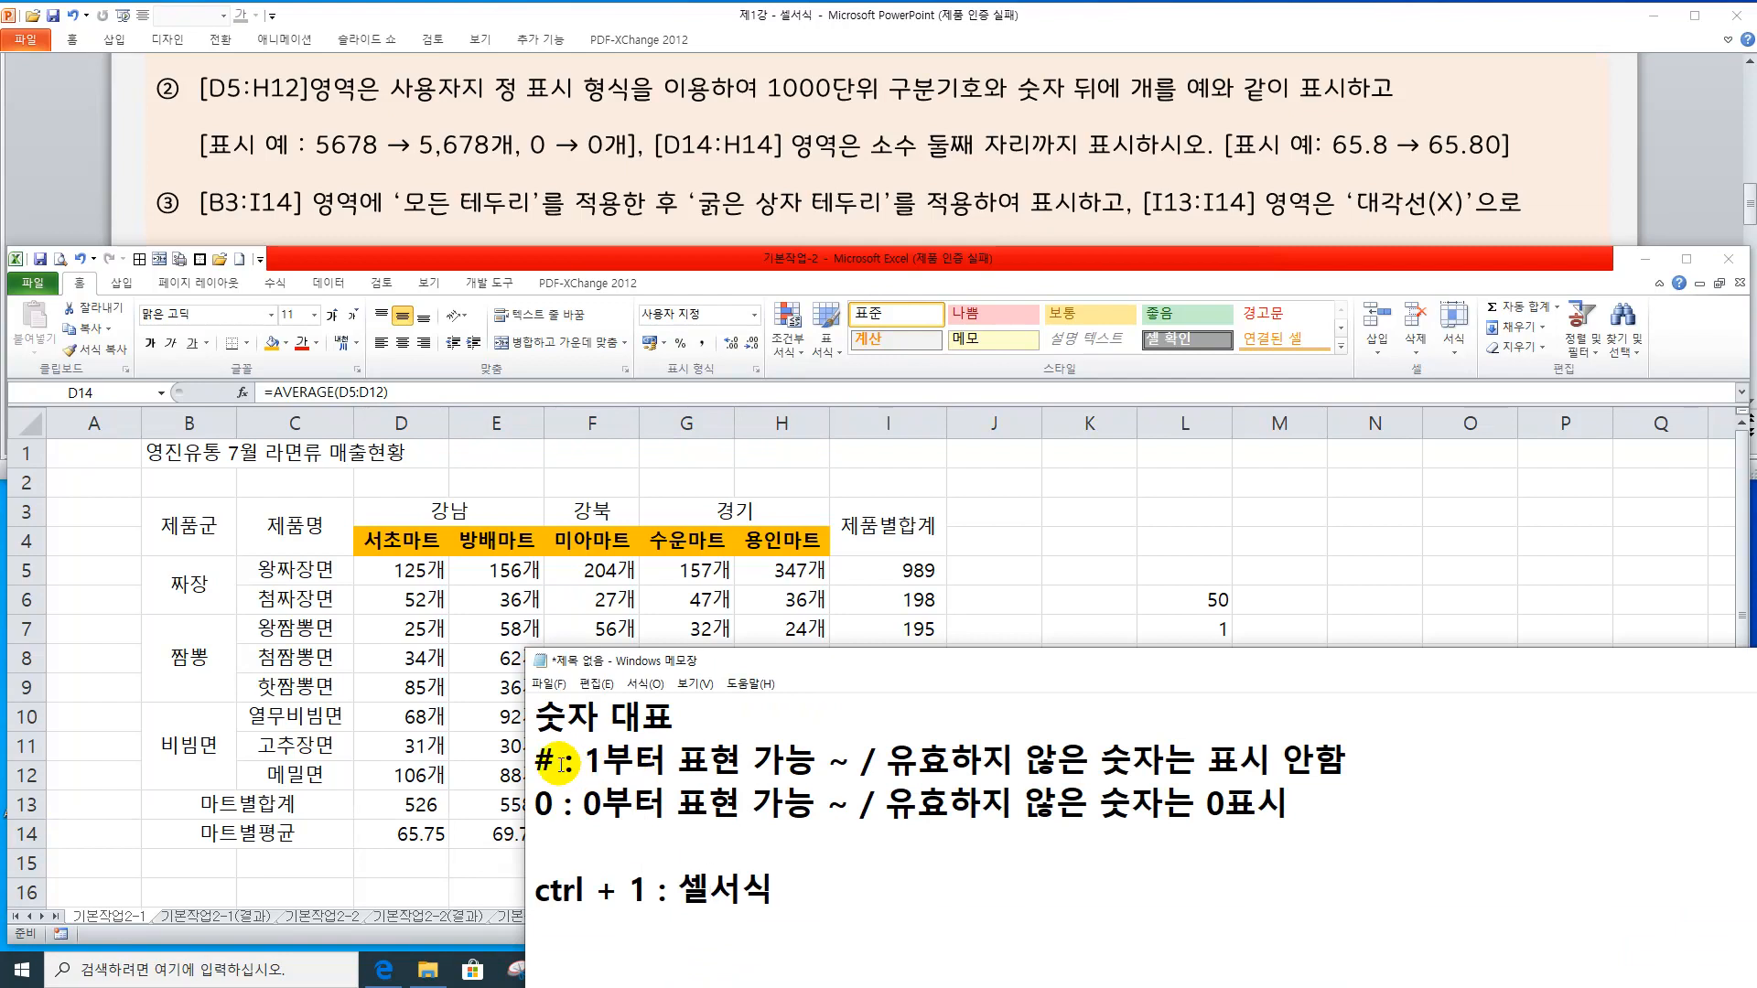
drag(544, 762, 1336, 794)
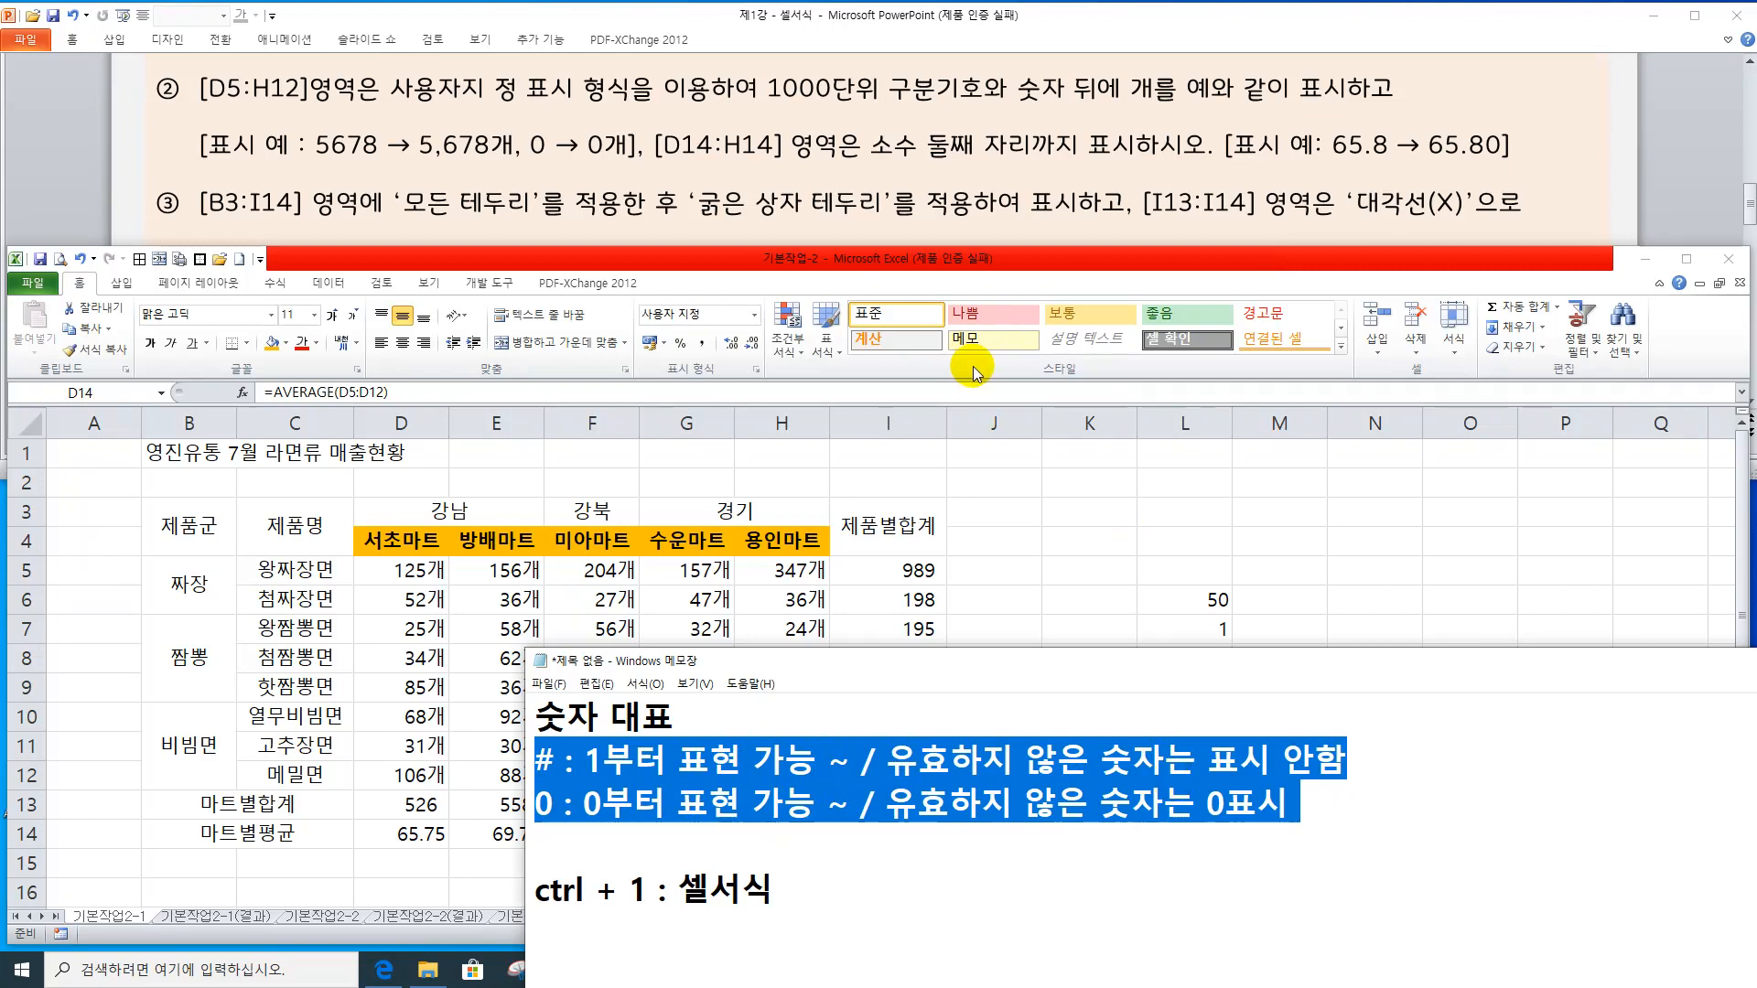
click(945, 217)
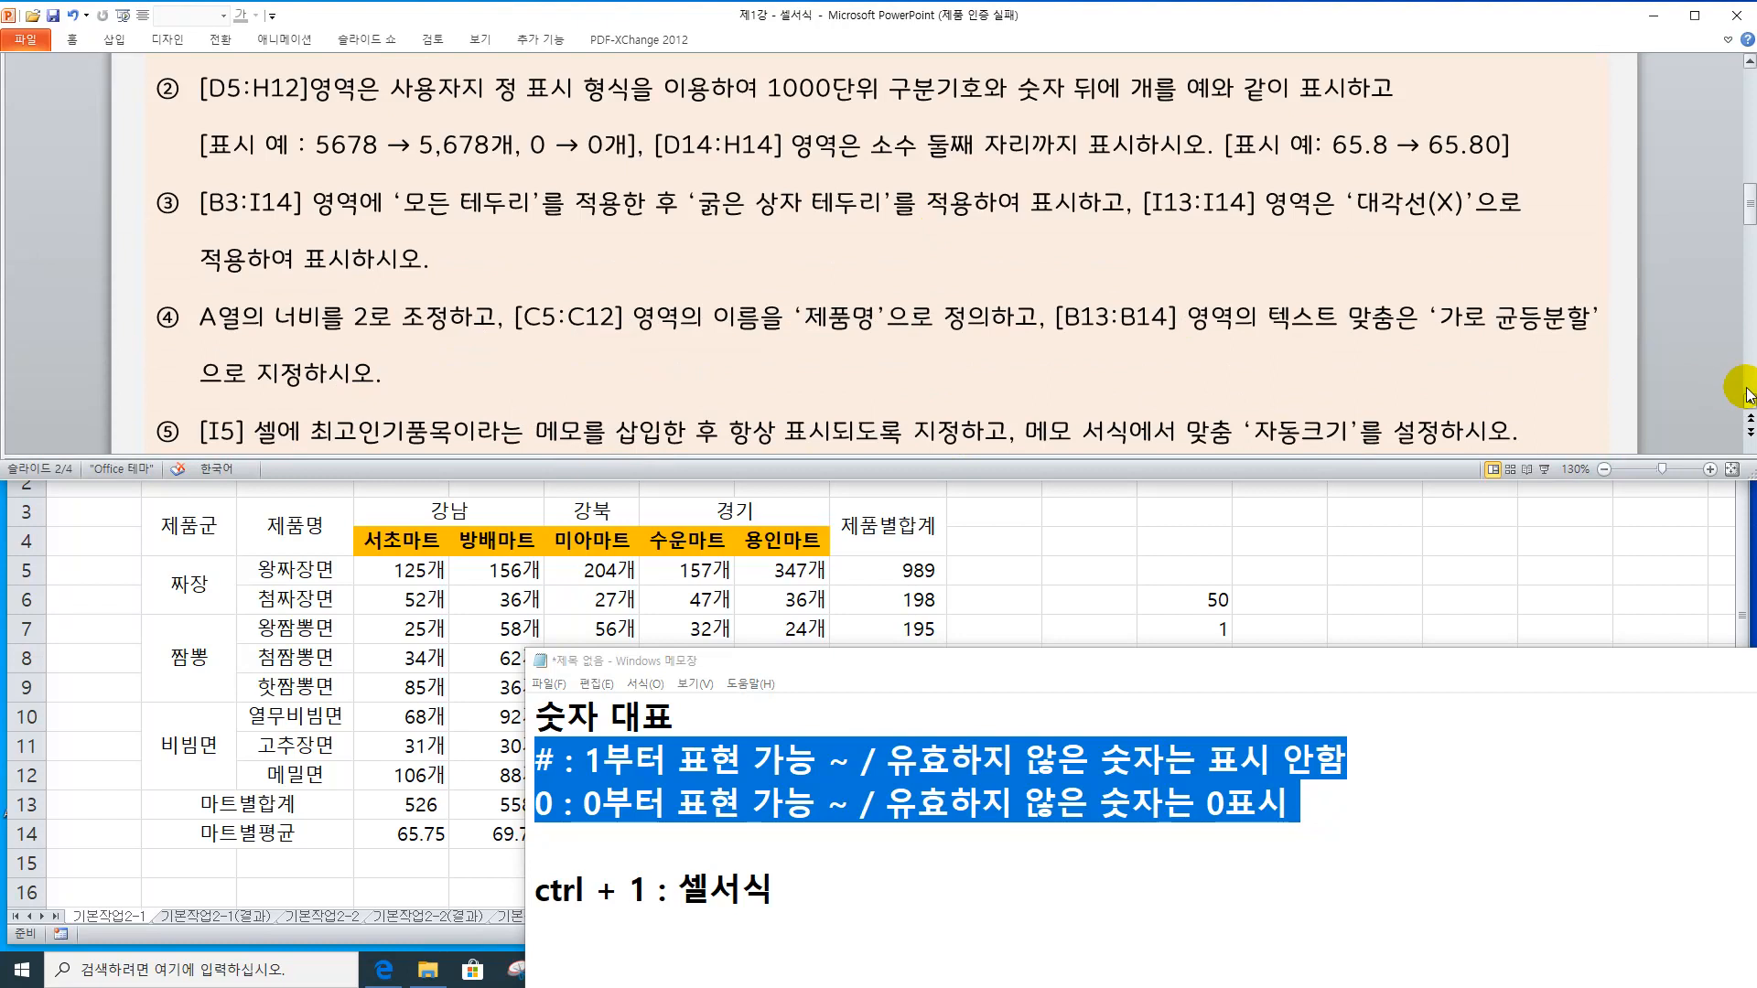
scroll(1748, 400, down, 3)
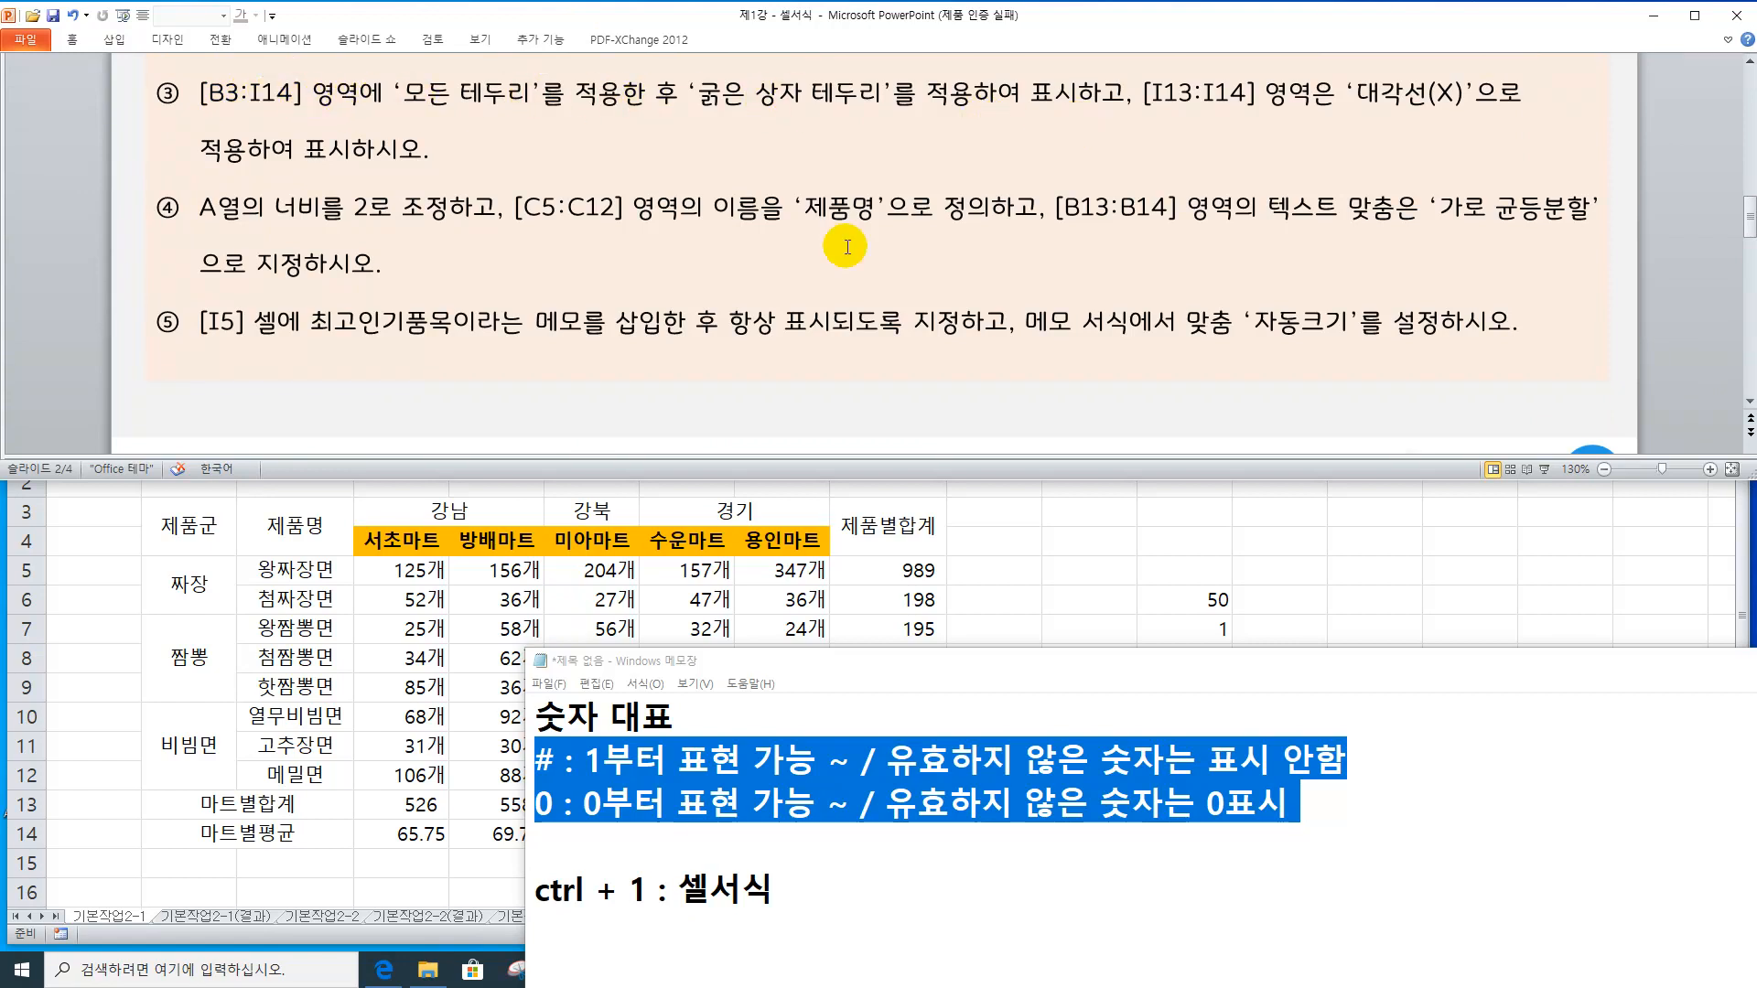
Return to Excel and apply 모든 테두리 (all borders) and 굵은 상자 테두리 (thick box border) to the table B3:I14
click(439, 628)
drag(187, 522, 865, 833)
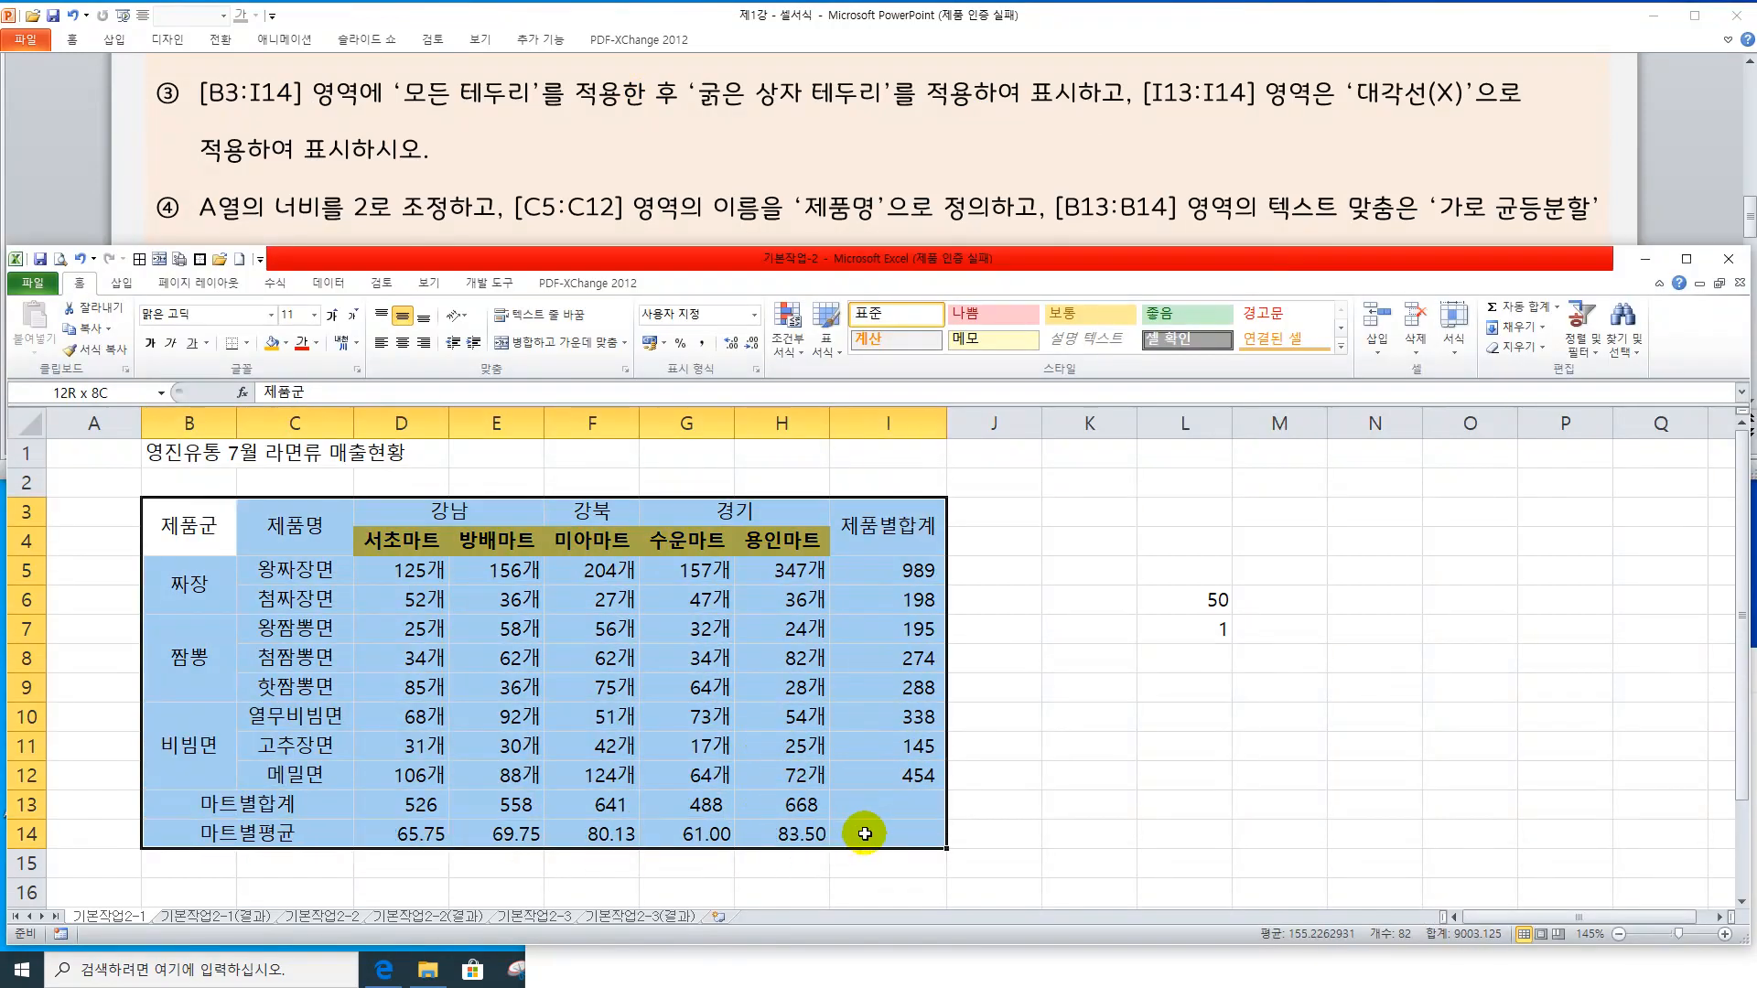
drag(221, 540, 870, 827)
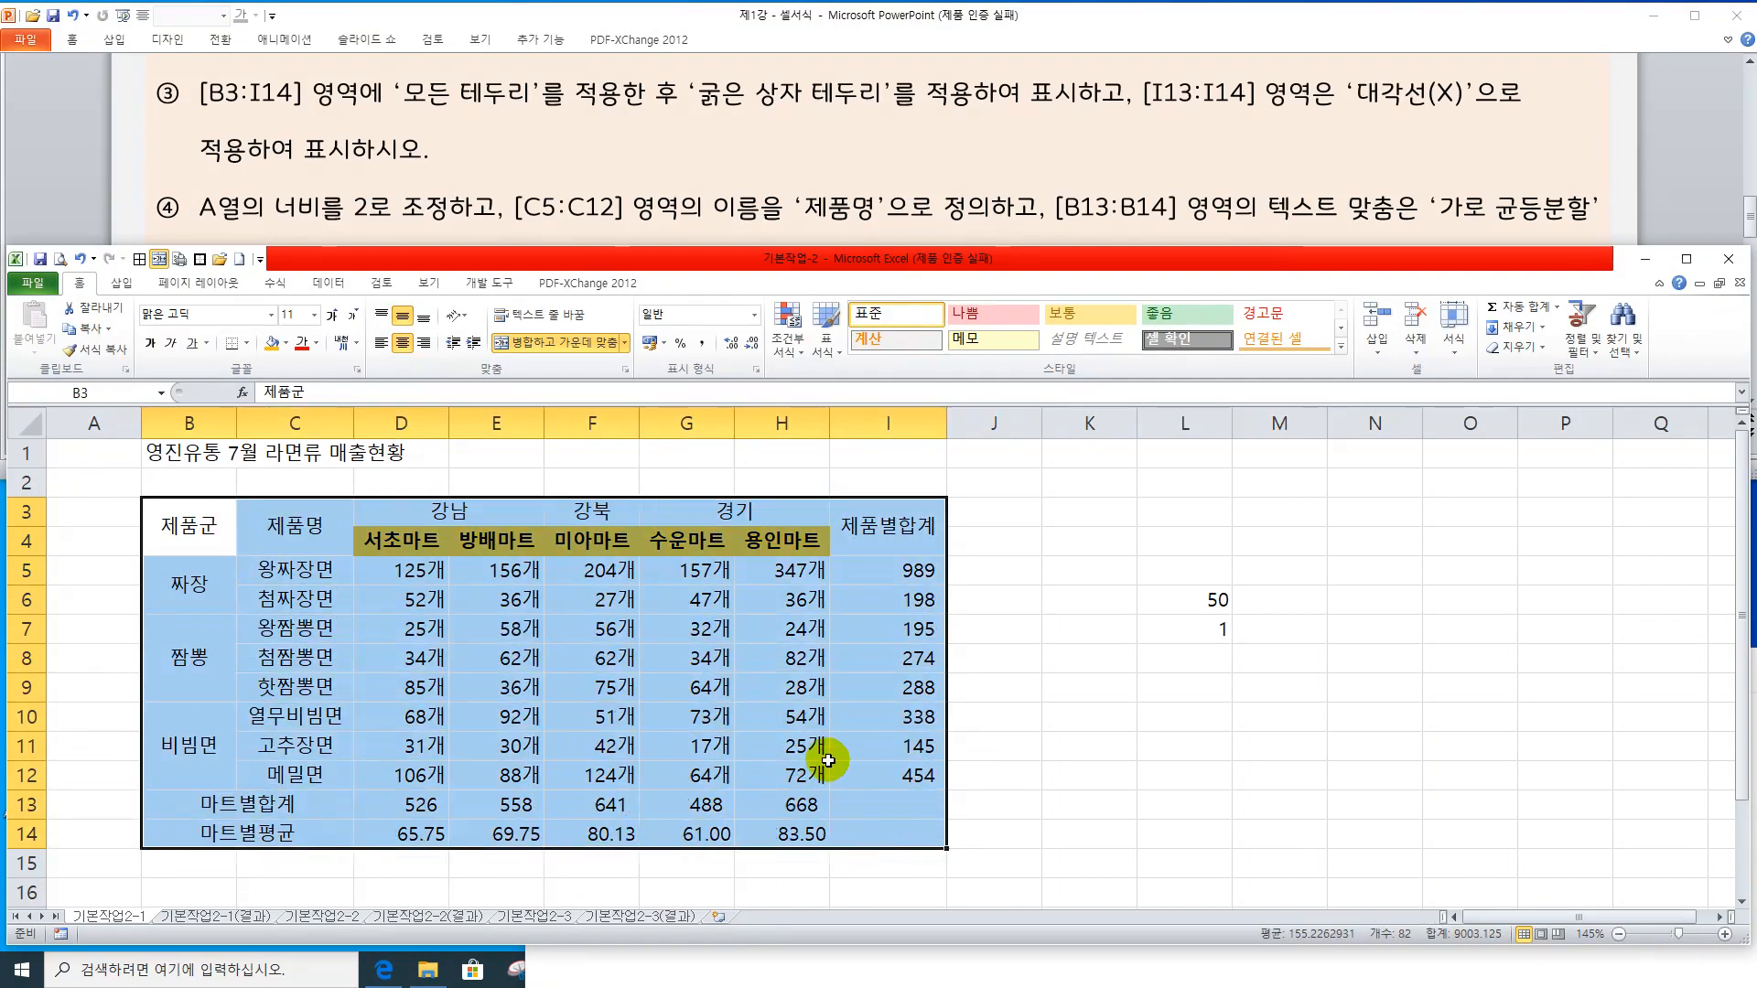
click(246, 349)
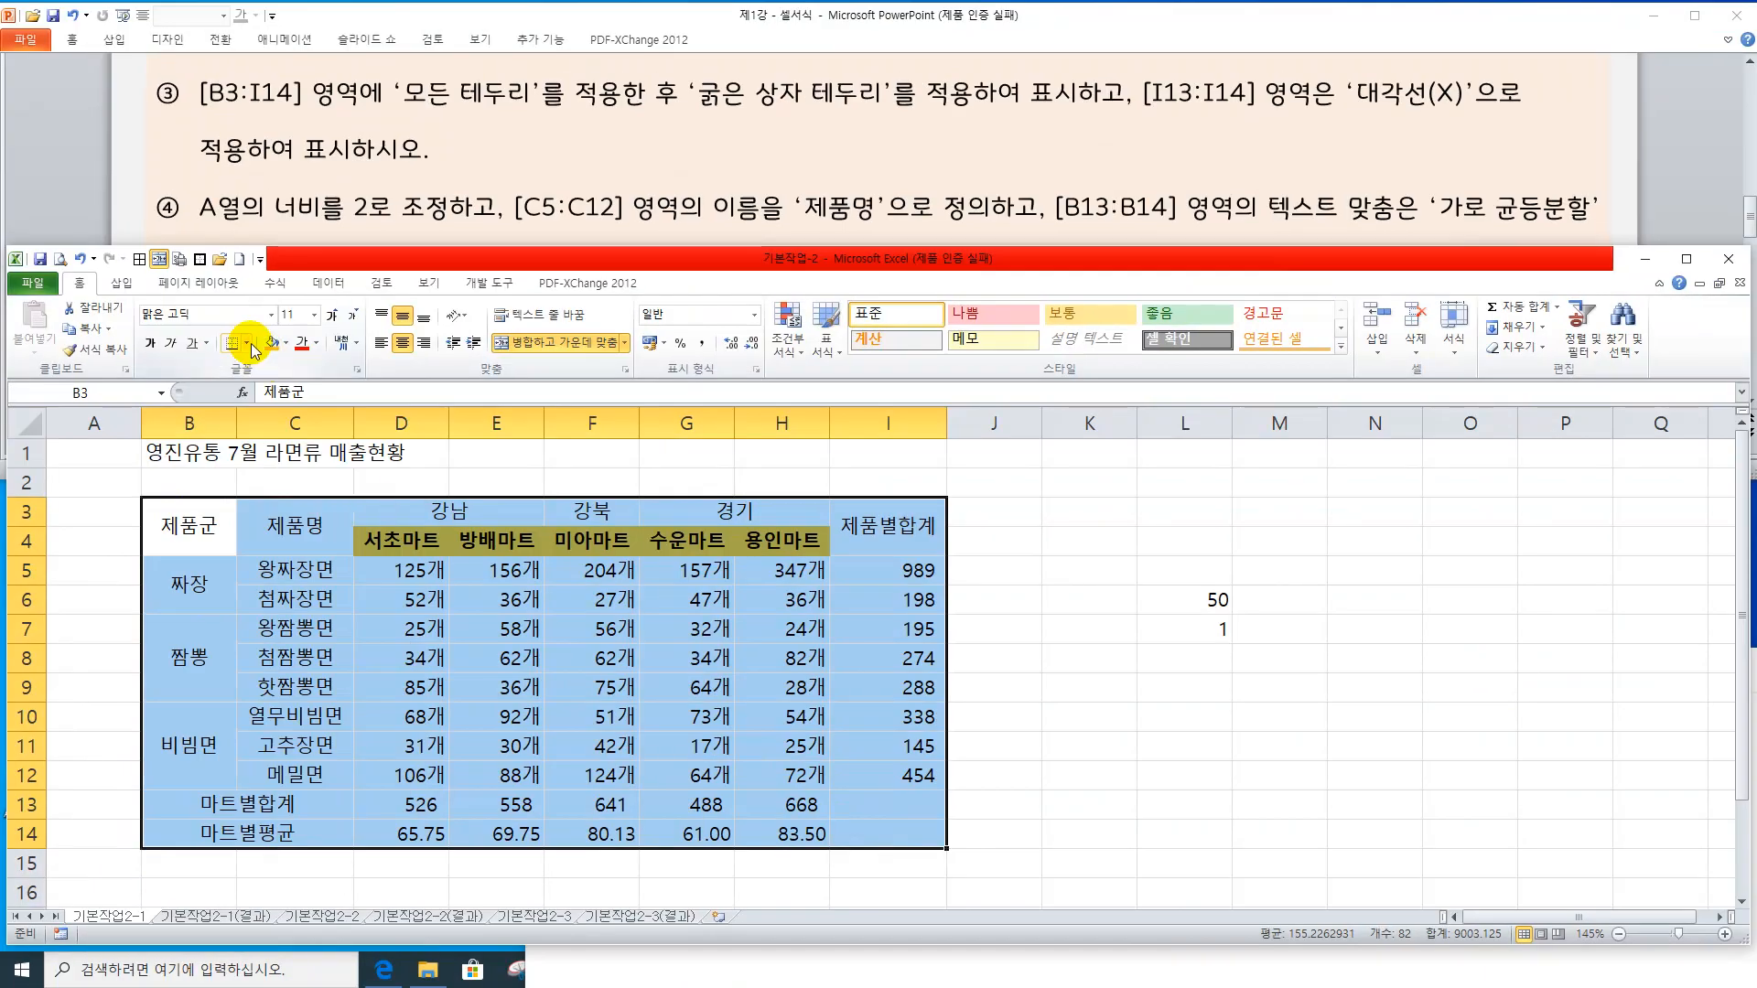
click(321, 338)
click(264, 499)
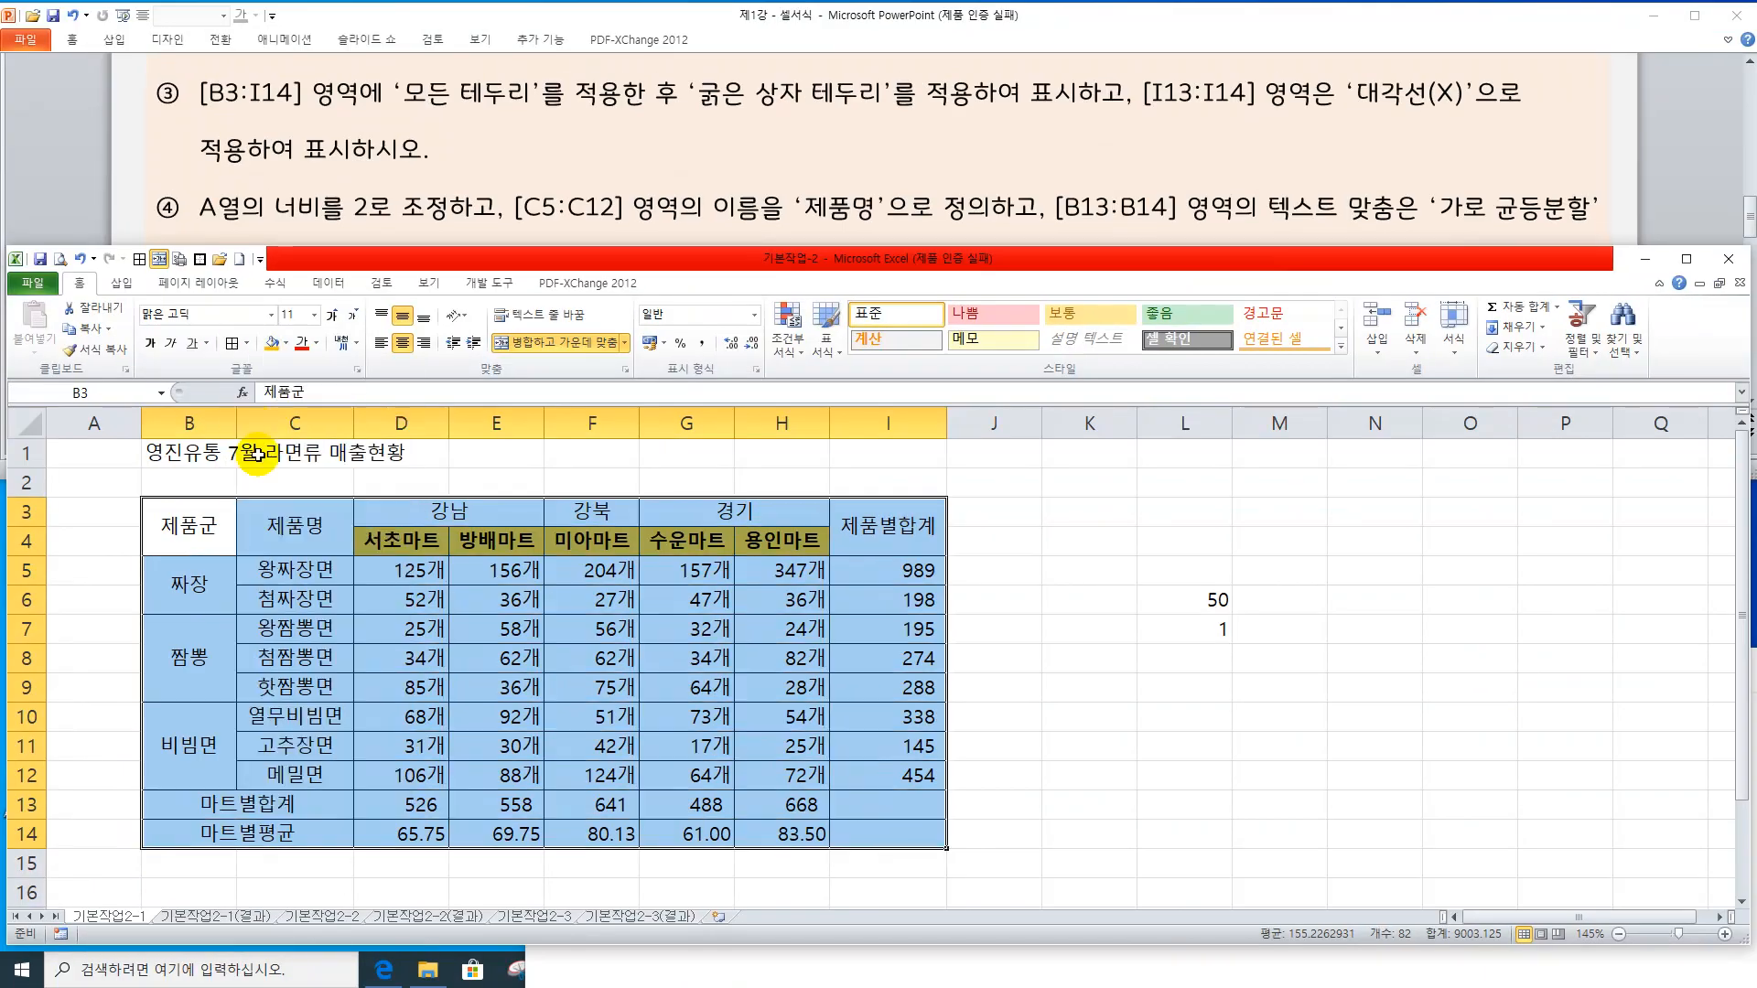
click(241, 344)
click(259, 540)
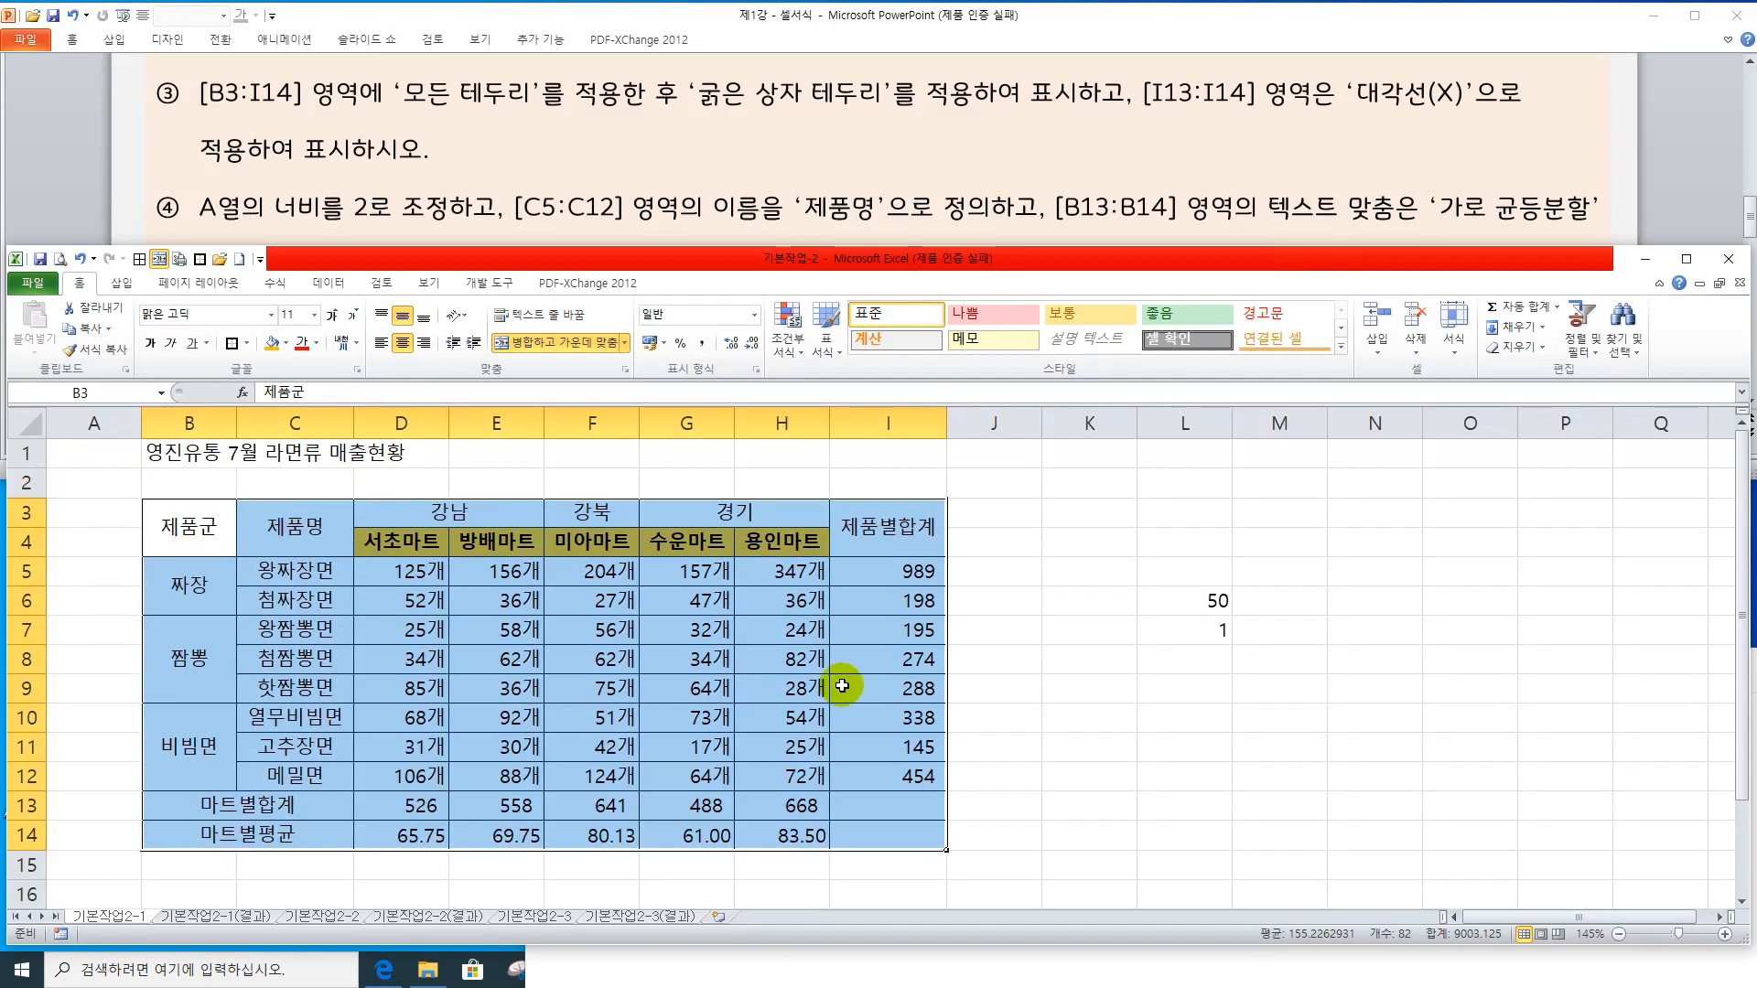
Clear the test values in cells L6:L7
click(1115, 719)
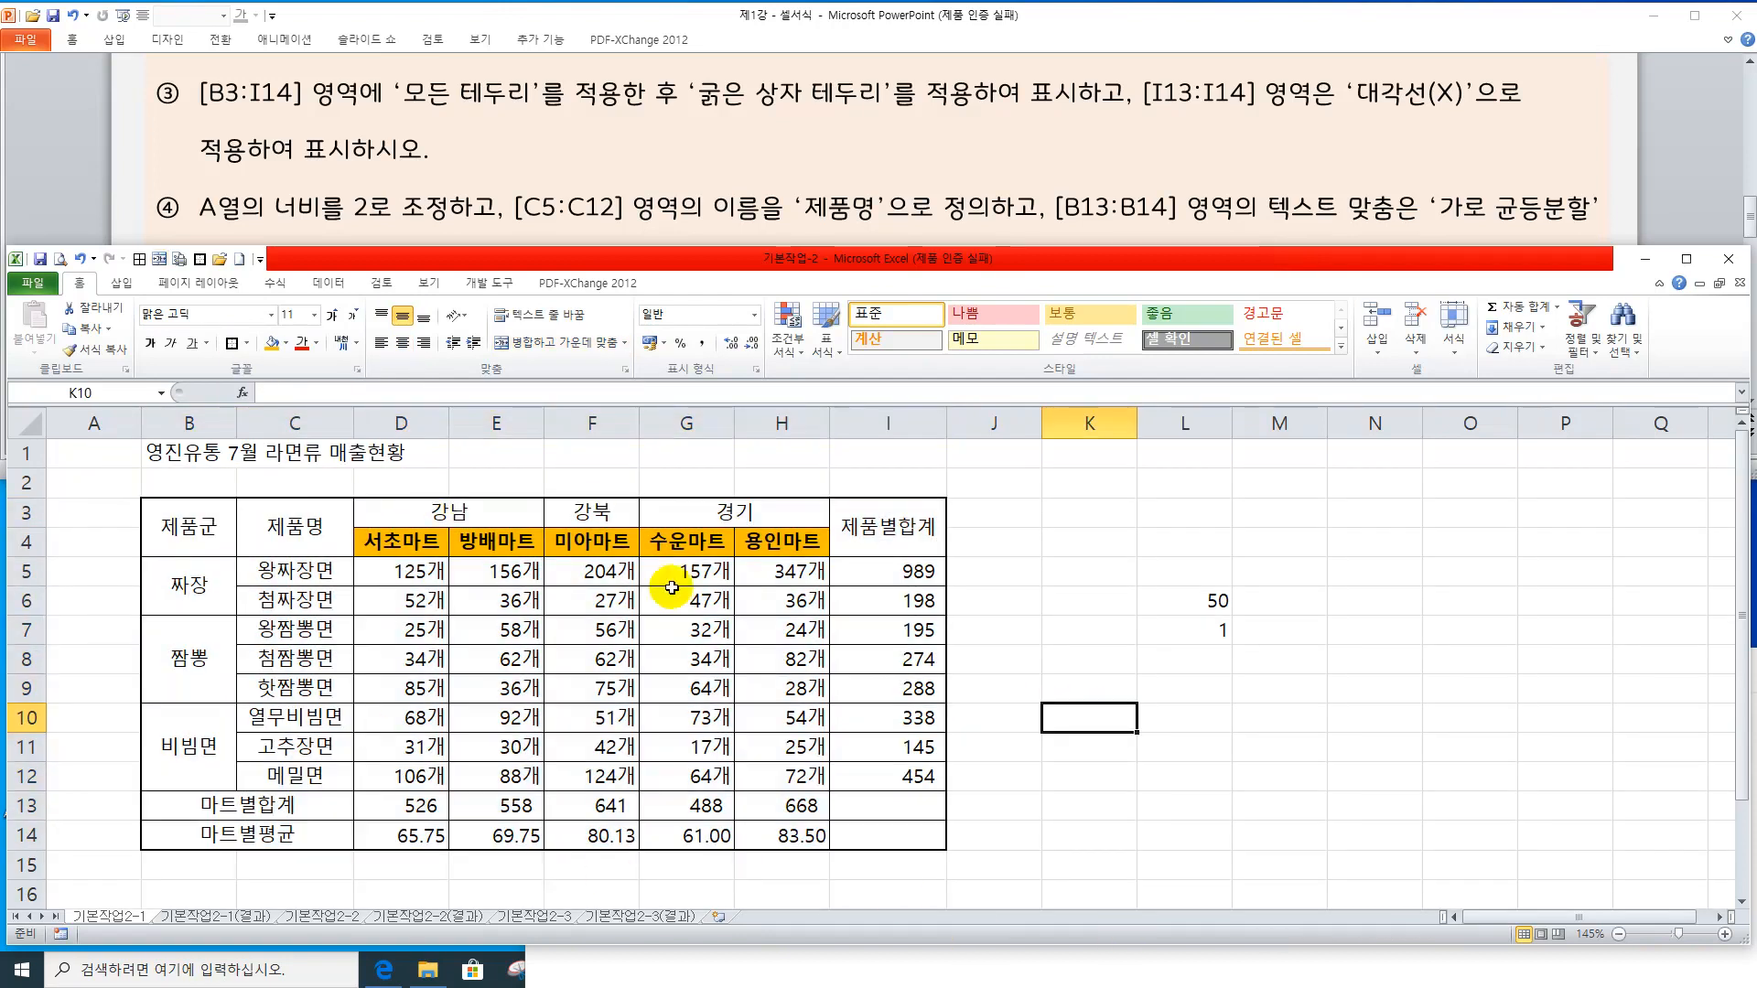
drag(1169, 592, 1193, 622)
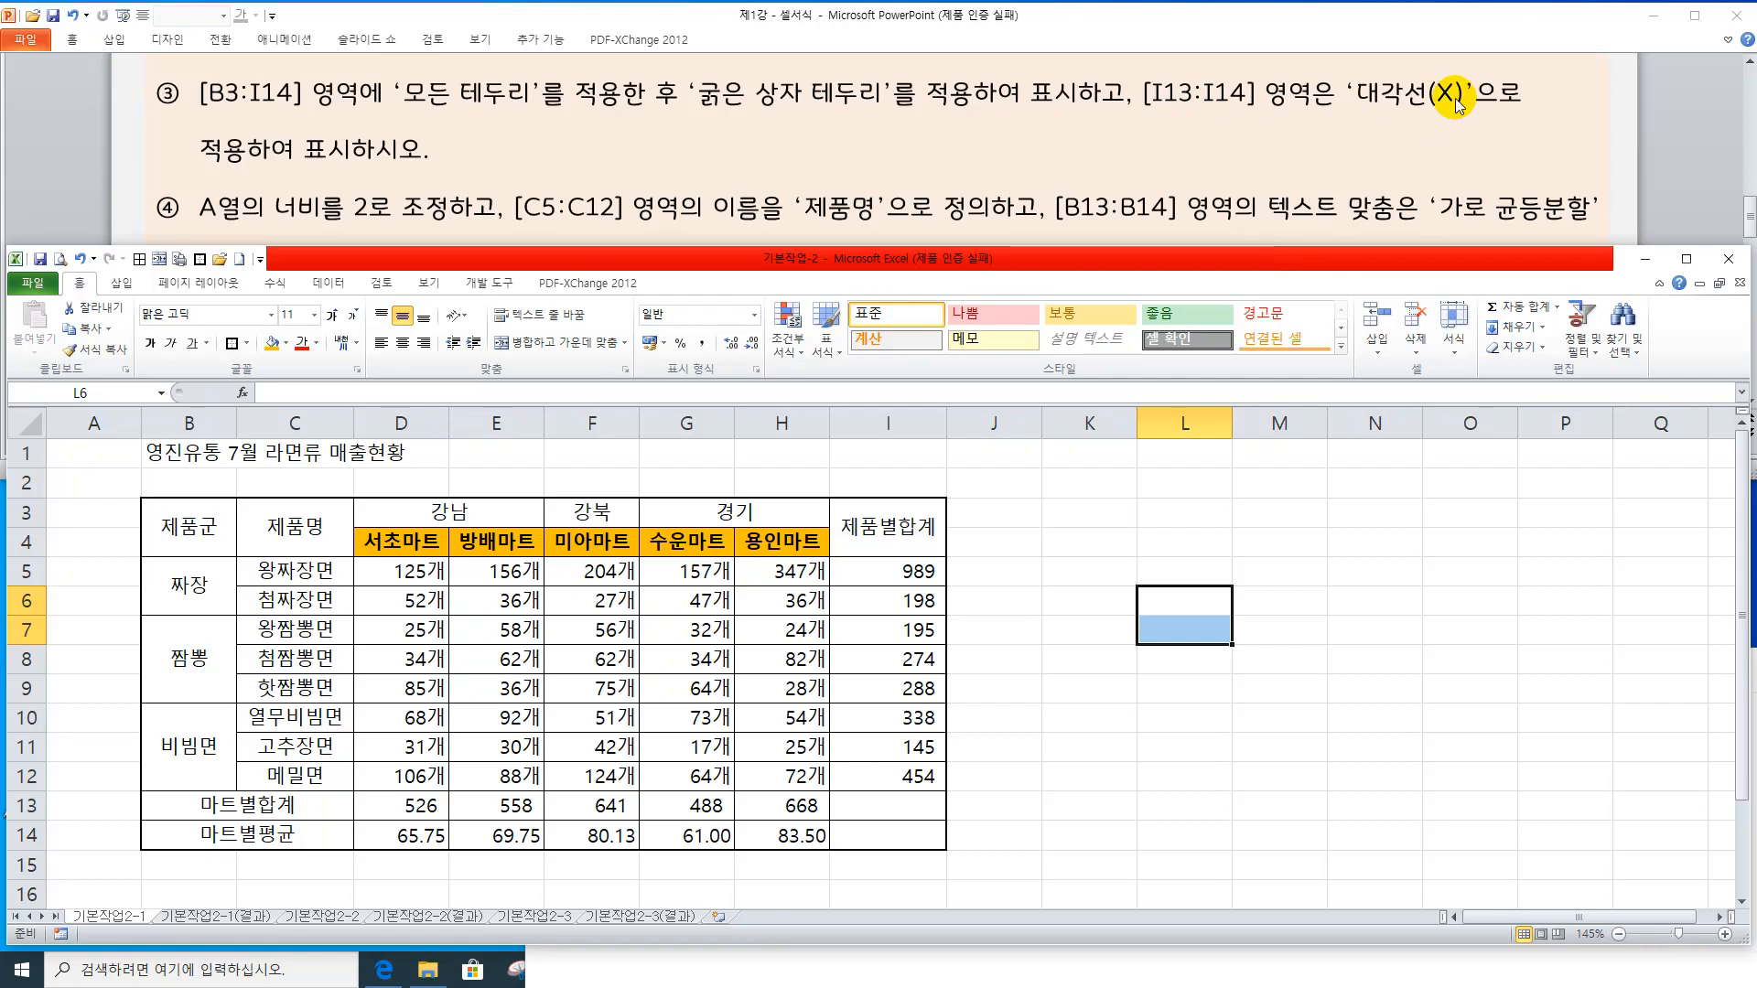
click(245, 344)
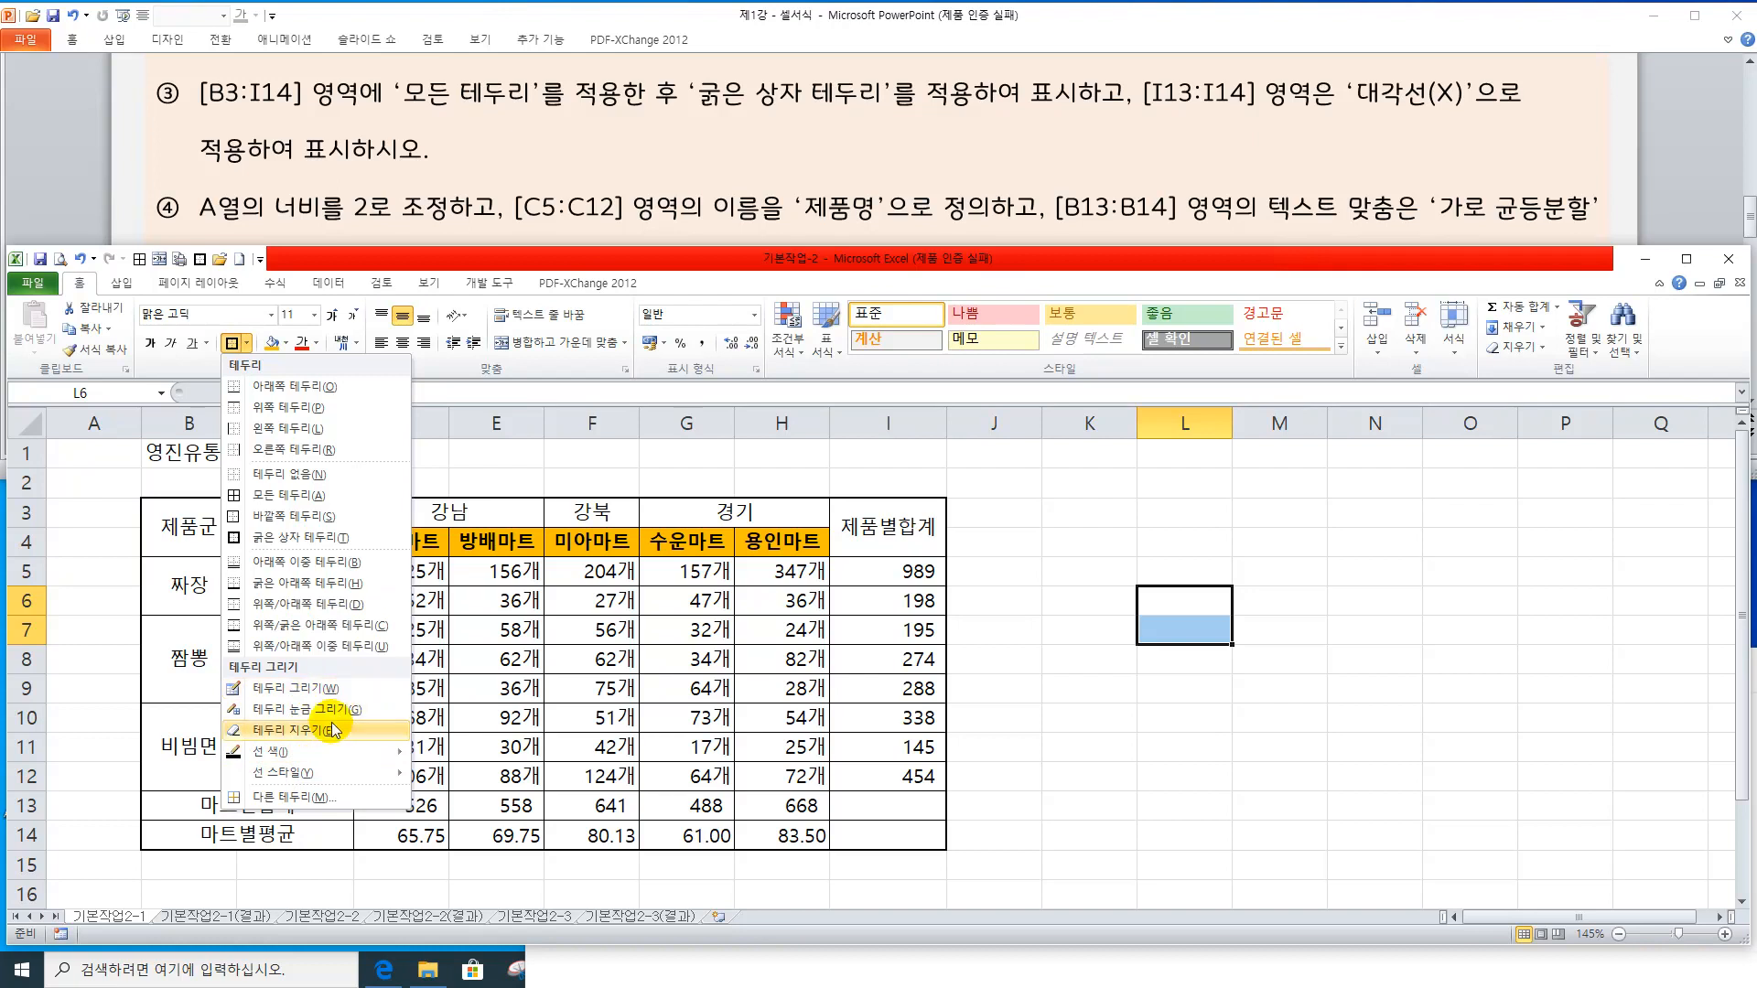
mouse_move(339, 776)
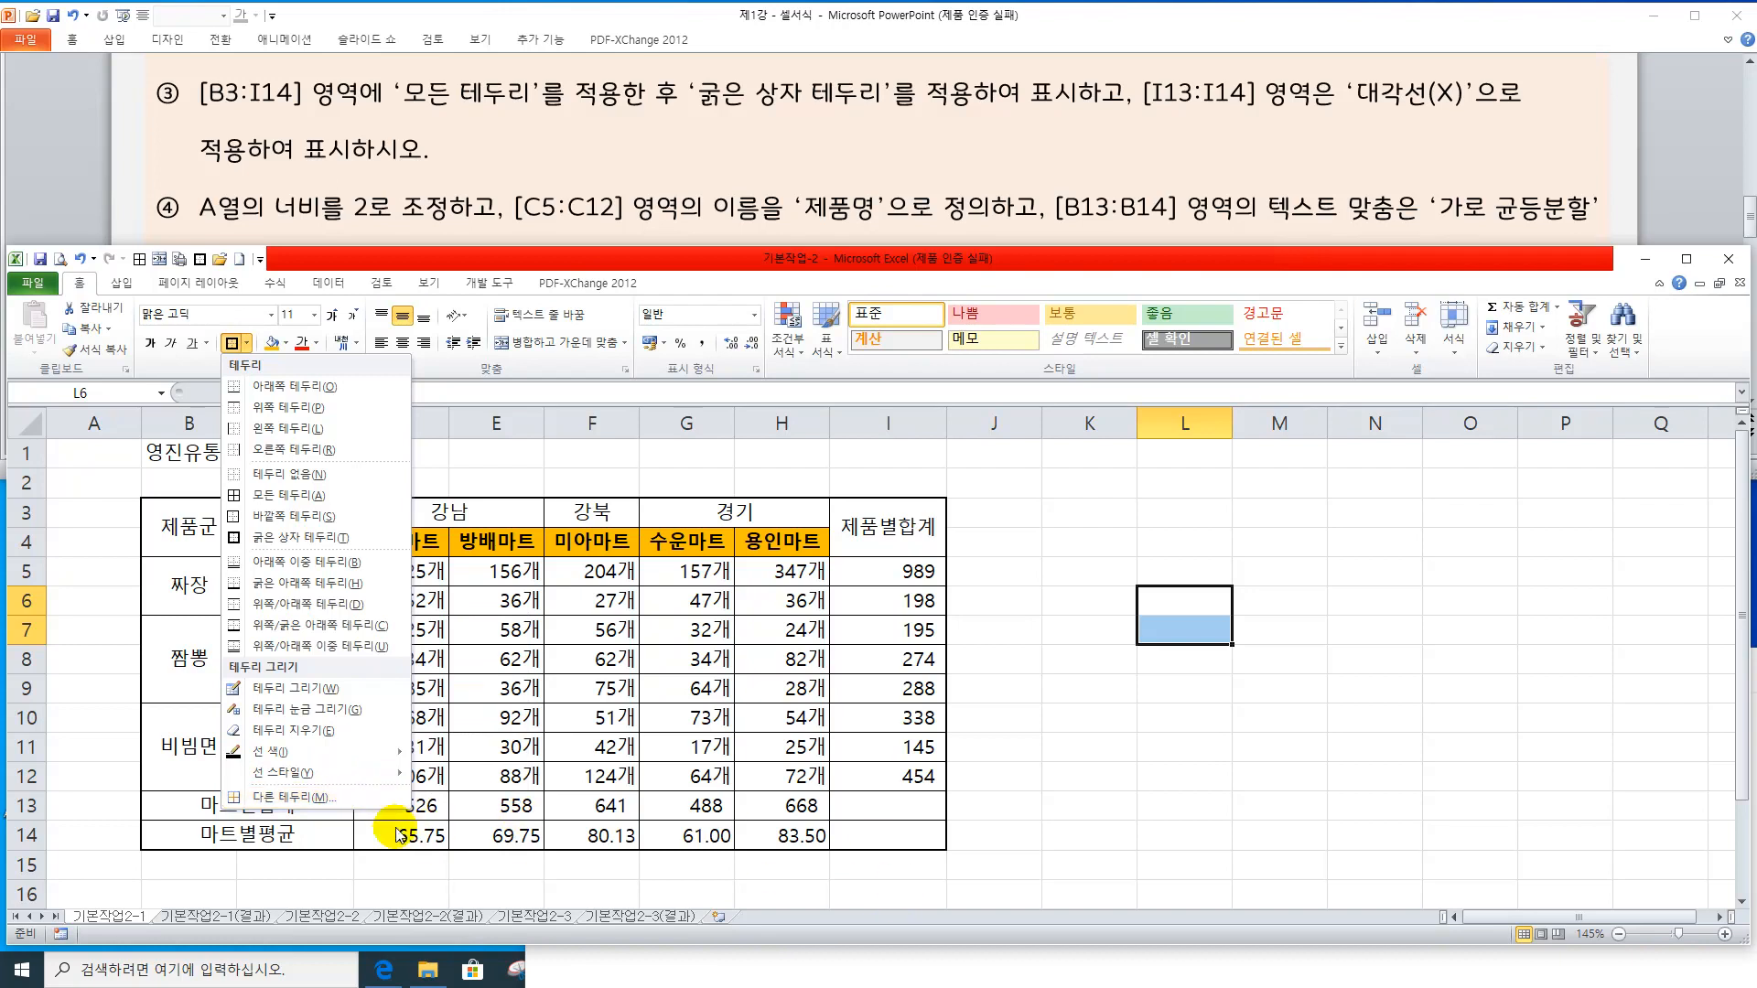
click(384, 797)
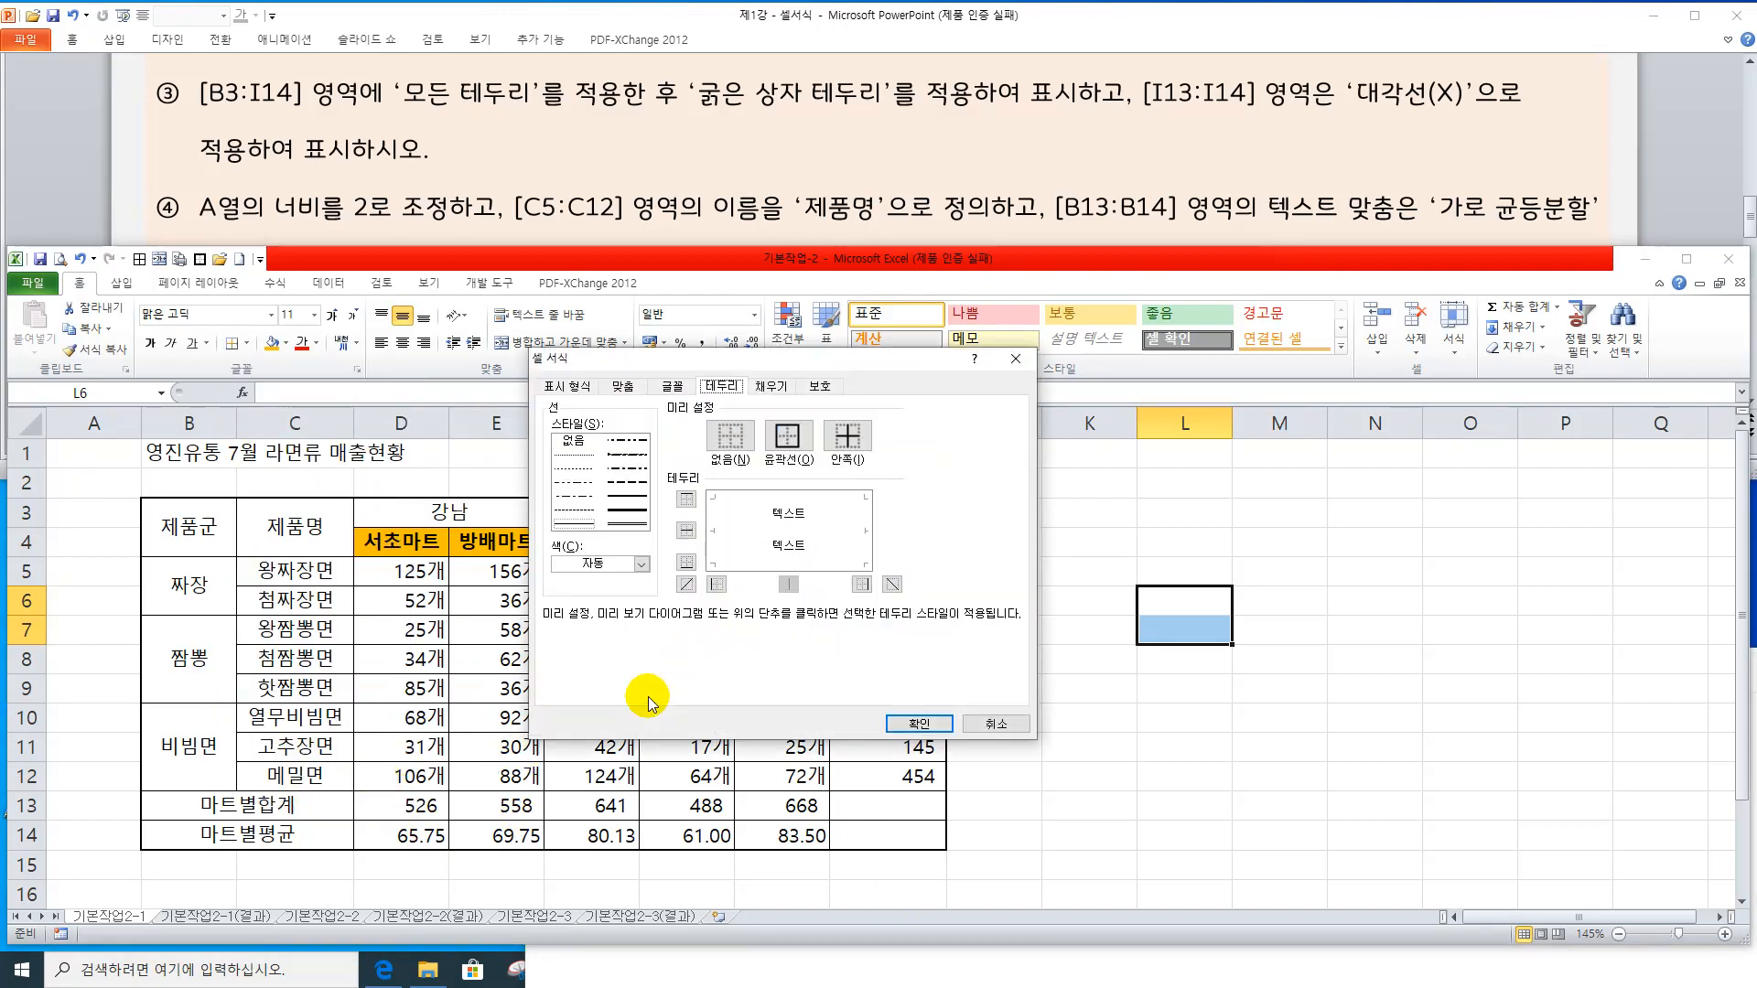
click(973, 725)
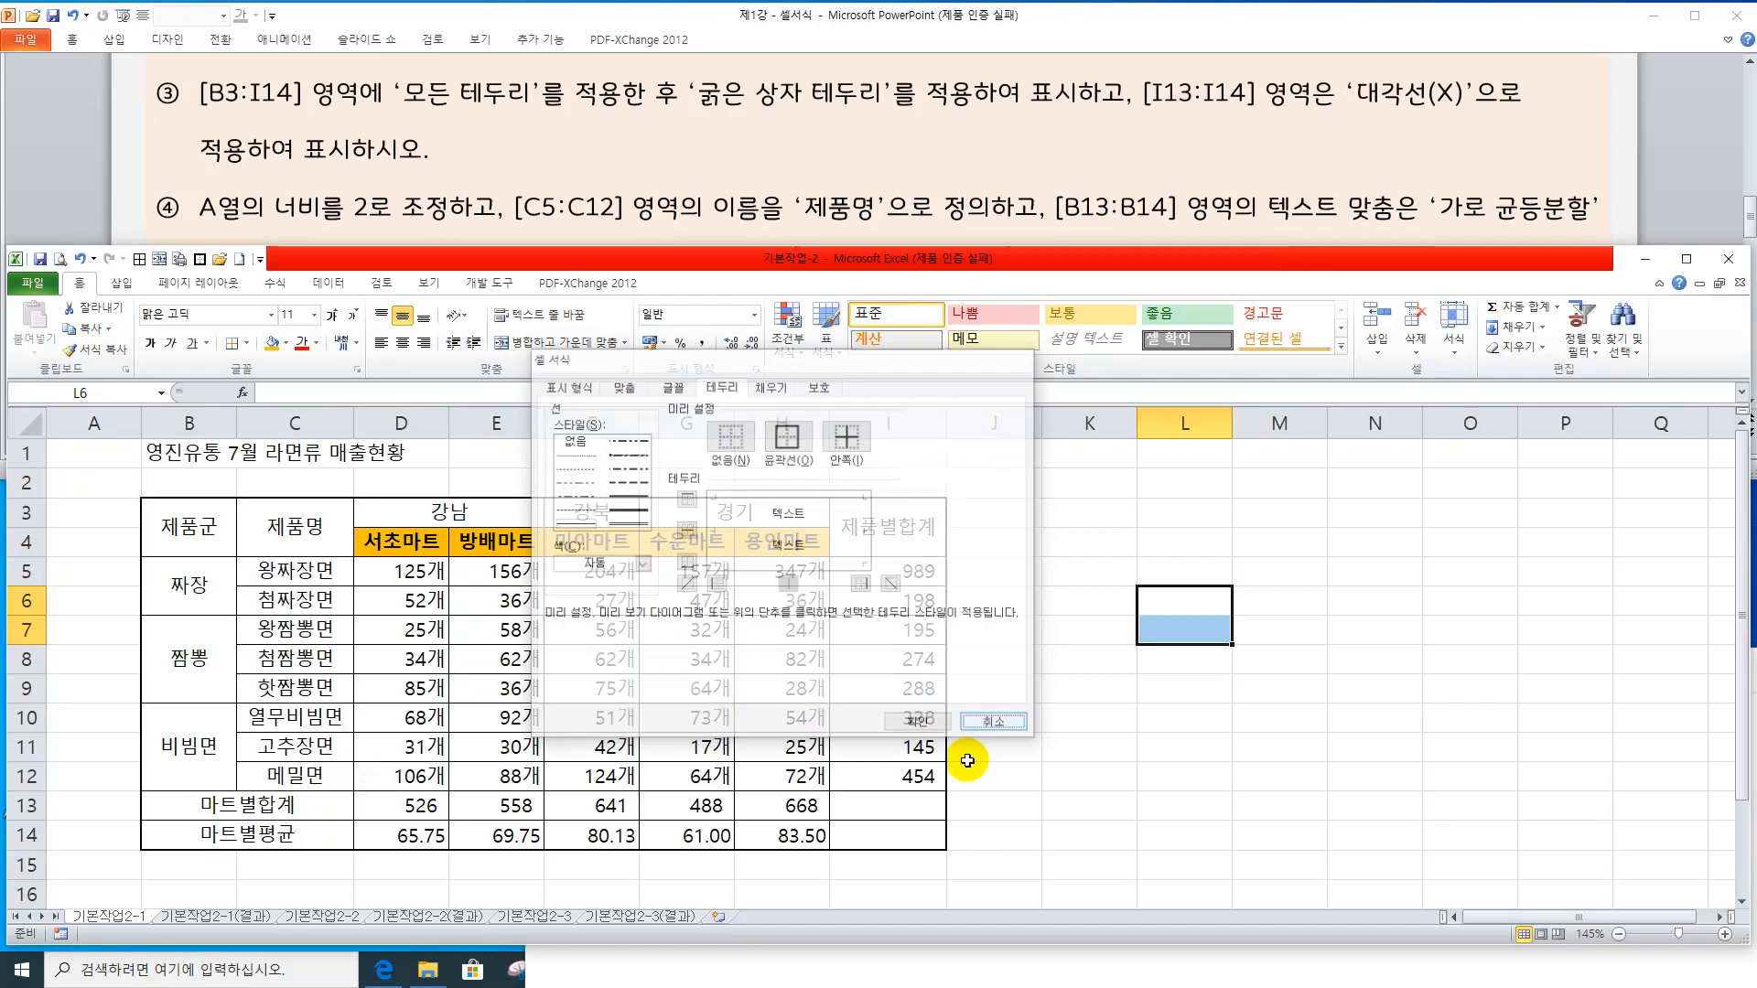
Add both diagonal borders to the empty cells I13:I14 so each is crossed with an X
drag(914, 805, 919, 829)
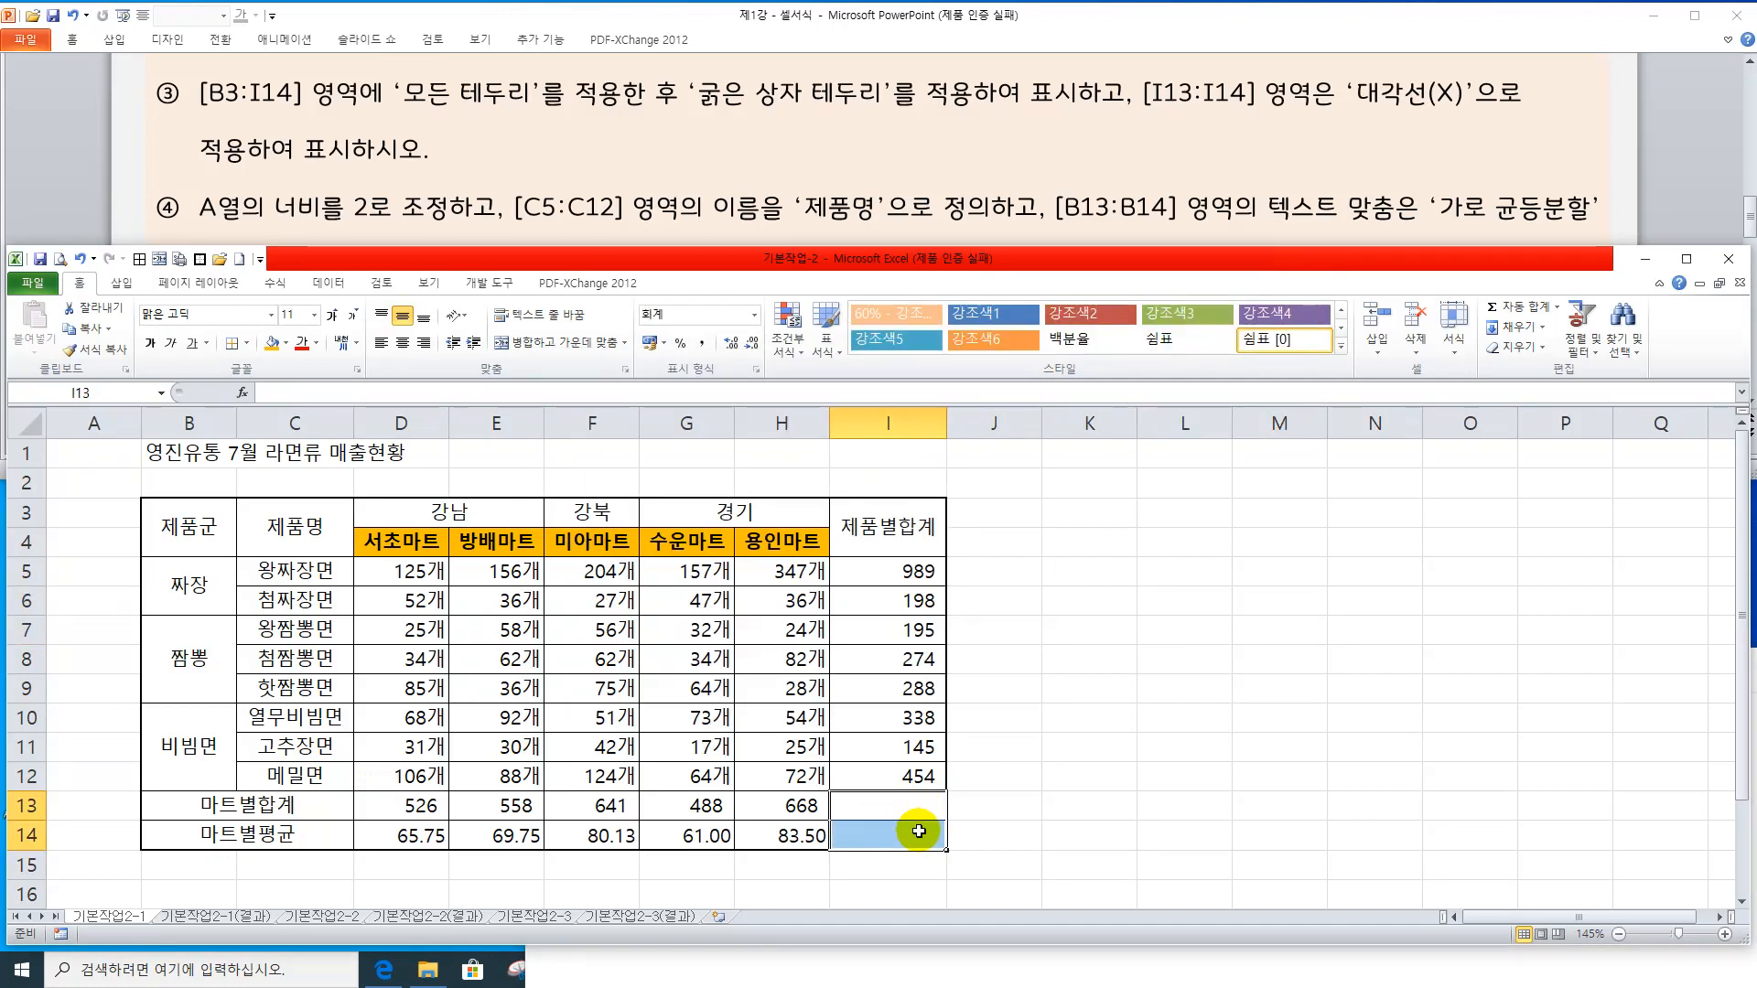
key(ctrl+1)
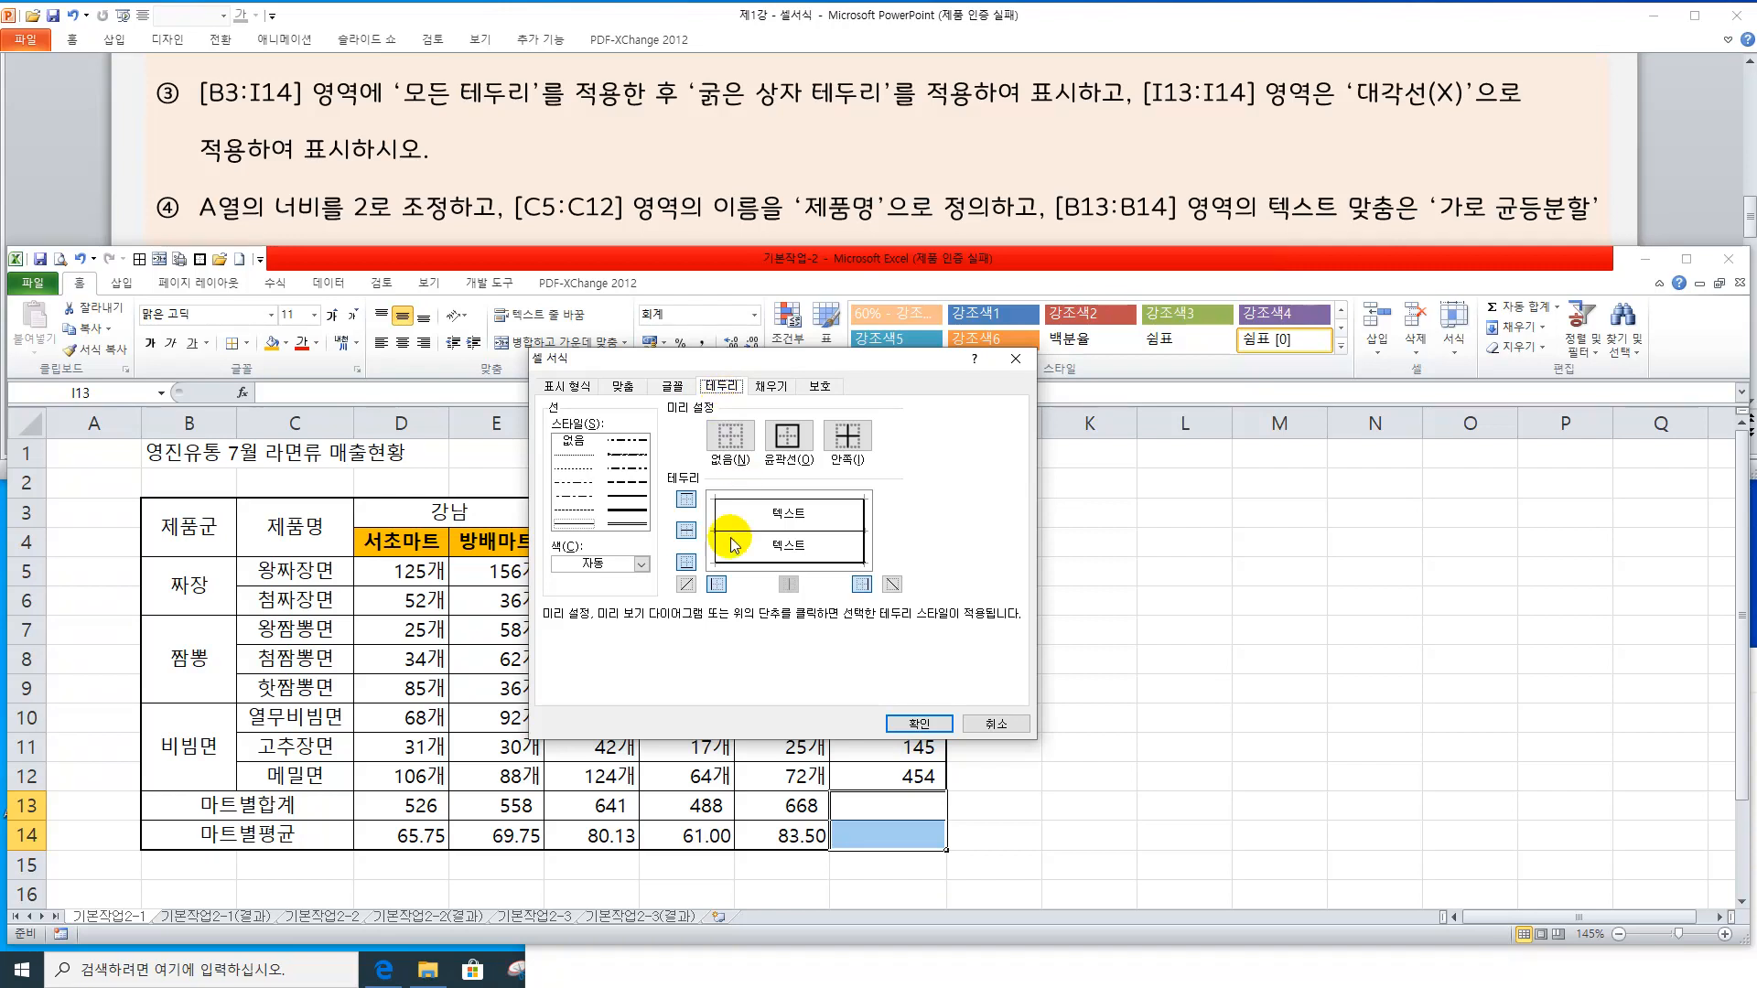
click(687, 584)
click(891, 584)
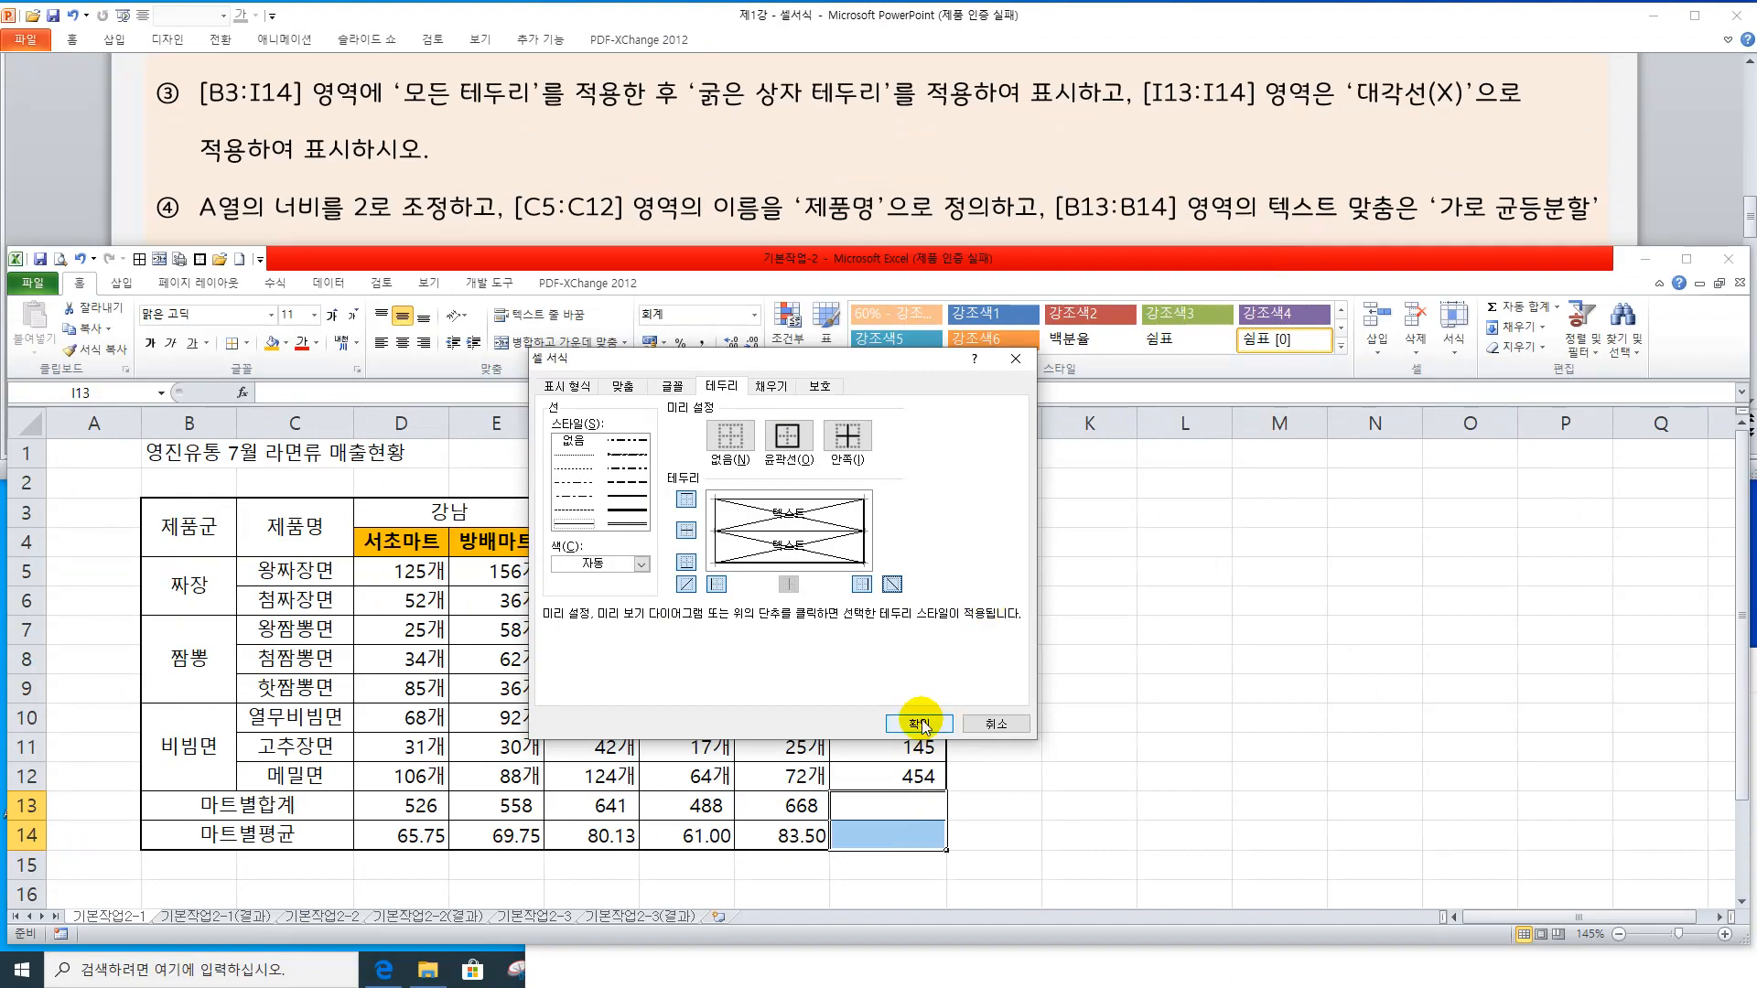
click(977, 889)
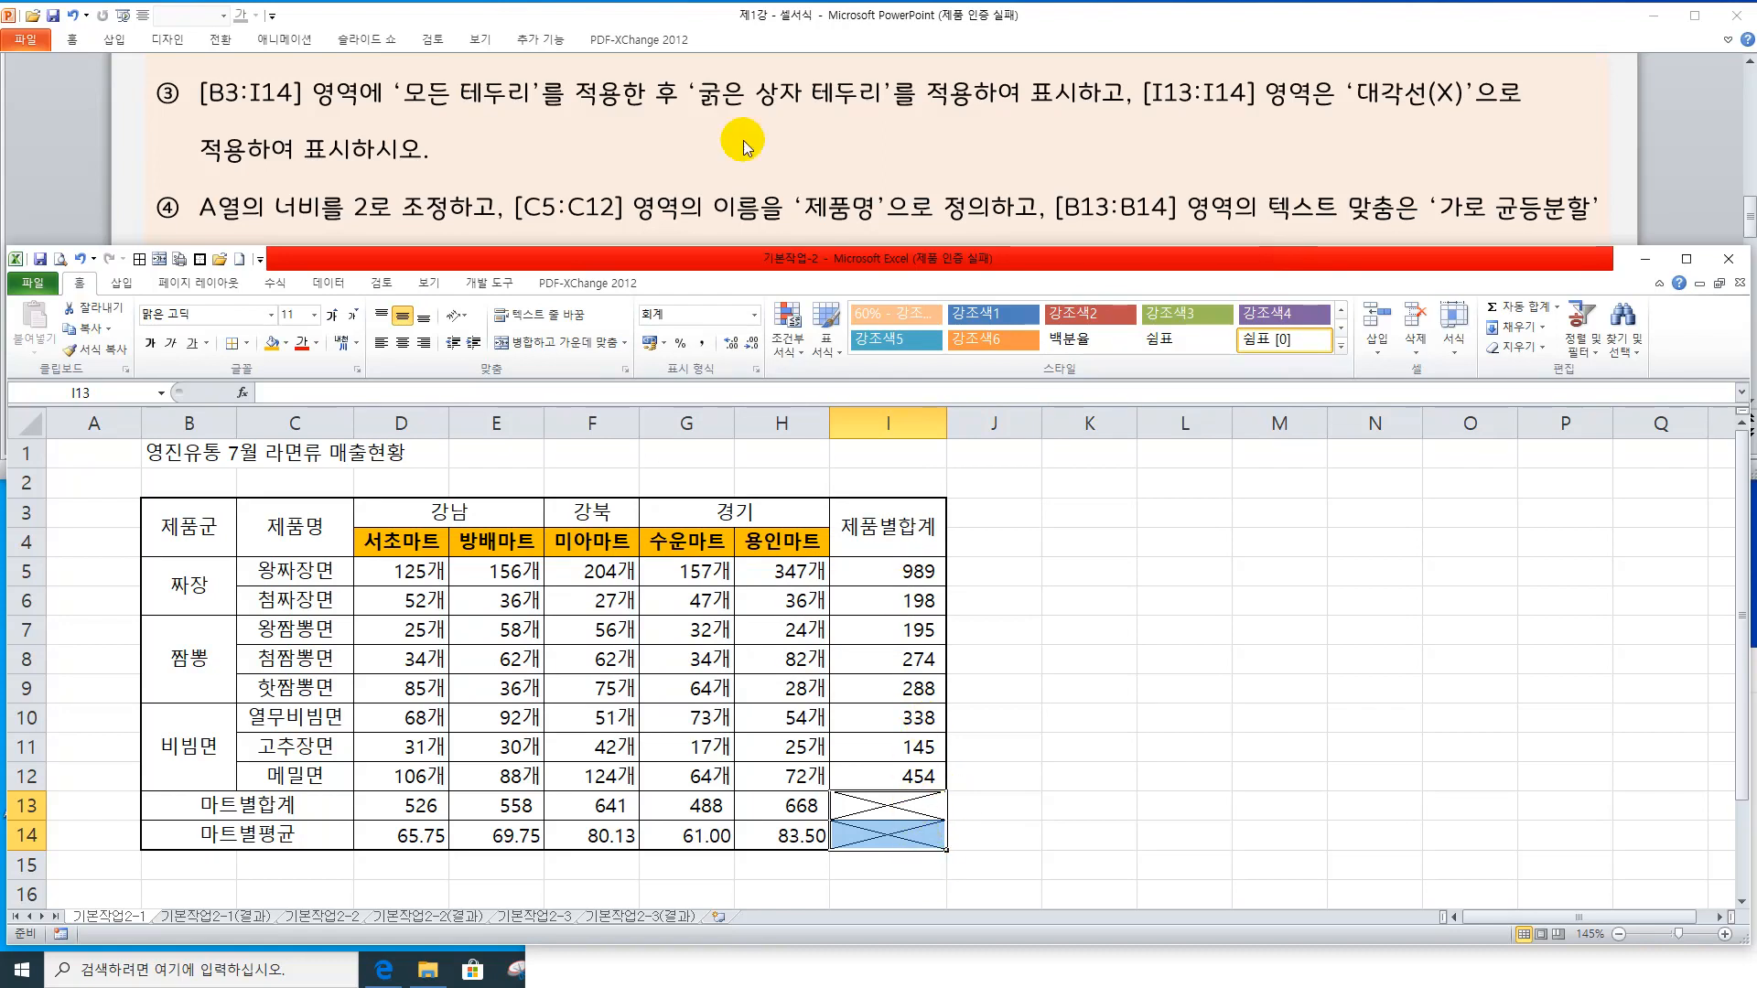
Switch to PowerPoint to read instructions ④ and ⑤, and return to the Excel sheet
click(1425, 171)
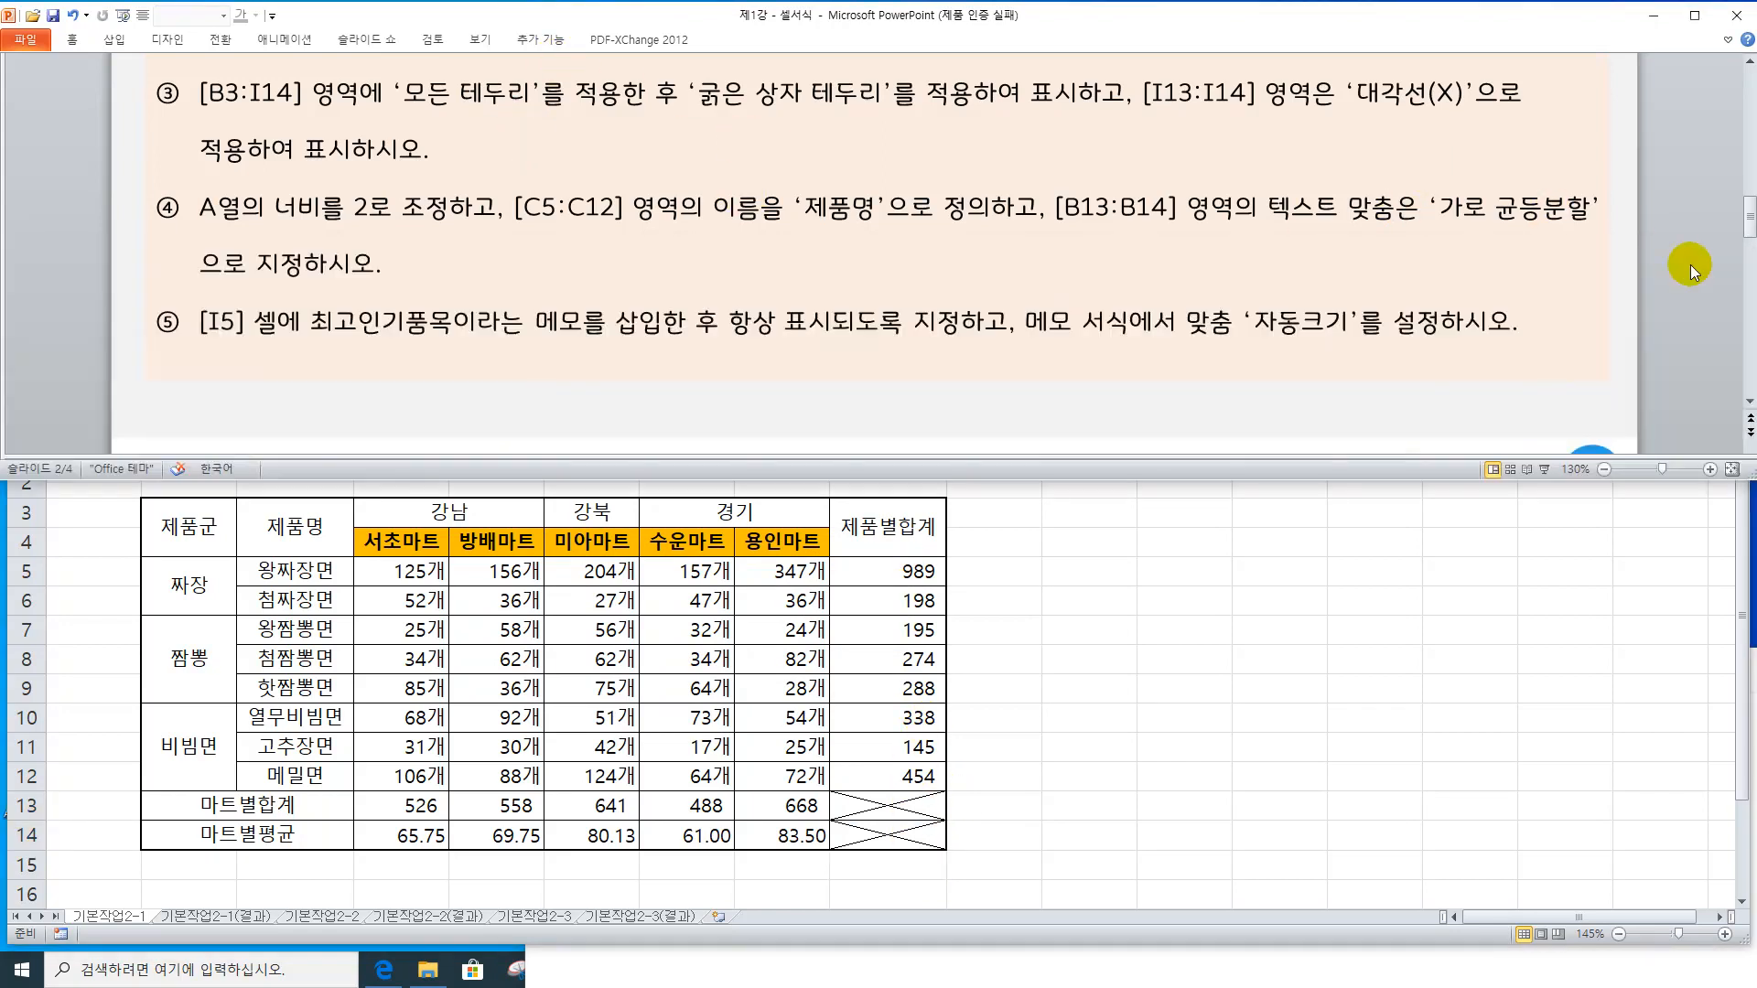
click(1748, 402)
click(1749, 403)
click(1749, 402)
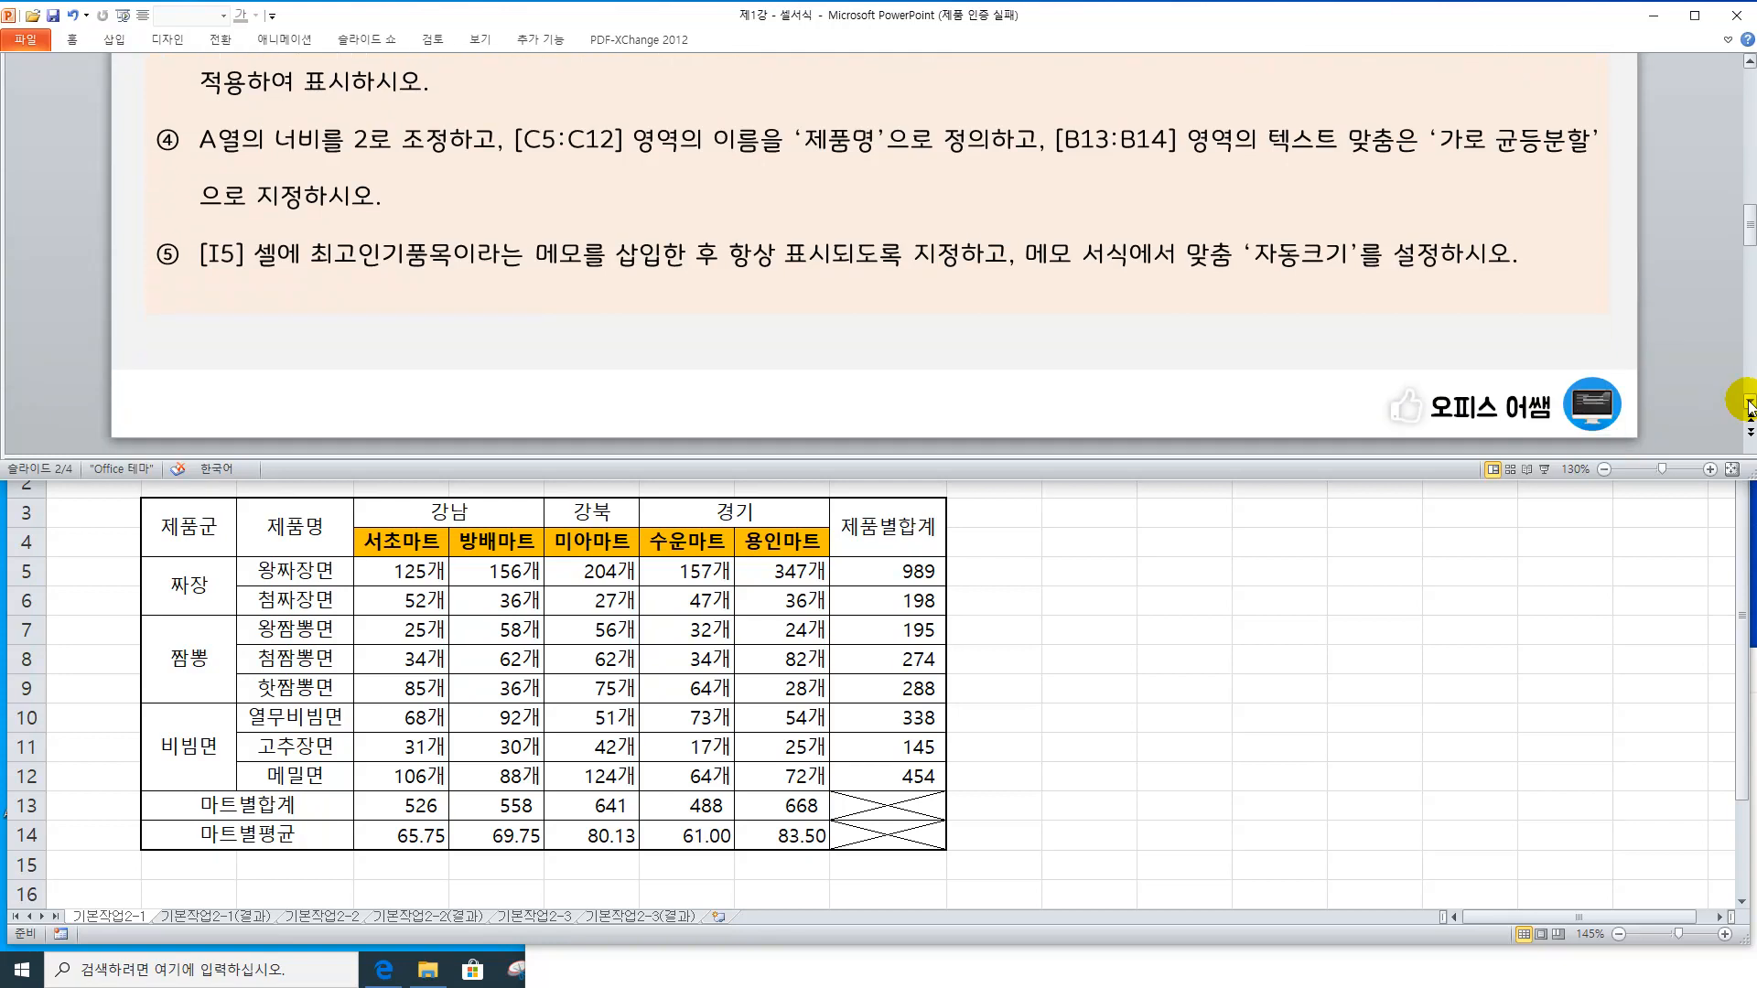
click(791, 651)
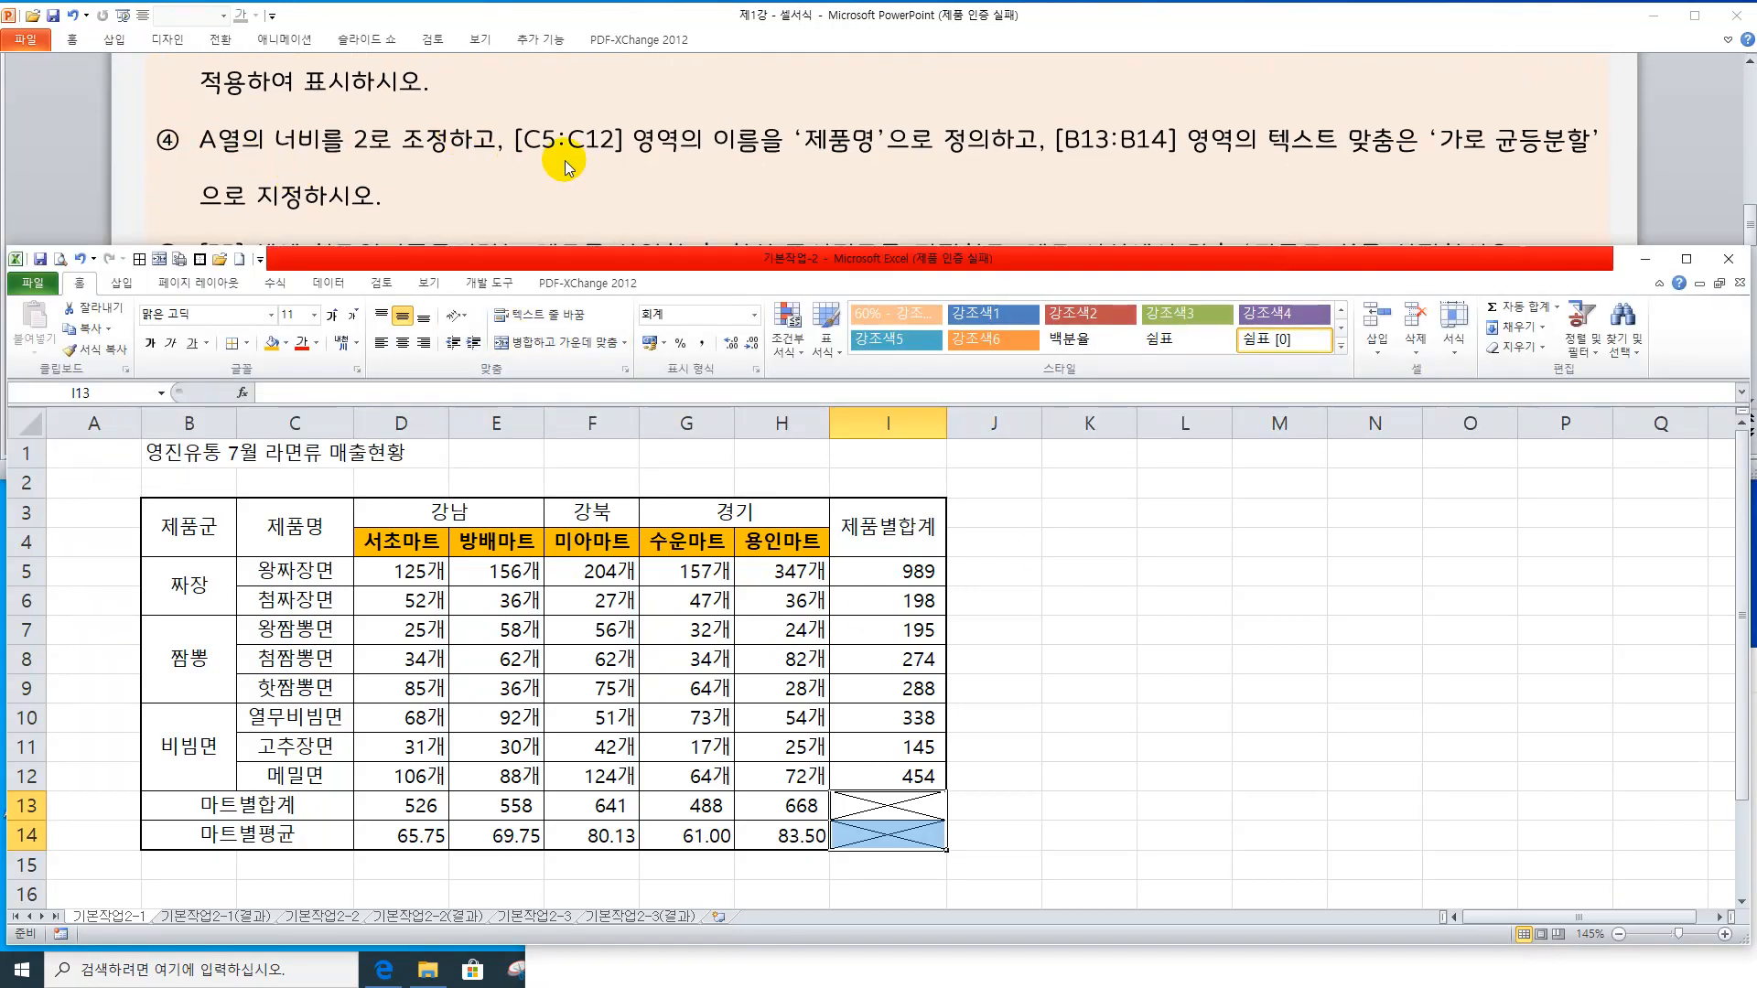
click(342, 573)
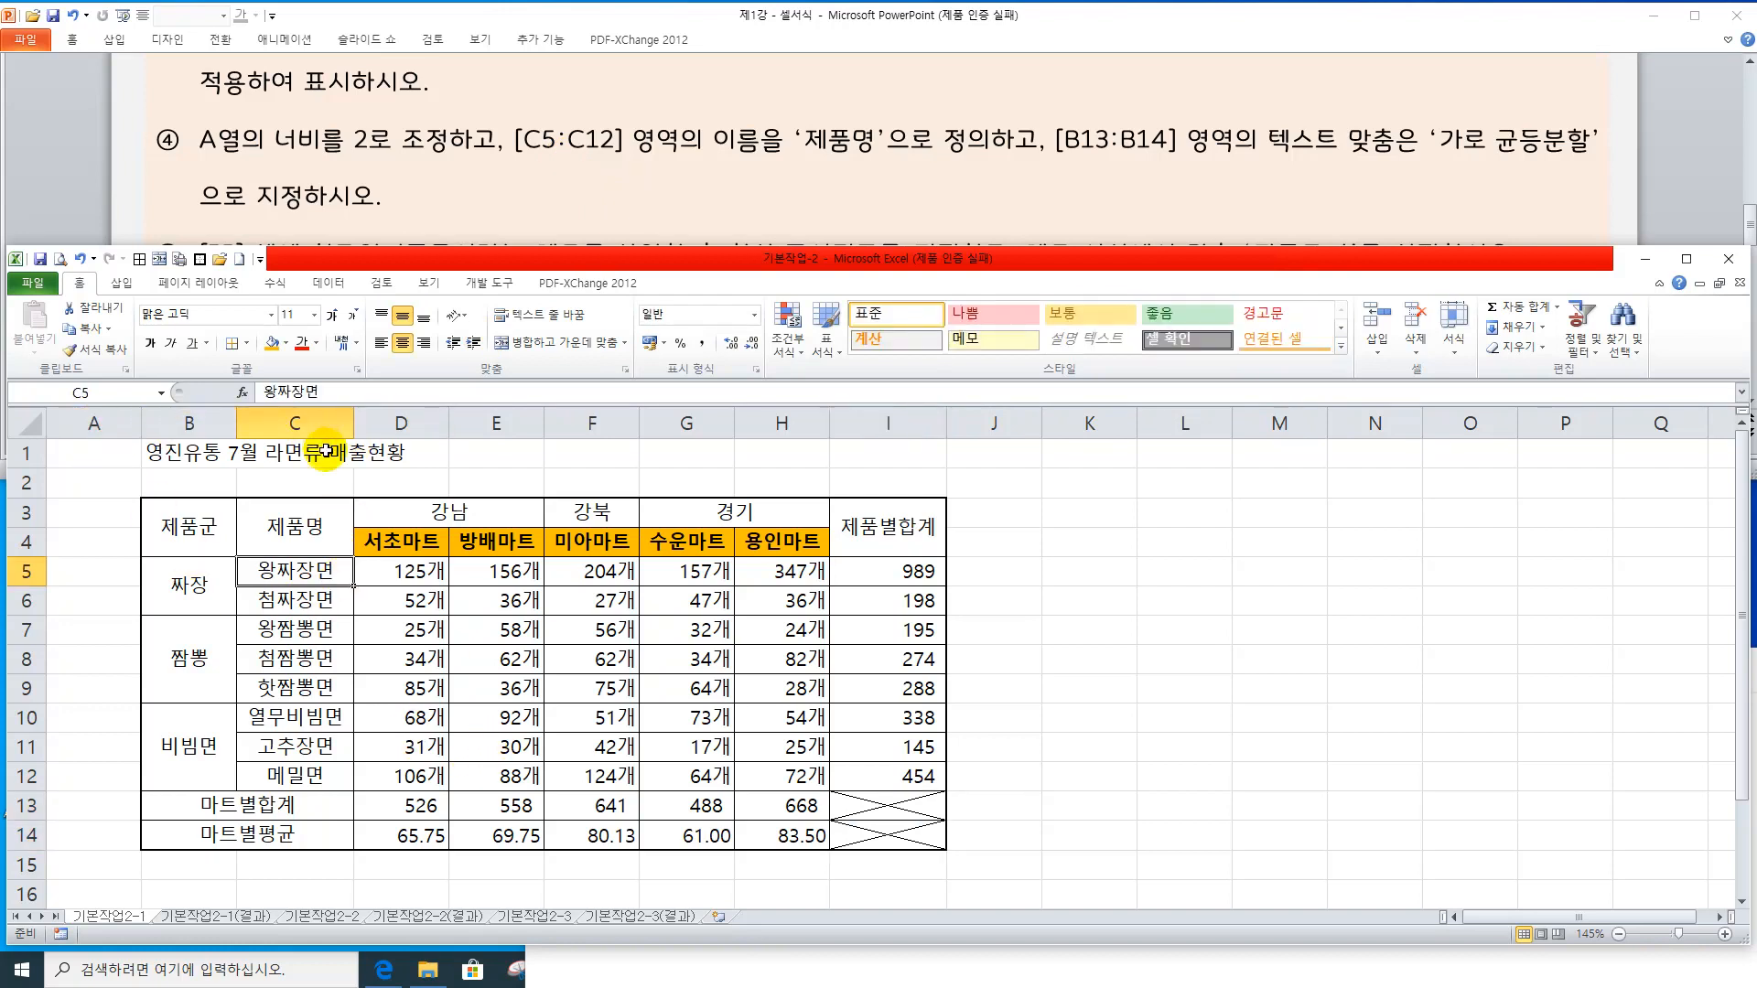
Set the width of column A to 2
click(92, 424)
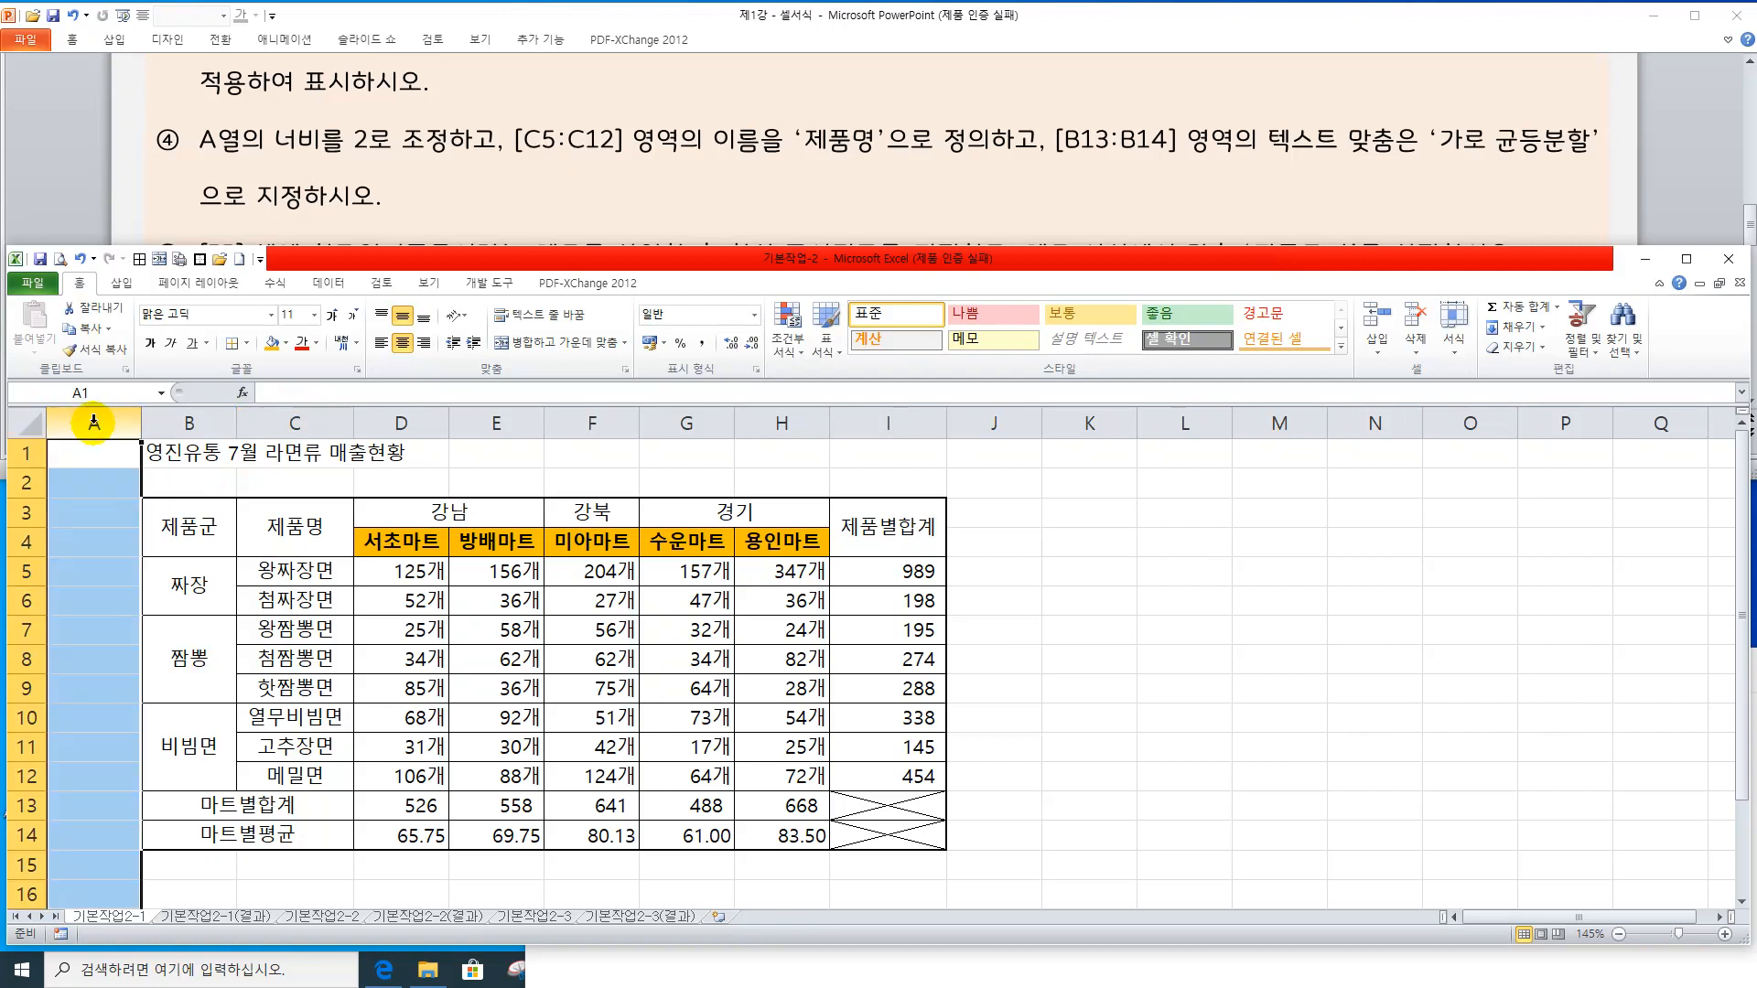
right_click(93, 424)
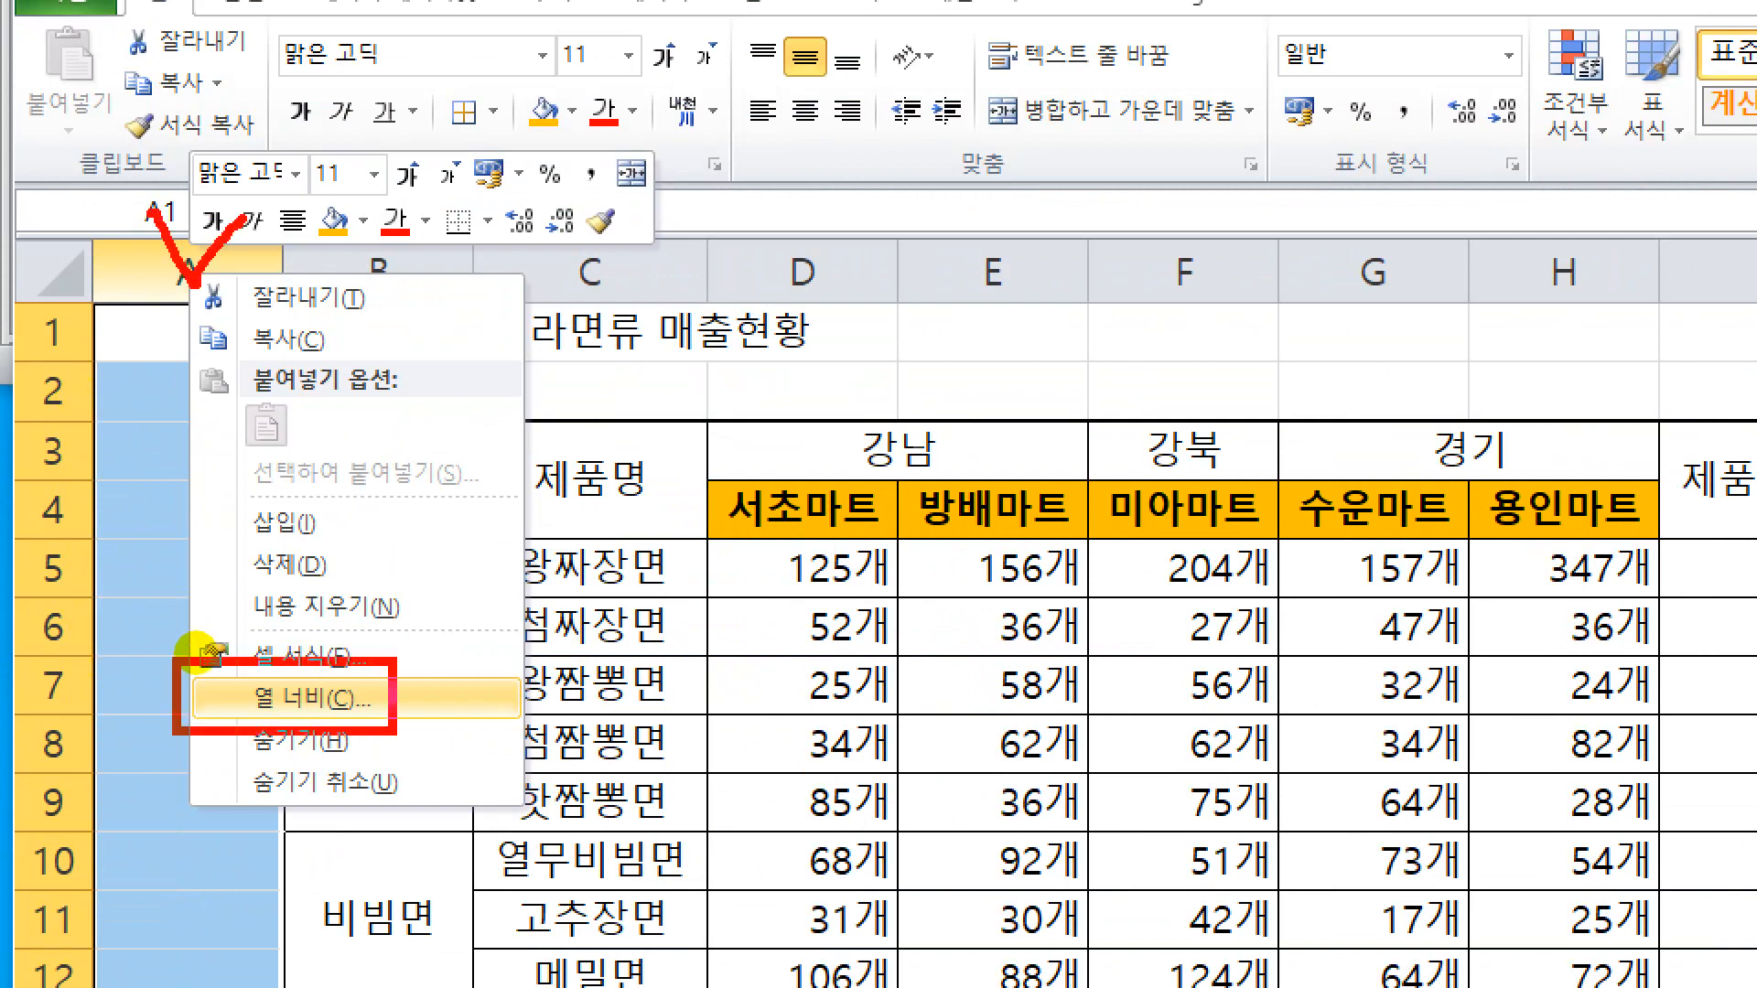
key(Escape)
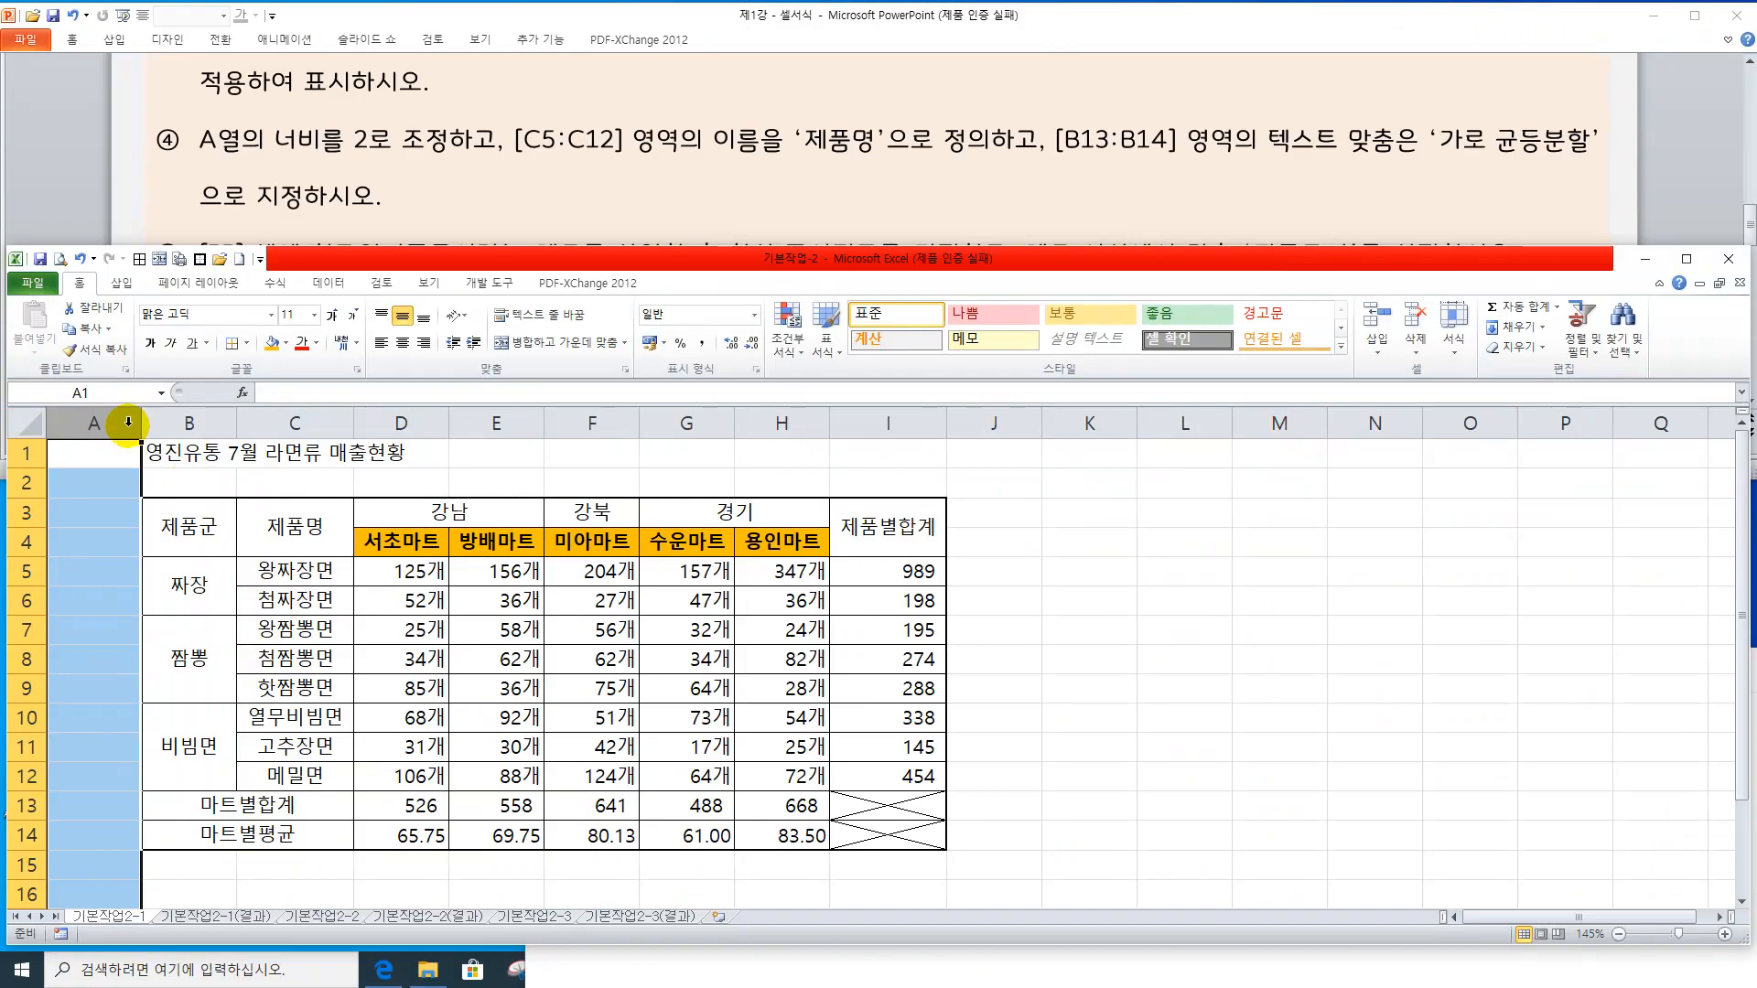
right_click(128, 426)
click(201, 636)
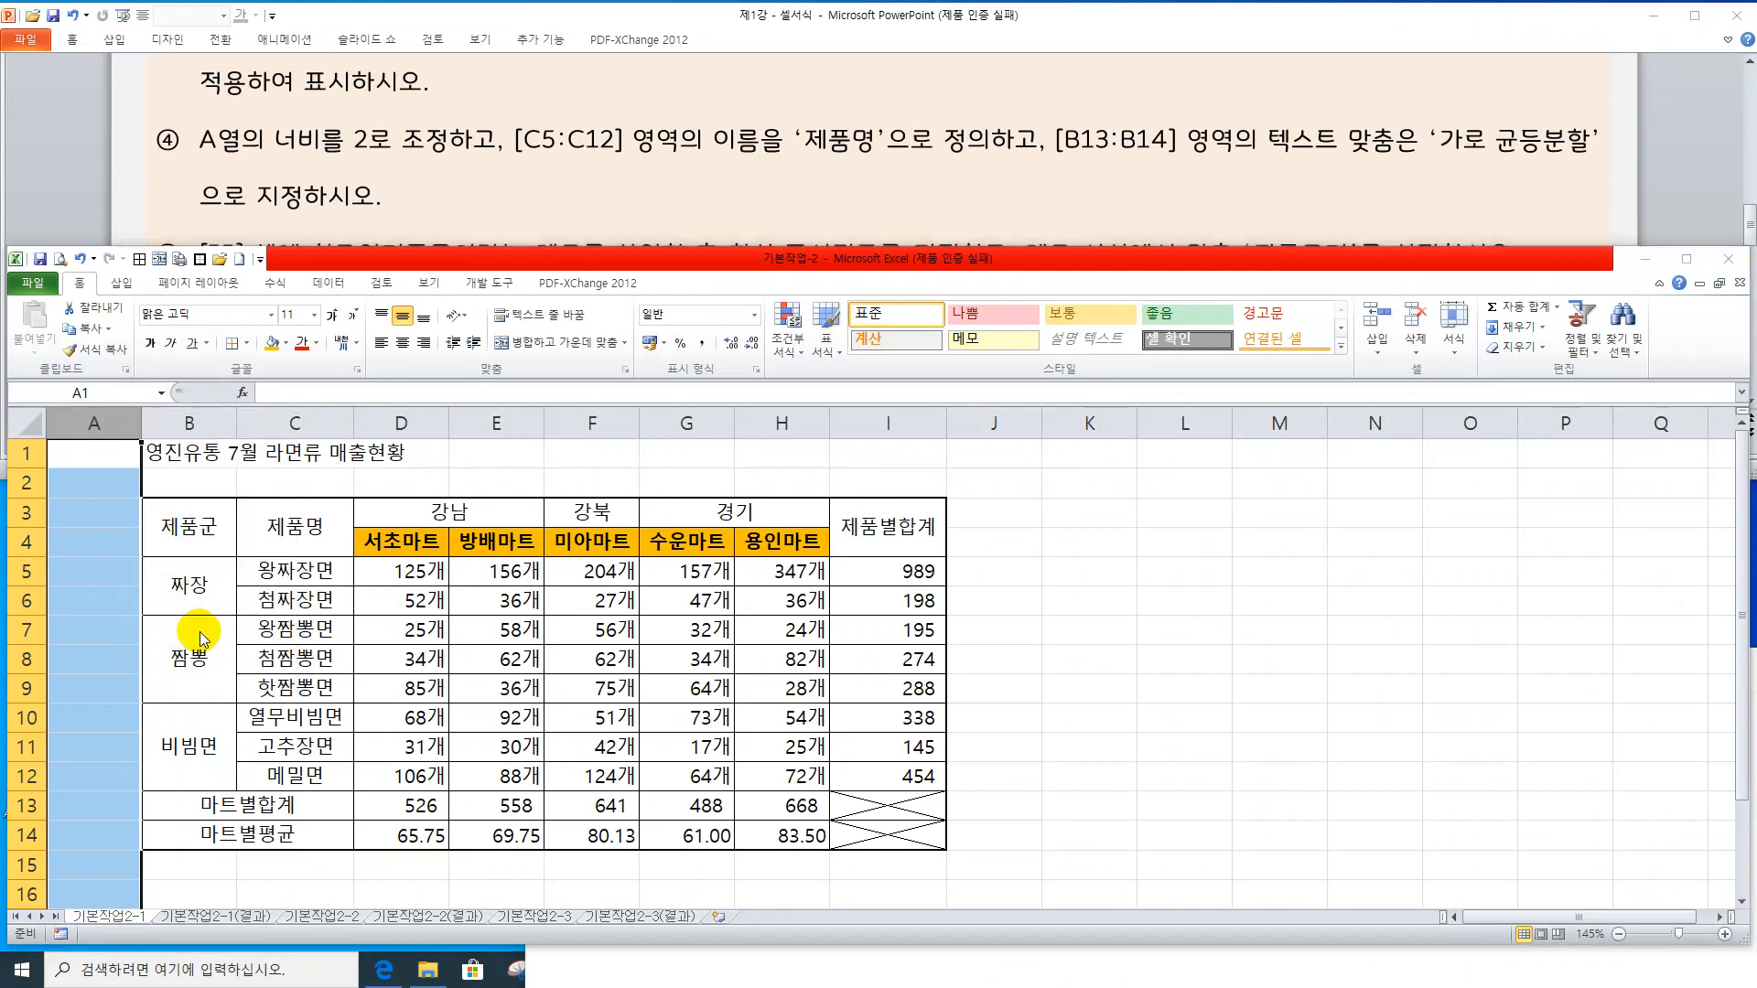
text(2)
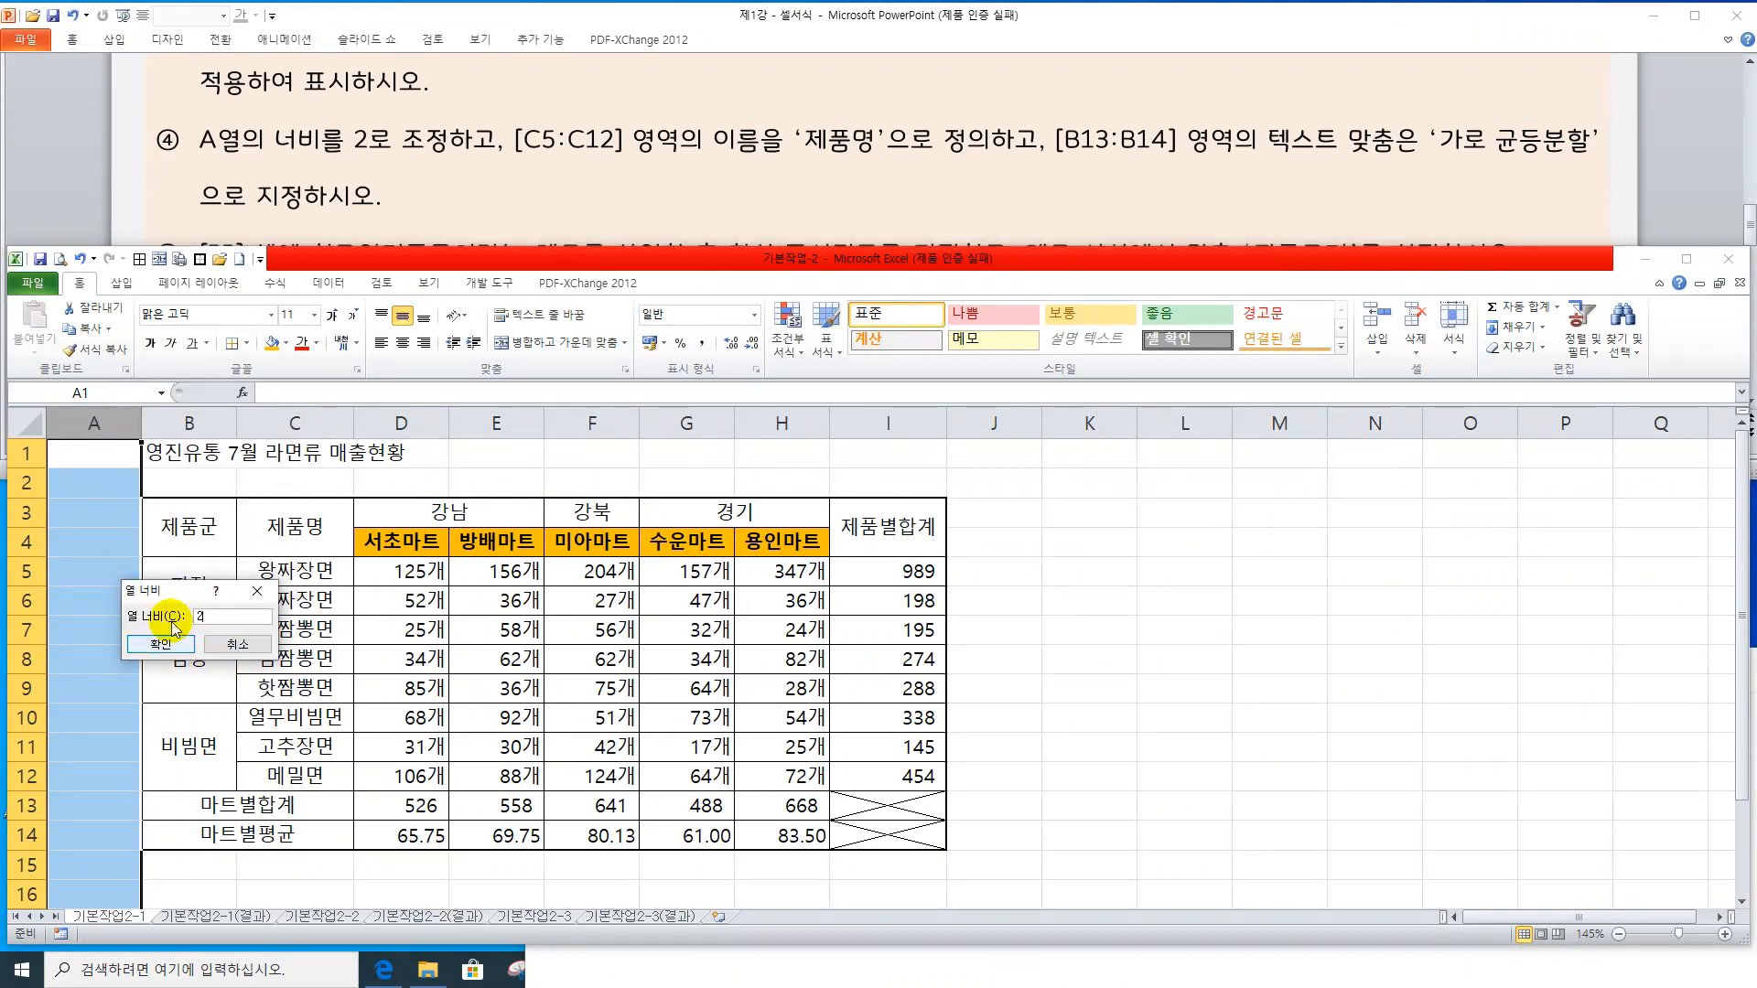
click(163, 643)
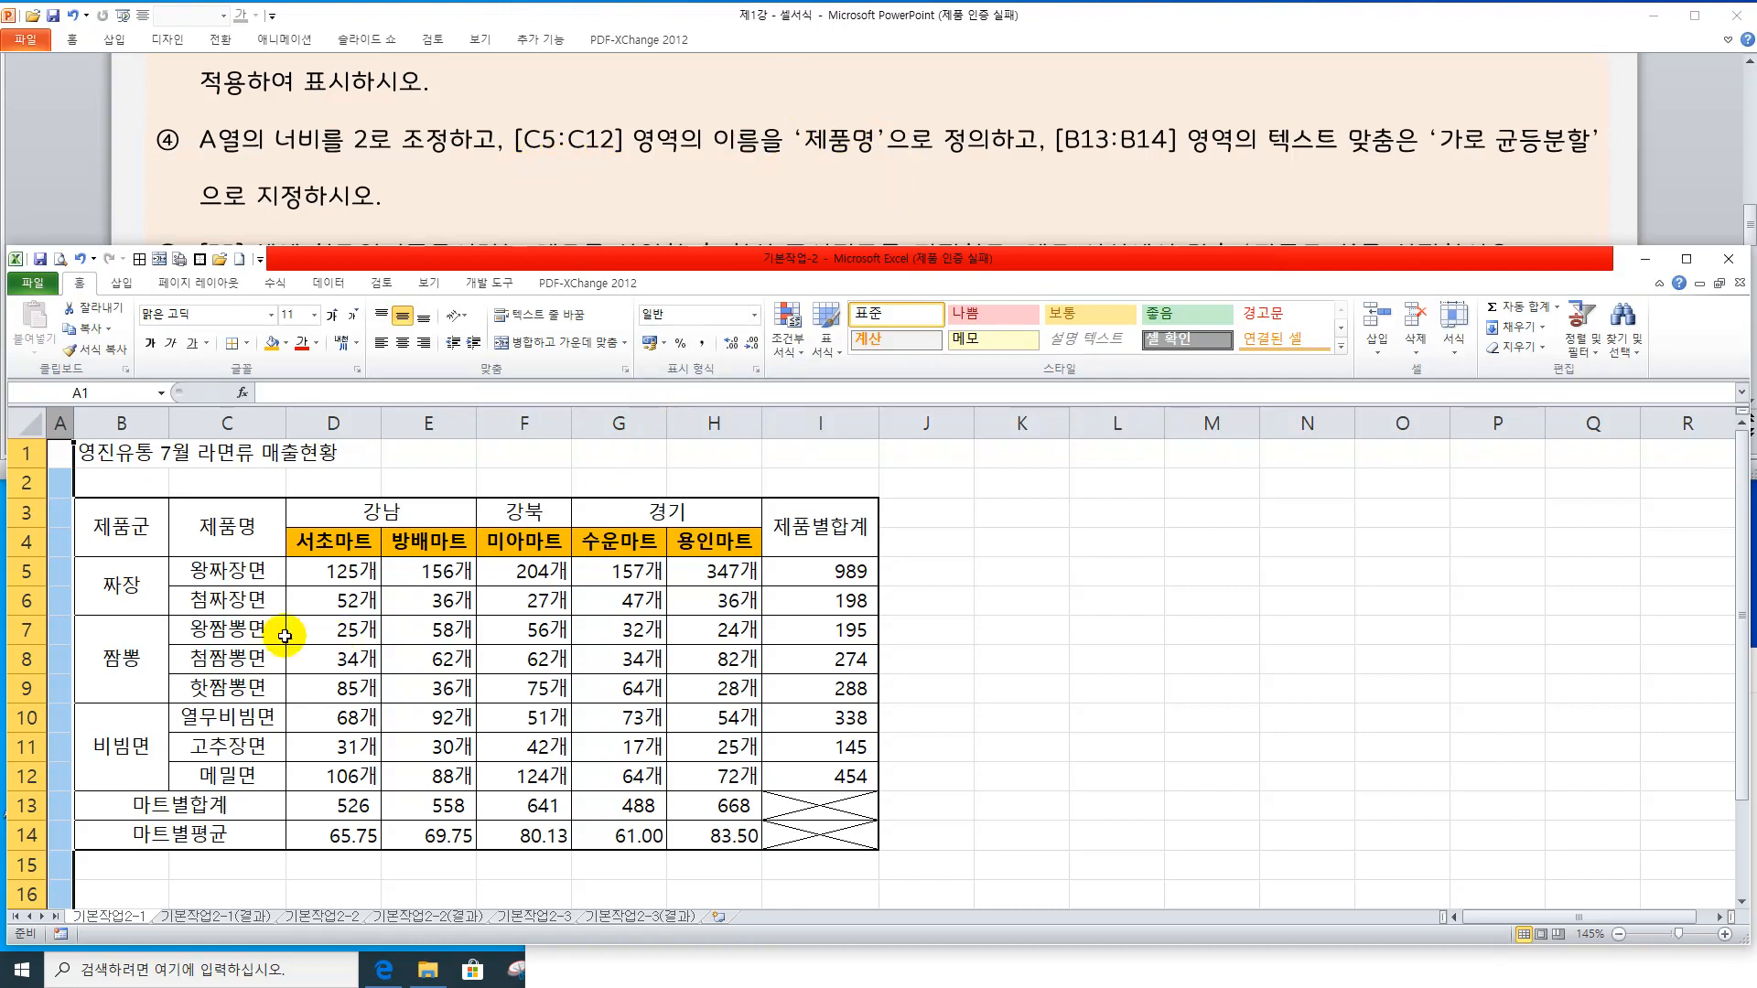
Define the name 제품명 for the product names in C5:C12
click(252, 574)
drag(253, 574, 237, 775)
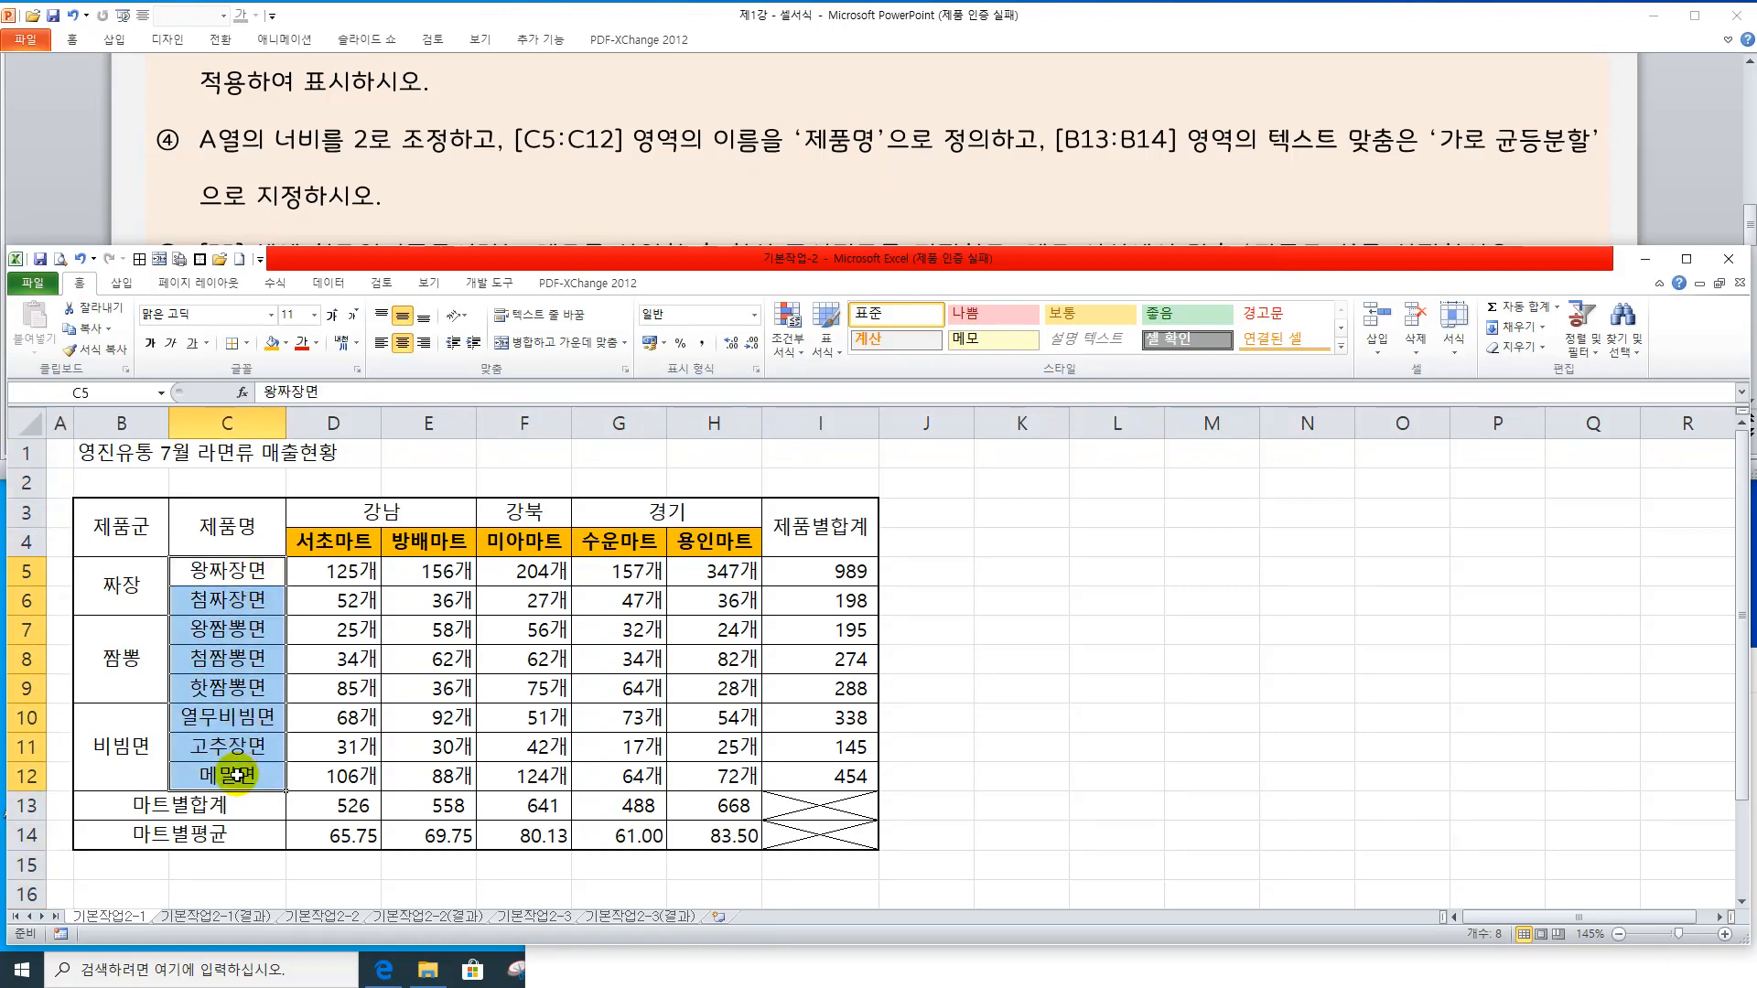
click(85, 392)
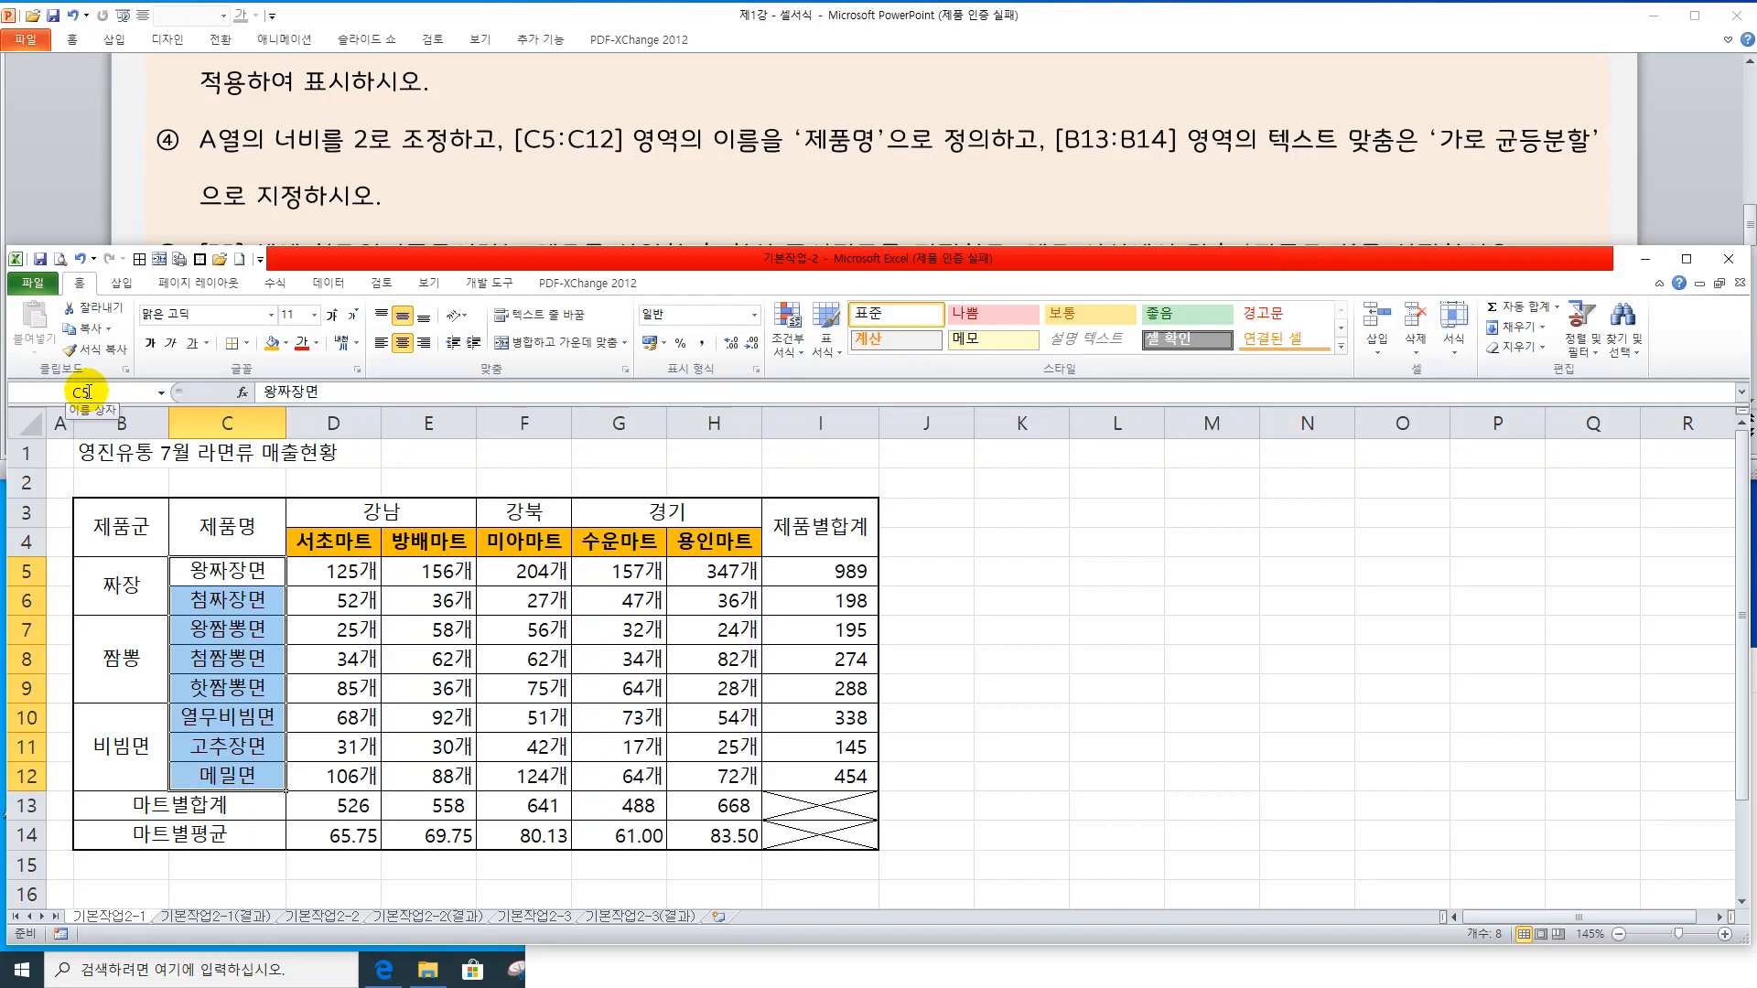
text(ㅈ제품ㅁ)
key(Escape)
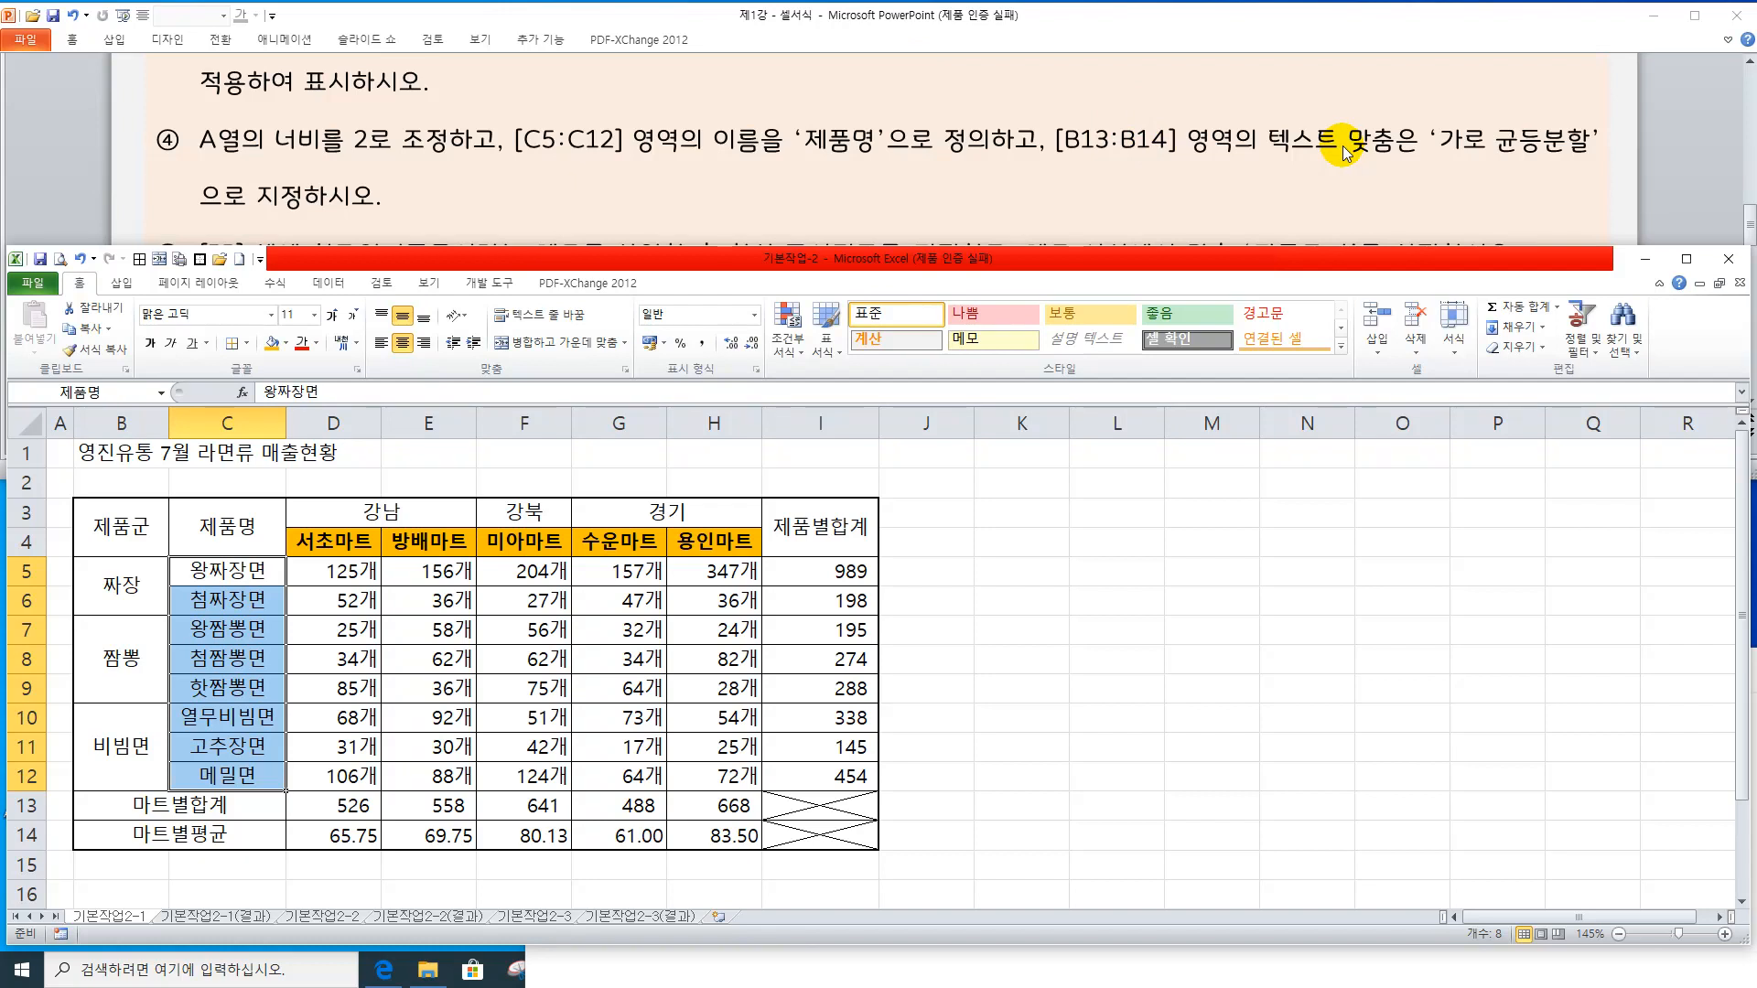
Set the horizontal text alignment of B13:B14 to 균등 분할 (들여쓰기)
click(206, 808)
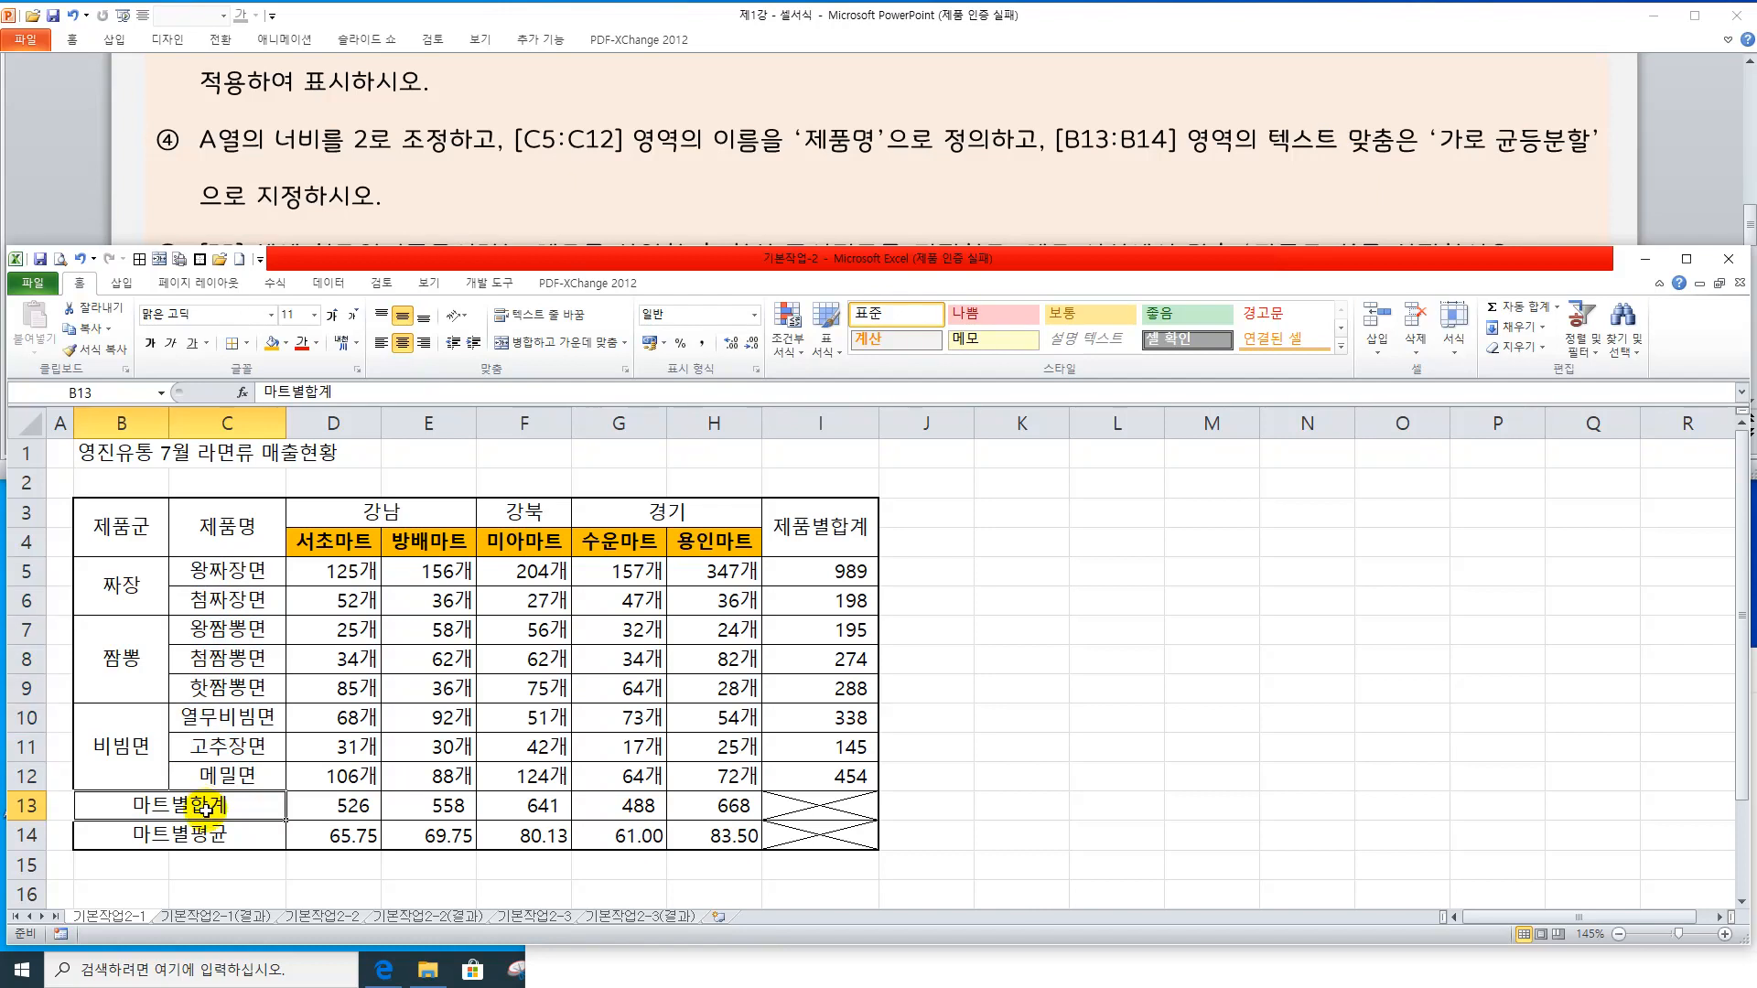
drag(206, 807, 206, 834)
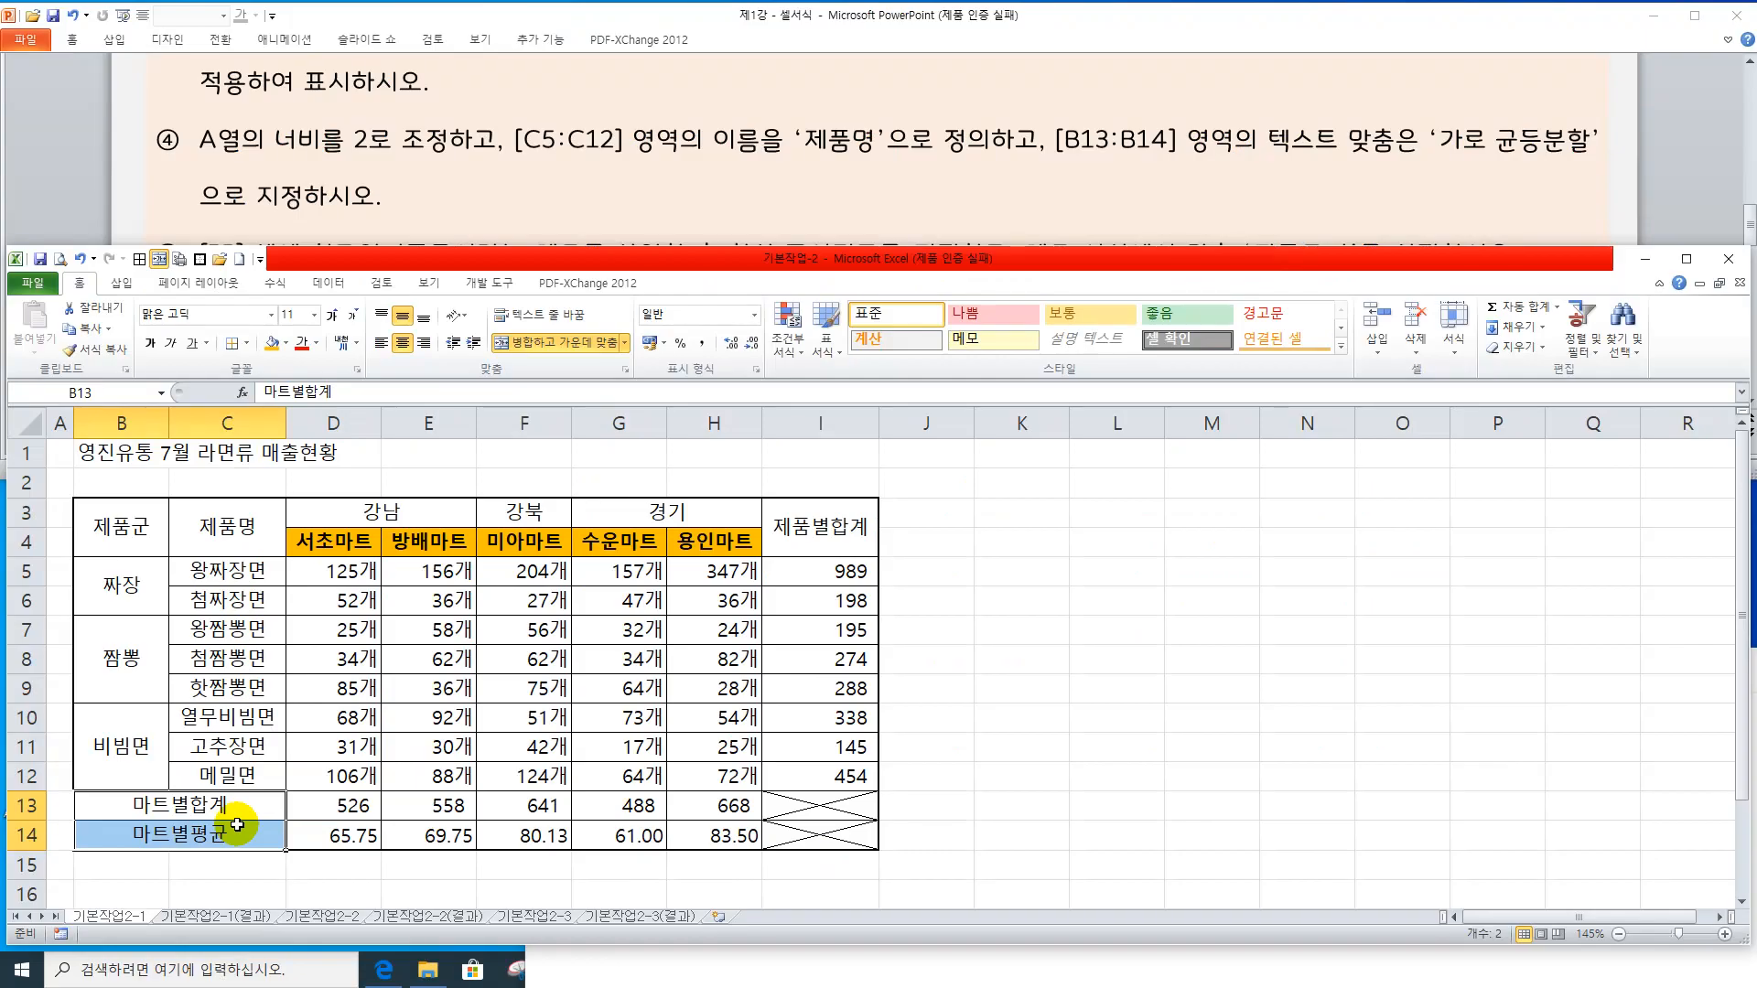
key(ctrl+1)
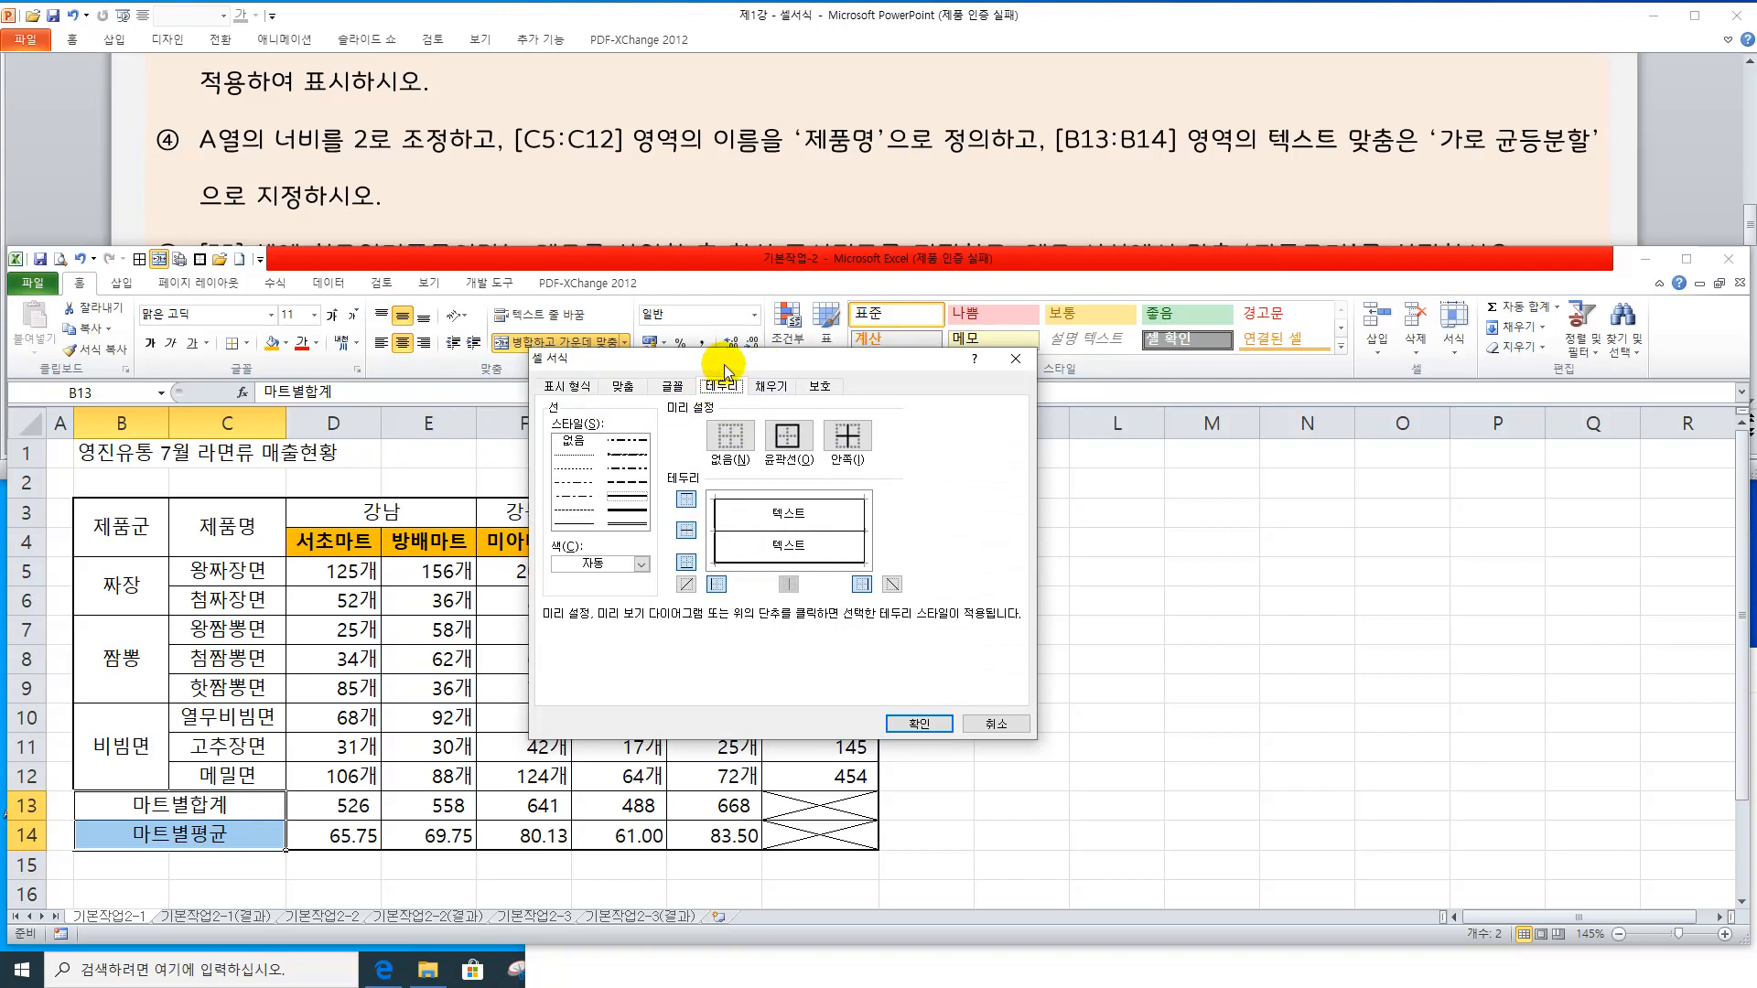
click(622, 388)
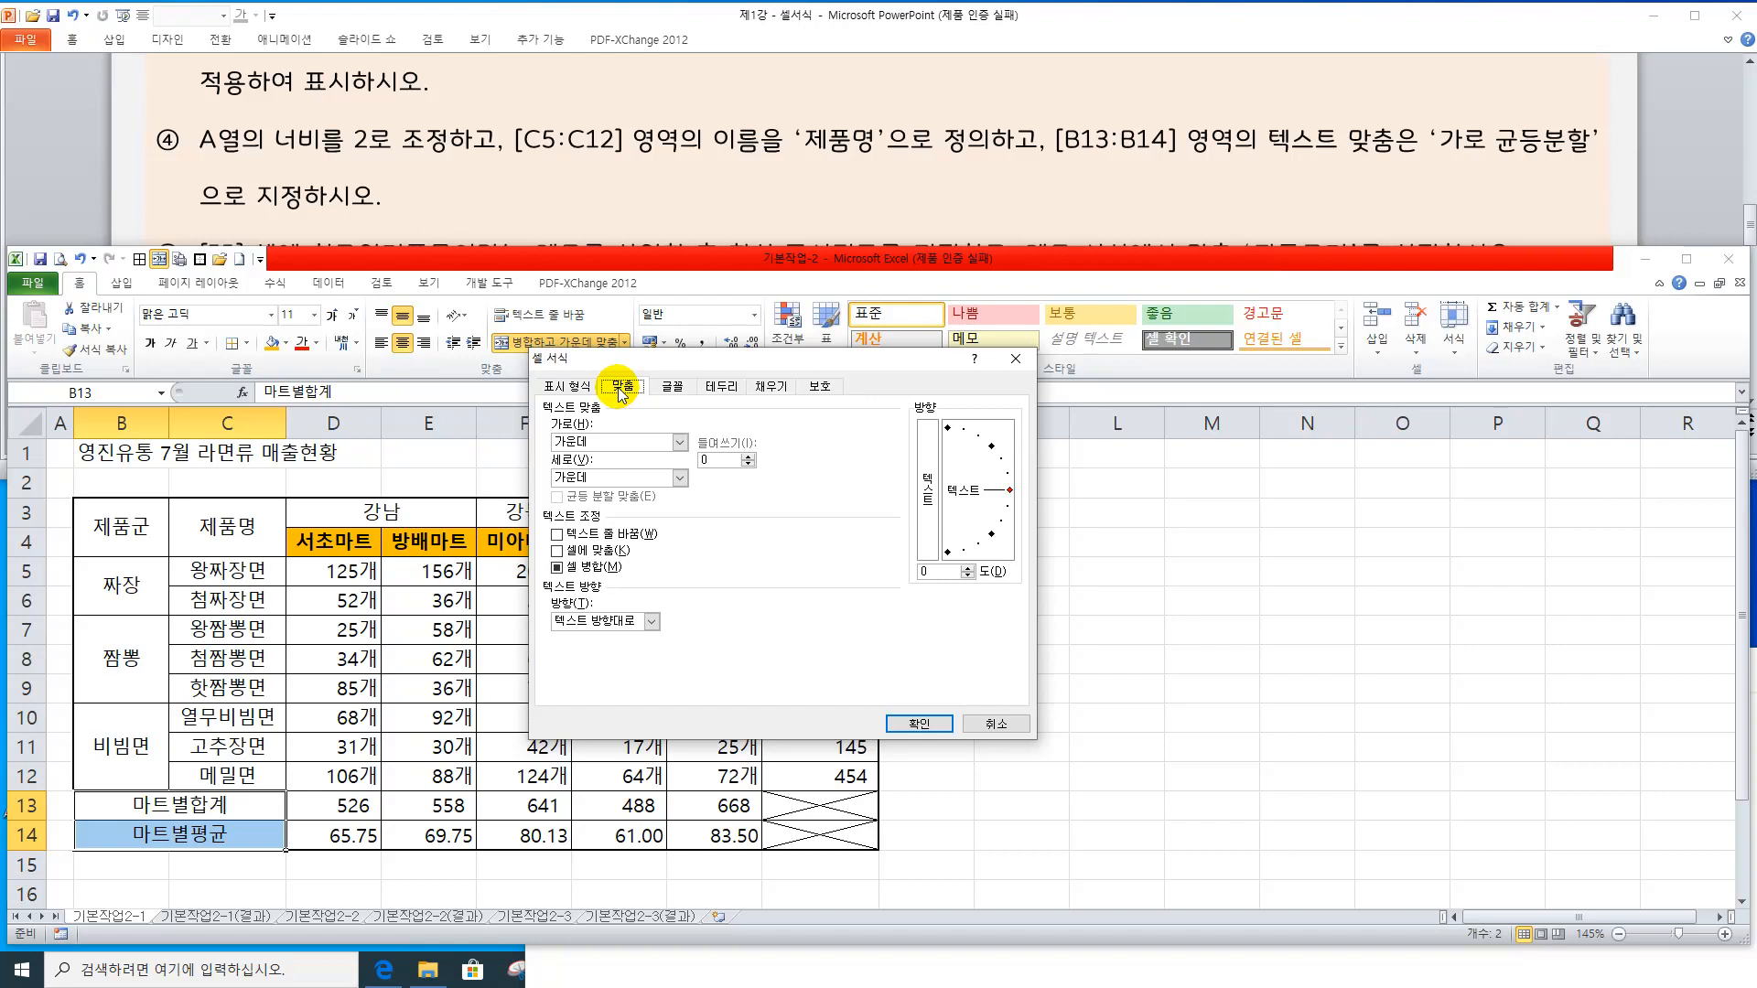
click(576, 444)
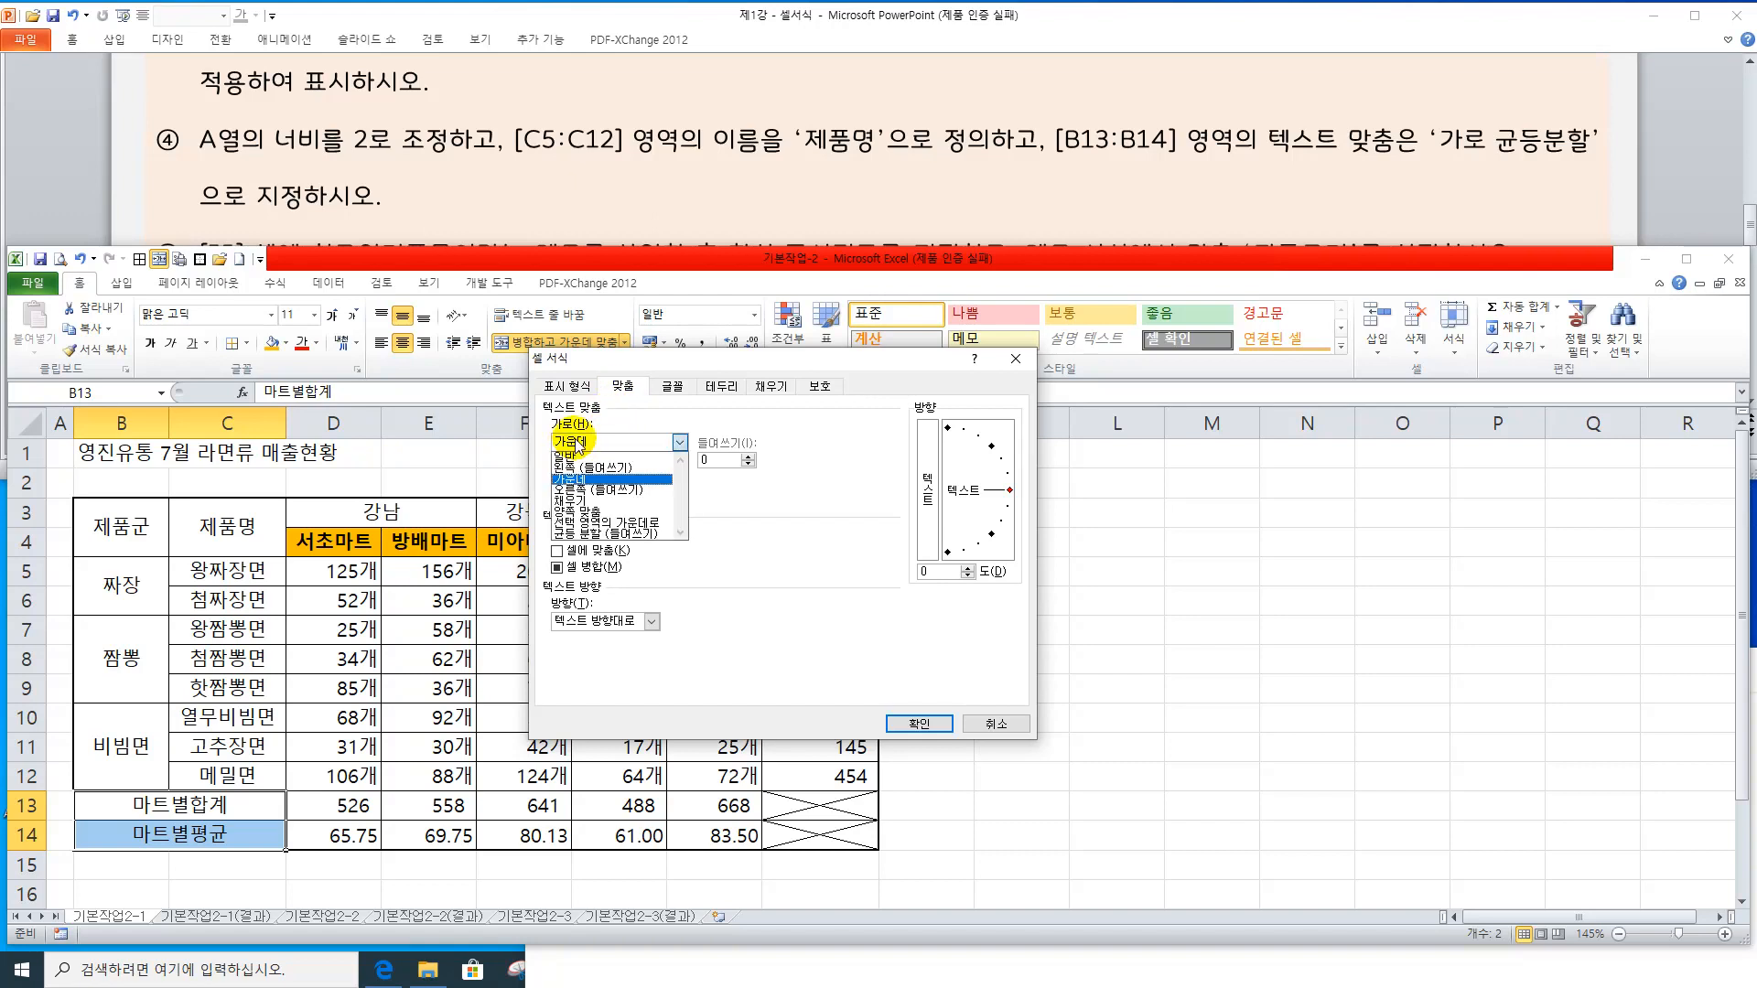
click(609, 535)
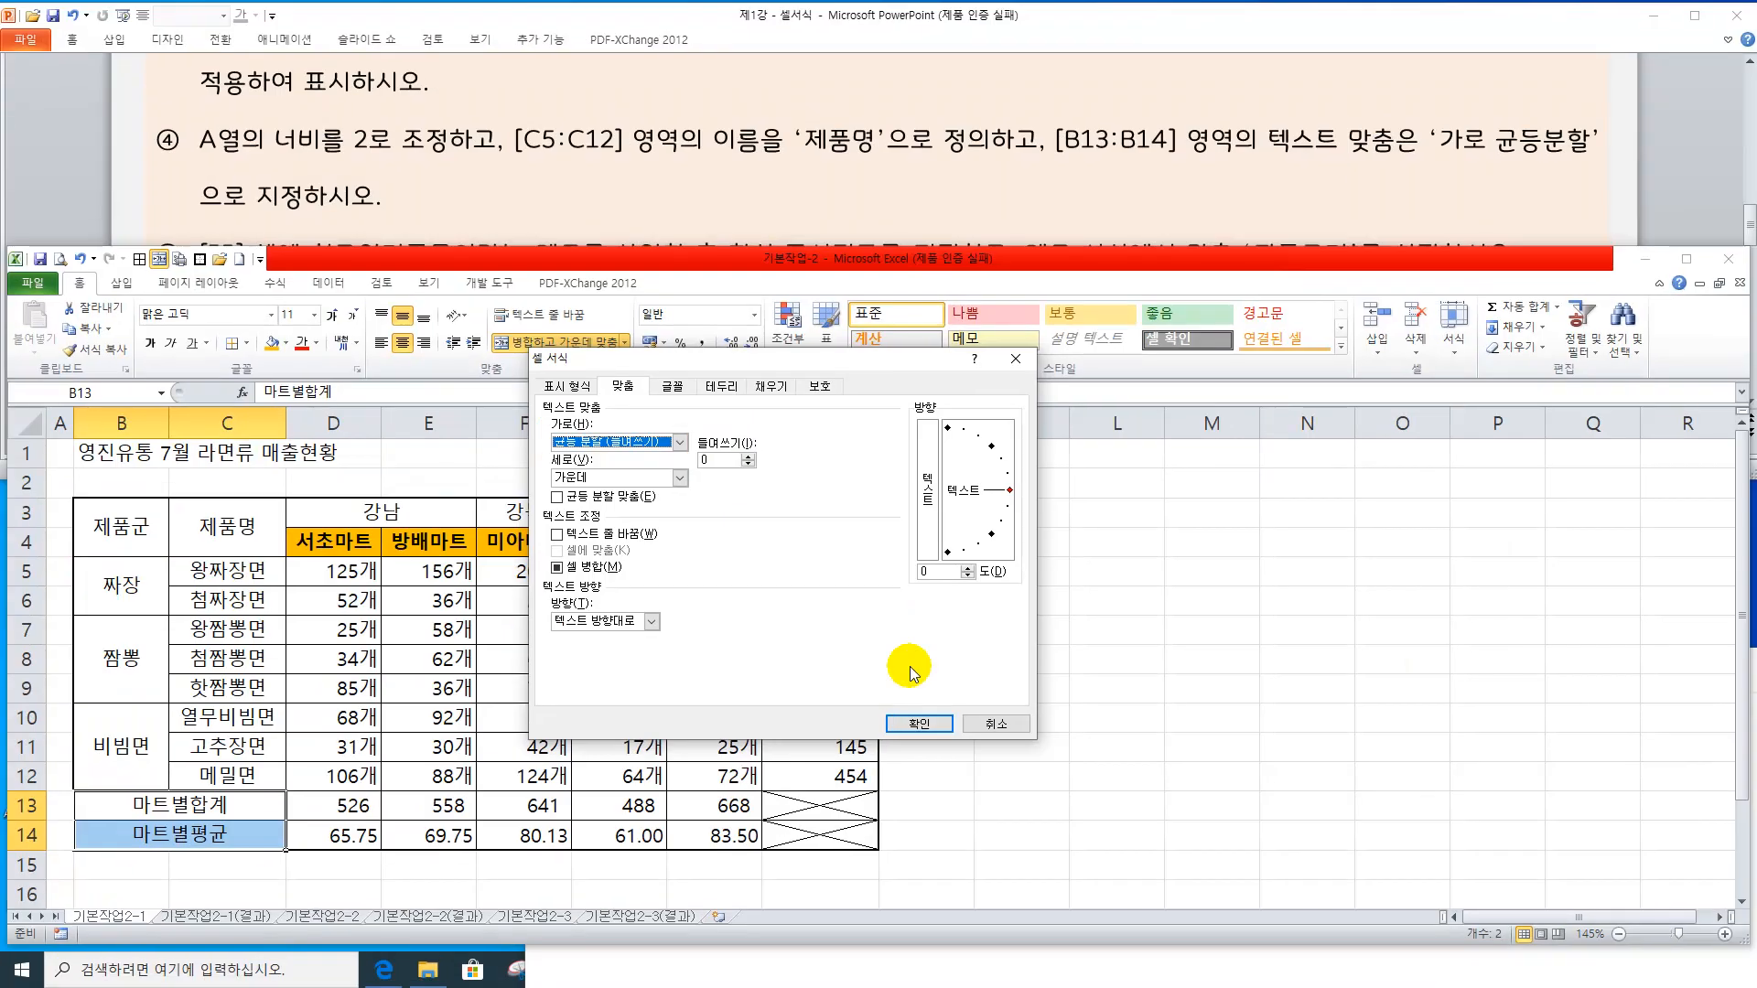
click(926, 718)
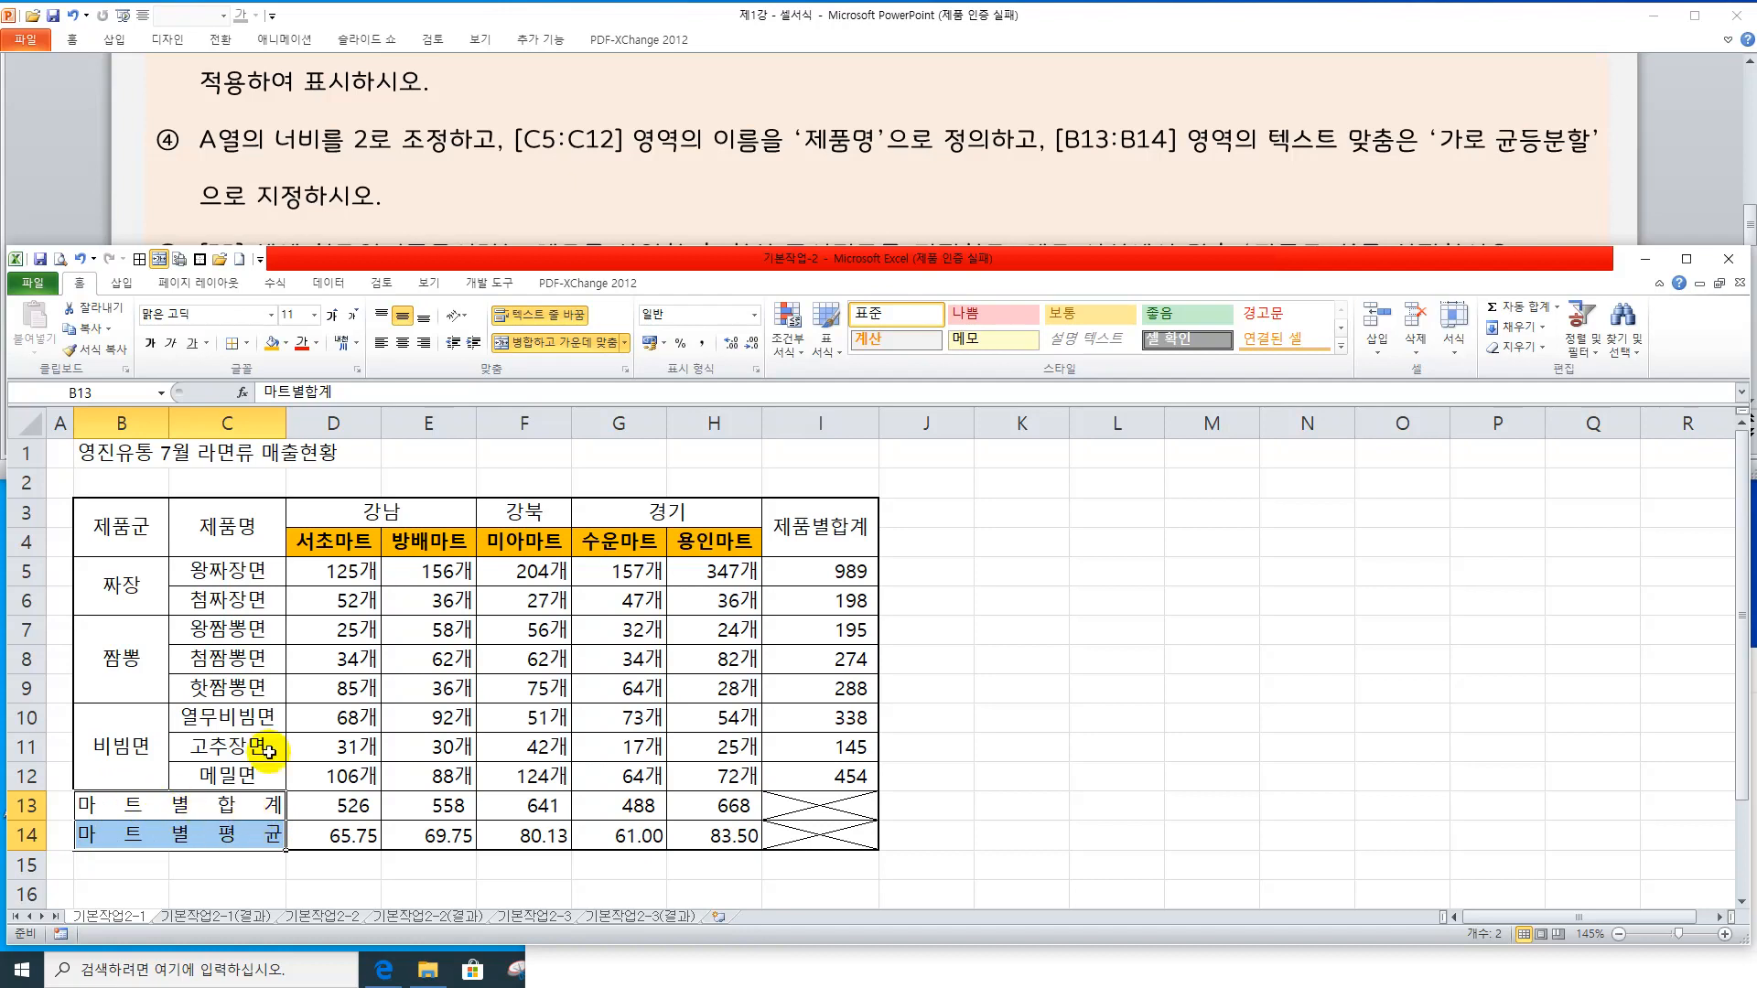
Check instruction ⑤ in PowerPoint, return to Excel and insert a memo on cell I5 containing only the text 최고인기품목
click(498, 157)
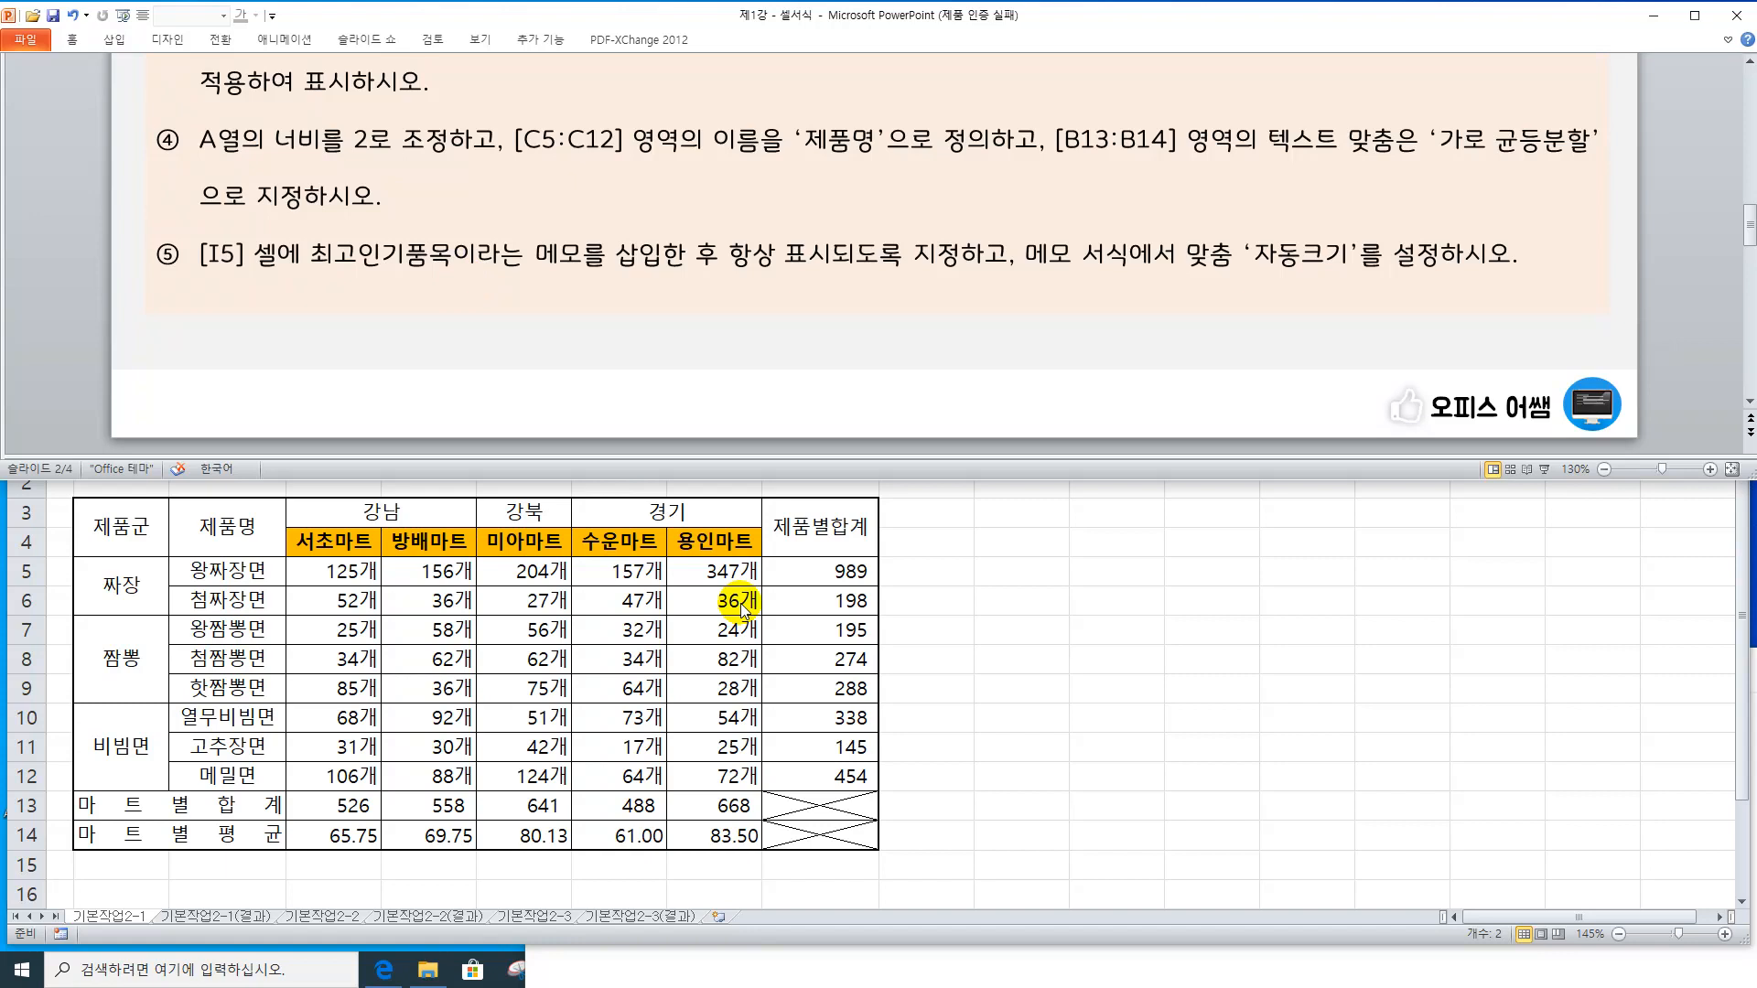
click(844, 604)
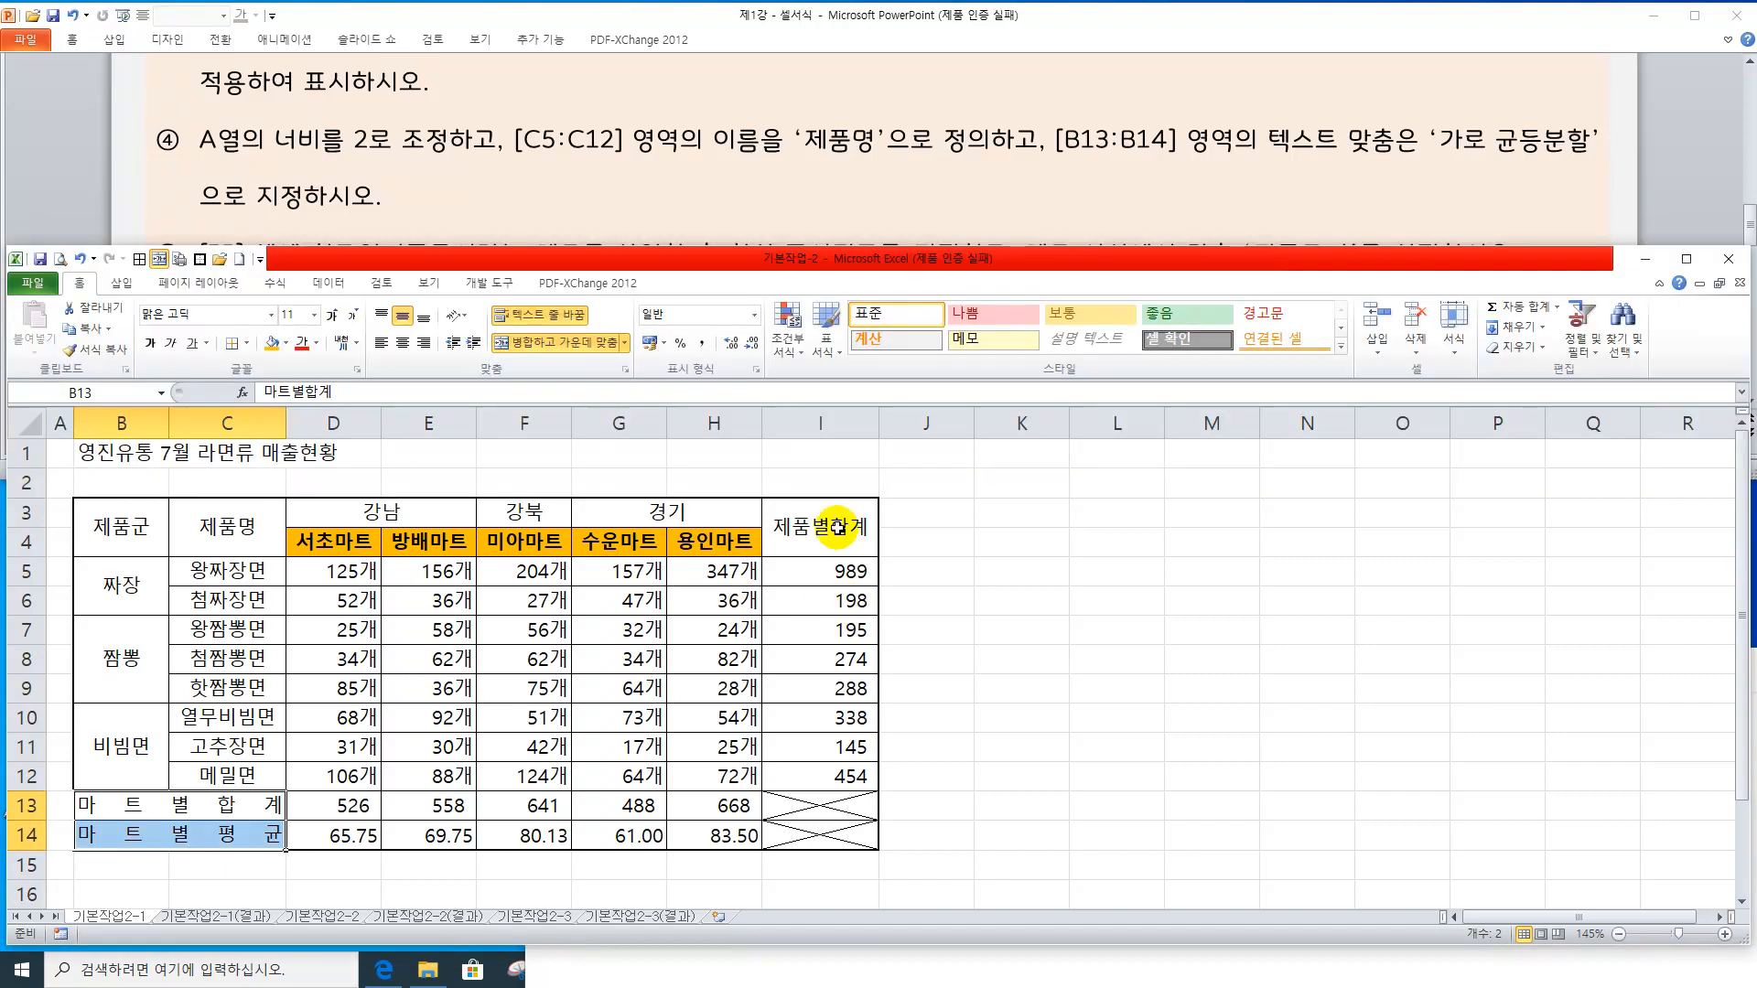
click(828, 577)
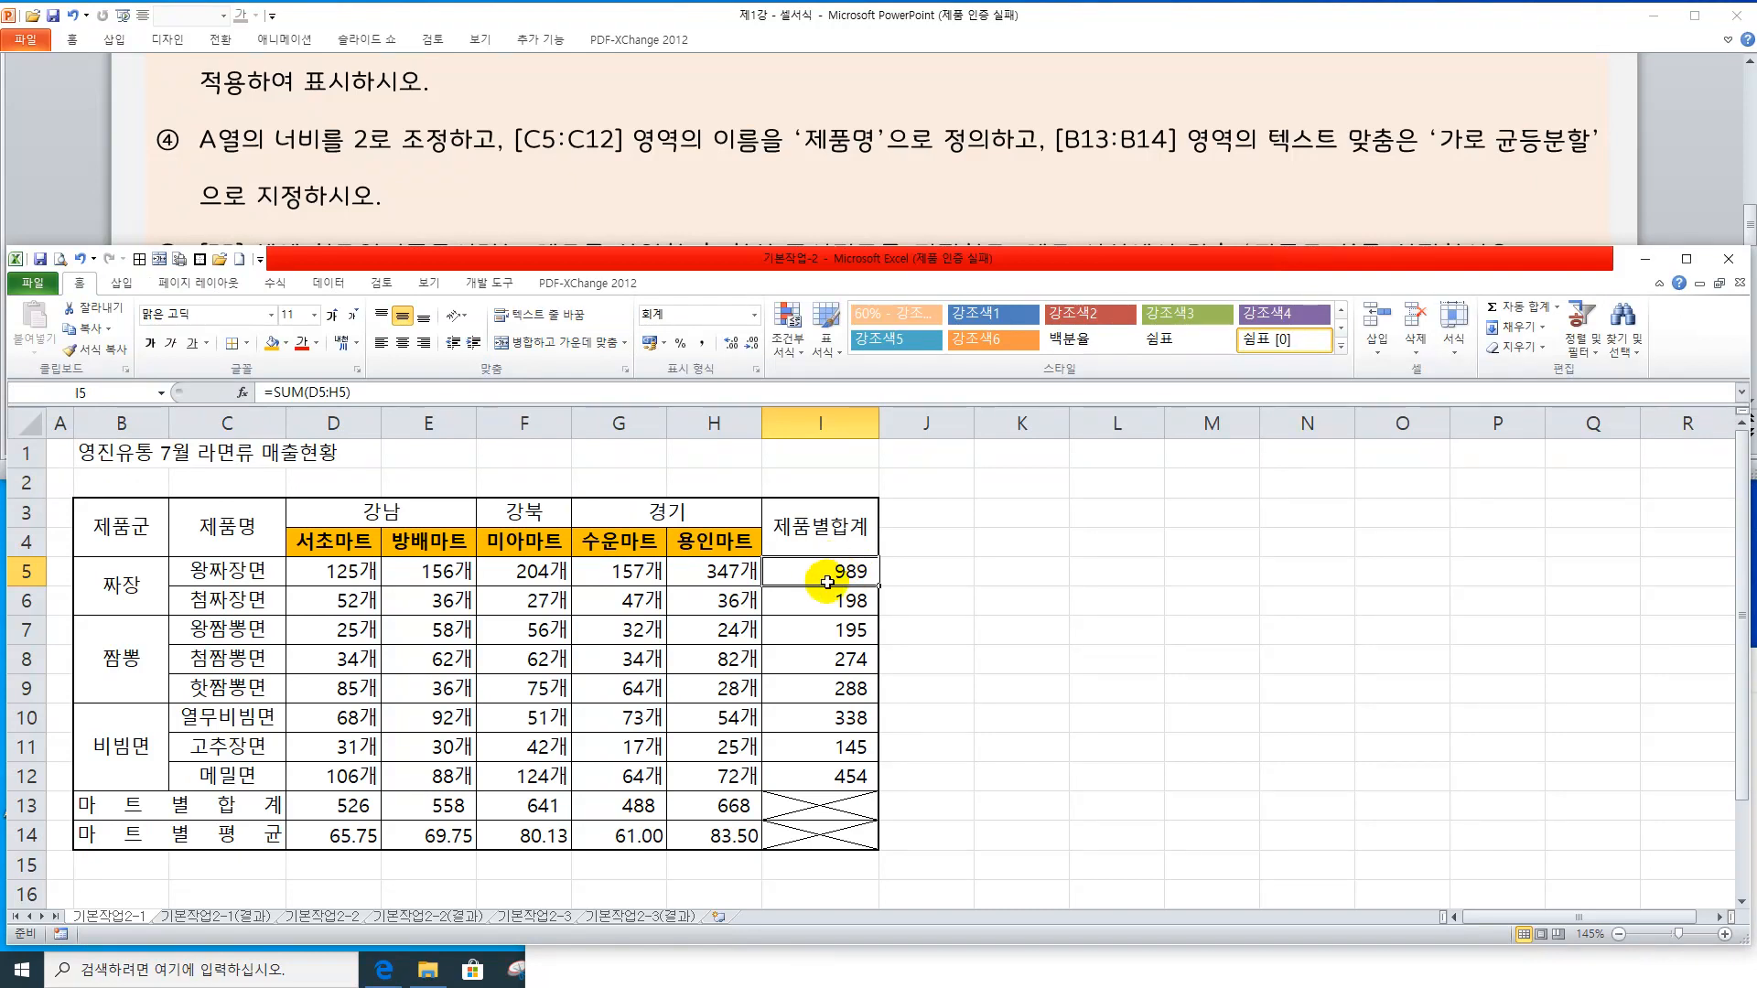
right_click(835, 569)
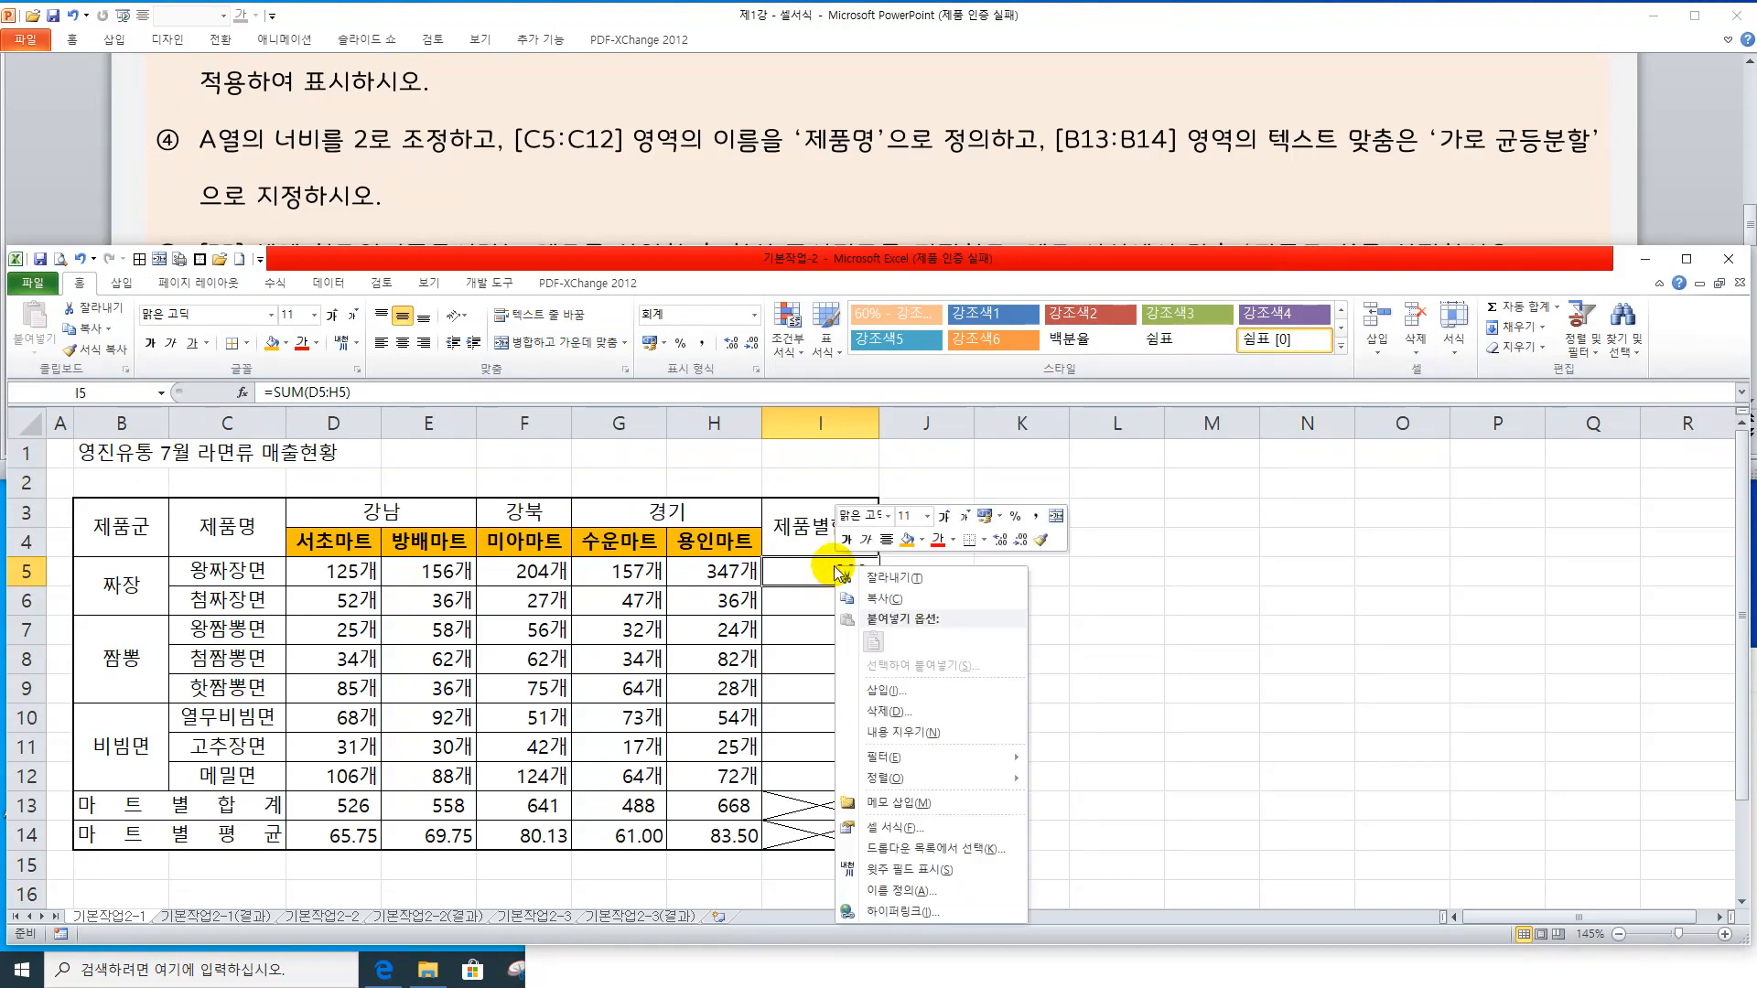
click(943, 813)
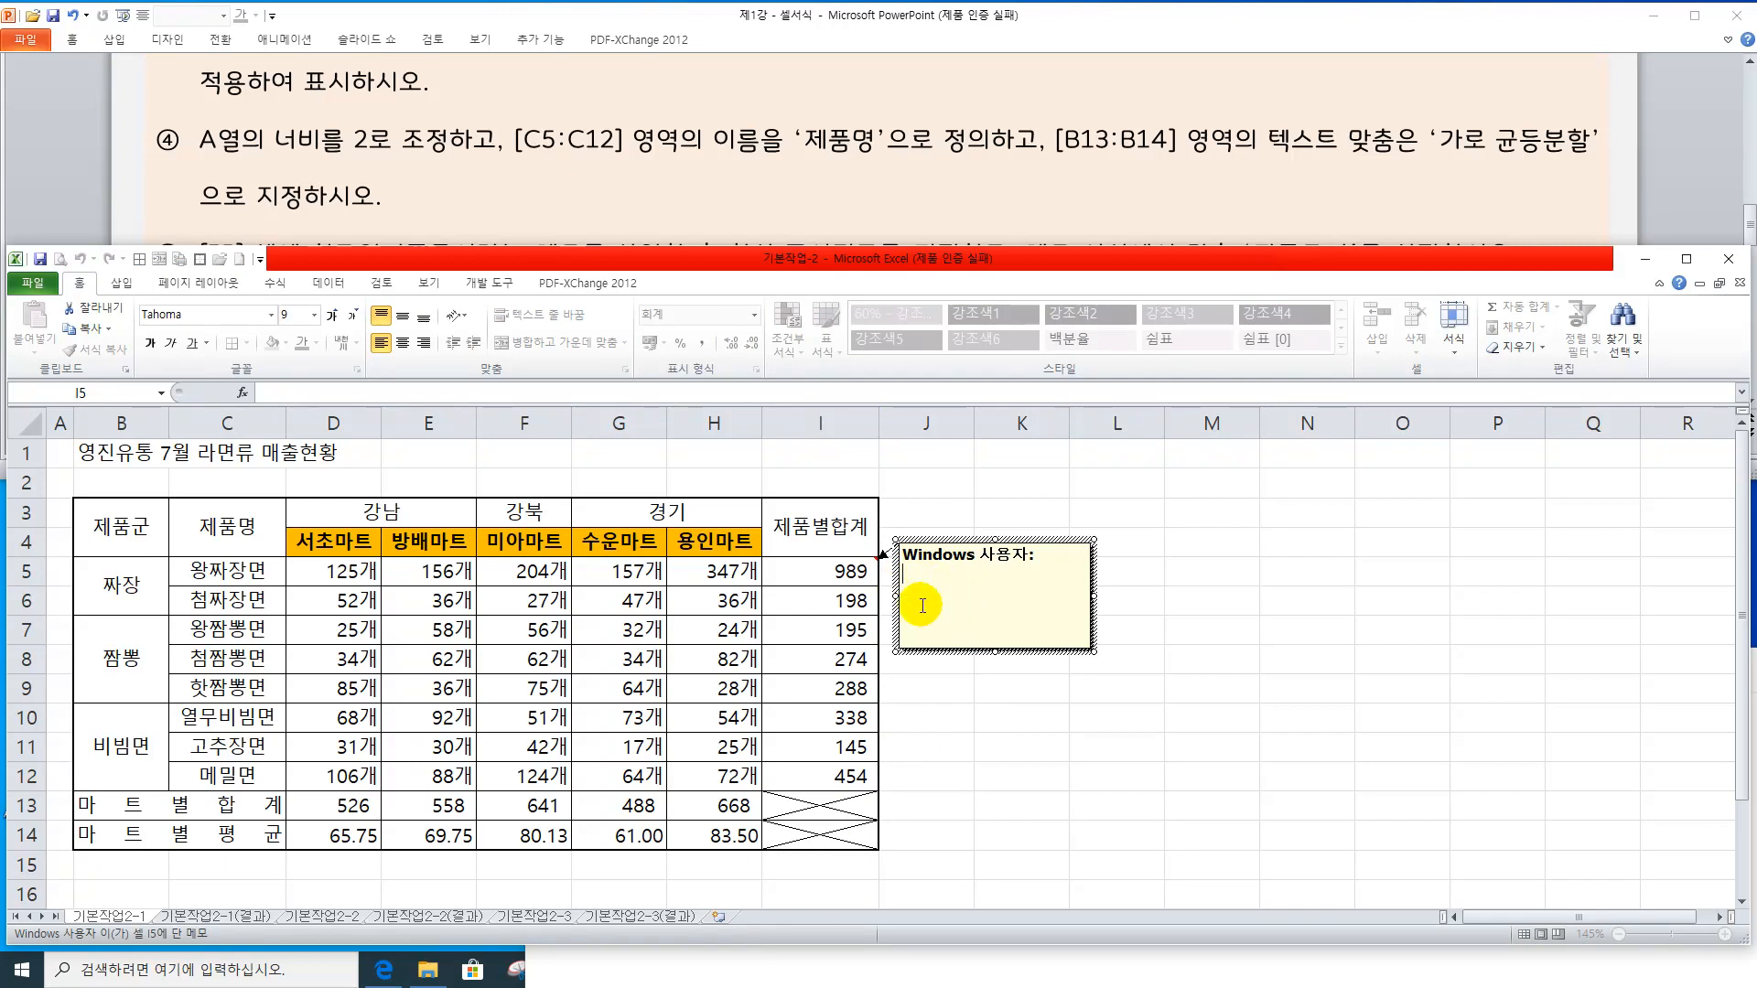
key(BackSpace)
key(BackSpace)
key(BackSpace)
key(BackSpace)
key(BackSpace)
key(BackSpace)
key(BackSpace)
key(BackSpace)
key(BackSpace)
key(BackSpace)
key(BackSpace)
key(BackSpace)
key(BackSpace)
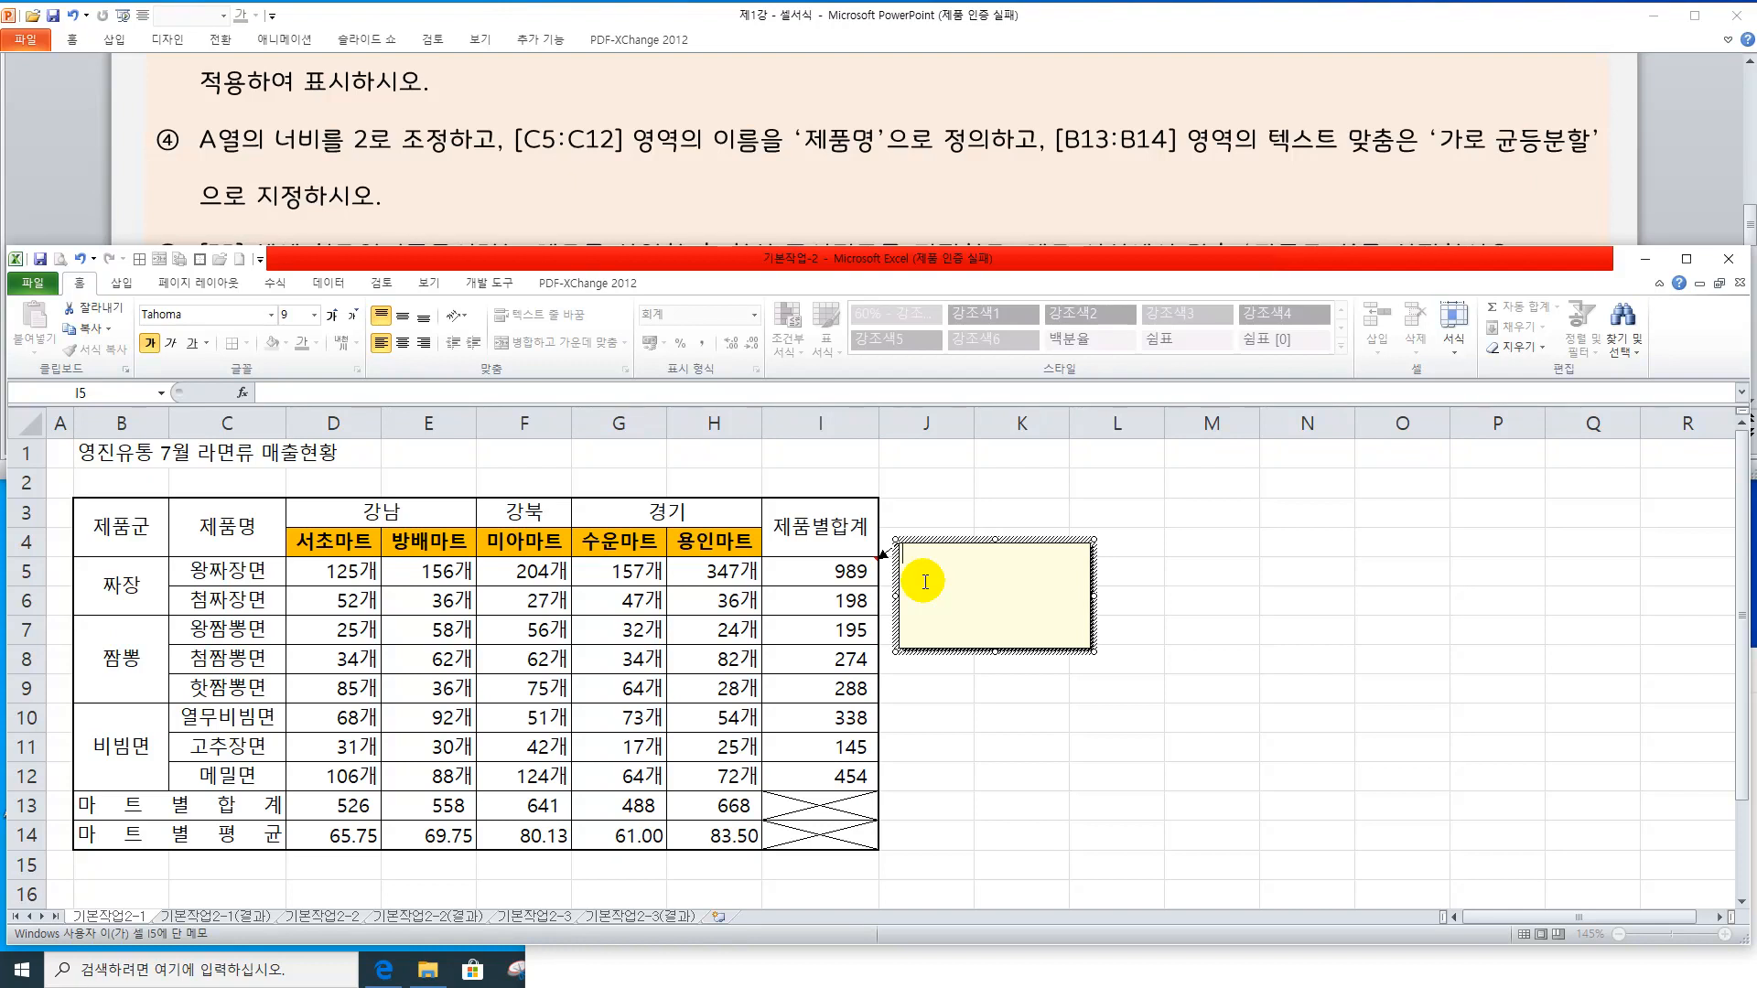
text(최고인기품모)
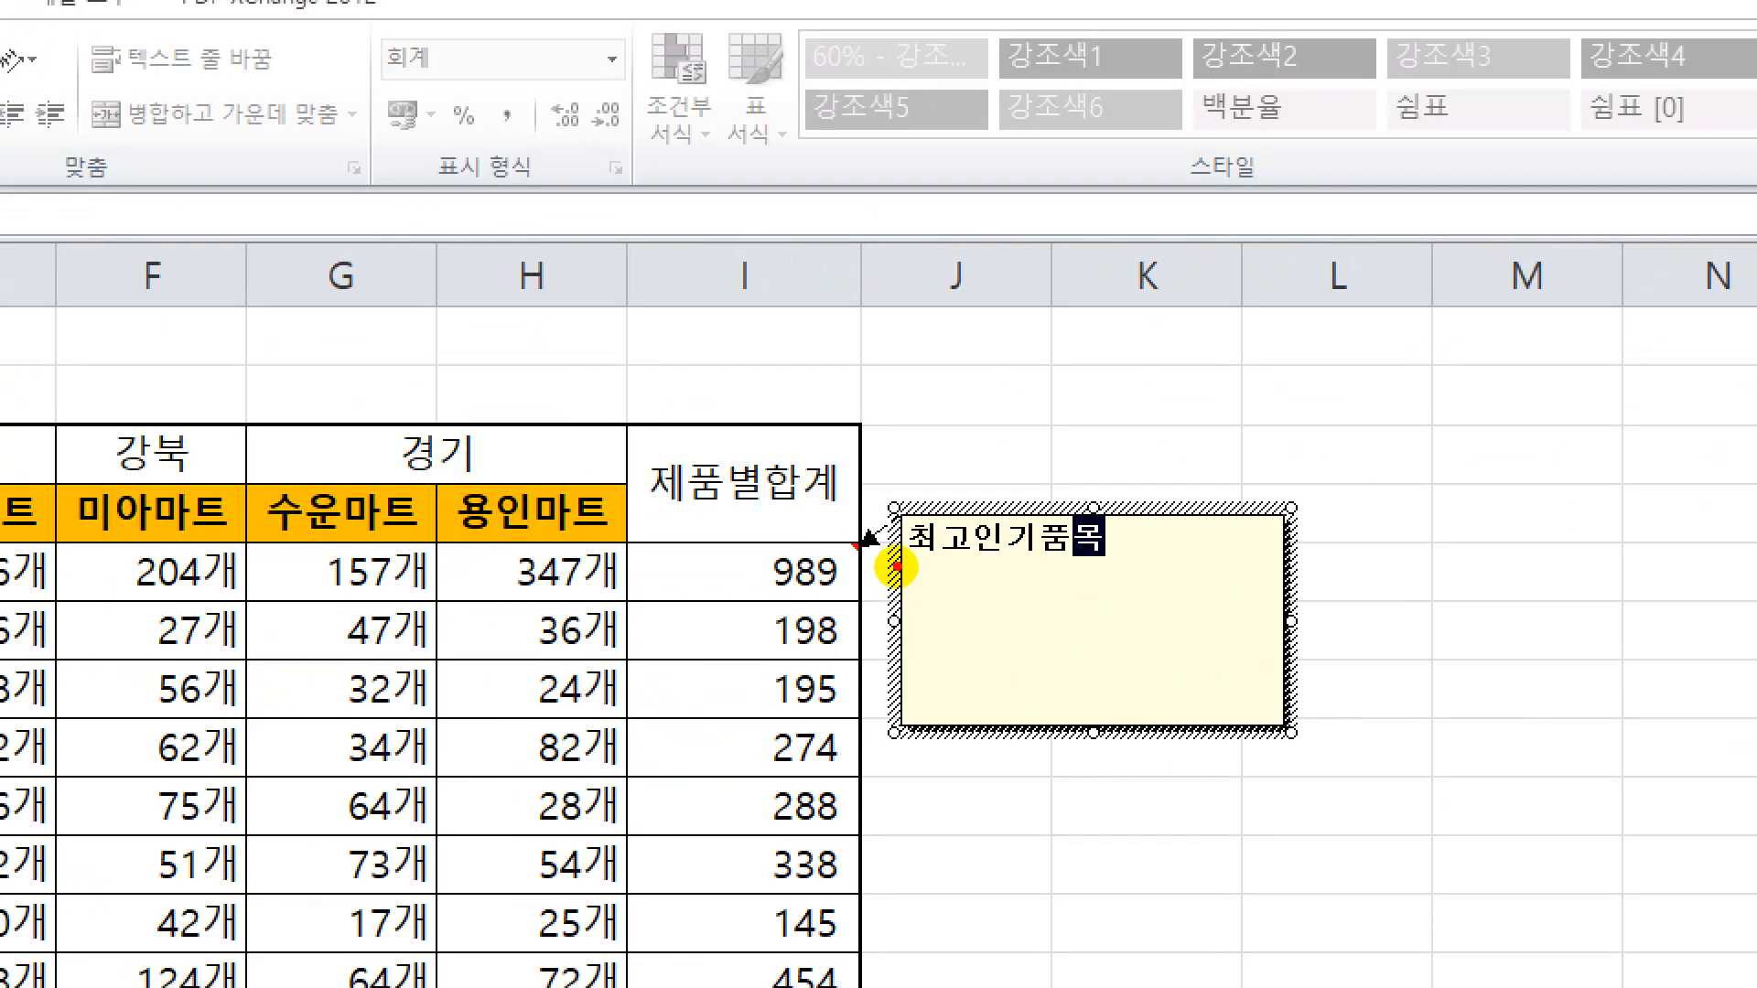
Turn on 자동 크기 in the alignment settings of the memo on cell I5
drag(879, 532, 915, 706)
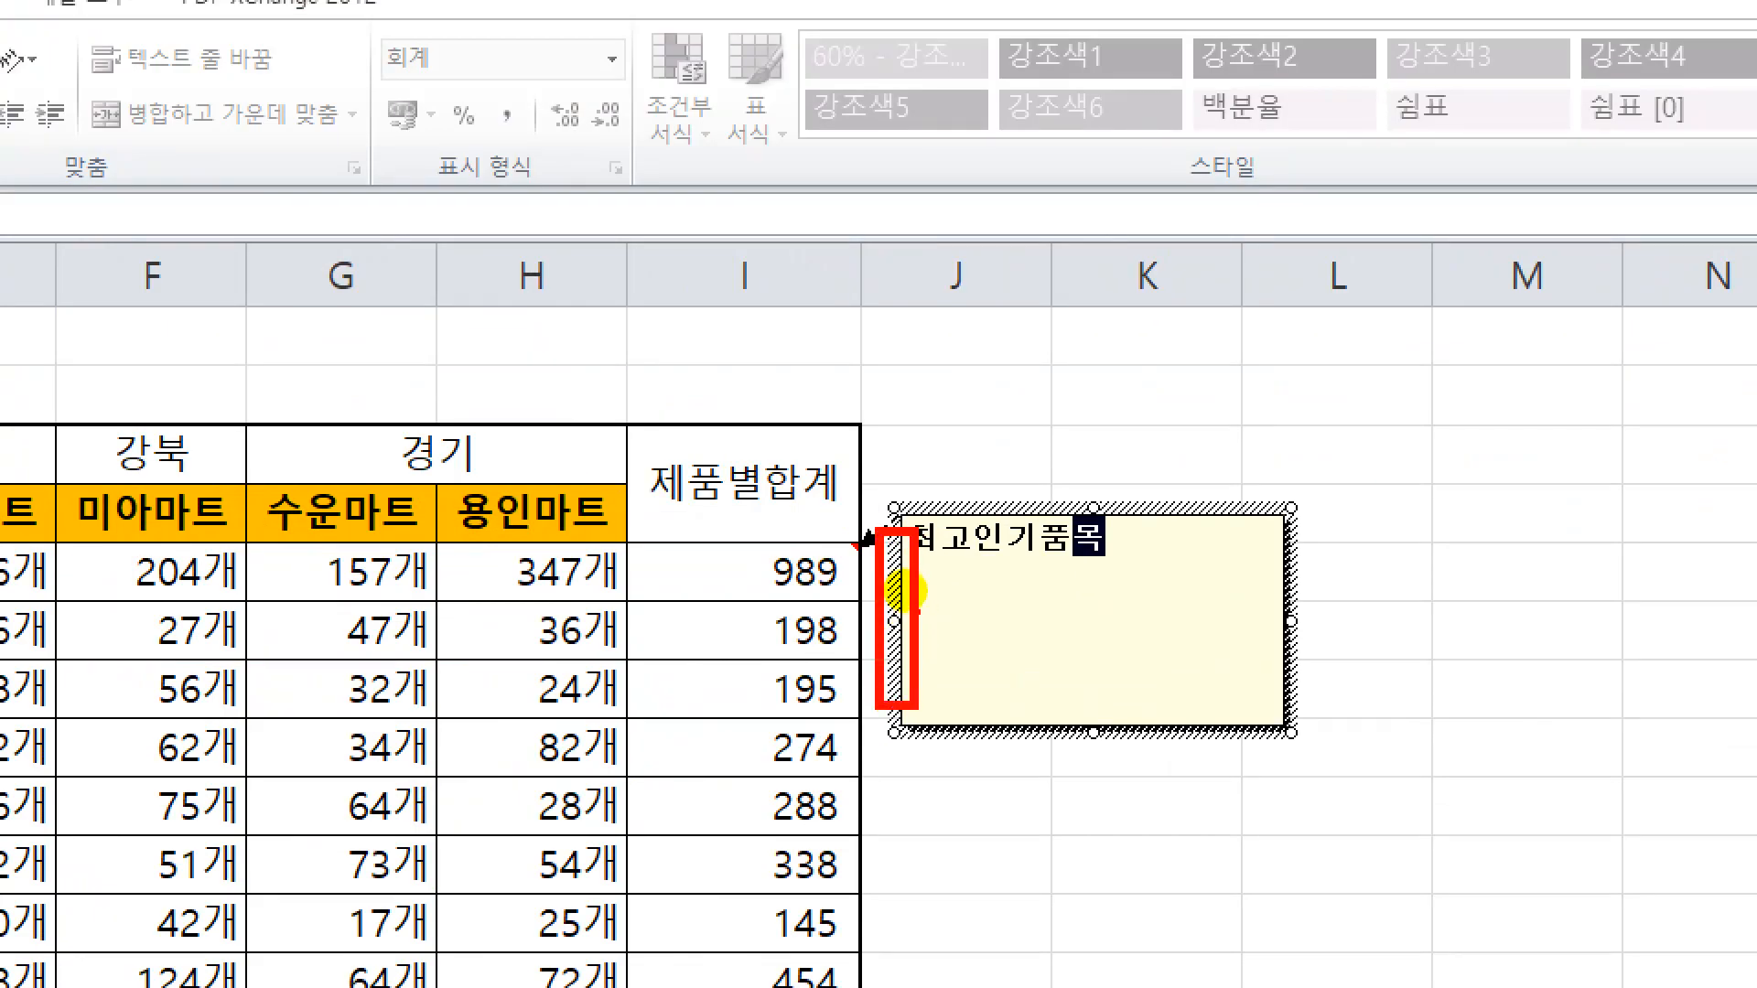
key(Escape)
click(899, 566)
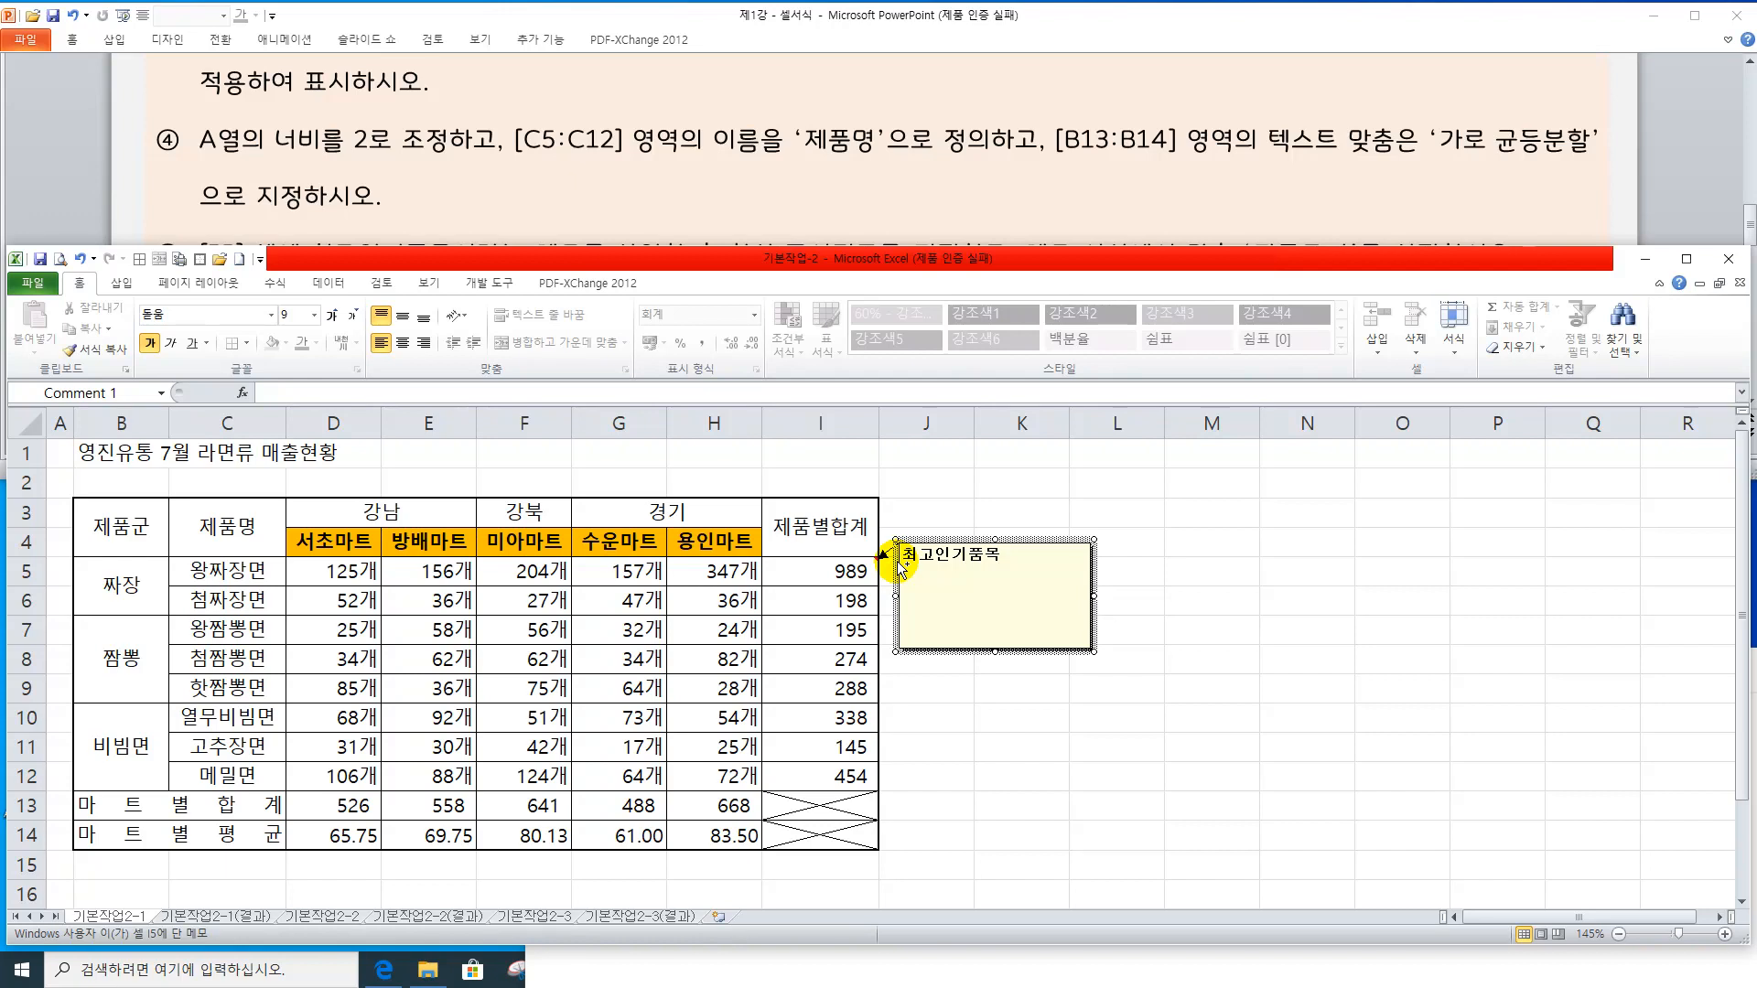
double_click(900, 567)
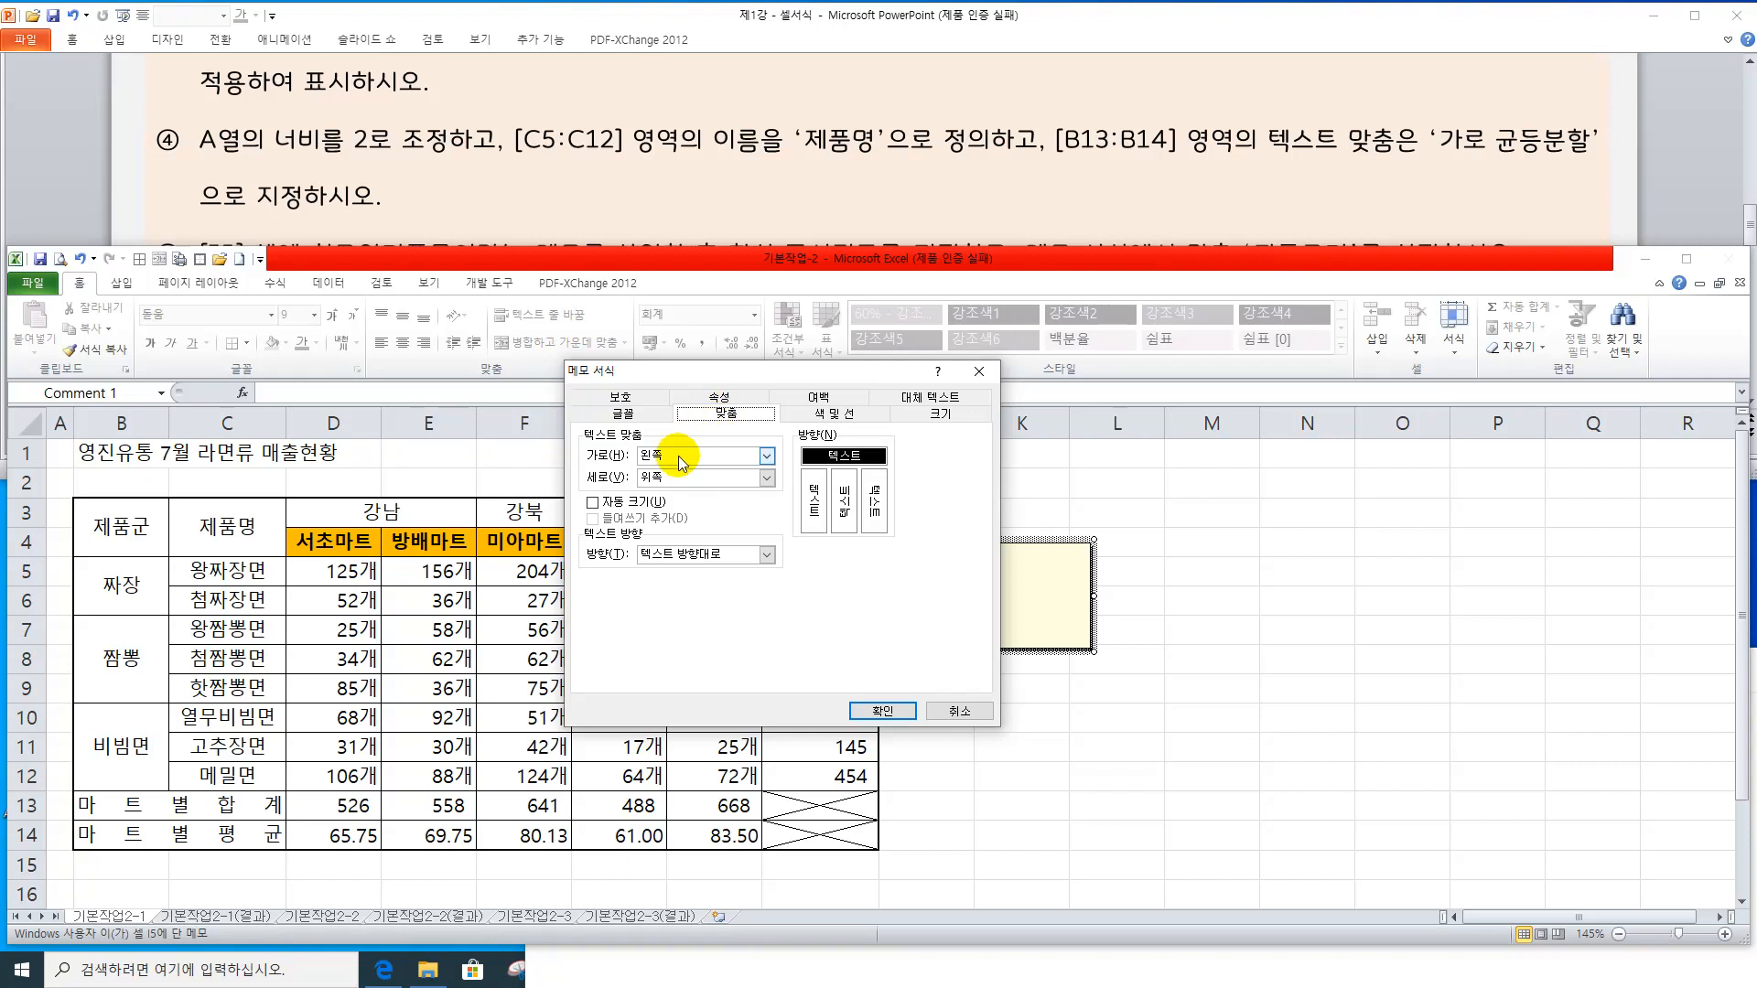
click(629, 500)
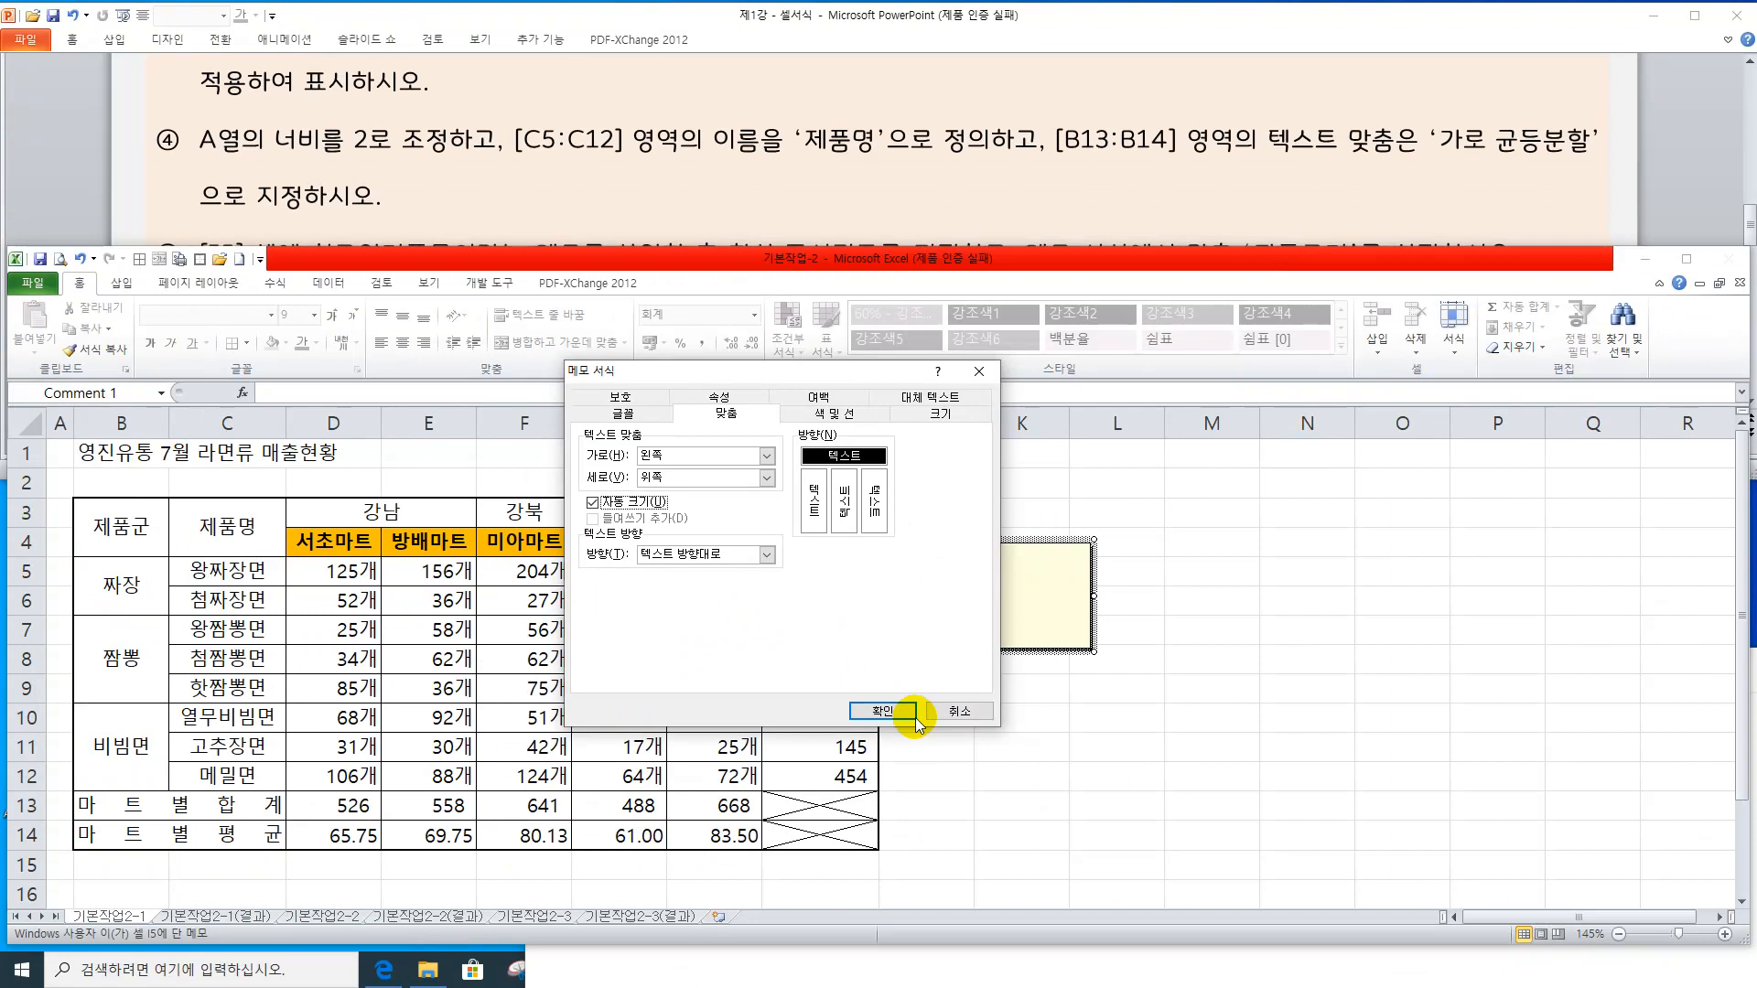
click(1167, 926)
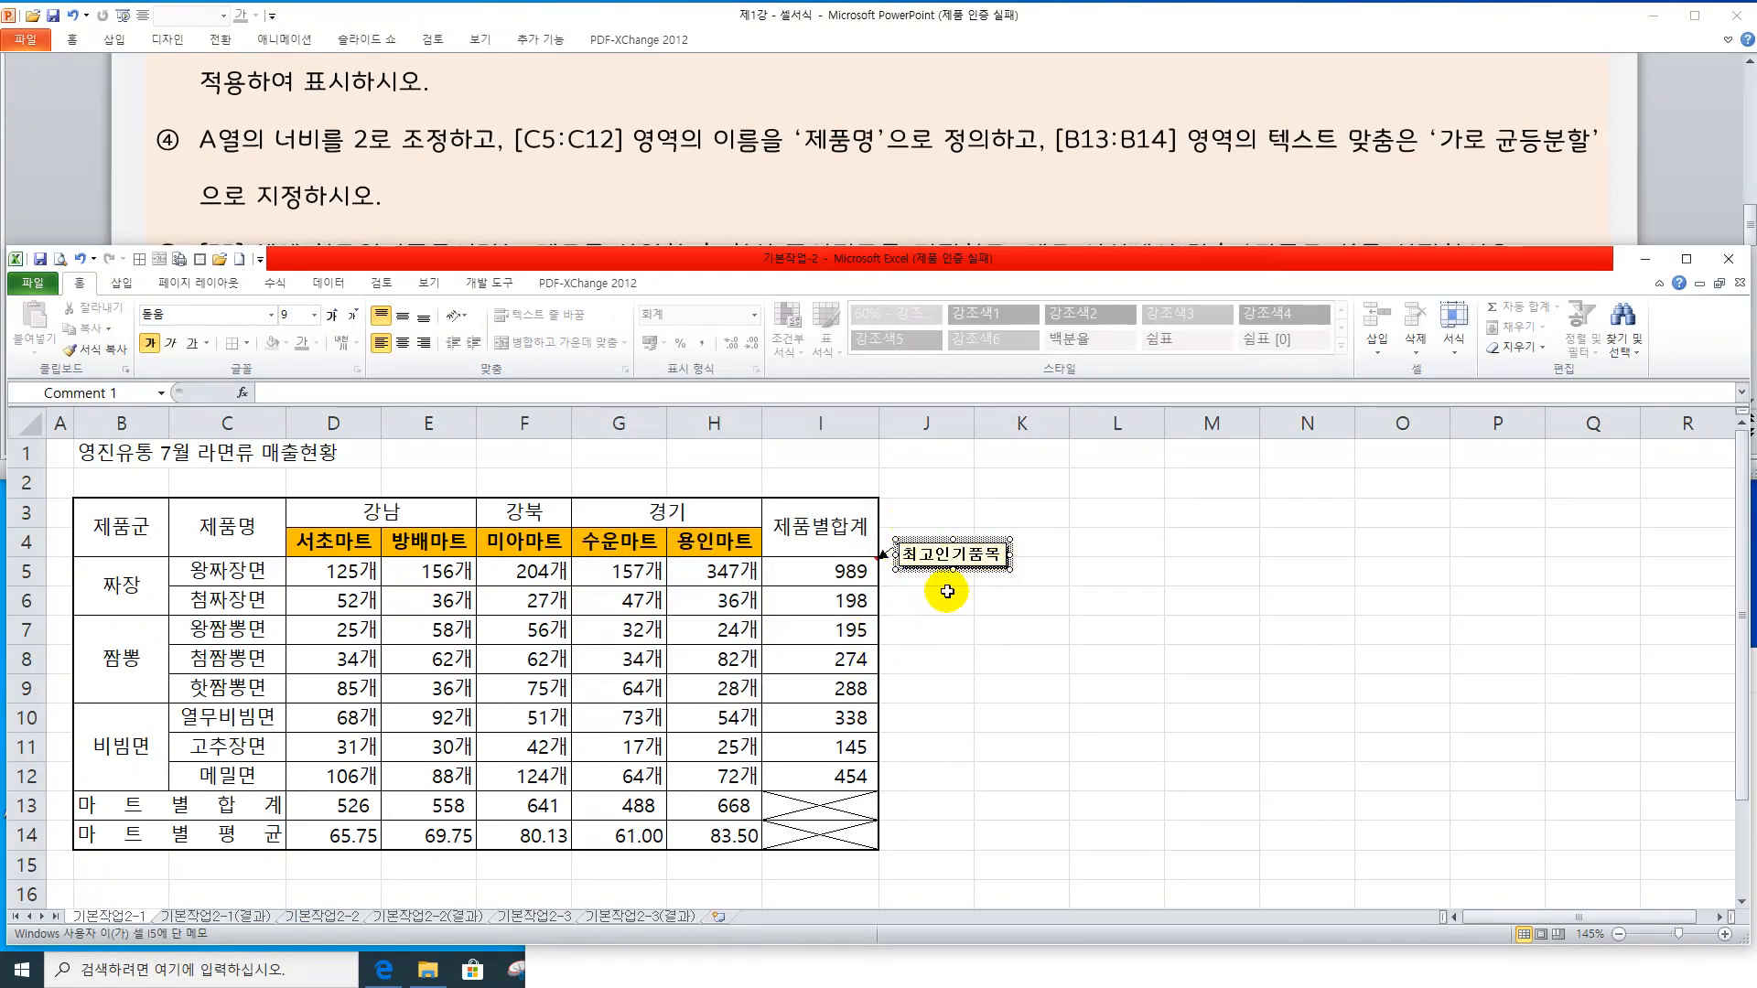
Set the memo on cell I5 to stay displayed at all times
click(996, 631)
click(828, 659)
click(712, 620)
click(632, 745)
click(910, 719)
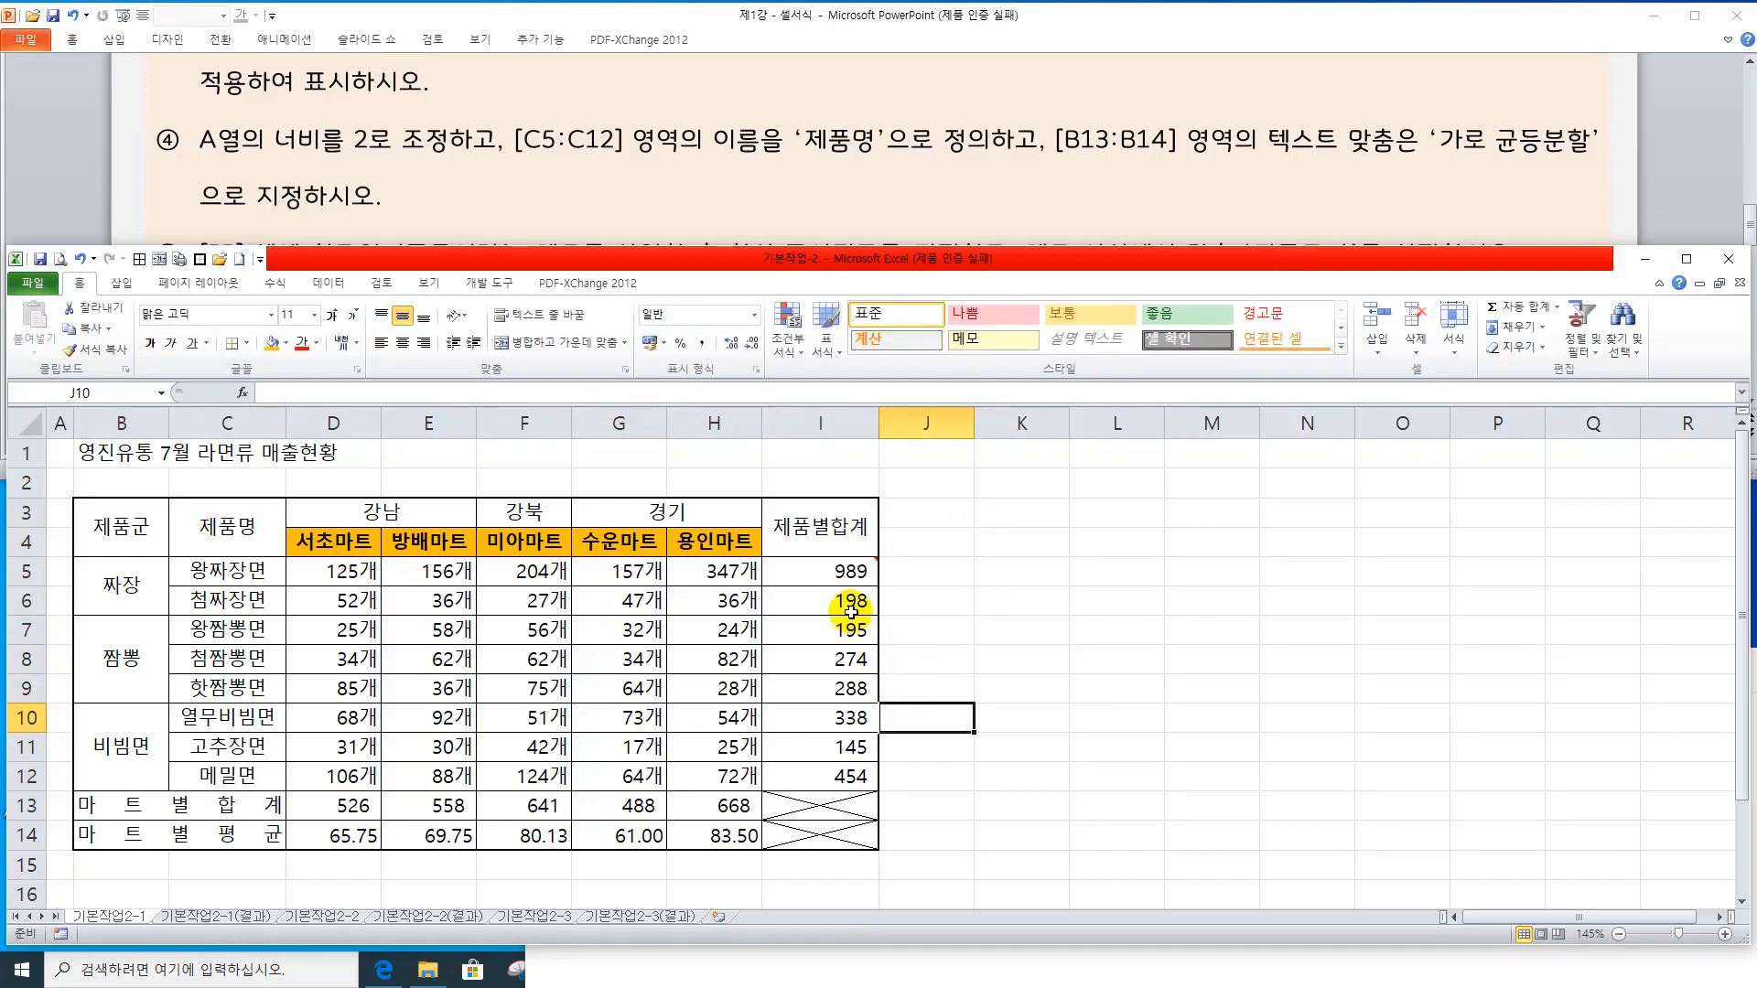
mouse_move(837, 569)
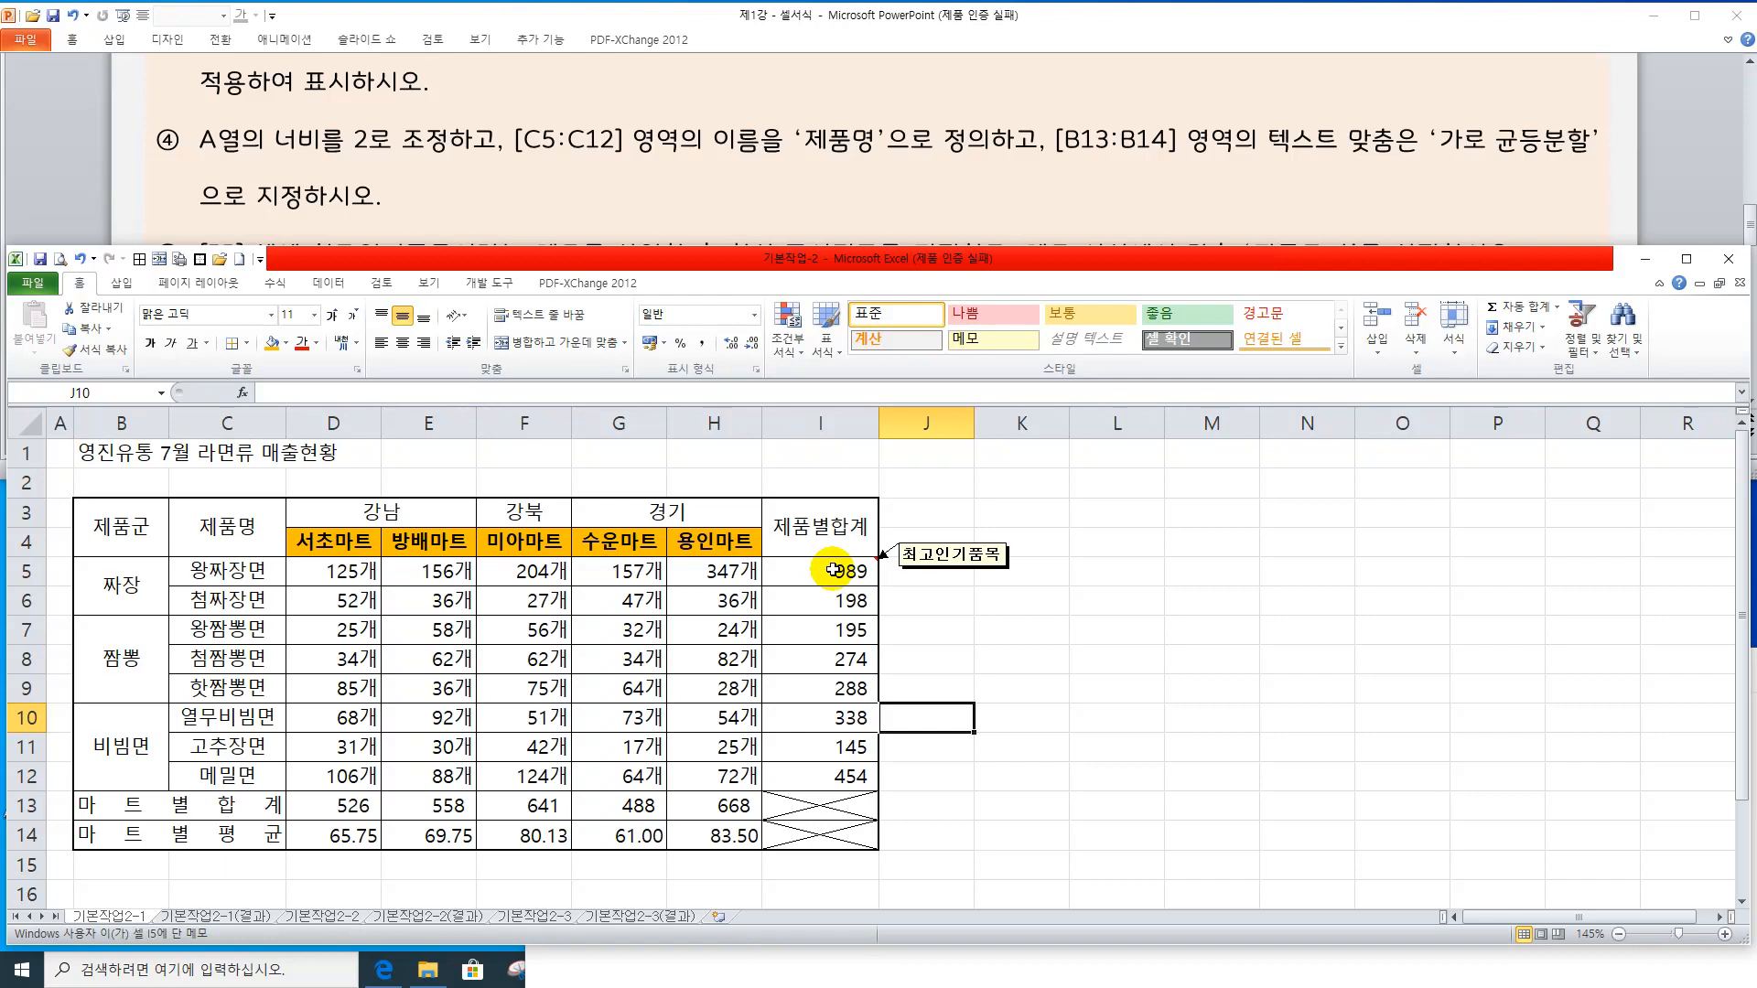
right_click(832, 570)
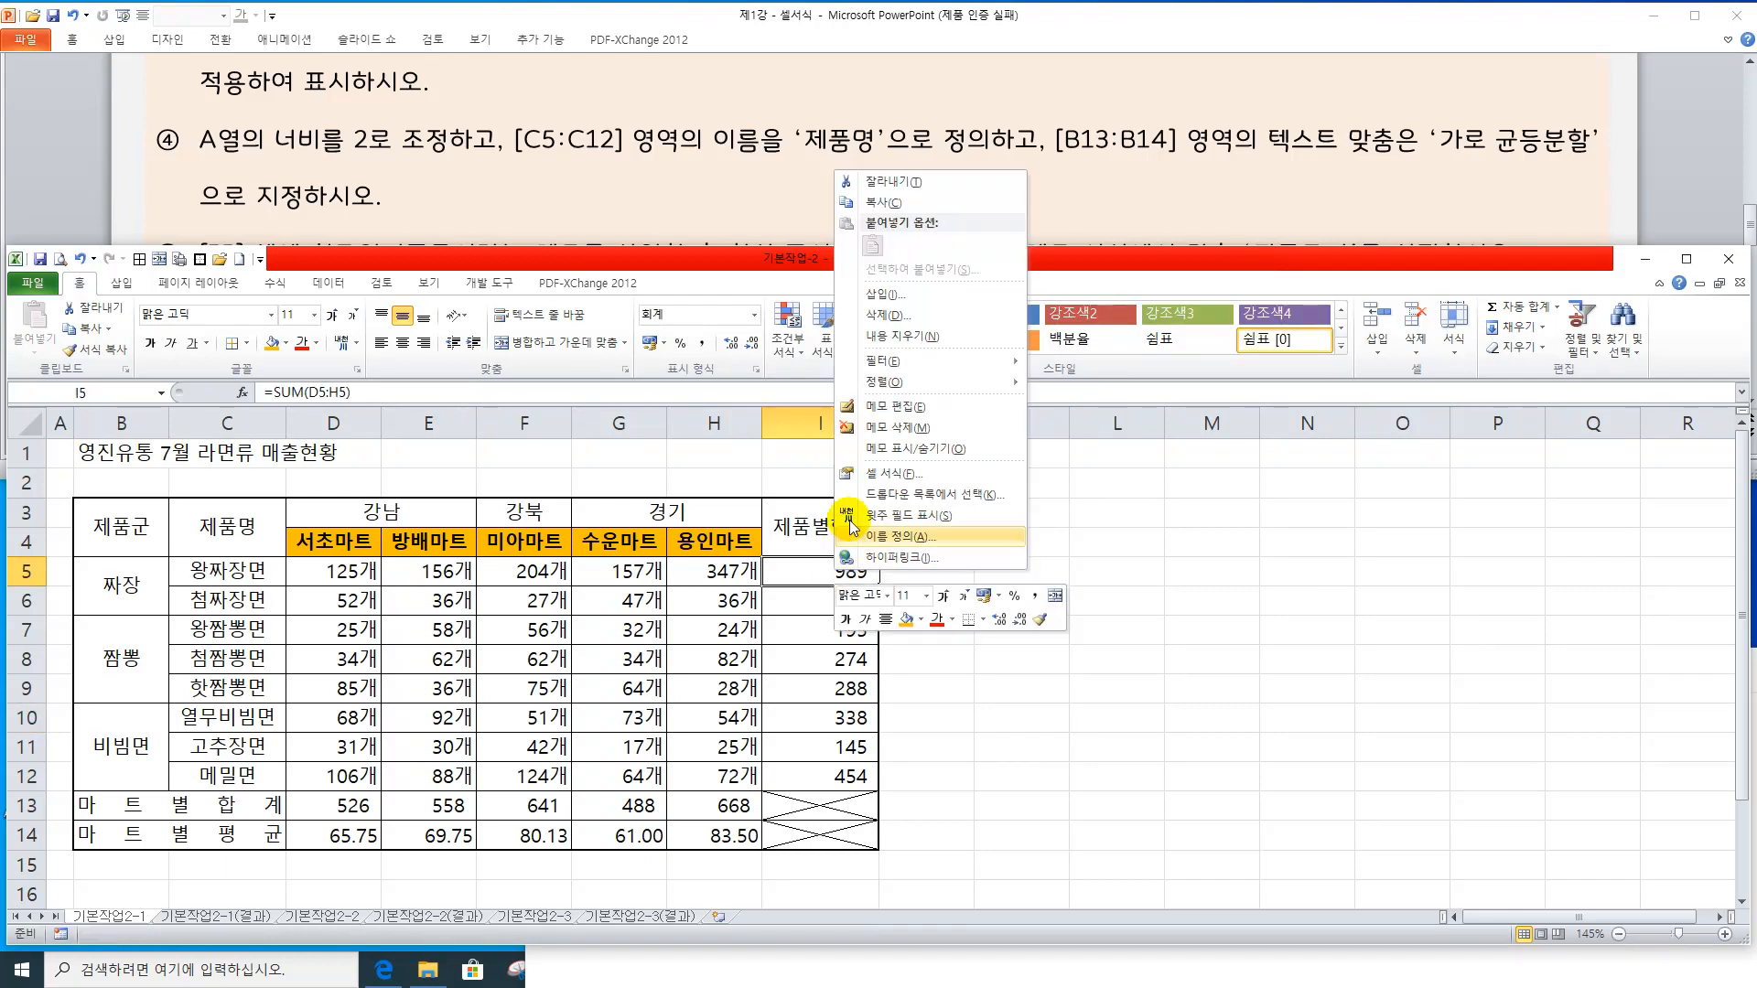
click(882, 449)
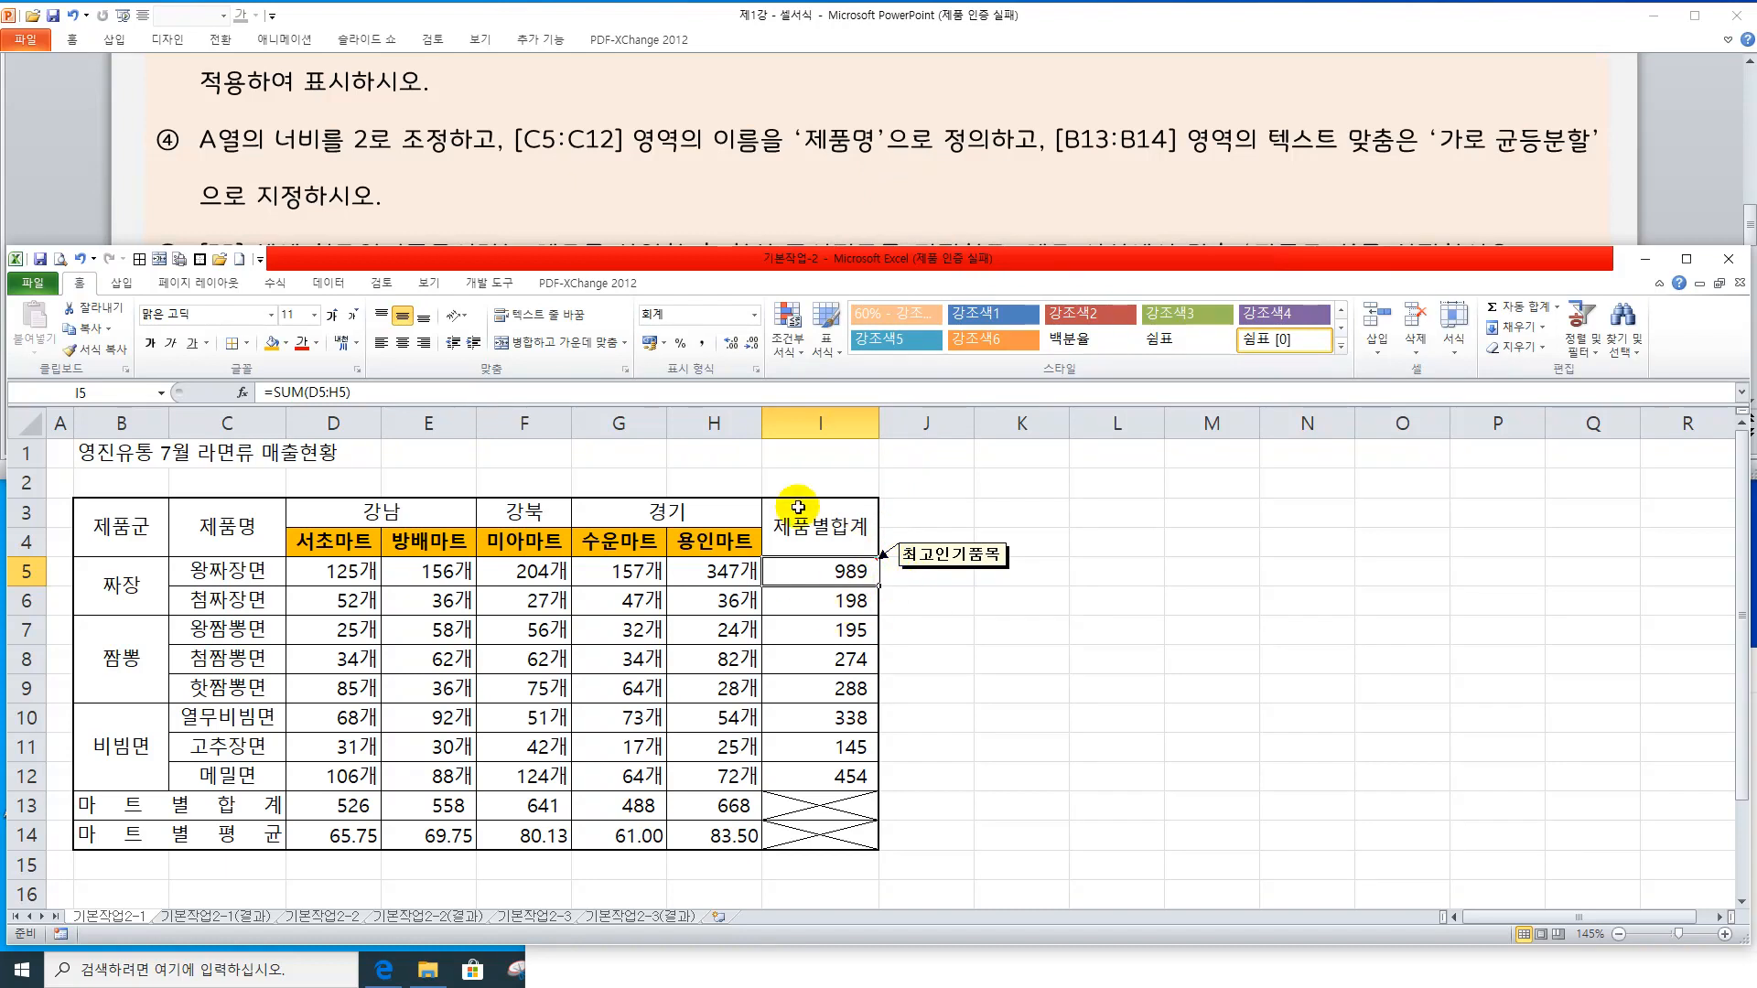
Switch to PowerPoint, review instruction ⑤ and go to the slide with the 기본작업 2-2 instructions
click(880, 209)
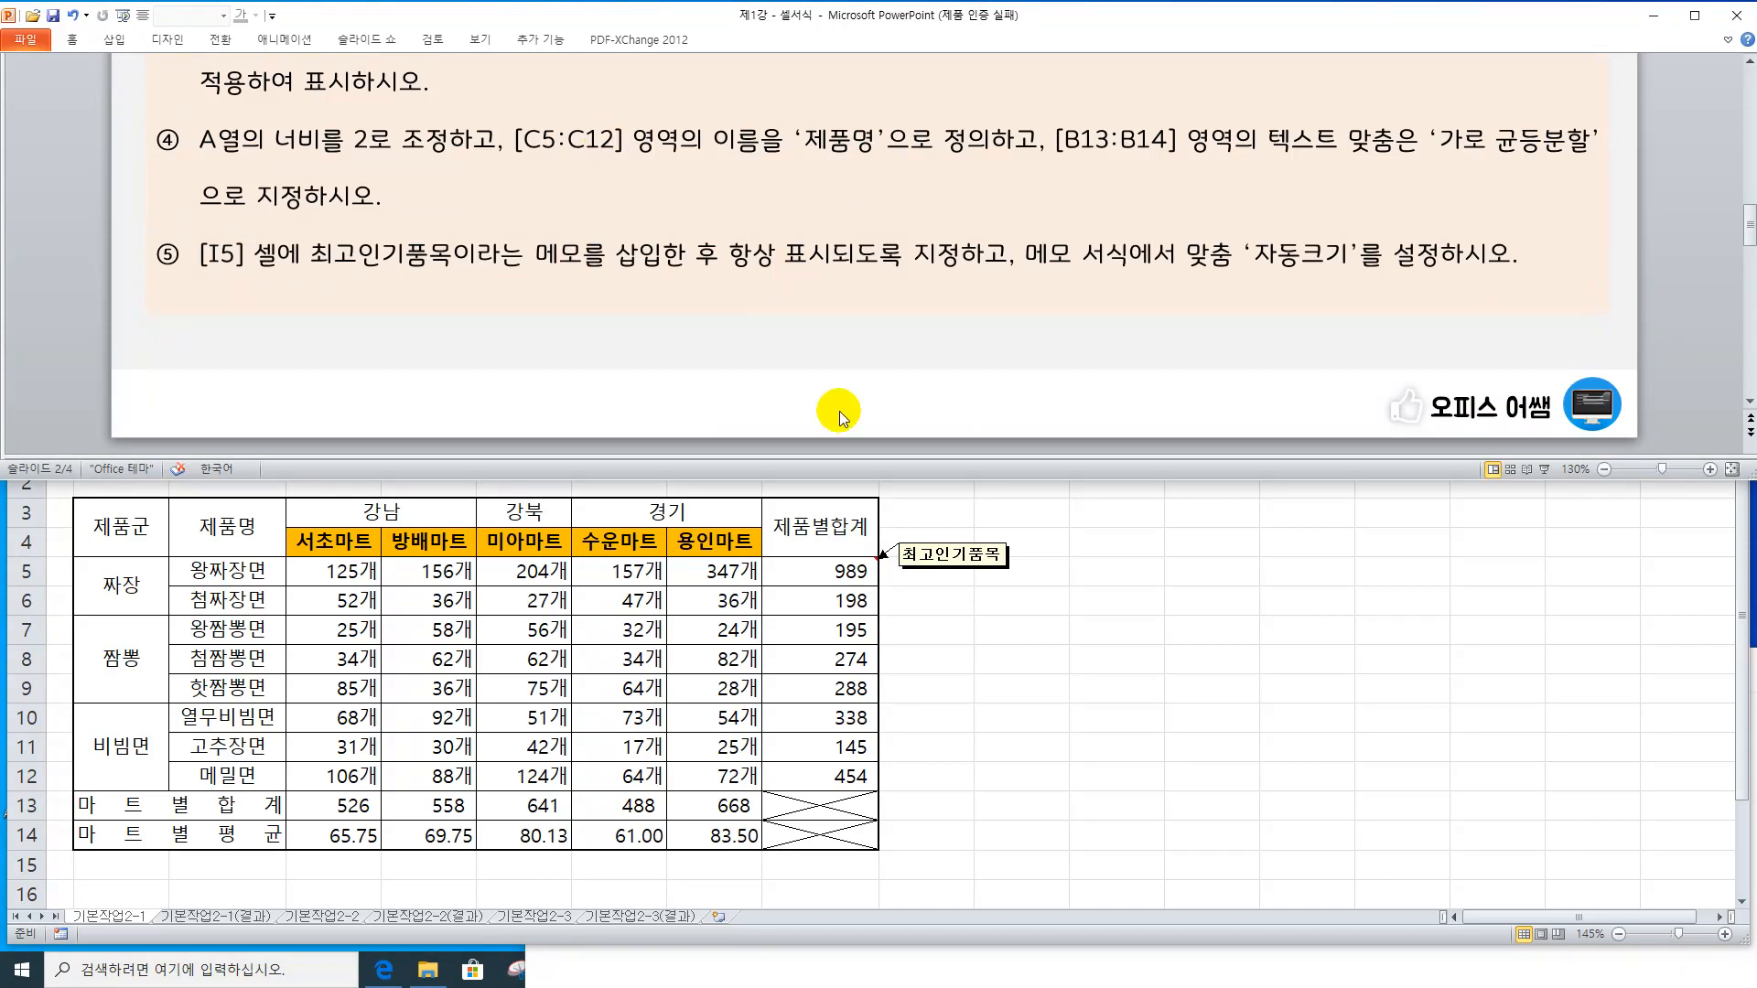
click(944, 657)
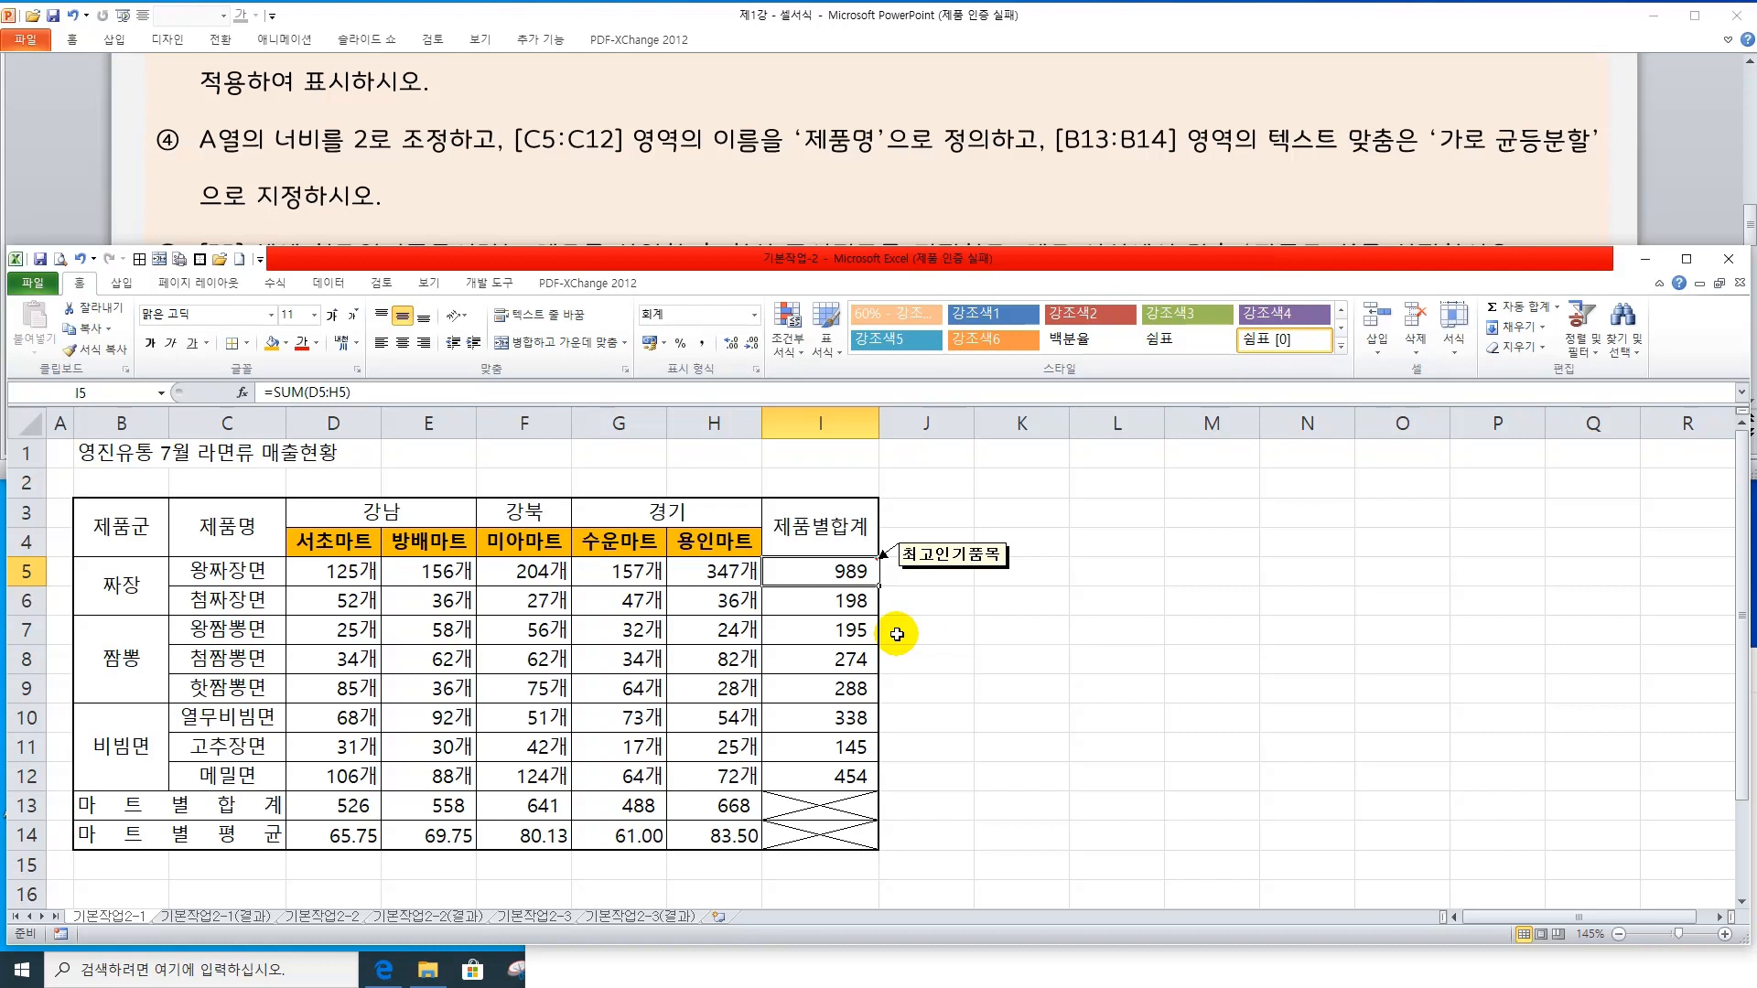
click(970, 157)
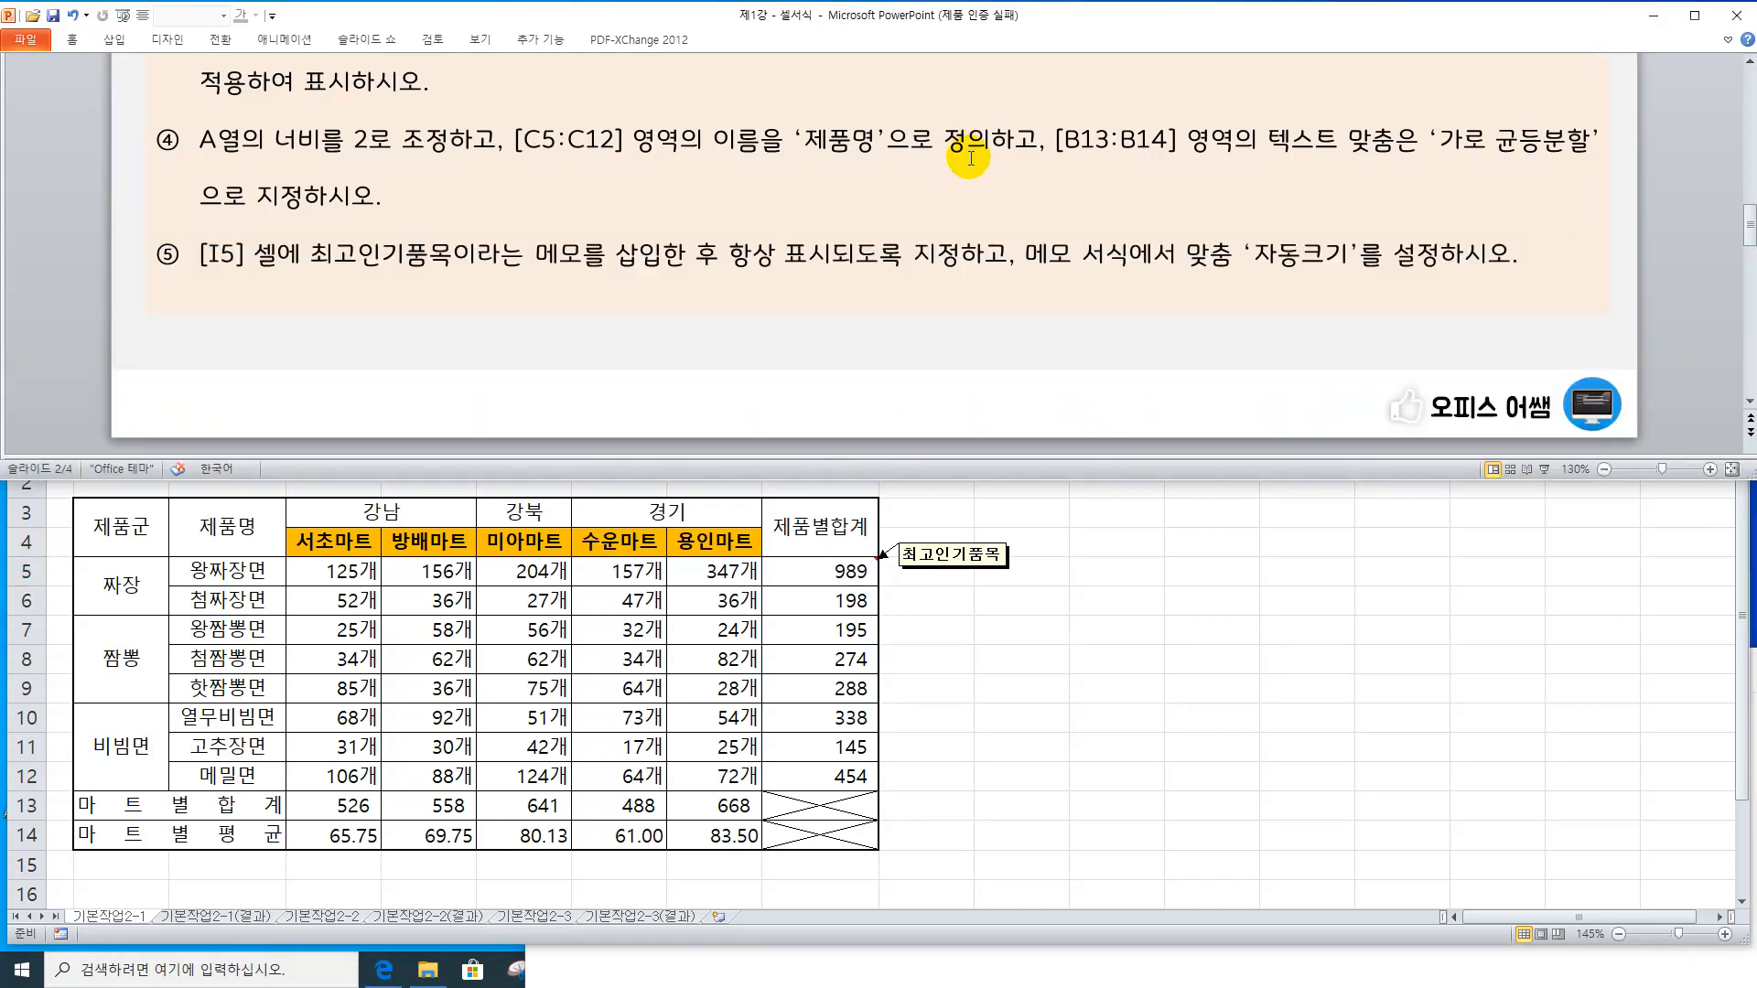
scroll(970, 158, down, 2)
click(1749, 61)
click(1750, 60)
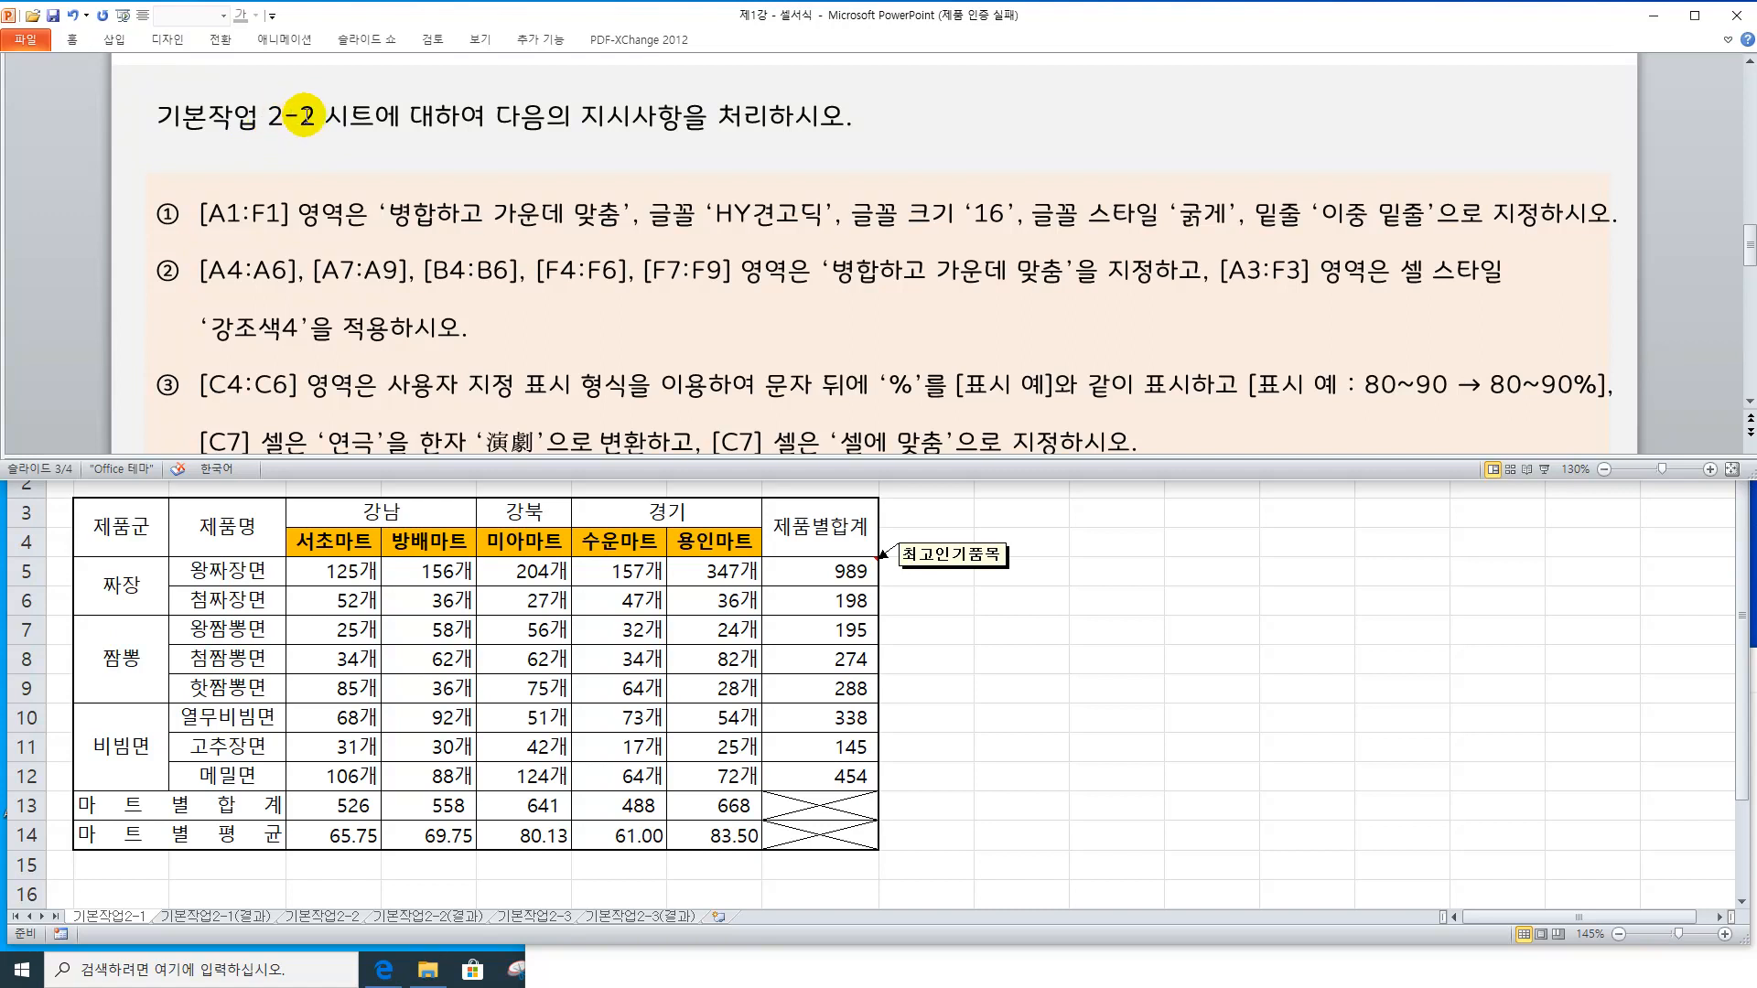
Return to Excel and open the 기본작업2-2 sheet at 160% zoom
click(491, 722)
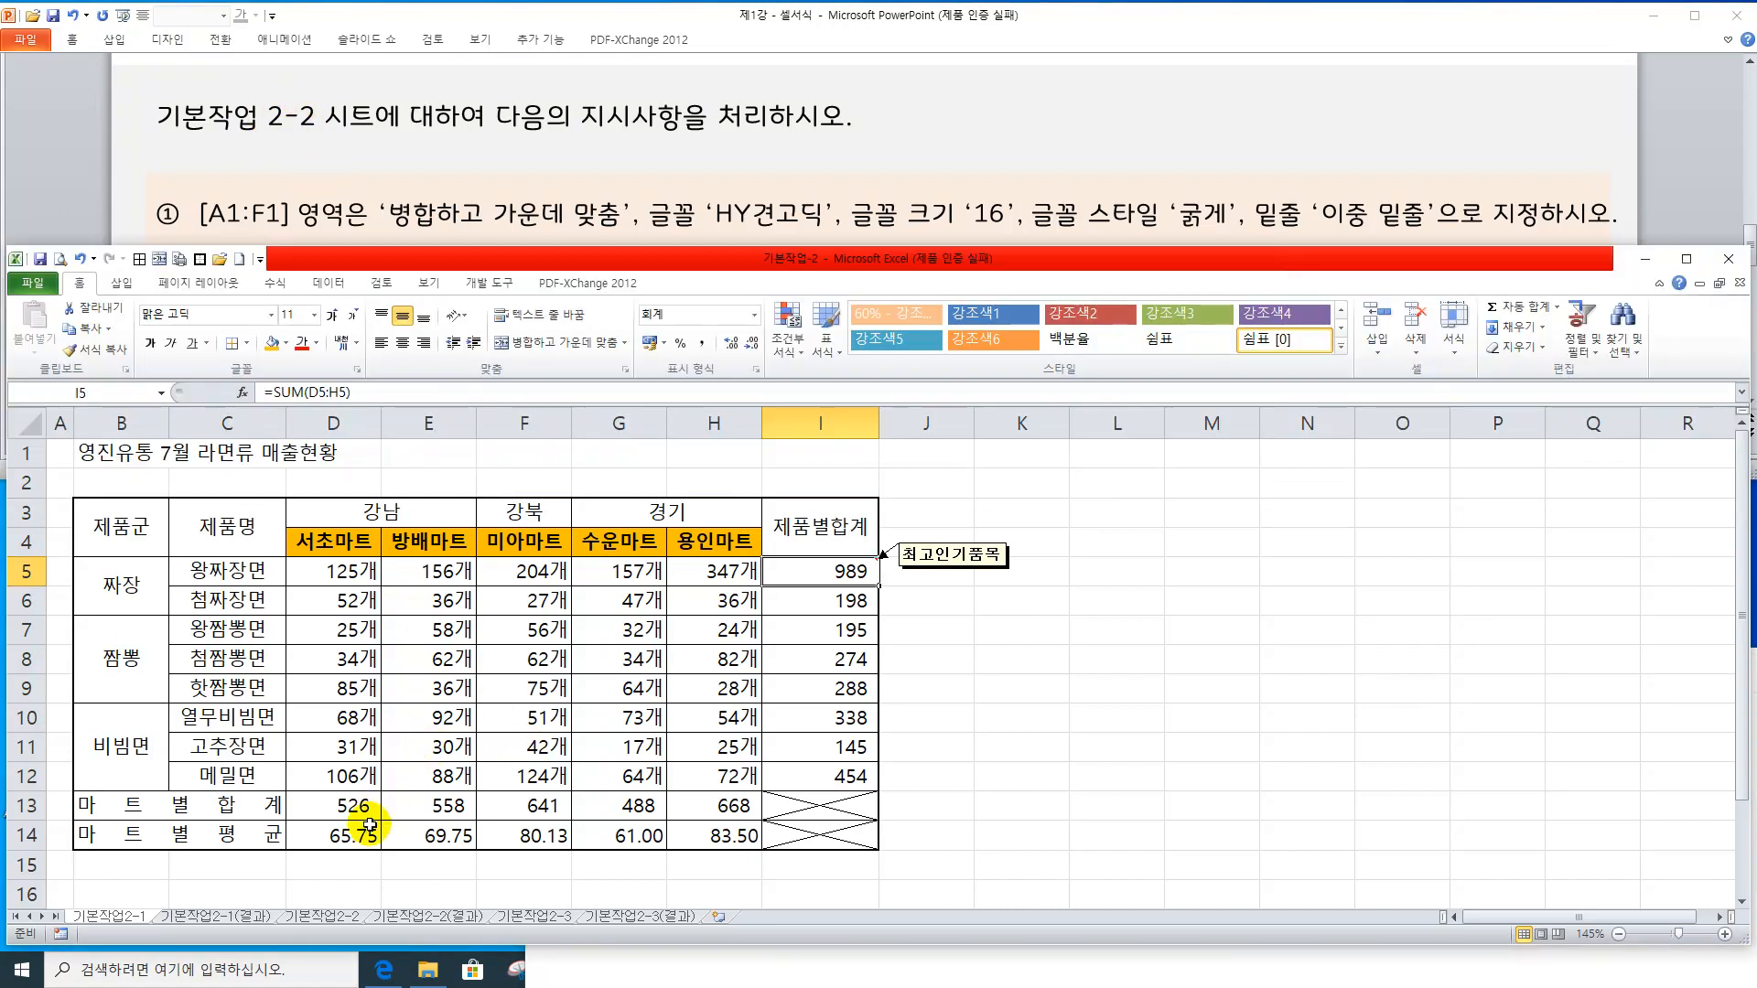
click(319, 917)
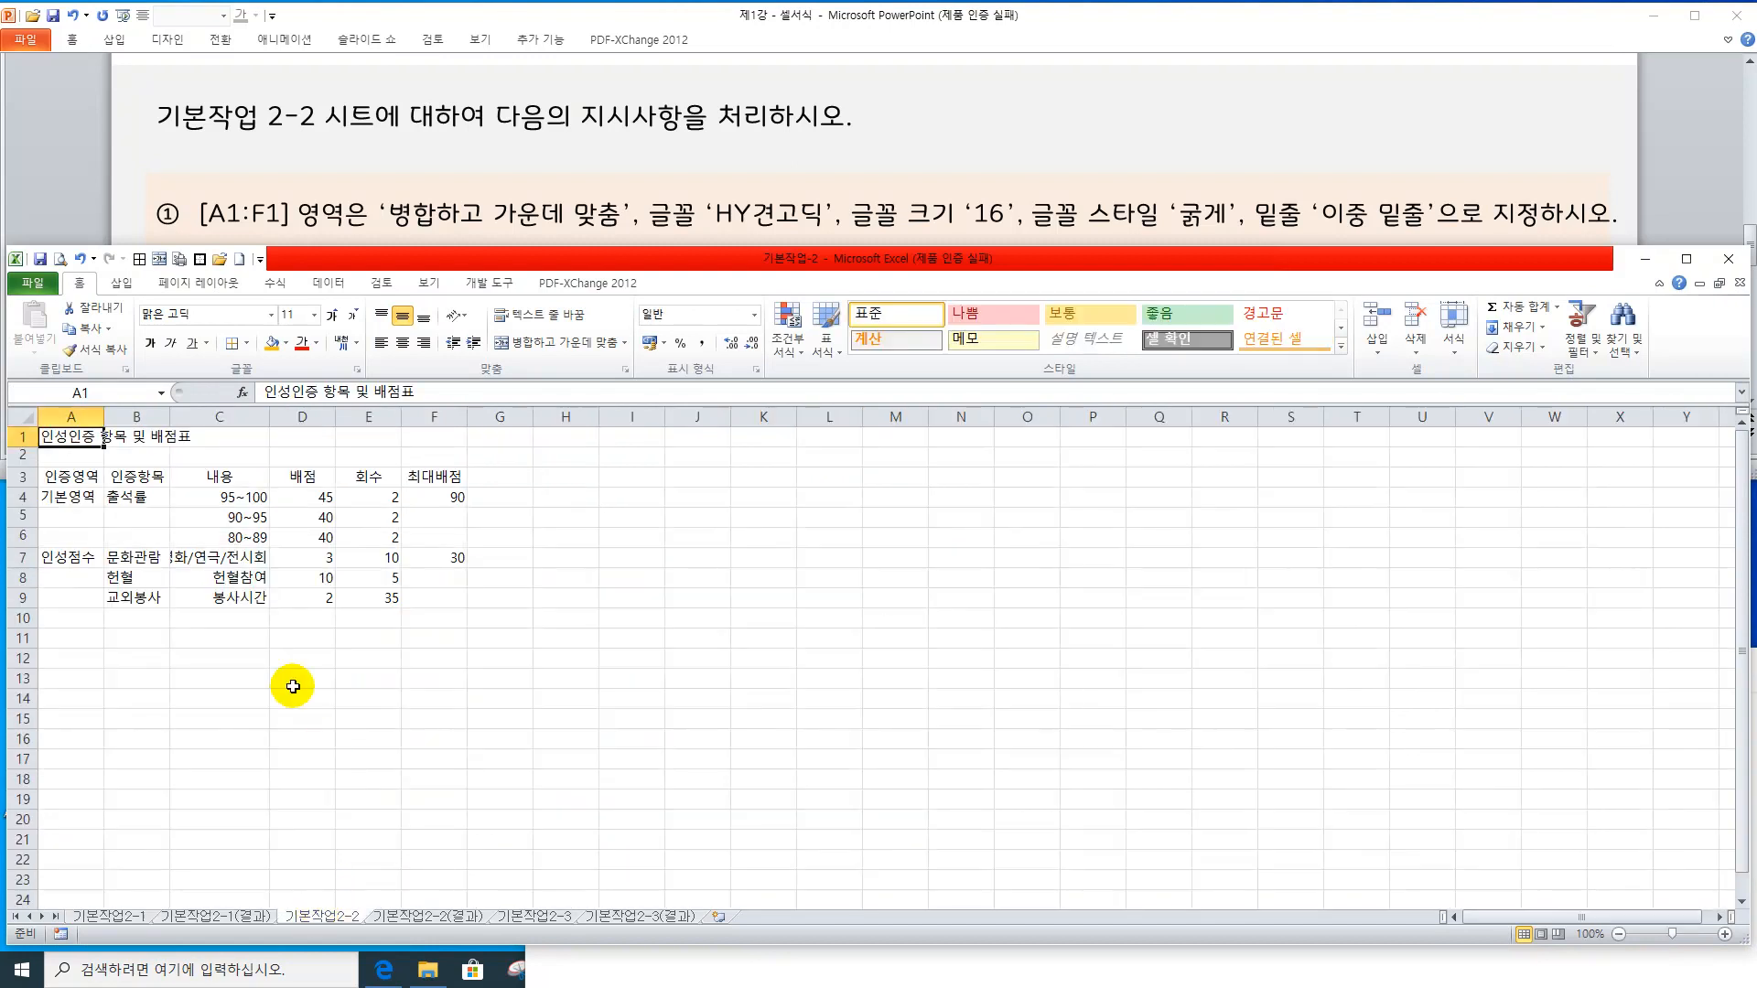
ctrl+scroll(252, 678, up, 3)
ctrl+scroll(253, 672, down, 3)
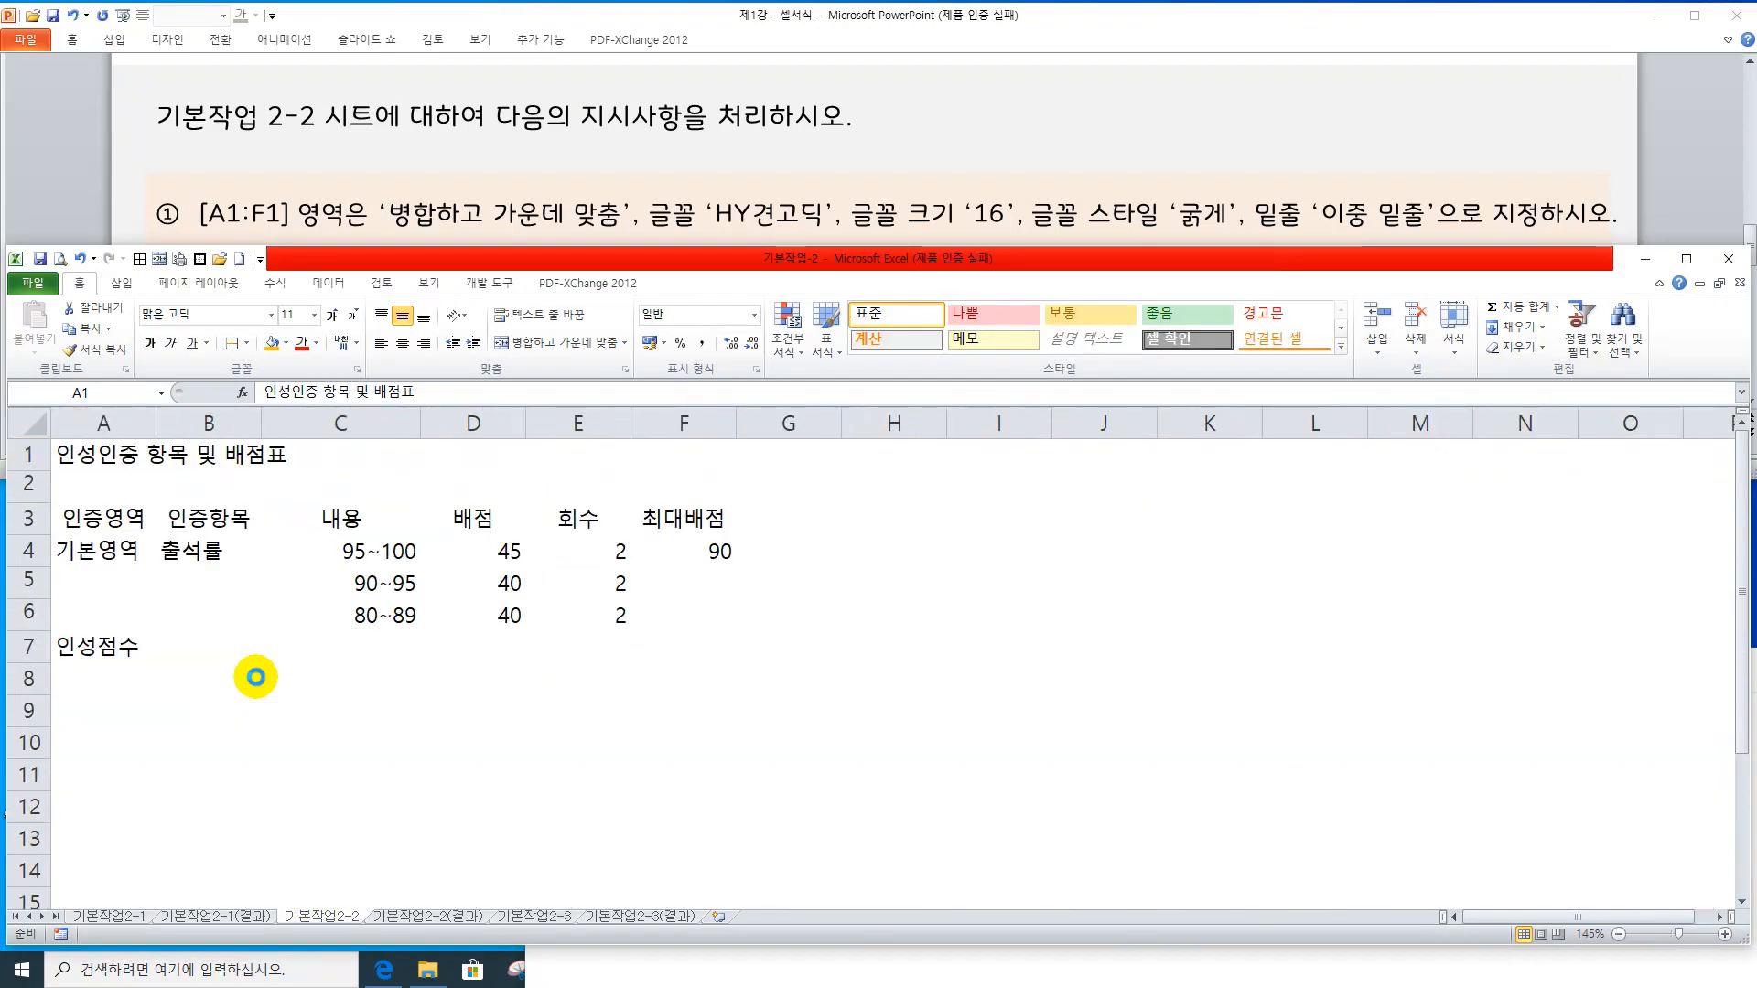
ctrl+scroll(251, 671, up, 4)
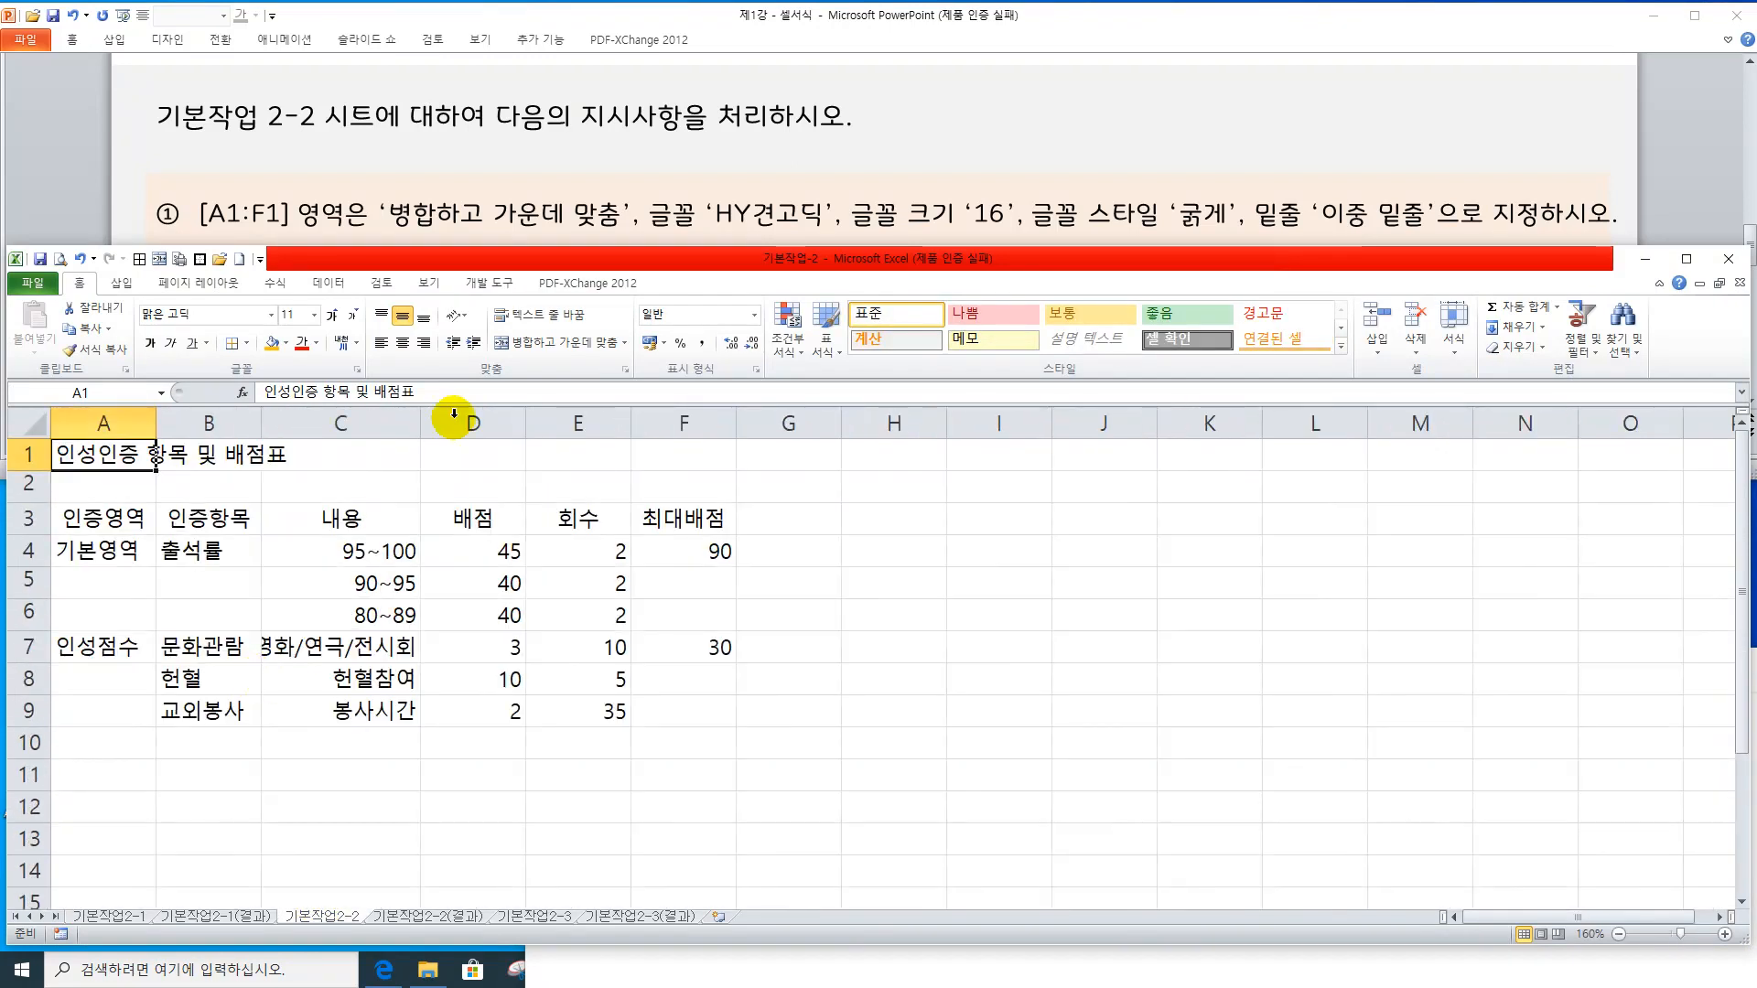
Bring instructions ① and ② for 기본작업 2-2 into view in PowerPoint, and return to the Excel sheet
click(1730, 196)
click(1748, 400)
click(1749, 399)
click(1749, 400)
click(1749, 400)
click(1070, 614)
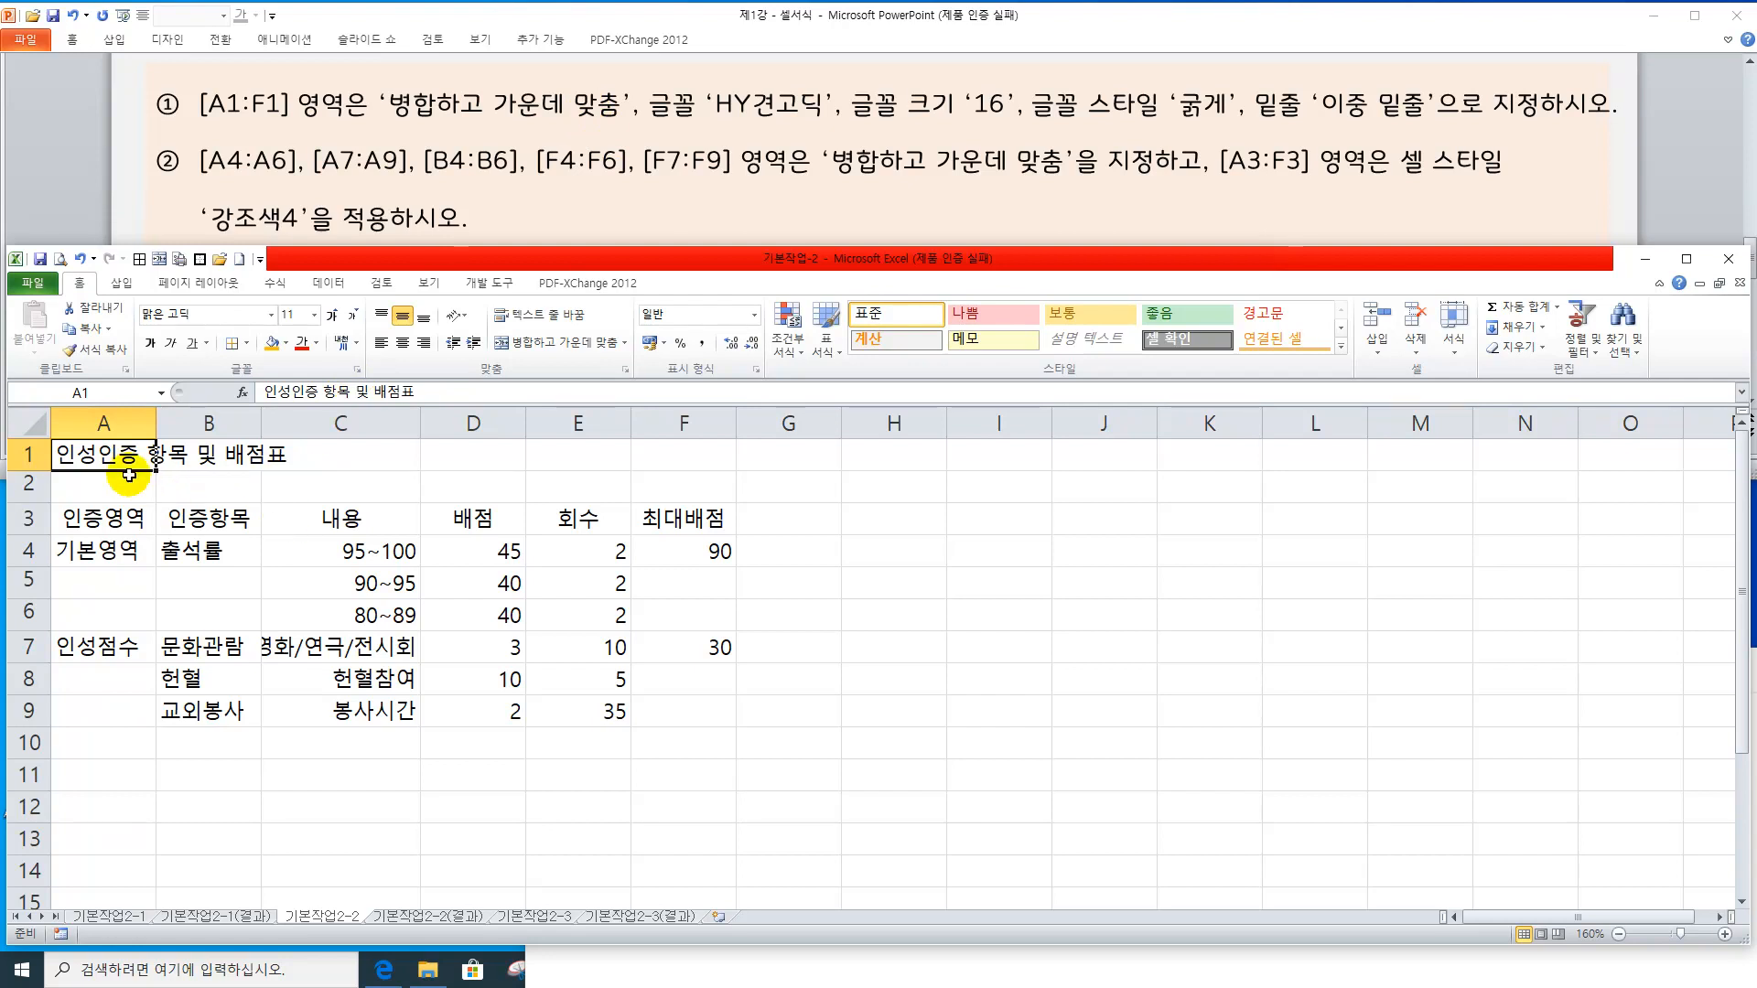
Merge and center A1:F1 and set the title's font to HY견고딕, size 16
drag(103, 455, 655, 453)
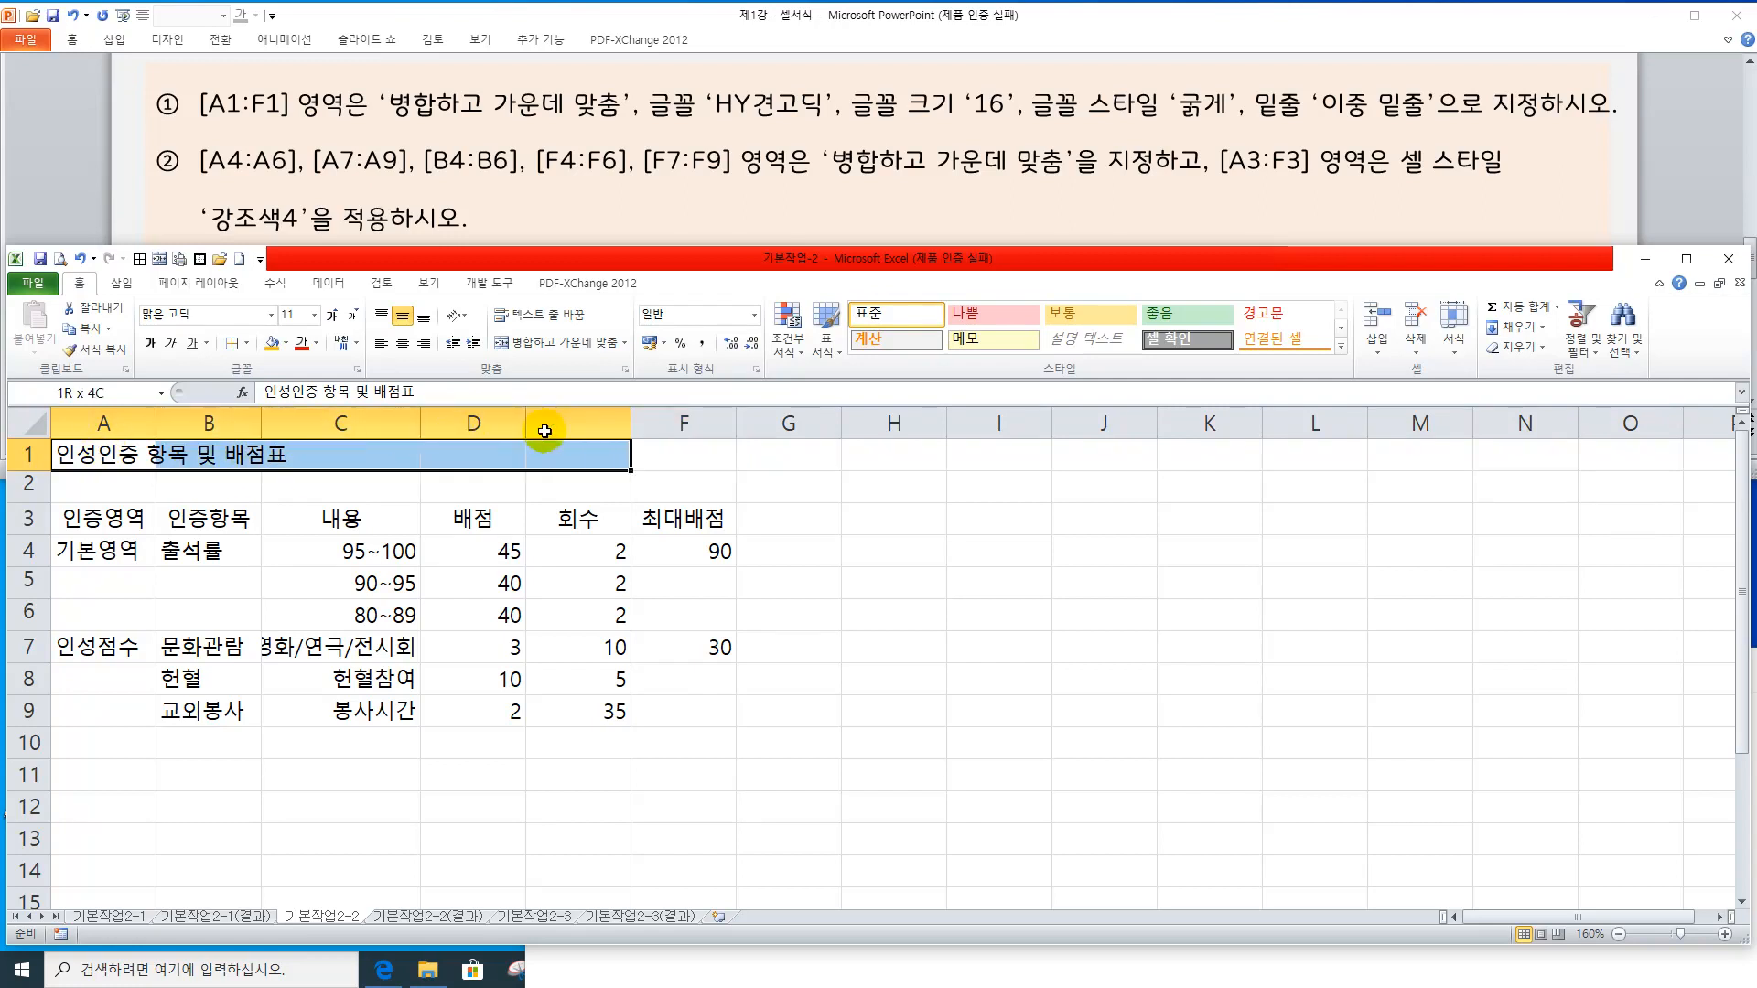
click(545, 355)
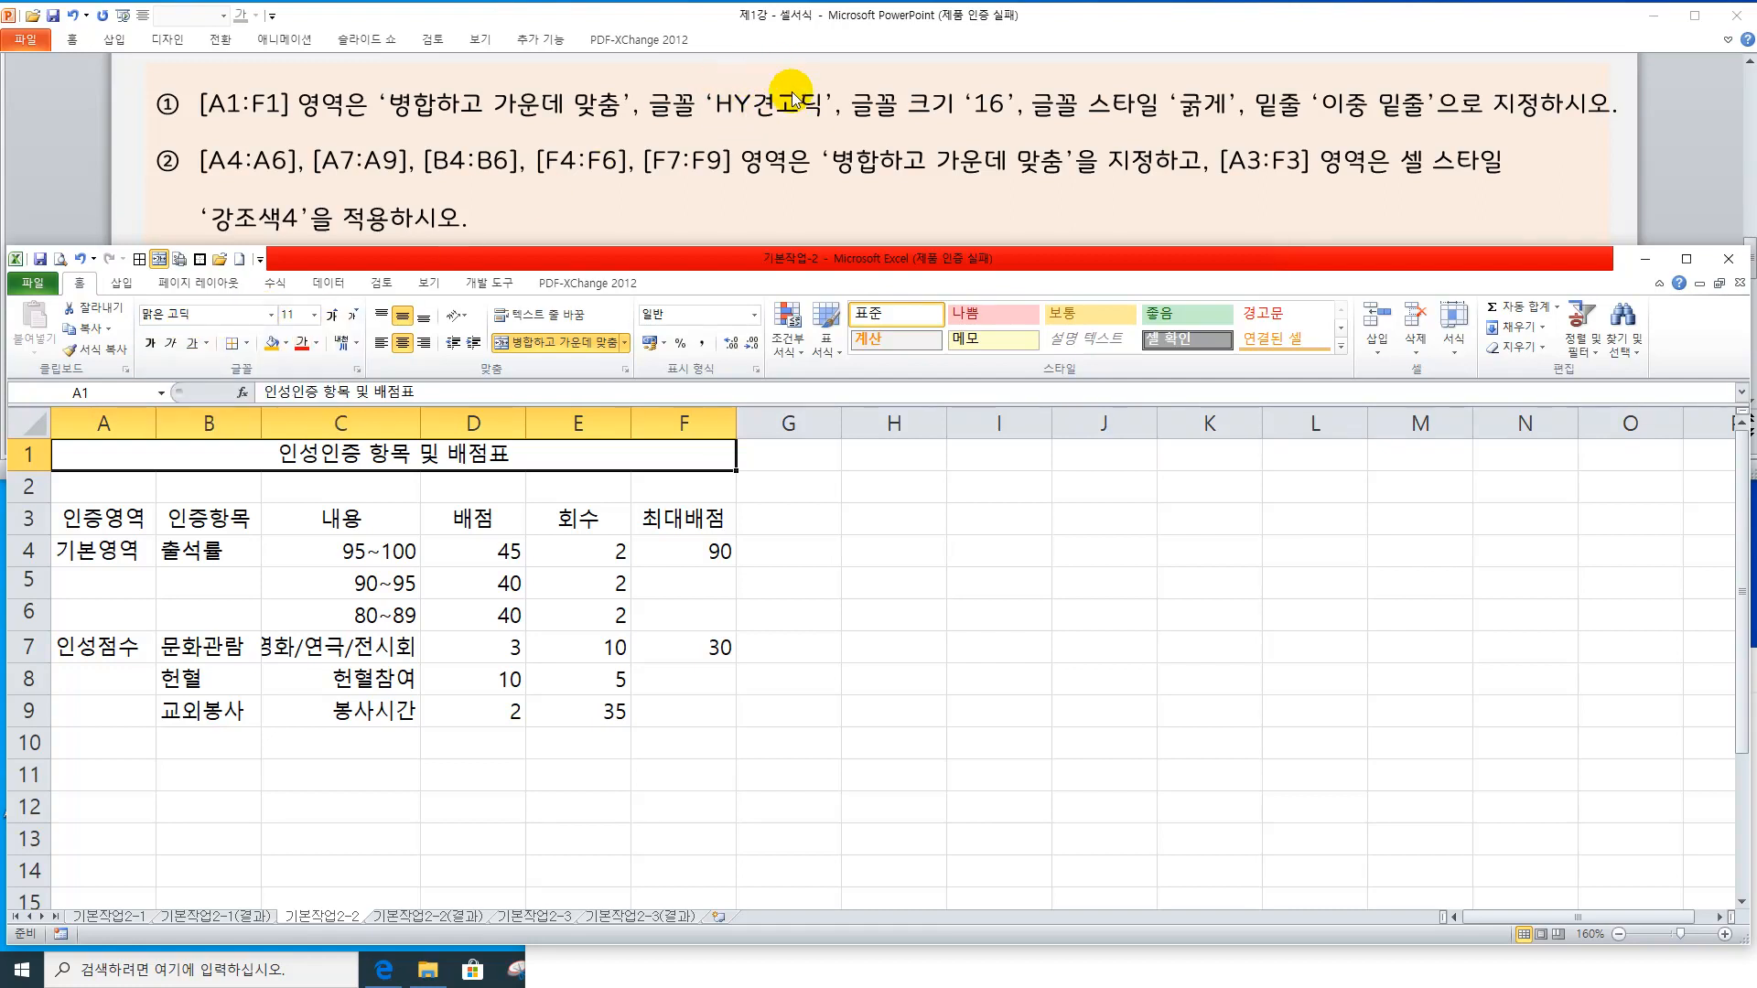
click(213, 313)
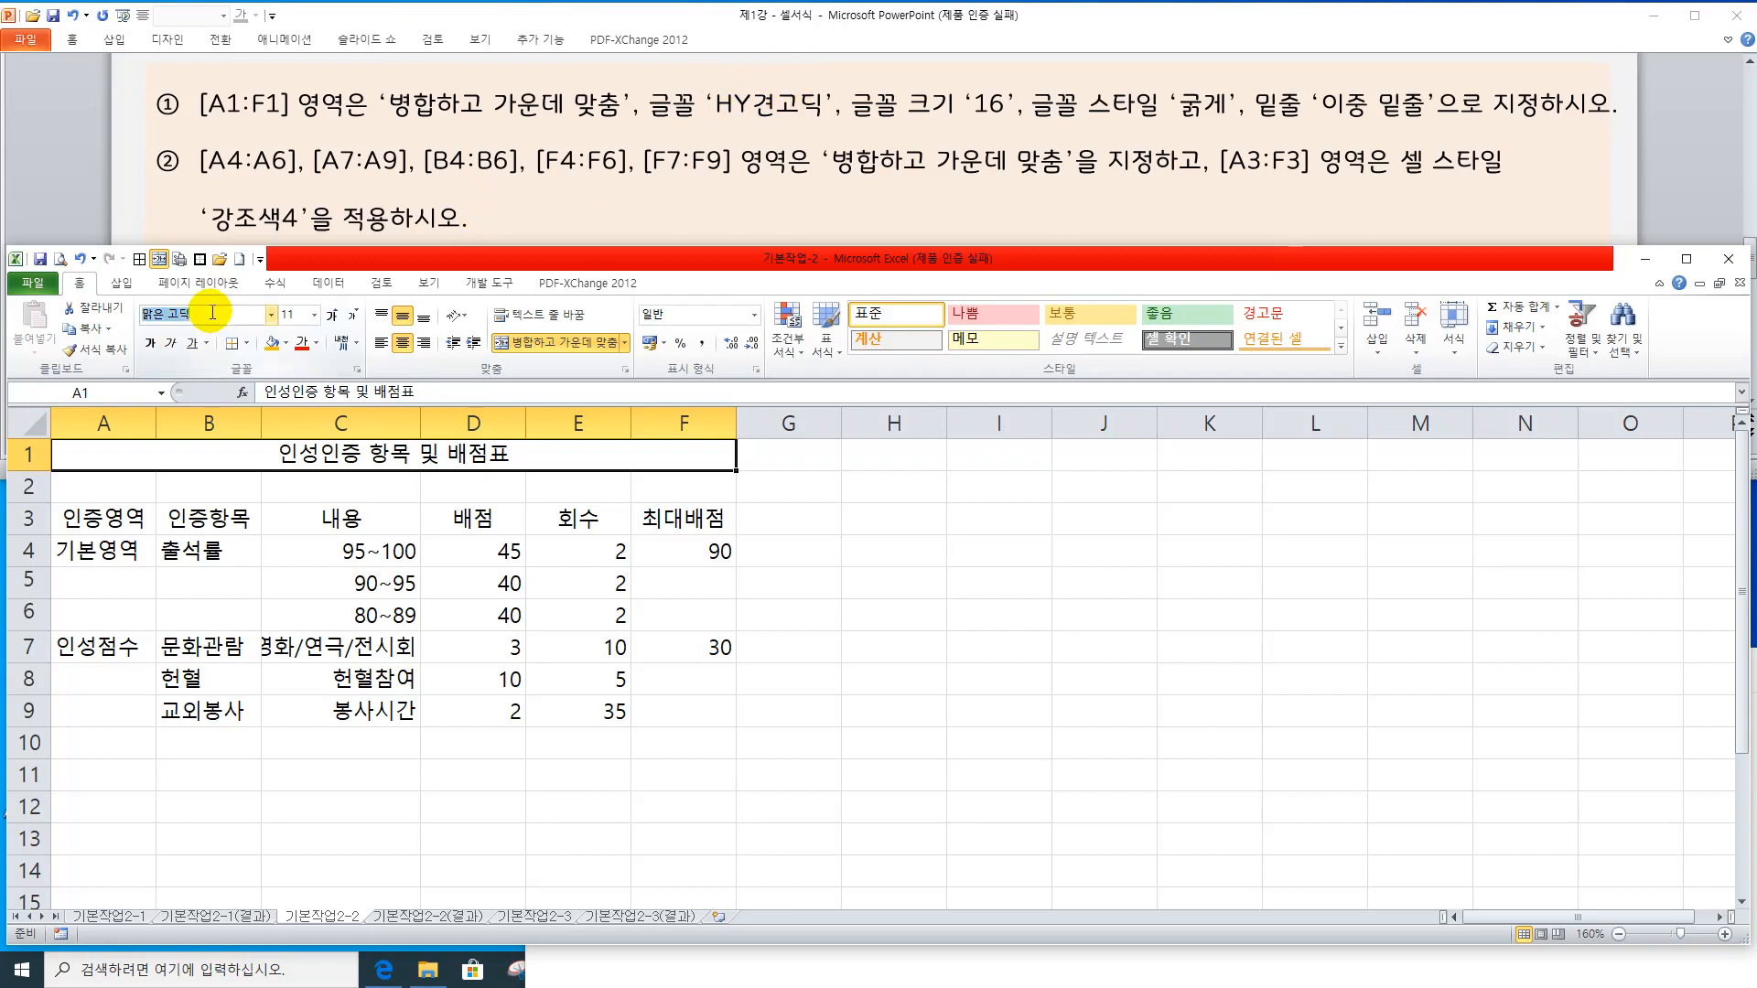
text(hy견)
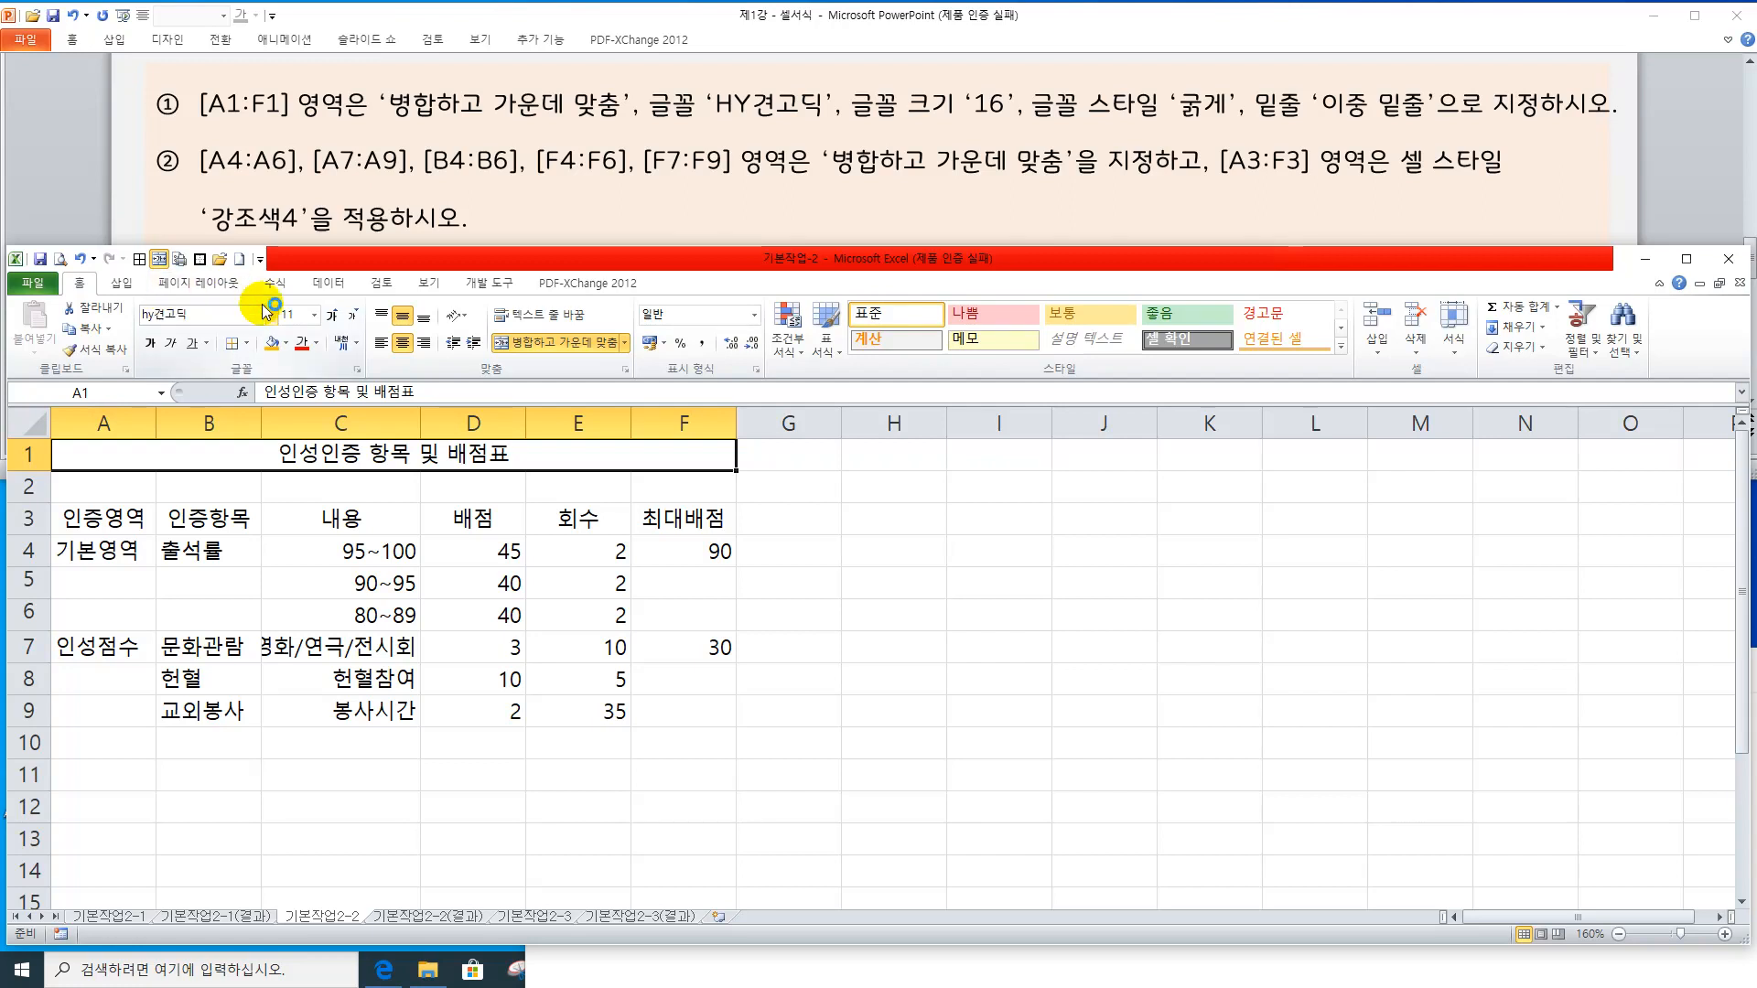
key(Return)
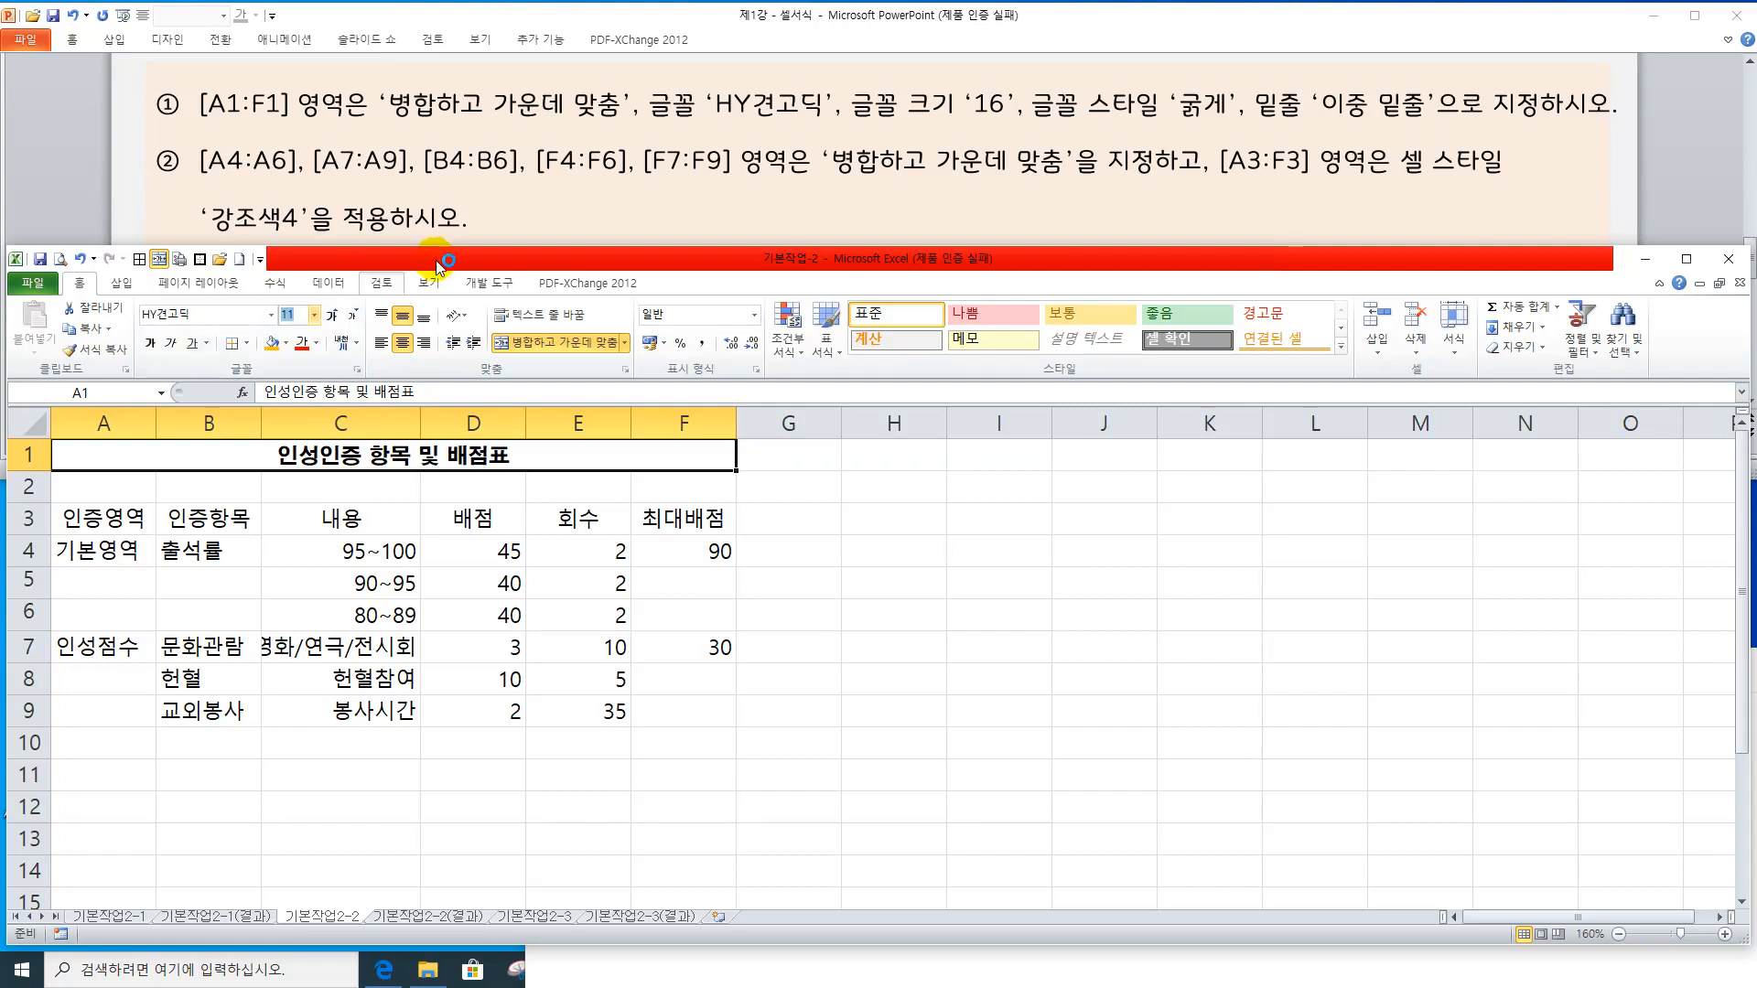
text(16)
click(438, 261)
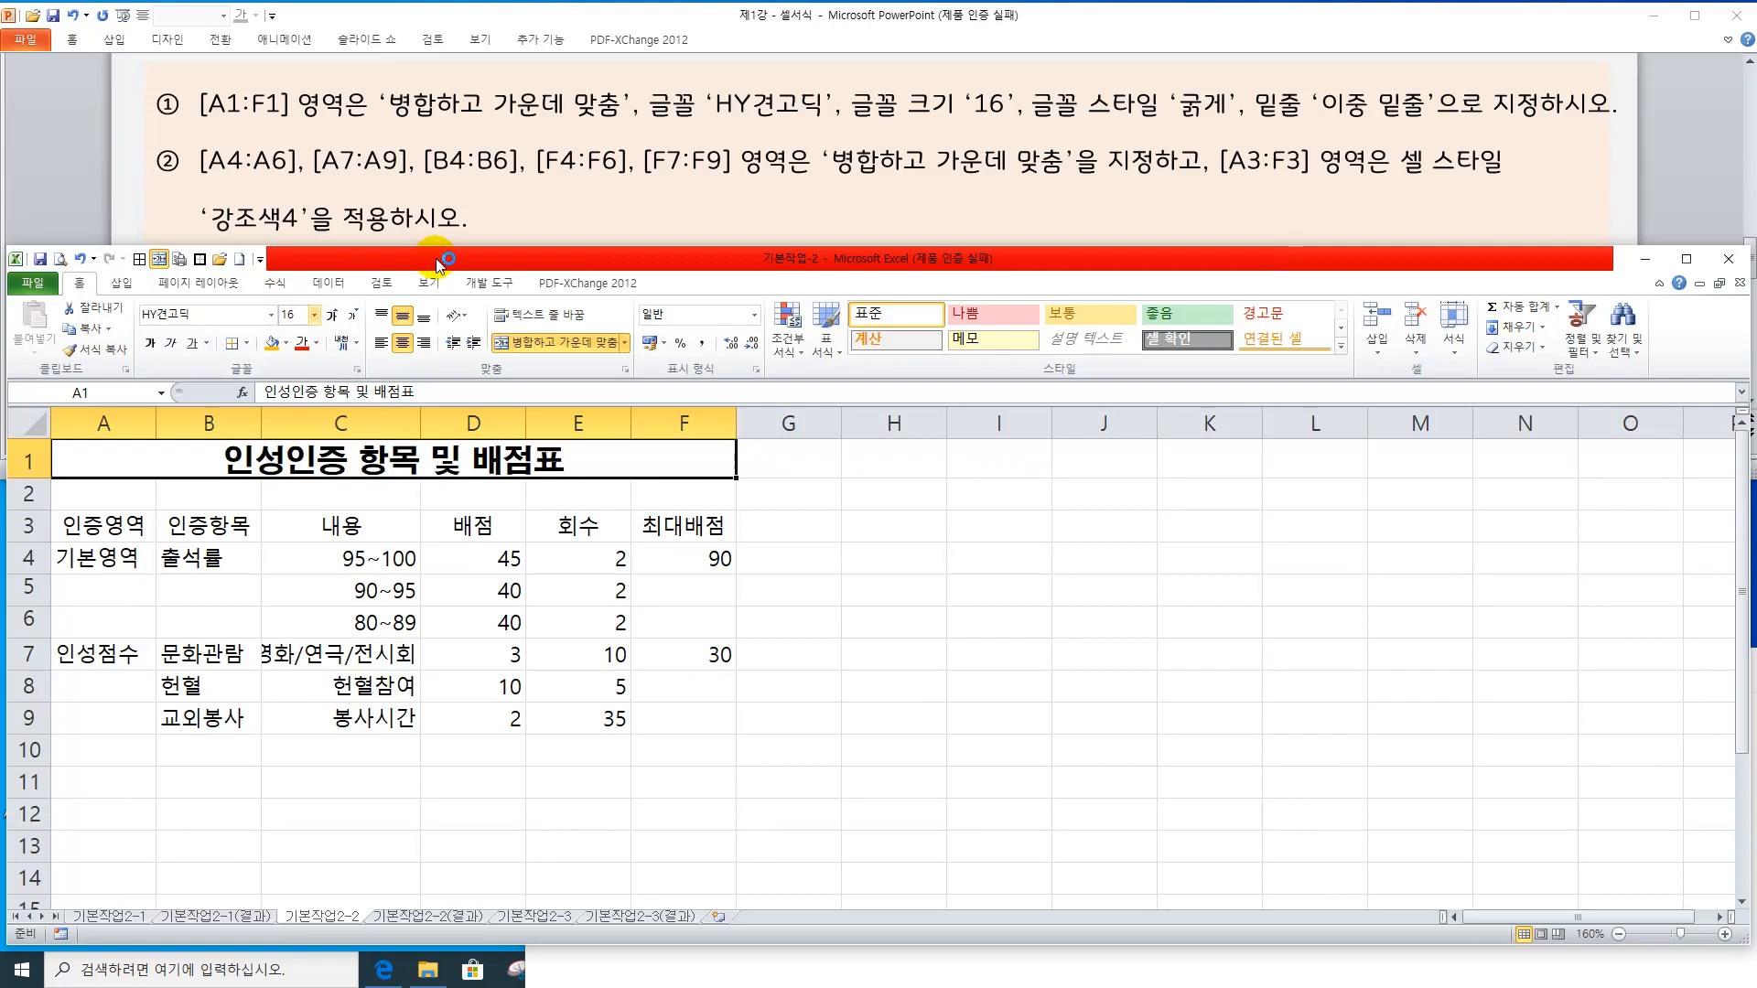
Make the merged title in A1:F1 bold and give it a double underline (이중 밑줄)
click(158, 353)
click(207, 343)
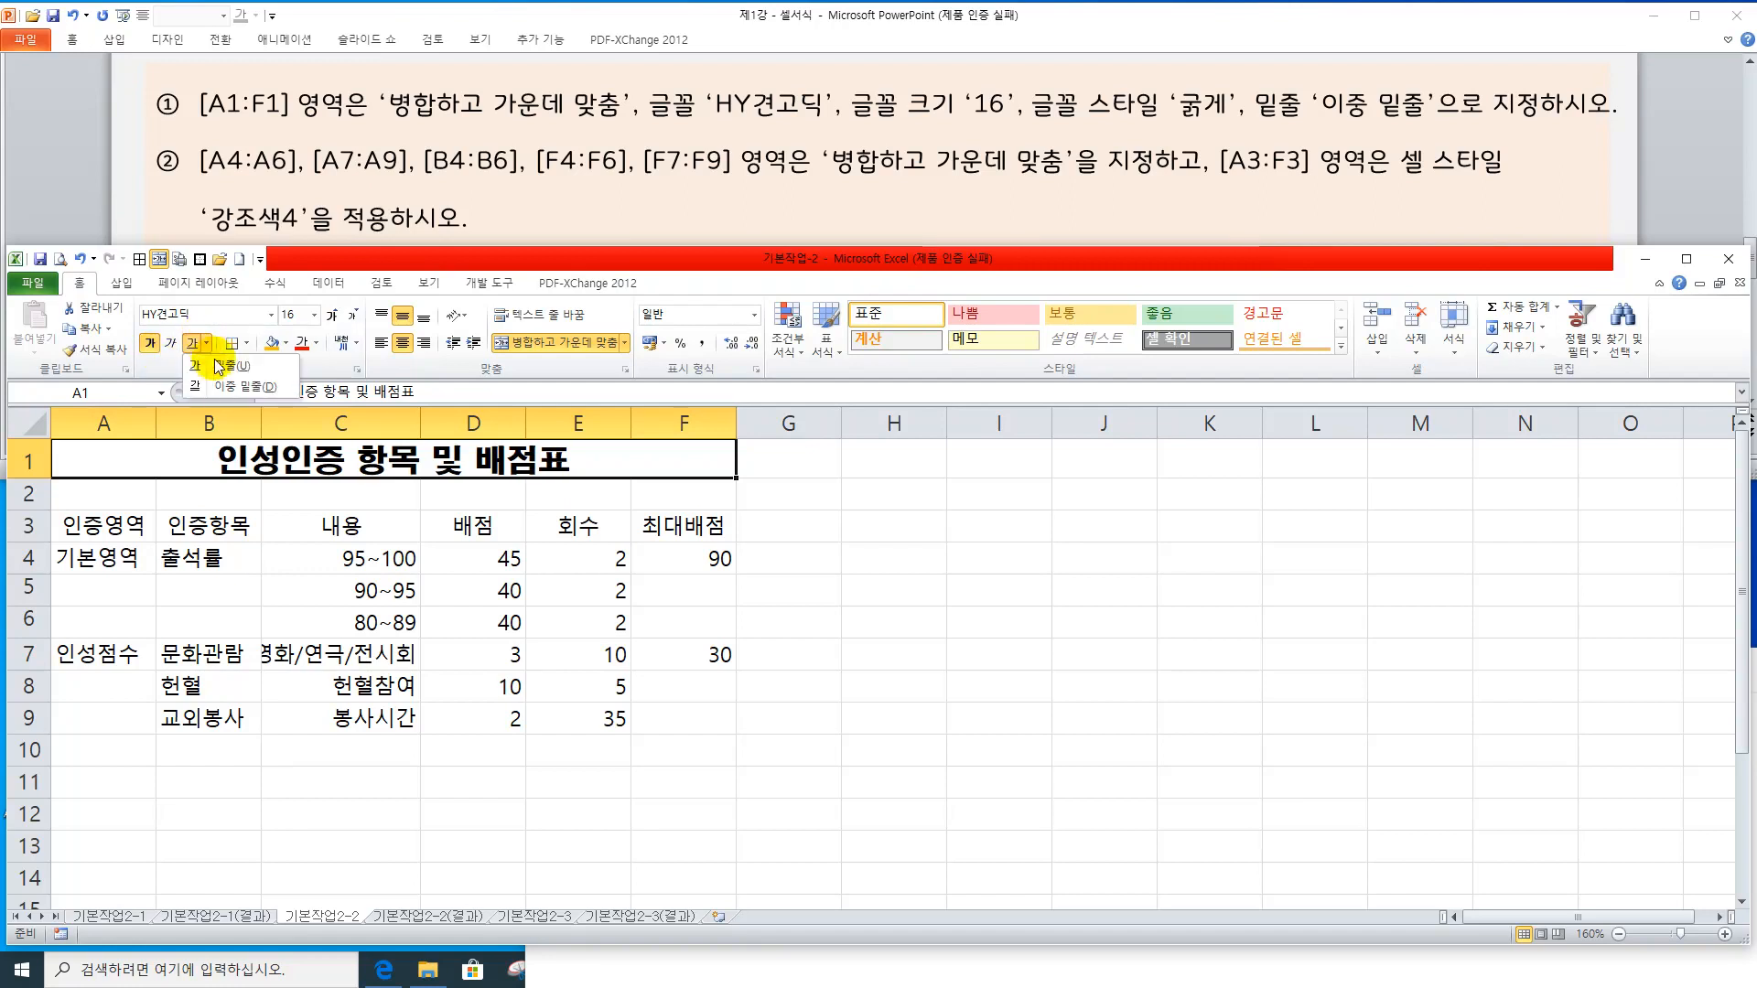
click(223, 385)
click(207, 344)
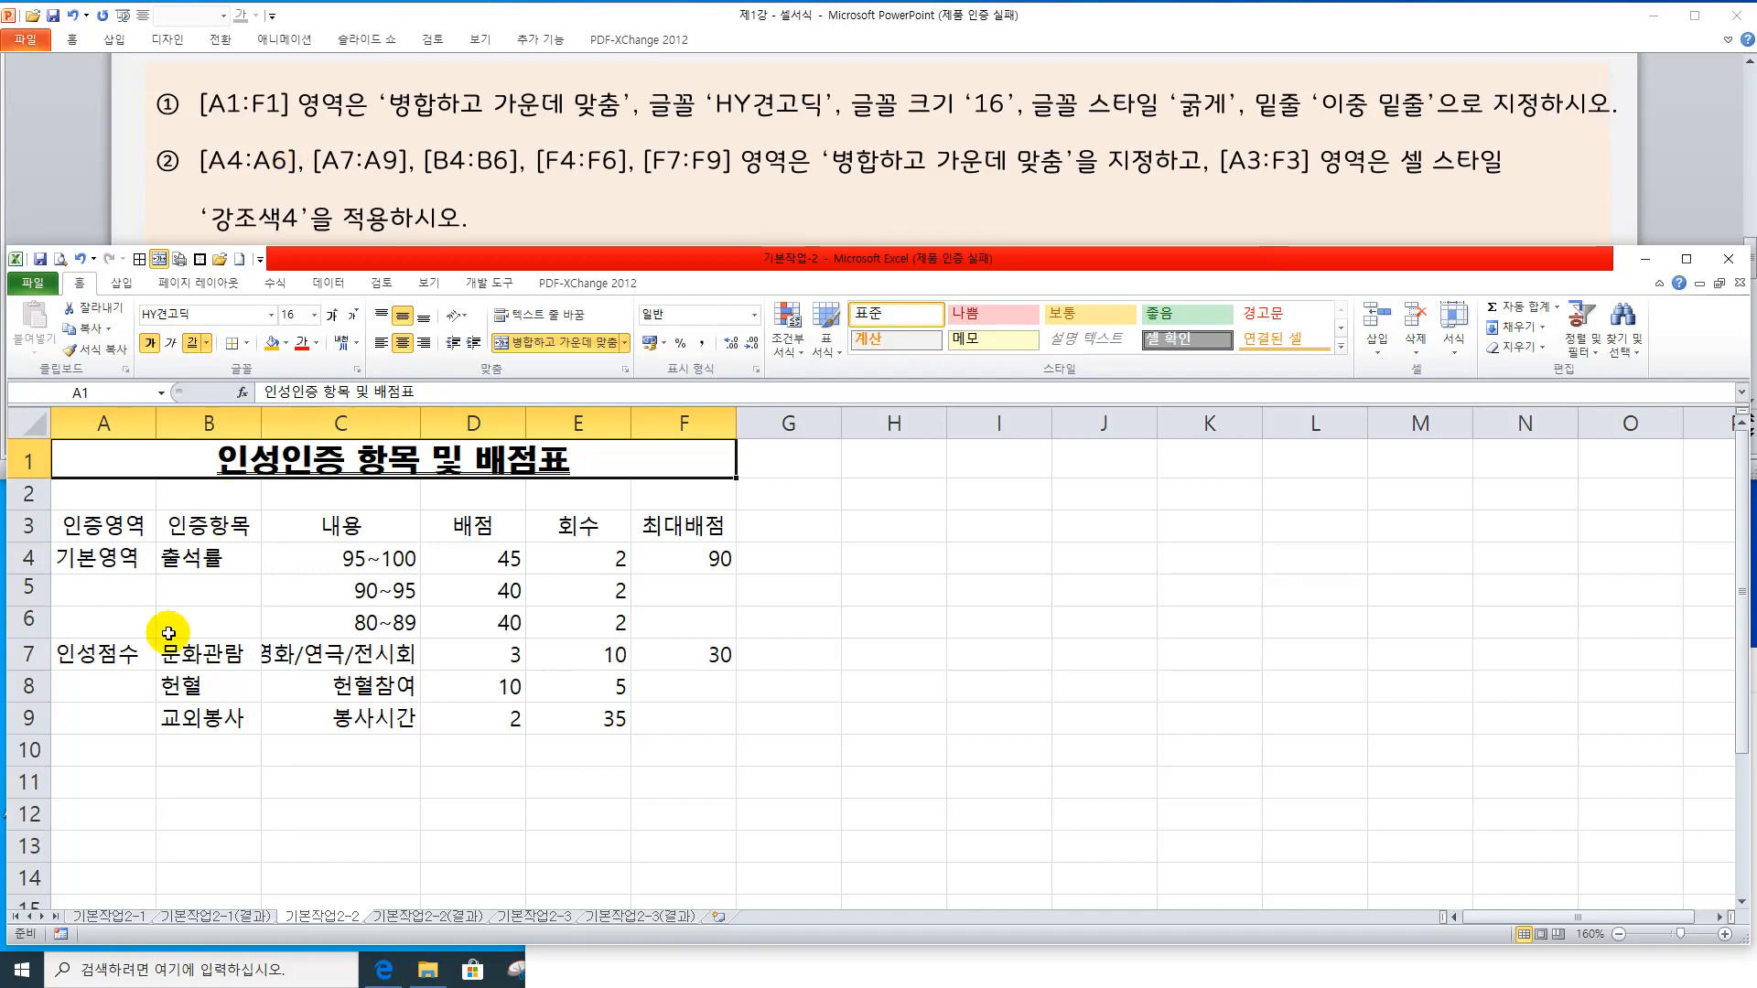
Merge and center each of the ranges A4:A6, A7:A9, B4:B6, F4:F6 and F7:F9
drag(114, 556, 105, 619)
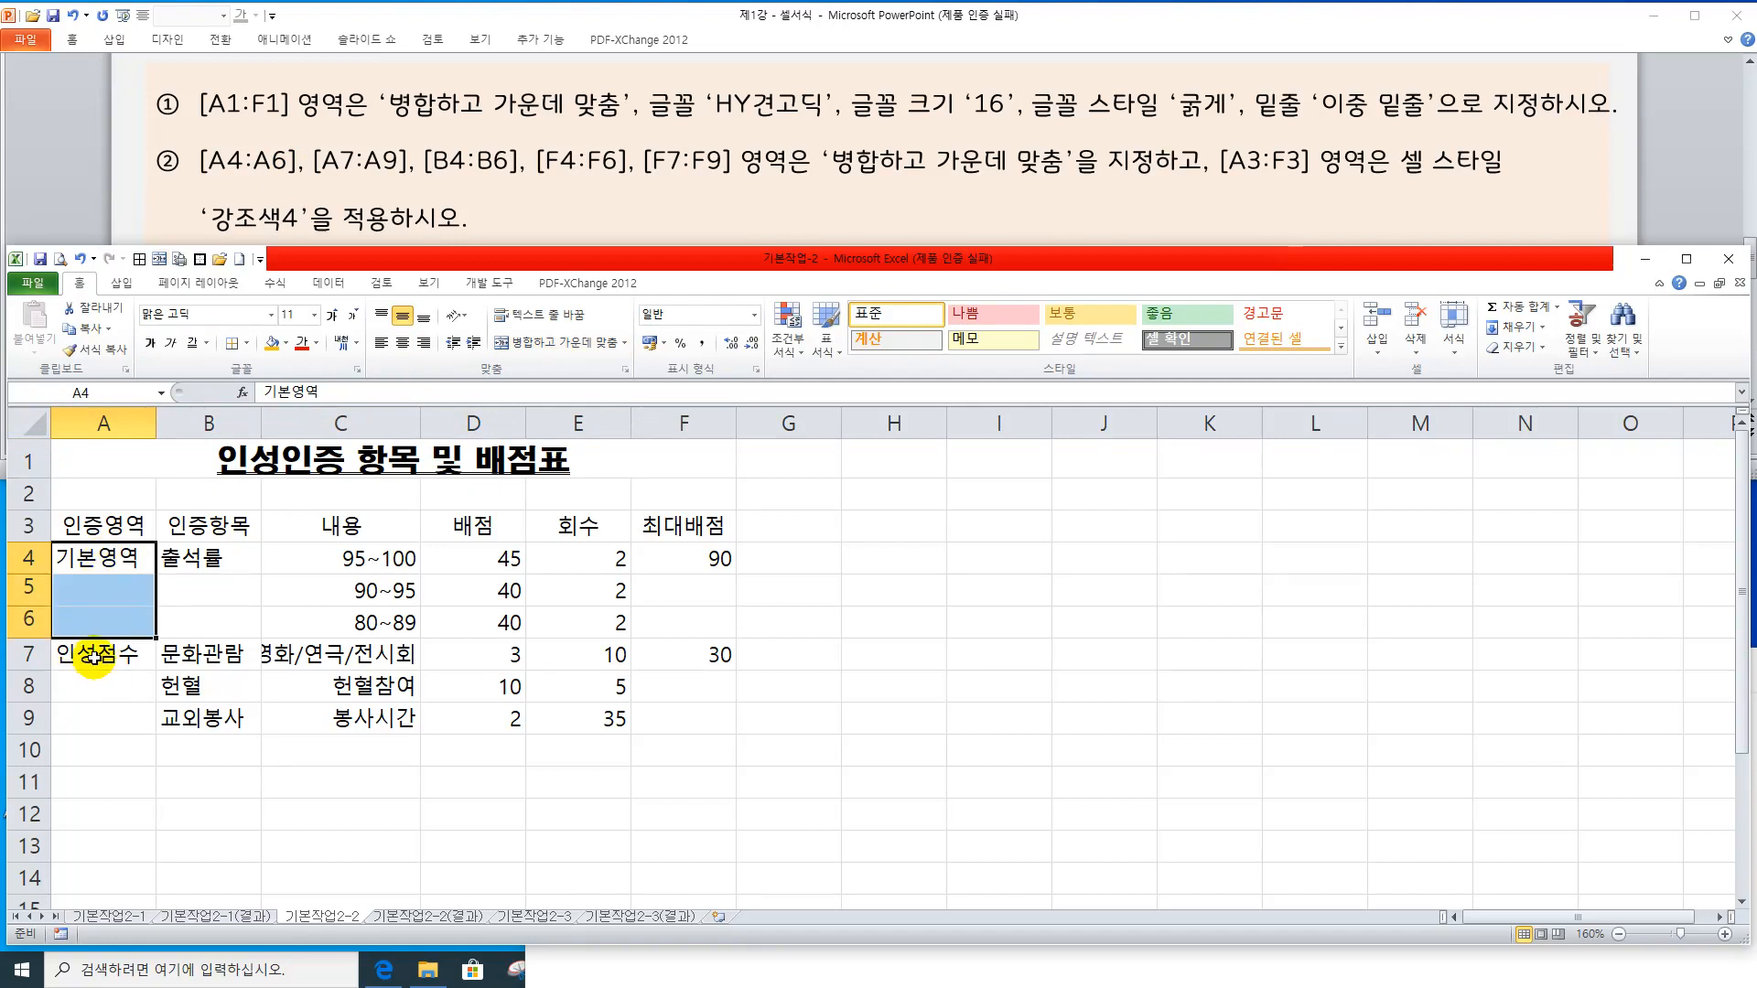
ctrl+drag(94, 656, 89, 717)
ctrl+drag(180, 560, 189, 620)
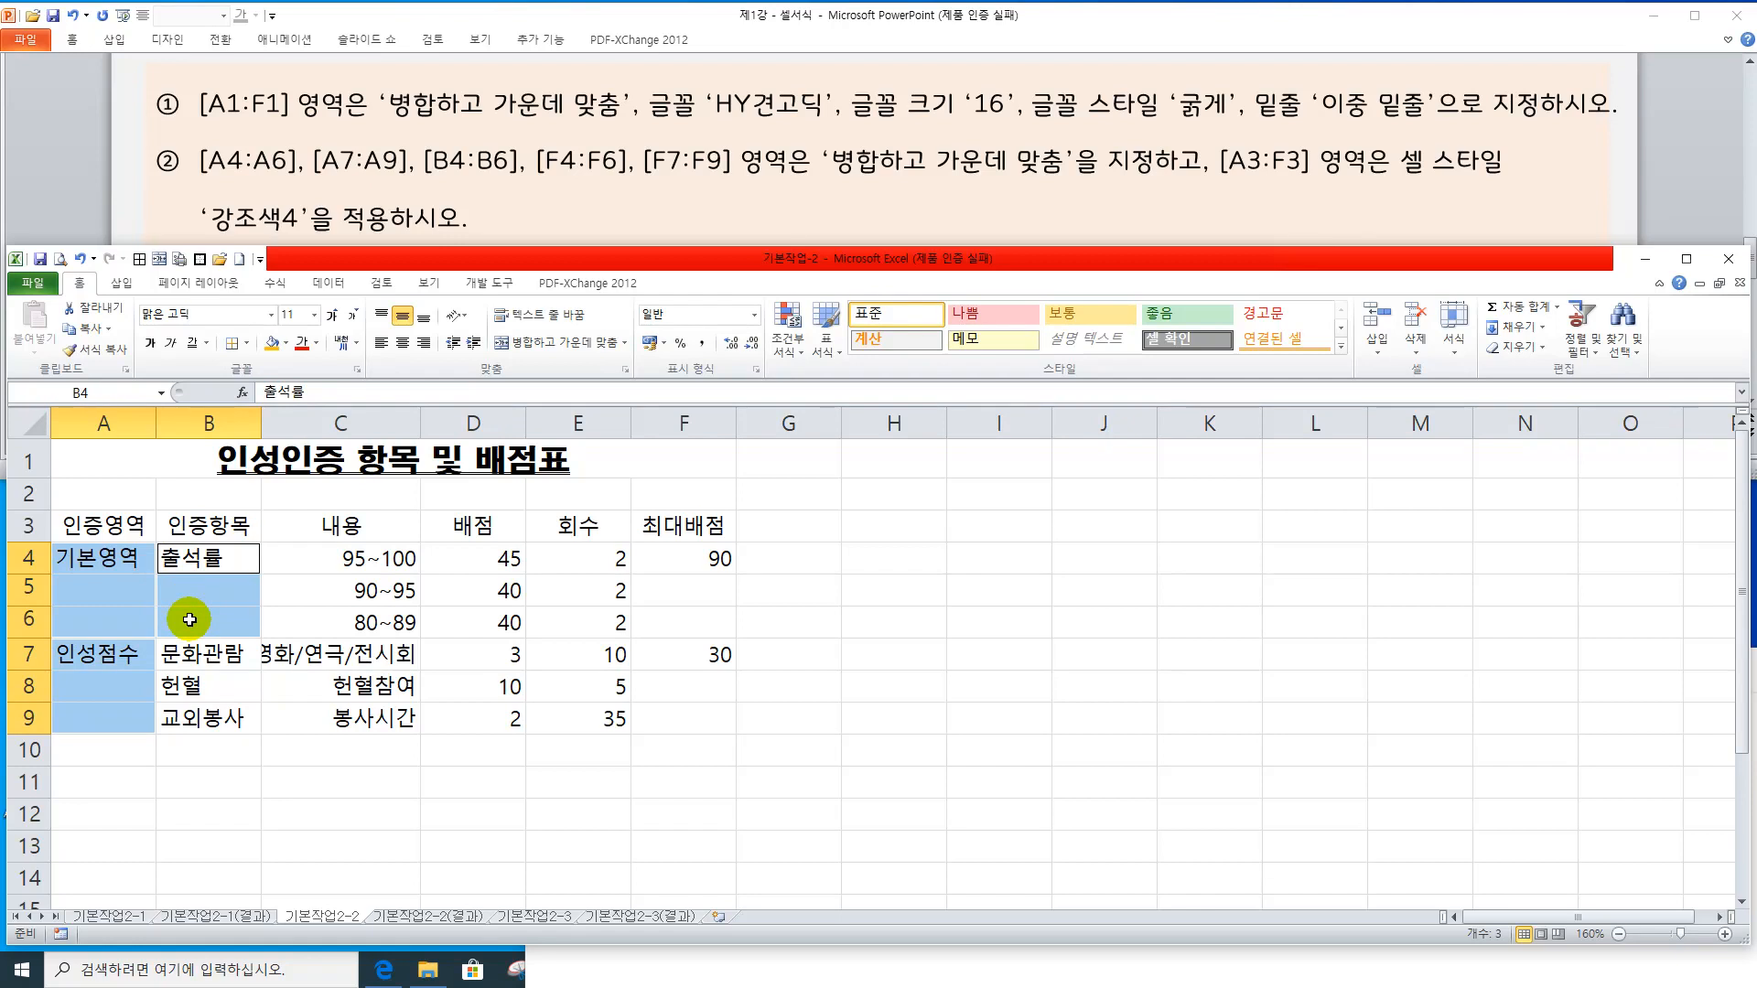
ctrl+drag(676, 555, 690, 623)
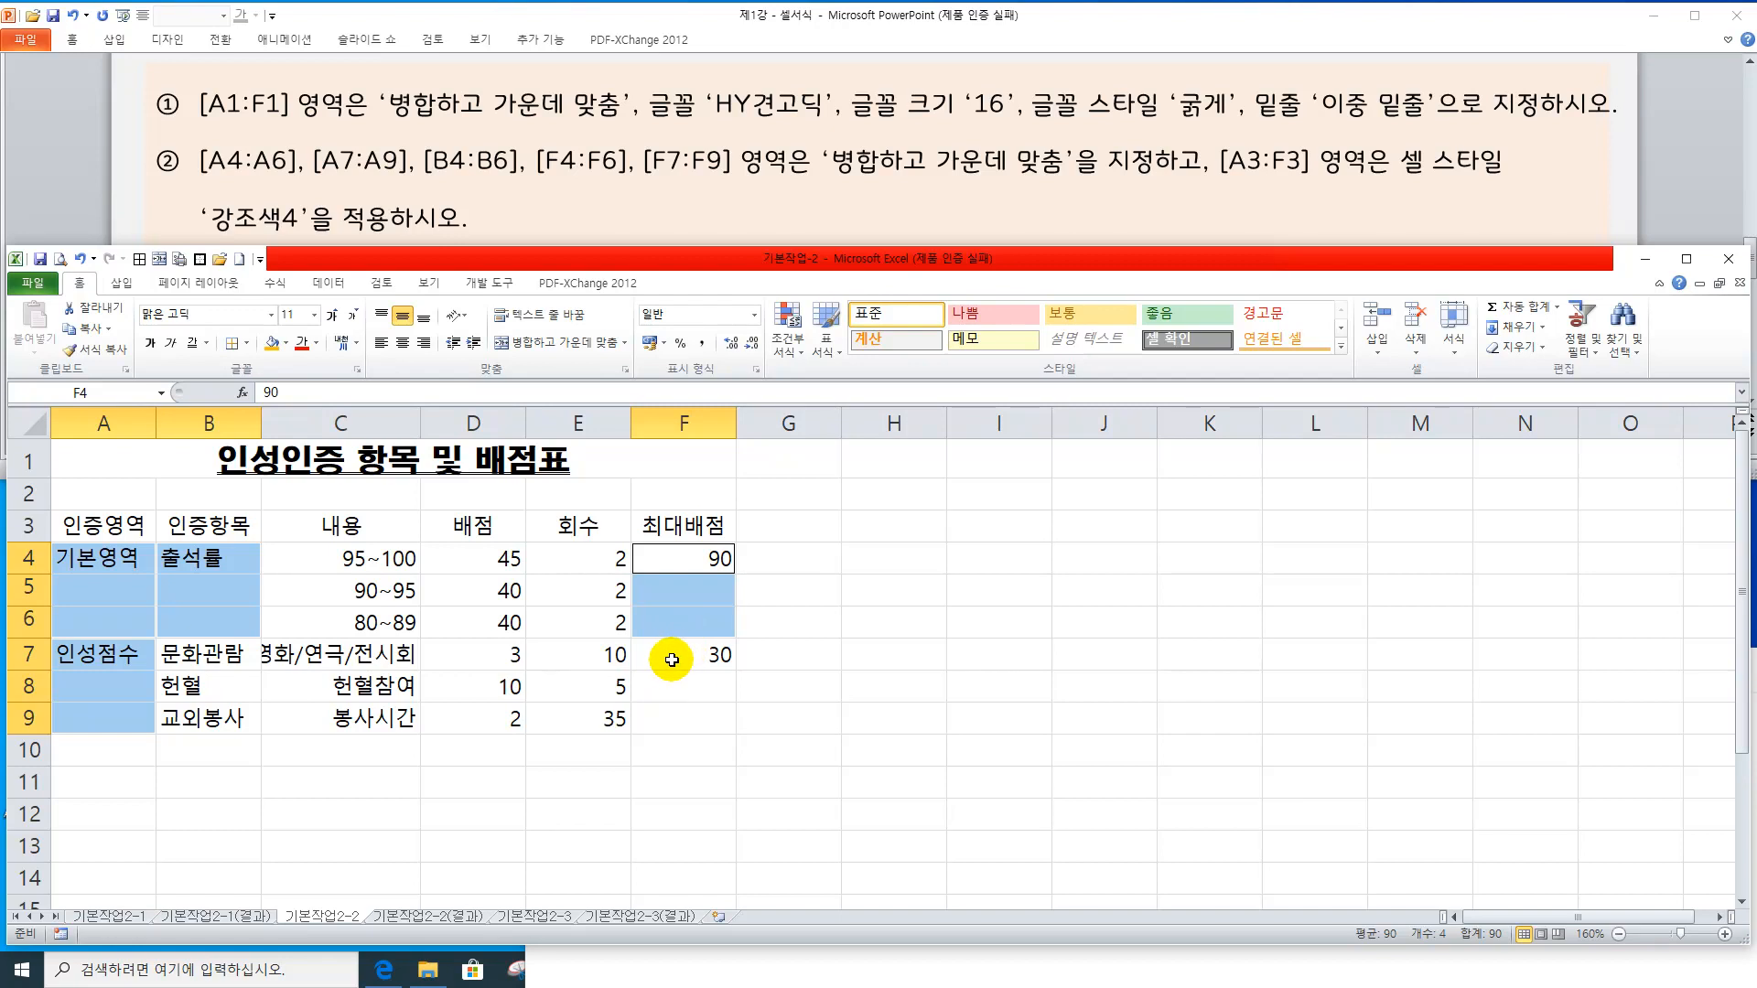
ctrl+click(672, 660)
ctrl+drag(672, 660, 677, 721)
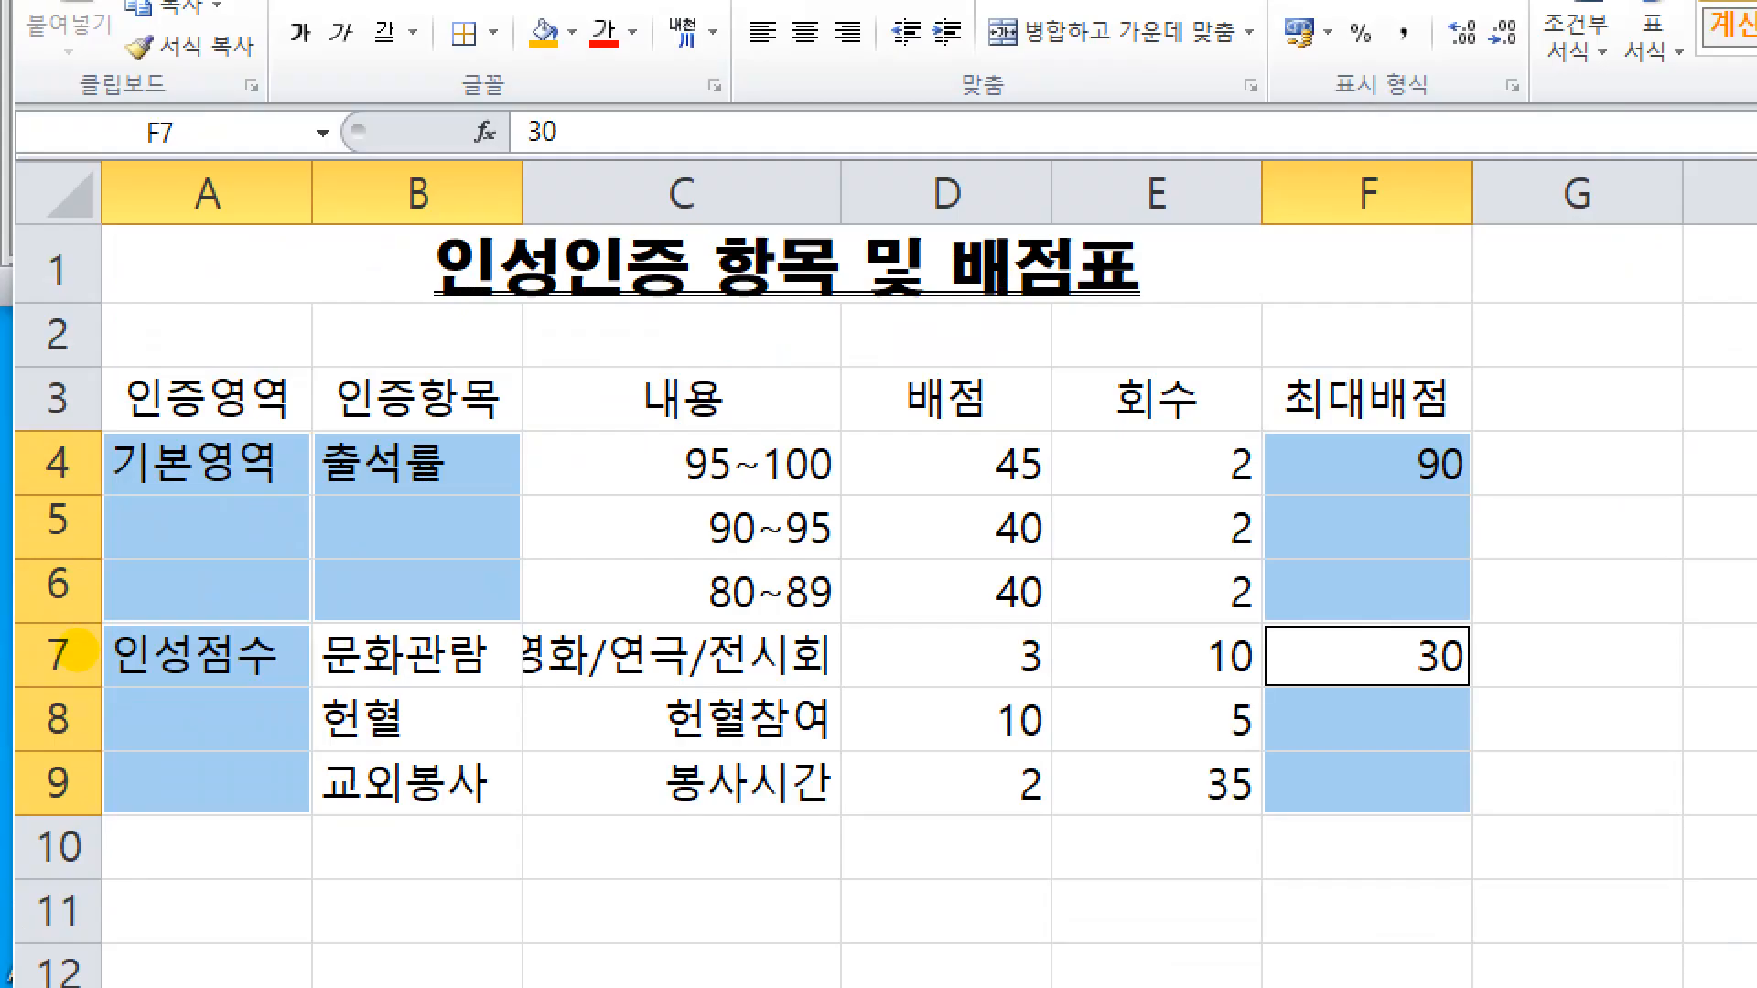
click(157, 651)
drag(166, 453, 215, 485)
mouse_move(399, 470)
mouse_down()
mouse_move(420, 549)
mouse_move(448, 502)
mouse_up()
mouse_move(125, 684)
mouse_down()
mouse_move(154, 706)
mouse_move(172, 690)
mouse_up()
drag(1276, 430, 1336, 487)
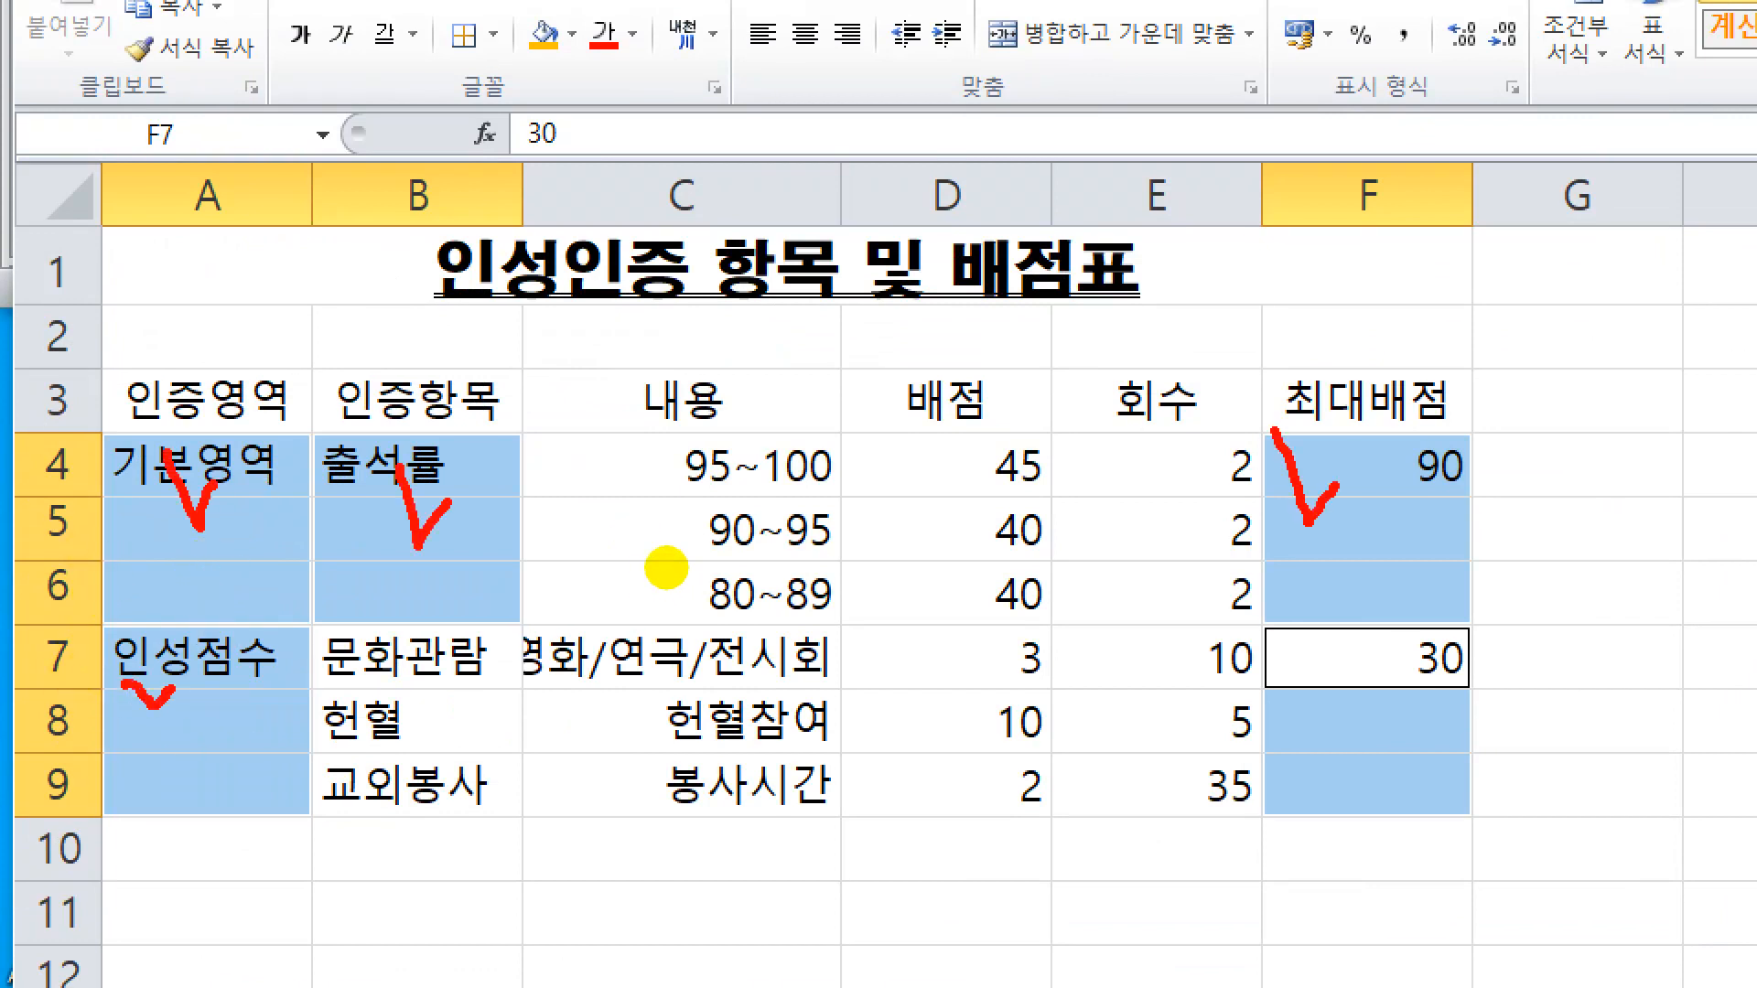
drag(1366, 743, 1415, 703)
mouse_move(961, 2)
mouse_down()
mouse_move(1042, 45)
mouse_move(1262, 87)
mouse_up()
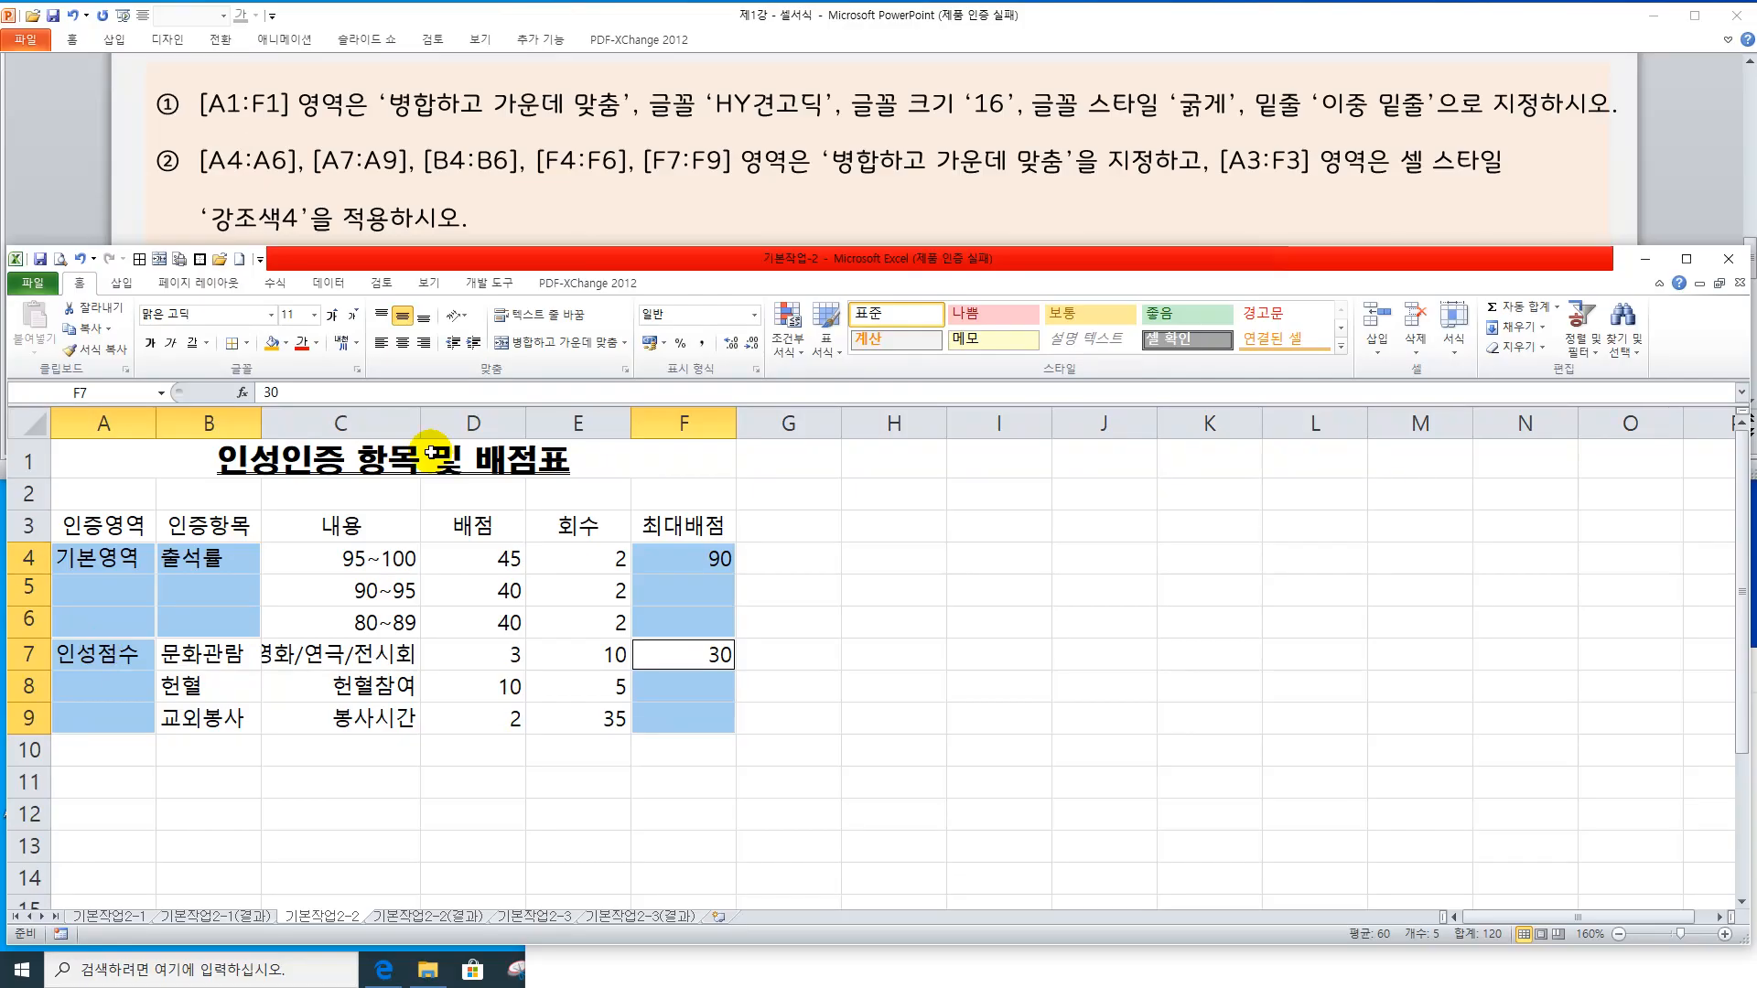
click(530, 350)
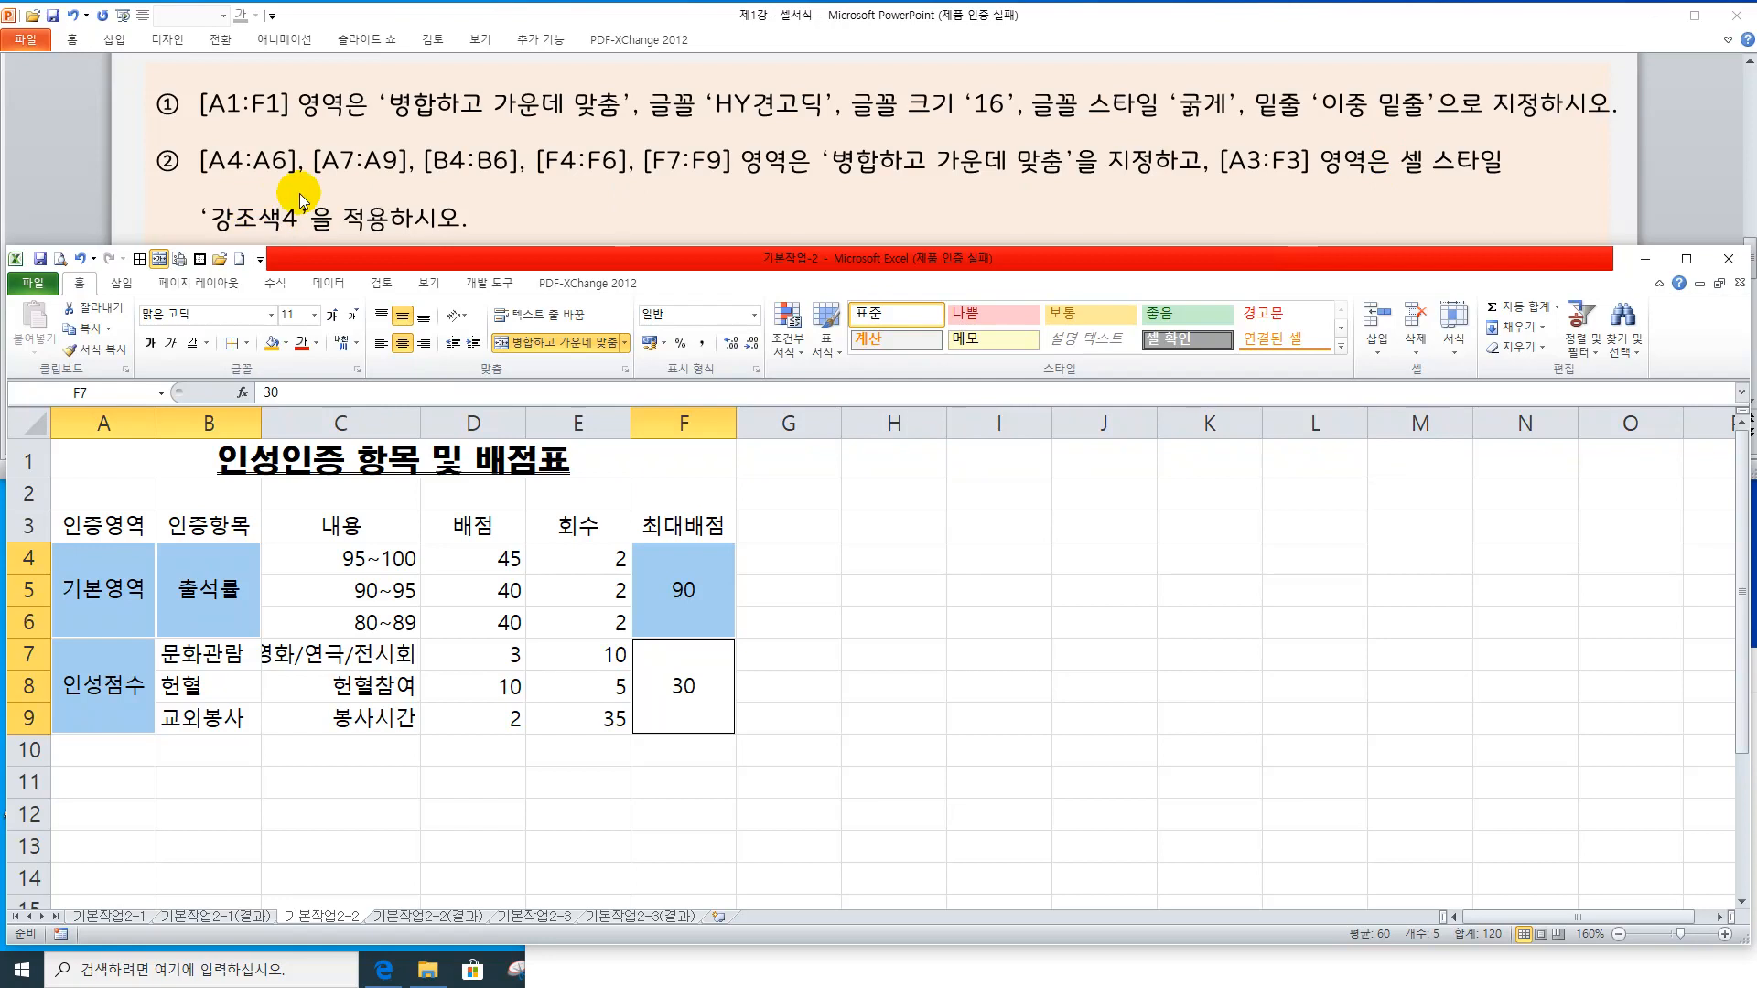
Apply the cell style 강조색4 to the header row A3:F3
click(297, 651)
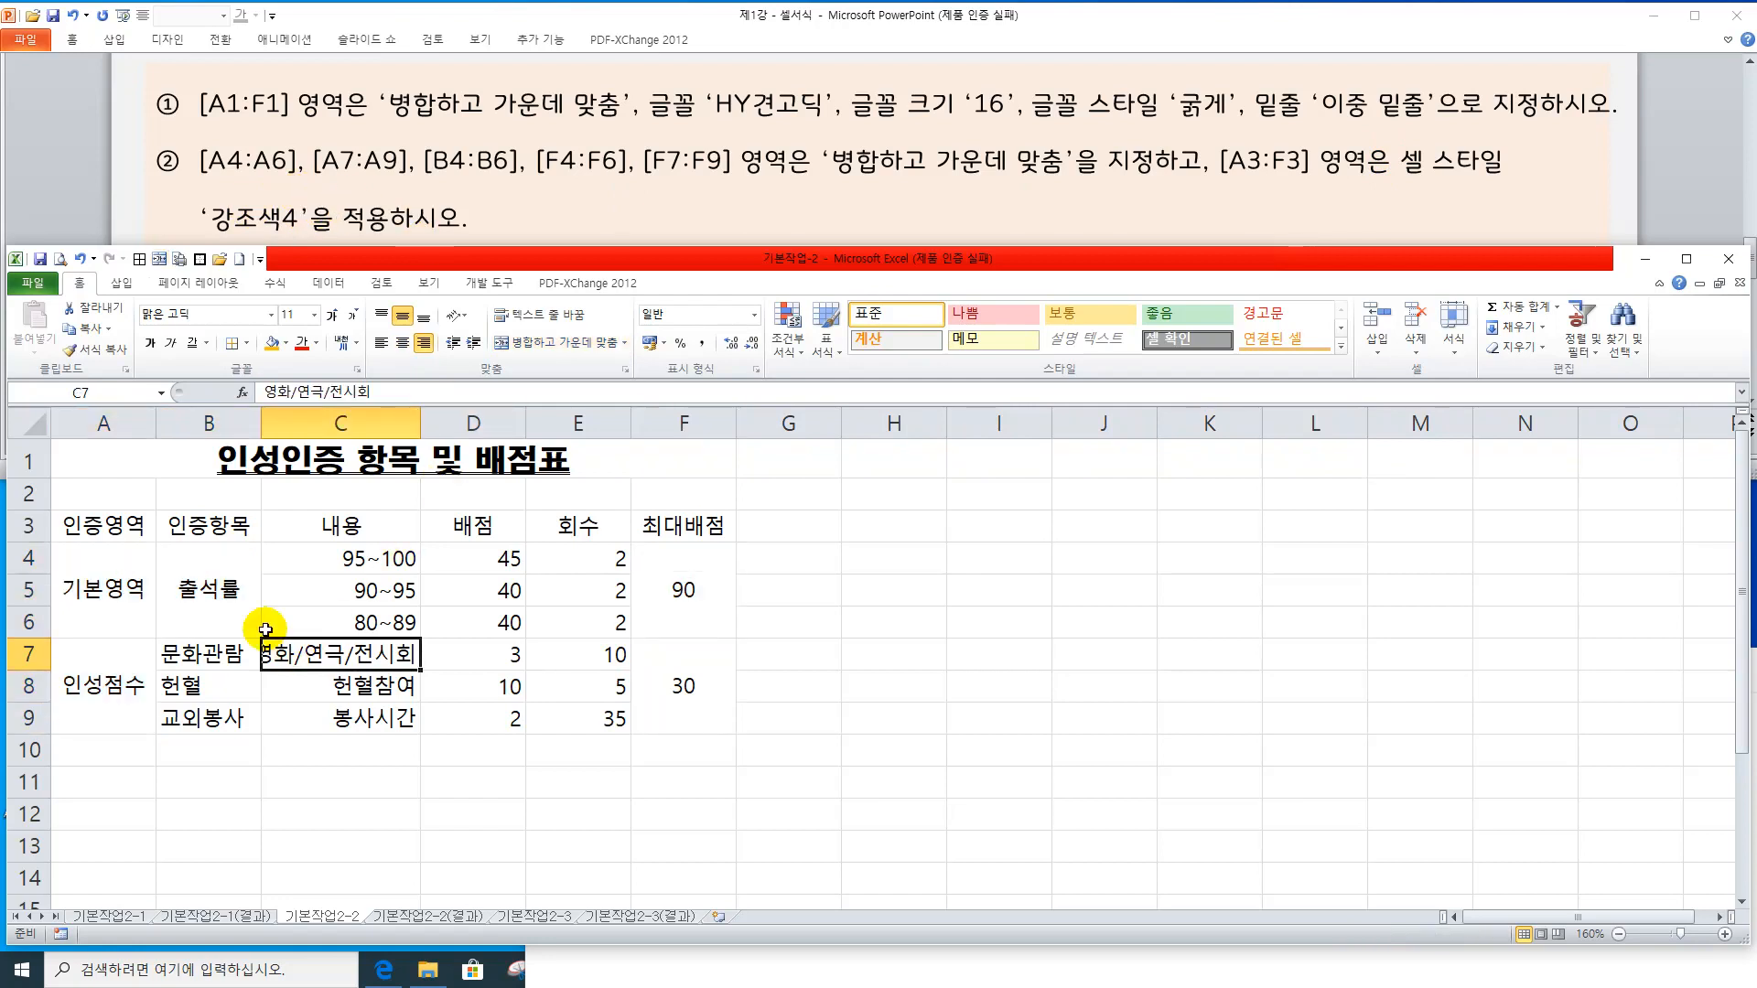
drag(82, 526, 666, 533)
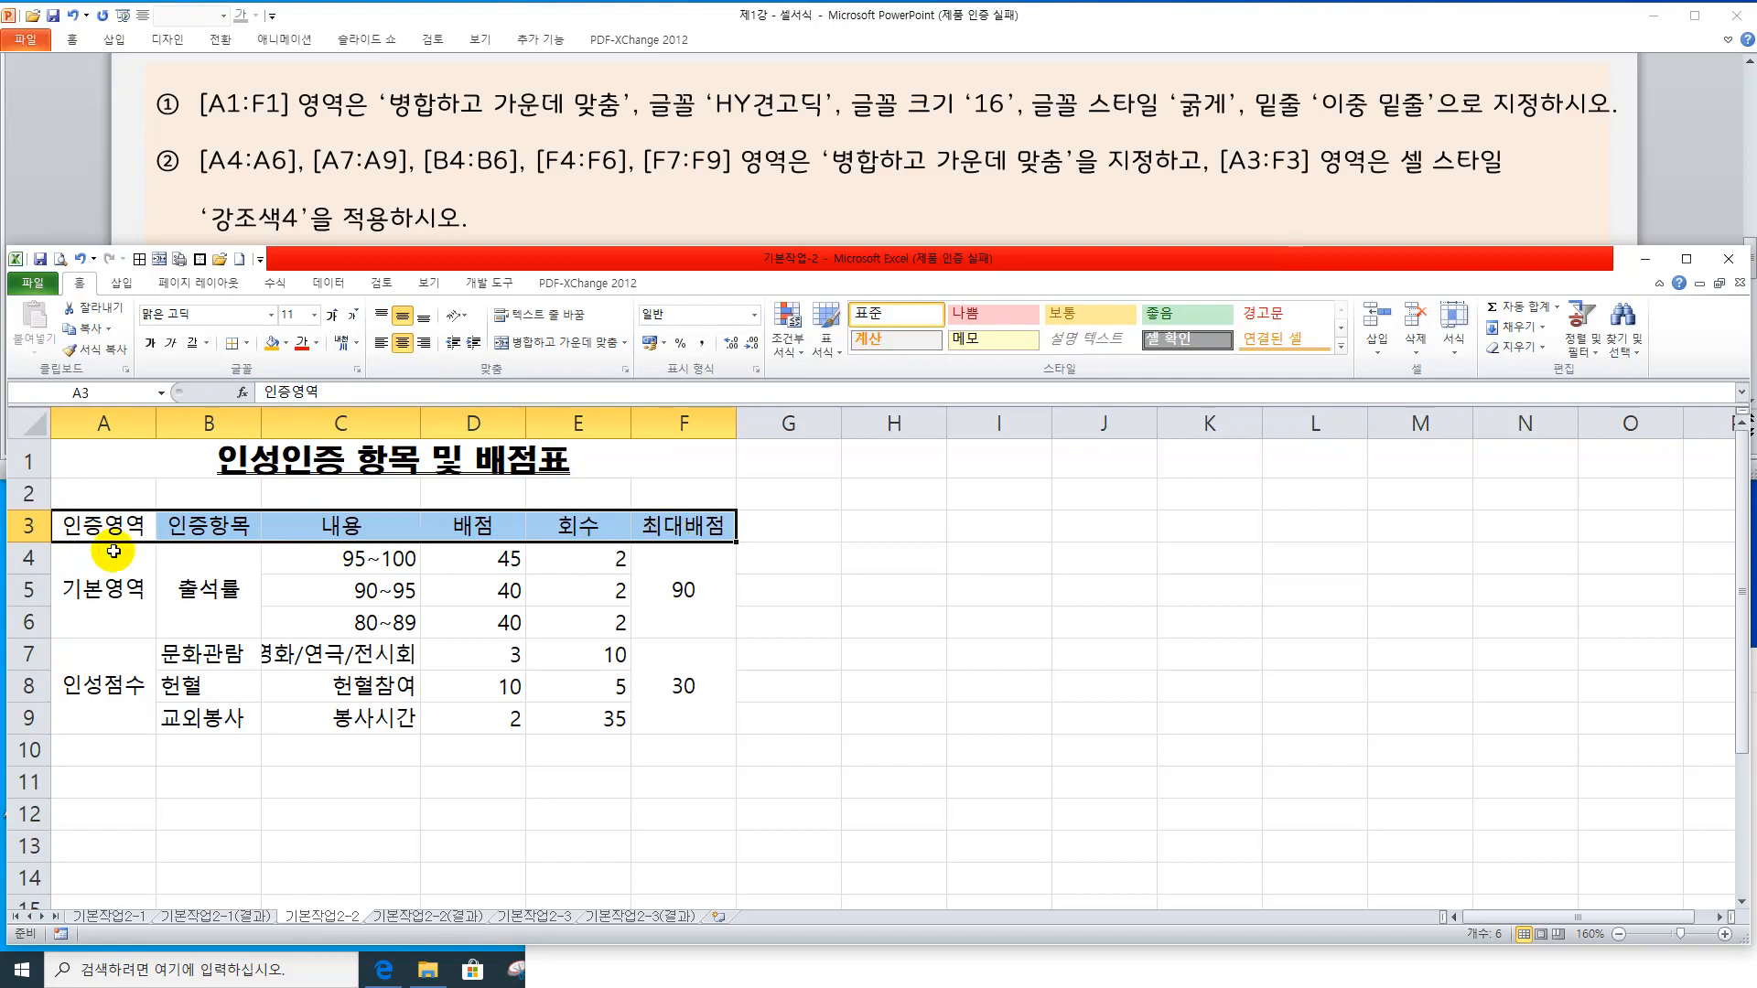
drag(69, 525, 653, 530)
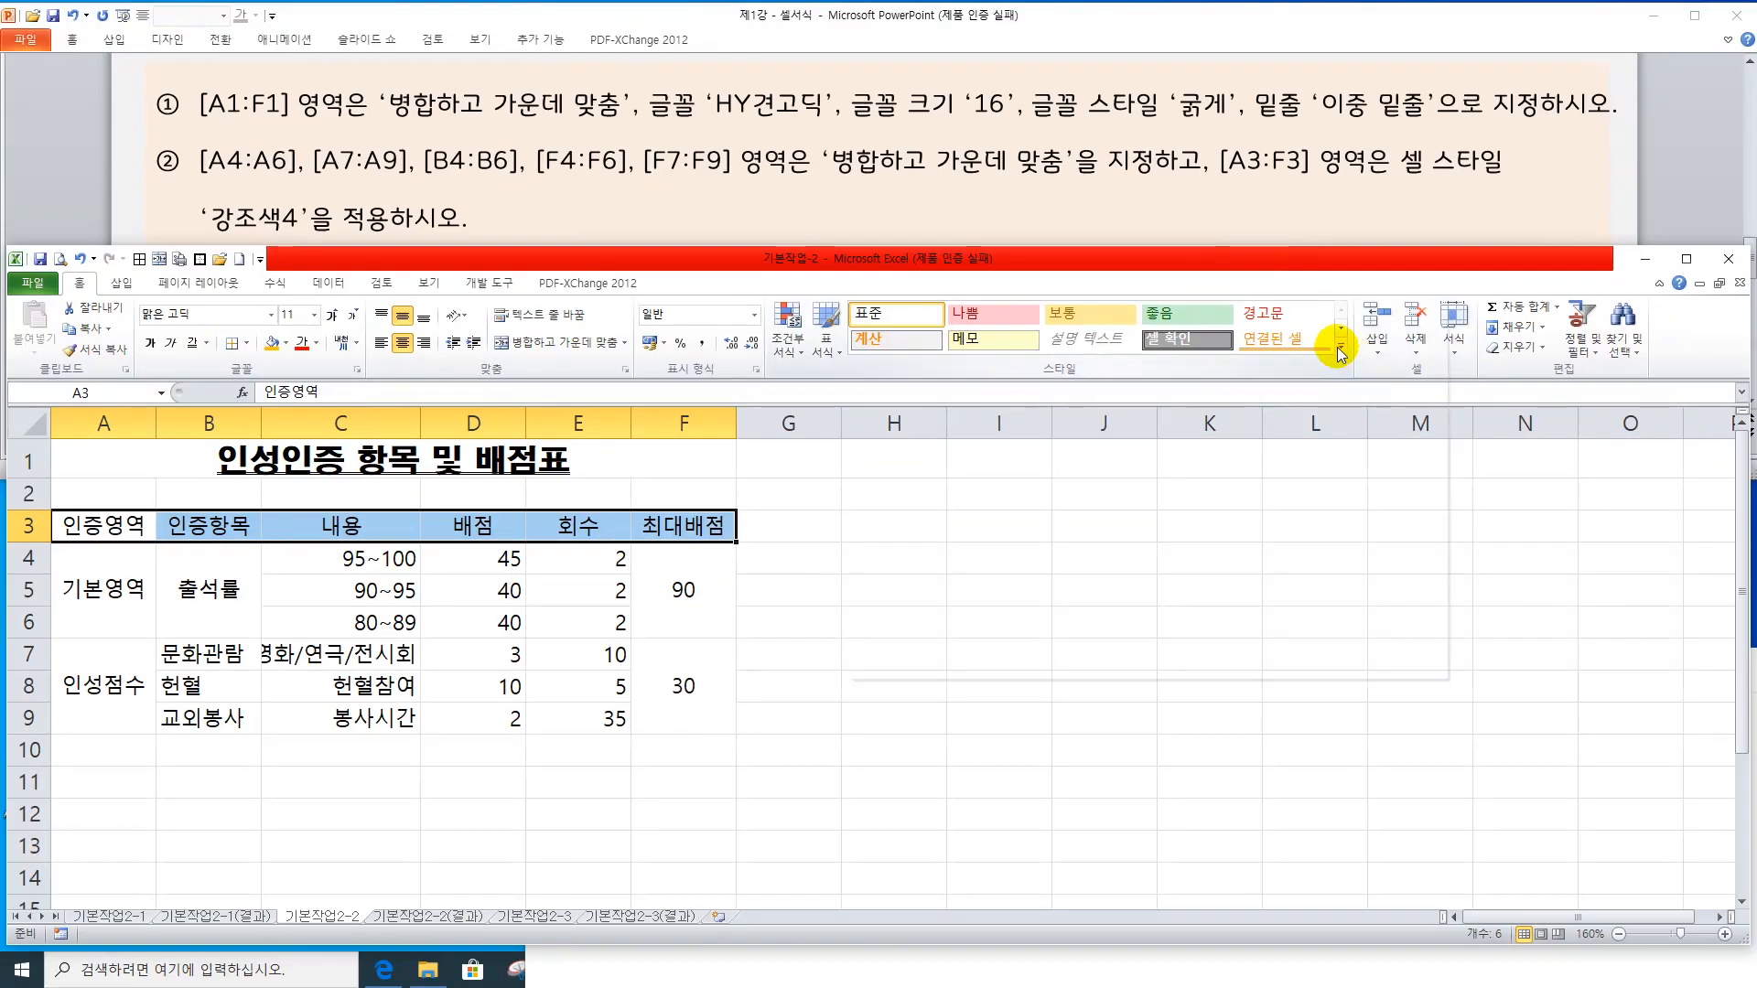
click(1326, 349)
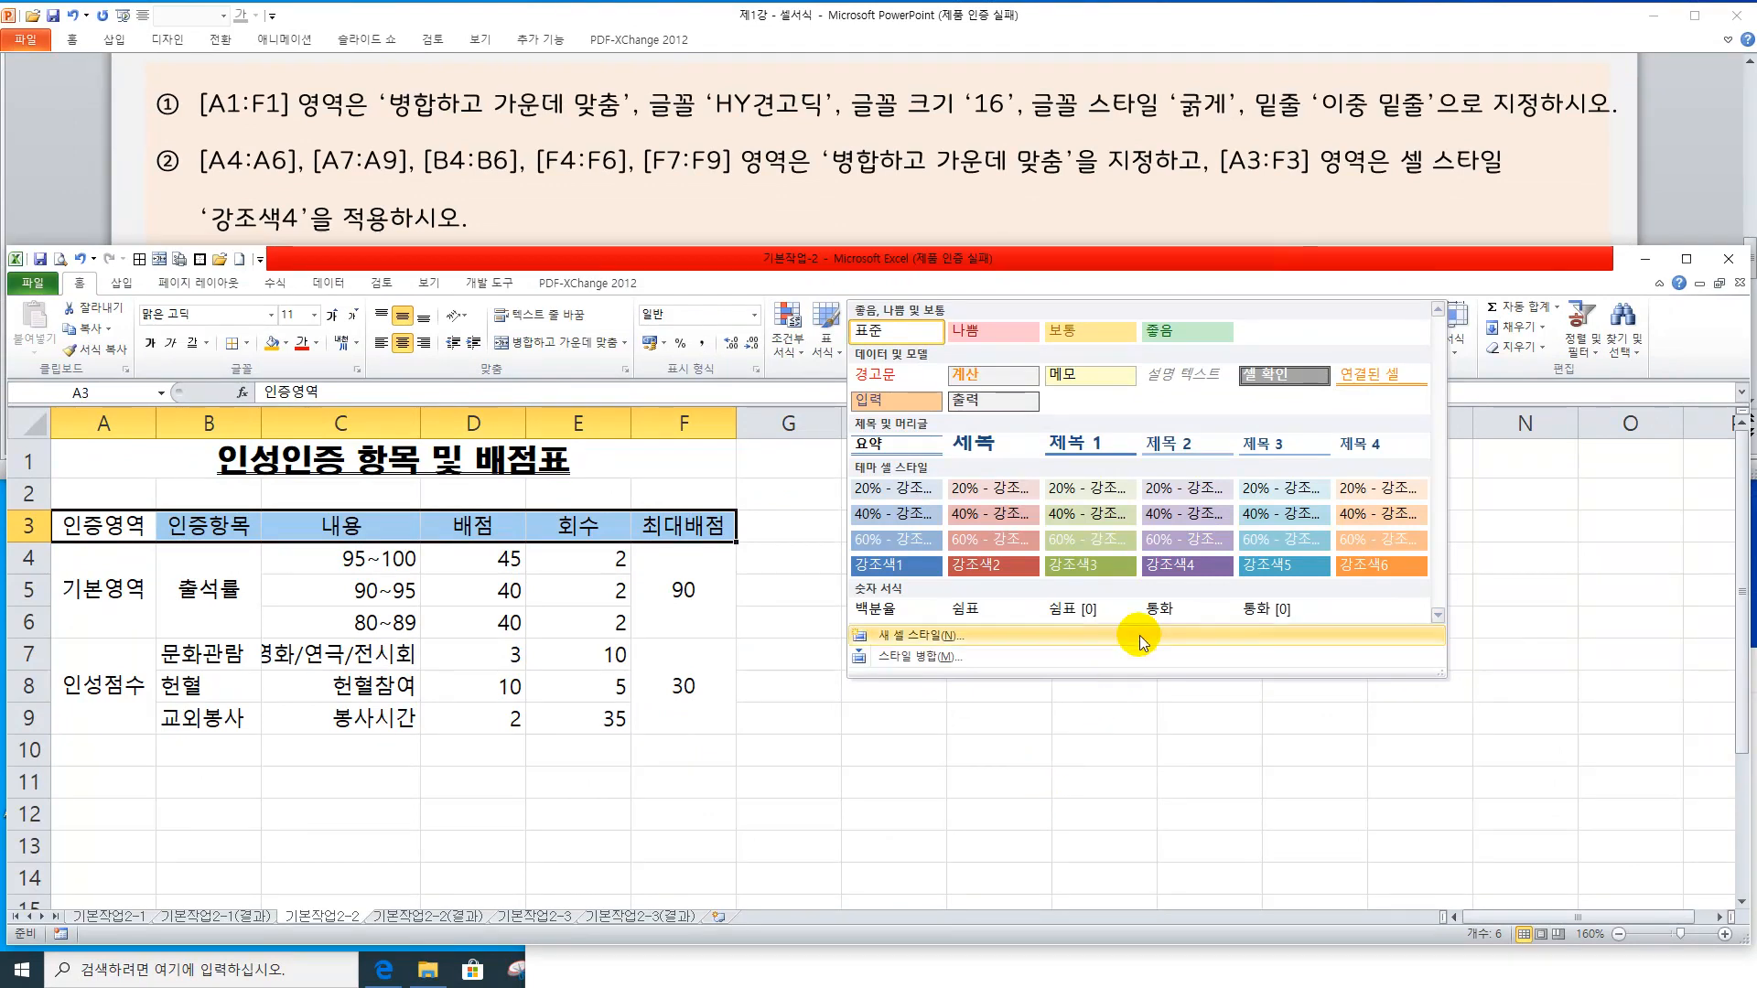
click(1211, 568)
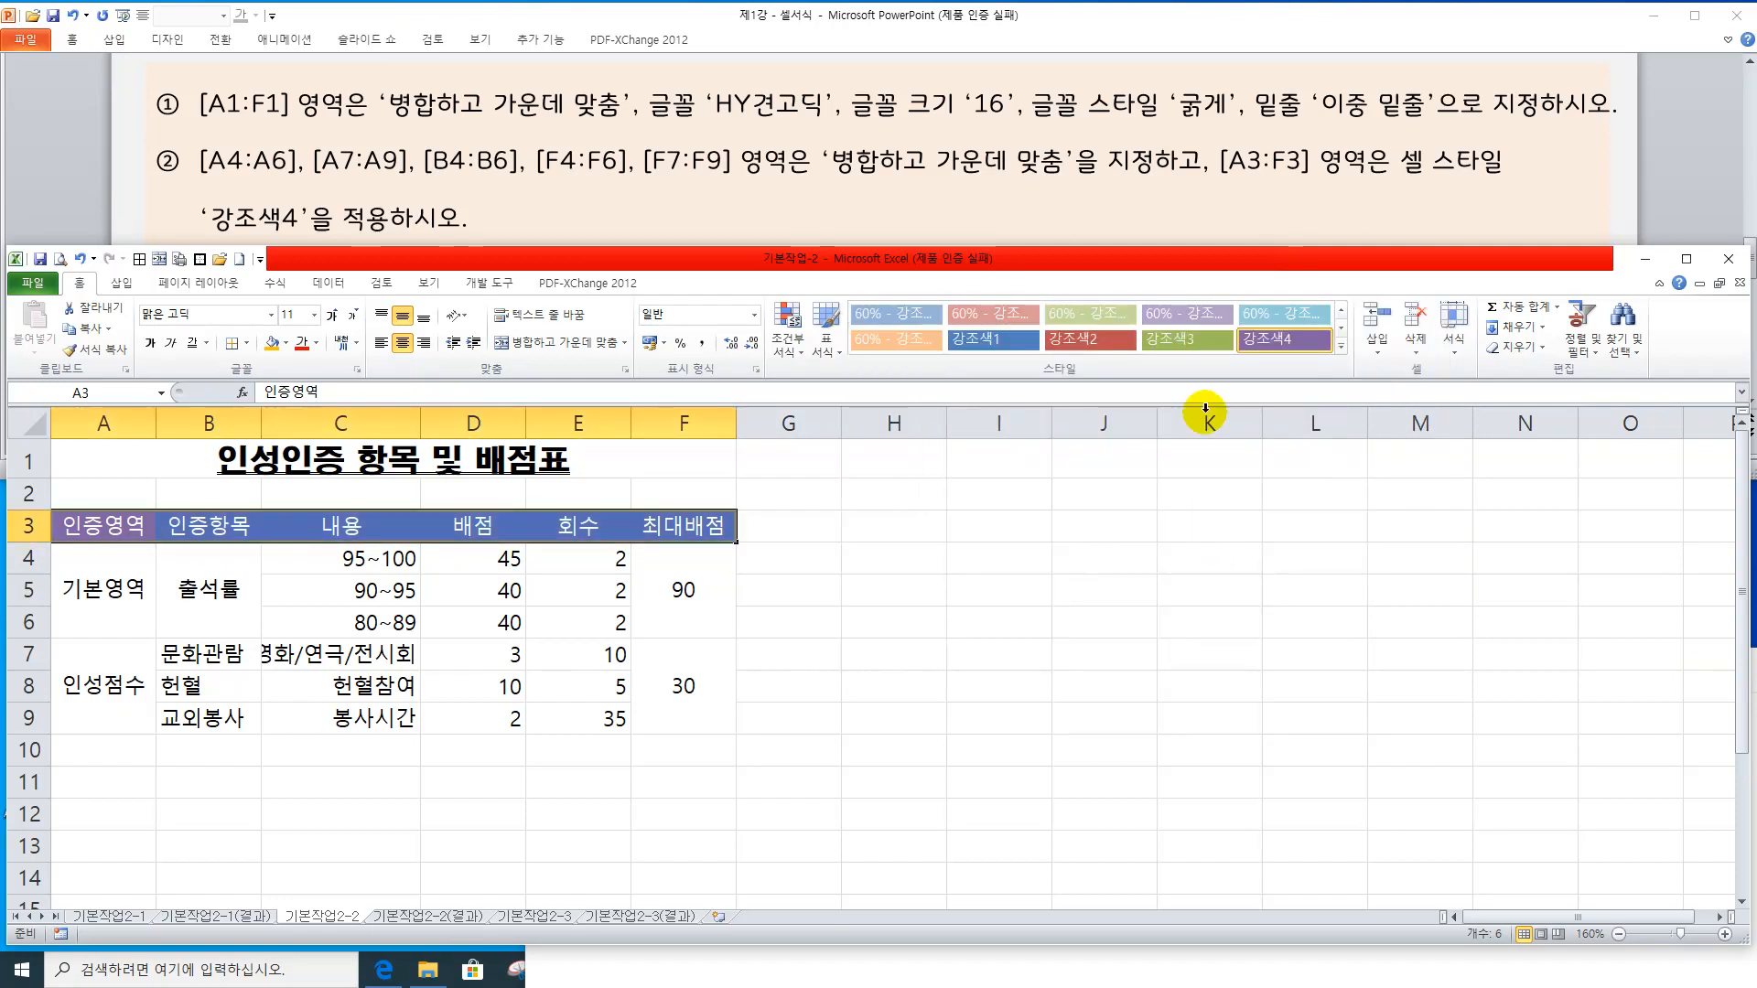
Bring instruction ③ for 기본작업 2-2 into view in PowerPoint, then return to Excel and position its window so the instruction stays readable
click(908, 163)
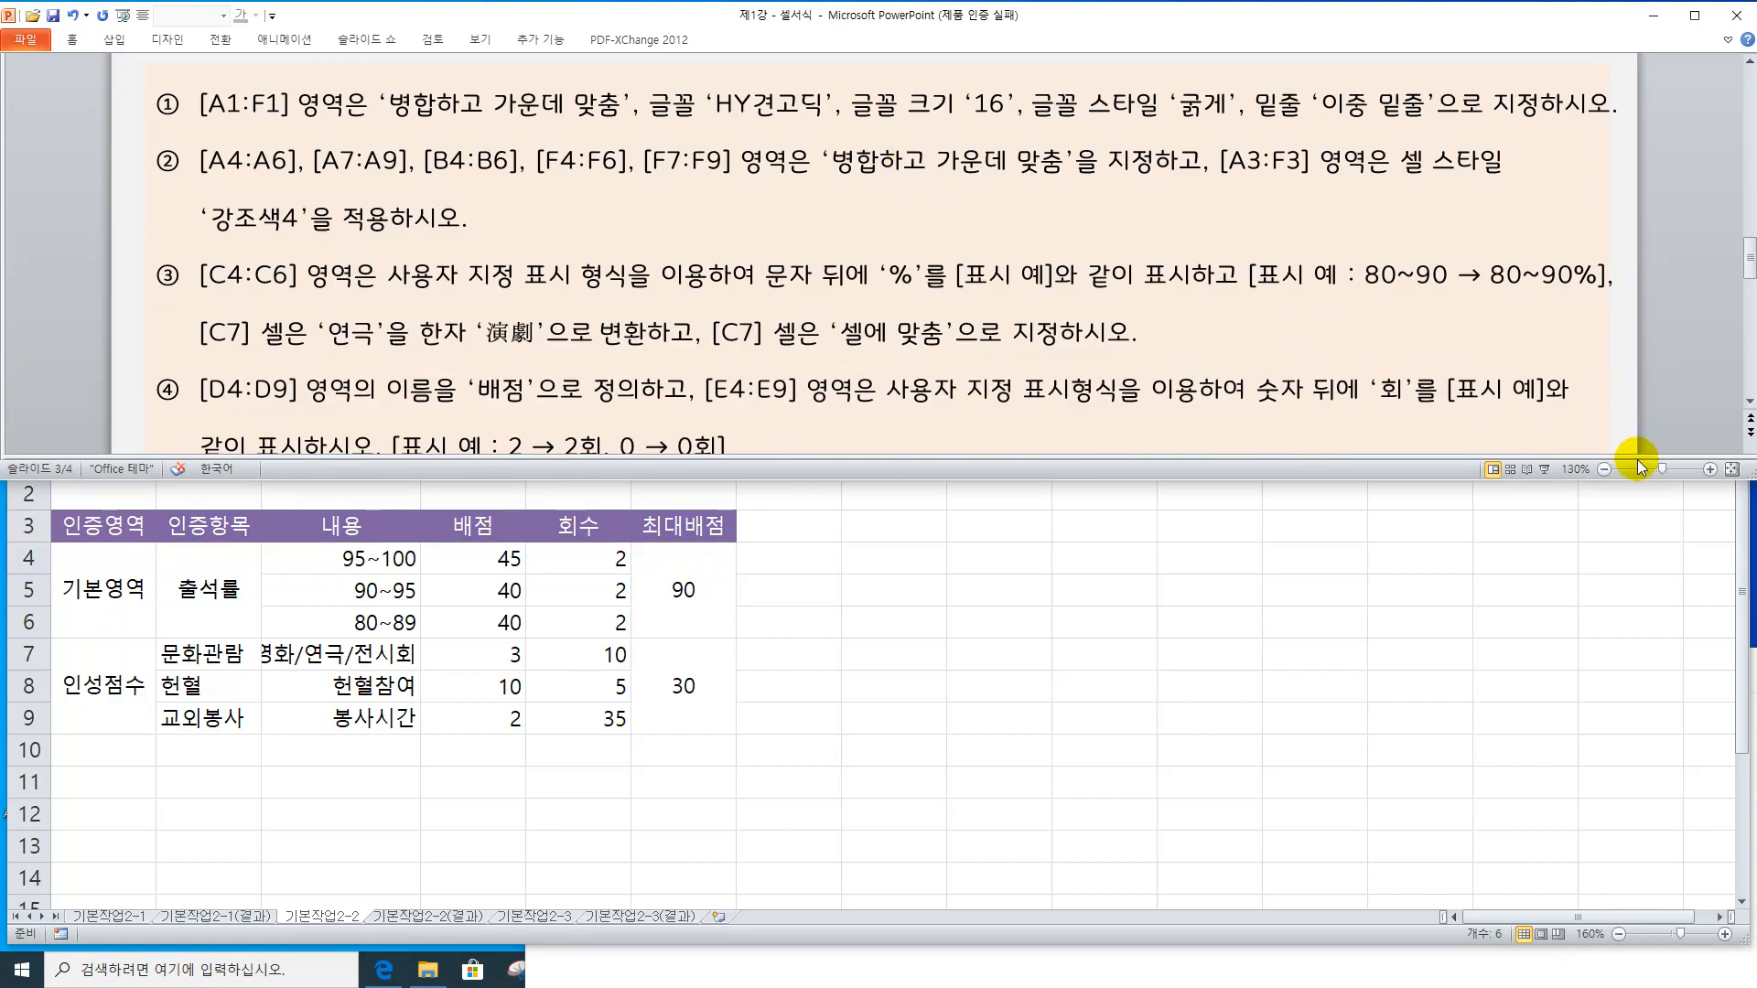
click(1748, 399)
click(1748, 398)
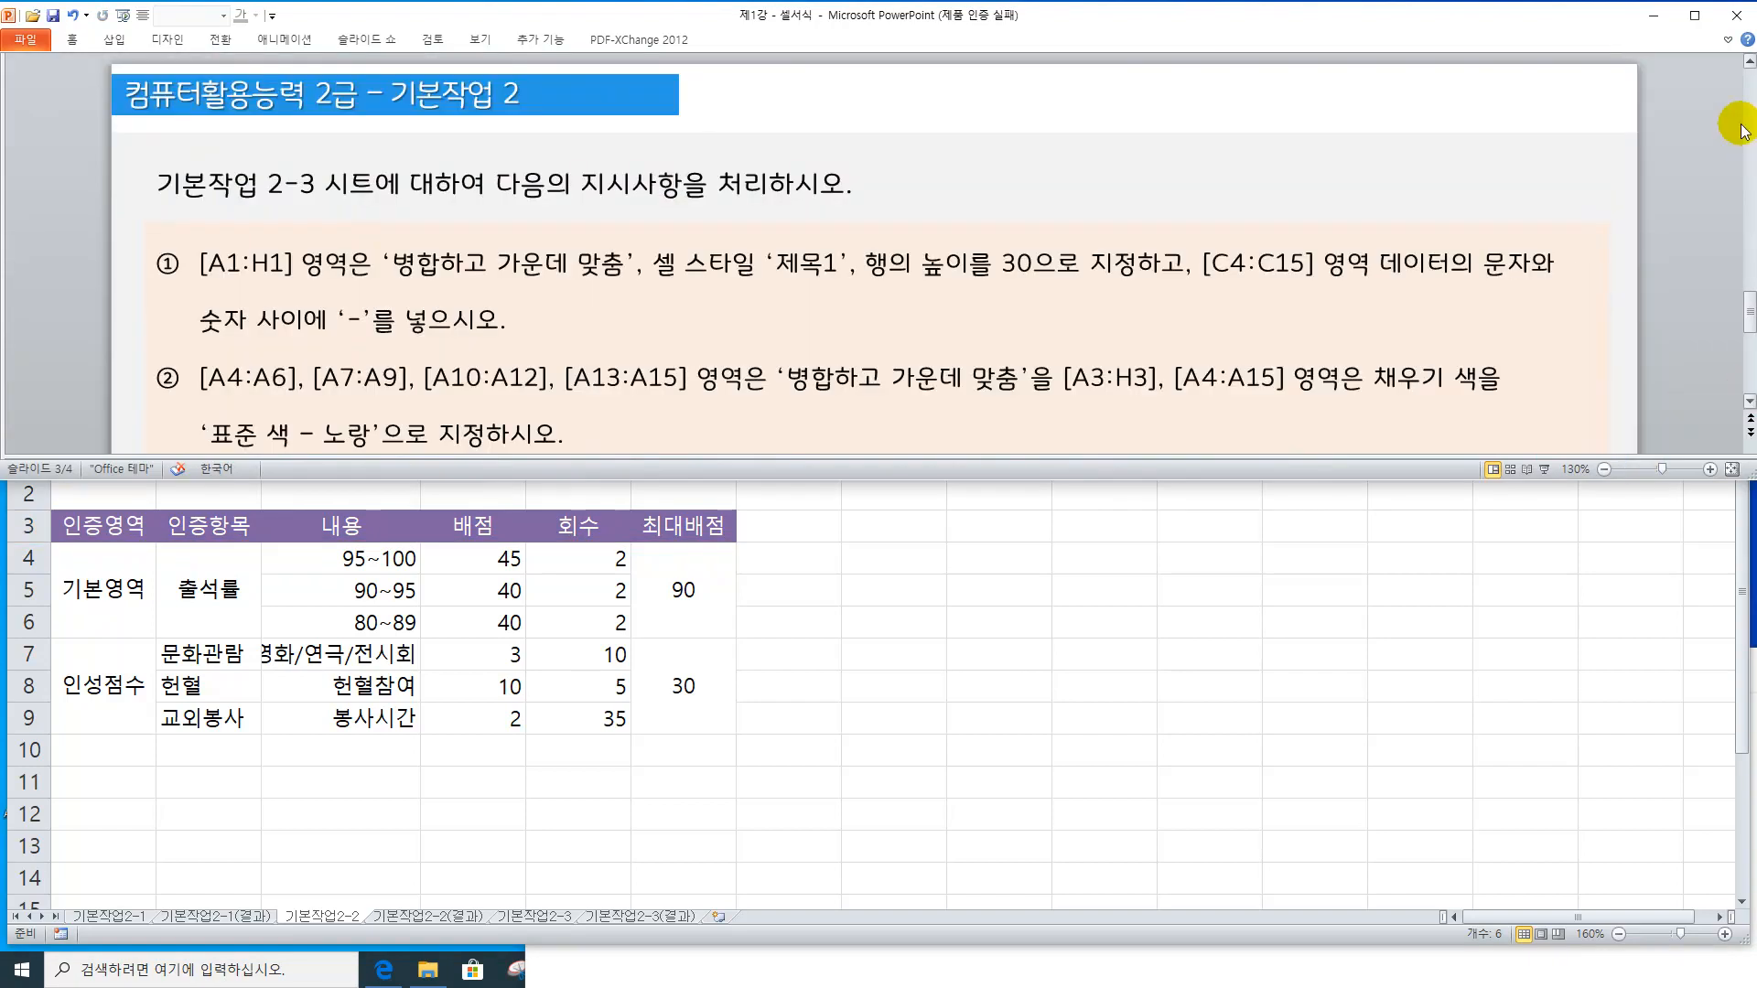
click(1439, 268)
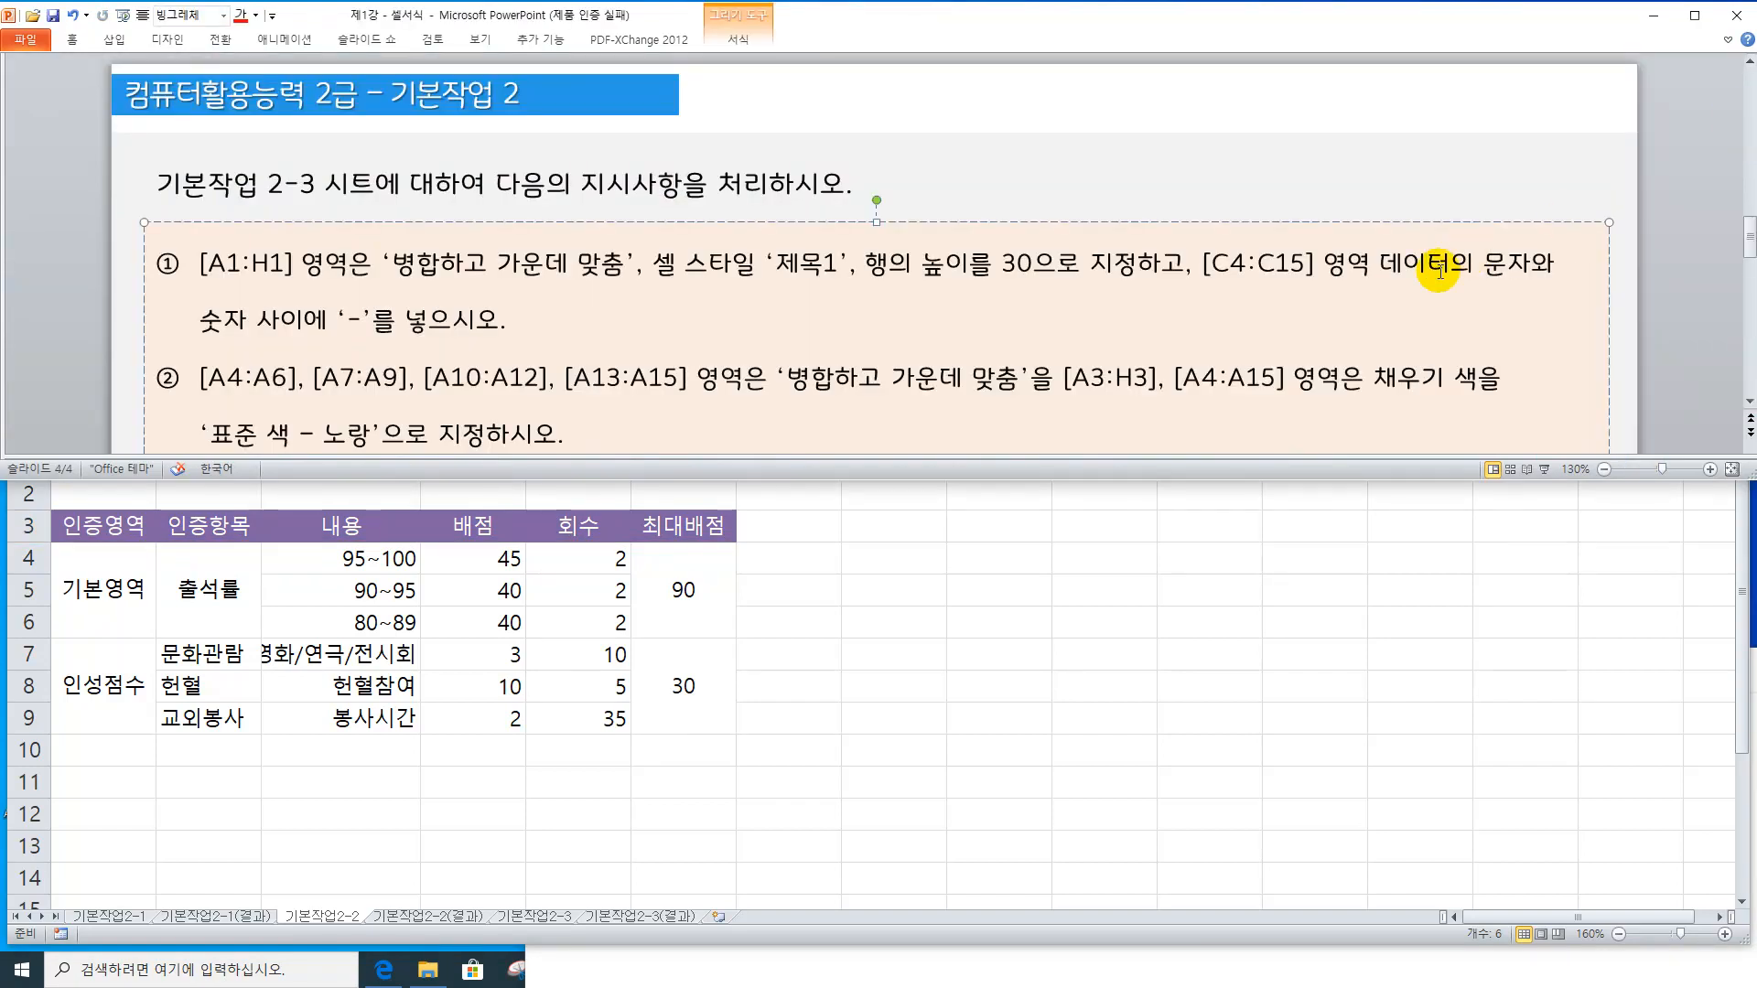
scroll(1440, 270, up, 2)
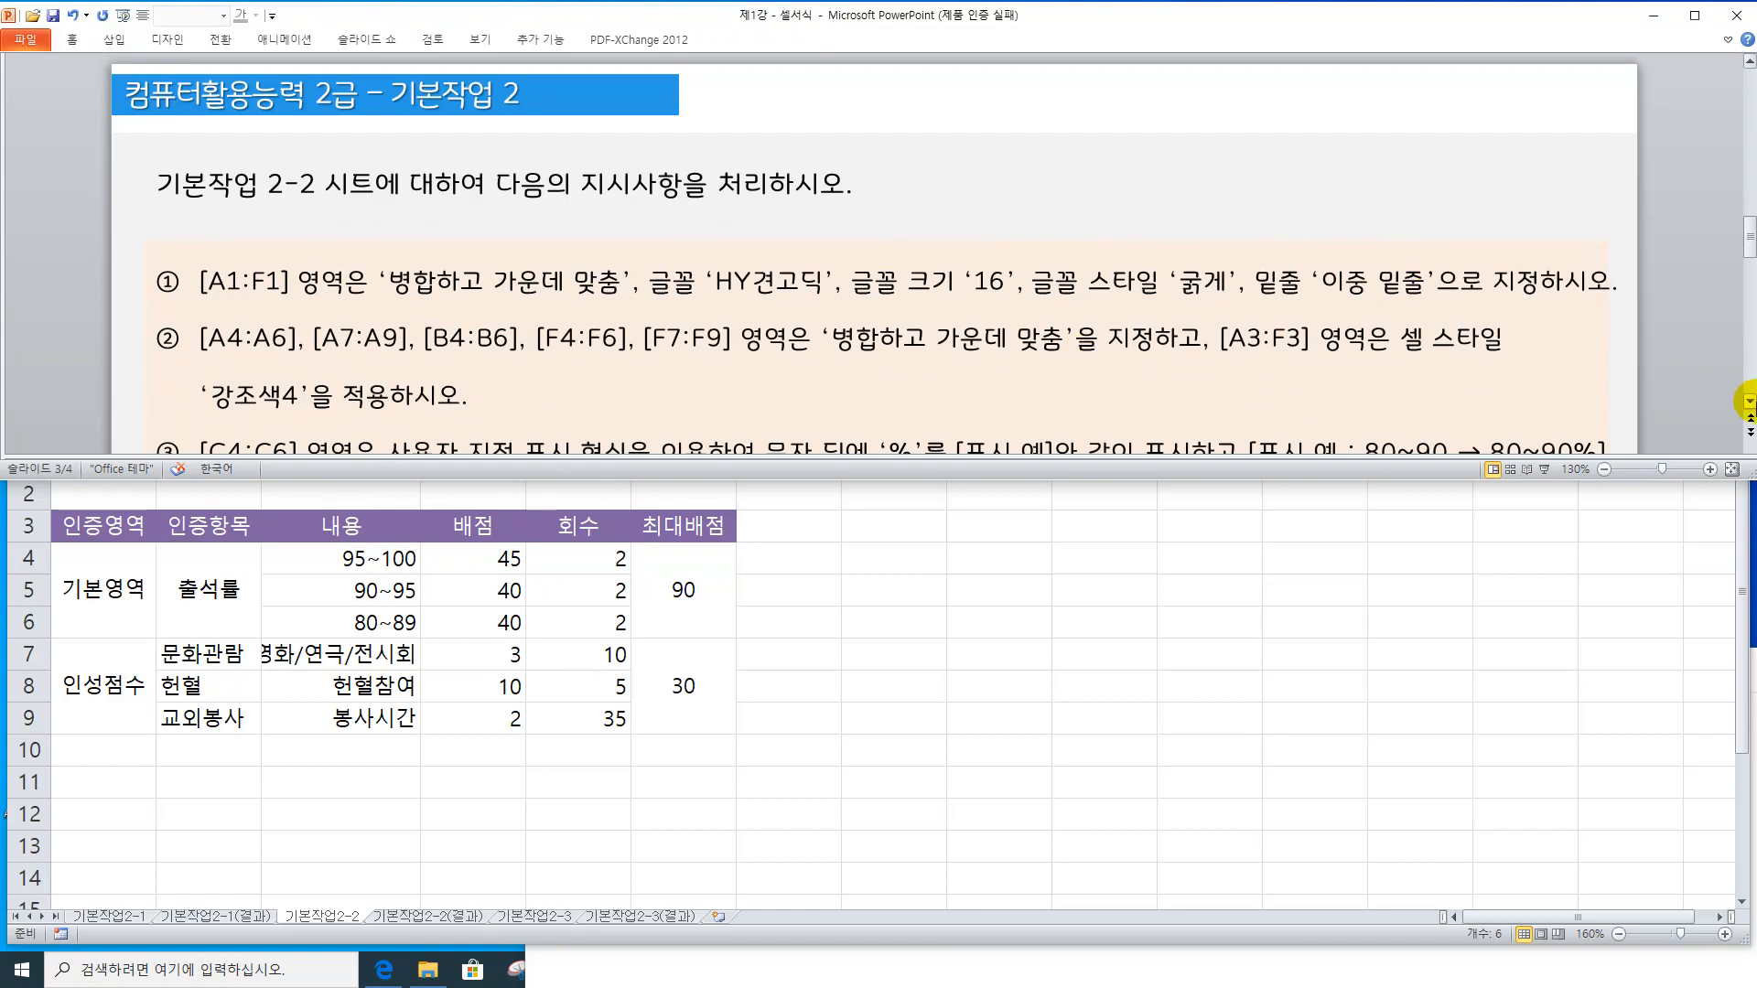
click(1748, 400)
click(1748, 402)
click(1748, 403)
click(1748, 402)
click(1748, 403)
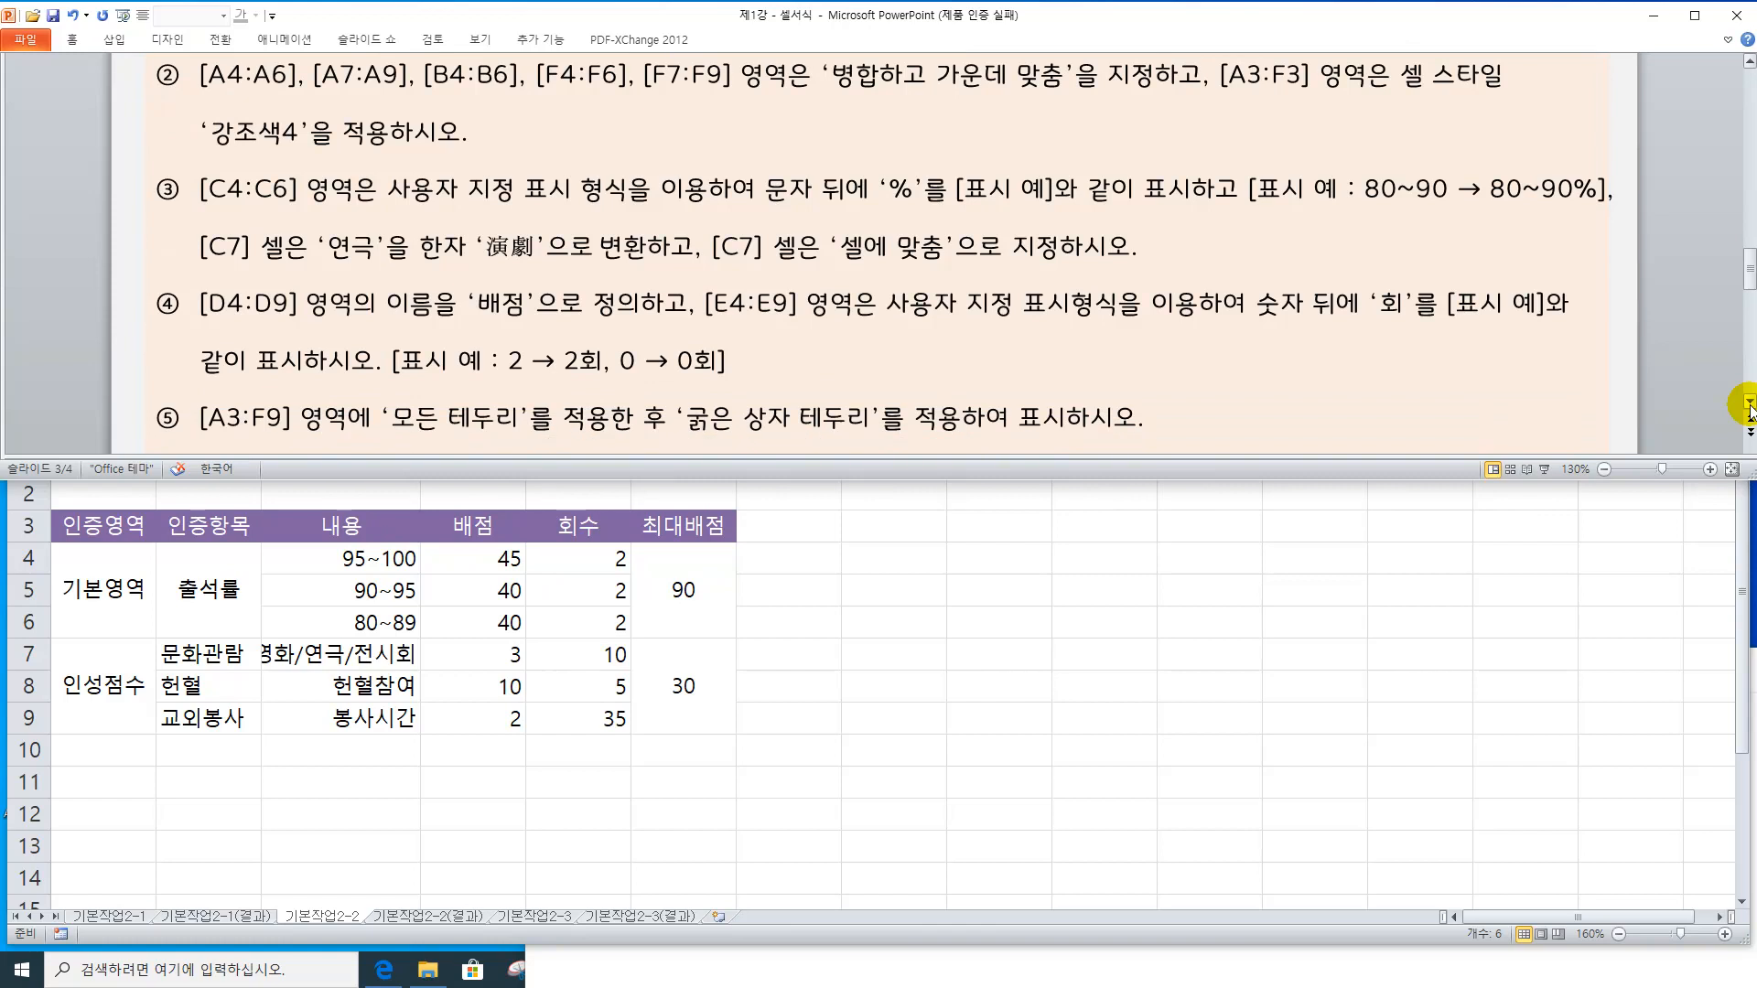
click(1168, 501)
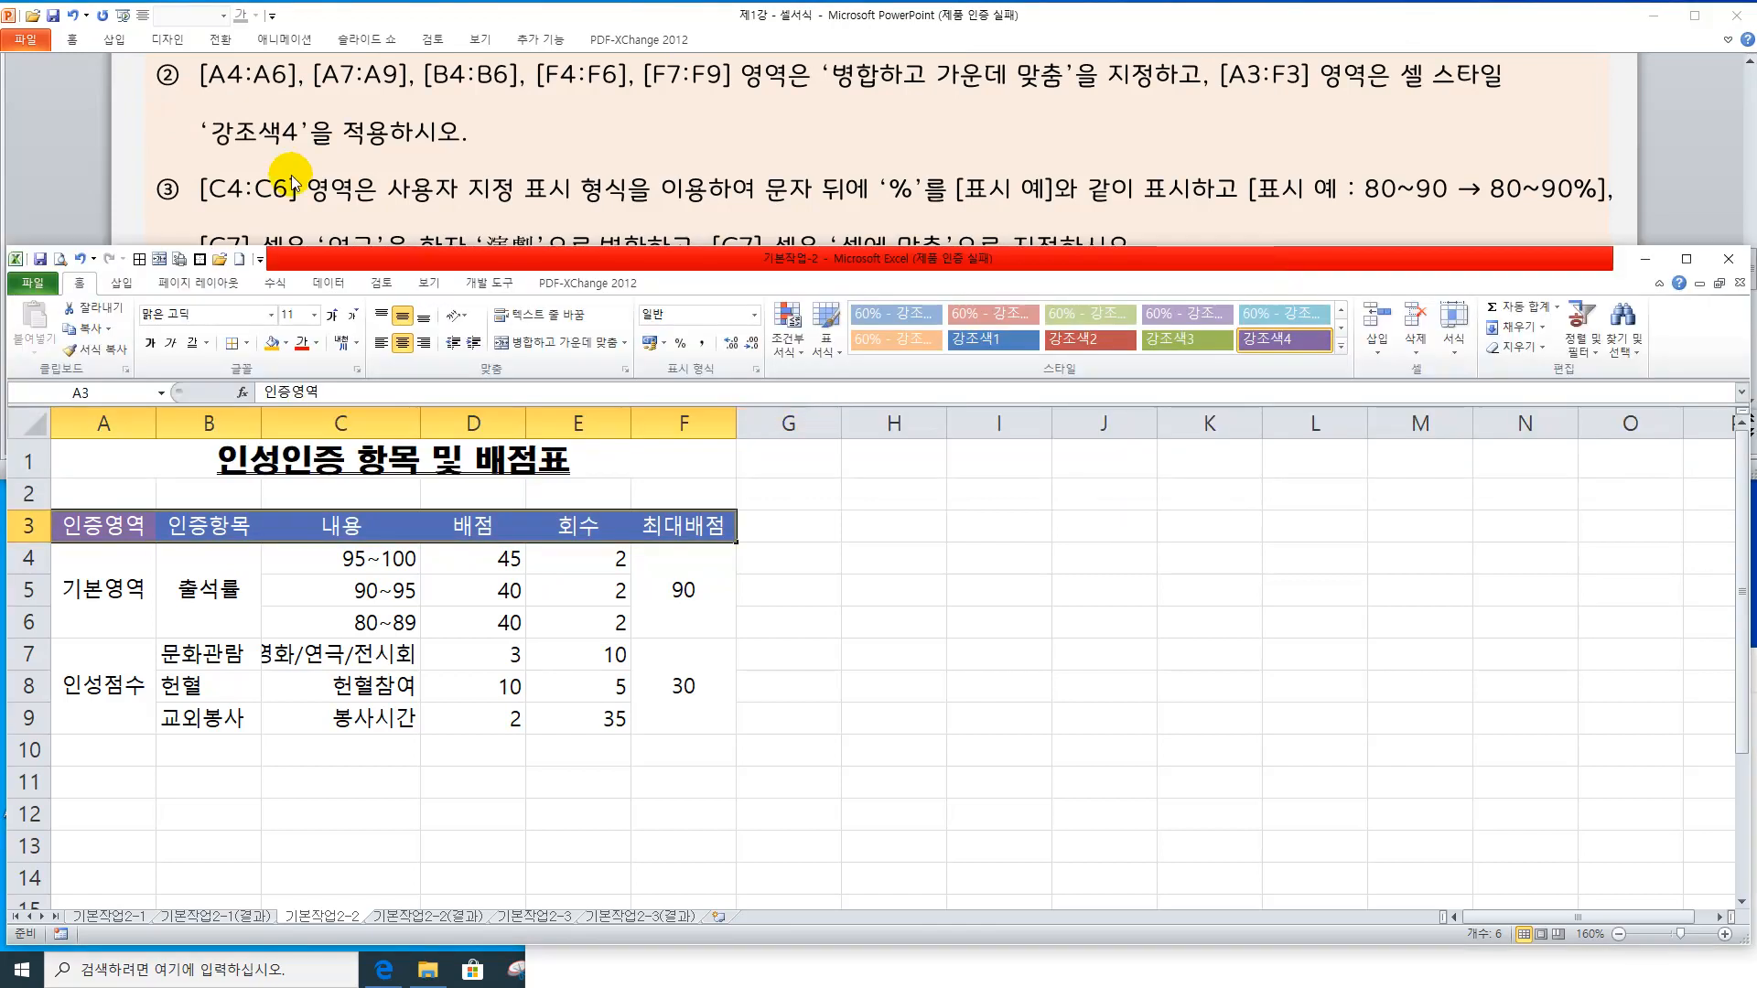
drag(602, 252, 602, 269)
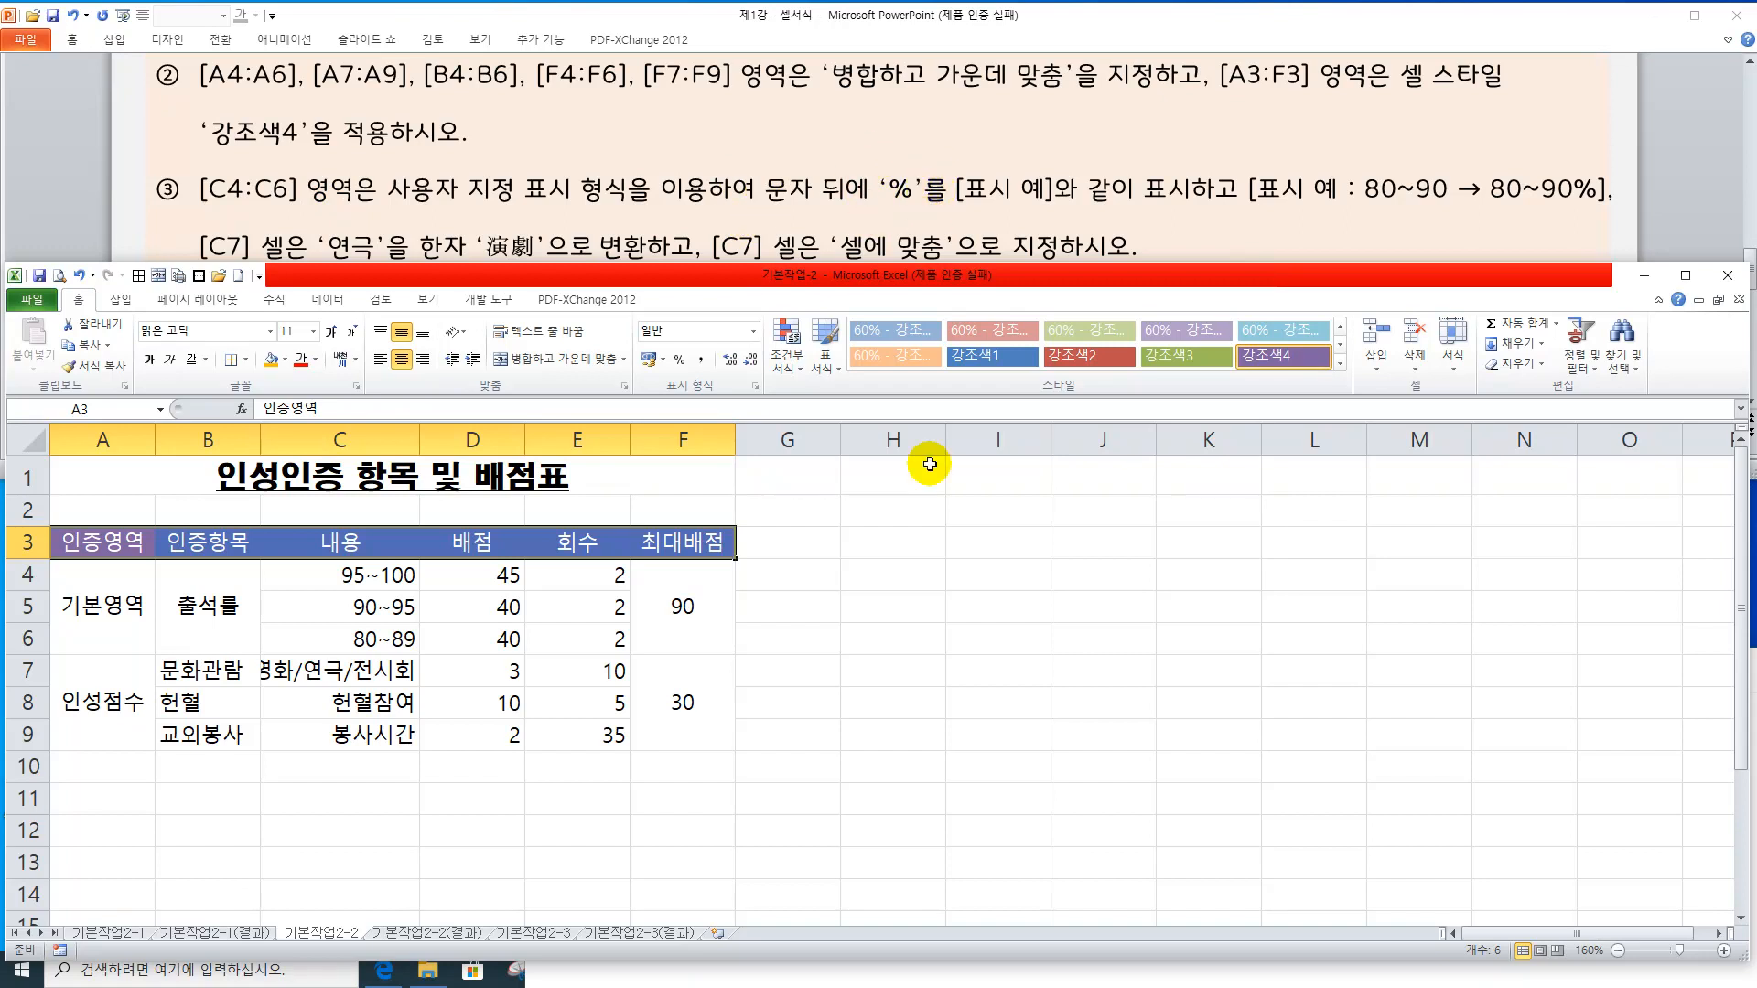
Switch to Notepad and replace all the notes with the line "문자 대표" followed by "@" on the line below
click(896, 979)
drag(901, 910, 531, 716)
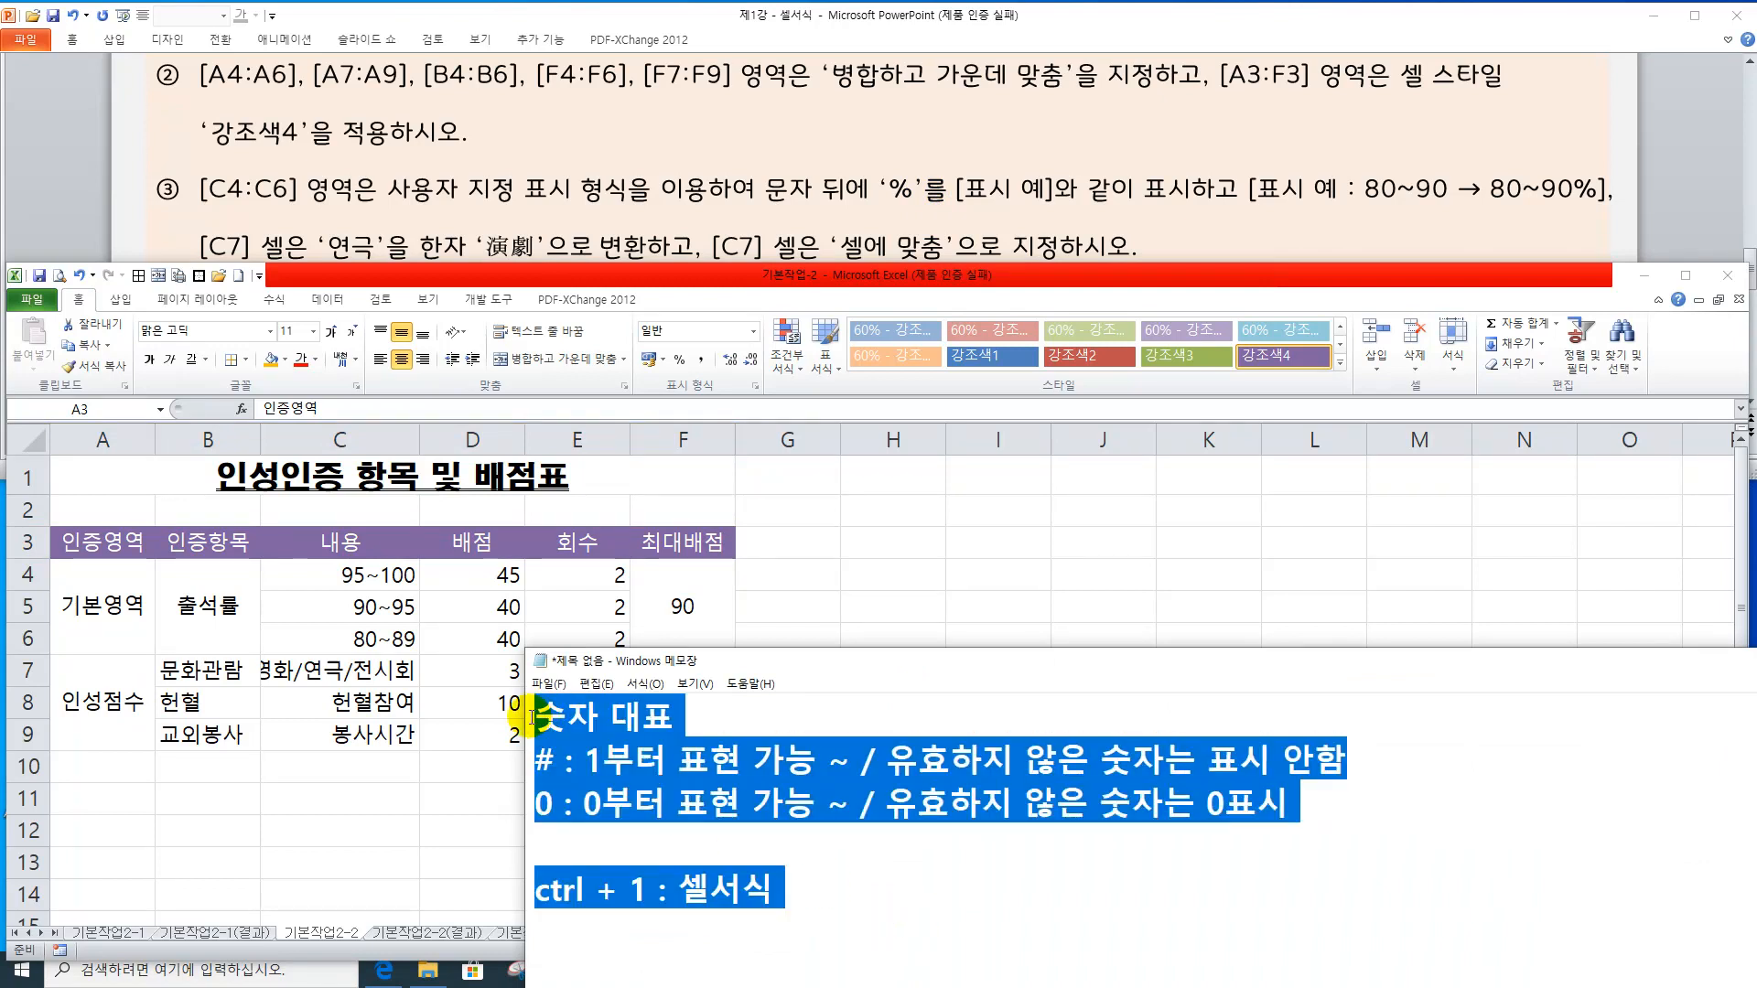
text(문자 대표)
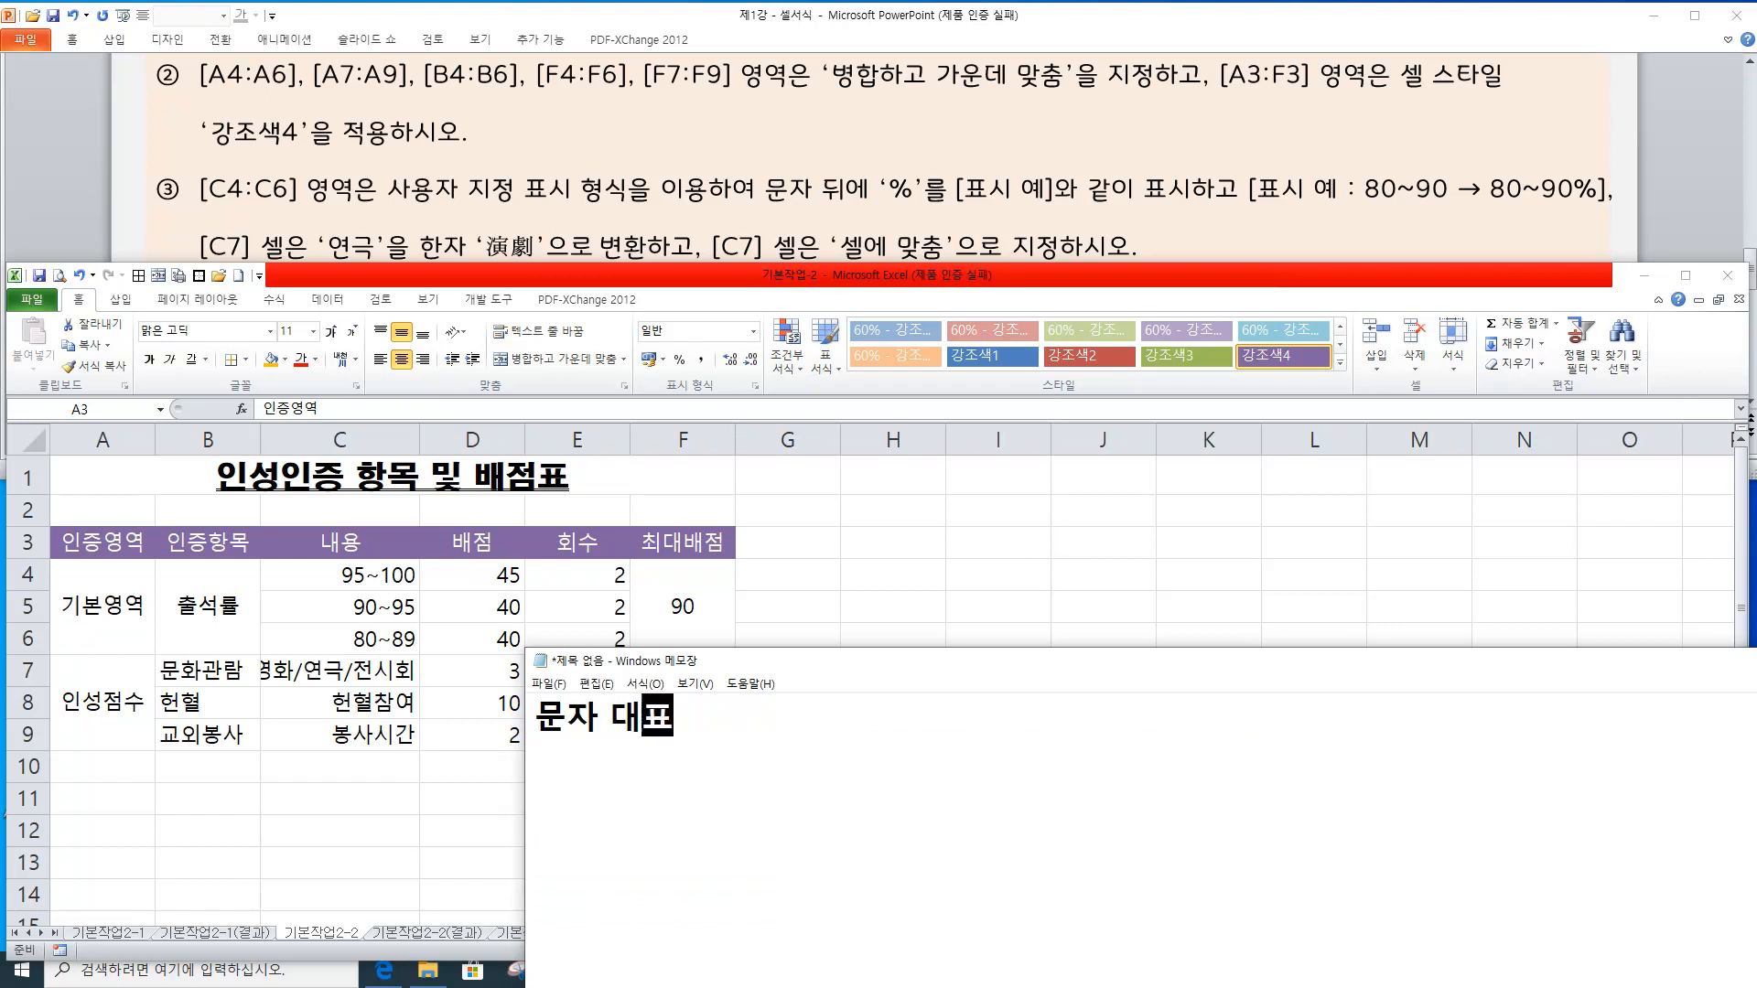
key(Return)
text(@)
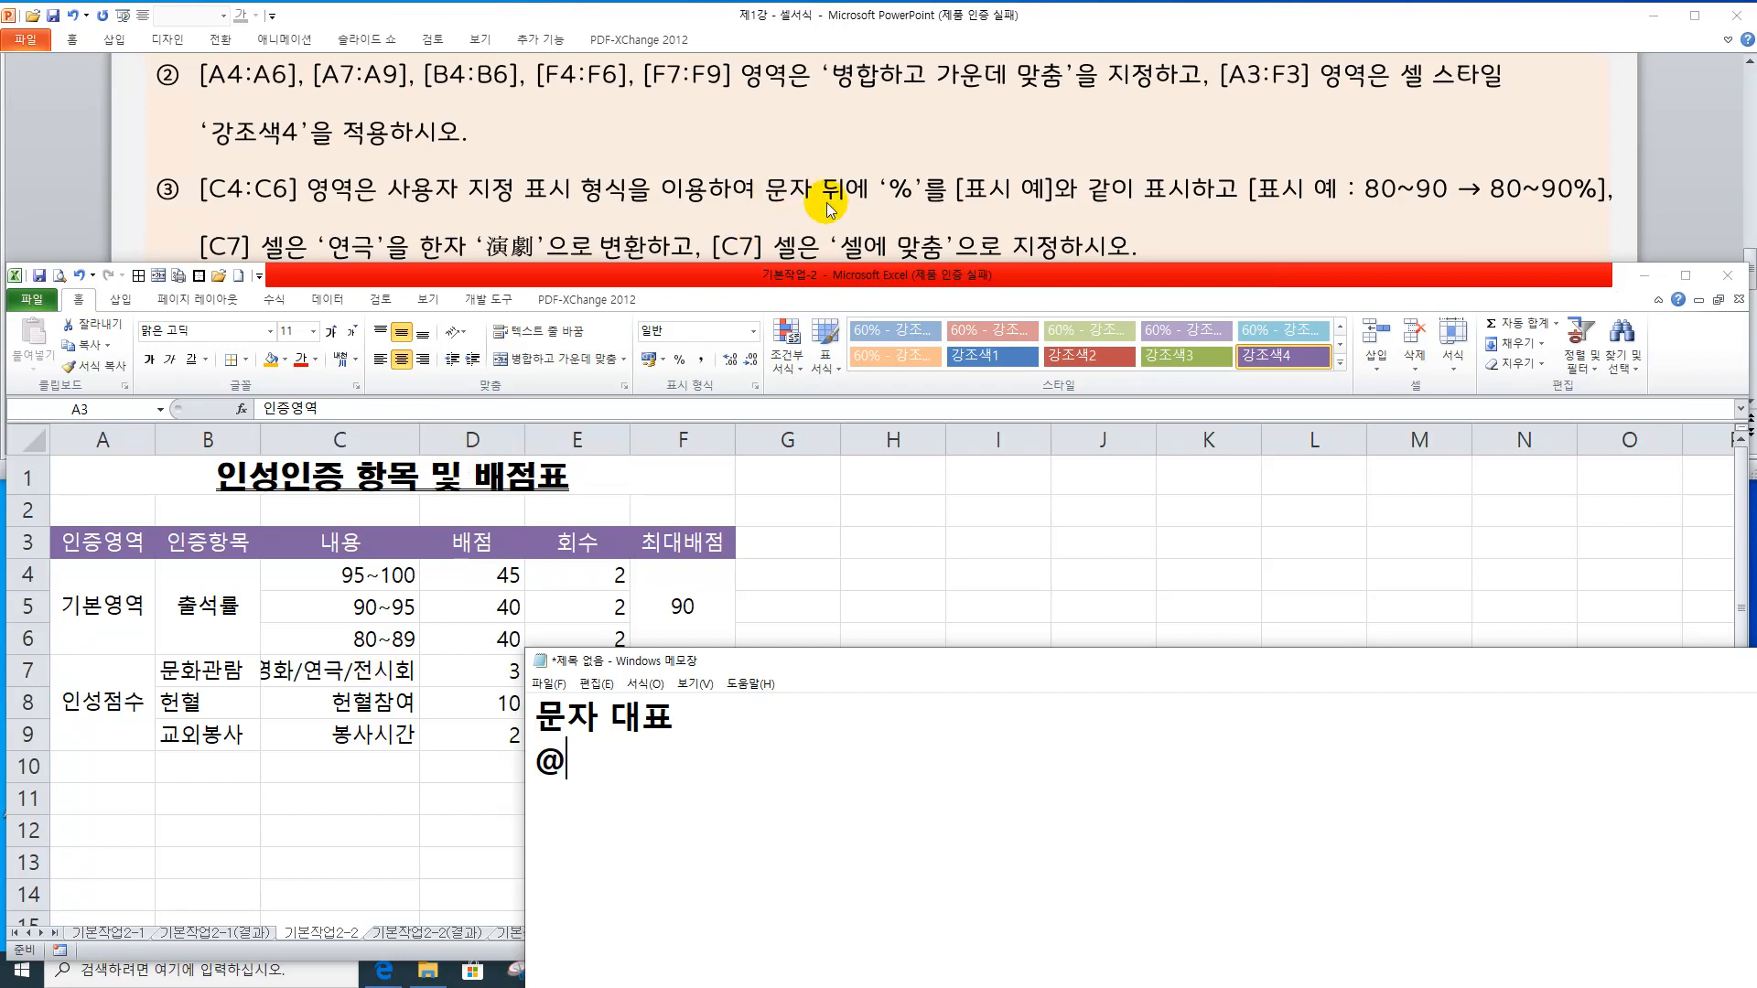
Switch to Excel and apply the custom number format @"%" to the range C4:C6
key(alt+Tab)
drag(379, 577, 371, 644)
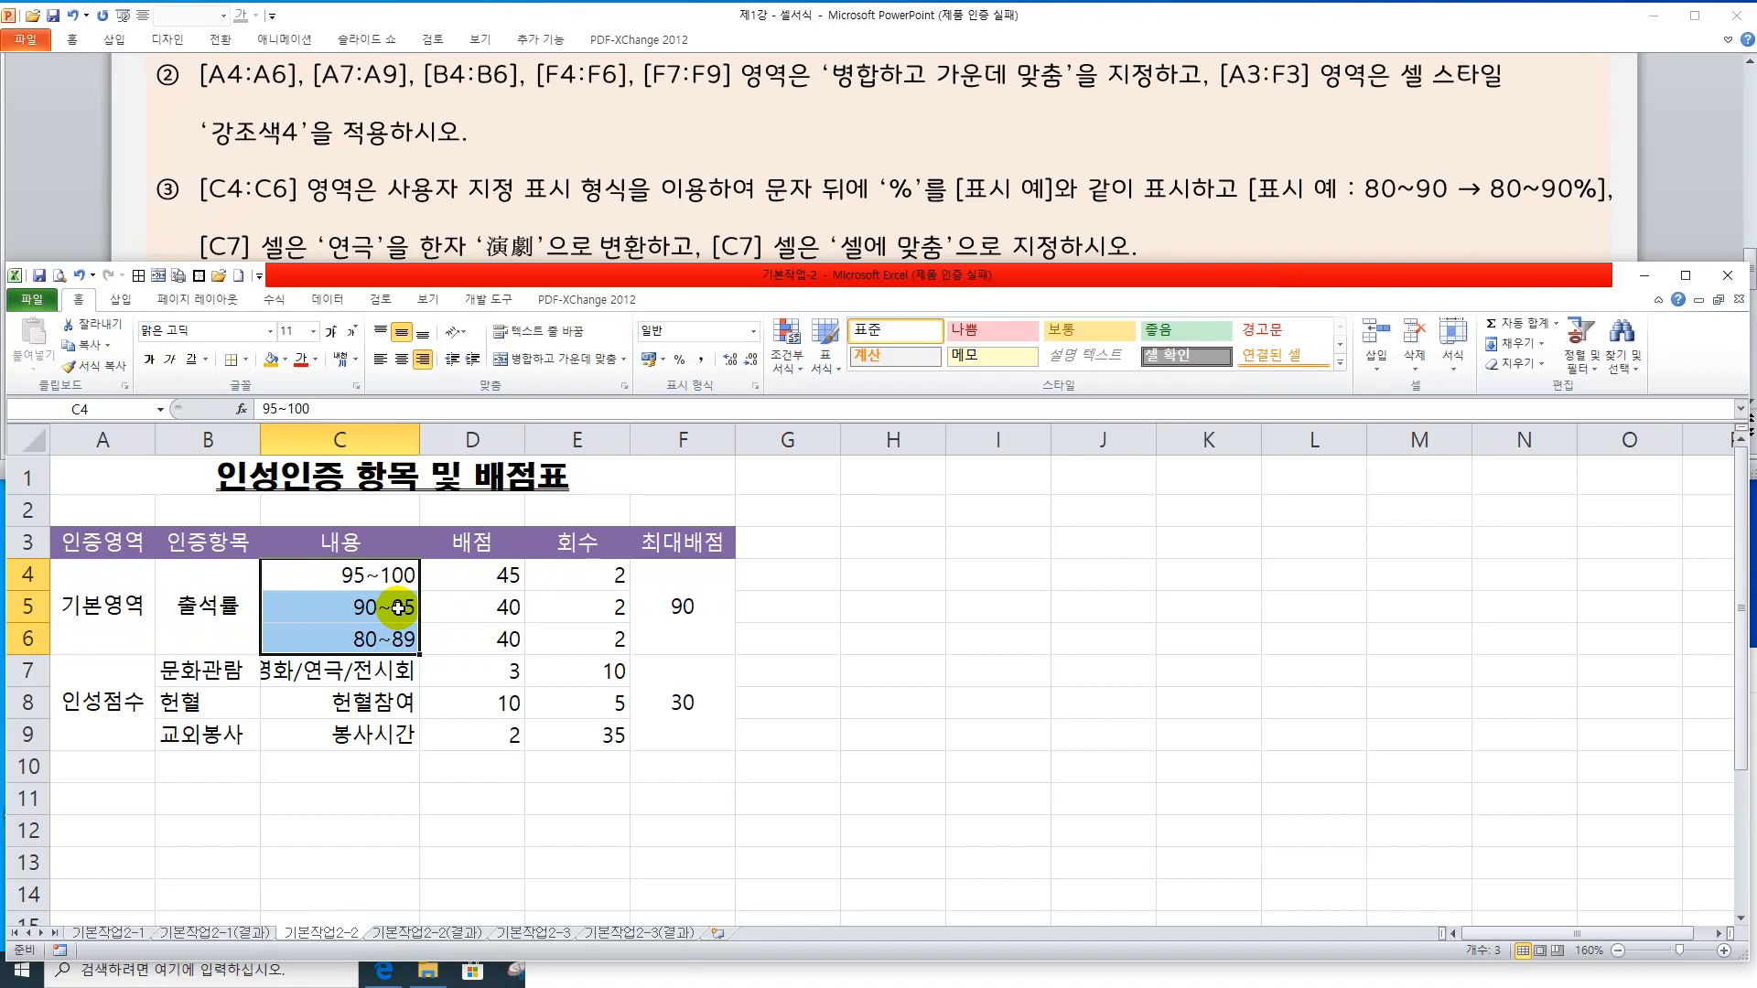
key(ctrl+1)
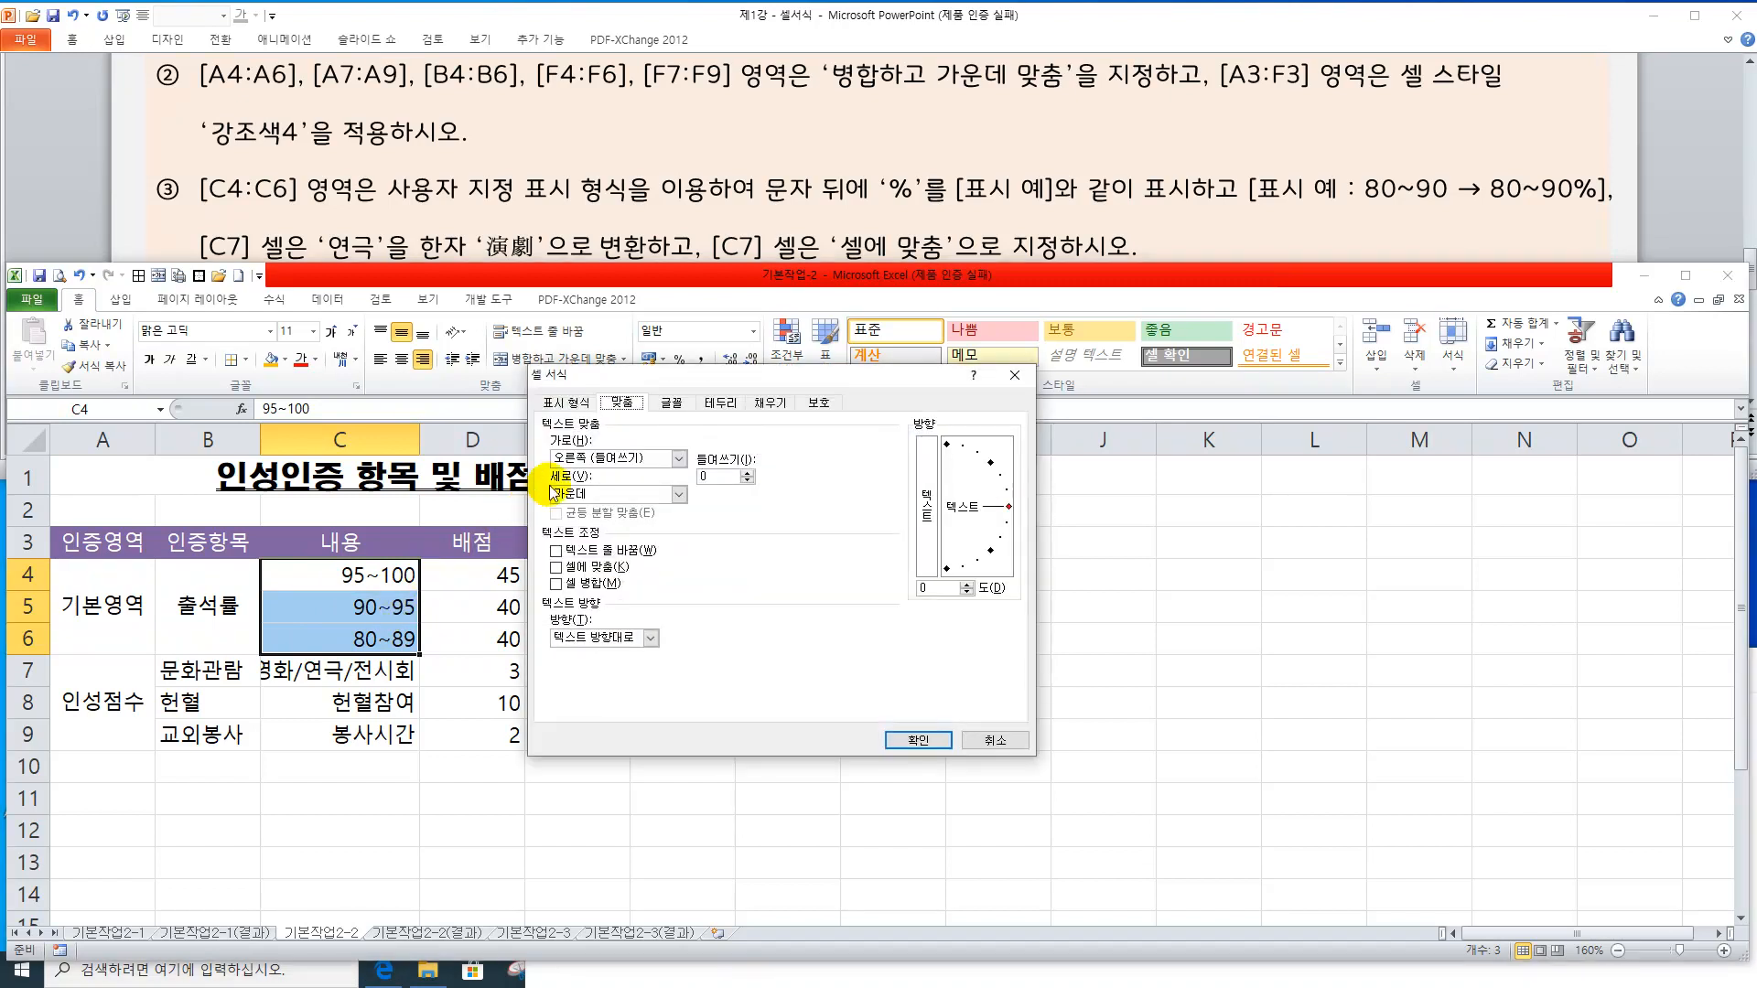
click(569, 402)
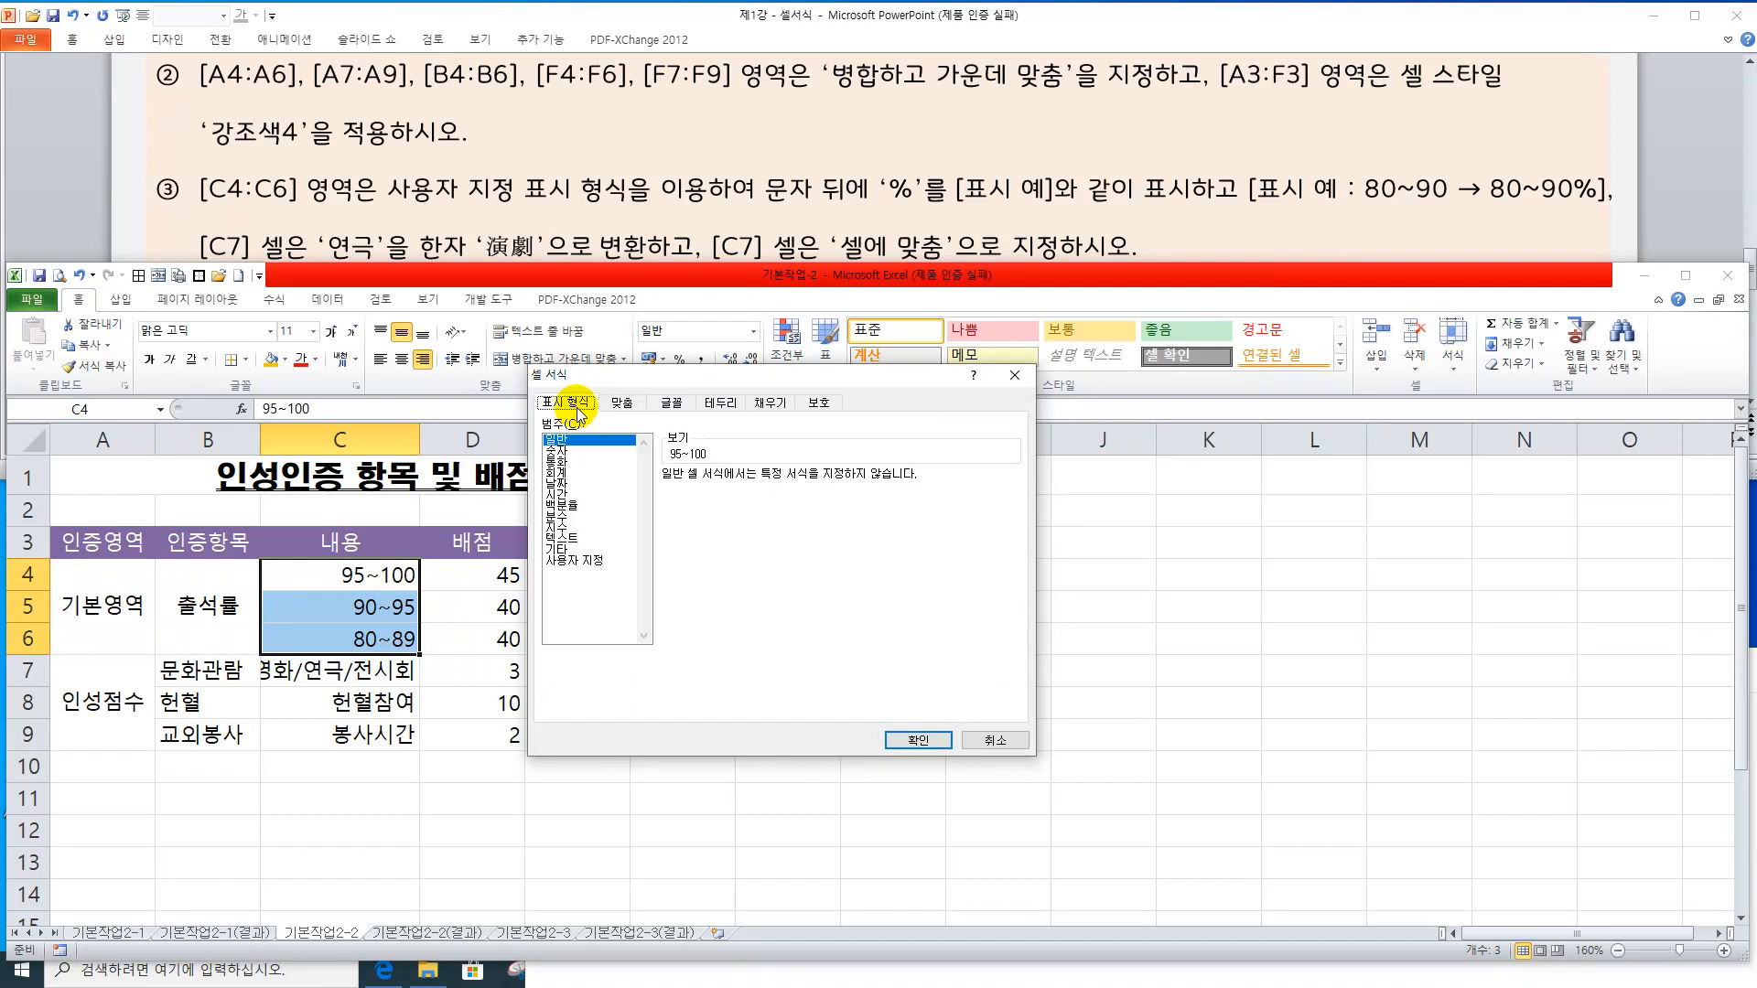
click(569, 560)
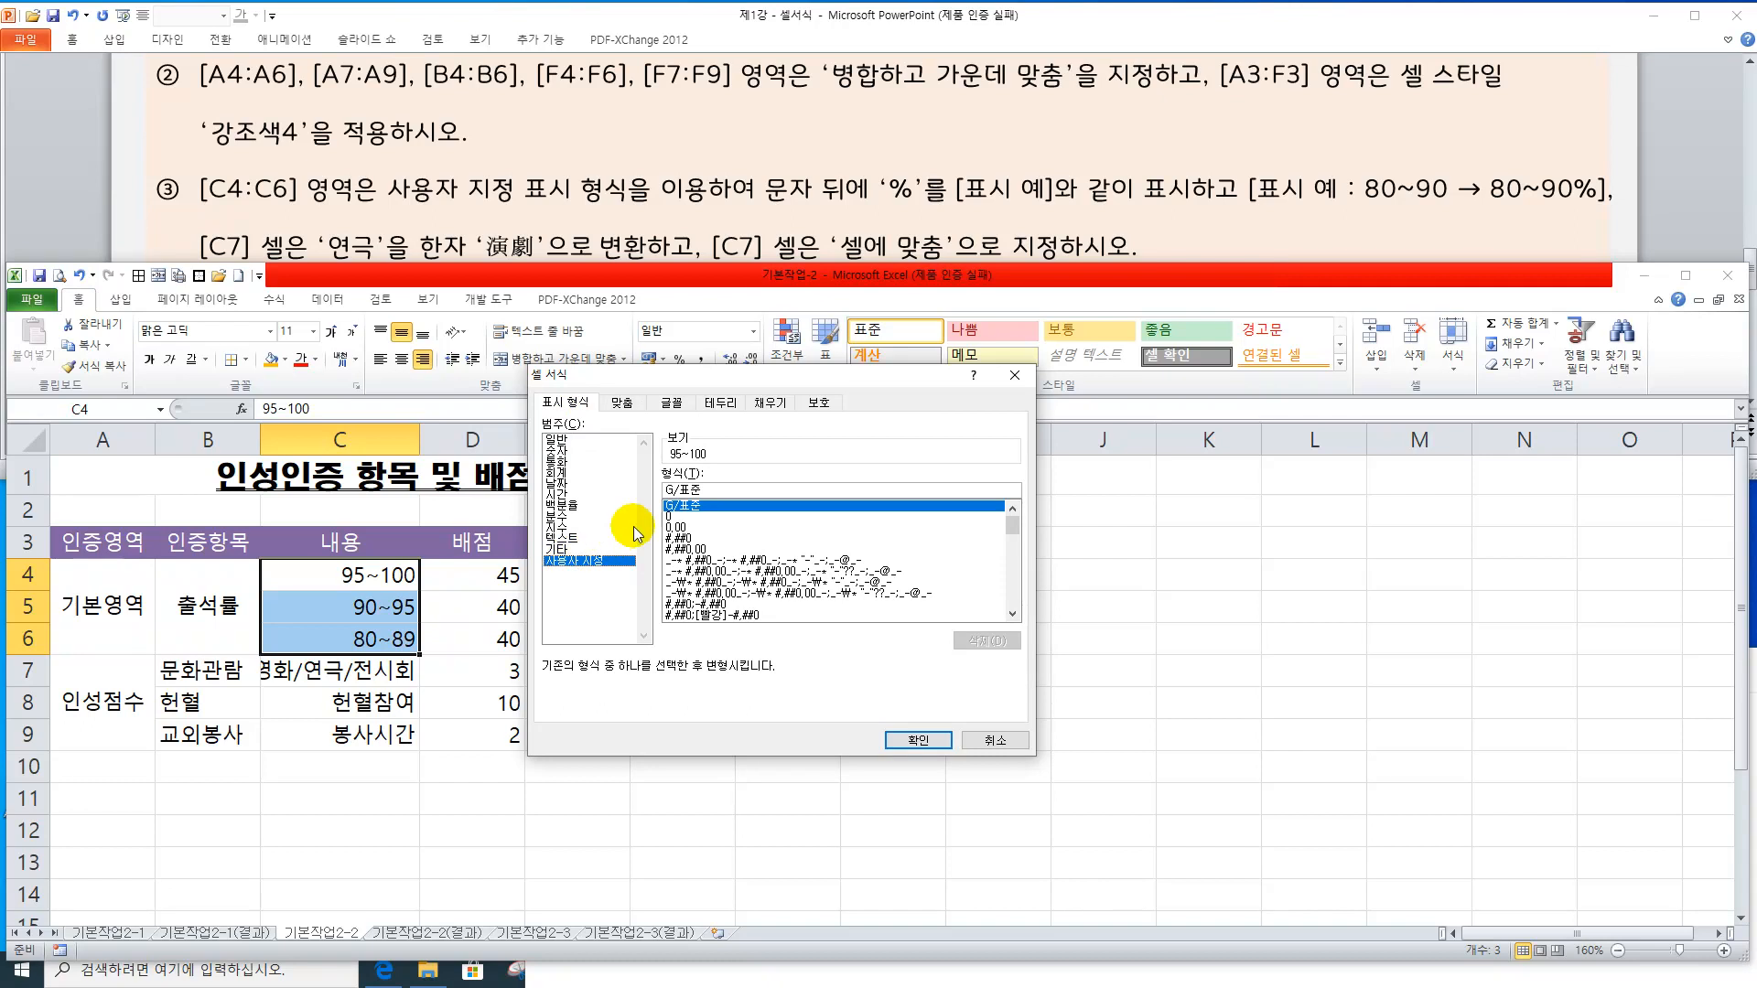
drag(723, 491, 653, 502)
text(@)
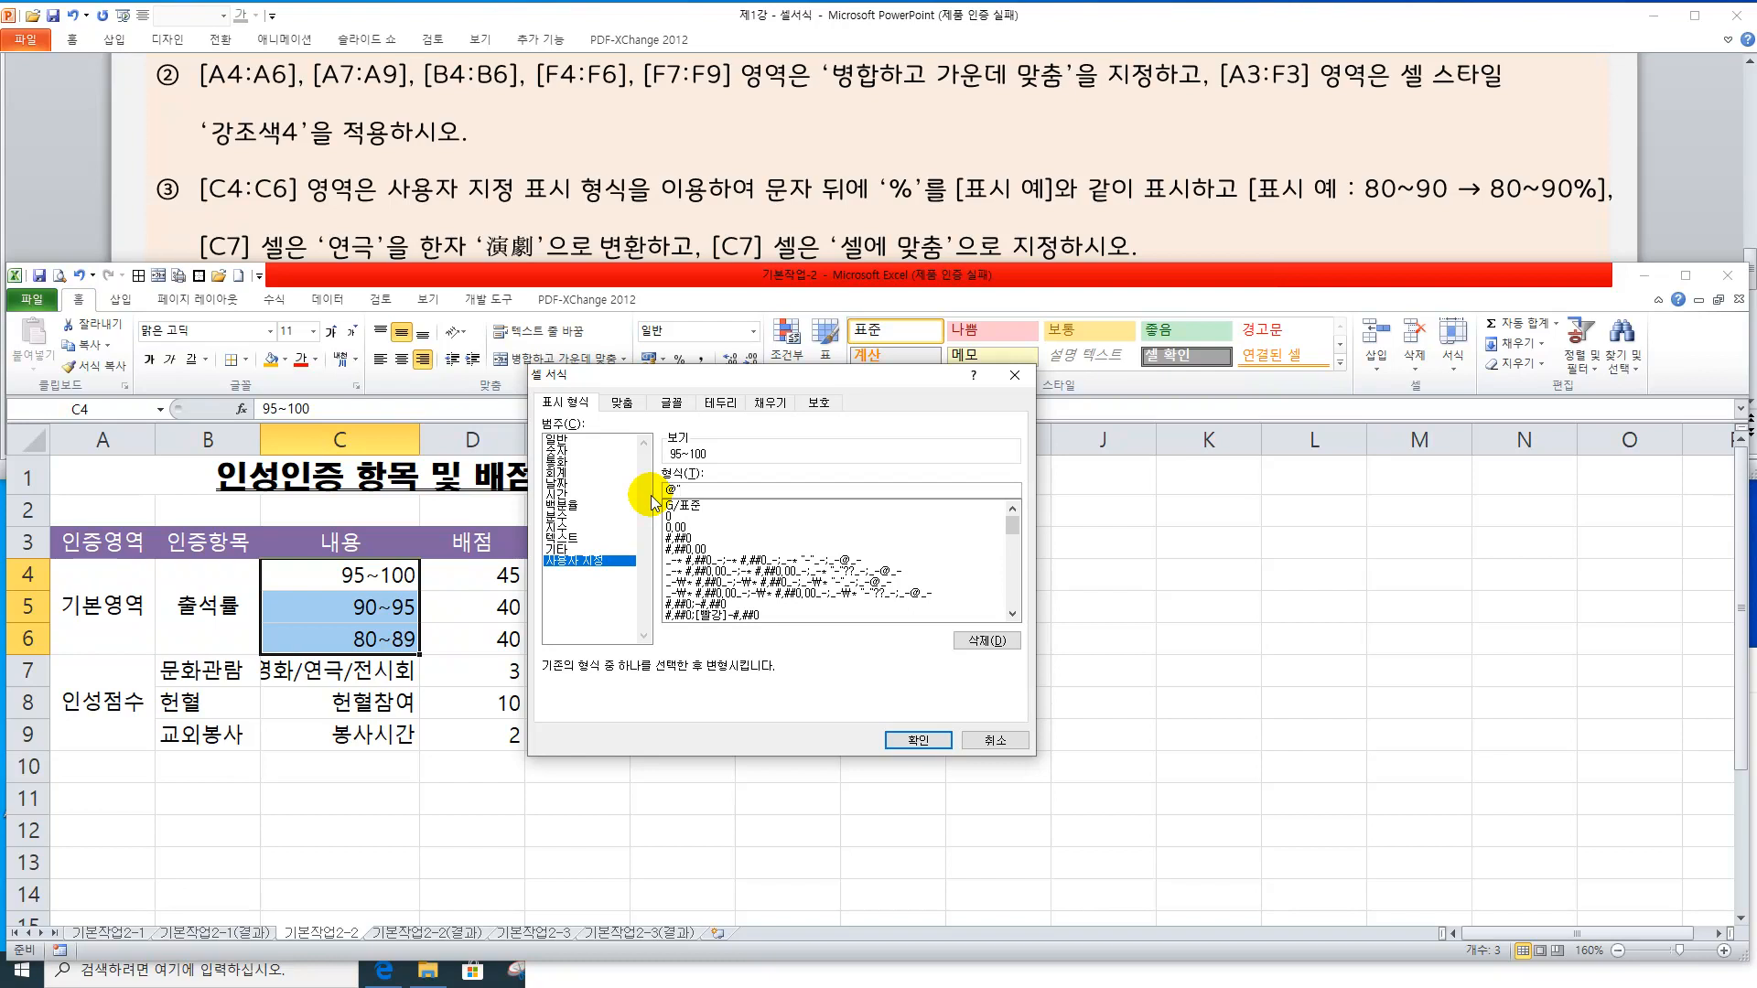
text("%")
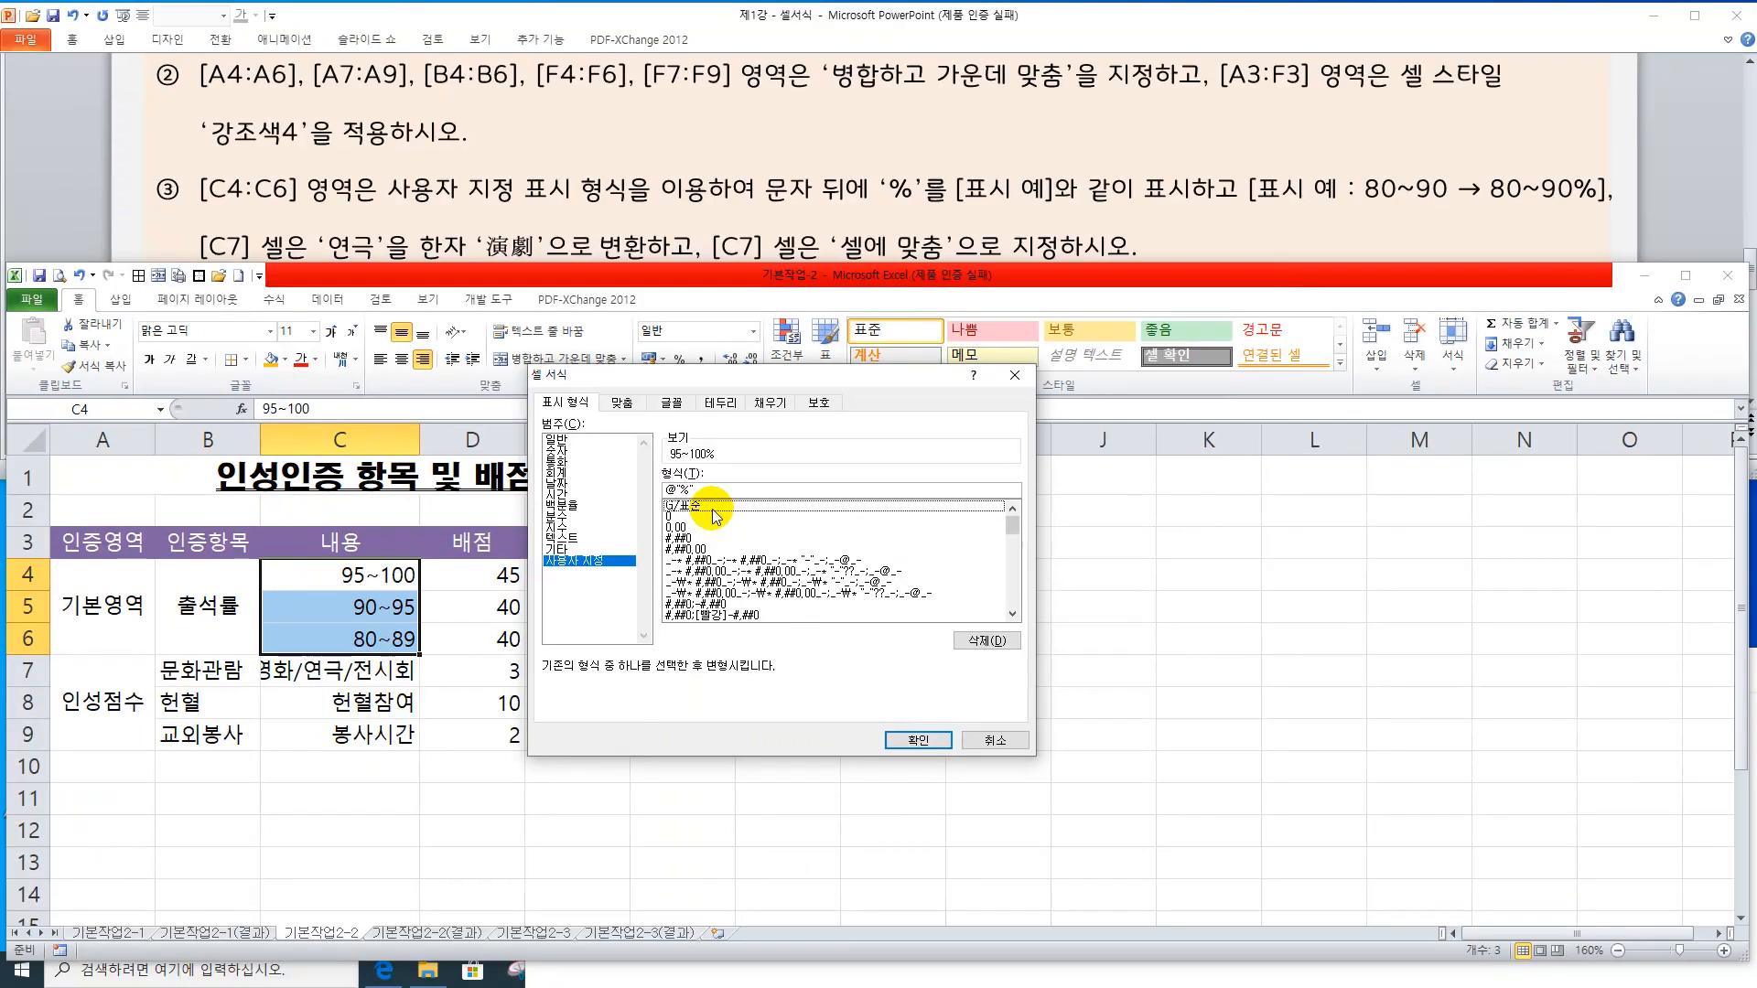
key(Return)
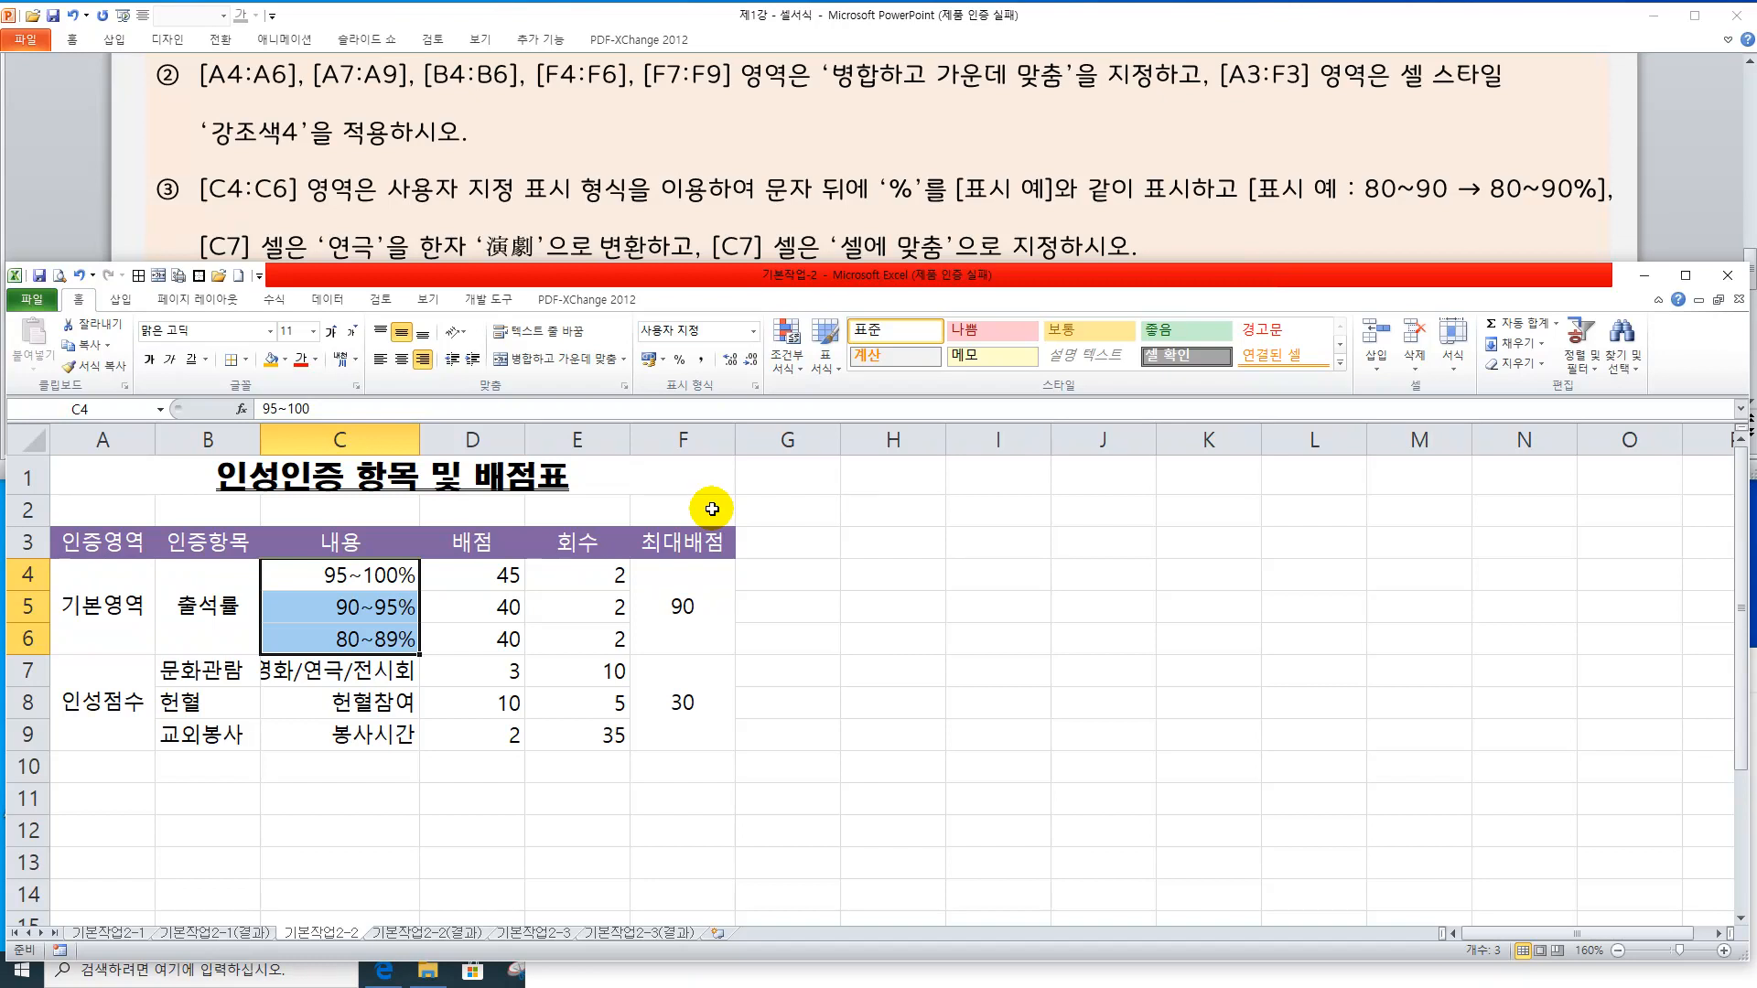
Convert the word 연극 in cell C7 to the Hanja 演劇, using the Hanja-only (漢字) input form
click(314, 673)
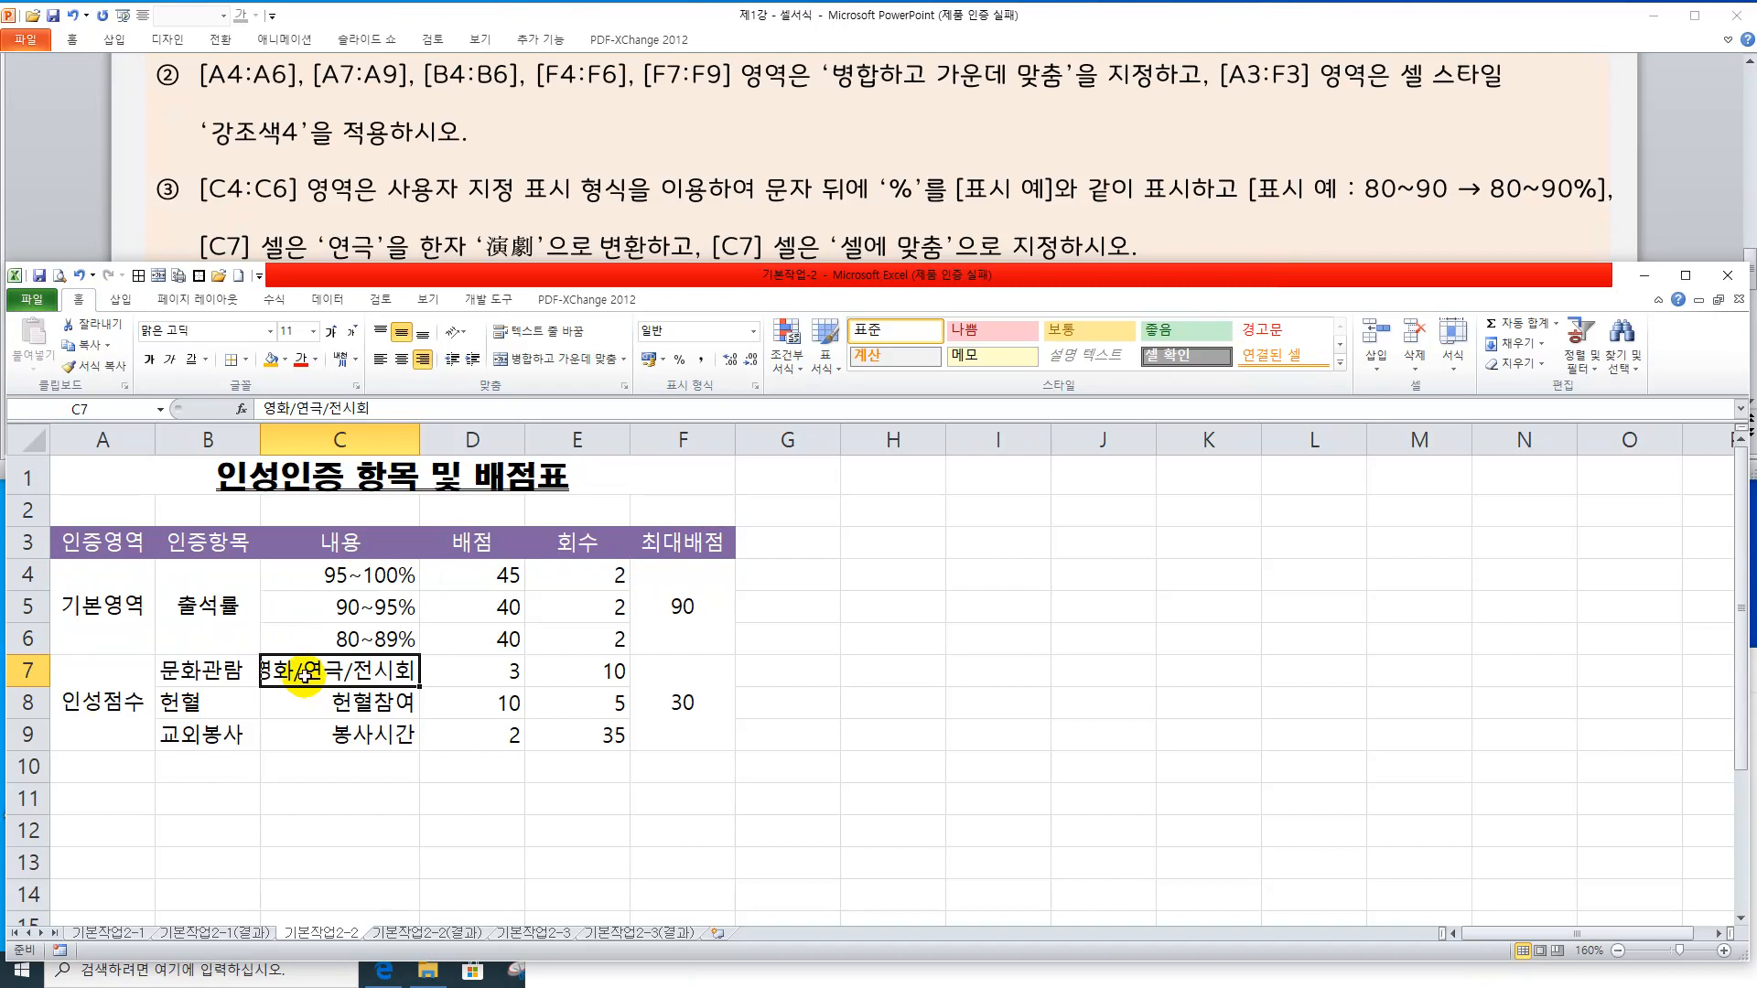
double_click(316, 672)
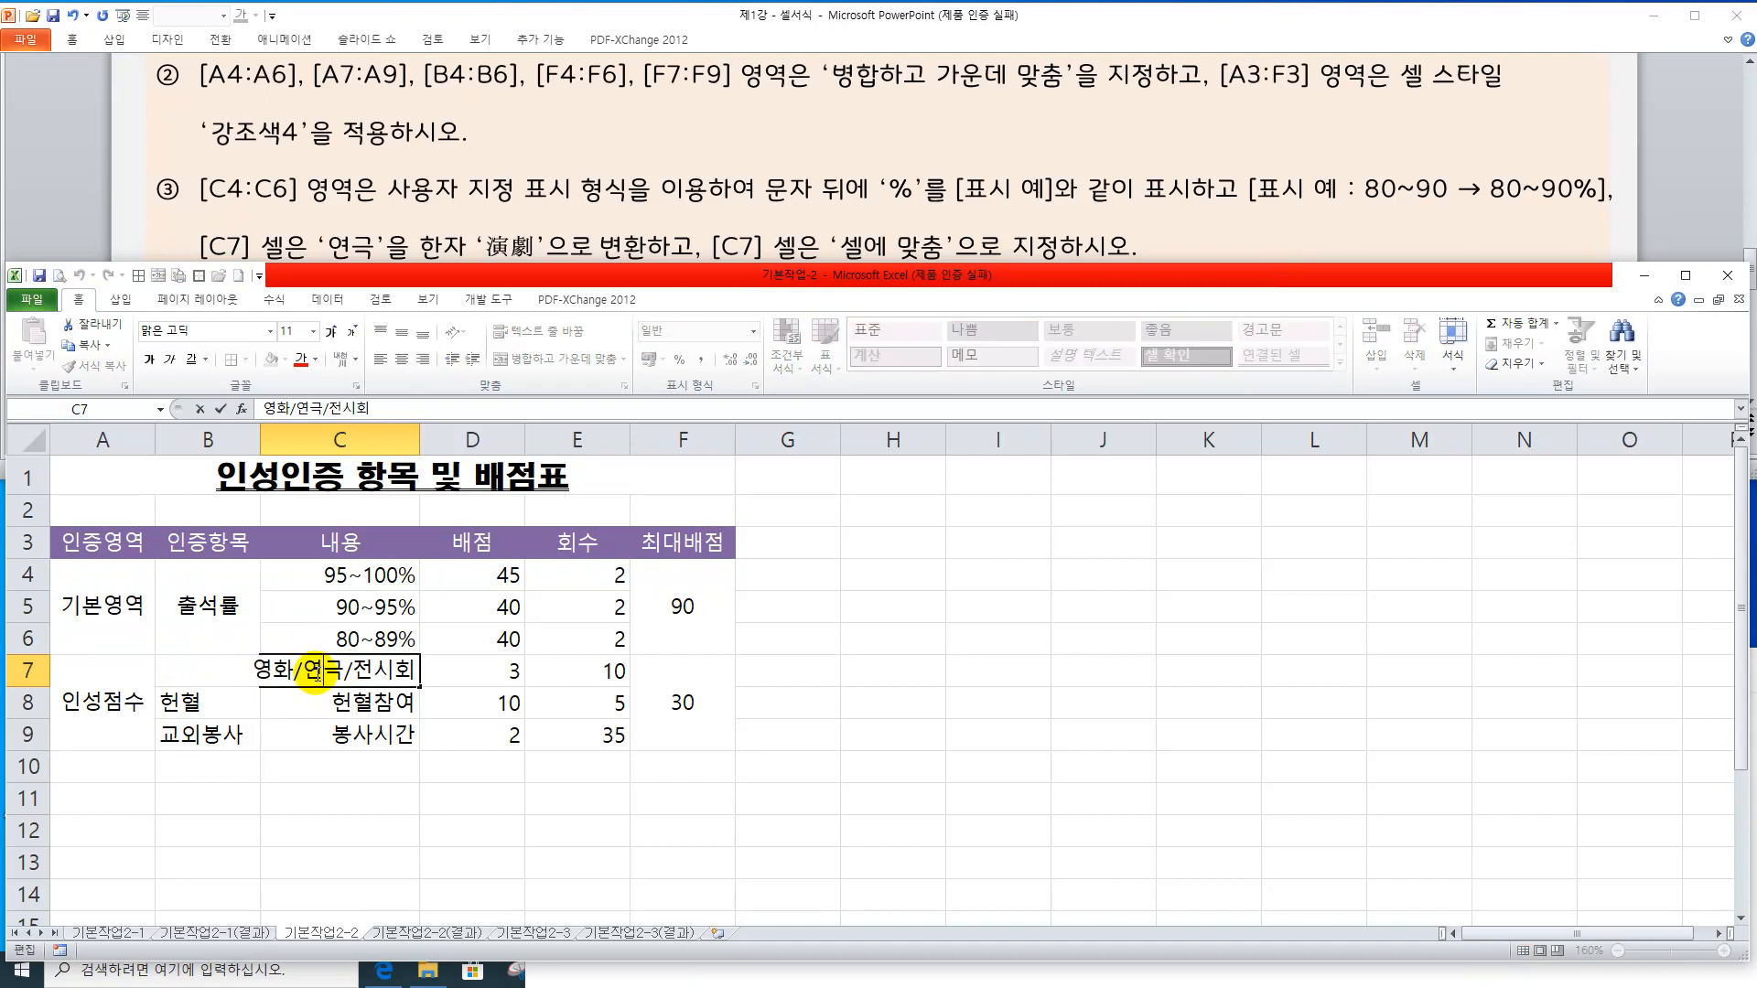
double_click(315, 672)
key(Hangul_Hanja)
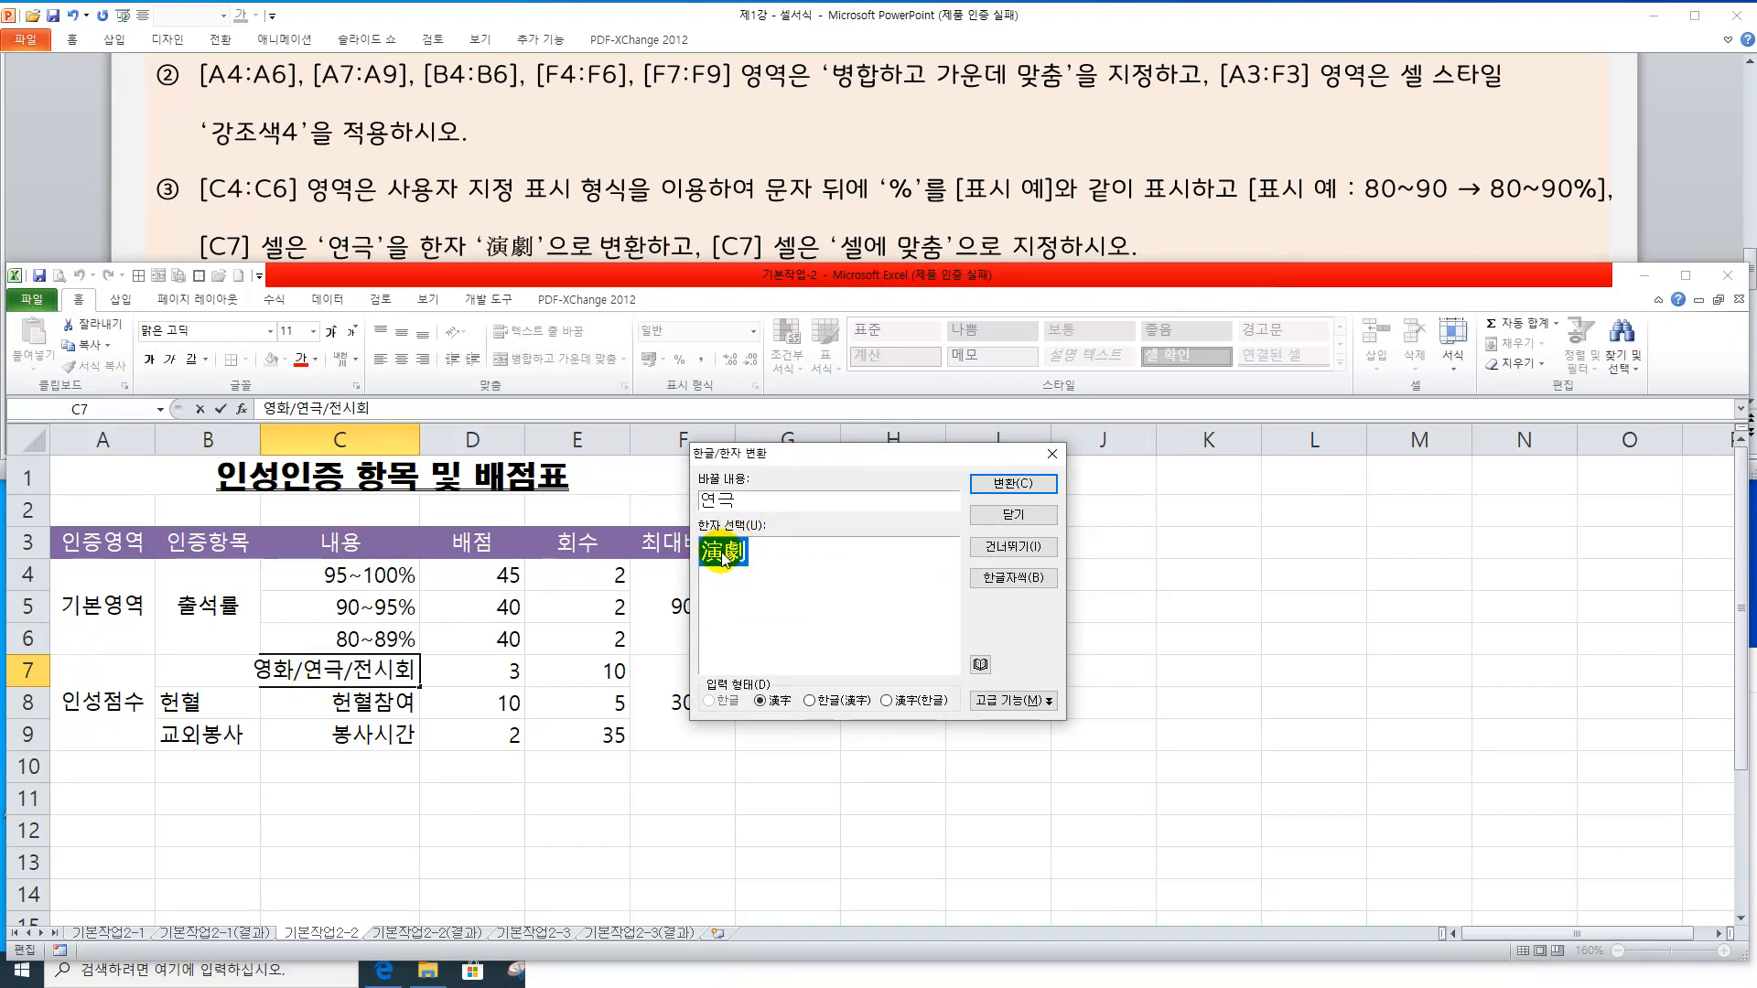
click(765, 702)
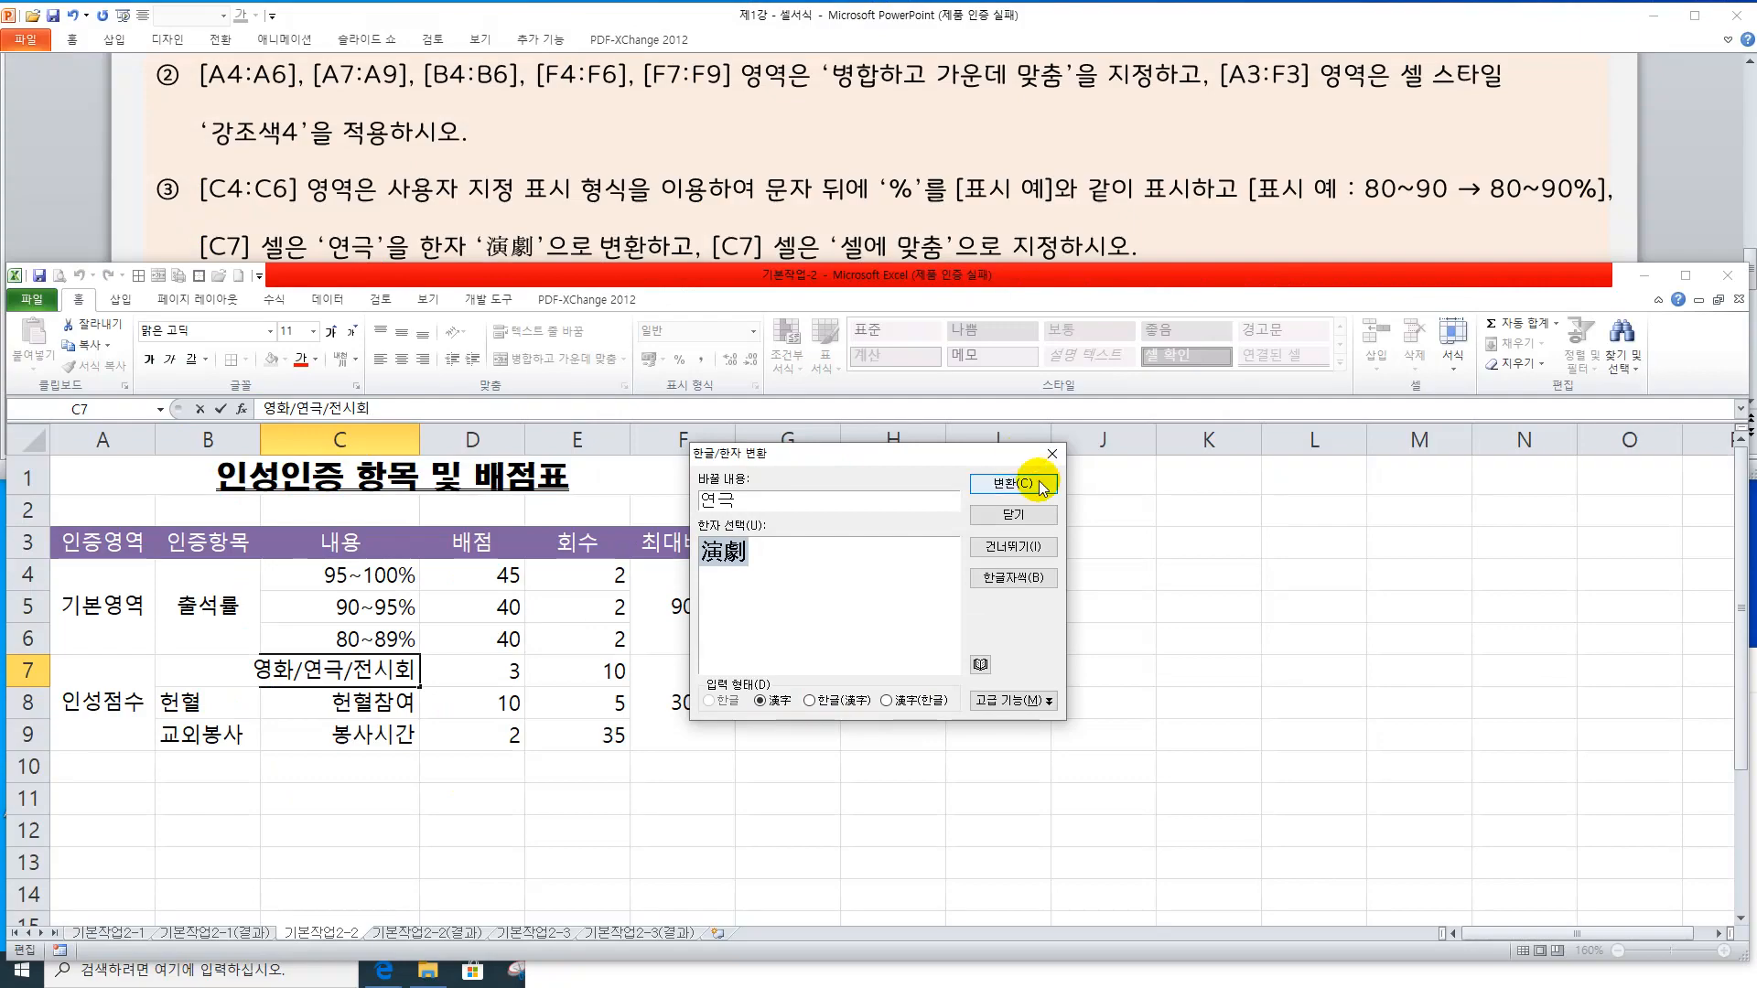
click(1042, 484)
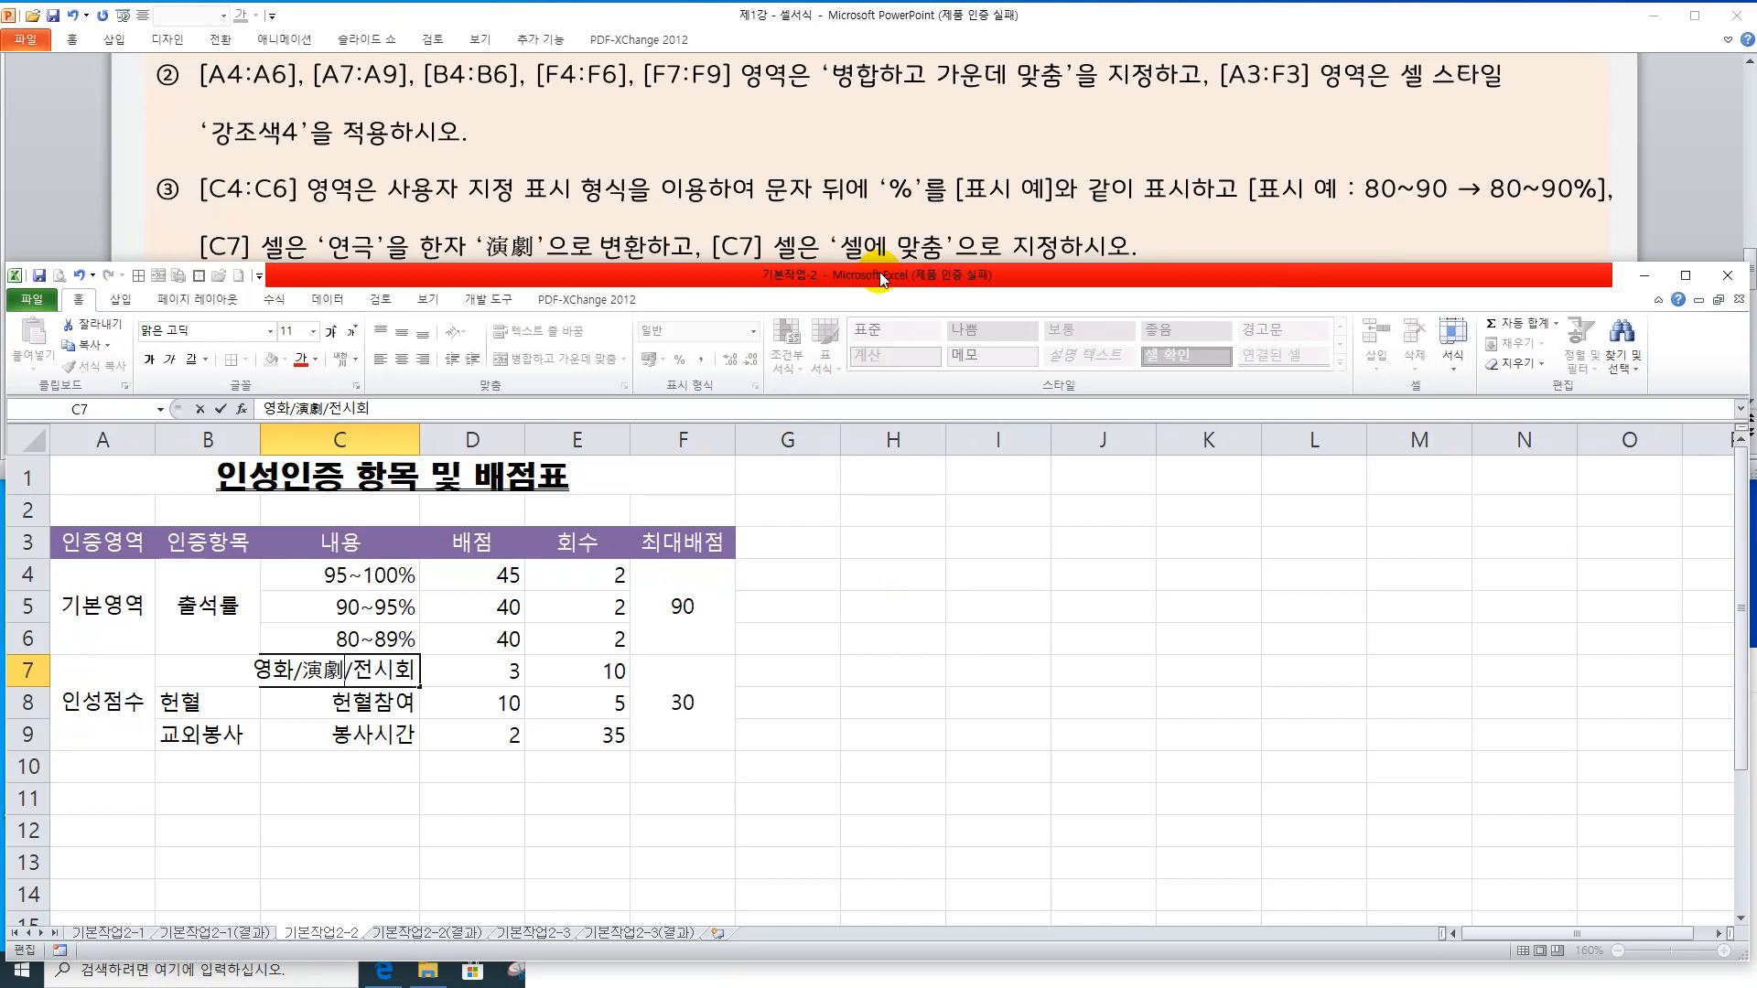
key(Return)
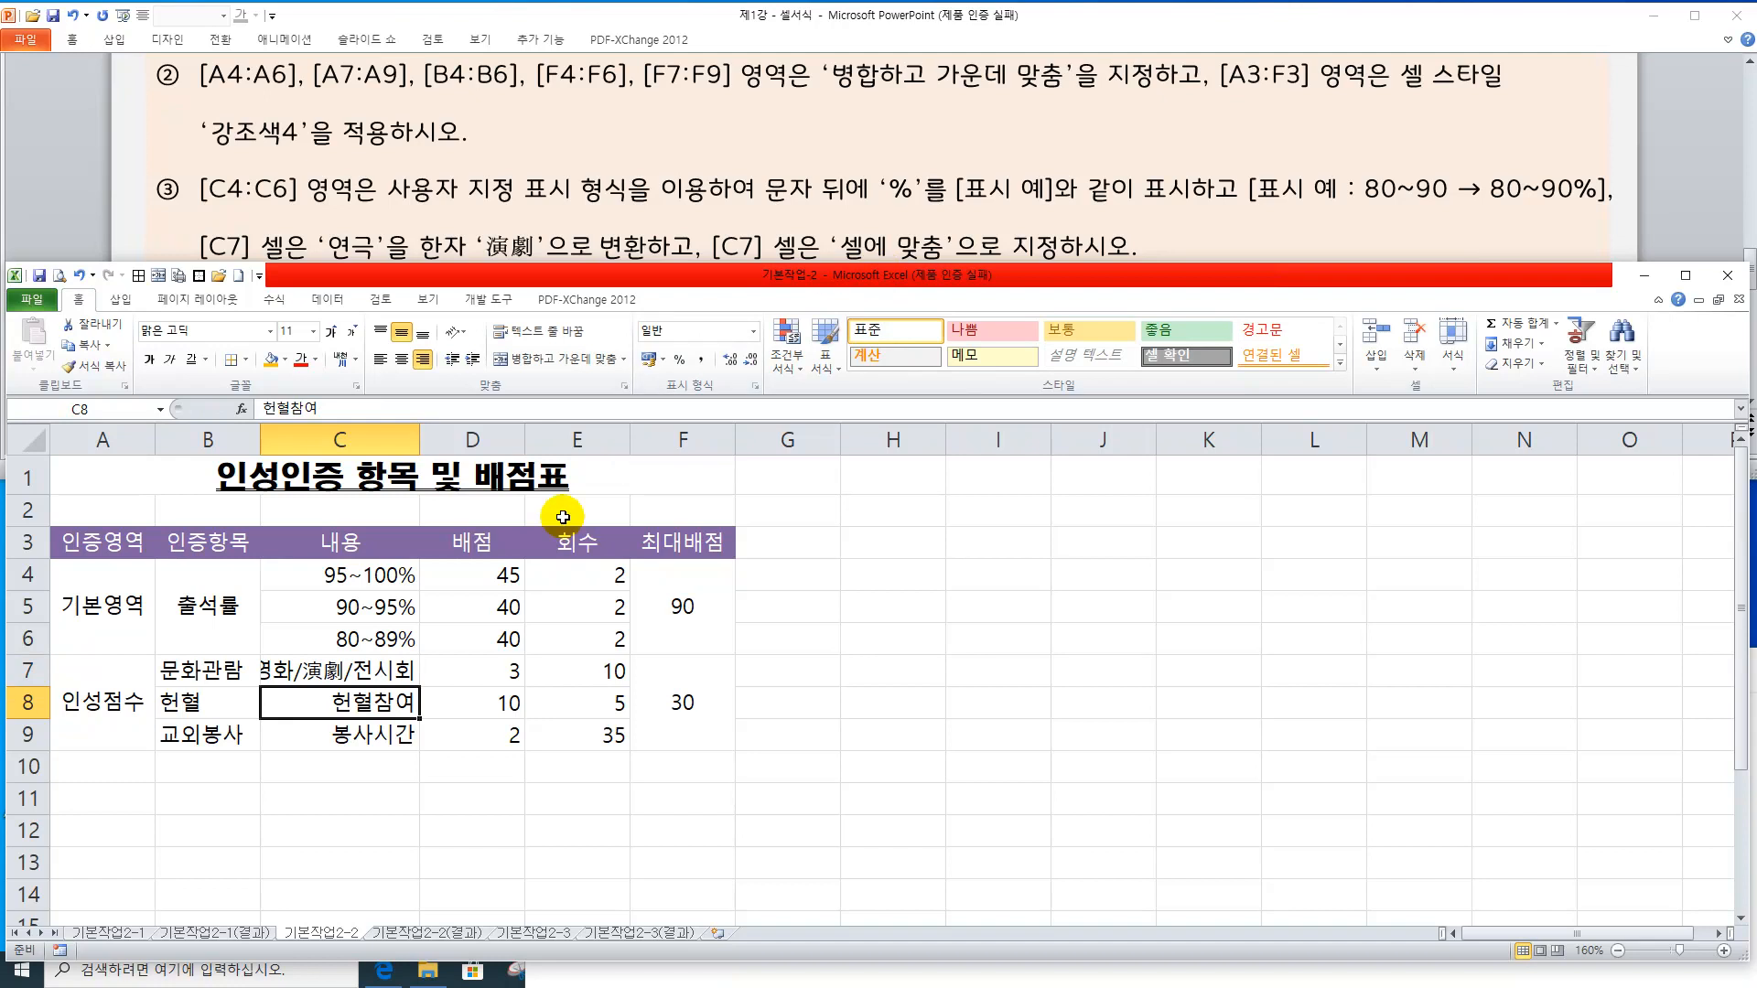
Set the text control of cell C7 to 셀에 맞춤 (shrink to fit)
click(334, 675)
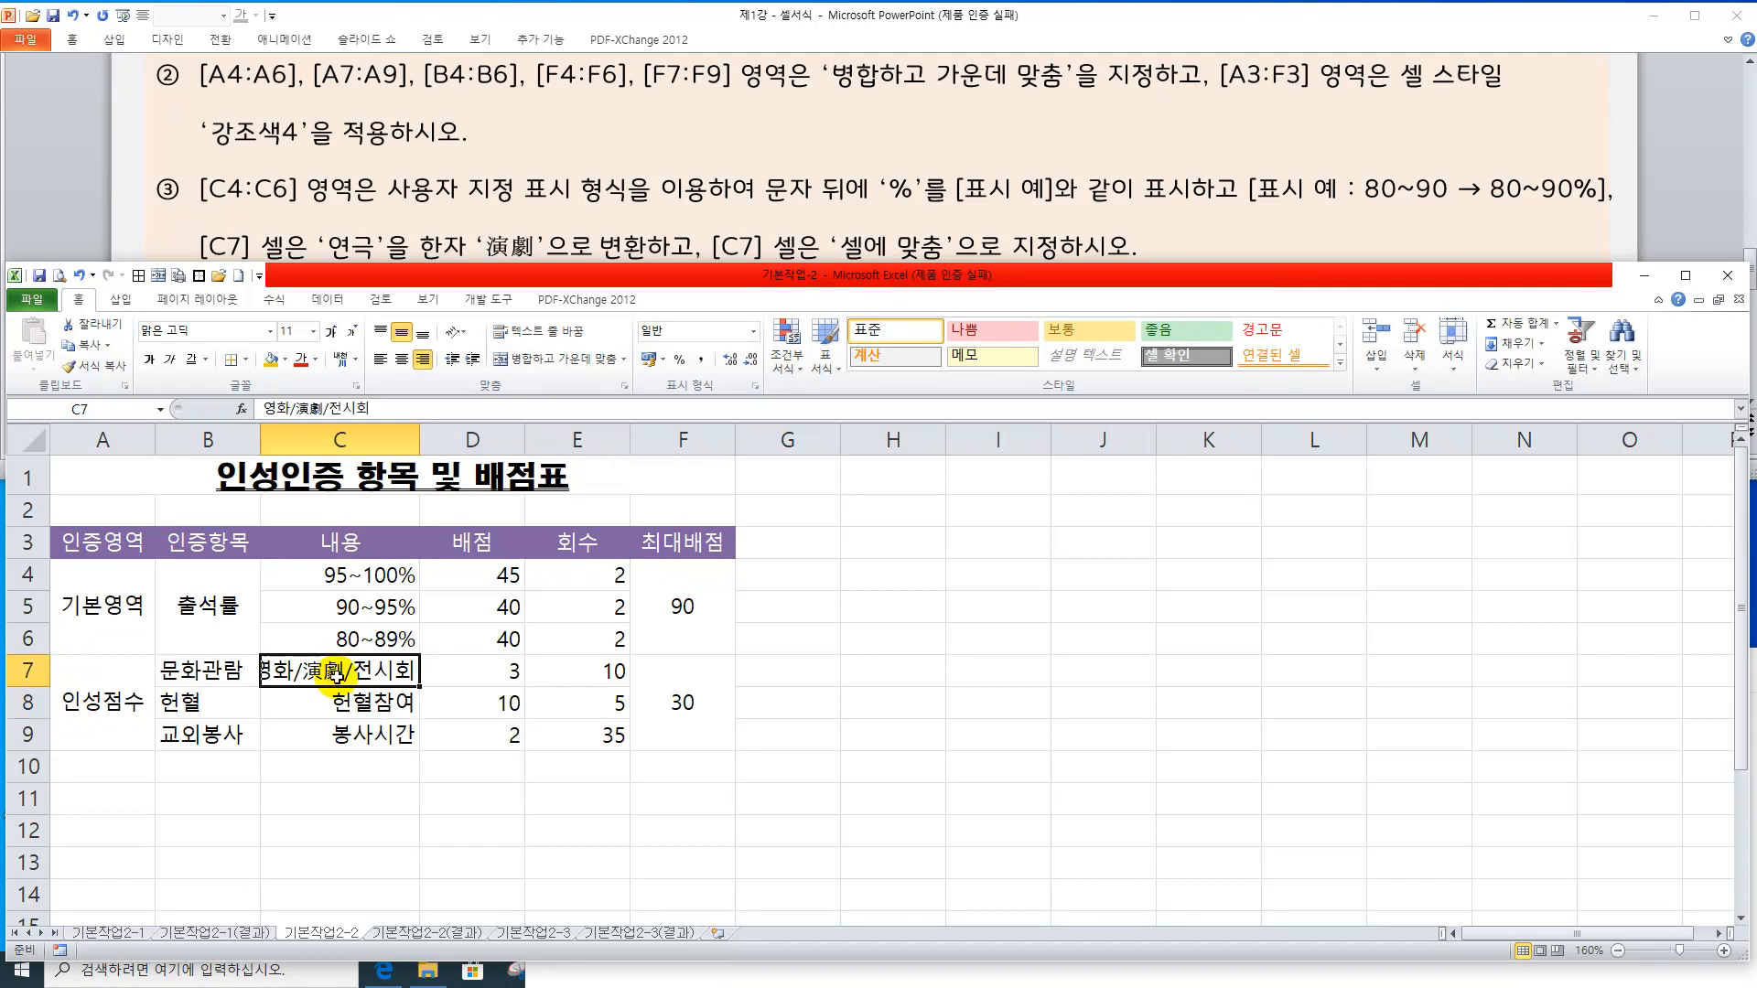
key(ctrl+1)
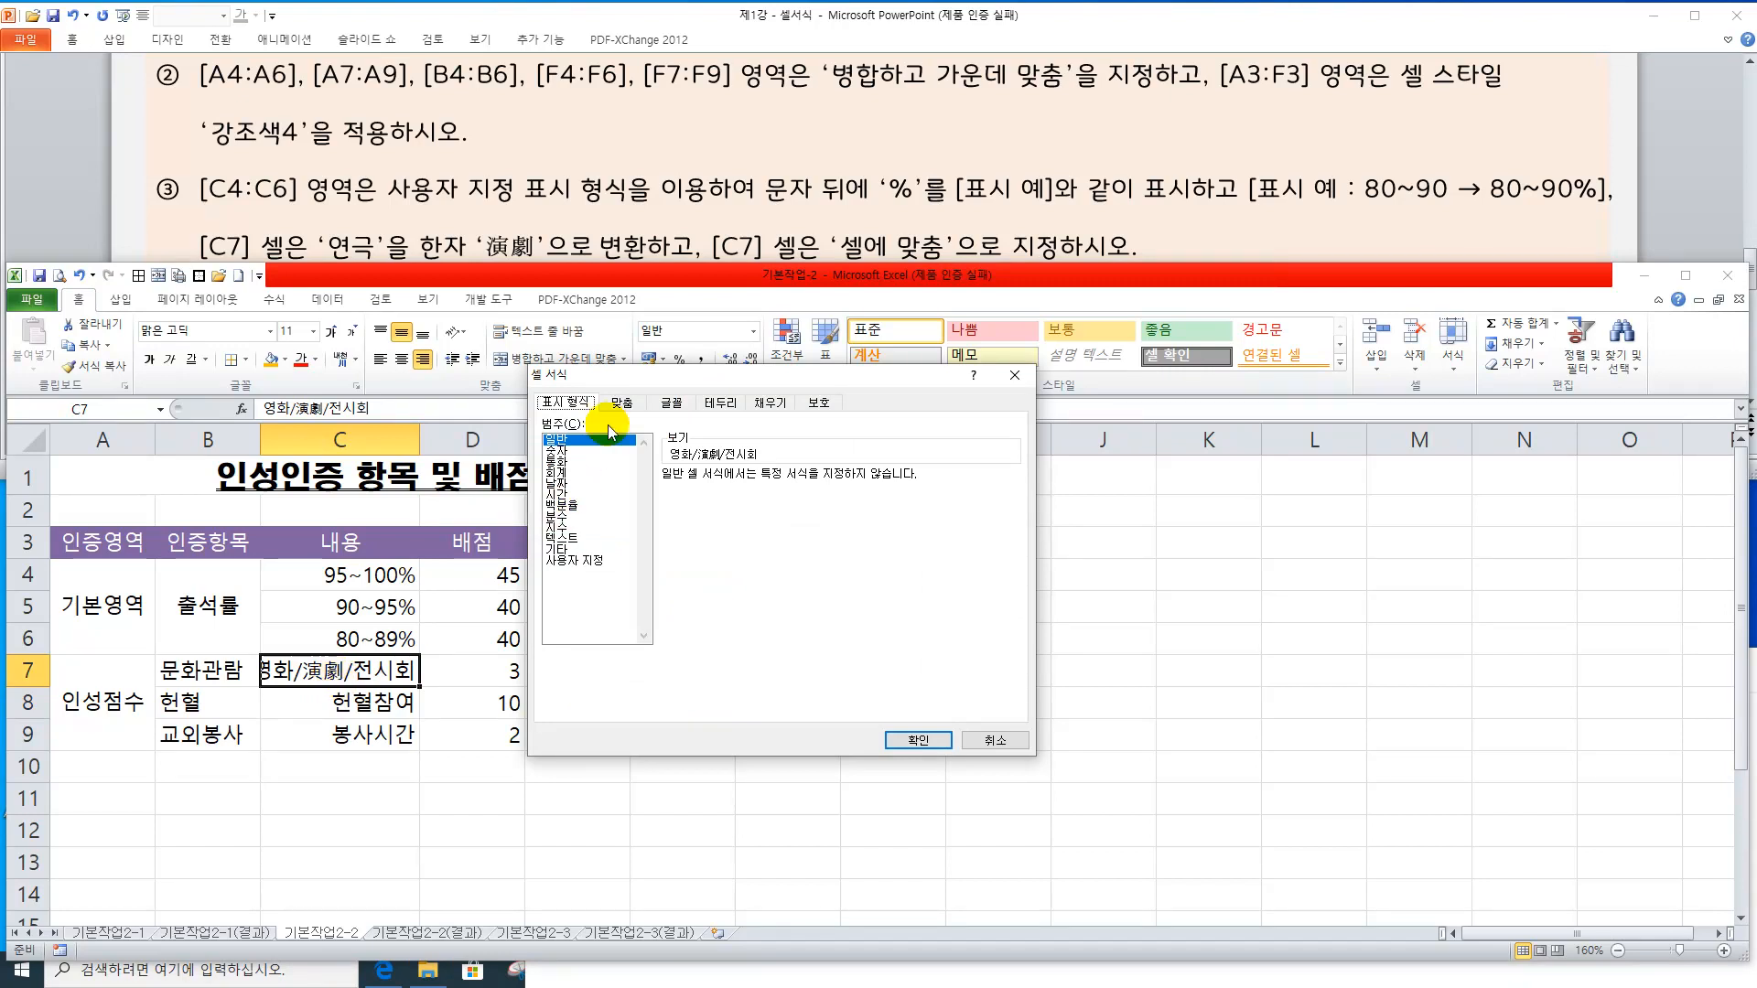
click(621, 404)
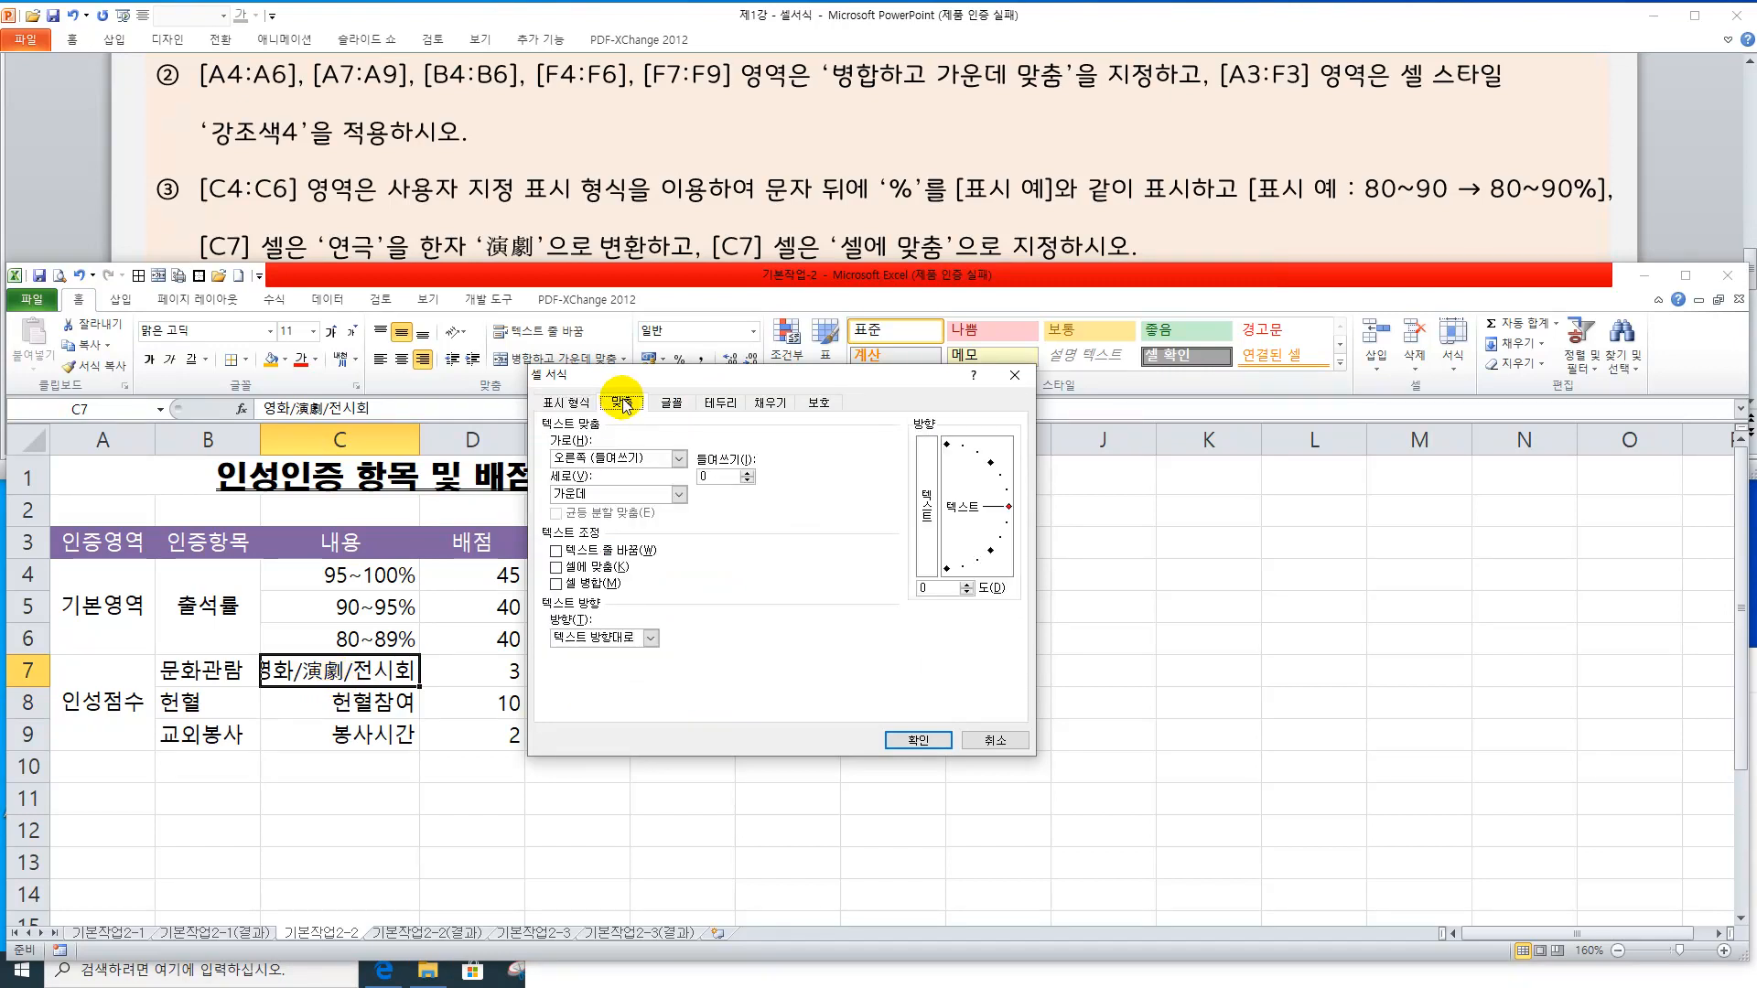
click(573, 567)
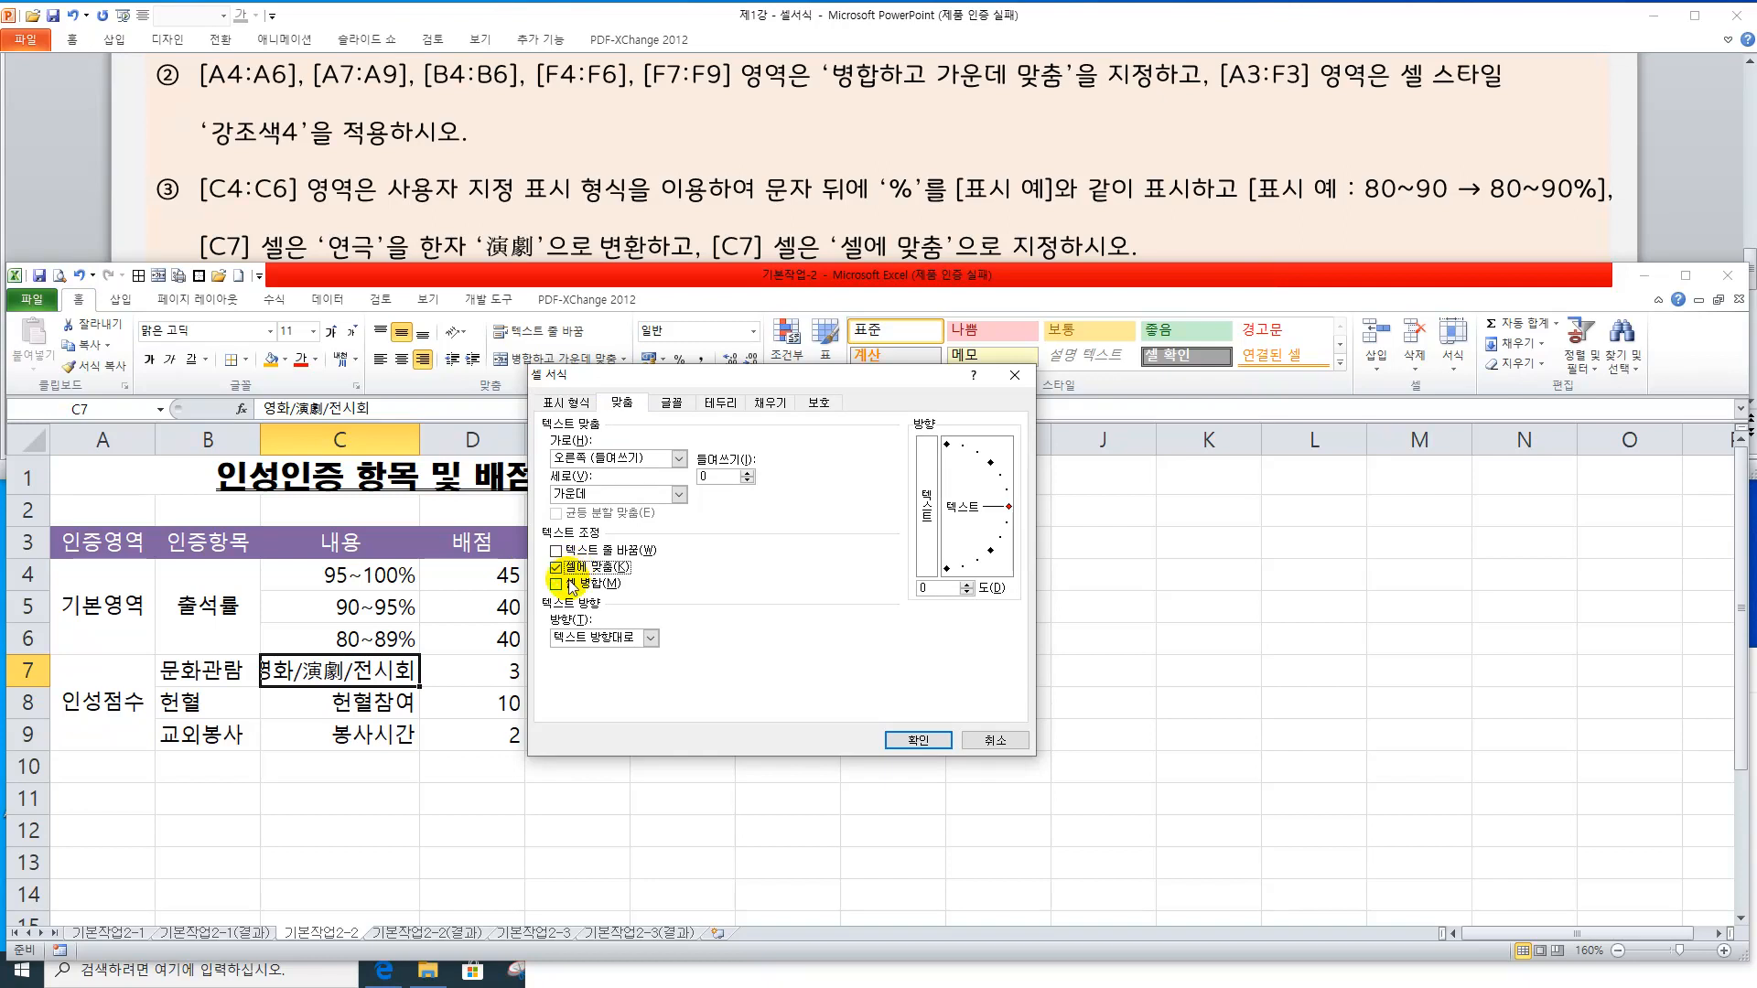
click(897, 745)
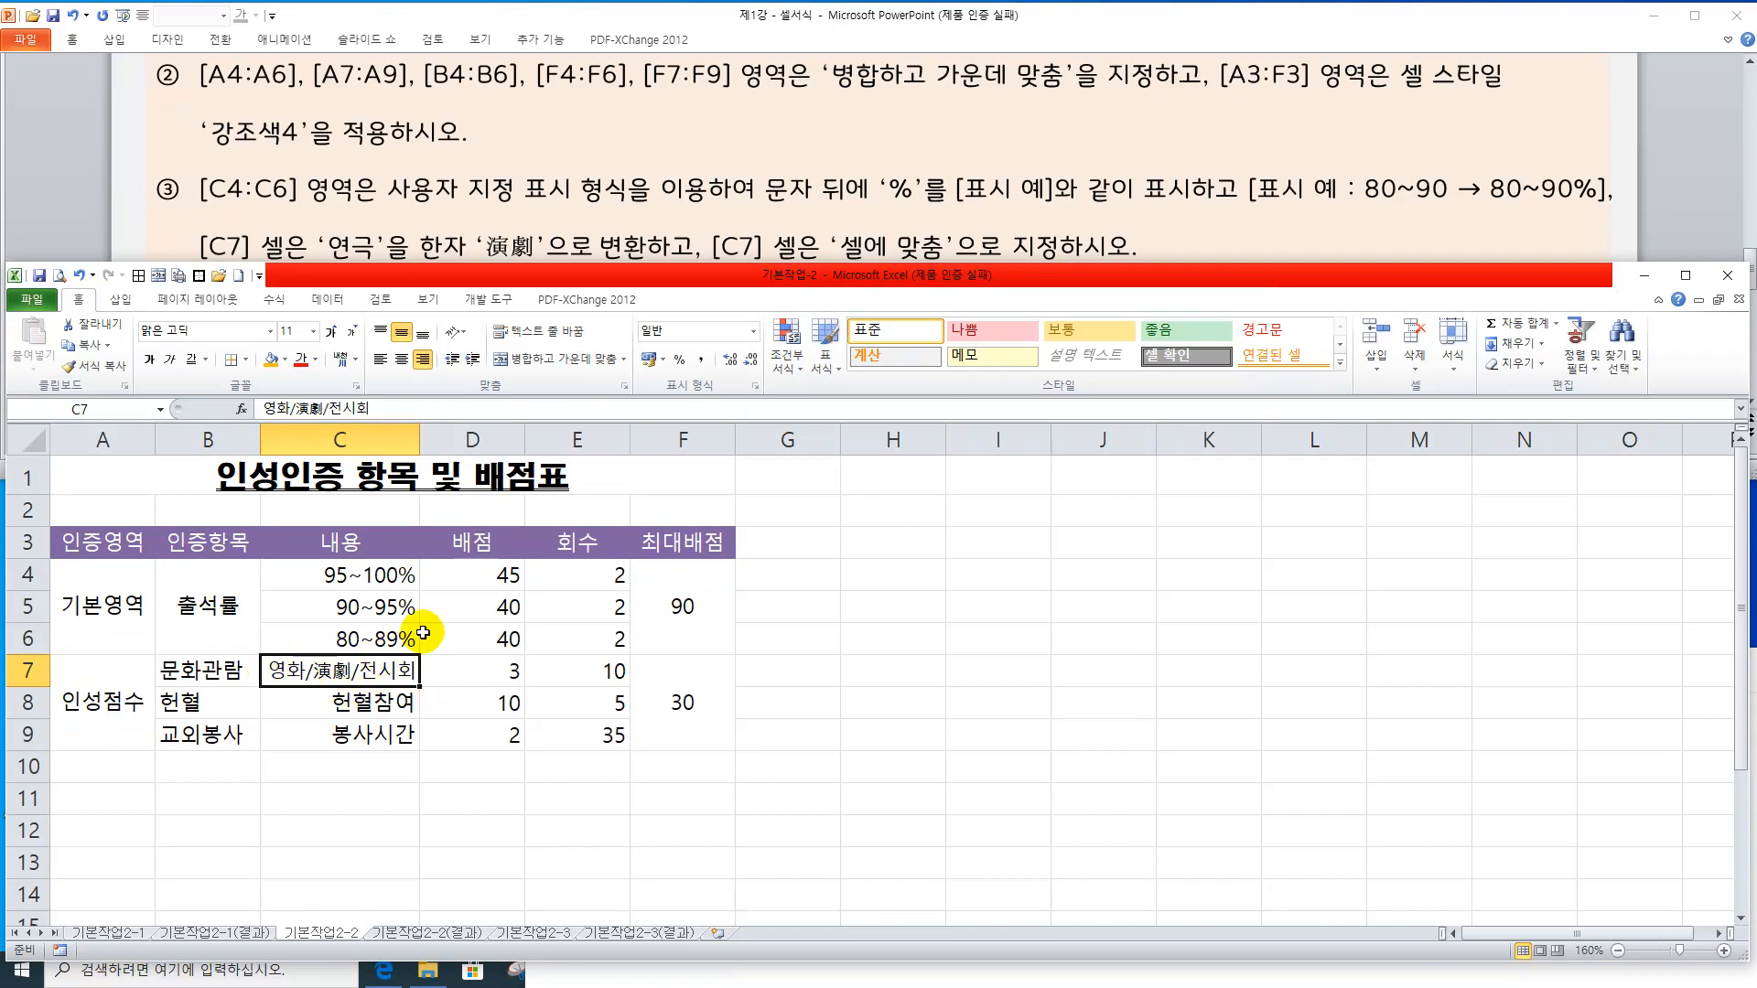
Bring instruction ④ for 기본작업 2-2 into readable view in PowerPoint and return to Excel
click(881, 220)
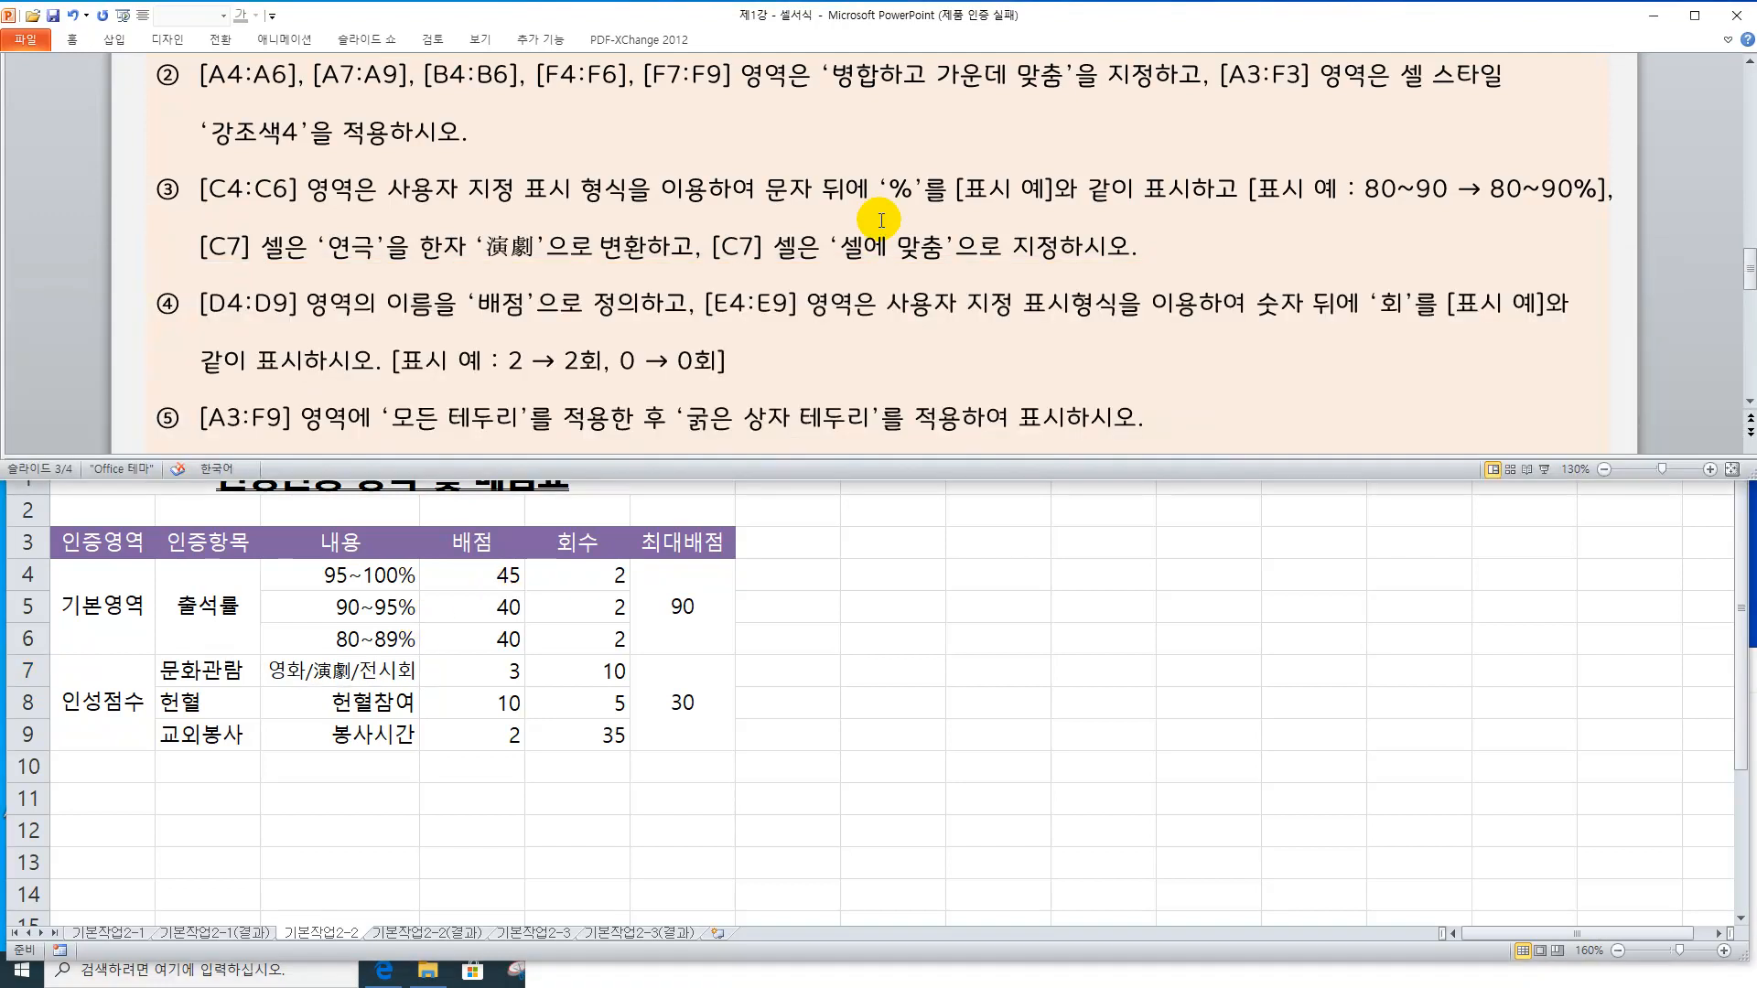
click(1750, 401)
click(1750, 401)
click(1750, 400)
click(1750, 401)
click(1750, 401)
click(1750, 401)
click(1078, 557)
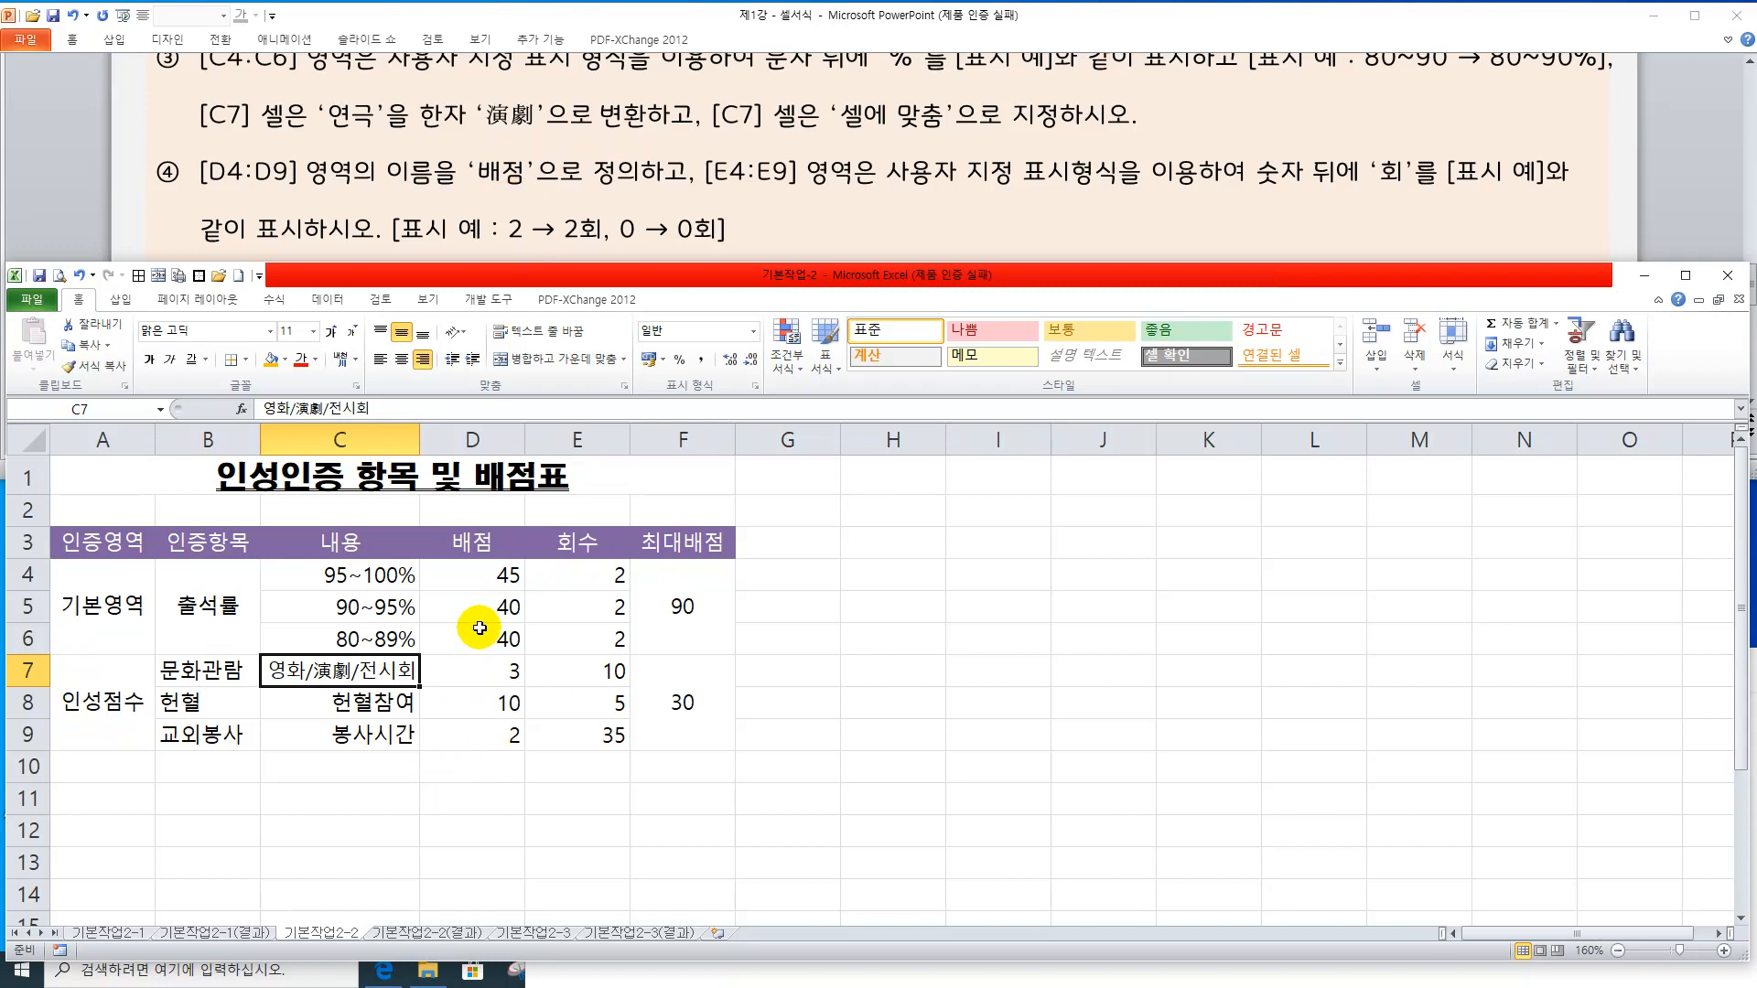
Define the name 배점 for the range D4:D9
drag(480, 577, 496, 732)
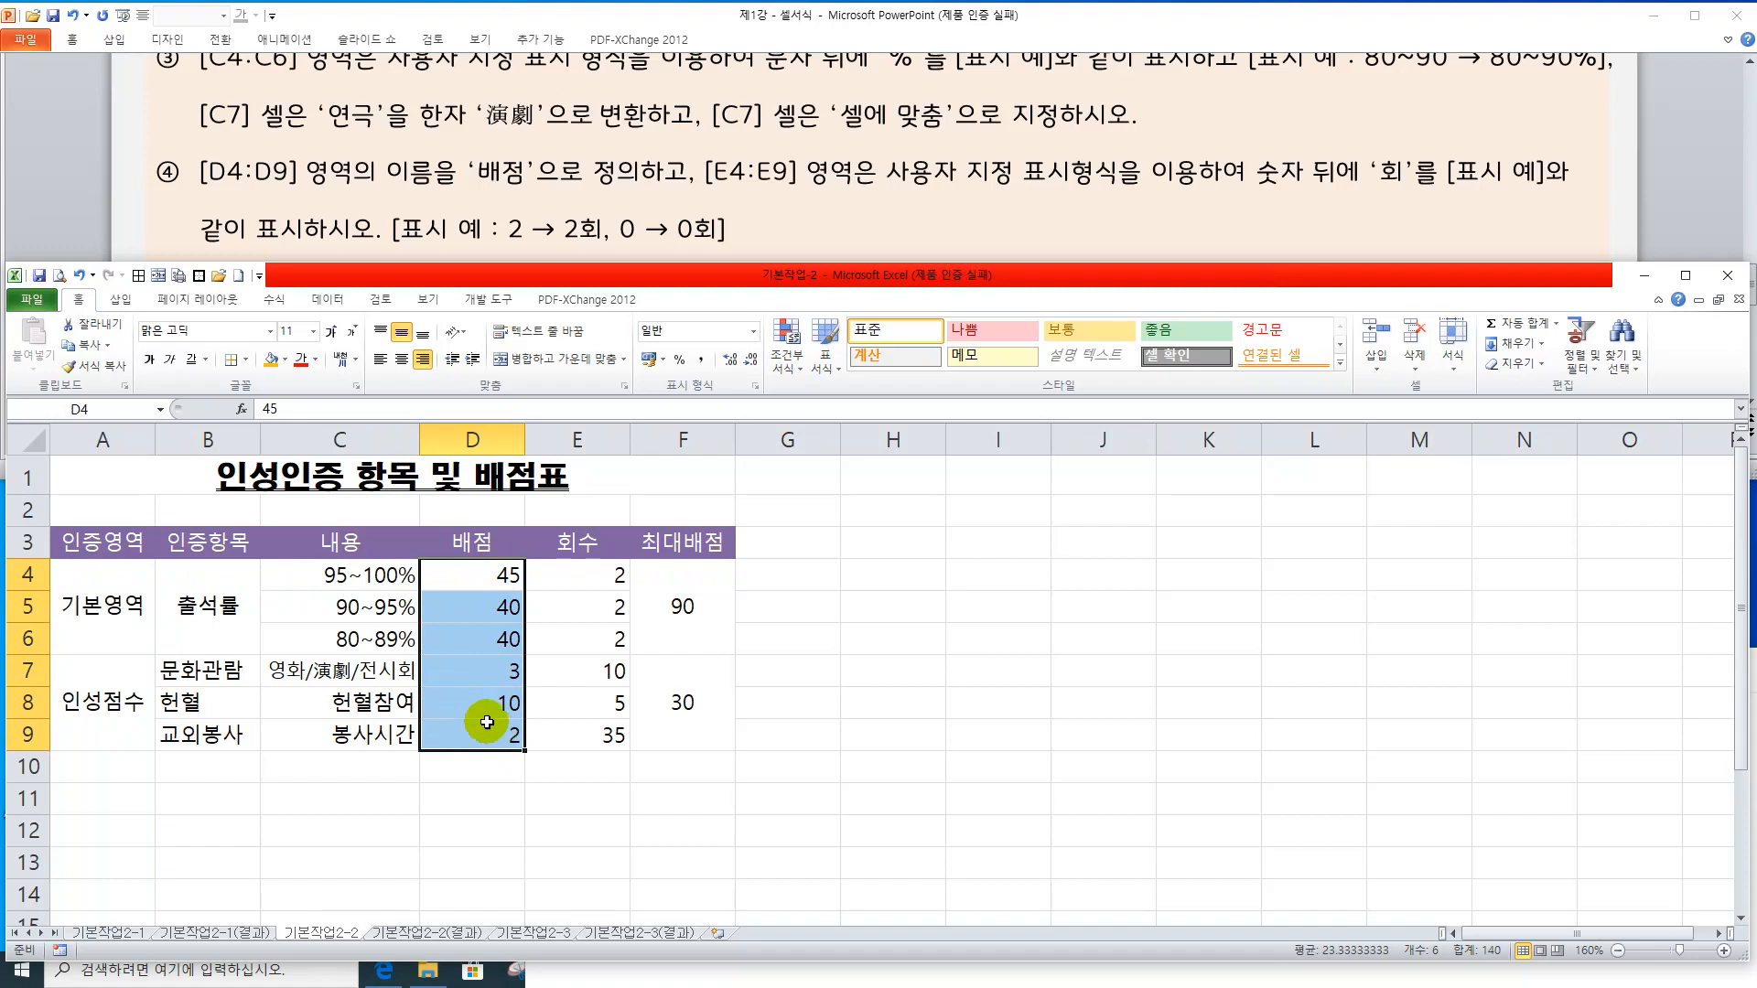
click(100, 409)
text(배점)
key(Return)
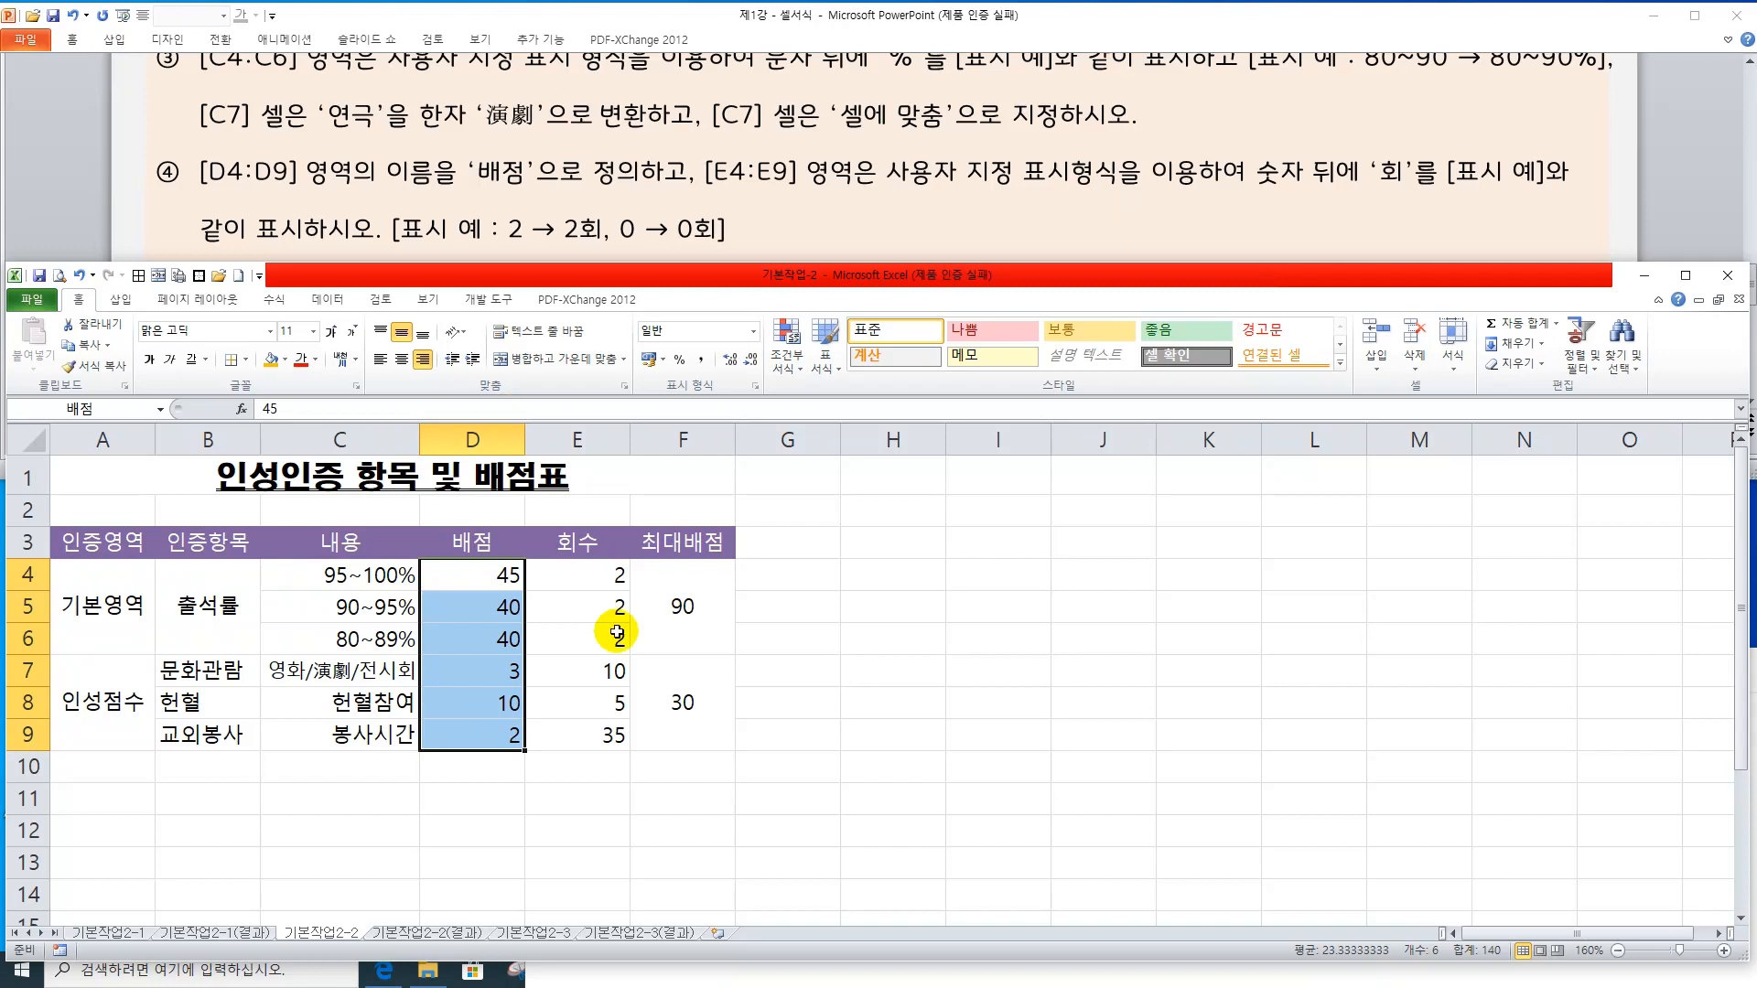
Apply the custom number format 0"회" to the range E4:E9
click(590, 577)
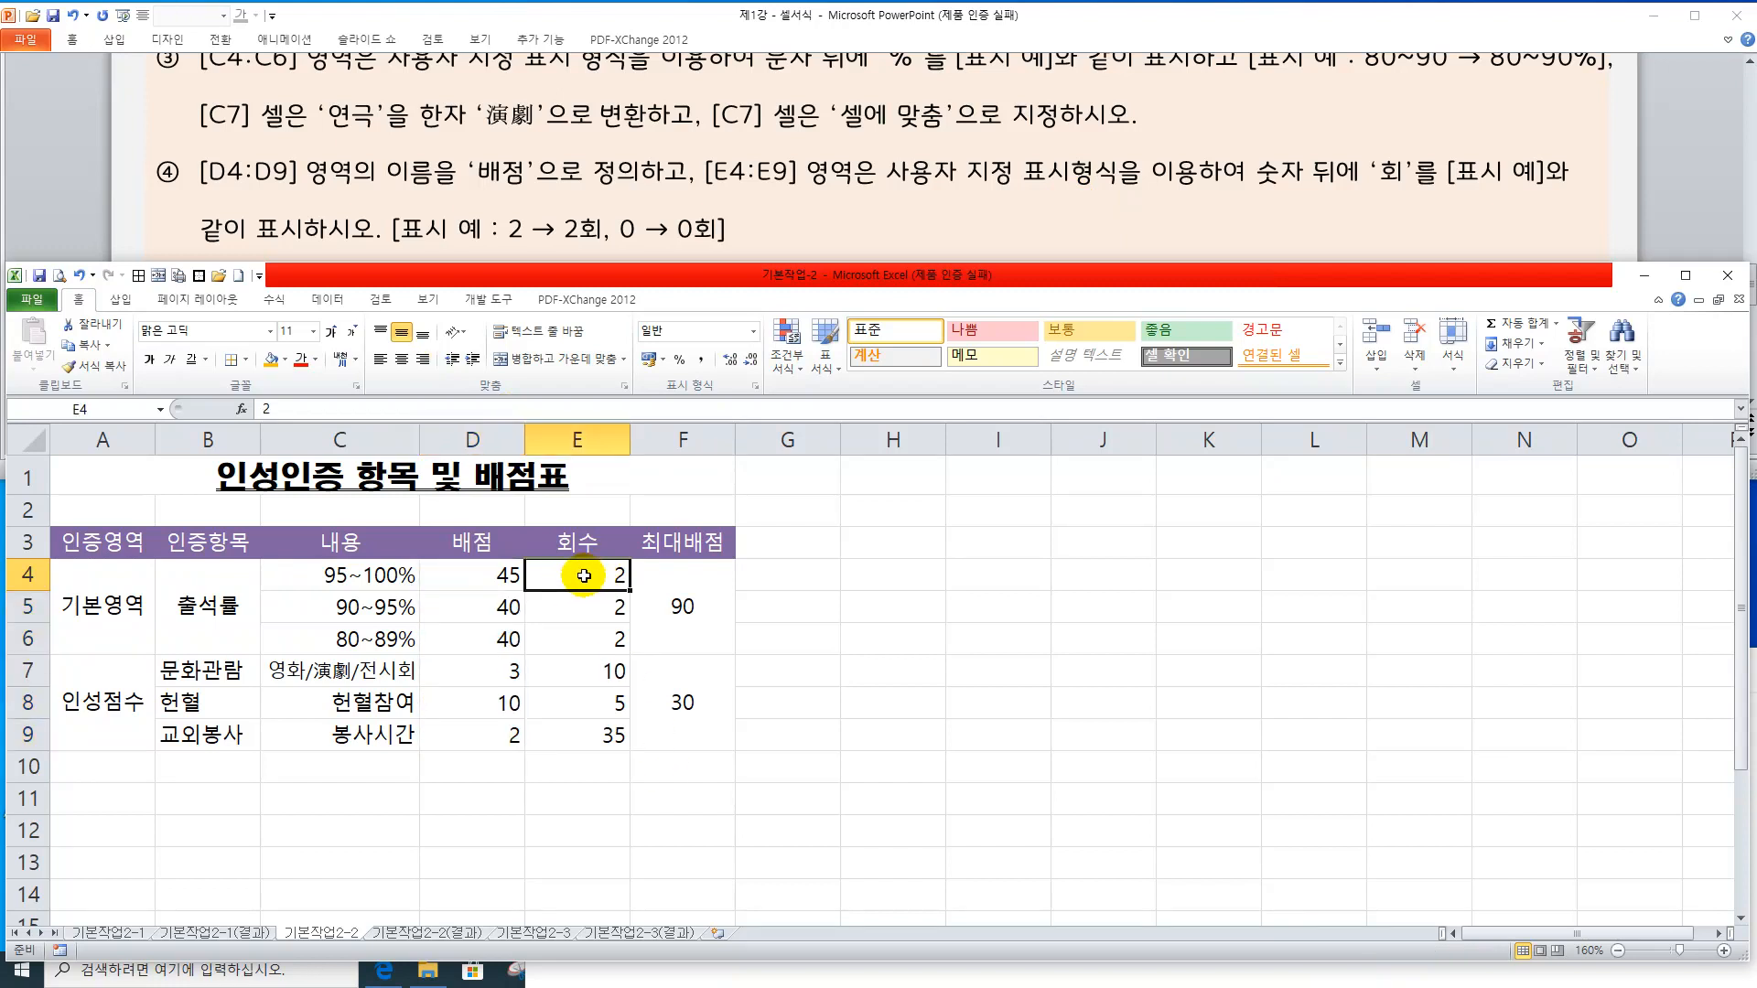
drag(582, 578, 606, 746)
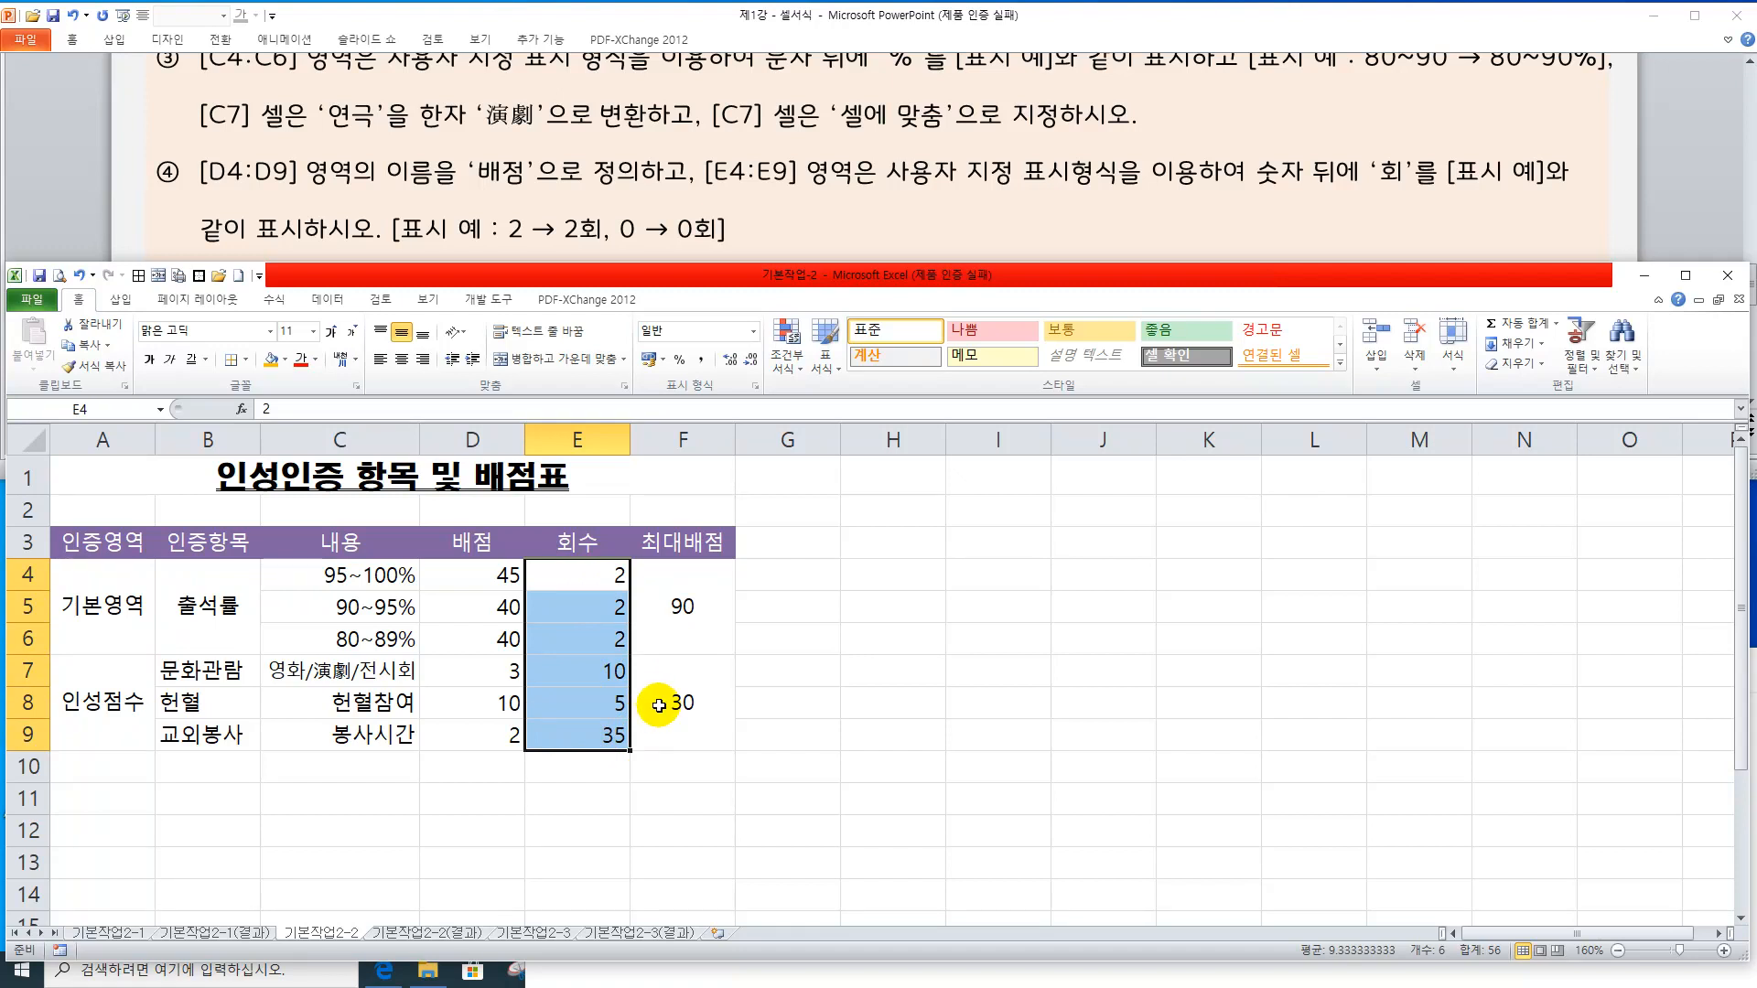
key(ctrl+1)
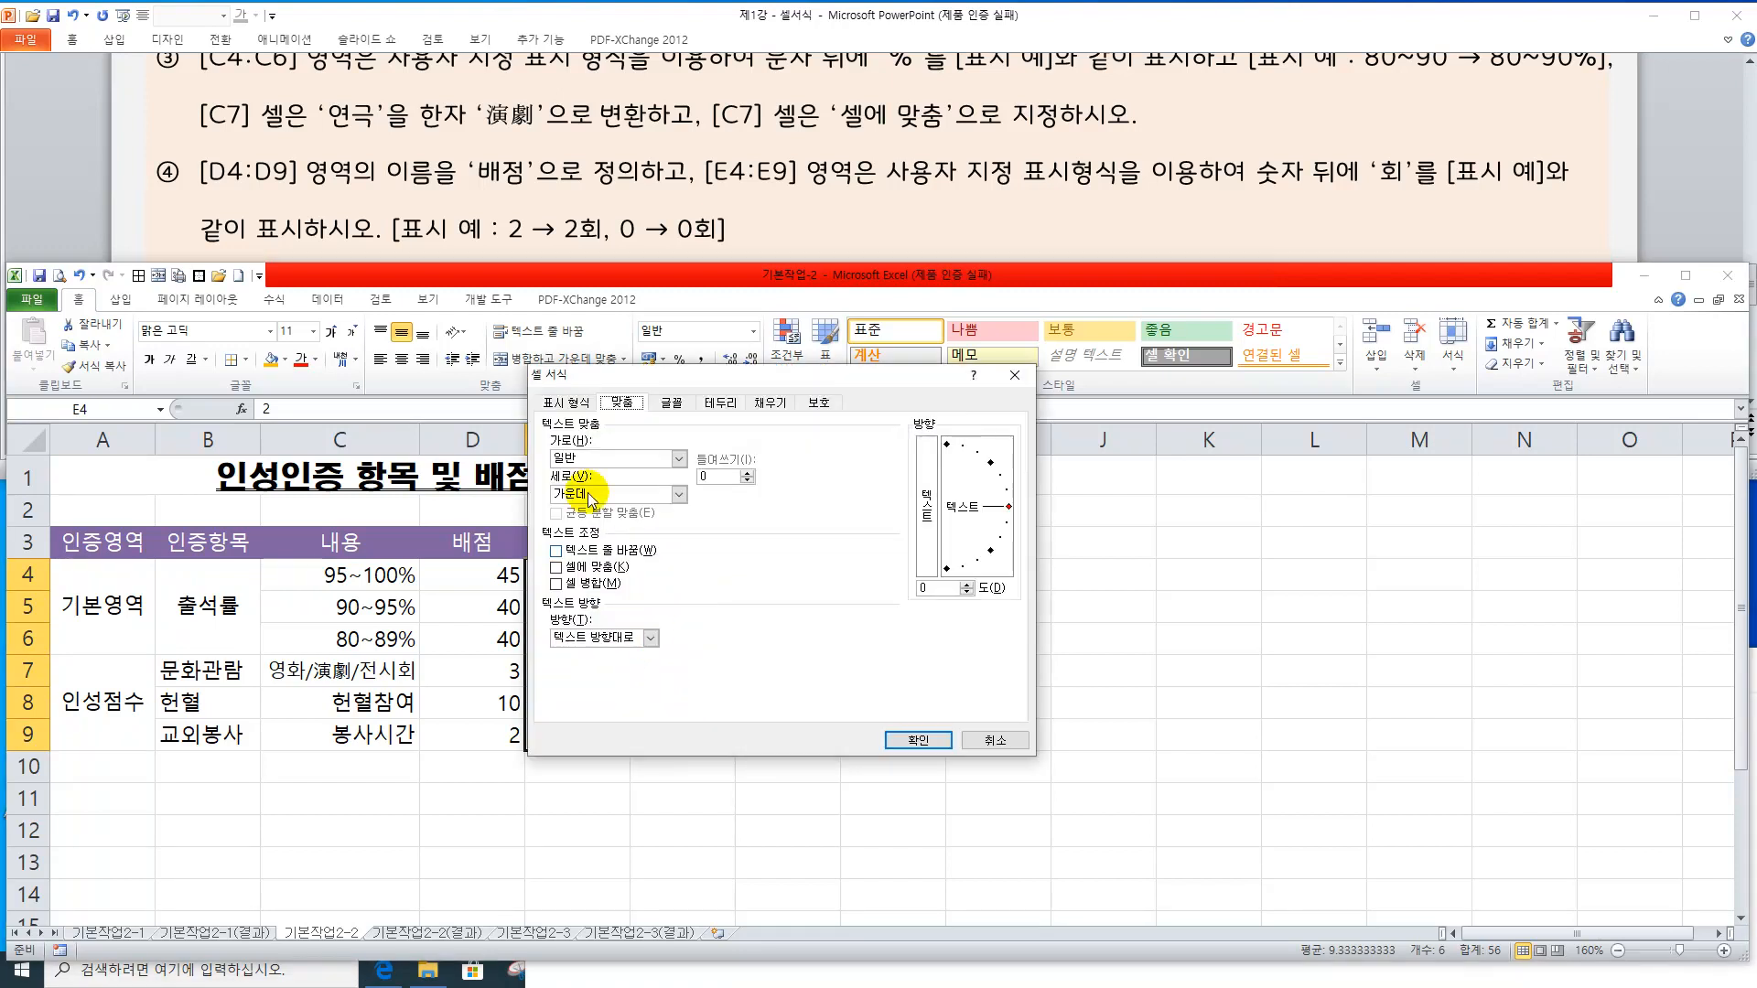
click(569, 405)
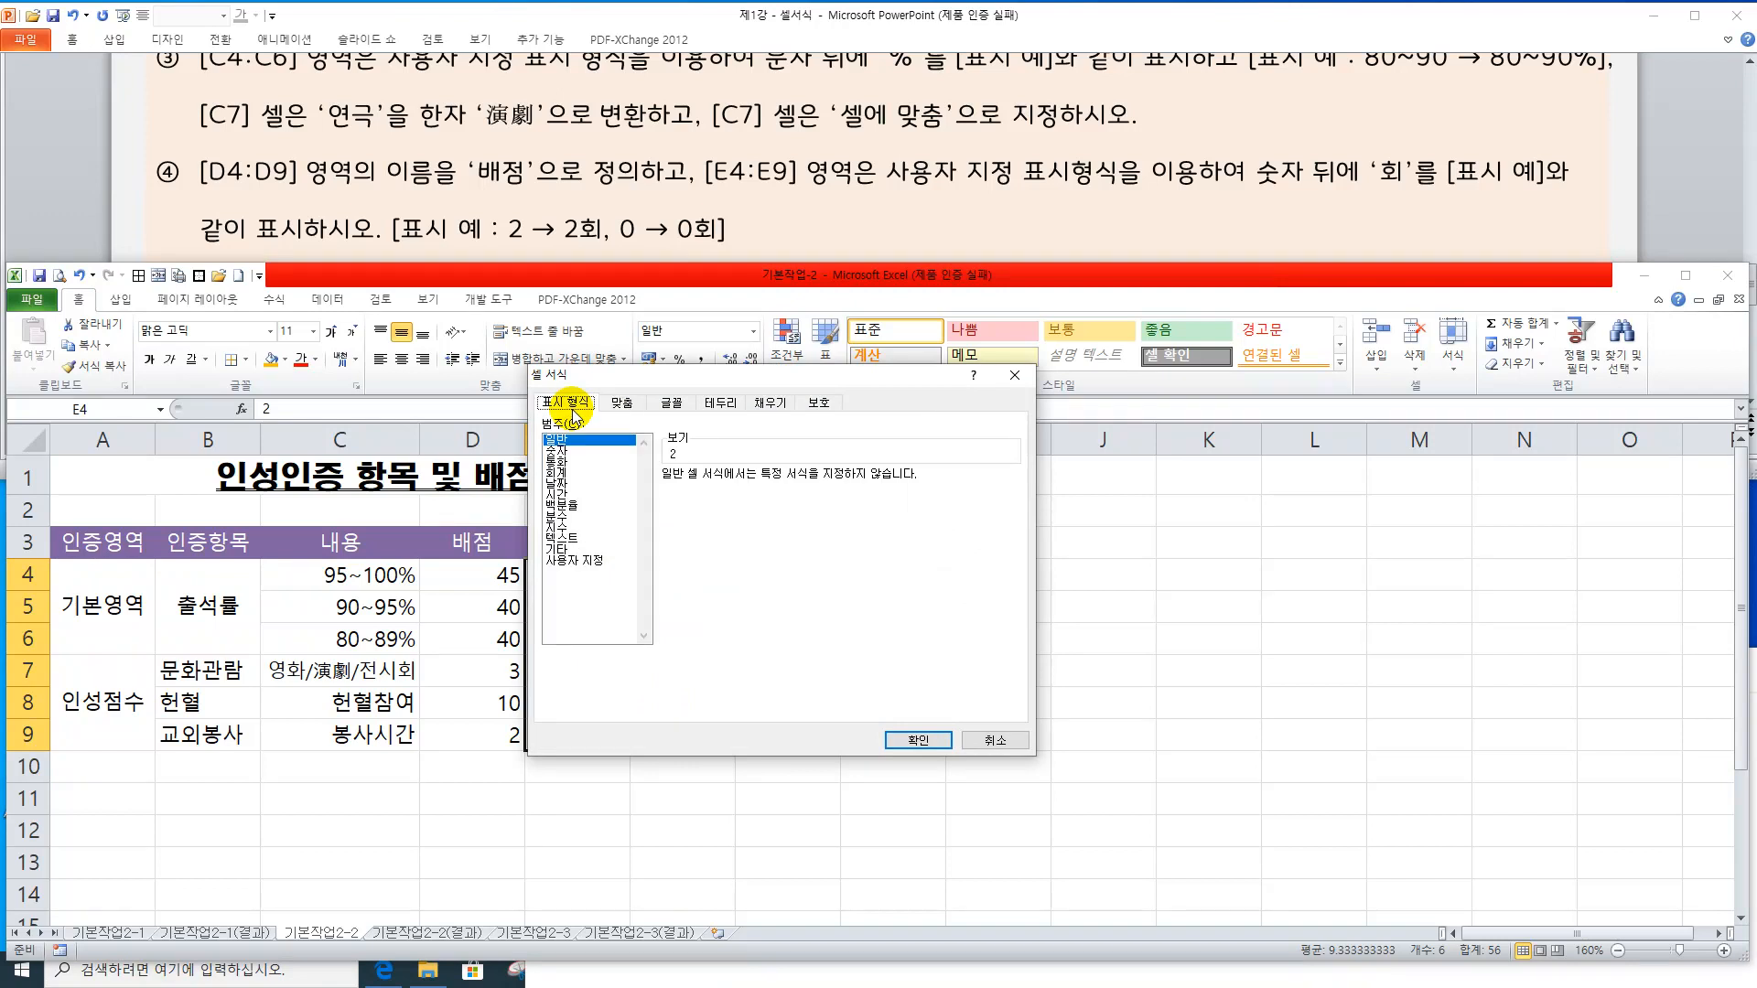
click(569, 561)
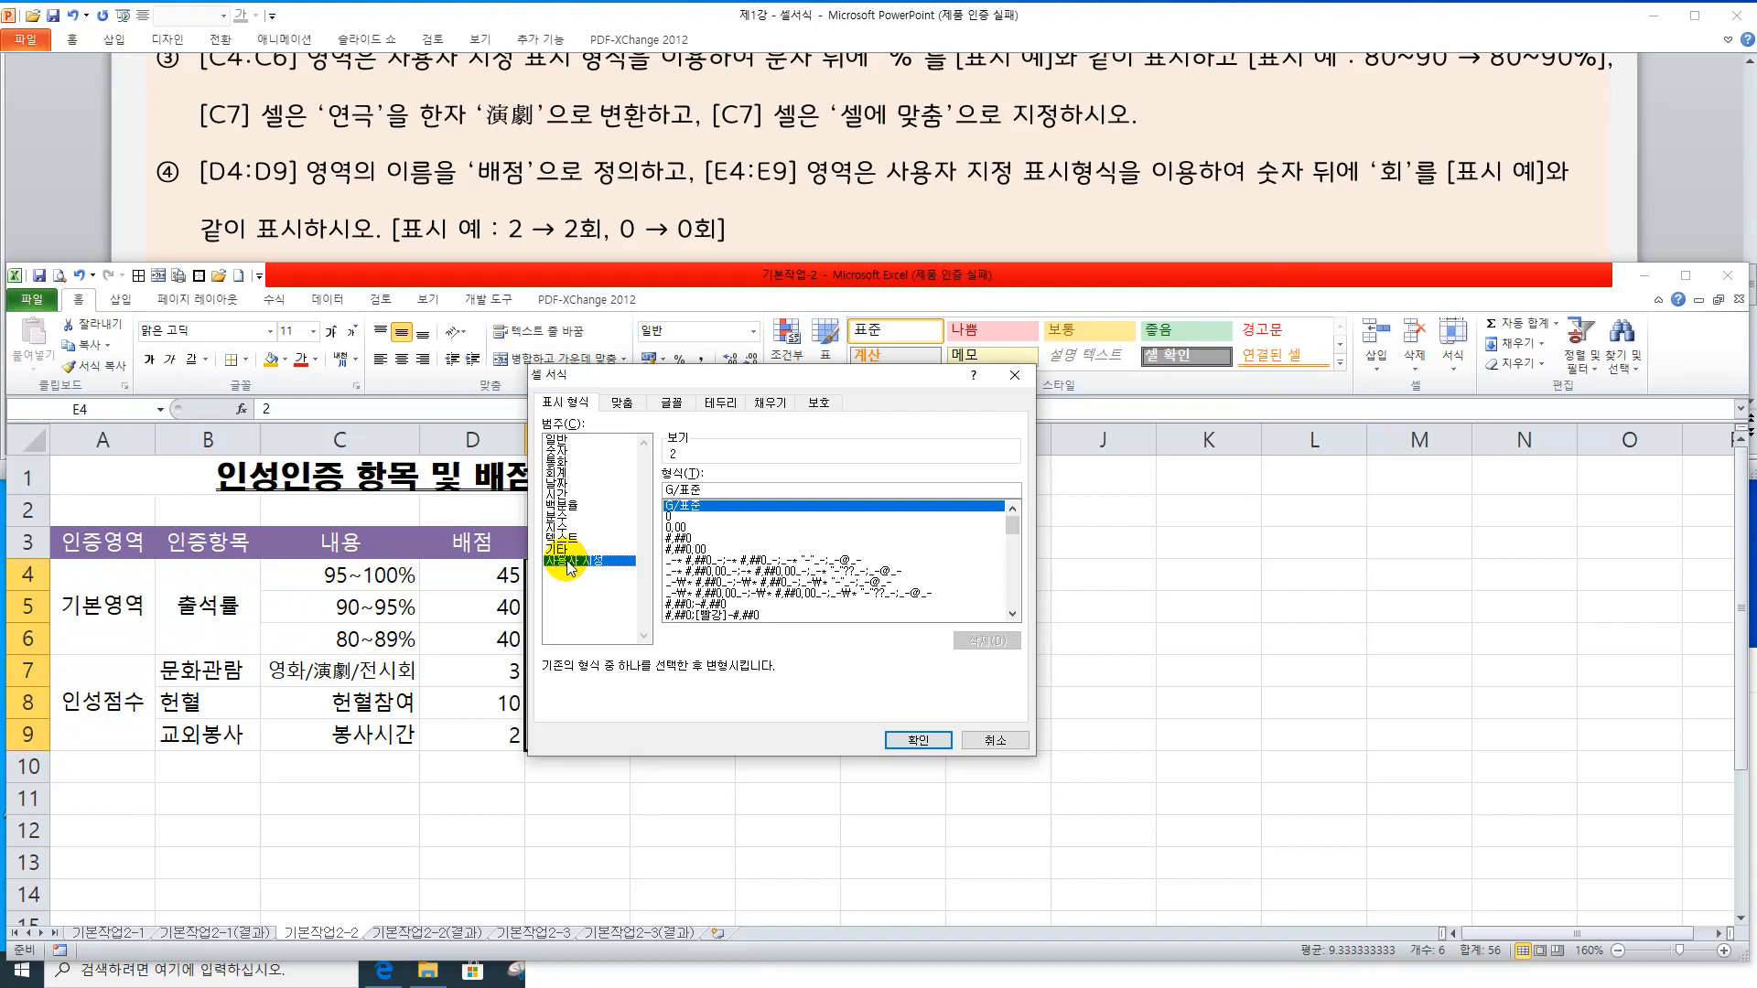
click(671, 516)
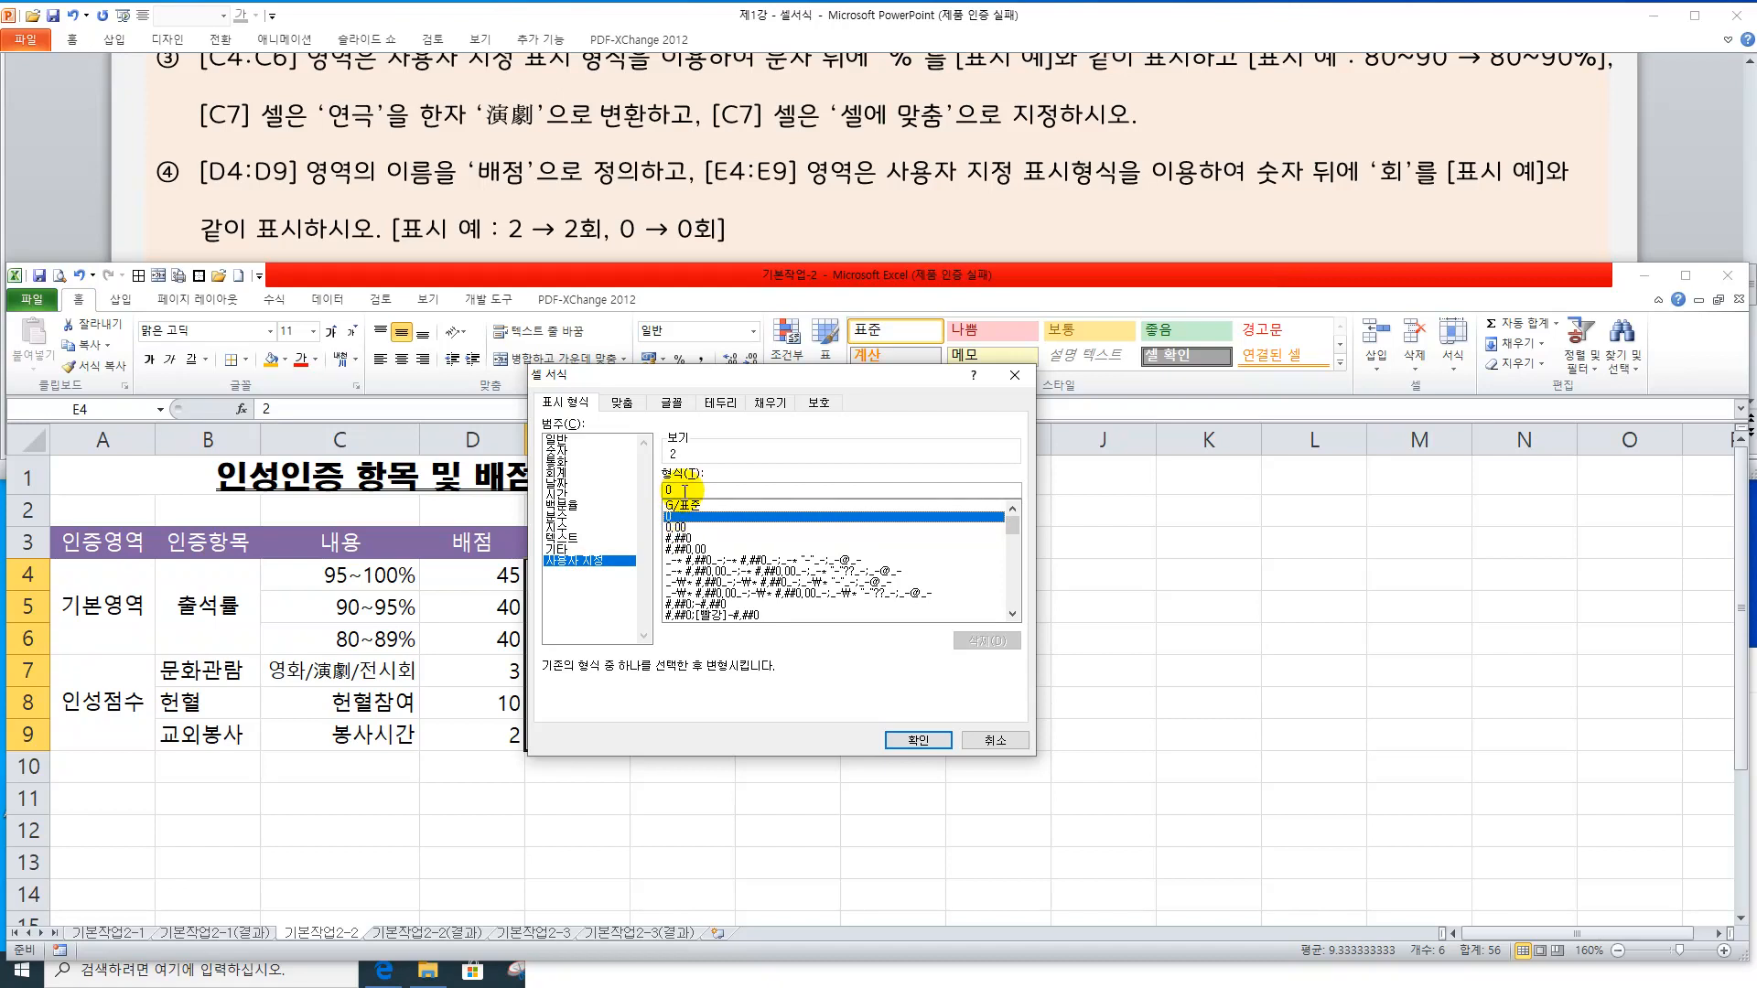
click(684, 489)
text(회)
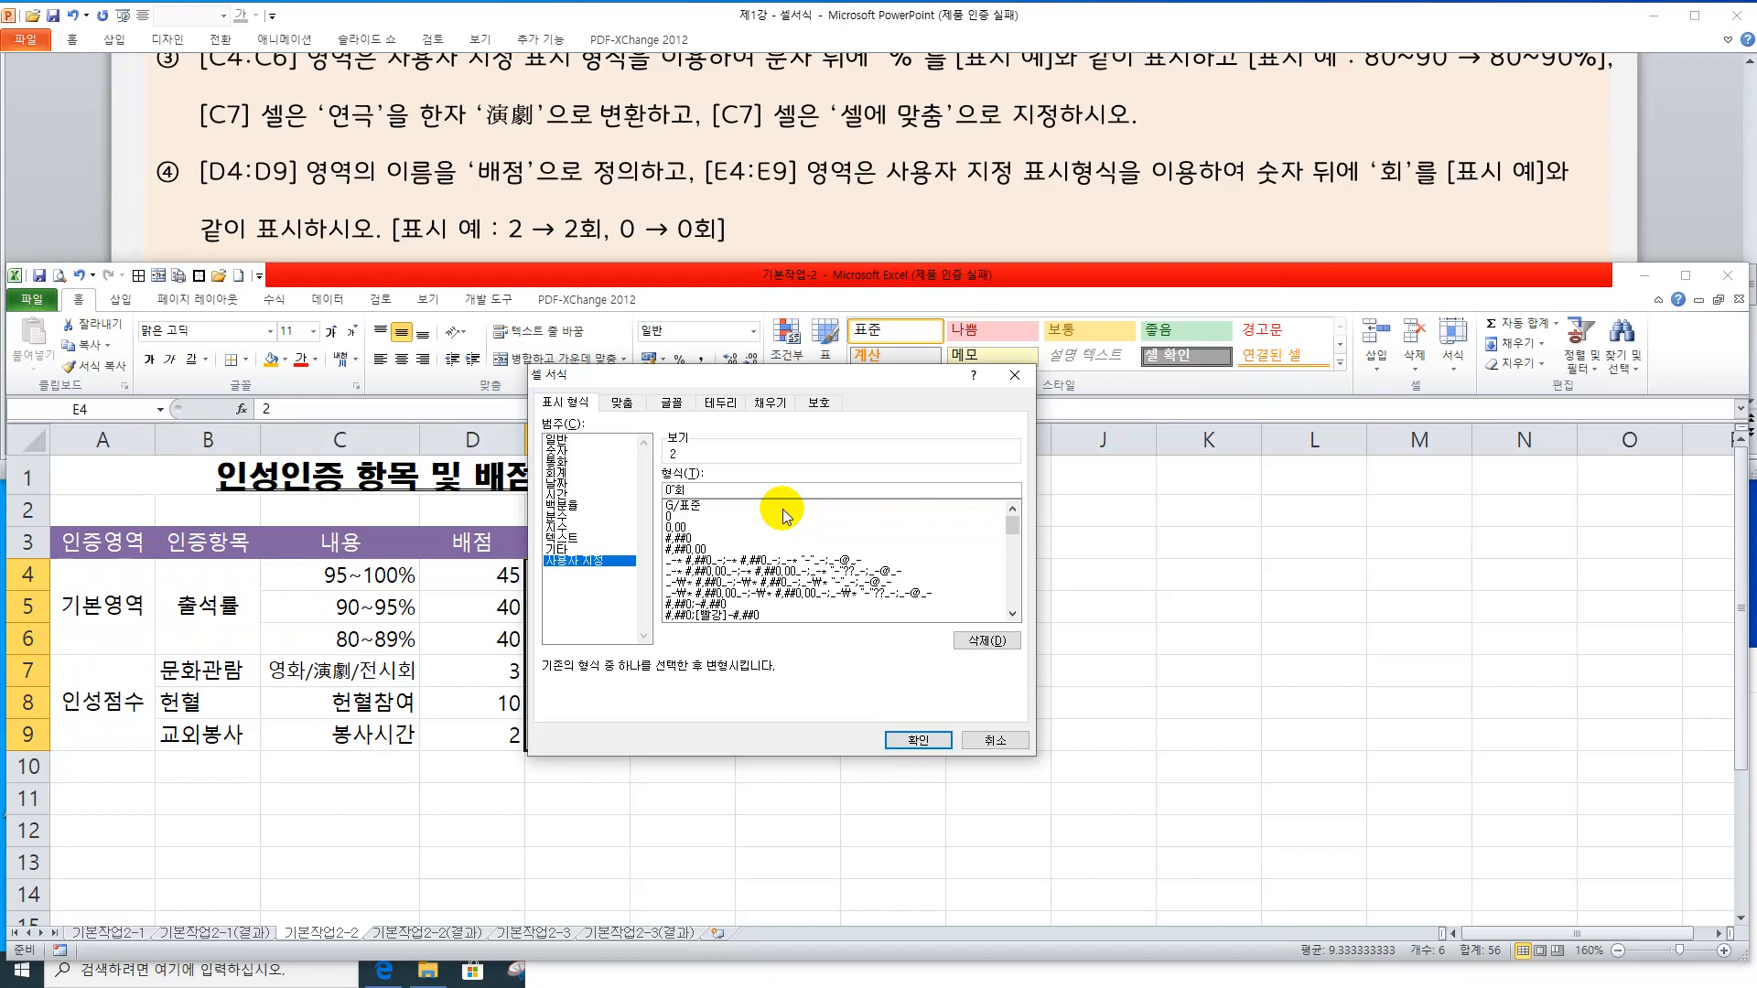
text(")
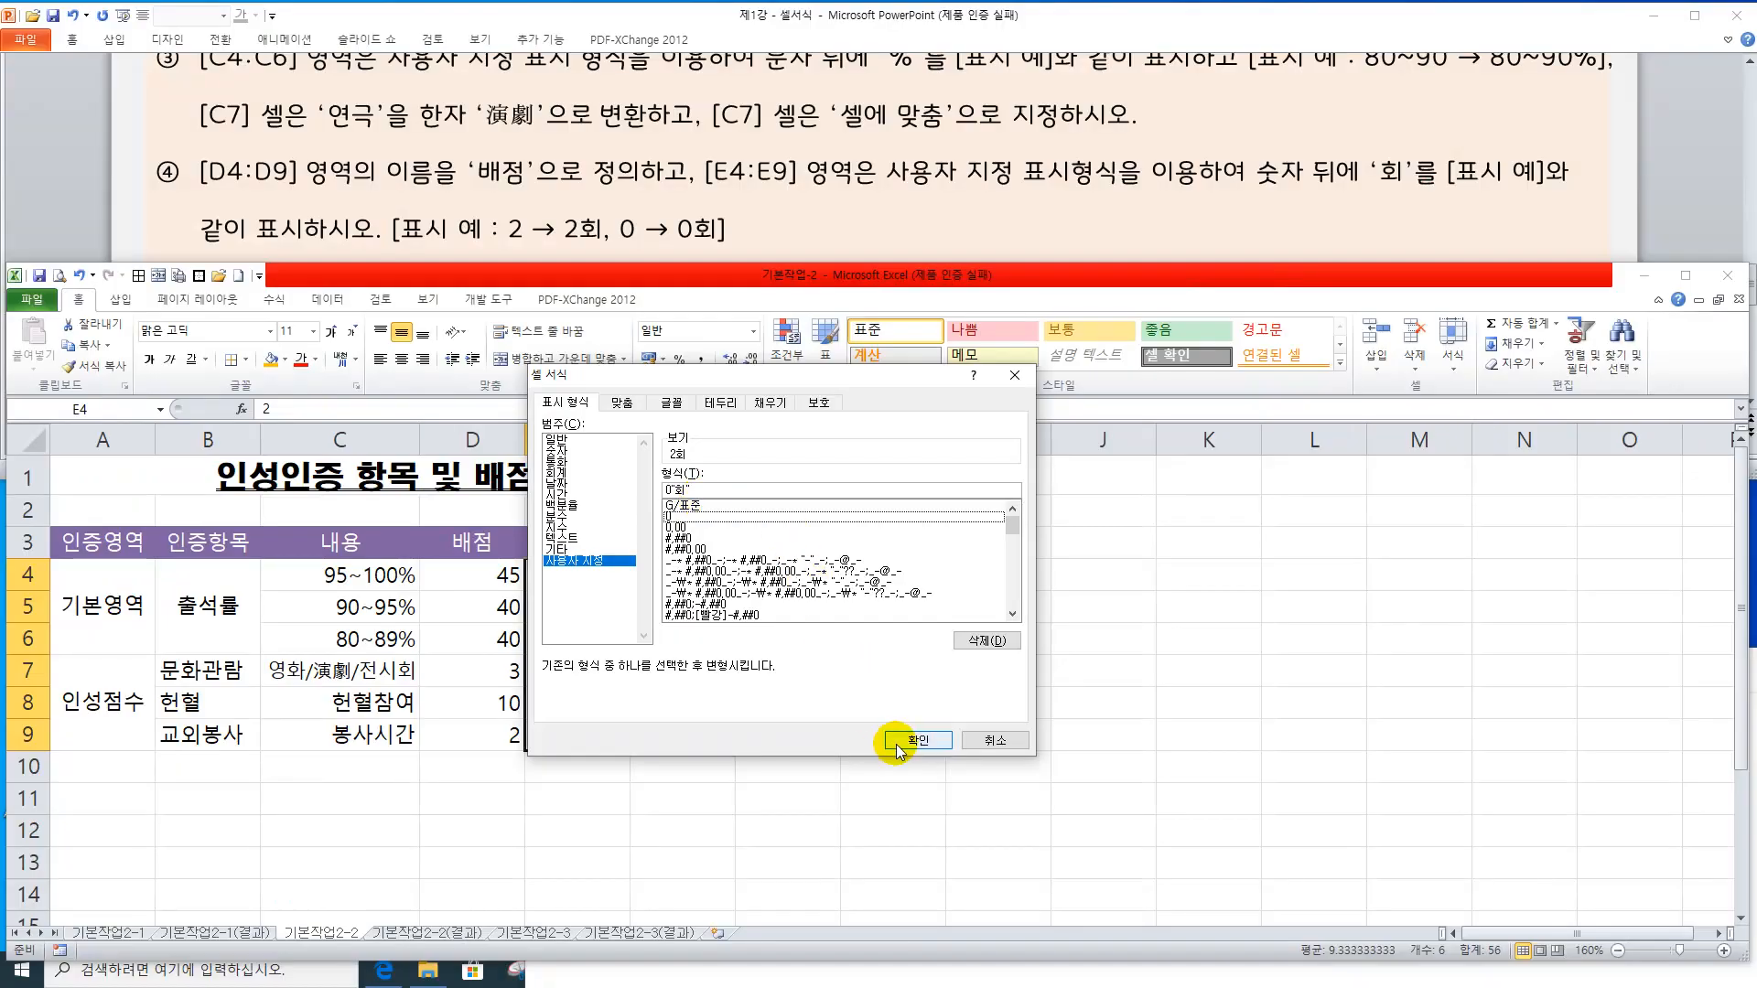
click(896, 743)
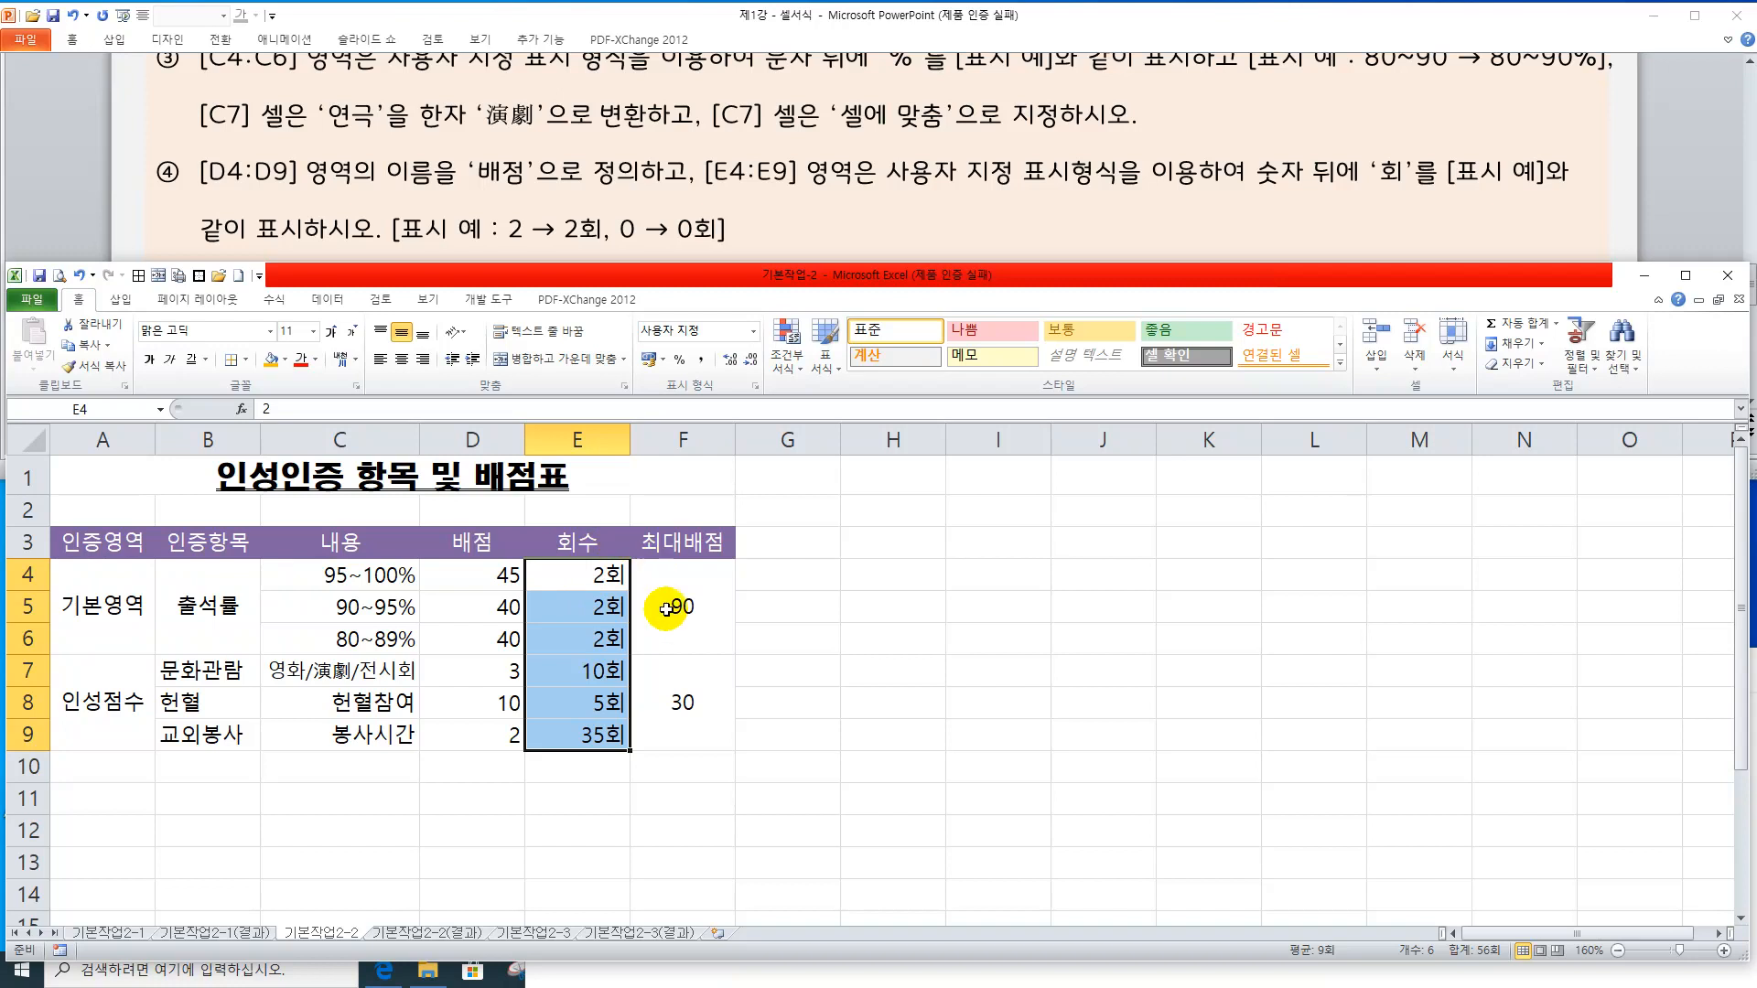
Check instruction ⑤ in PowerPoint and apply 모든 테두리 (all borders) to the range A3:F9 in Excel
click(822, 239)
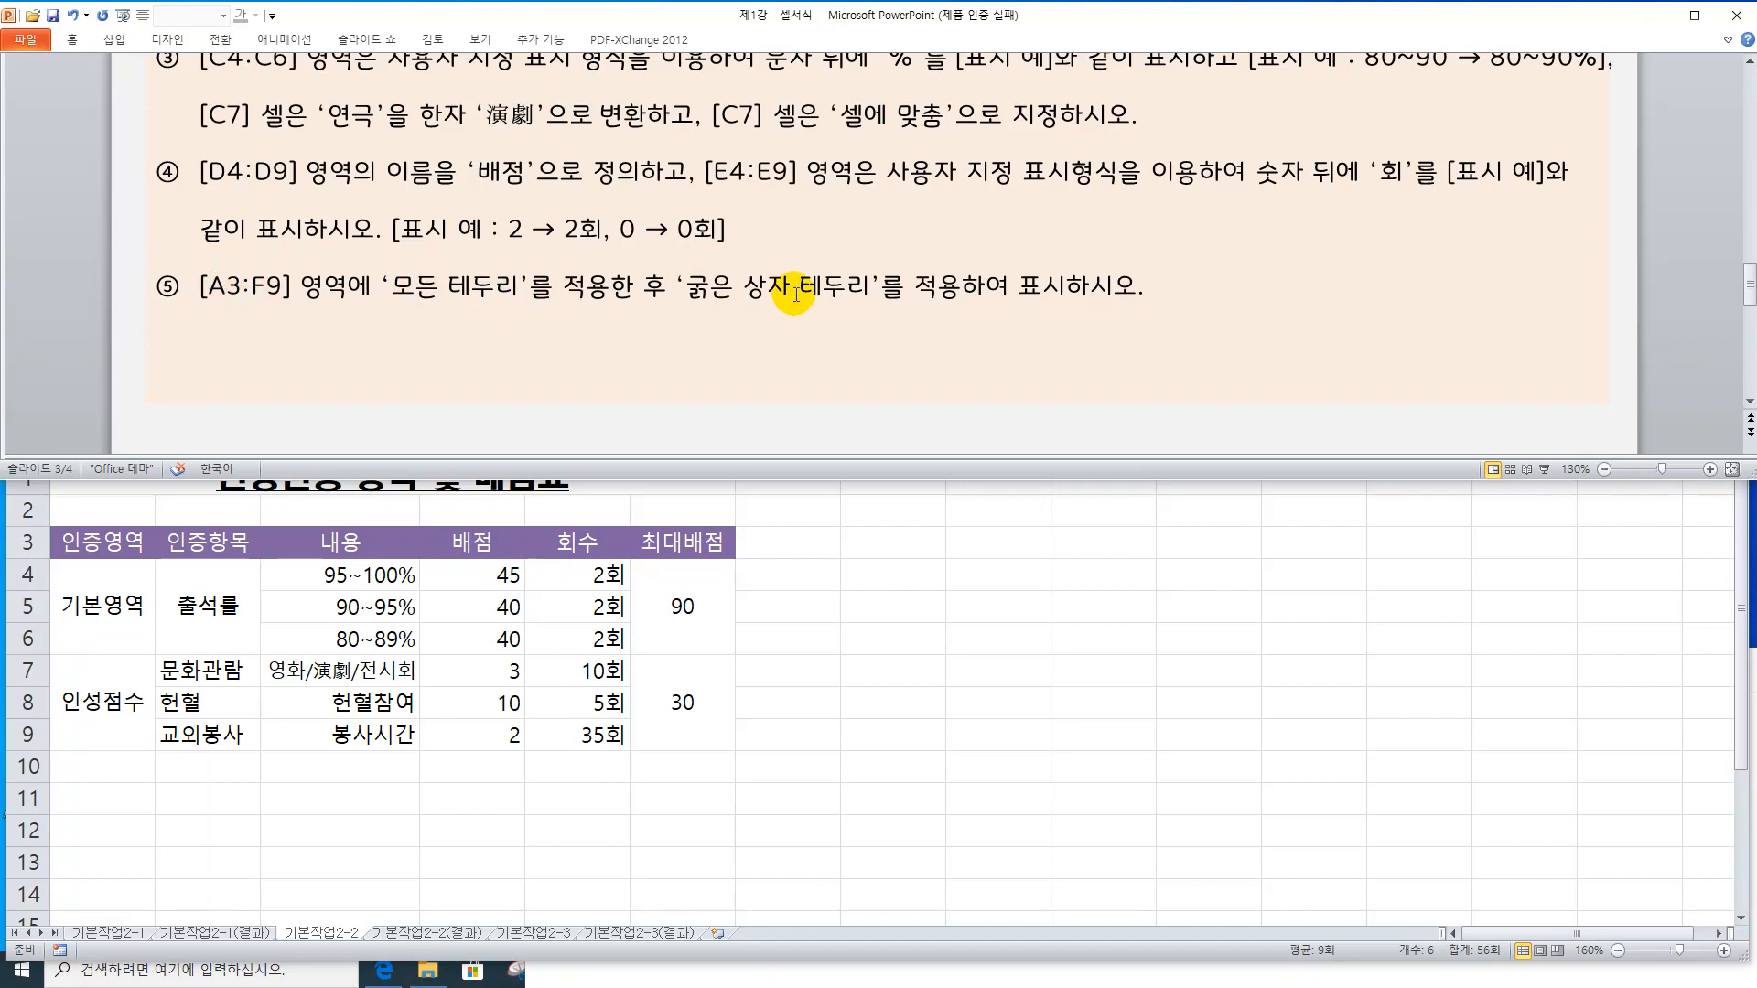
click(541, 642)
drag(133, 544, 689, 709)
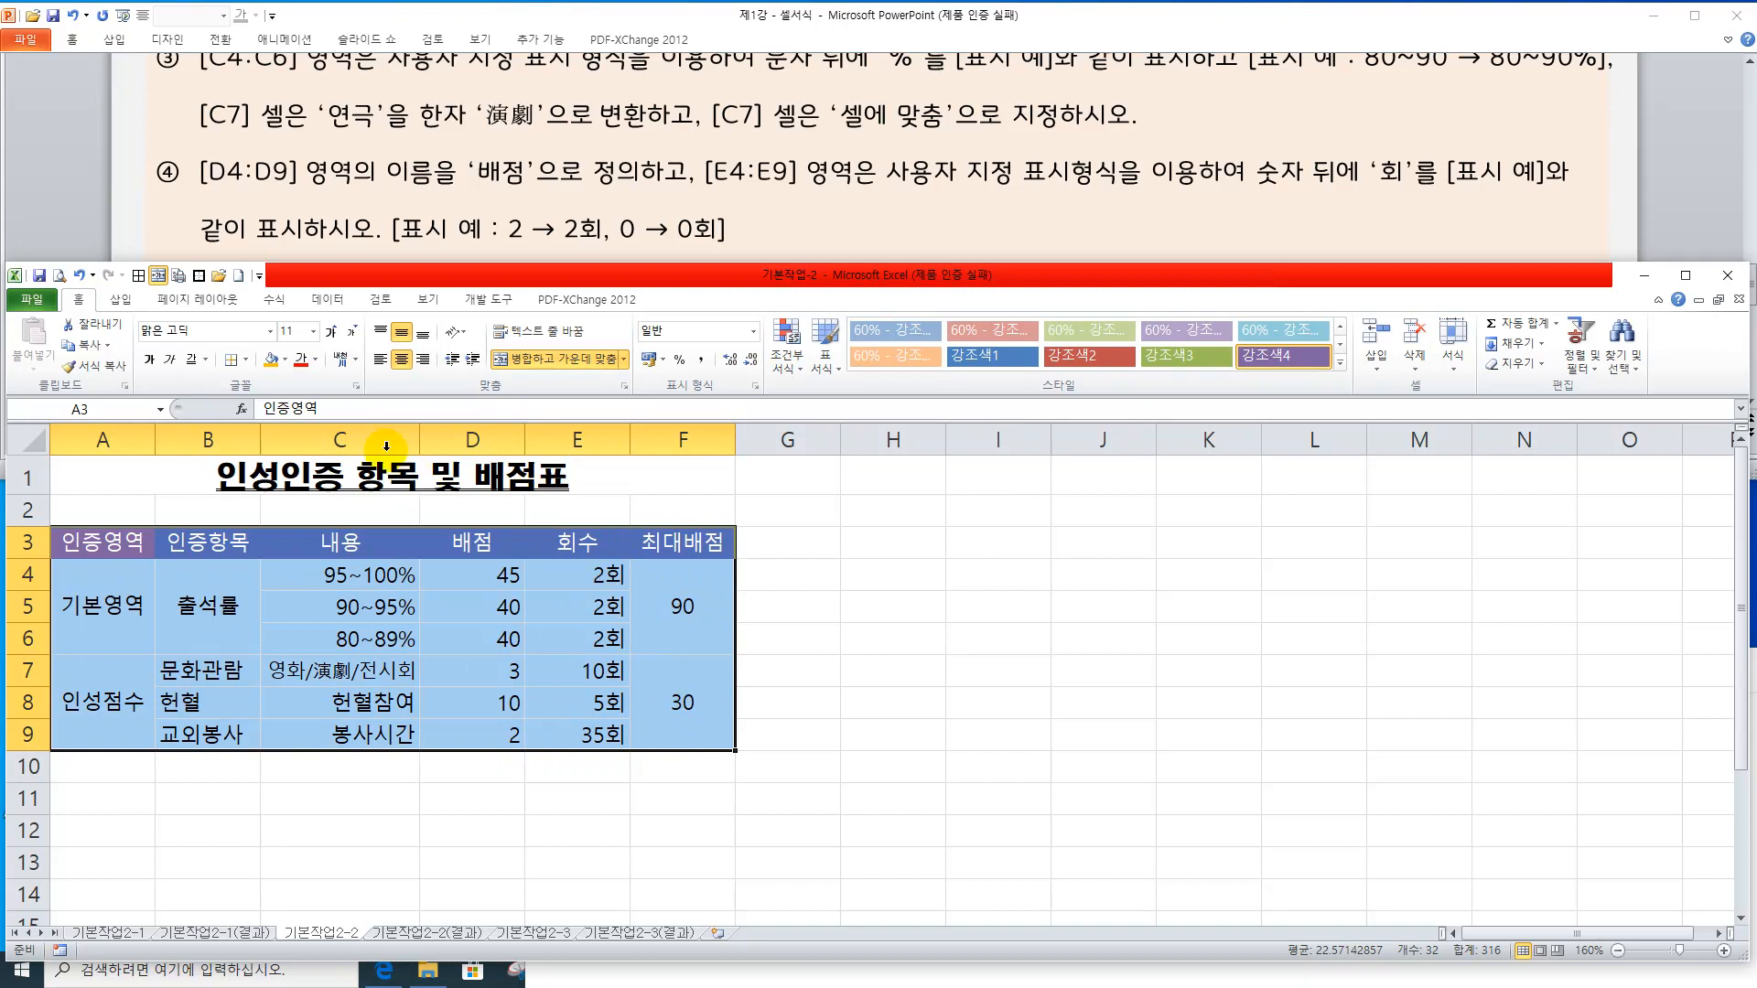
click(248, 363)
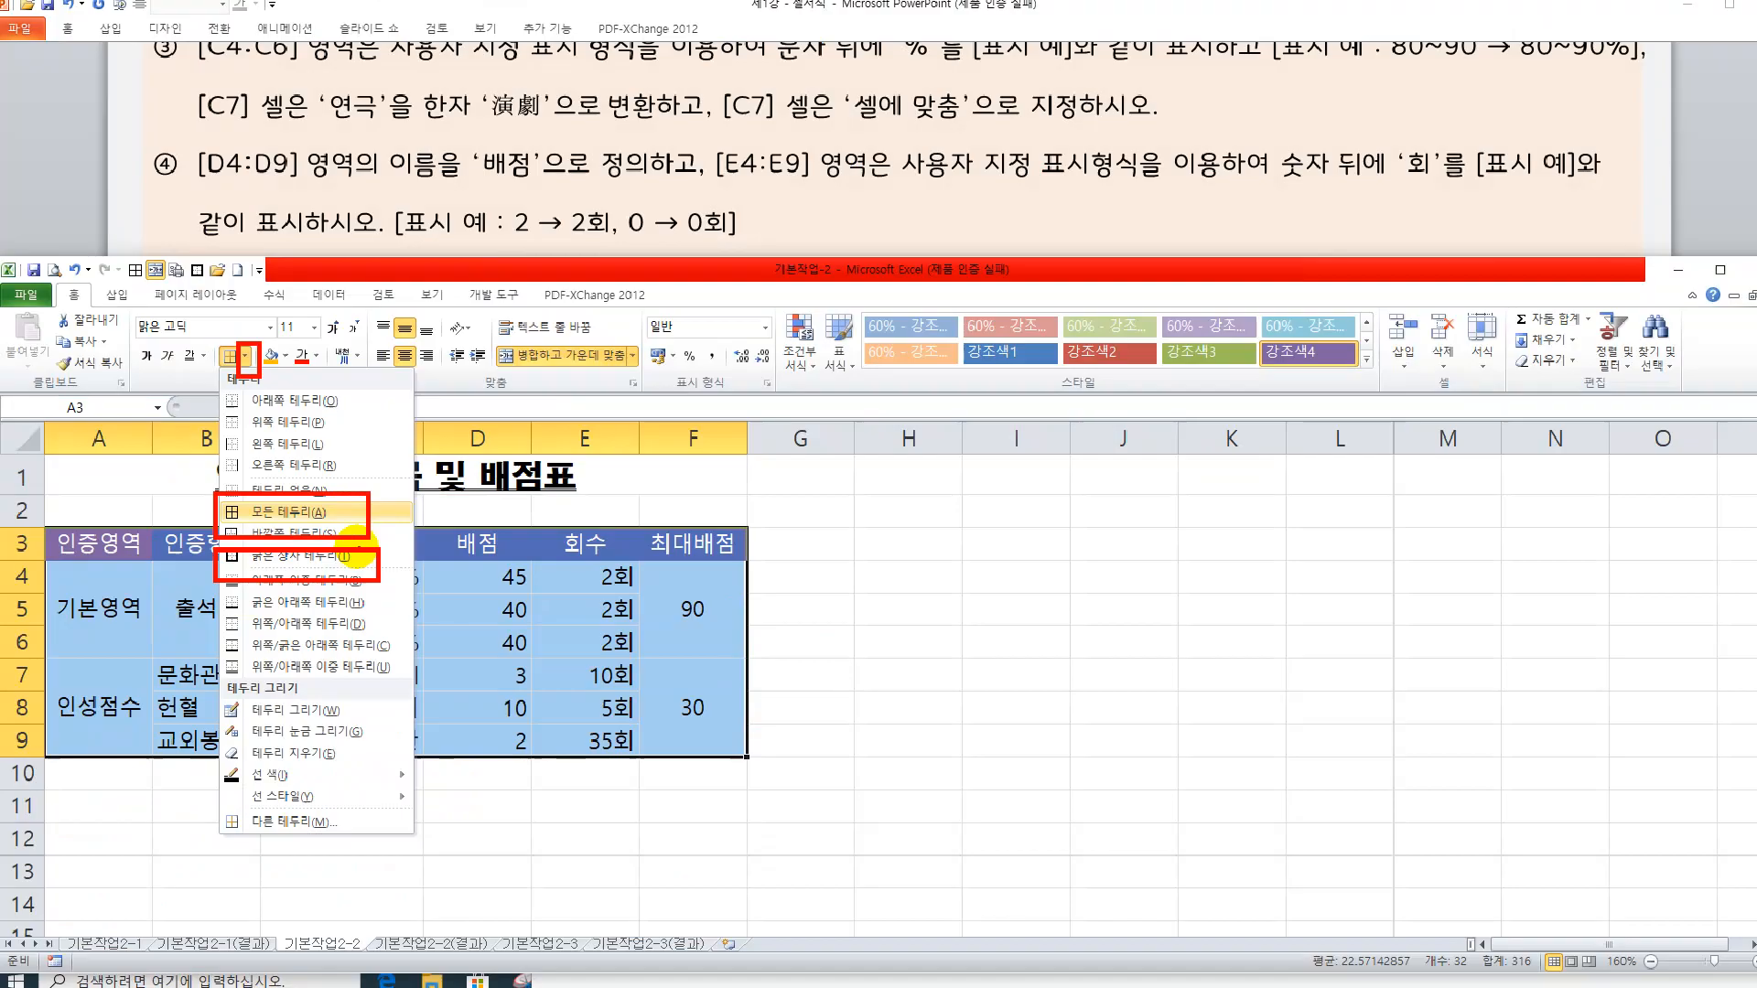
click(352, 540)
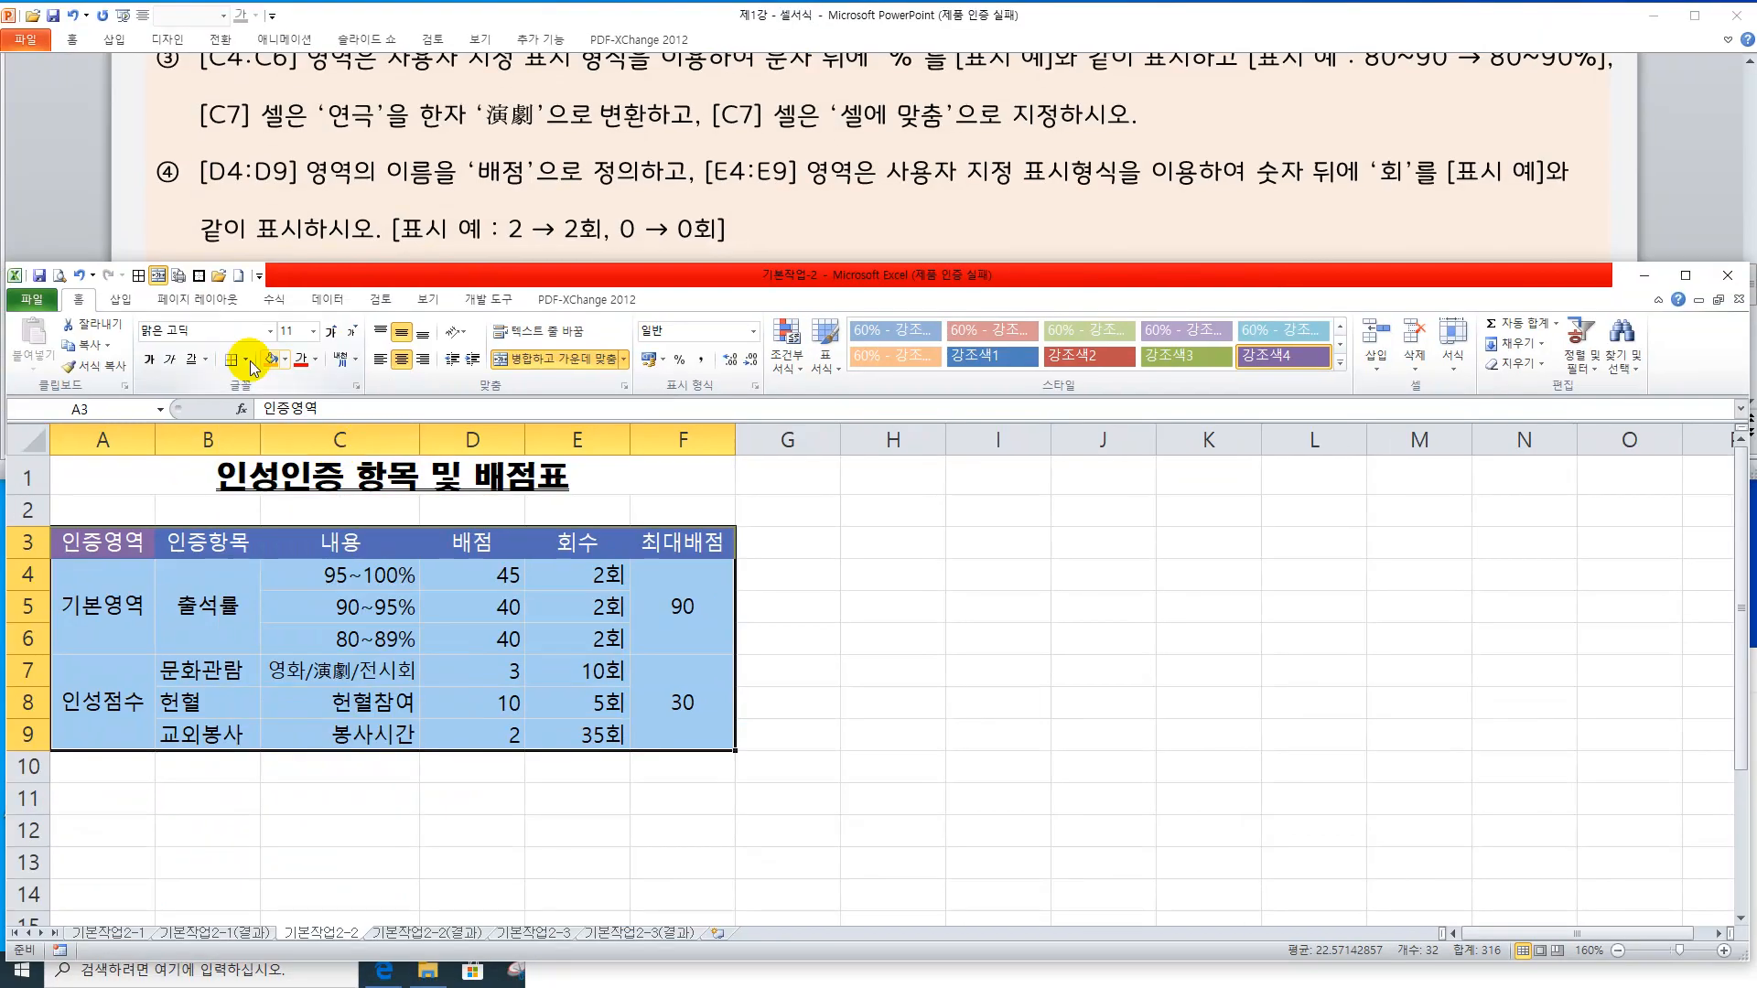
click(249, 366)
click(265, 512)
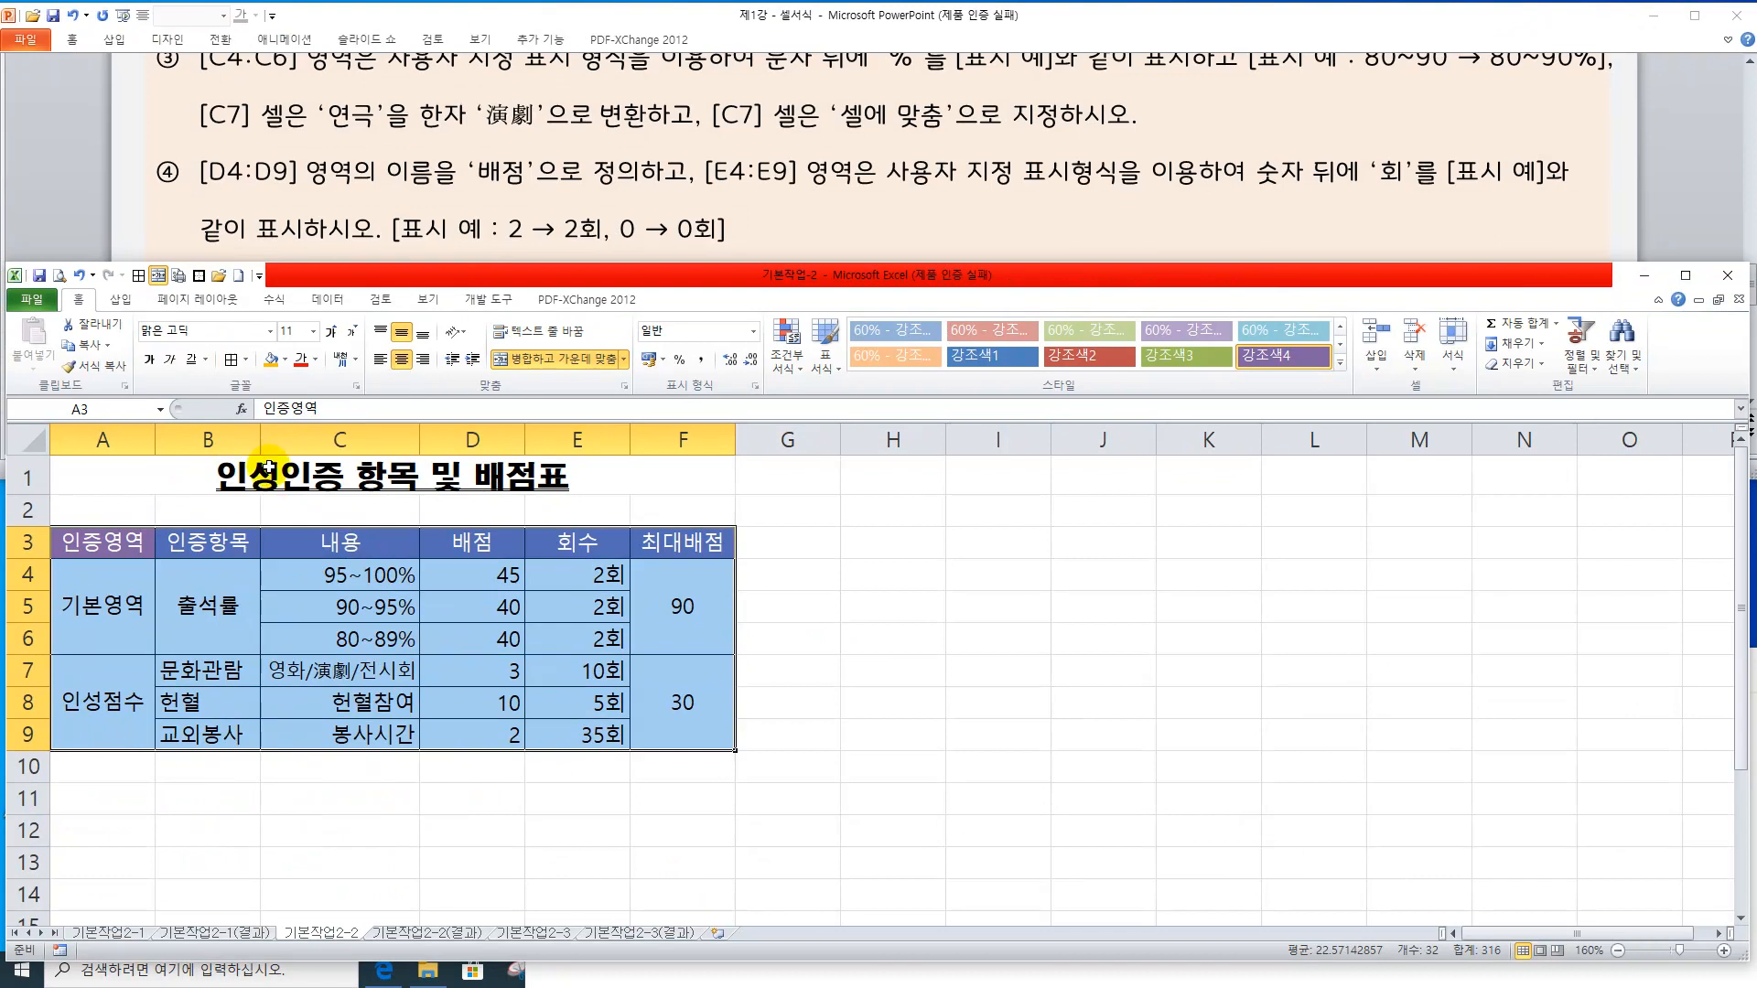
Add a 굵은 상자 테두리 (thick box border) around the range A3:F9
click(245, 364)
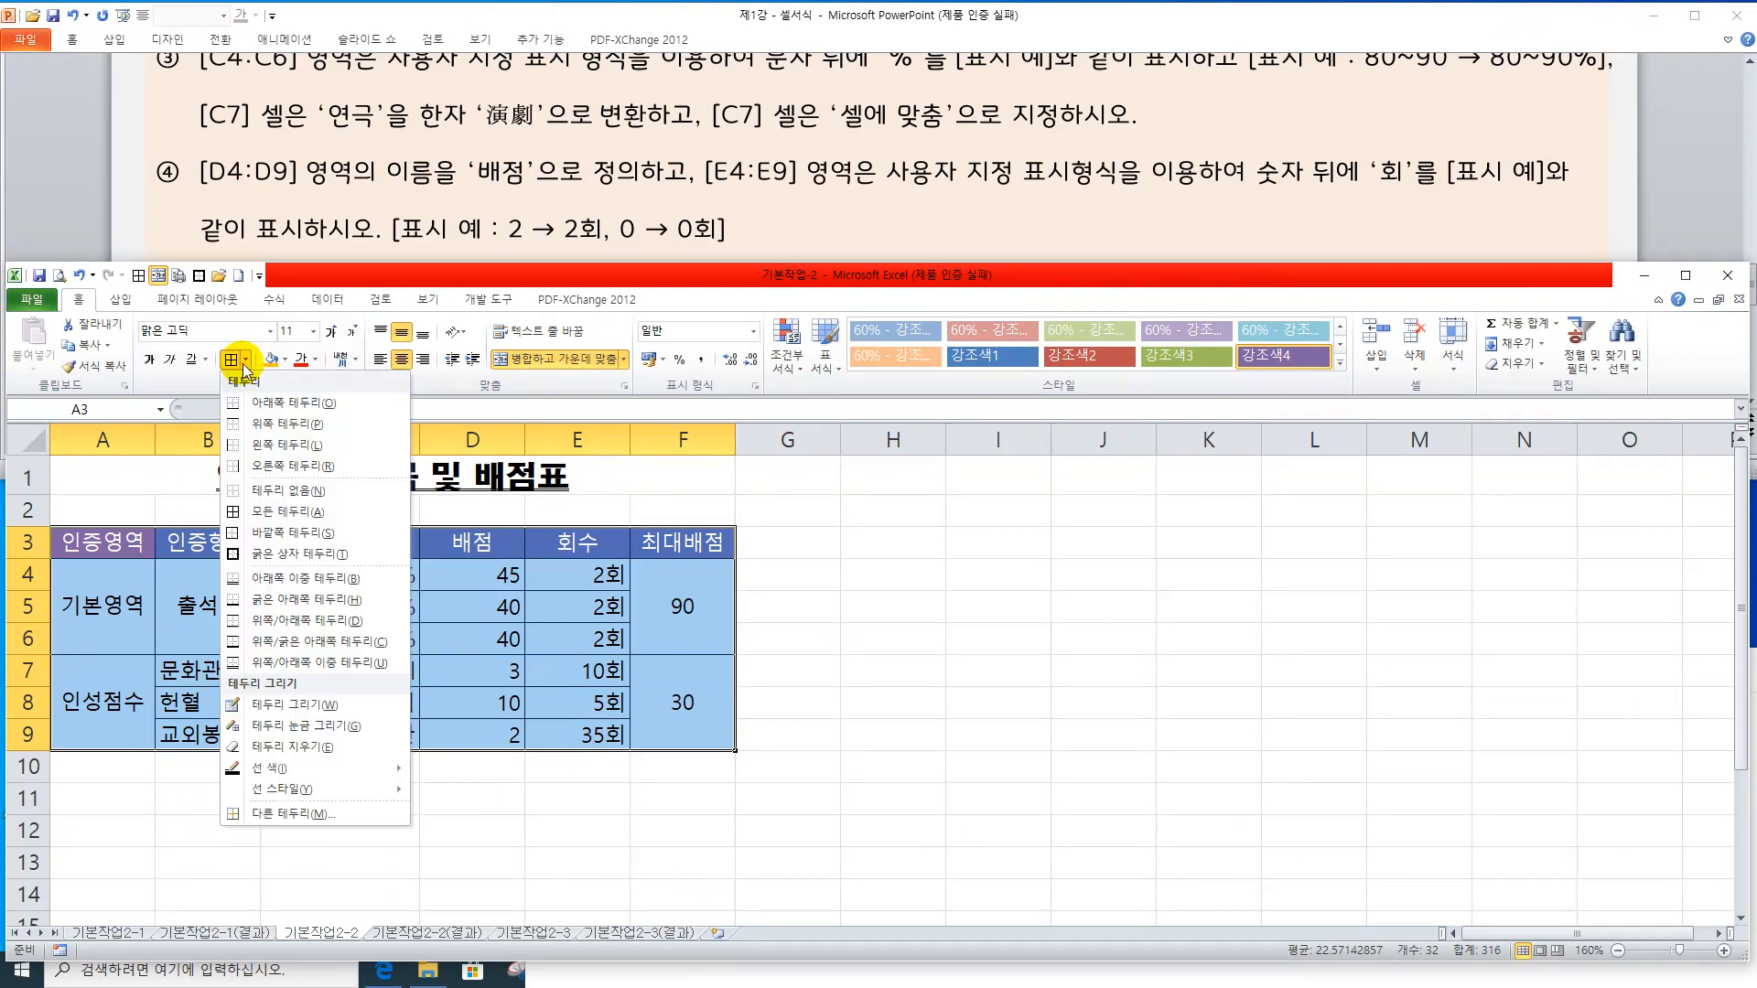
click(274, 549)
click(897, 631)
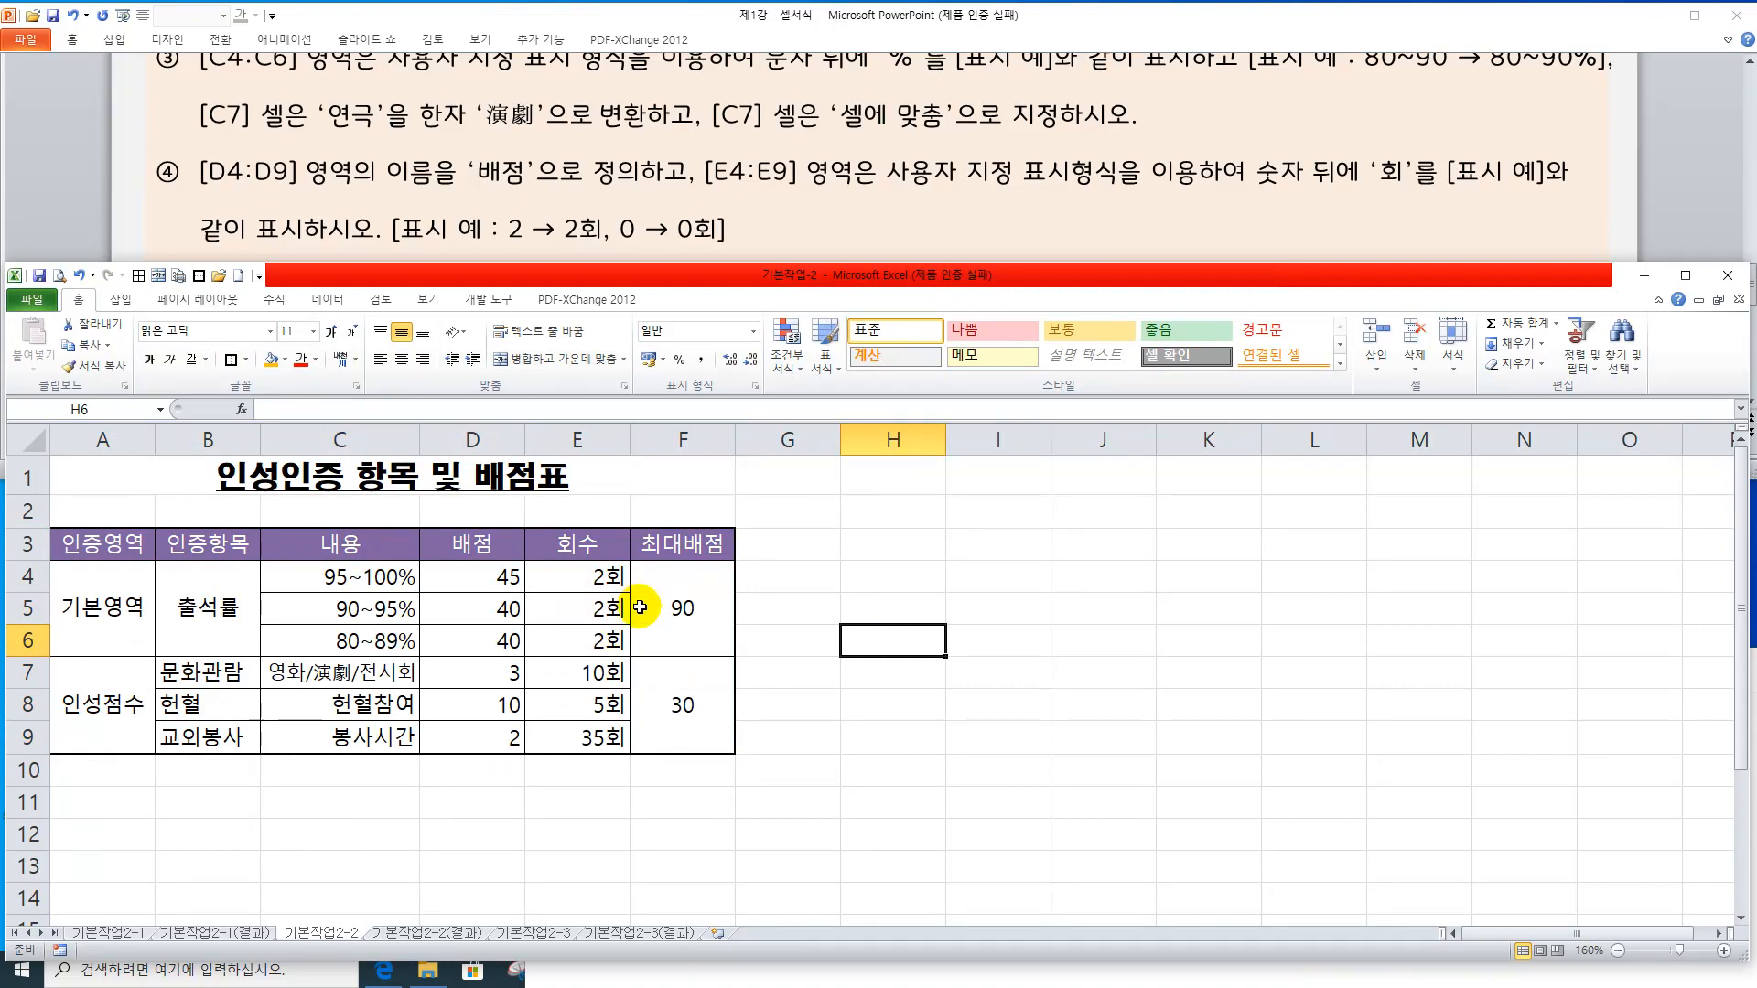
Bring slide 4 with its instructions from ① onward into view in PowerPoint, and open the 기본작업2-3 sheet in Excel
click(830, 221)
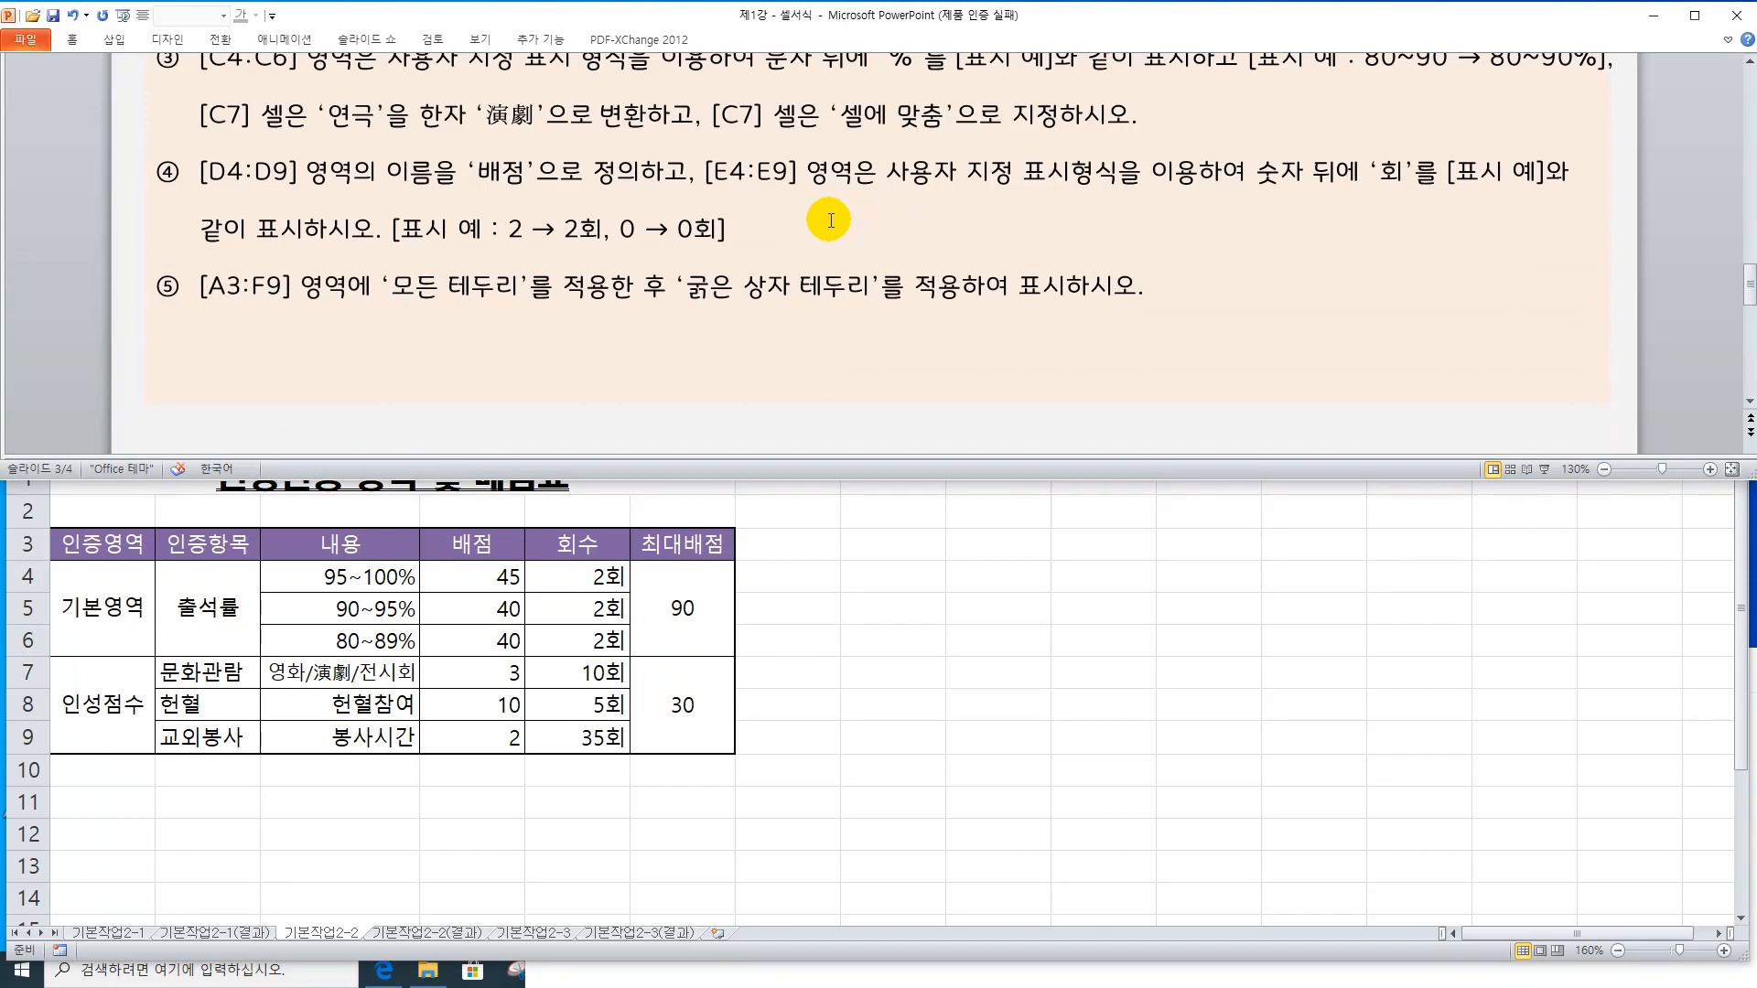
scroll(830, 222, down, 3)
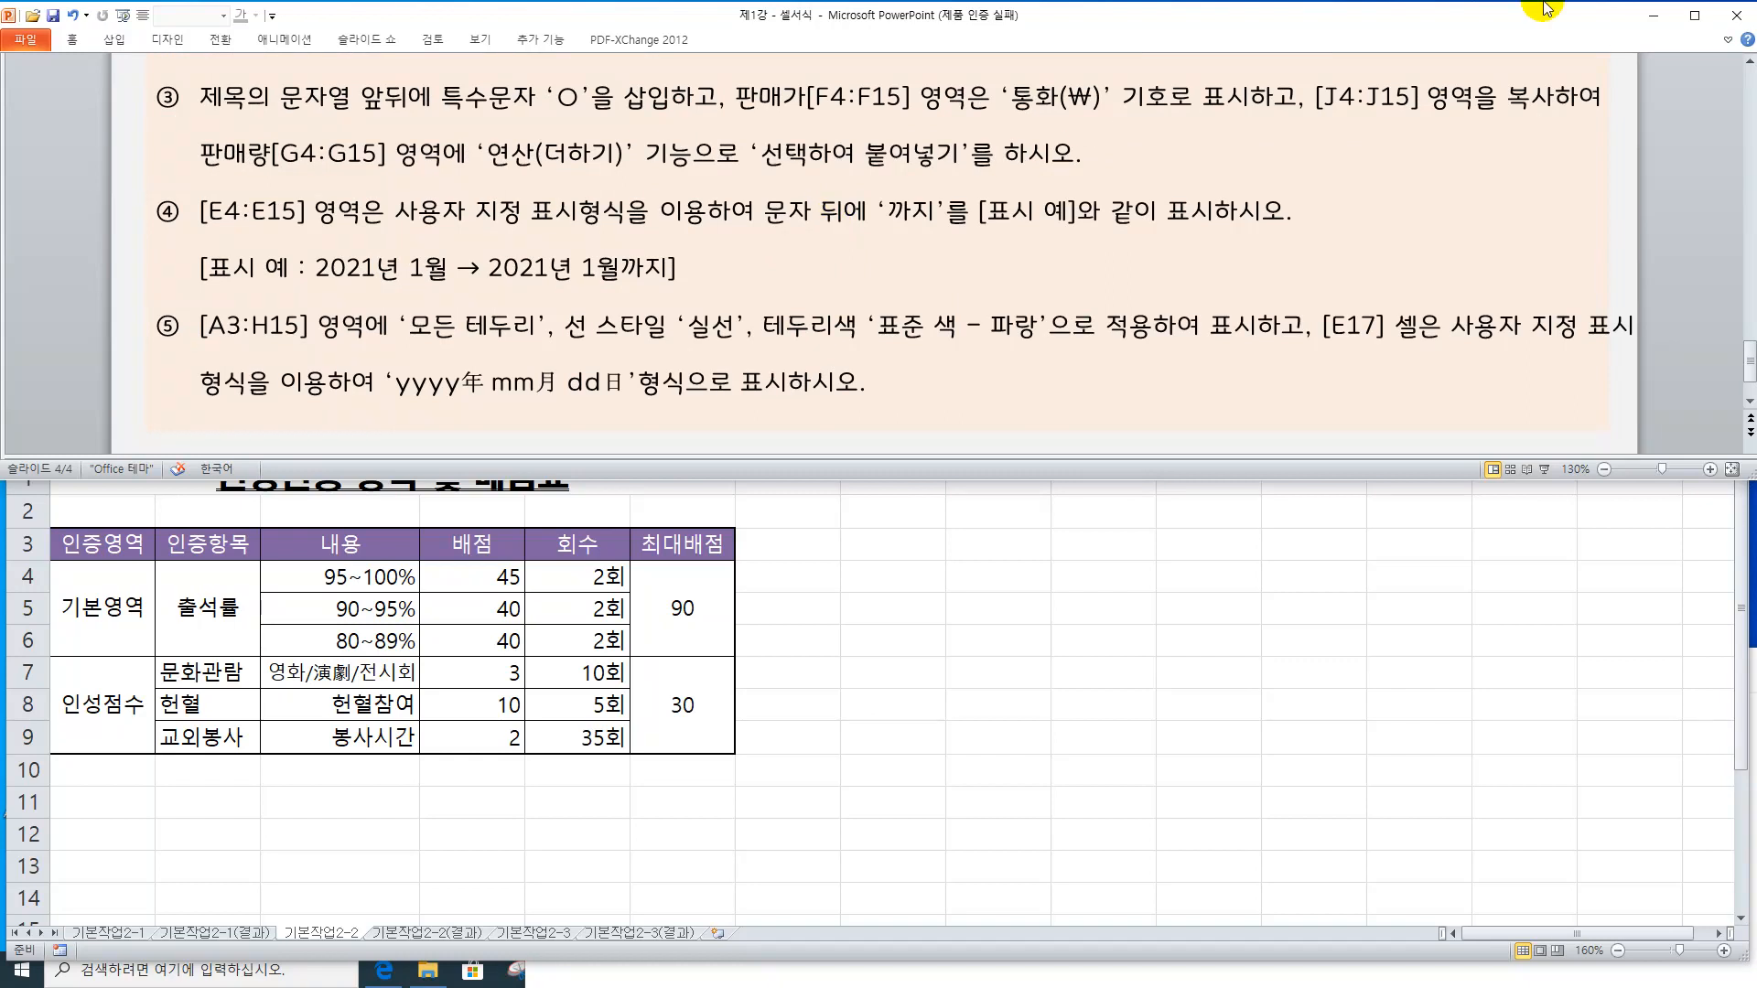
click(1749, 64)
drag(1749, 64, 1749, 65)
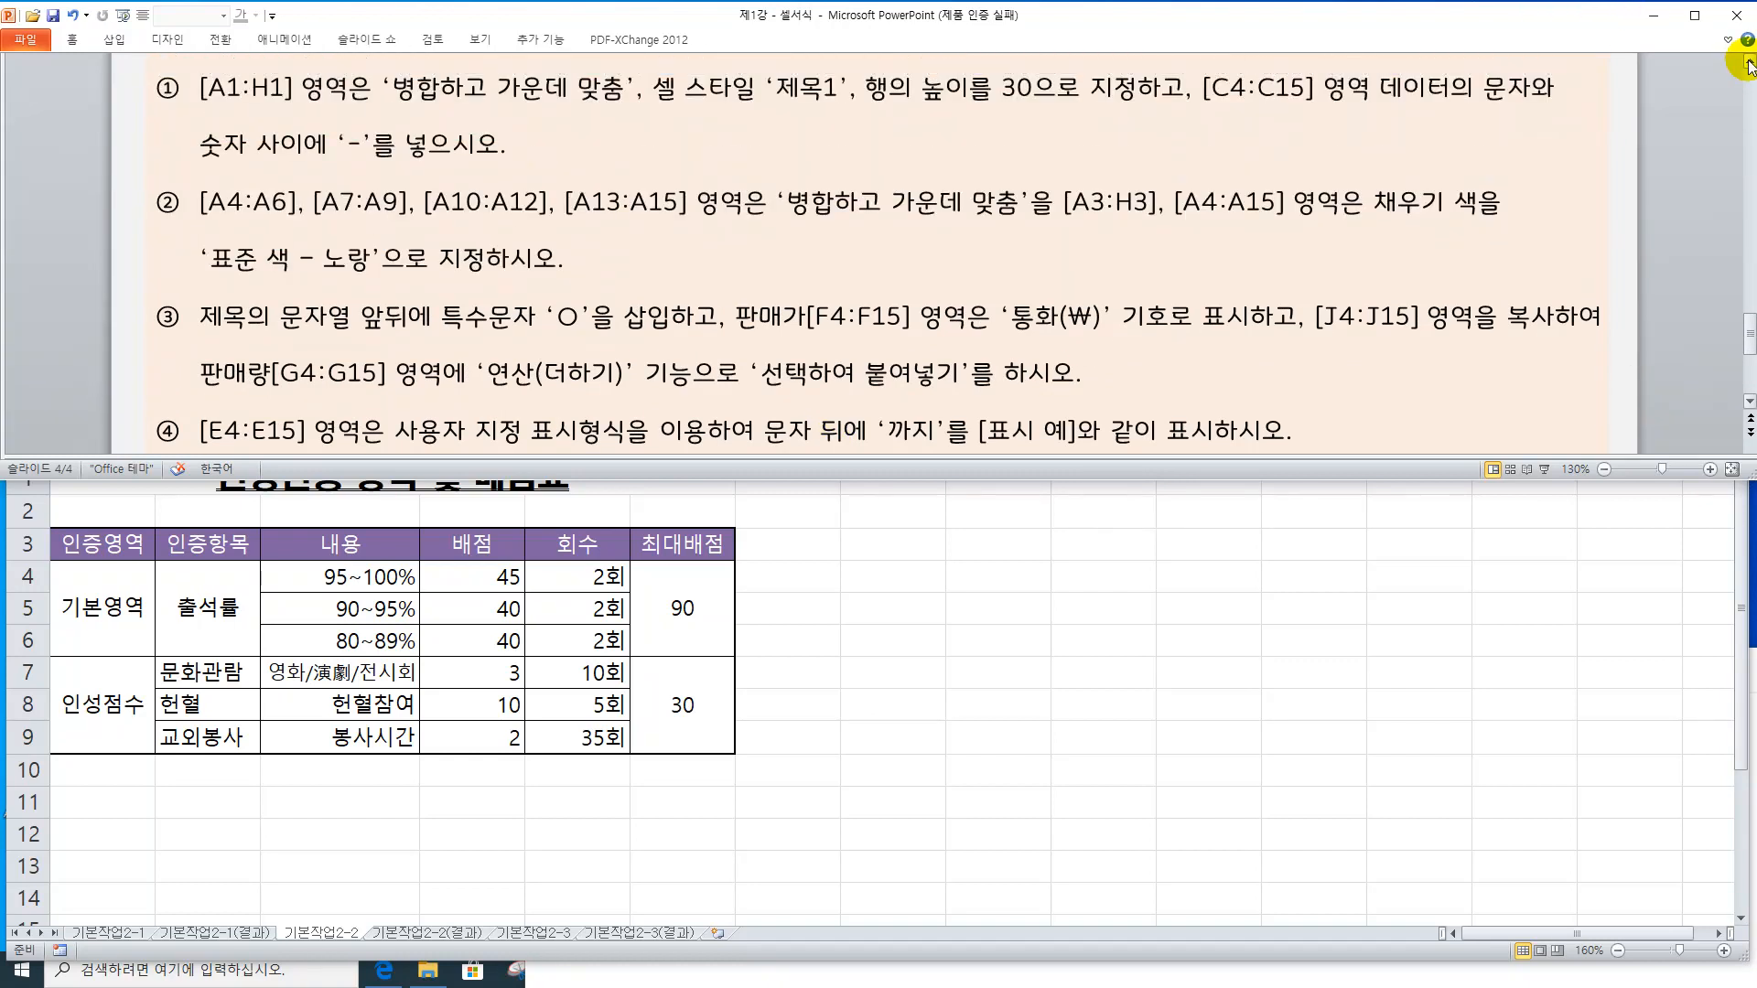
click(561, 933)
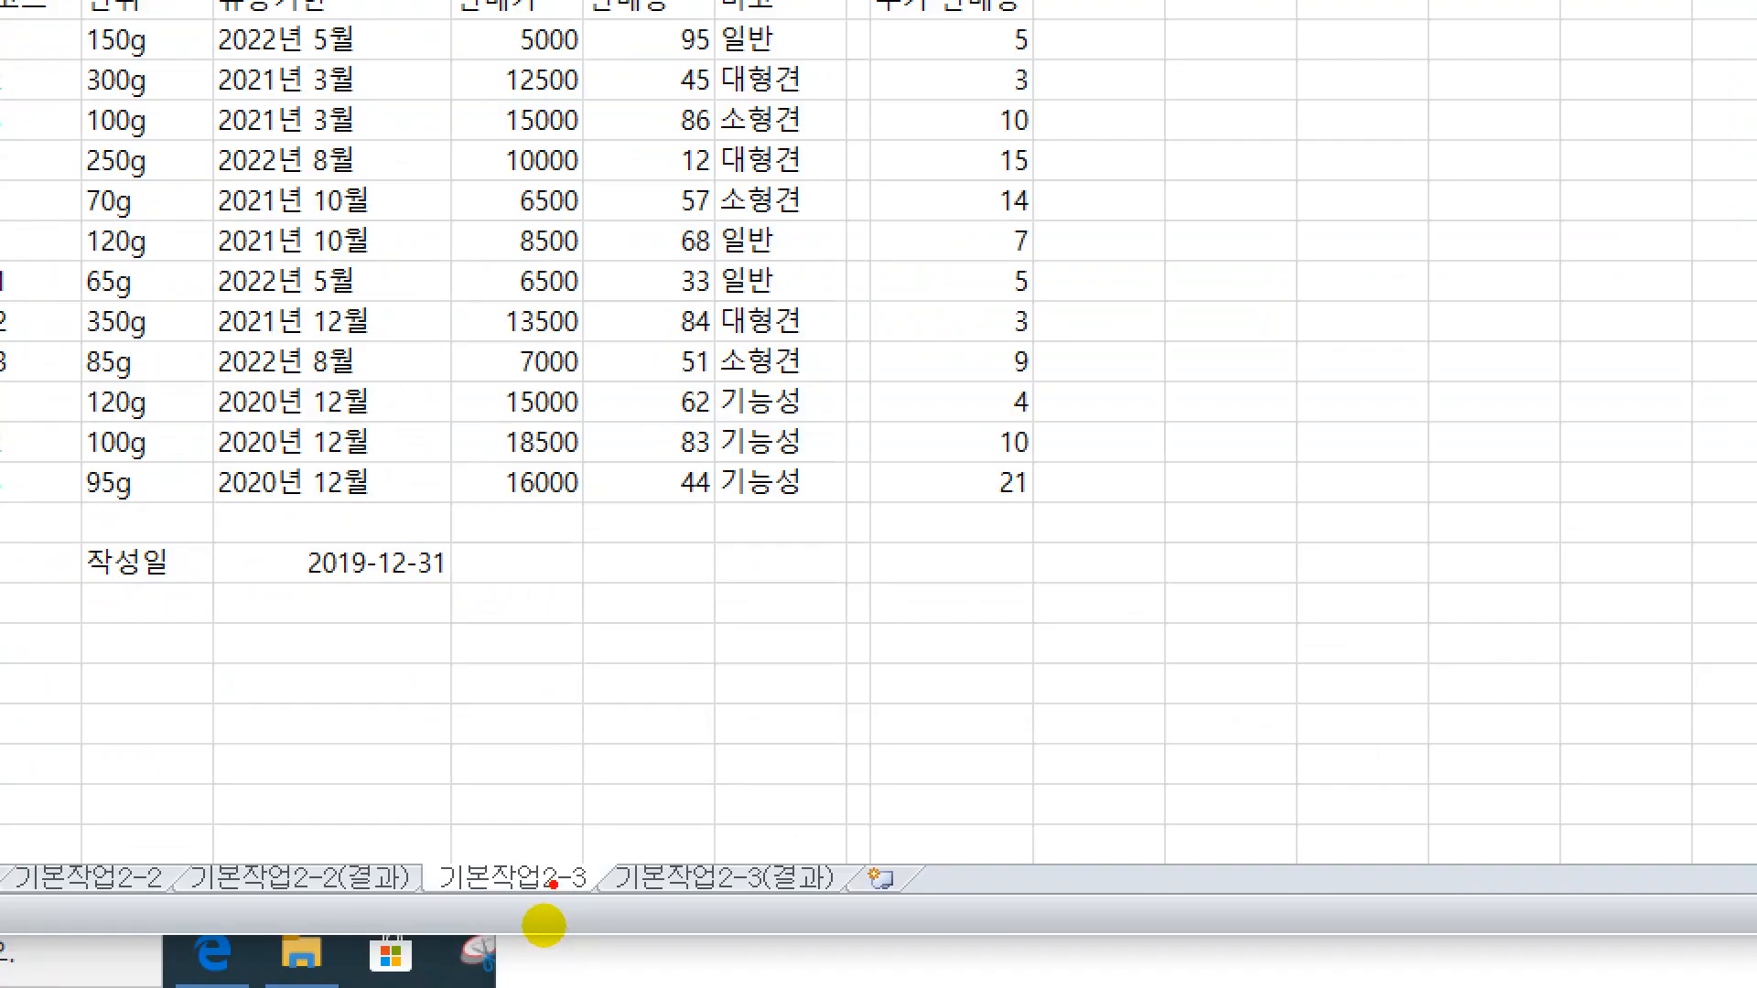
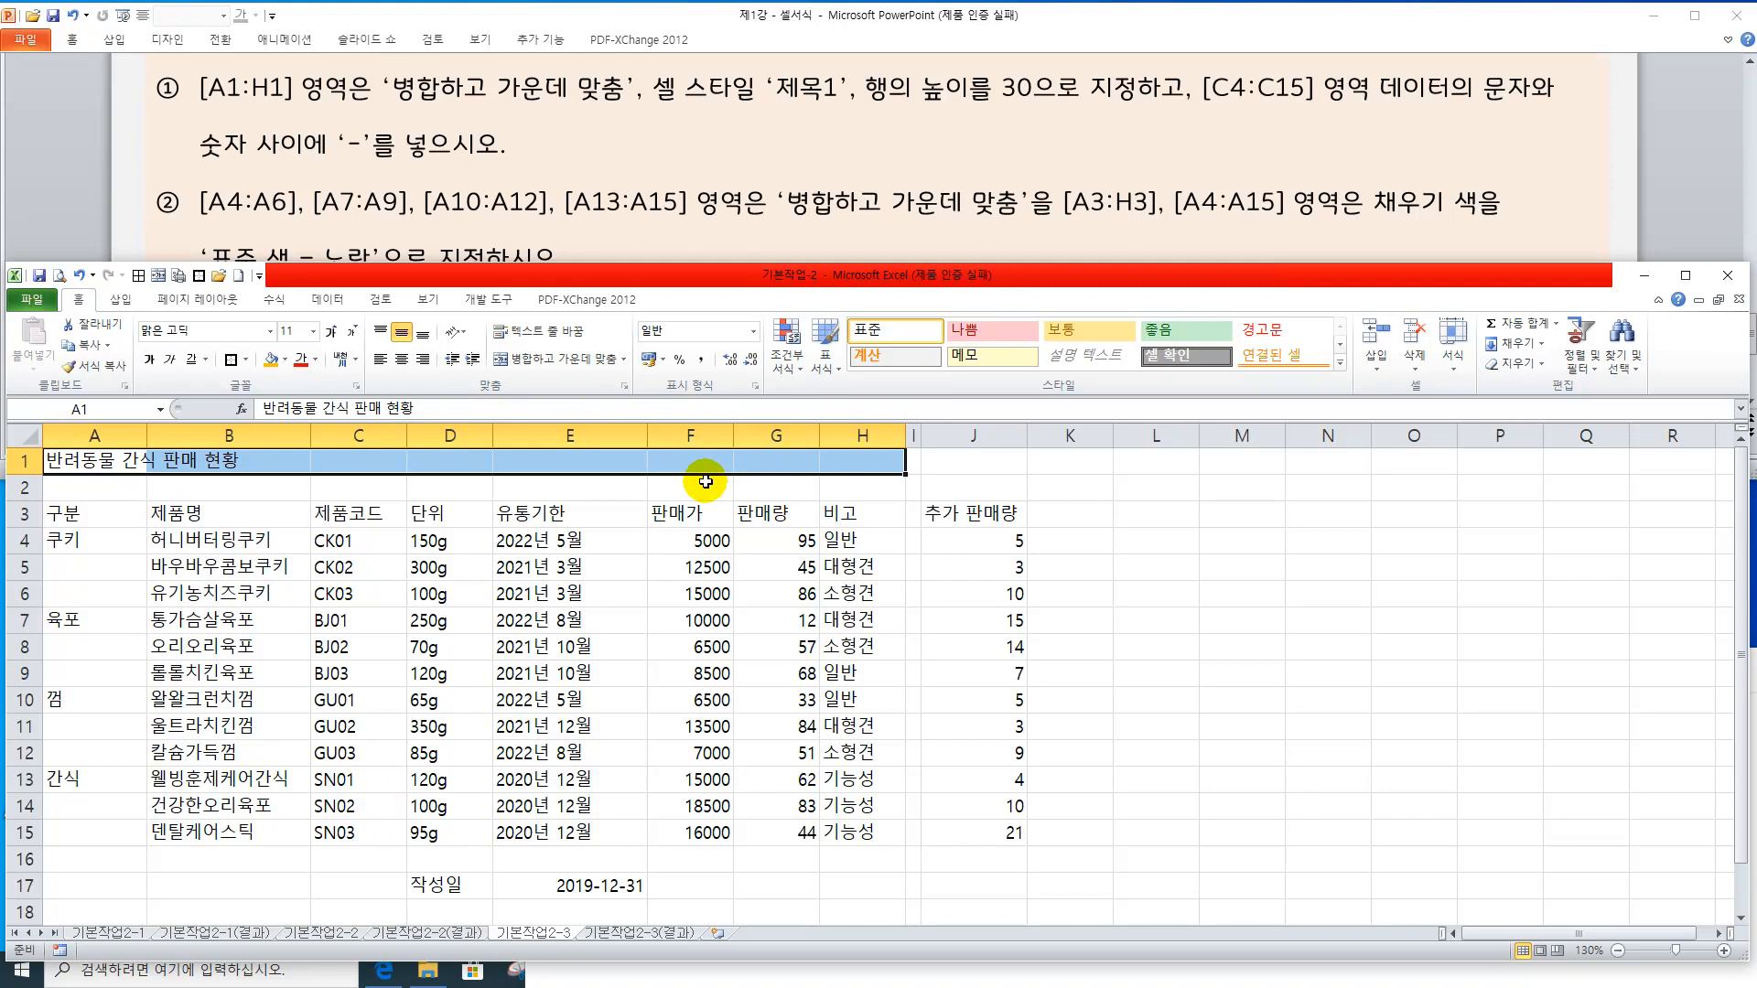
Merge and center the title across A1:H1 and apply the 제목 1 cell style to it
click(561, 364)
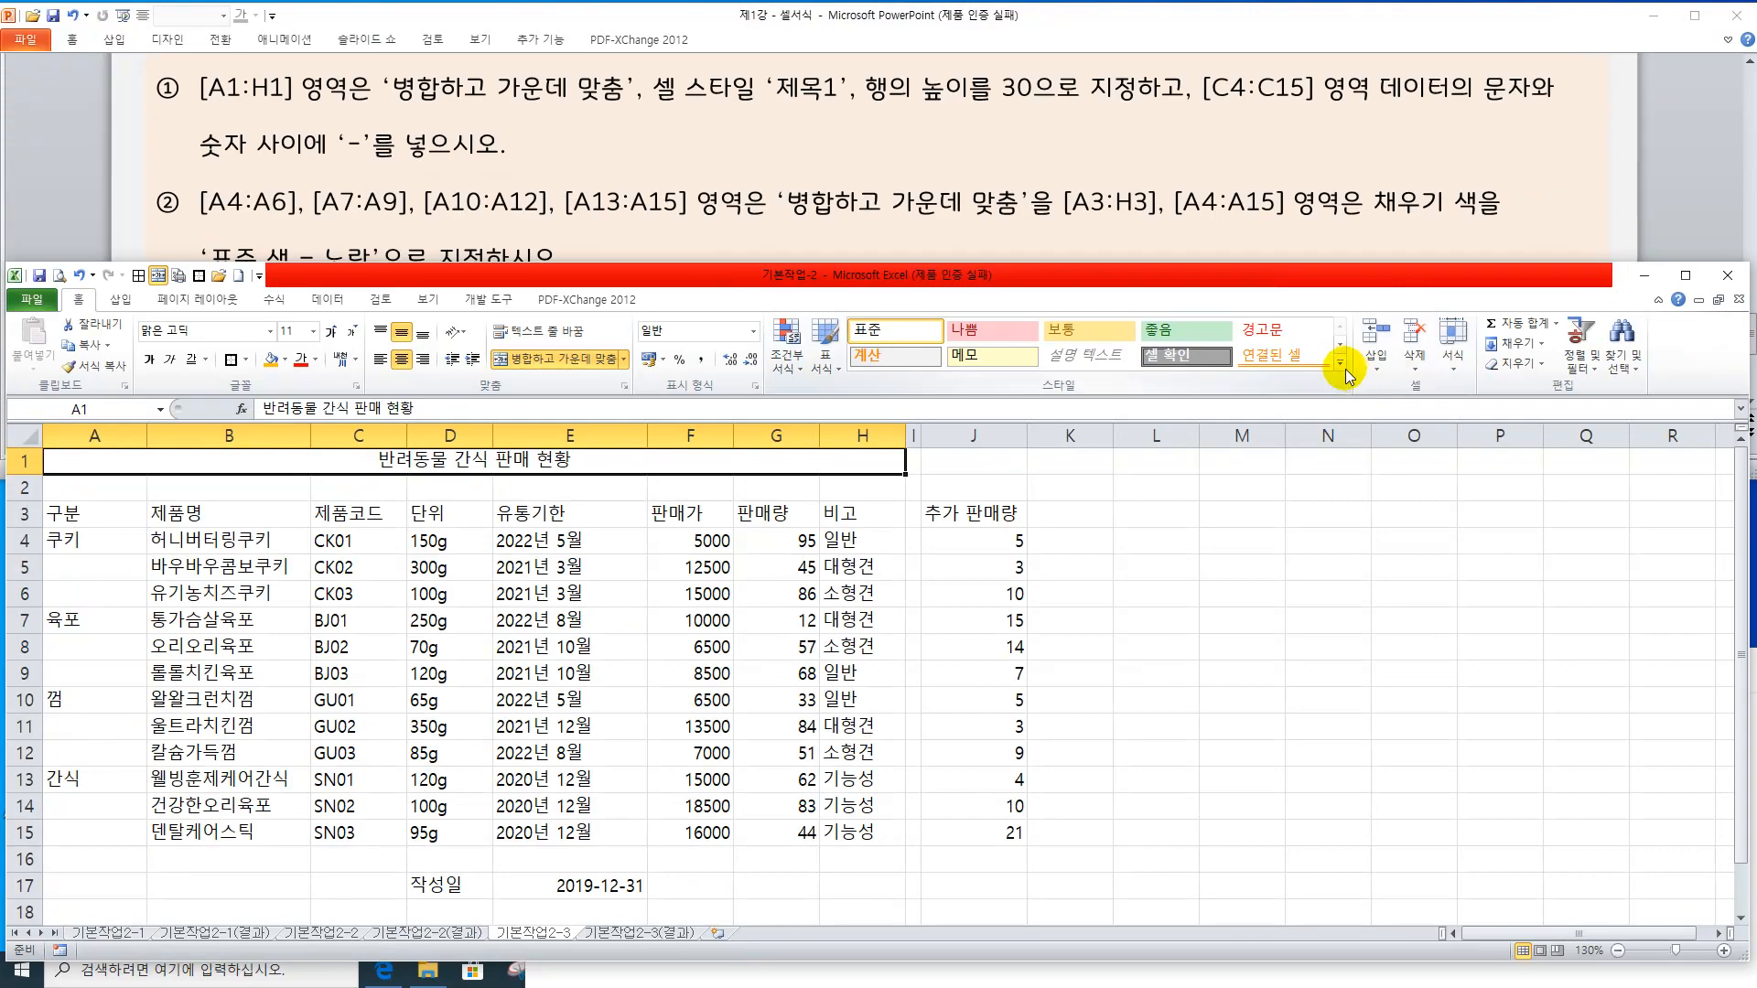
click(1356, 346)
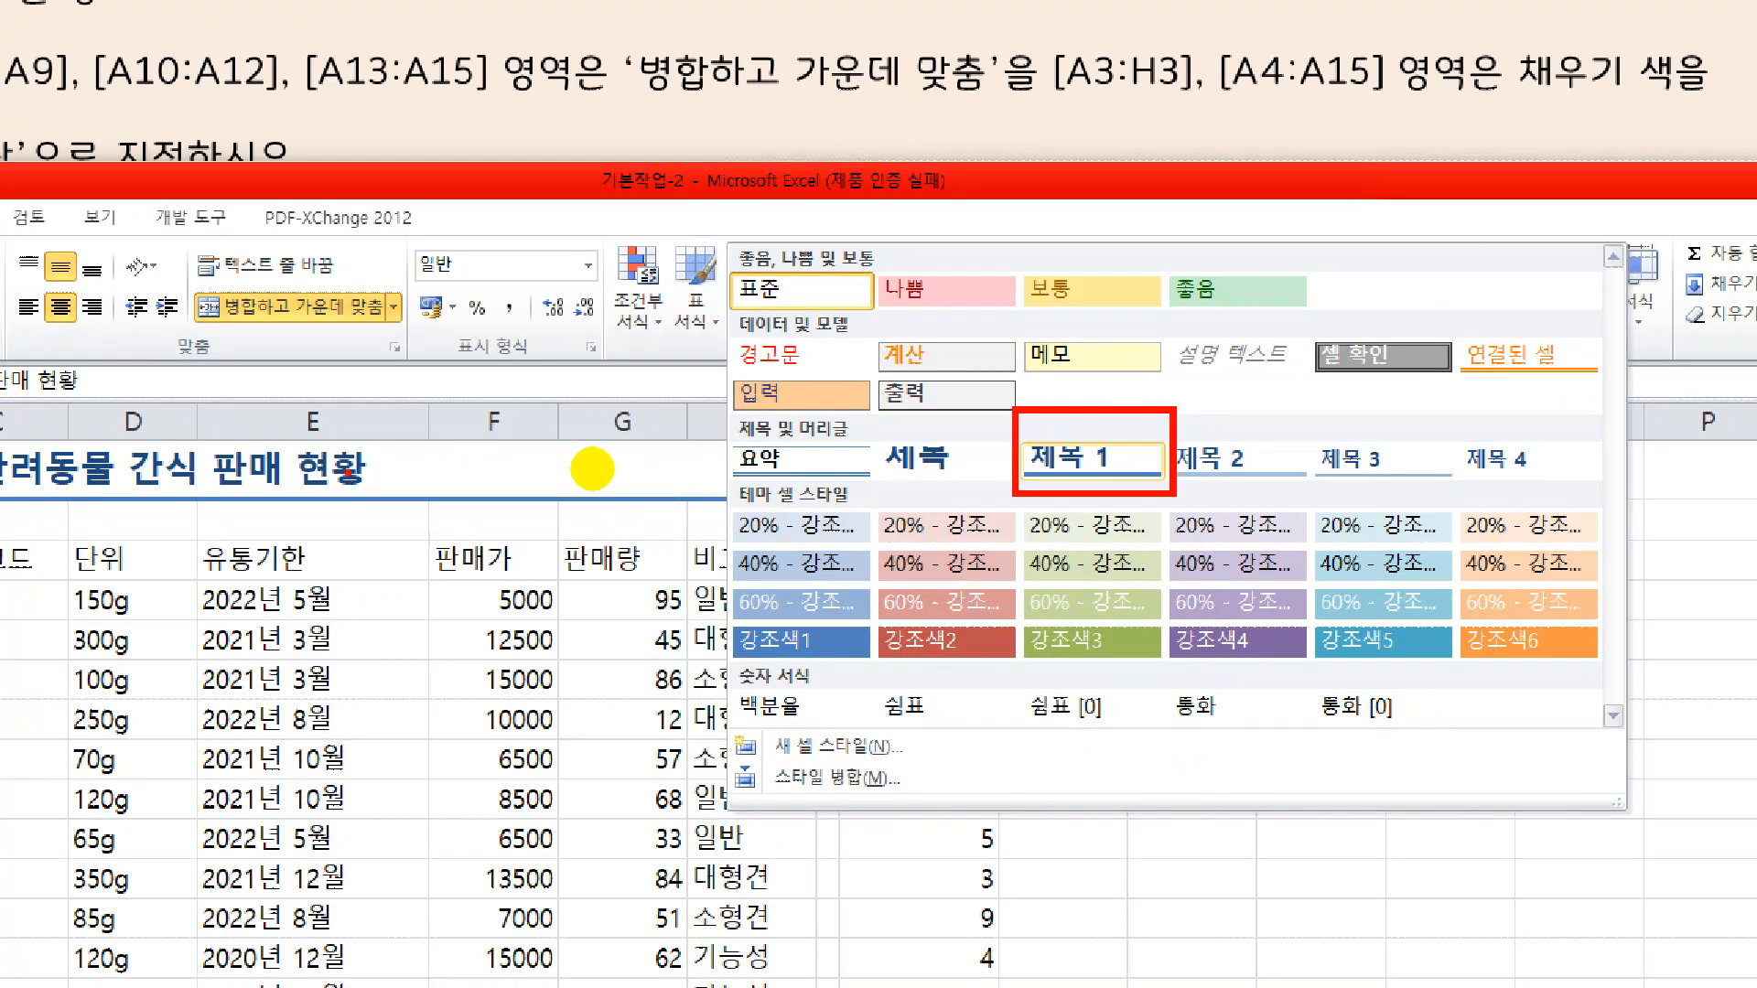
key(Escape)
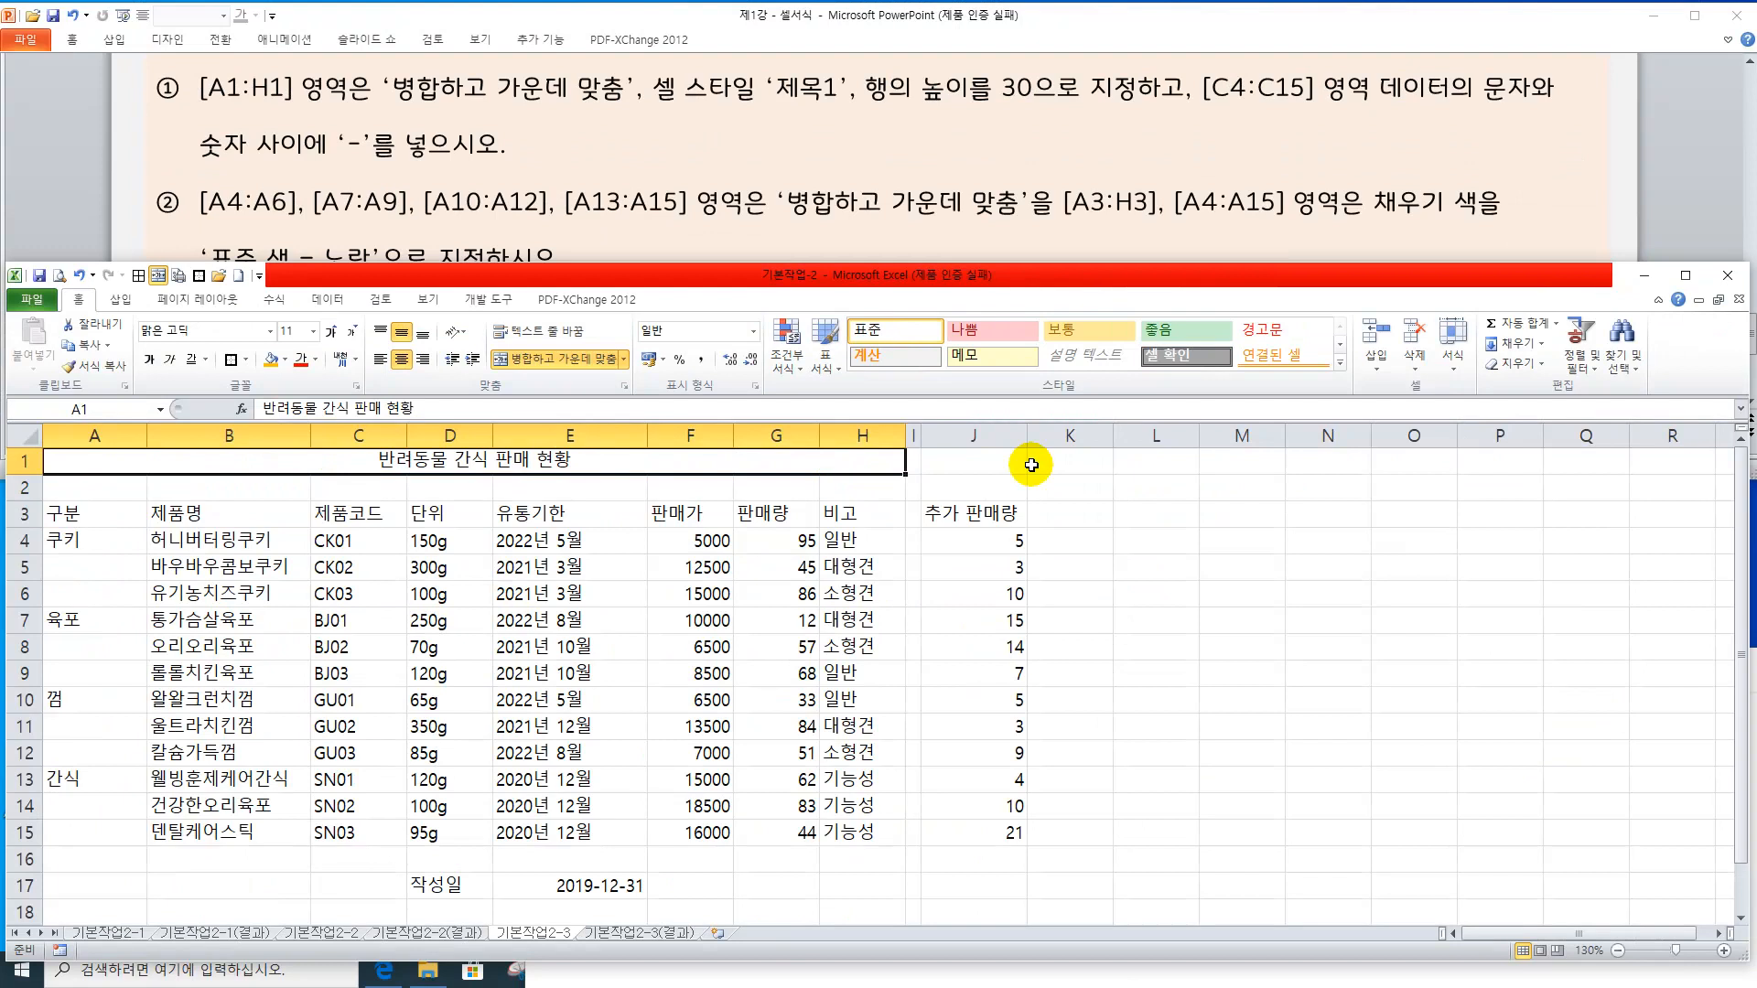
click(1338, 366)
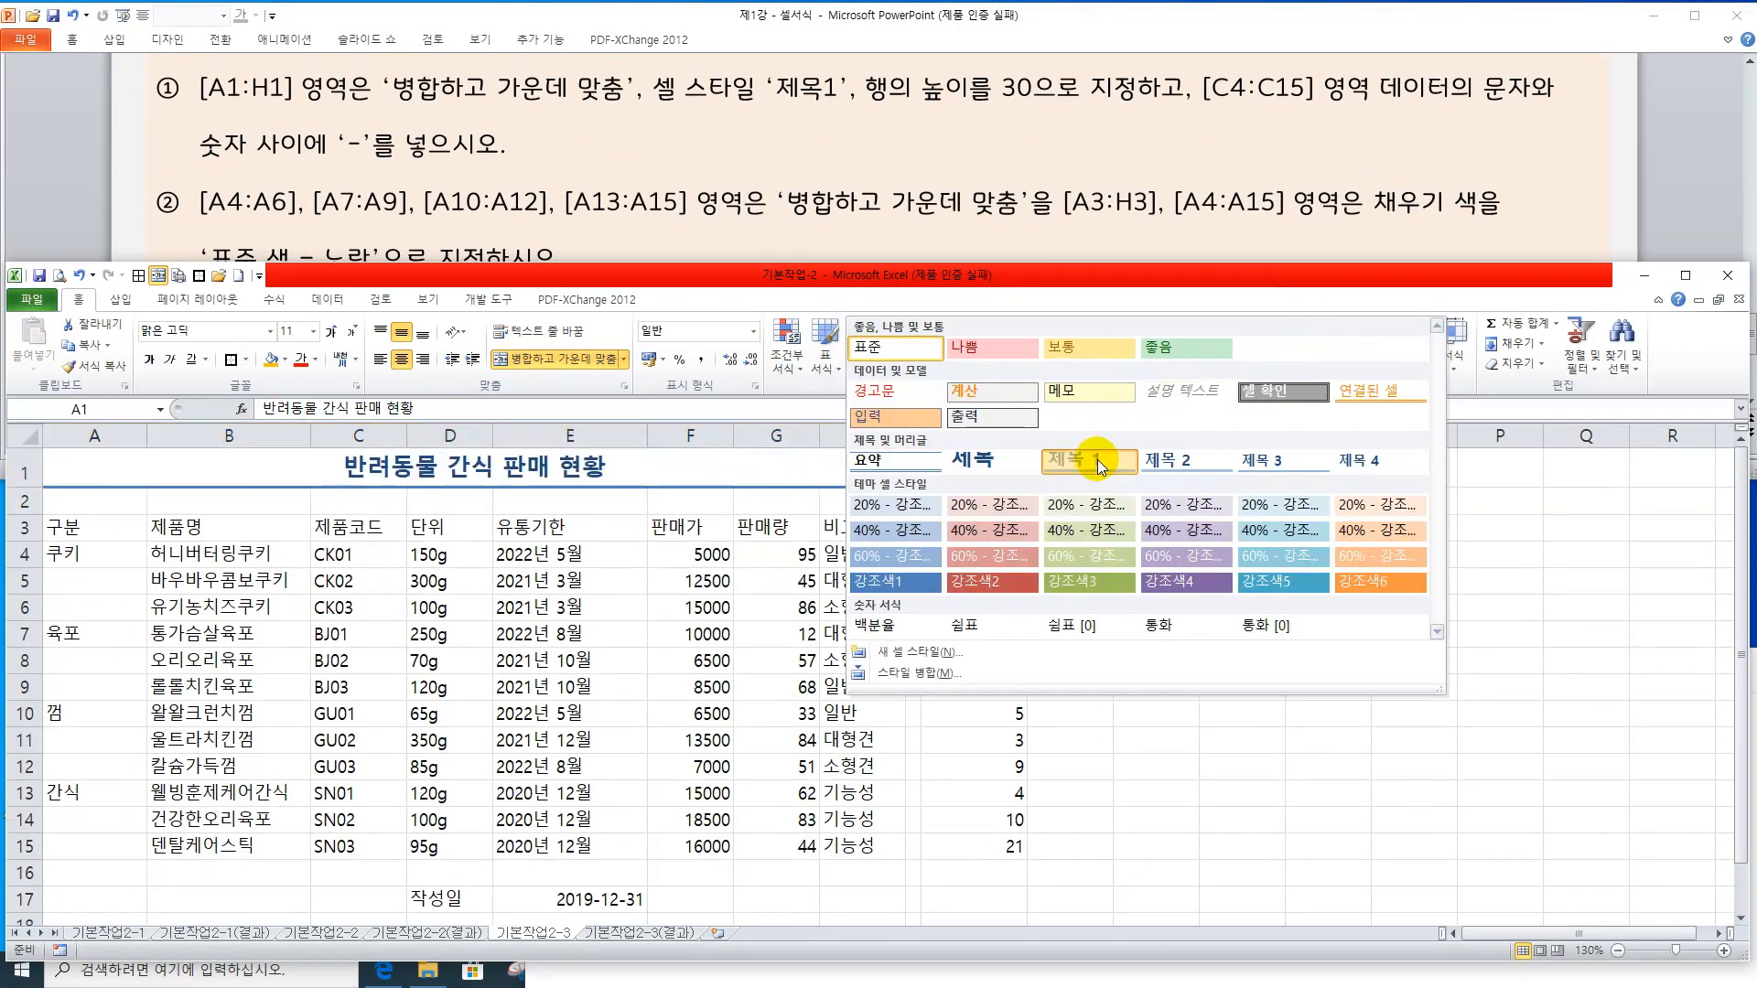
click(1097, 460)
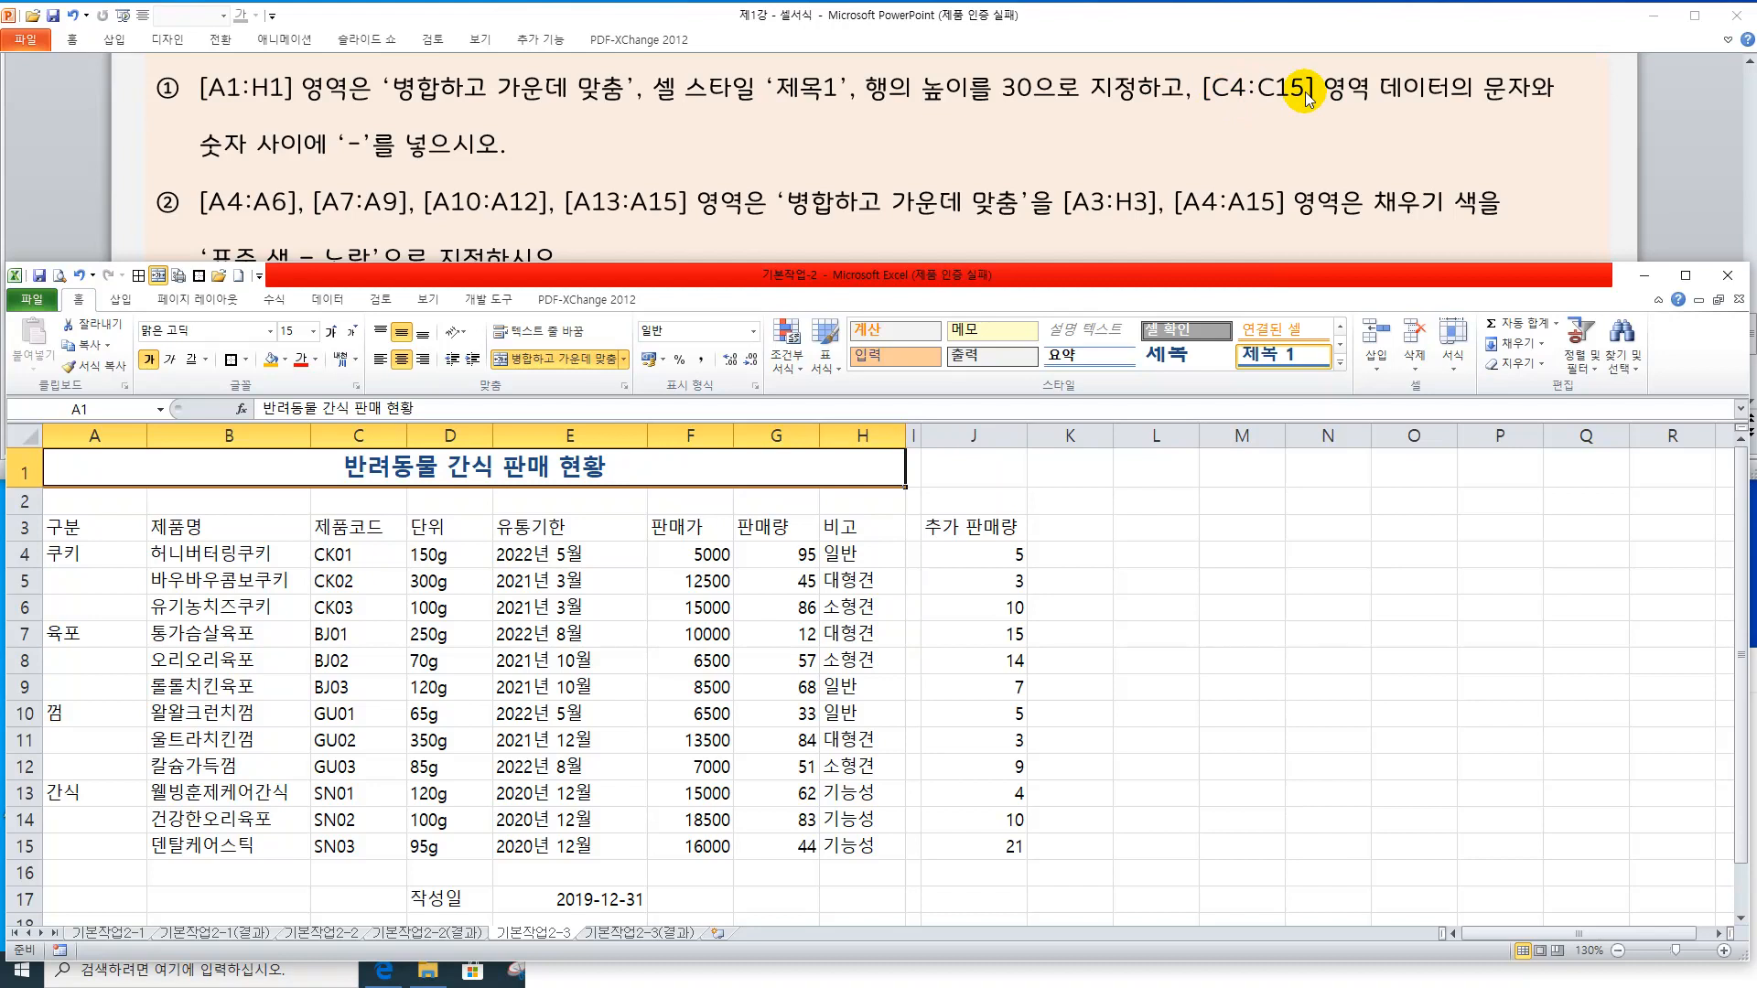
Insert a hyphen between the letters and digits of every product code in C4:C15, such as CK-01 and SN-03
click(333, 557)
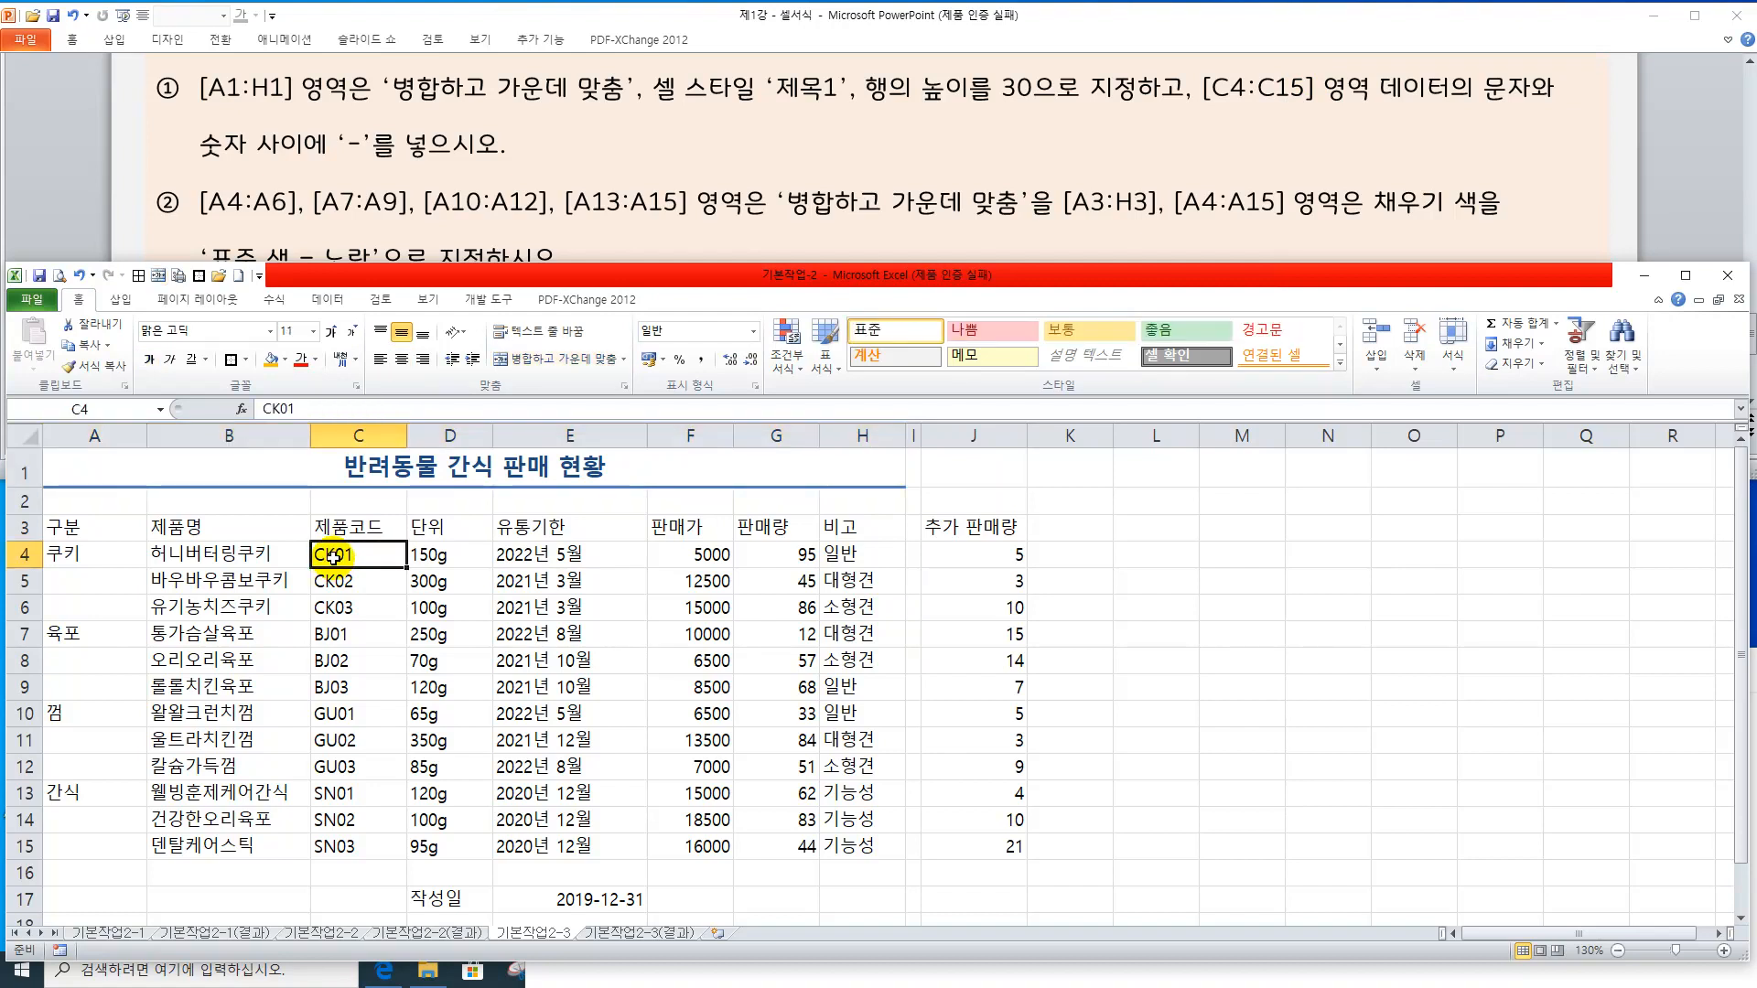
double_click(333, 556)
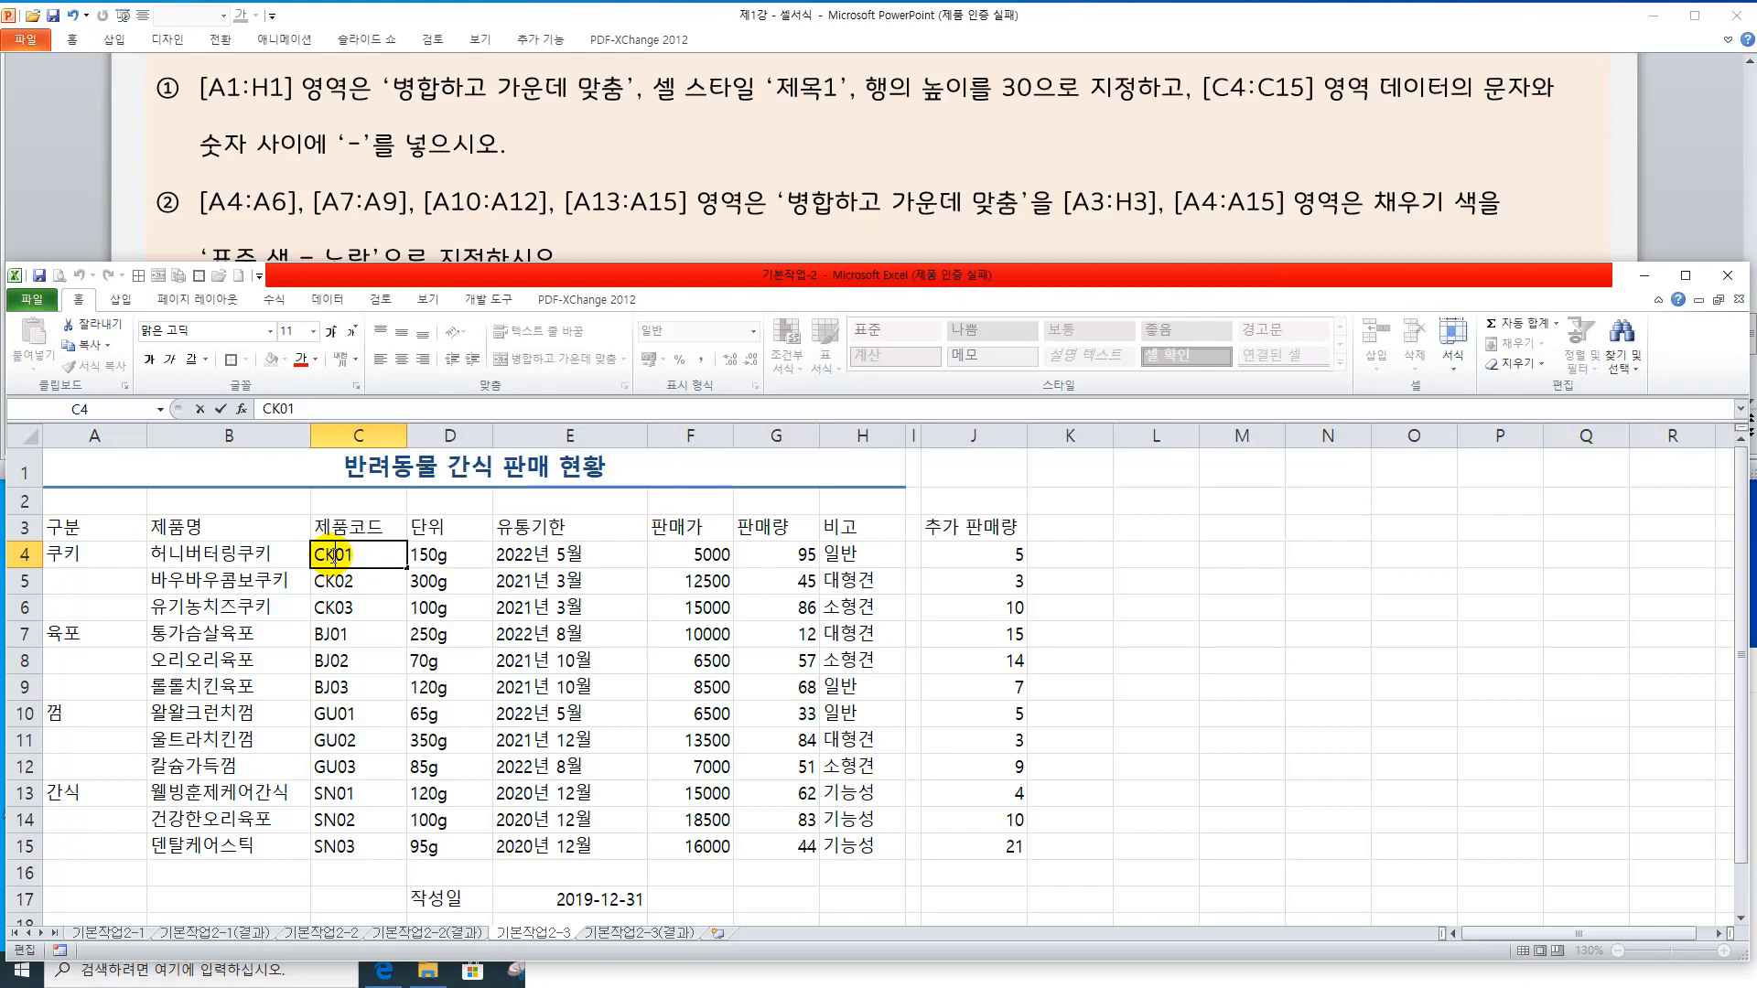
text(-)
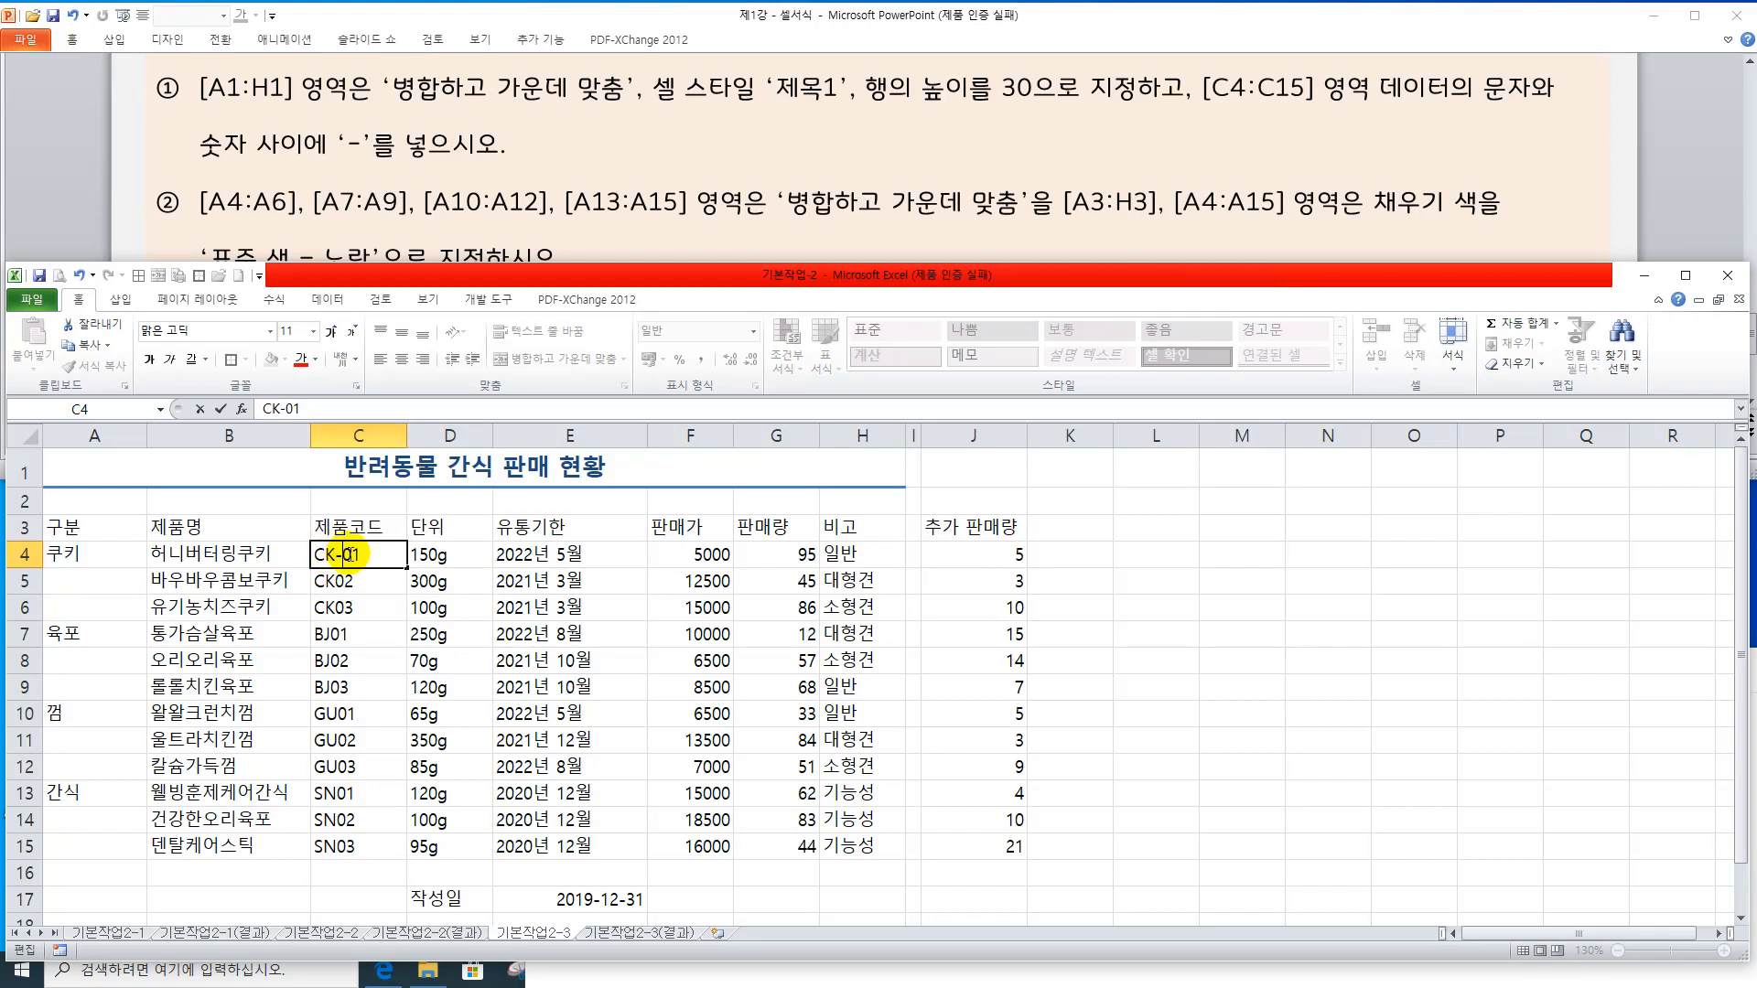
double_click(334, 583)
text(-)
double_click(336, 608)
text(-)
double_click(335, 634)
text(-)
click(335, 661)
double_click(333, 660)
text(-)
double_click(333, 687)
text(-)
click(335, 714)
double_click(335, 717)
text(-)
click(335, 741)
double_click(335, 740)
text(-)
click(341, 769)
double_click(341, 769)
text(-)
click(340, 794)
double_click(340, 794)
text(-)
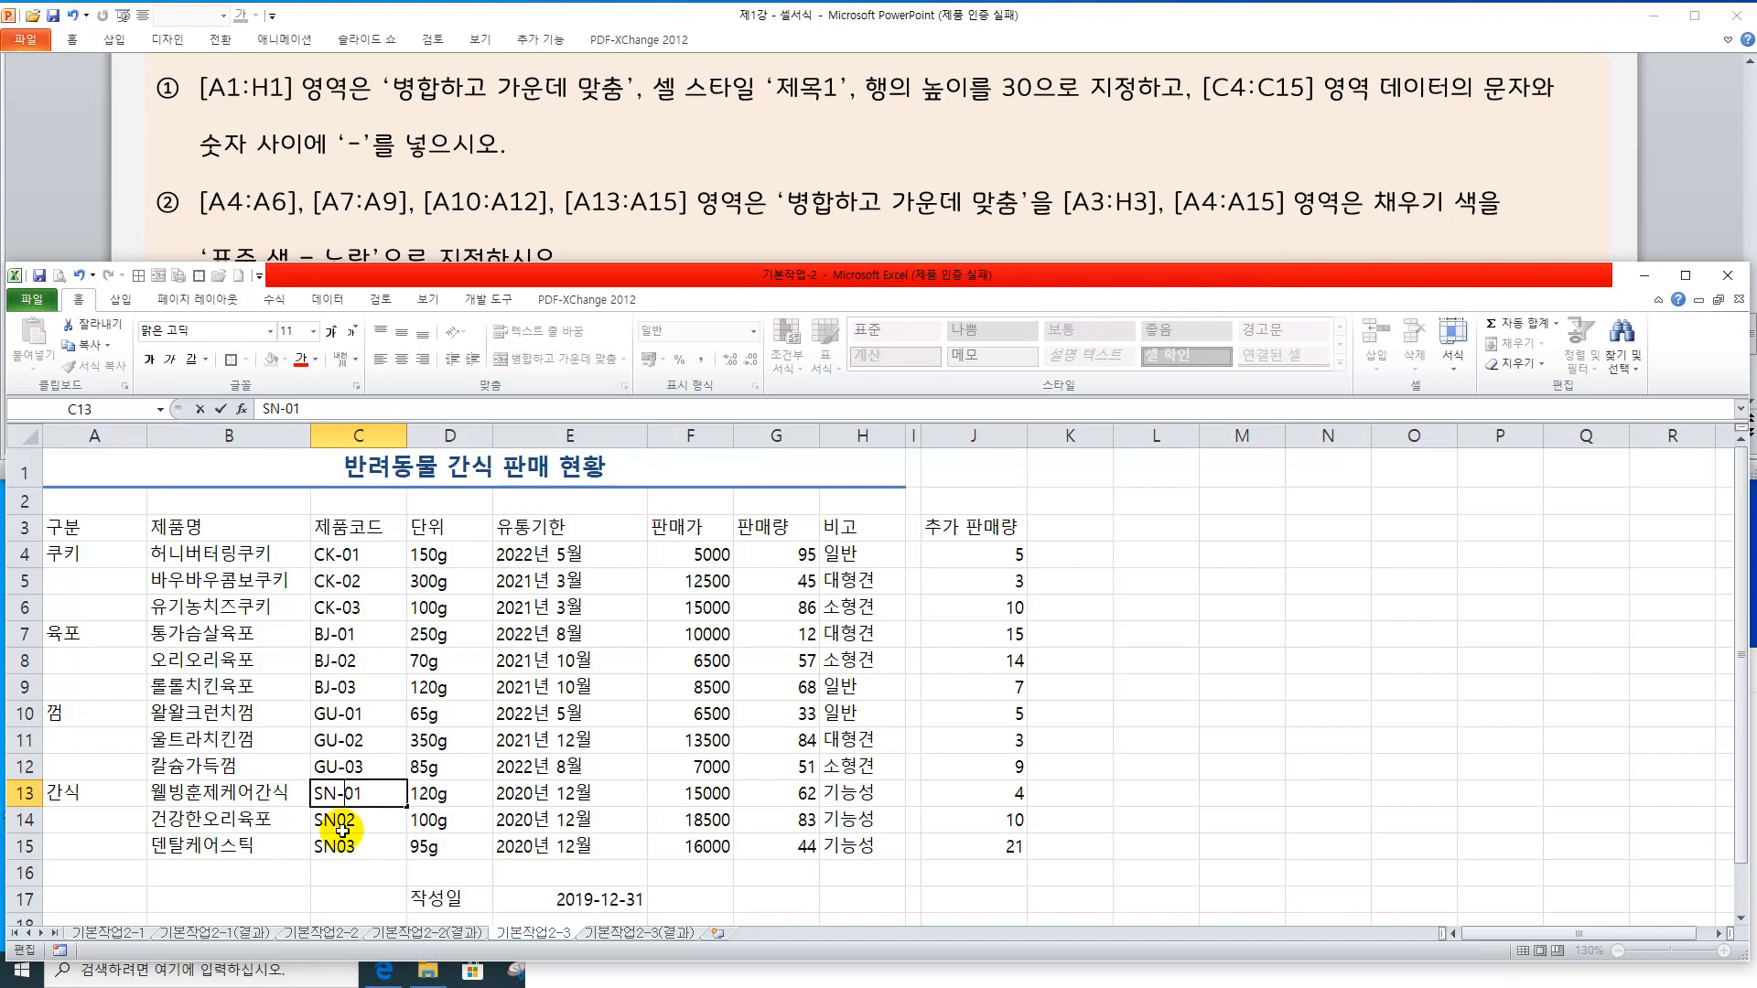
click(340, 821)
double_click(341, 821)
text(-)
click(337, 850)
text(-)
click(494, 818)
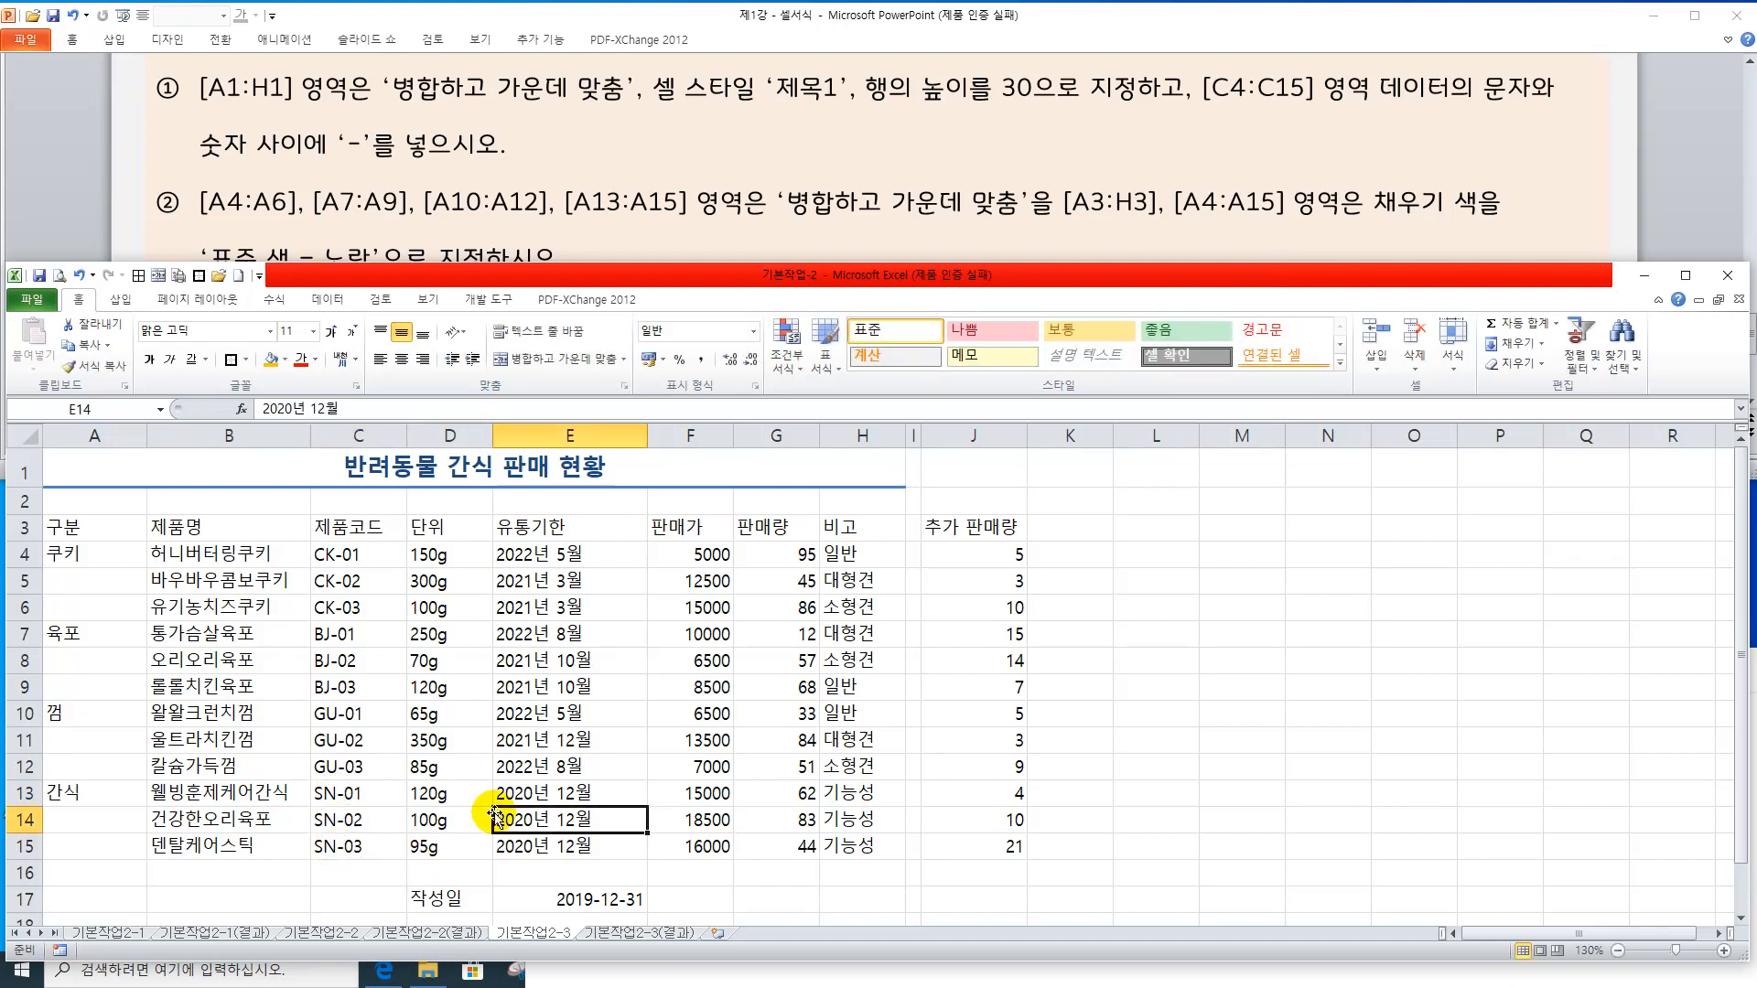
Following instruction ② in PowerPoint, merge and center A4:A6, A7:A9, A10:A12 and A13:A15 as separate blocks in Excel
click(961, 151)
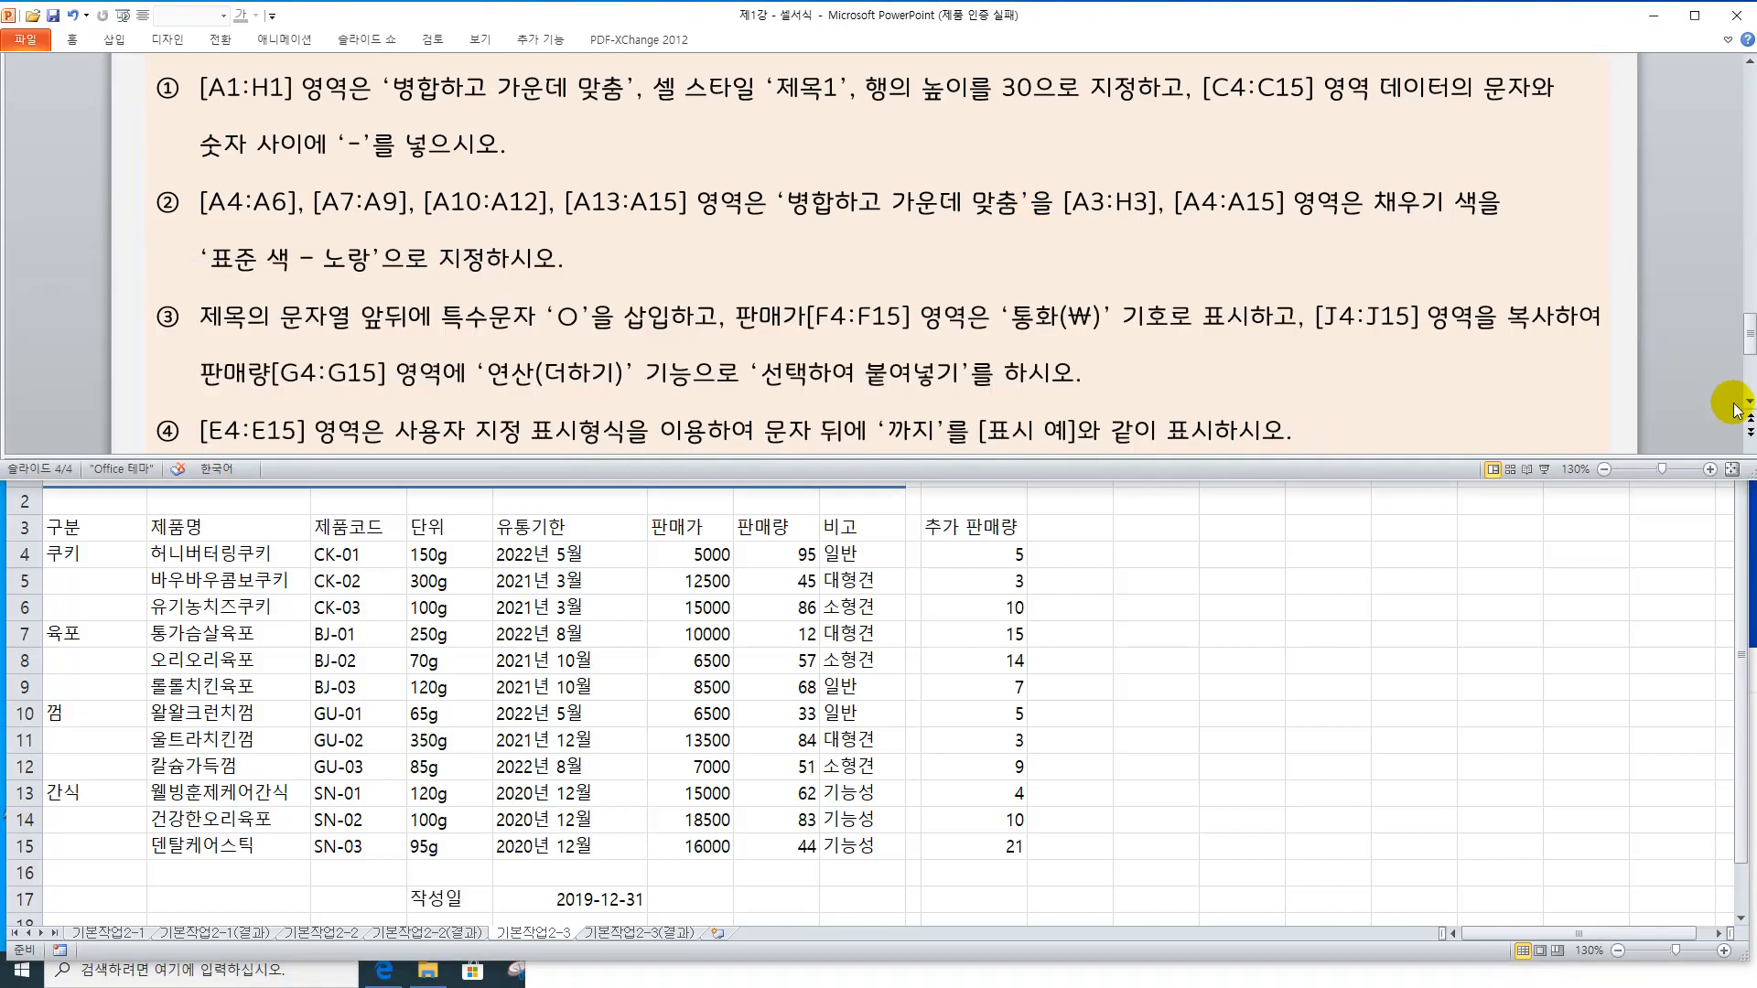
scroll(1748, 405, down, 3)
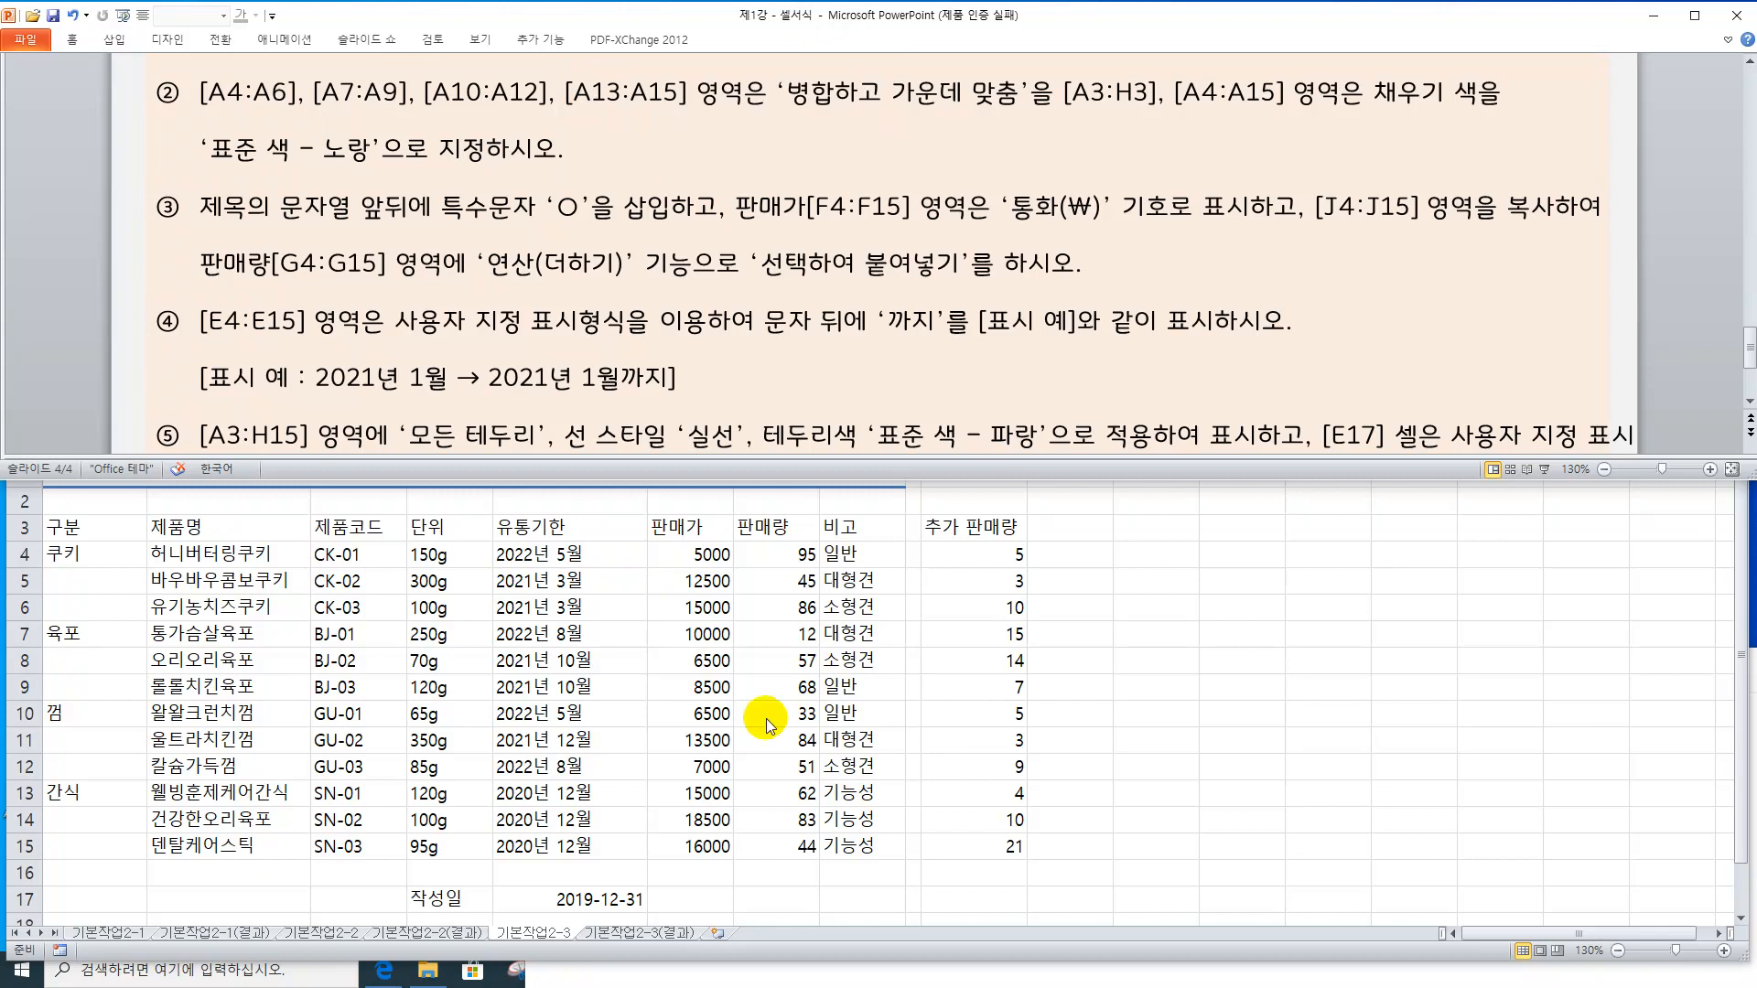
click(677, 713)
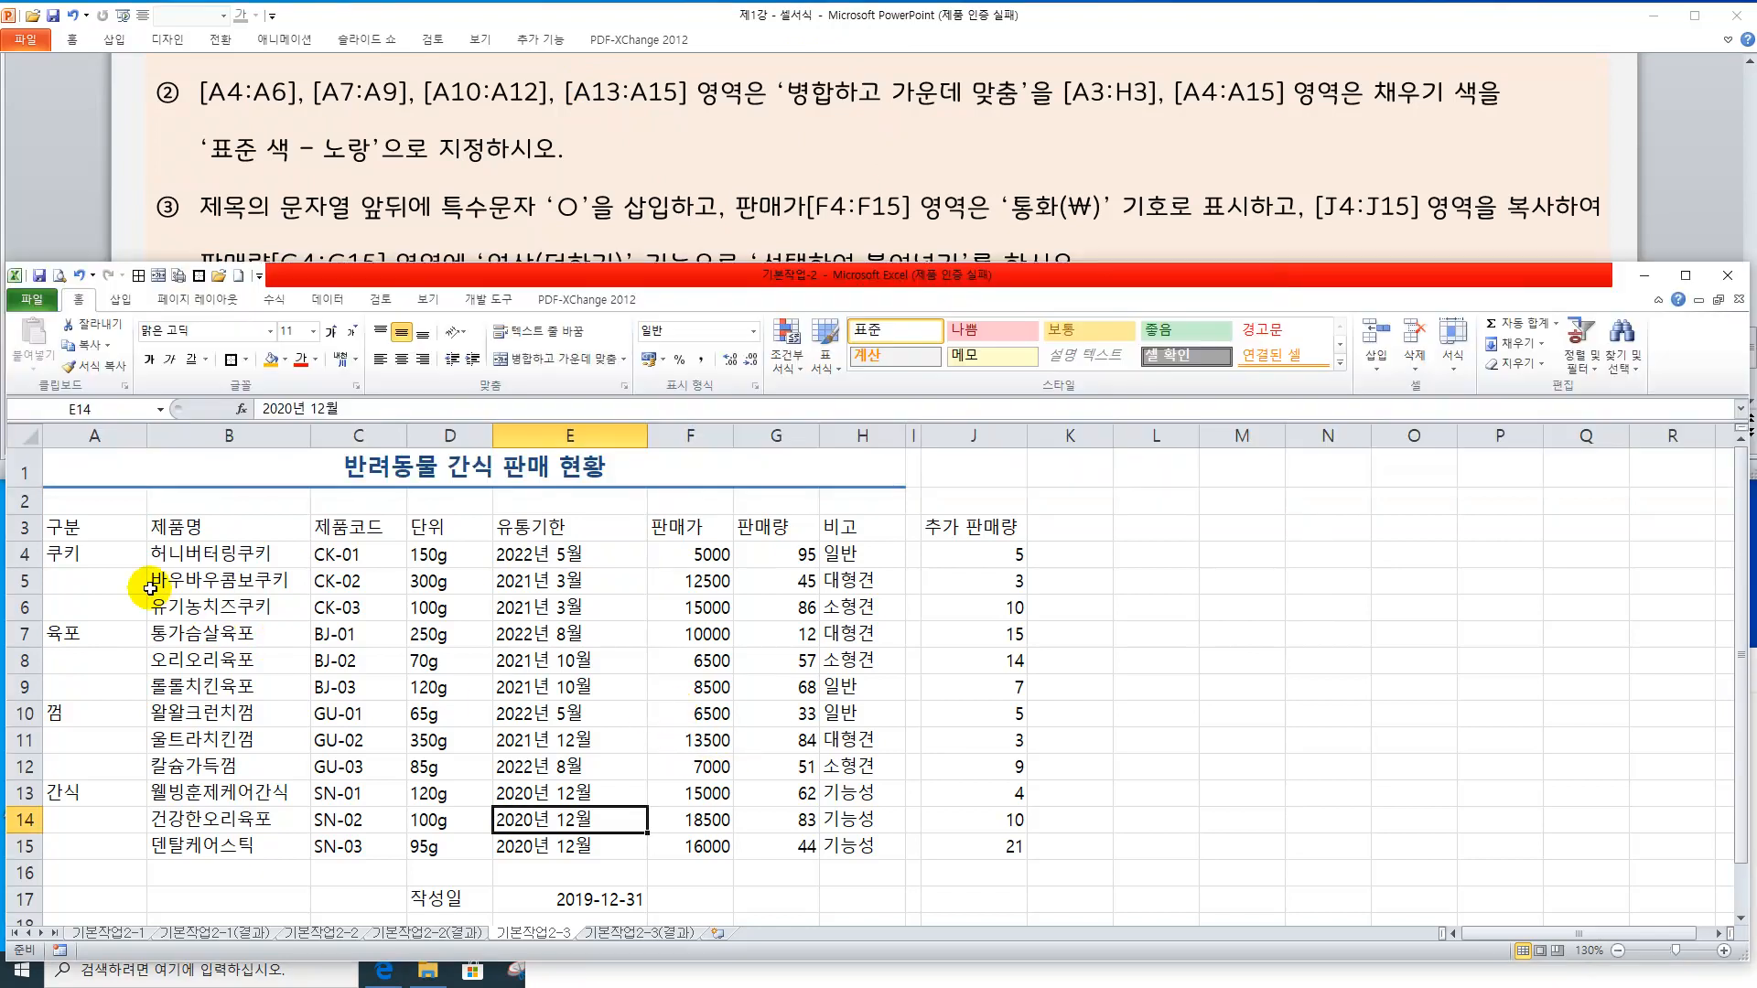
drag(112, 556, 116, 601)
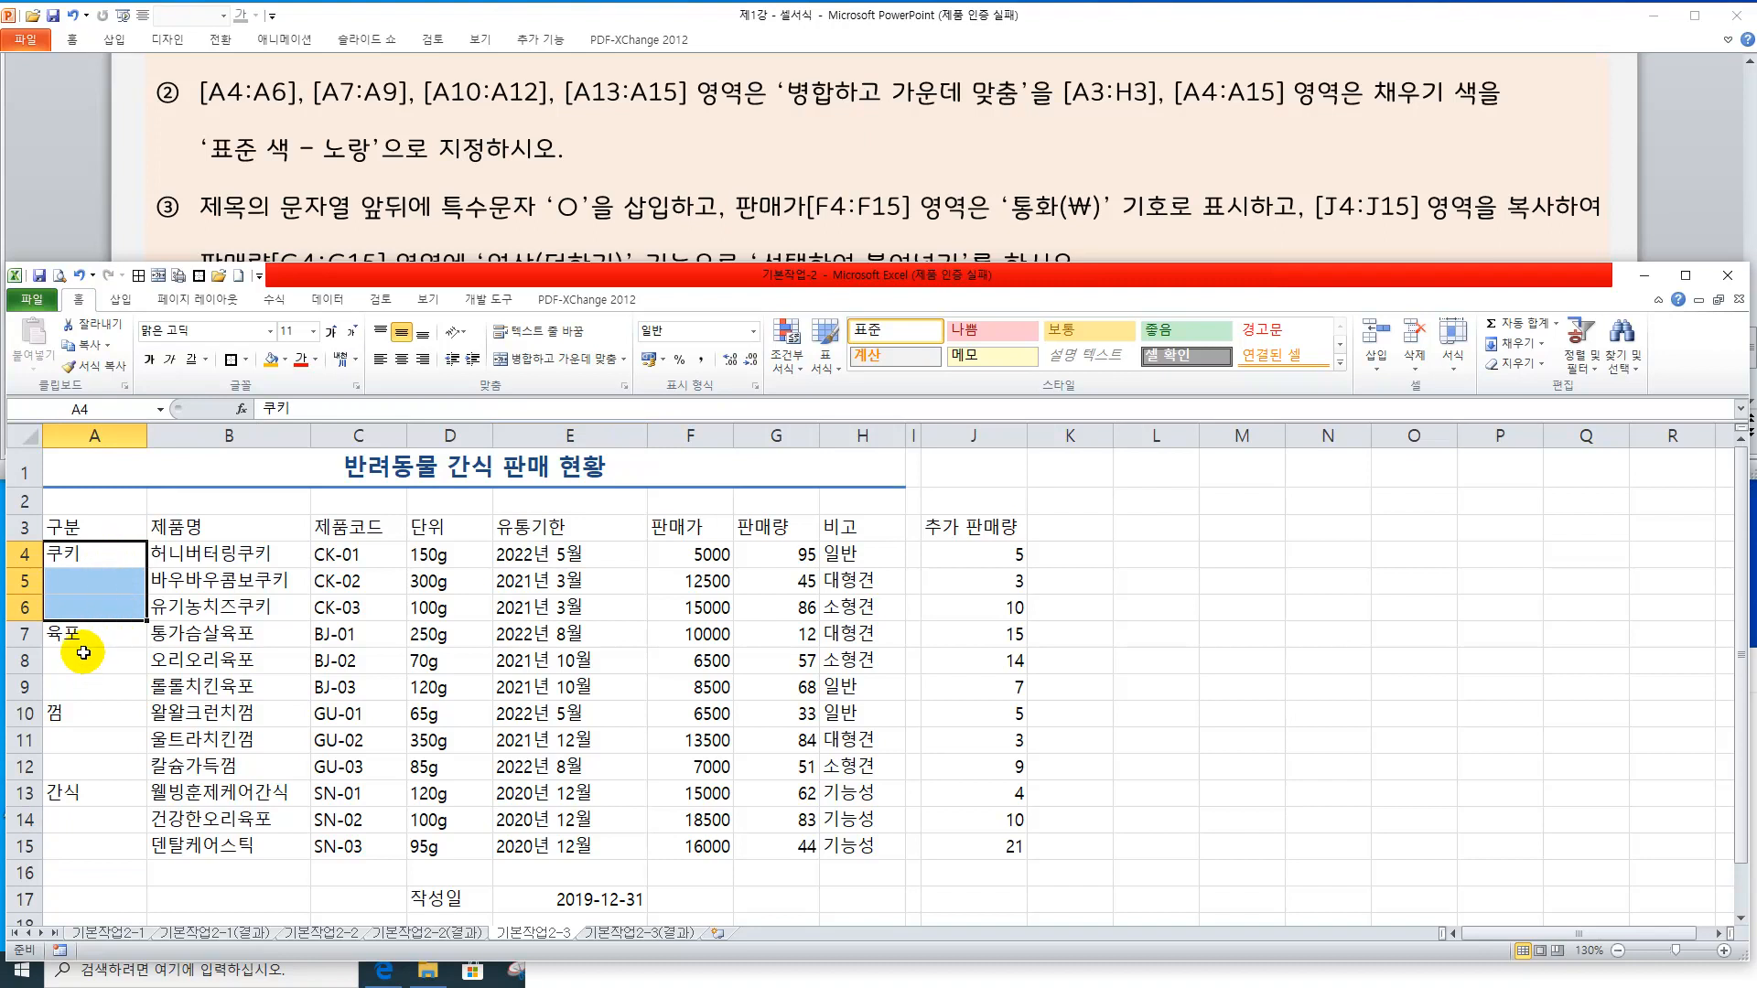
ctrl+drag(88, 634, 103, 762)
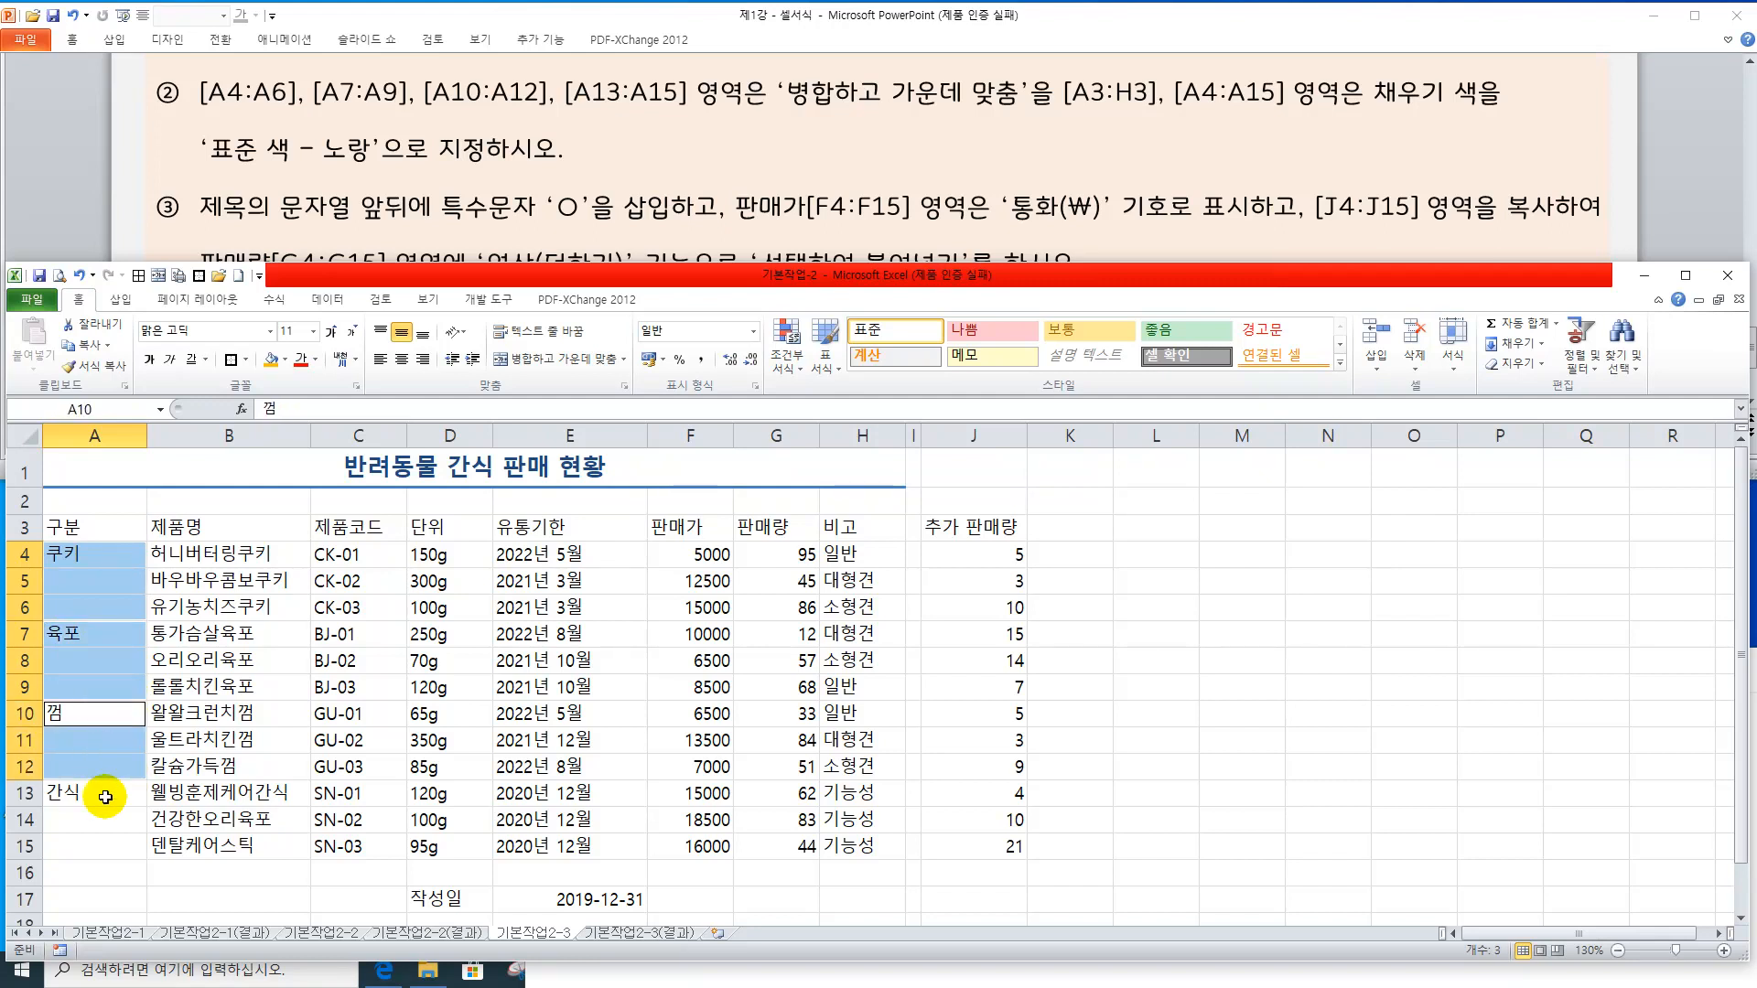
ctrl+drag(107, 795, 108, 849)
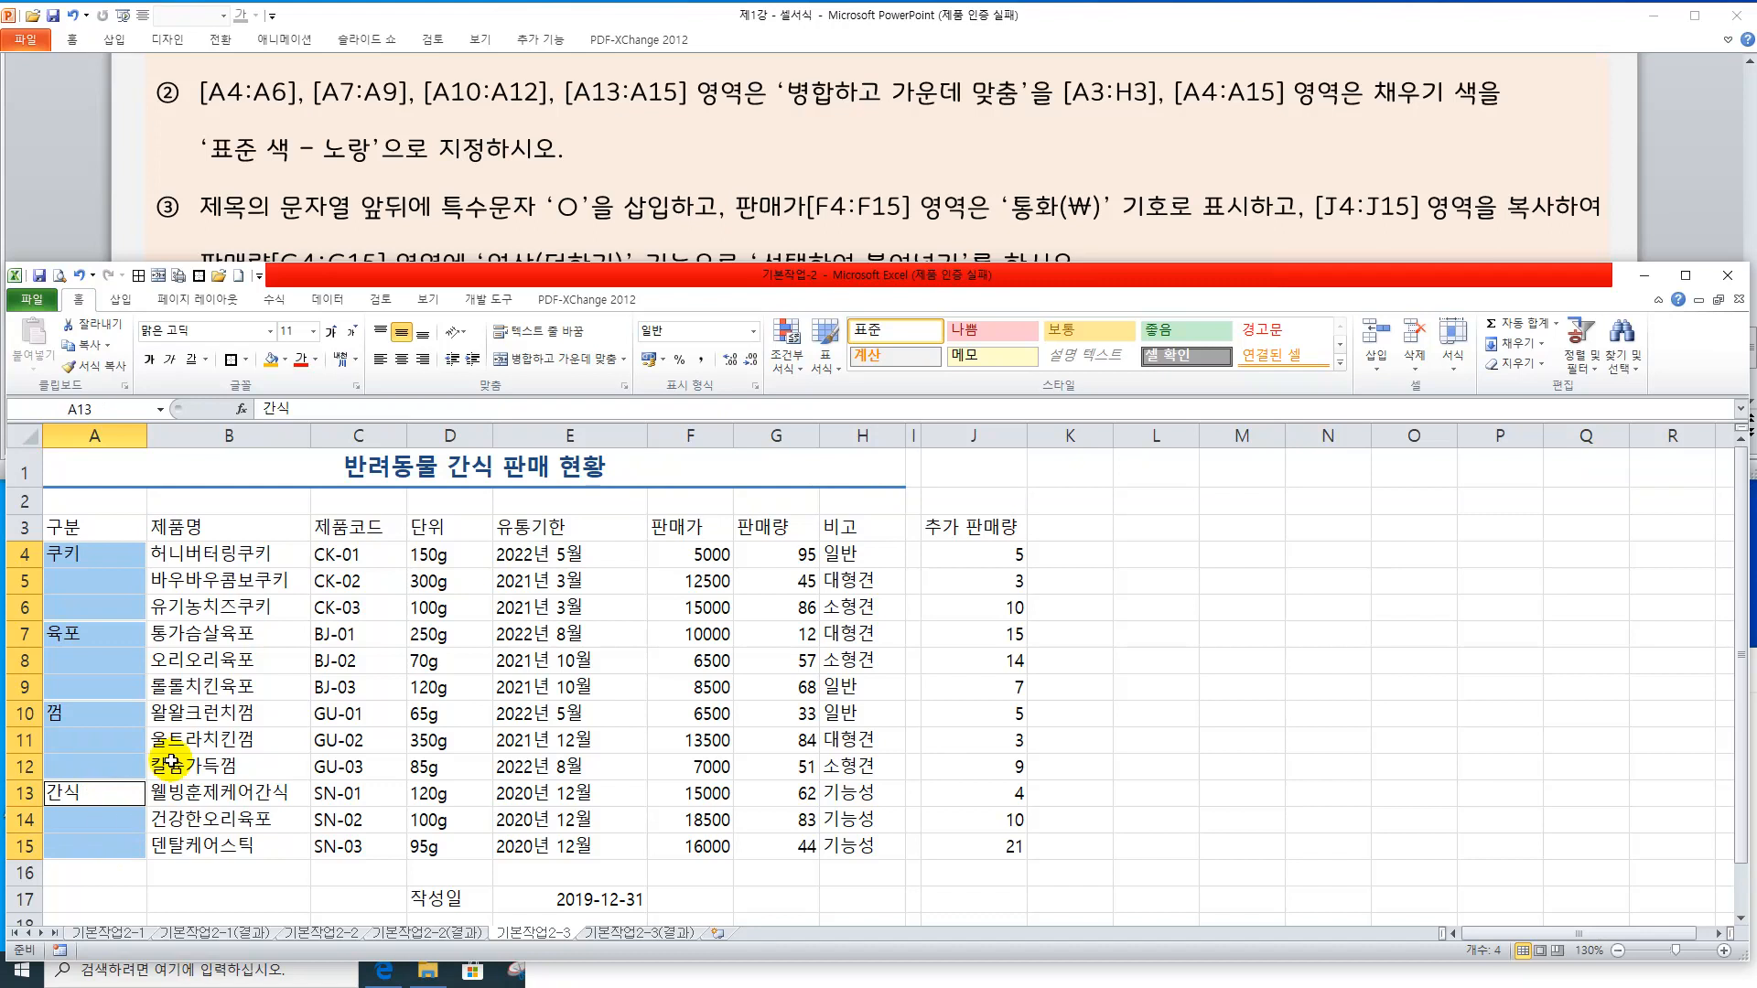
click(549, 361)
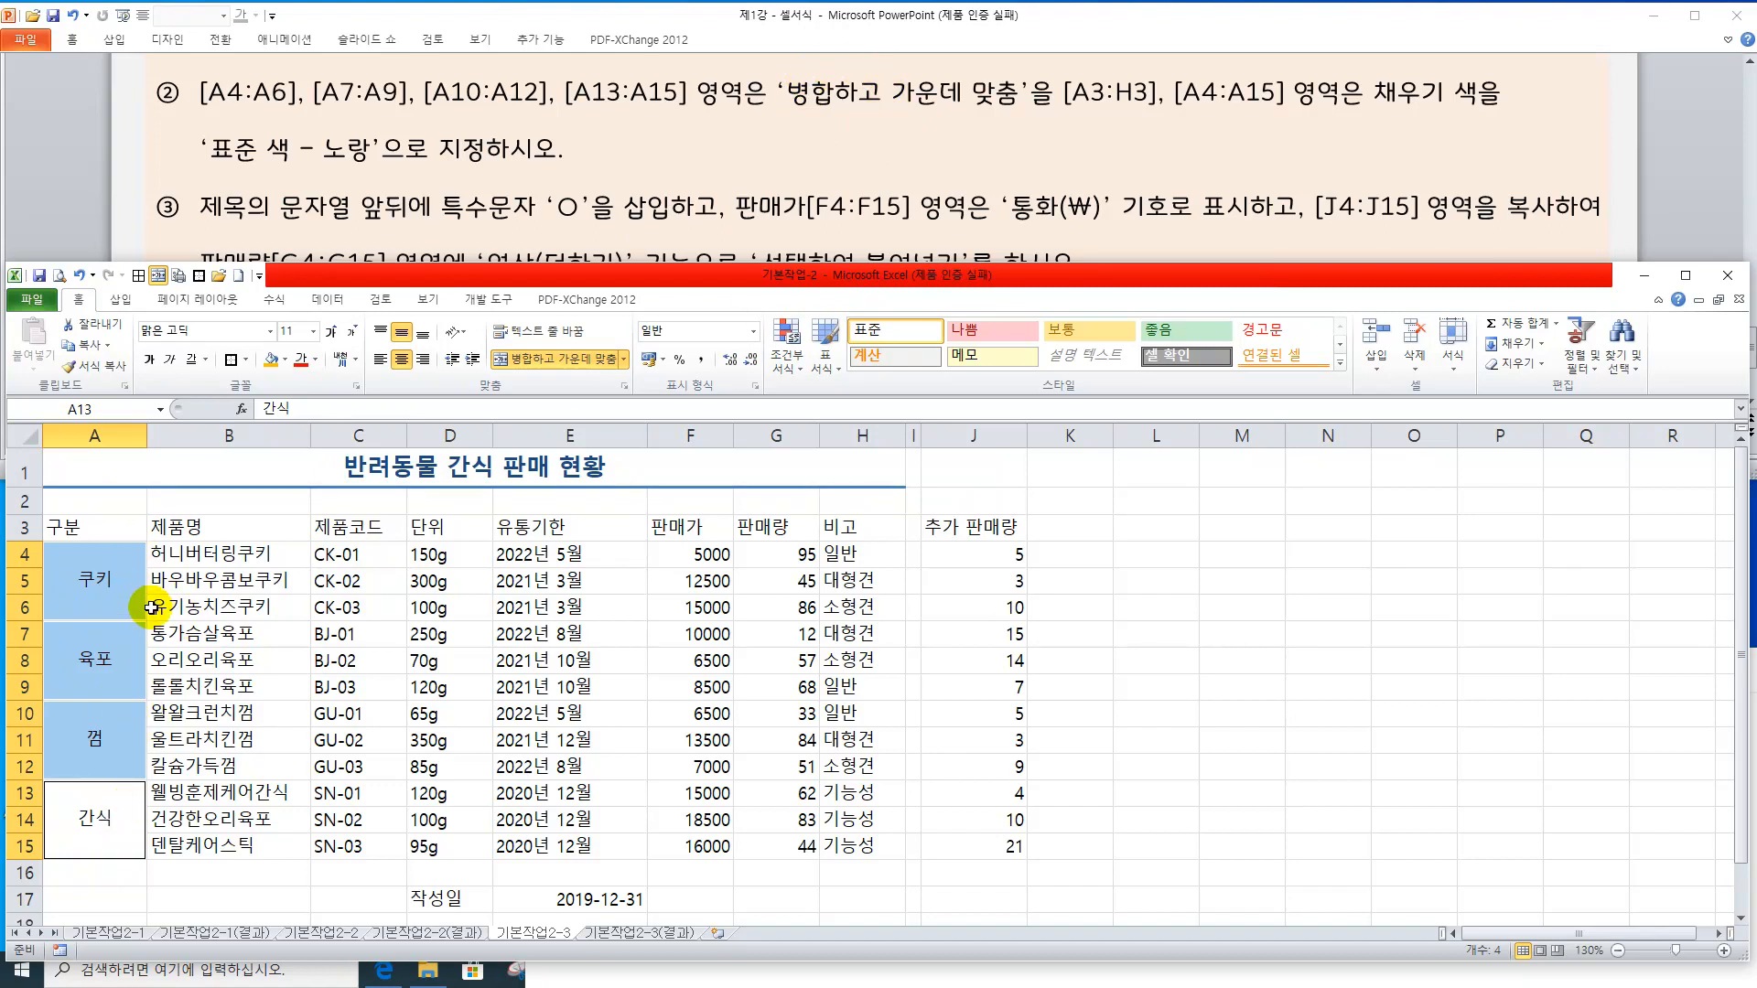
Fill the ranges A3:H3 and A4:A15 with the standard color 노랑 (yellow)
drag(83, 522, 831, 538)
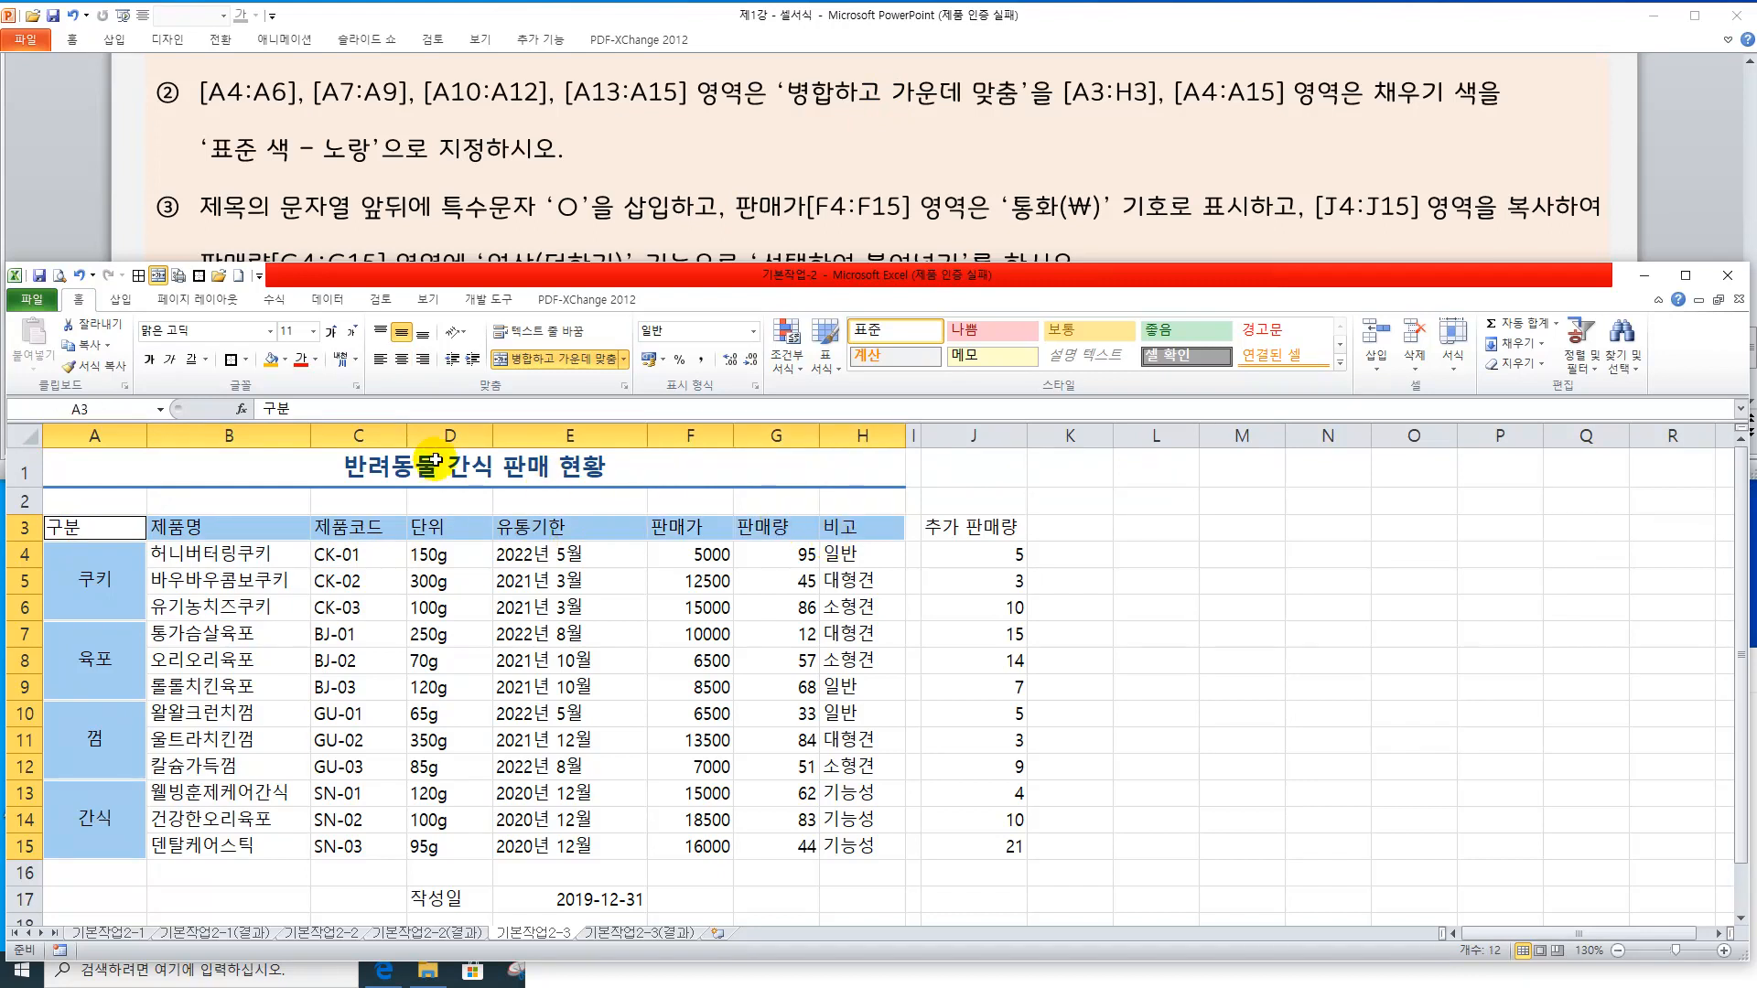
click(286, 361)
click(285, 362)
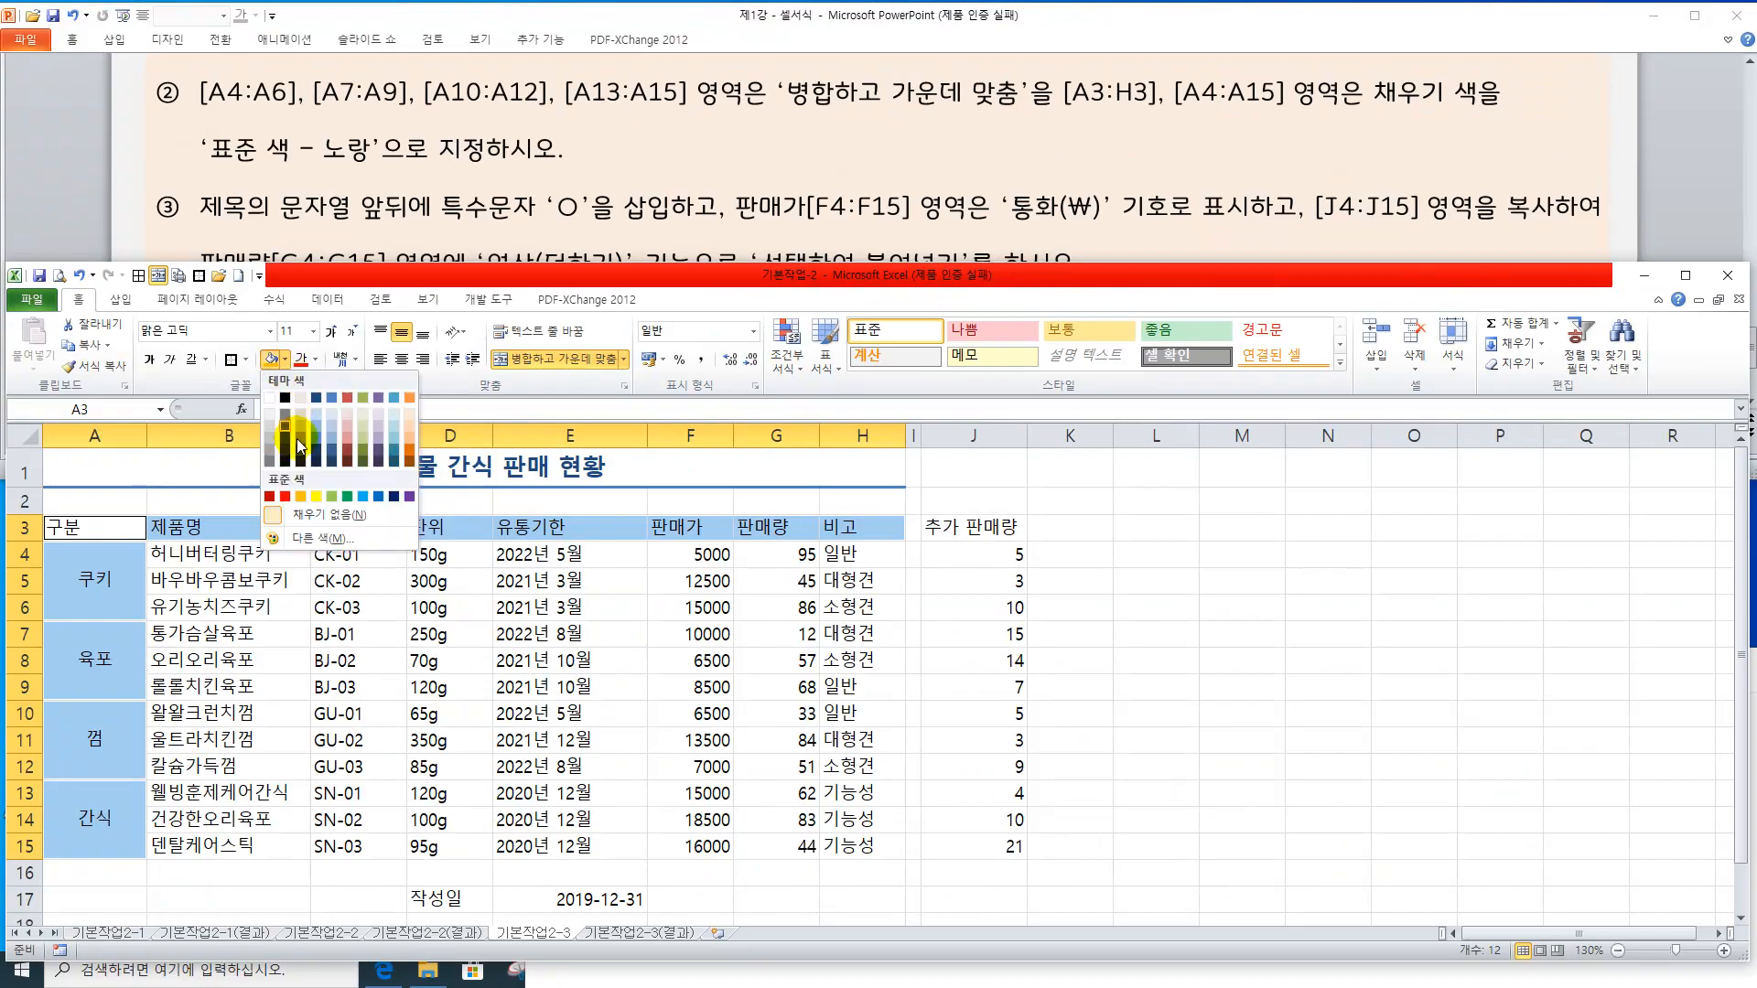
click(316, 496)
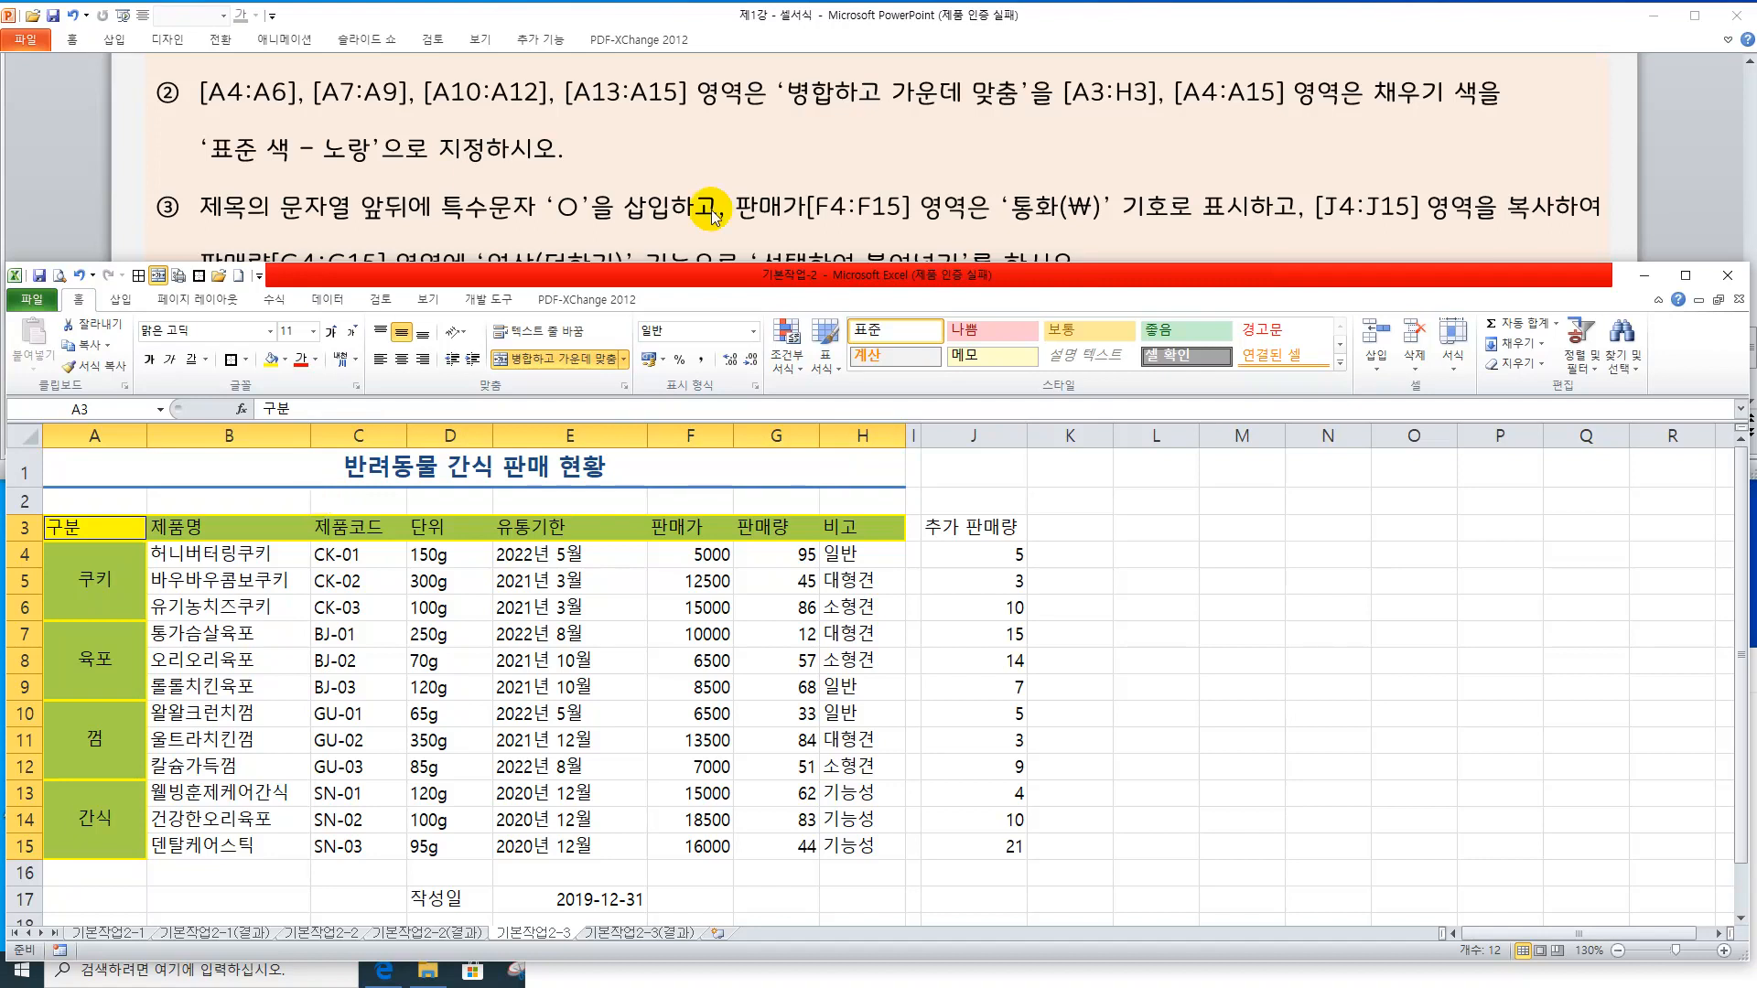
Check instruction ③ in PowerPoint, then replace the Notepad text with two lines: '기호 : 자음 + 한자키' and 'ㅁ+한자키'
click(472, 234)
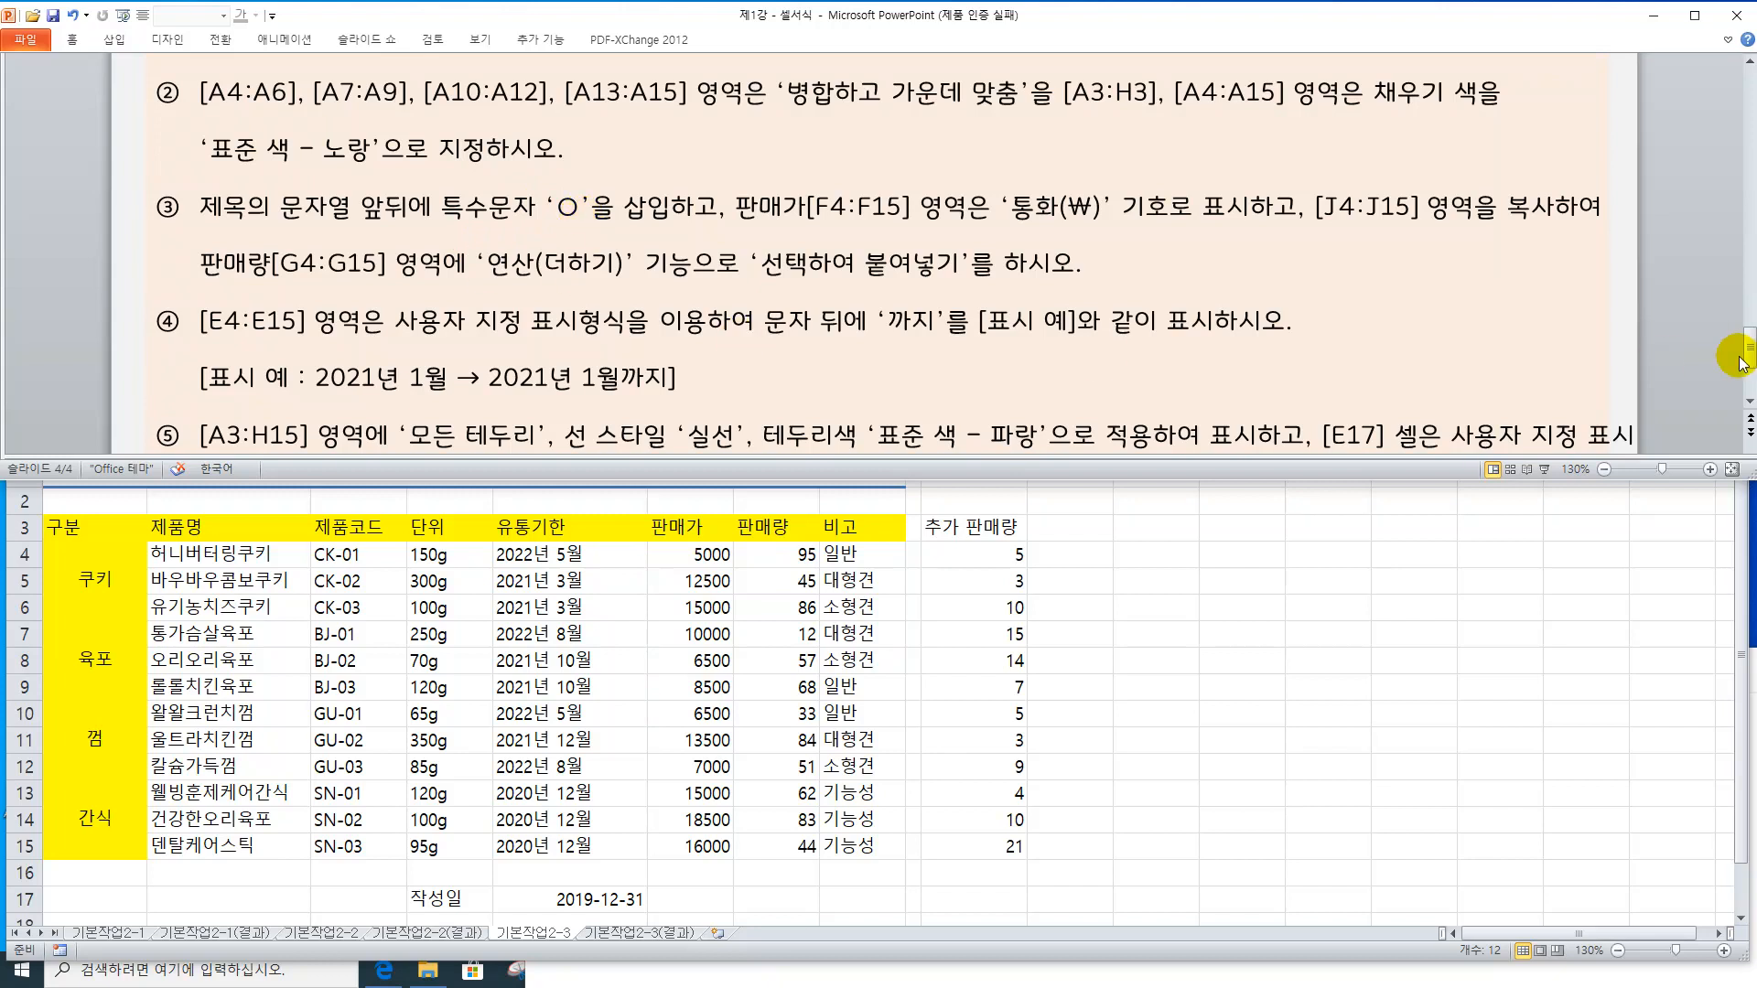
click(1750, 401)
click(1750, 401)
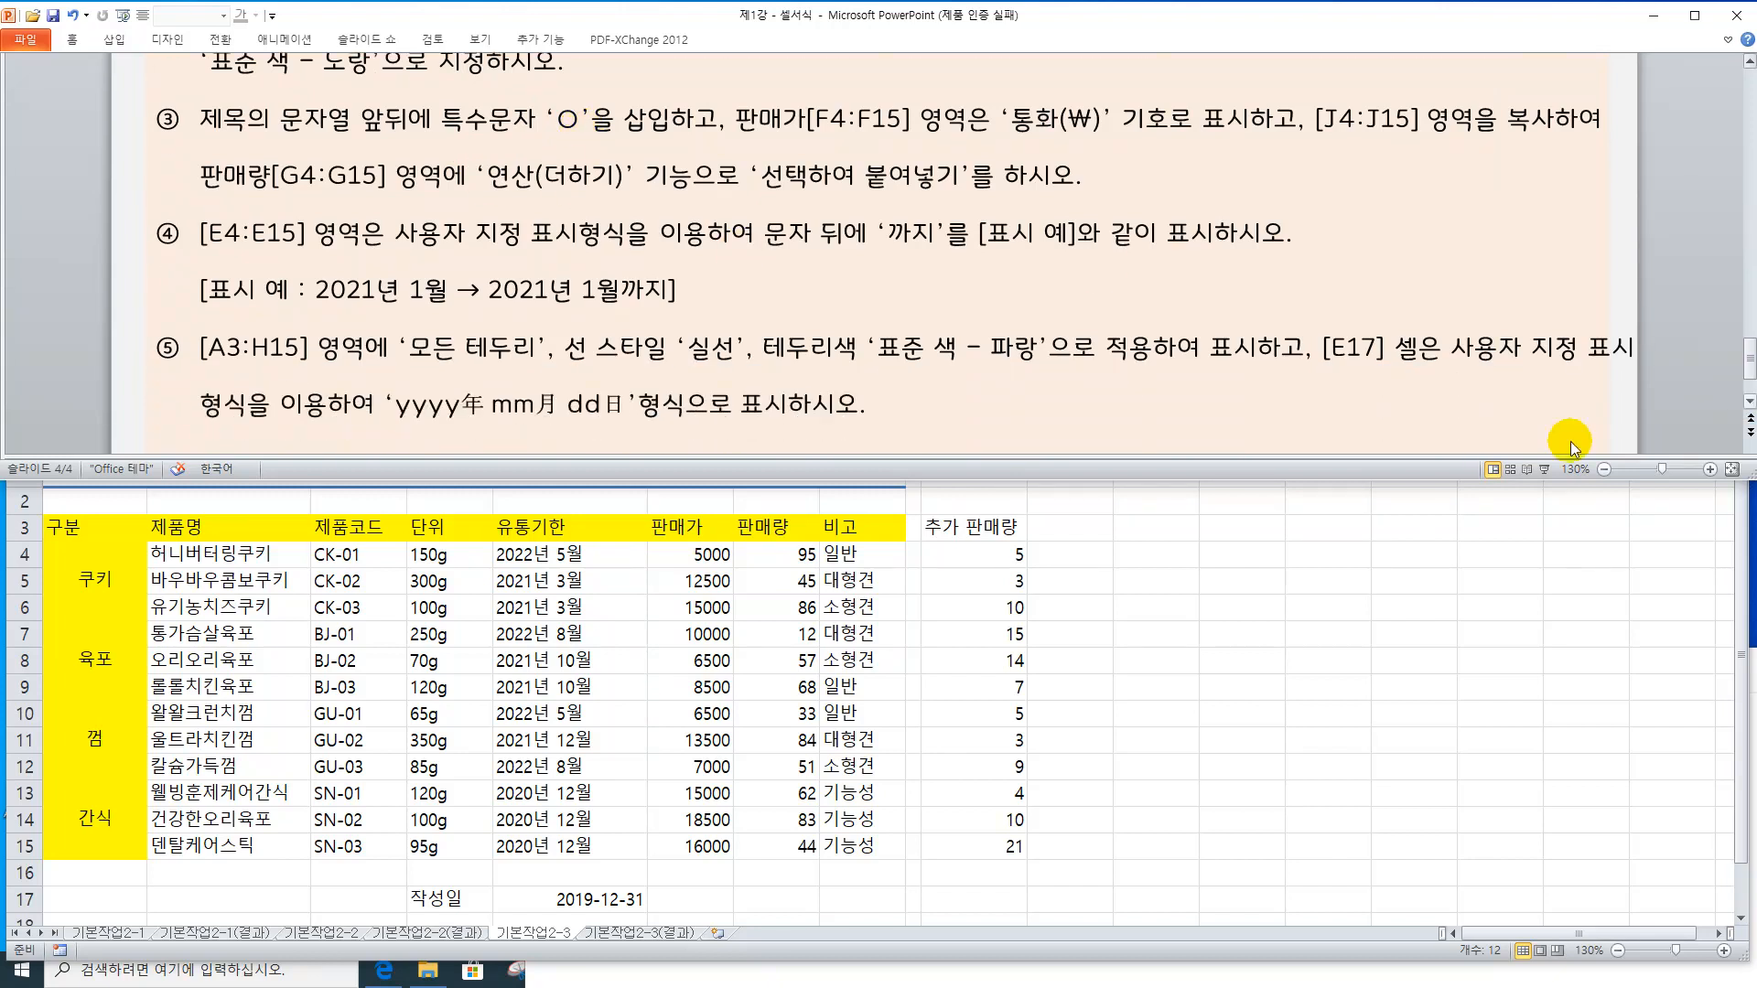
click(667, 640)
click(668, 978)
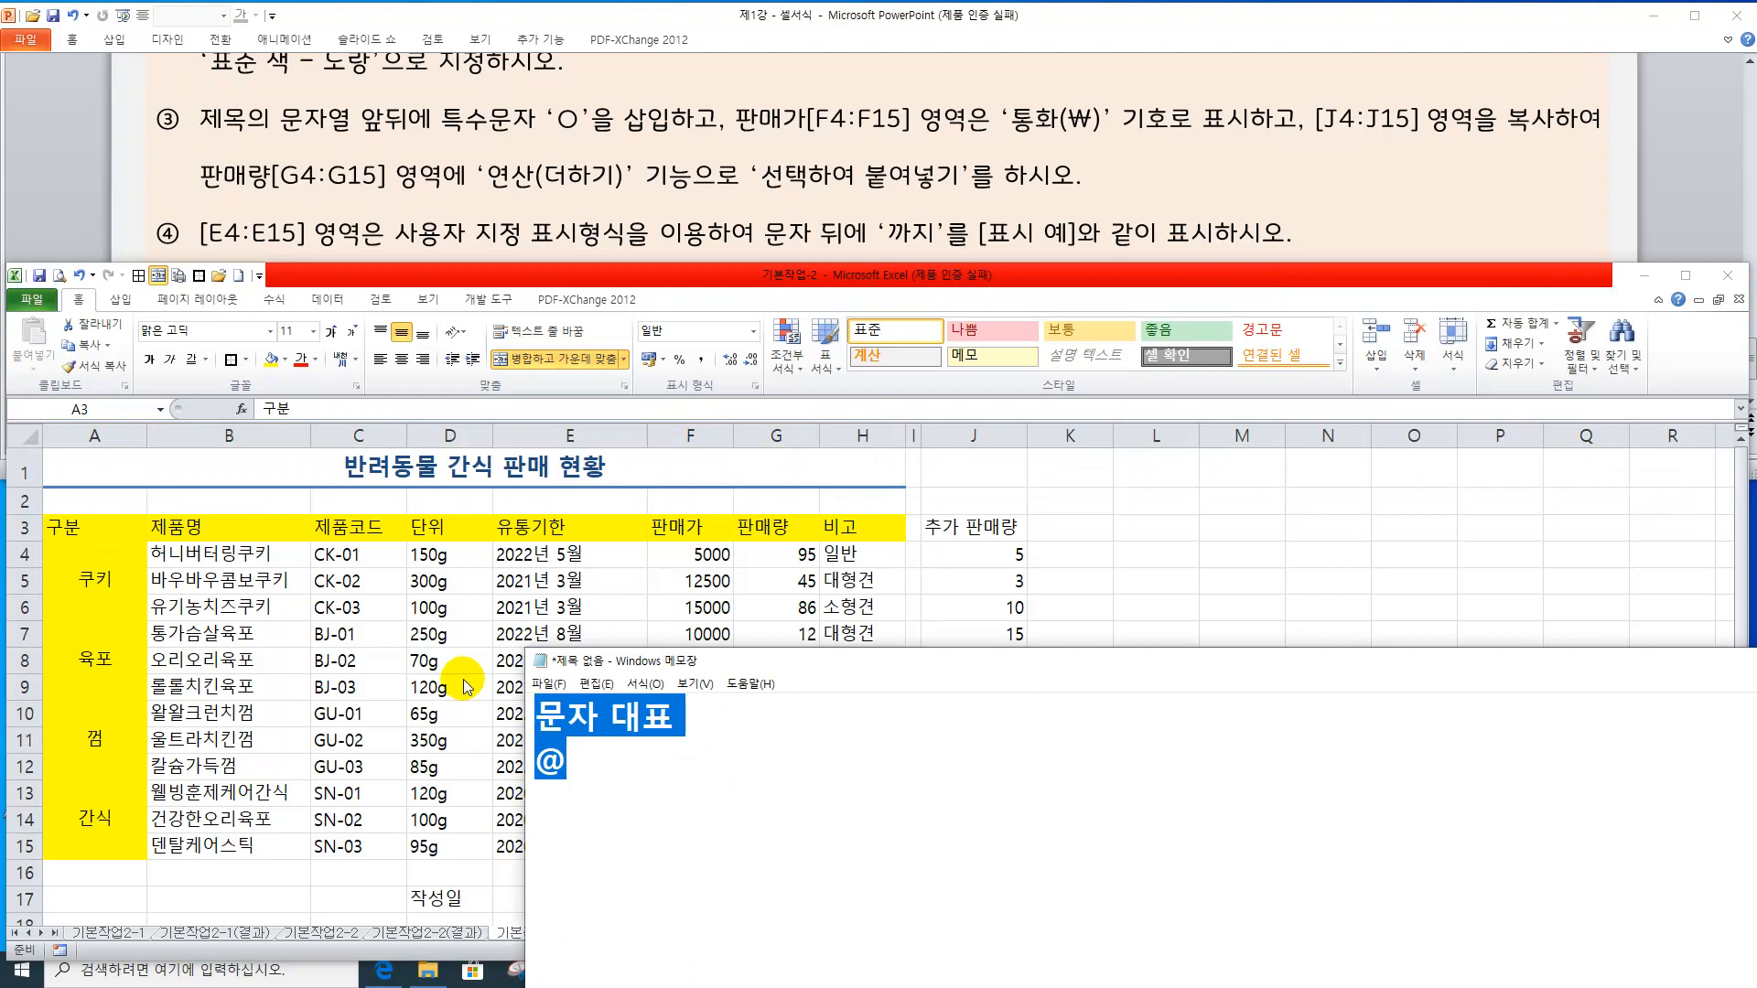
text(자)
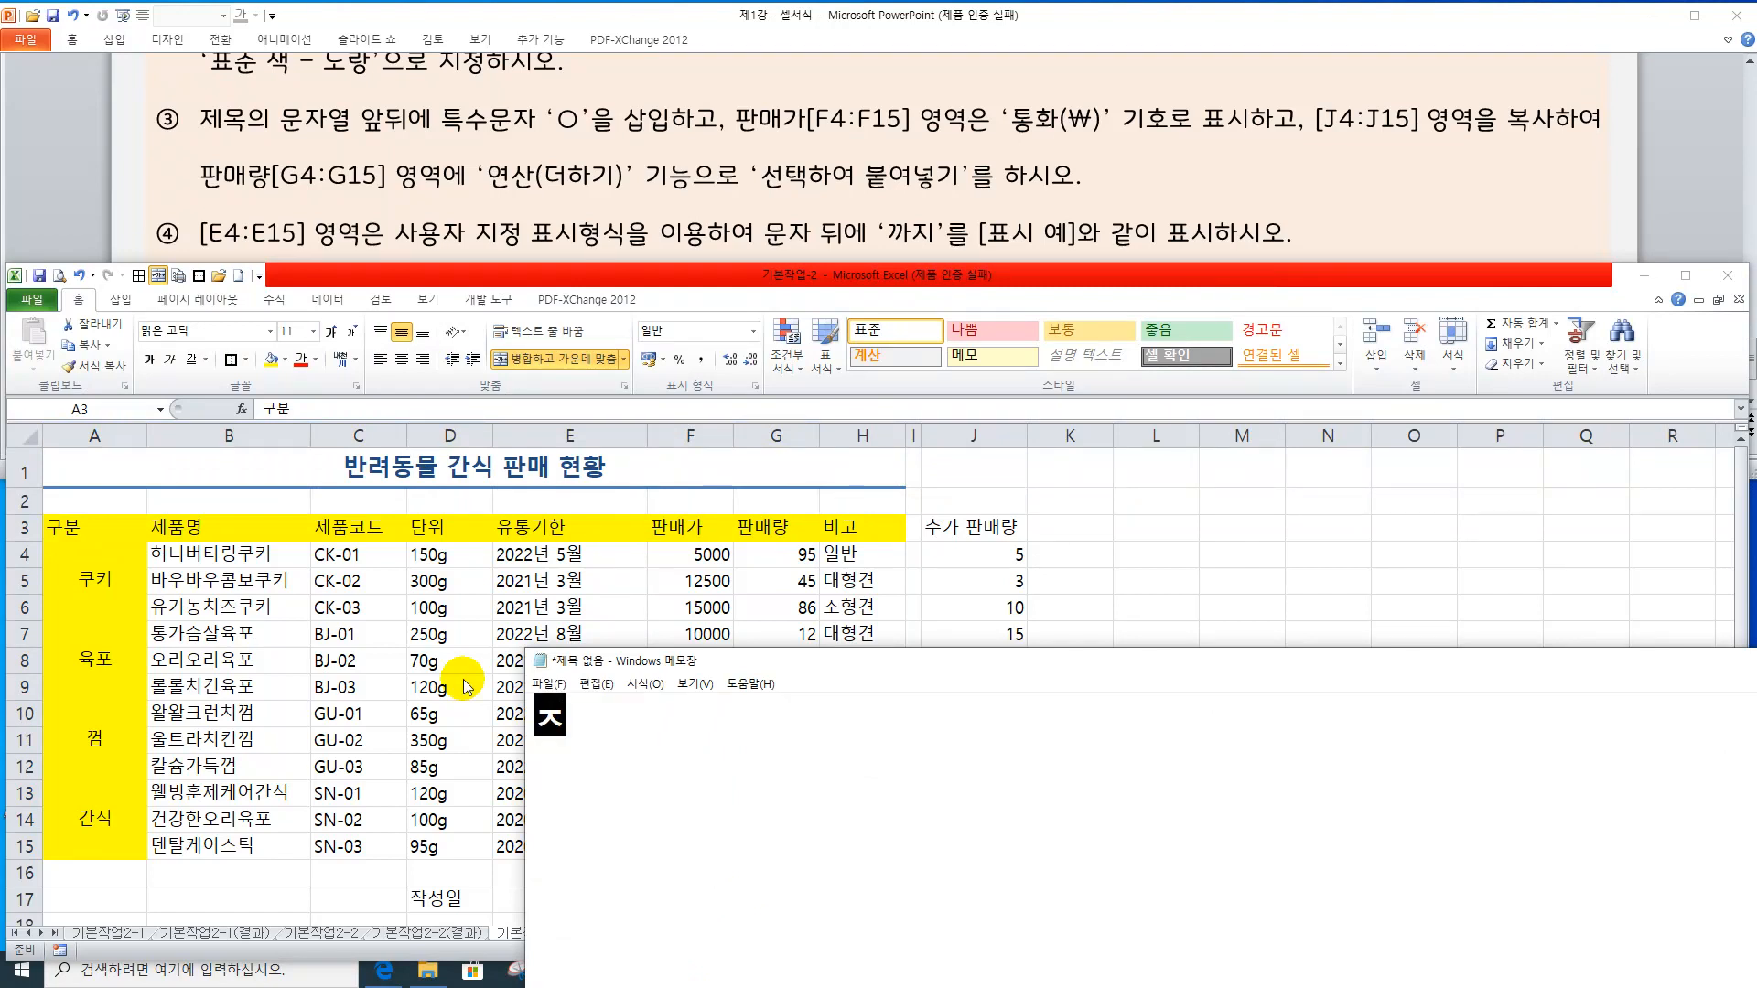
text(호 : 자음 )
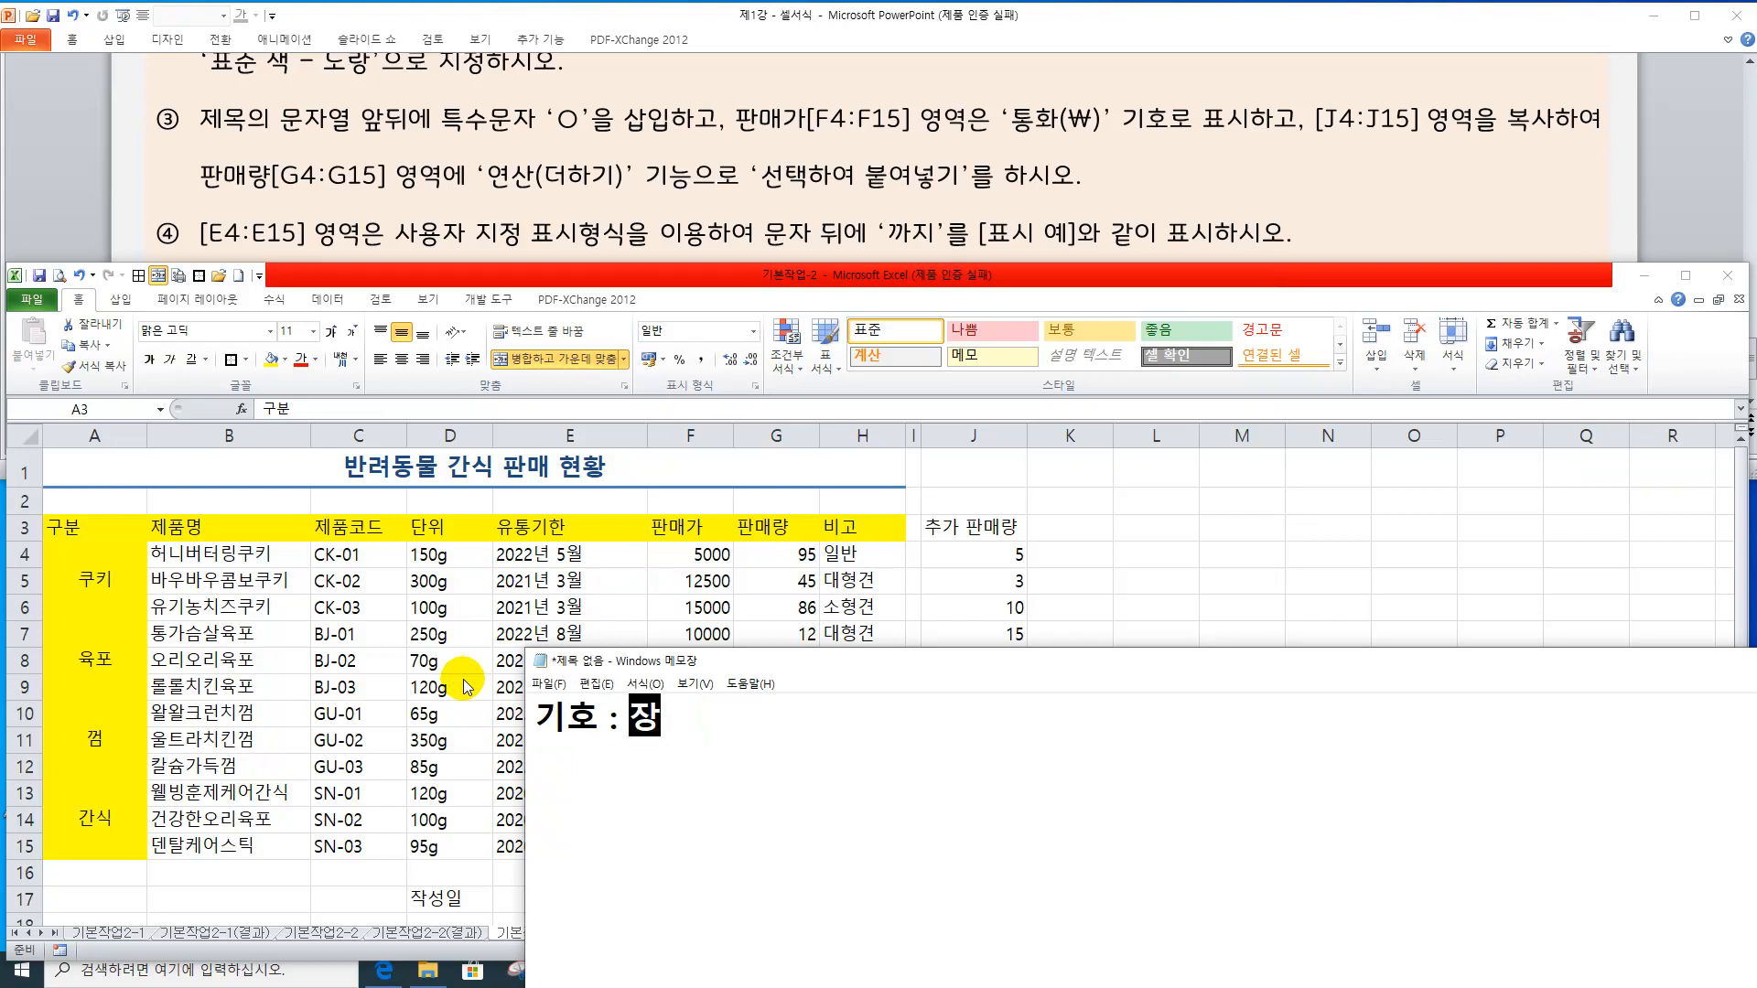
text(+ 한자키 )
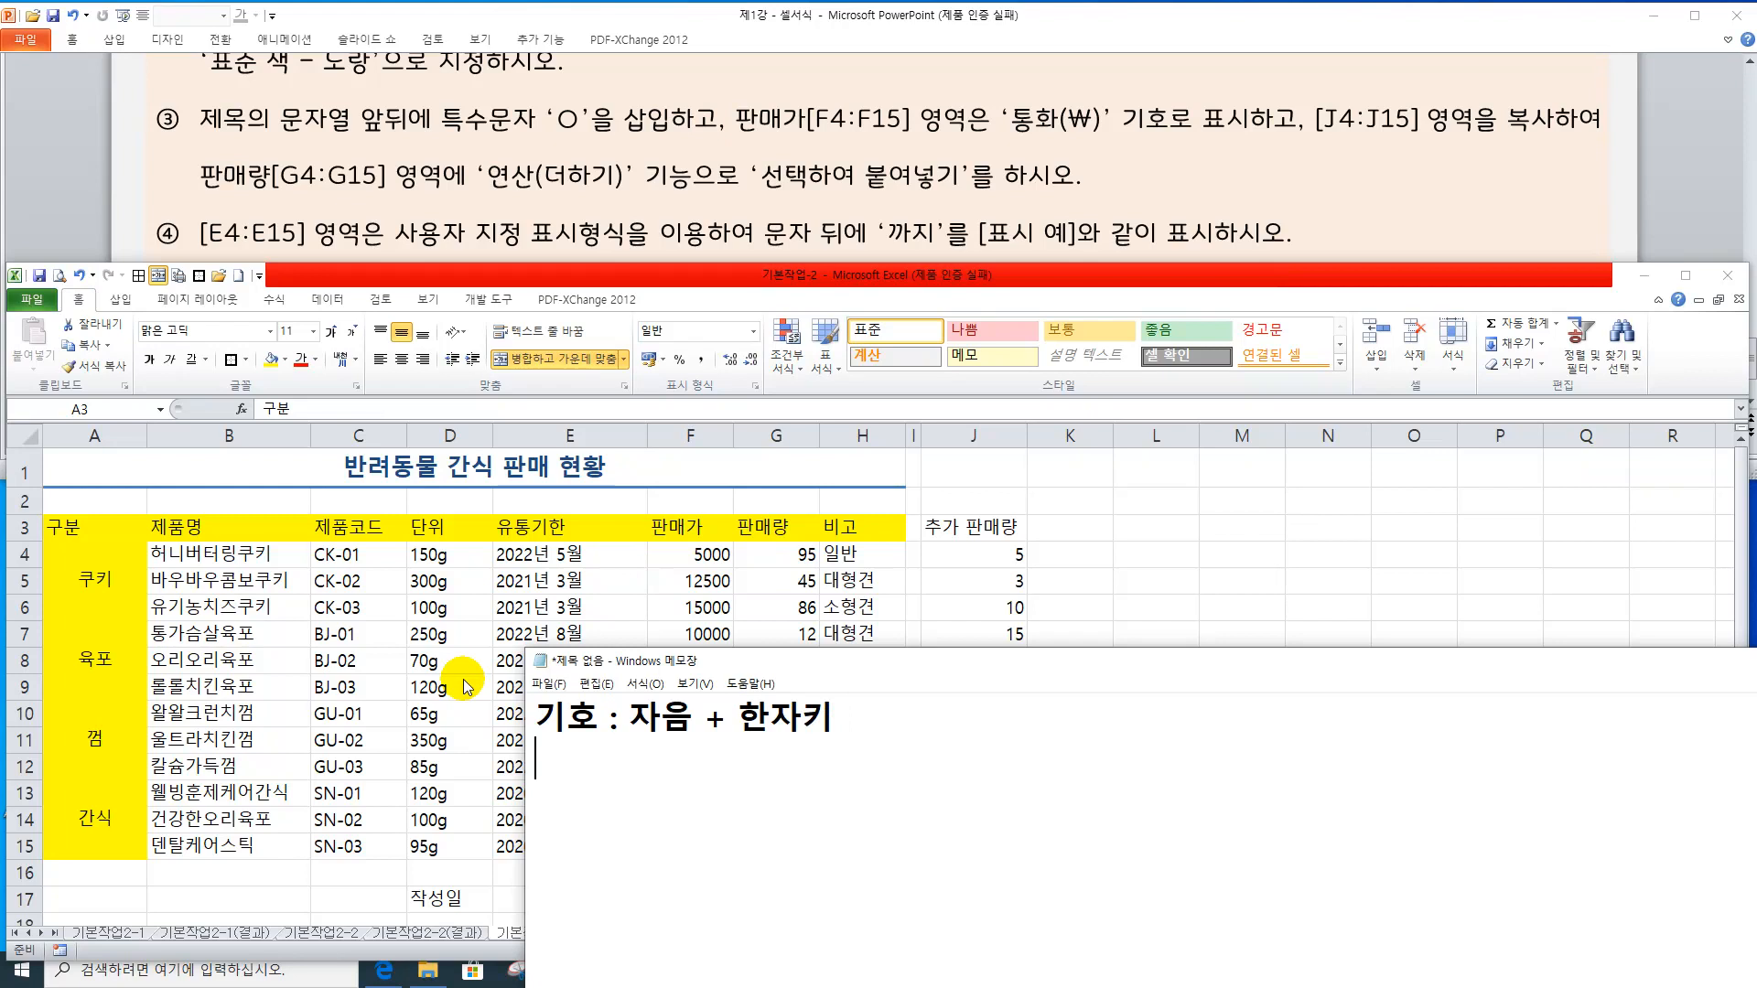
text(ㅁ +한자키)
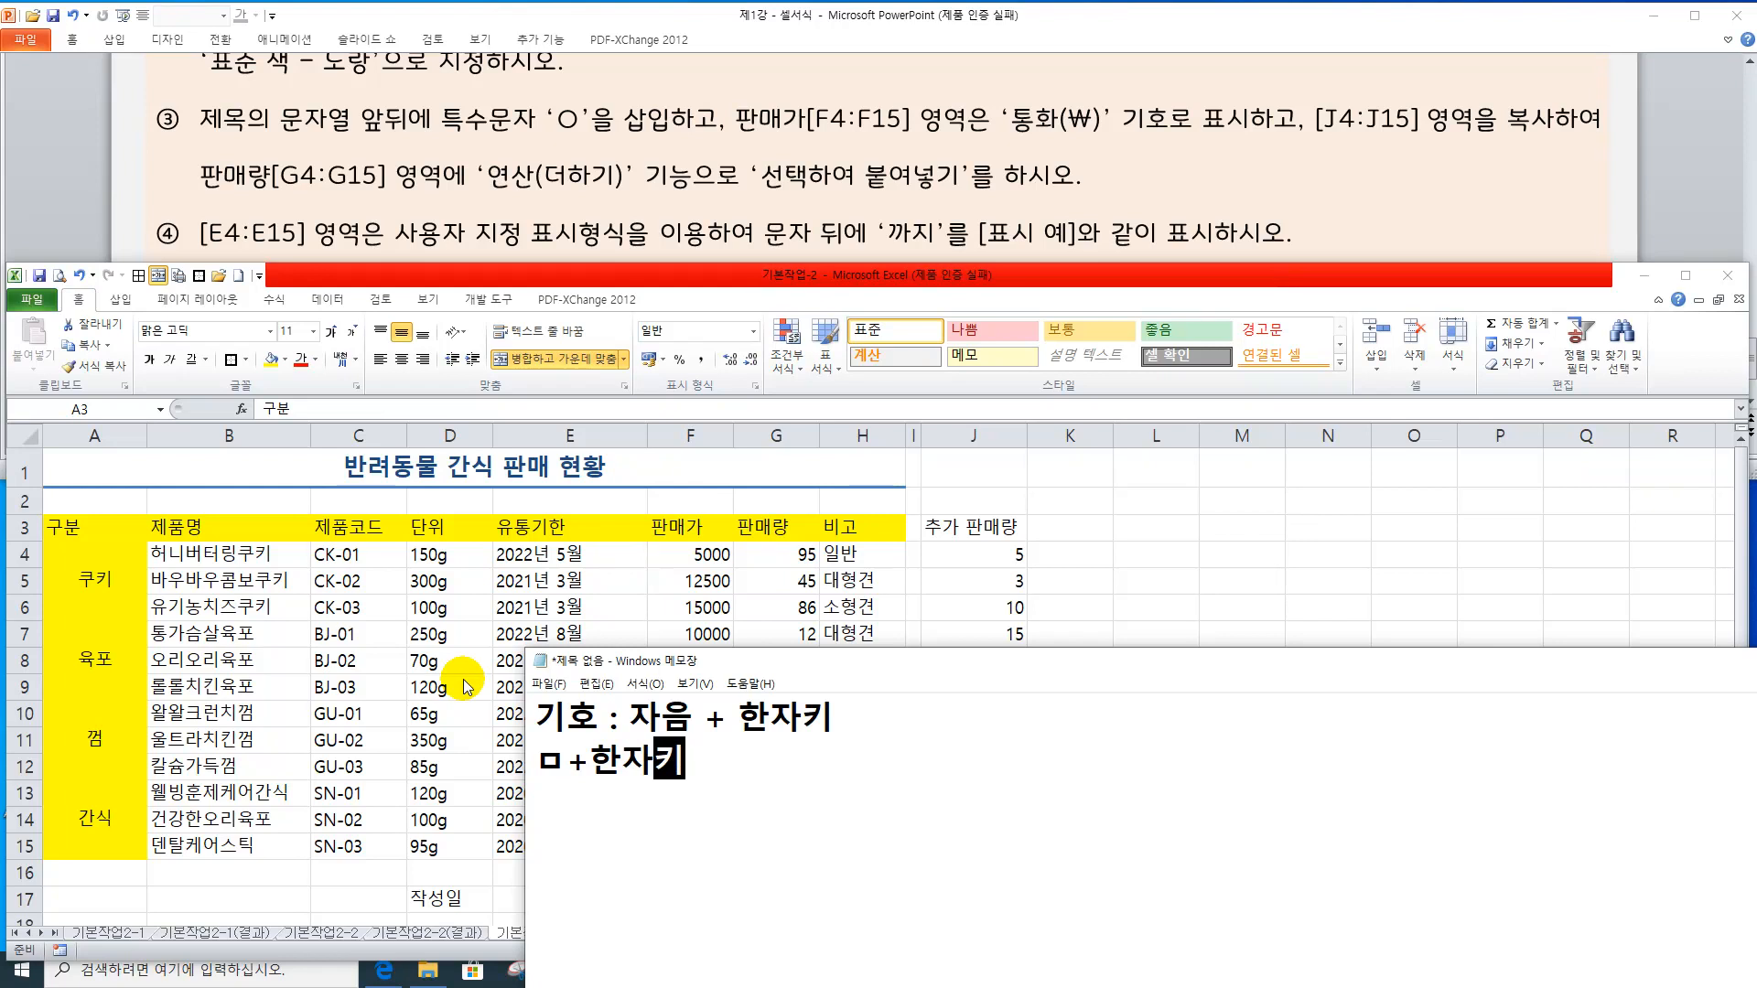
Back in Excel, insert the special character ○ in front of the title text in A1
key(alt+Tab)
double_click(334, 467)
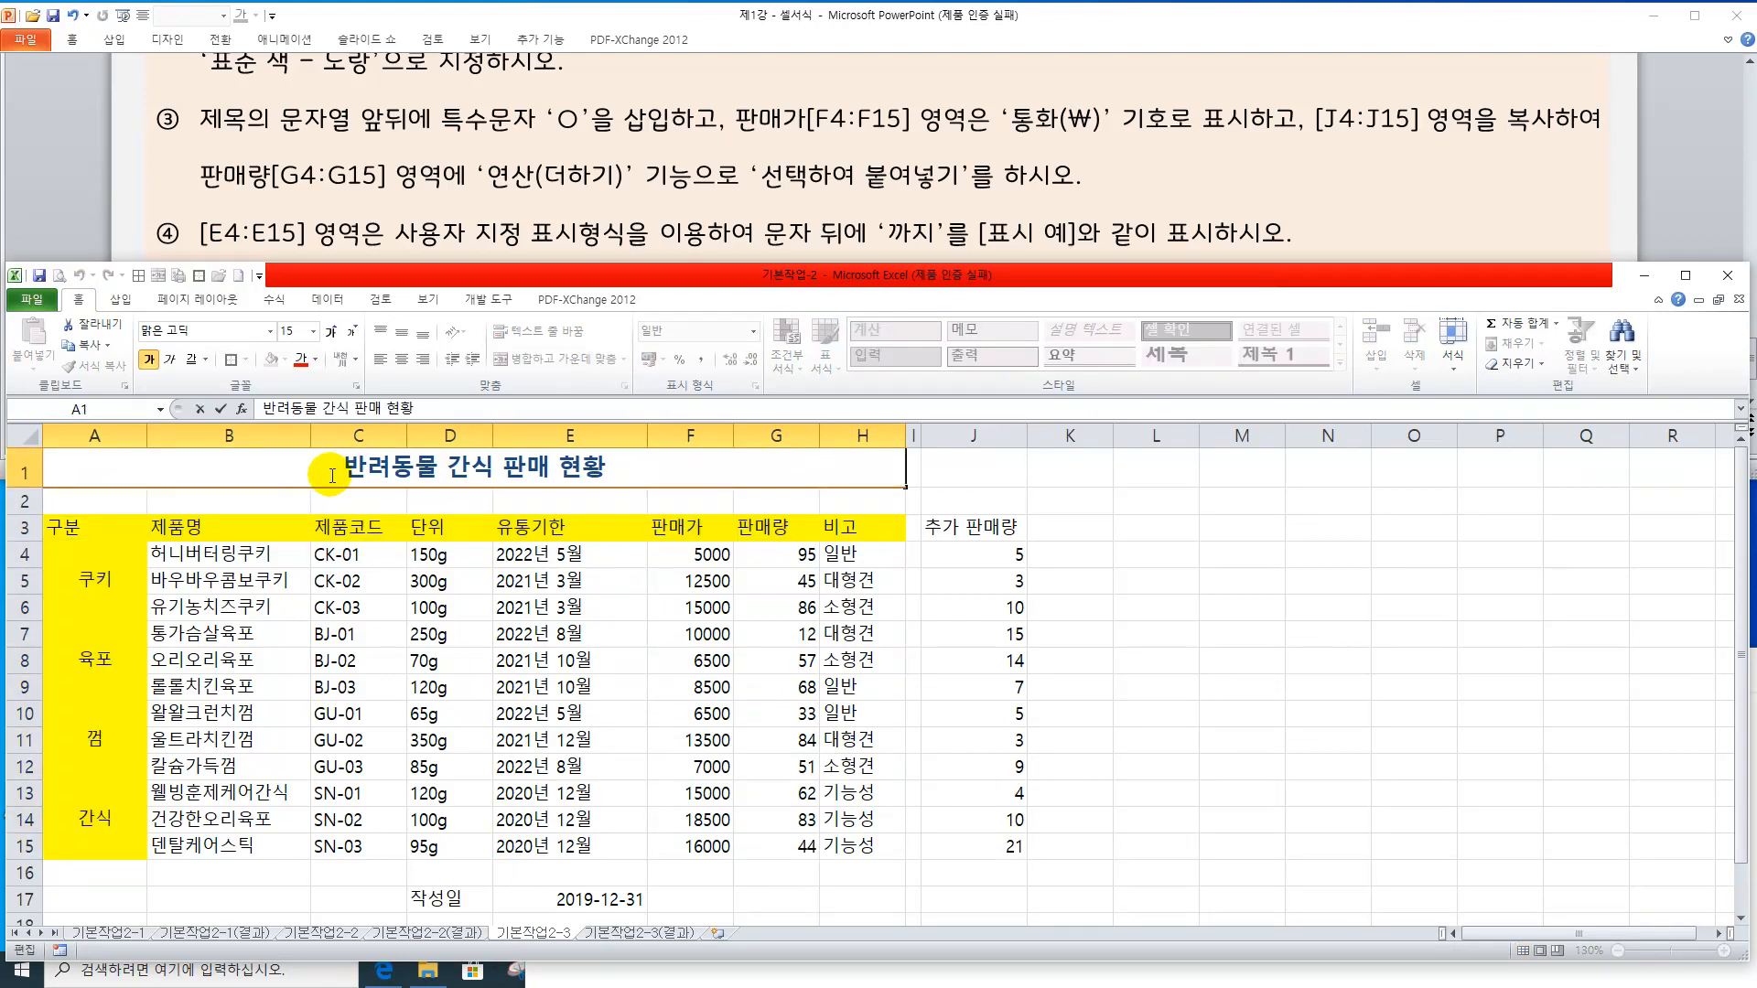
text(ㅁ)
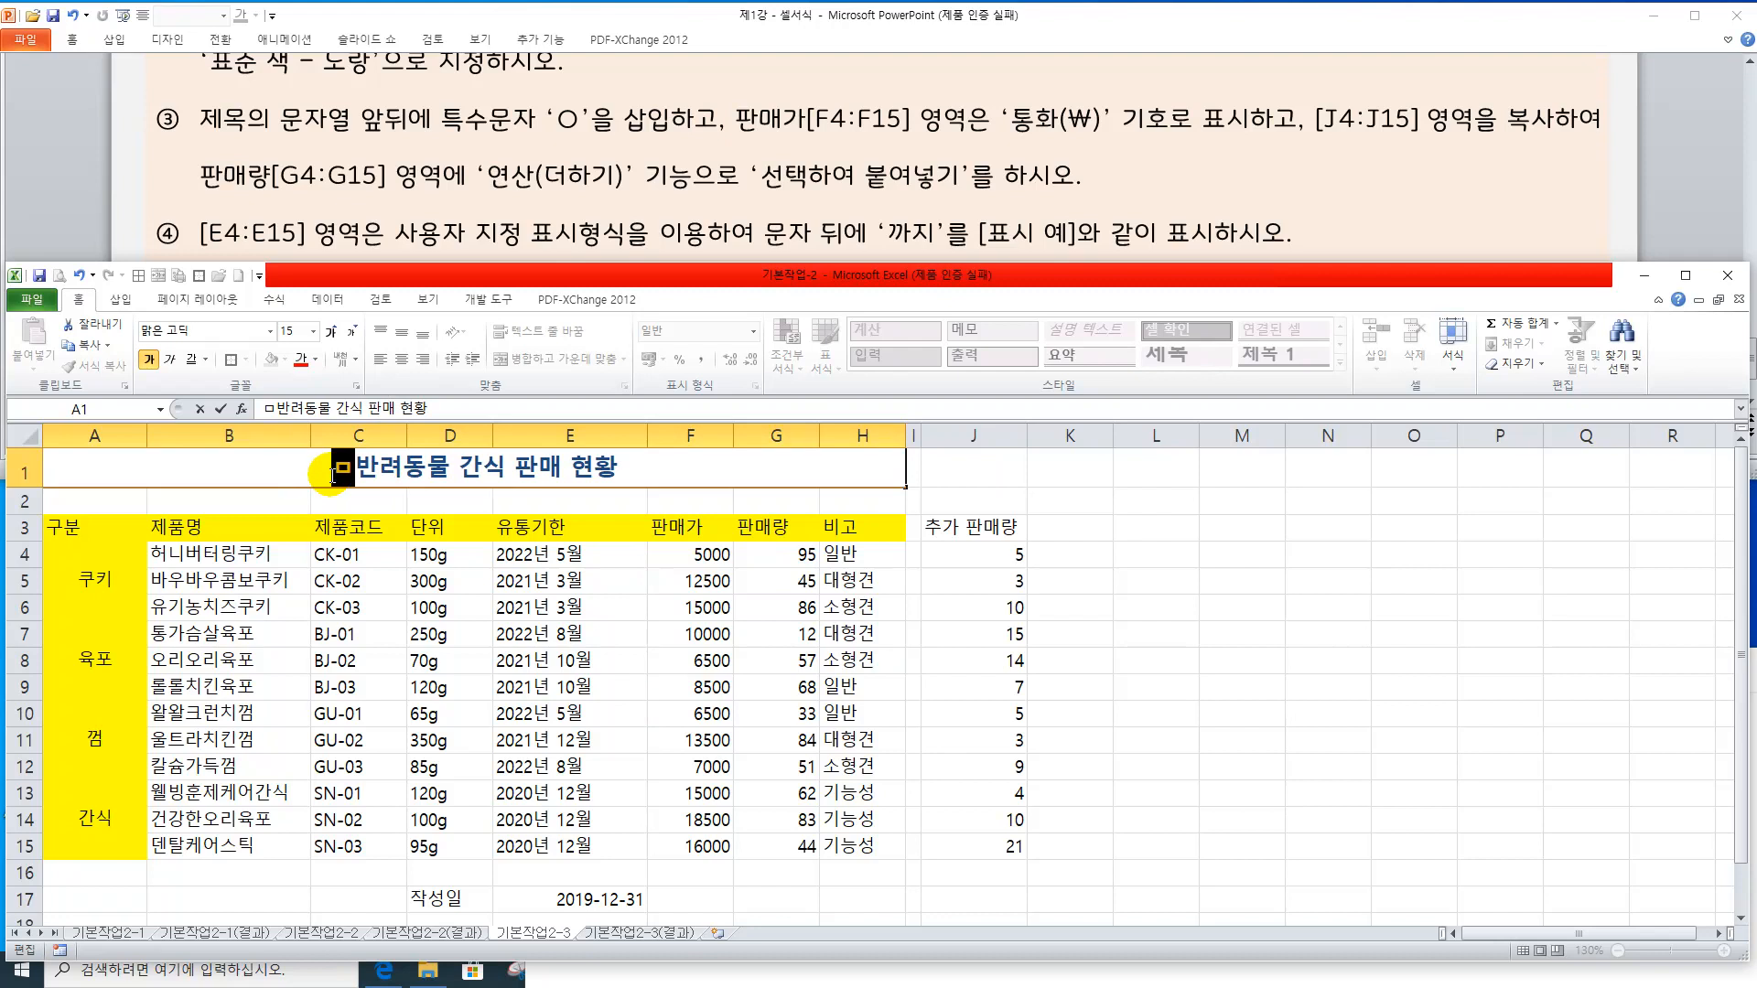
key(Hangul_Hanja)
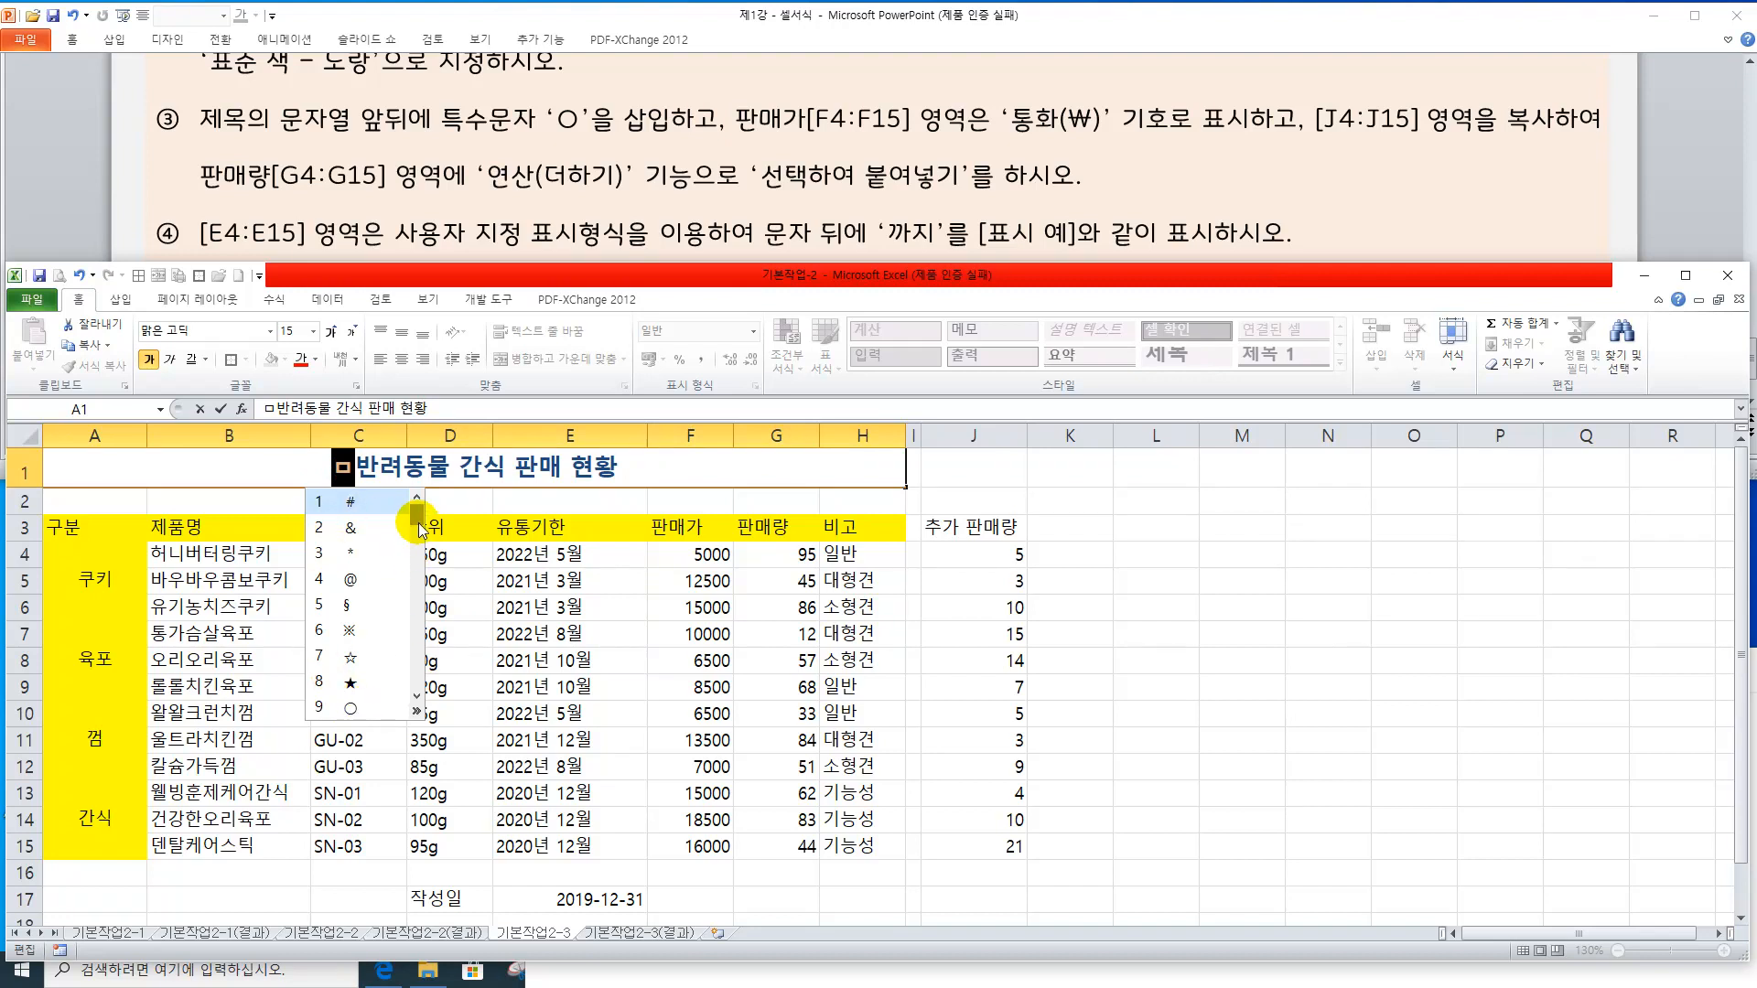
drag(419, 528, 422, 547)
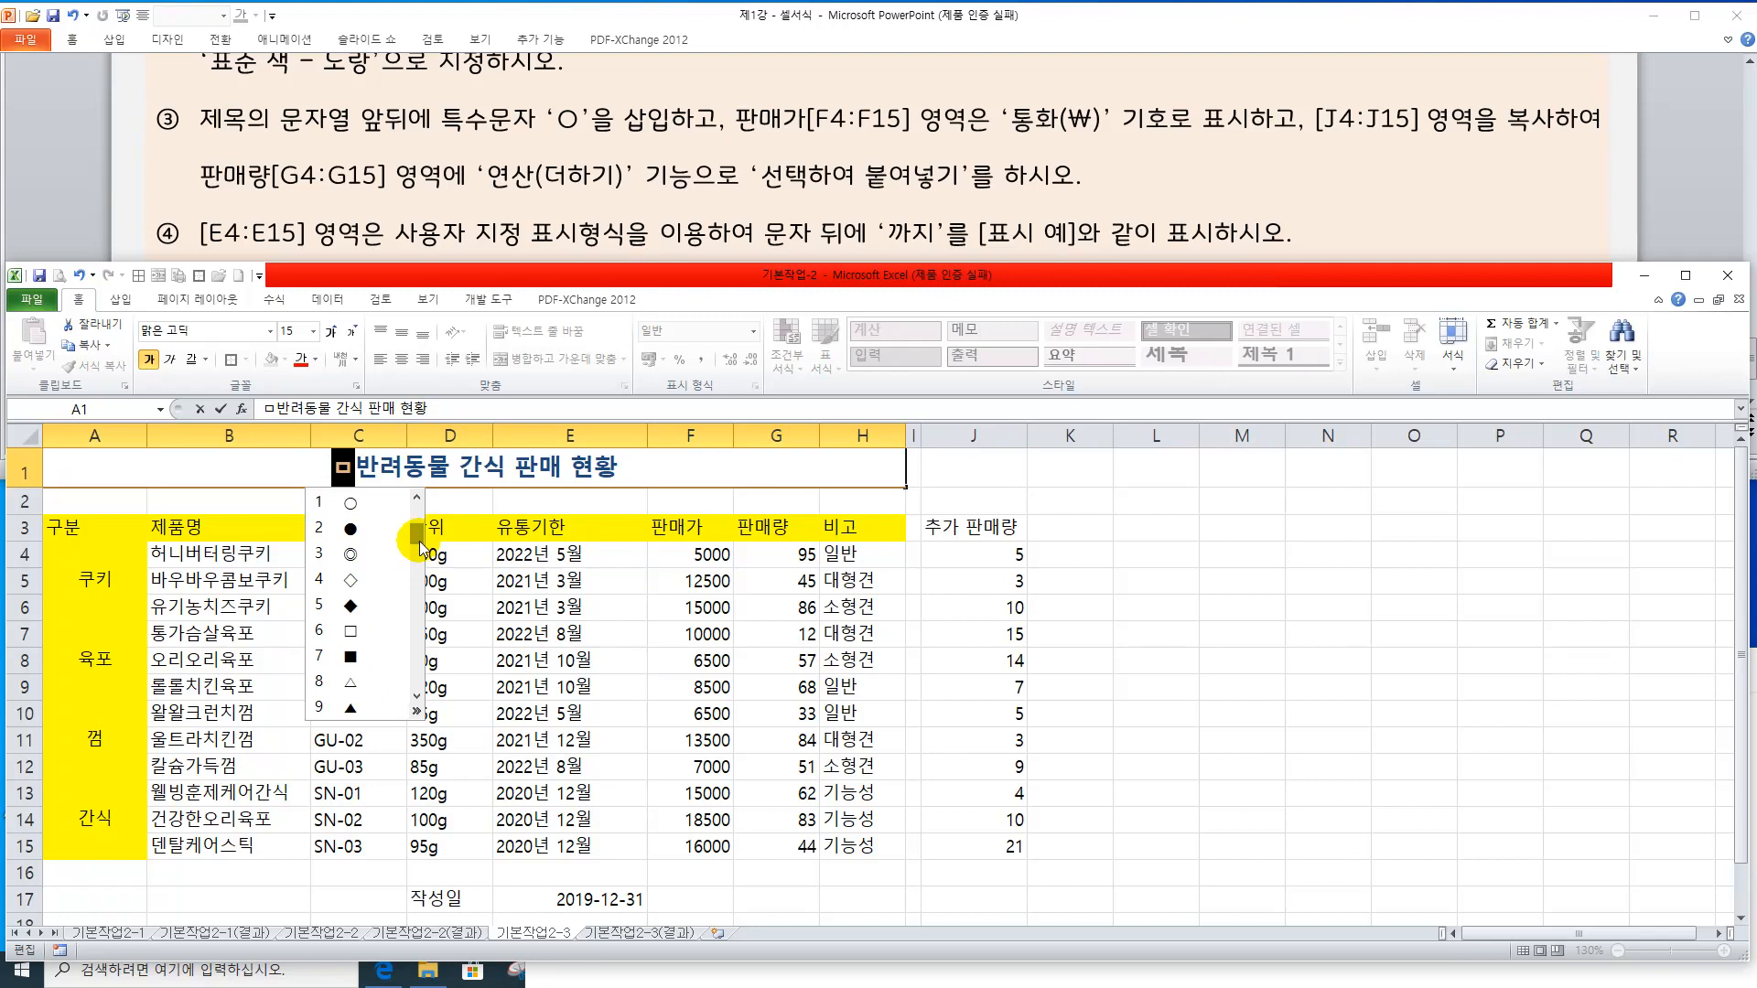
key(Tab)
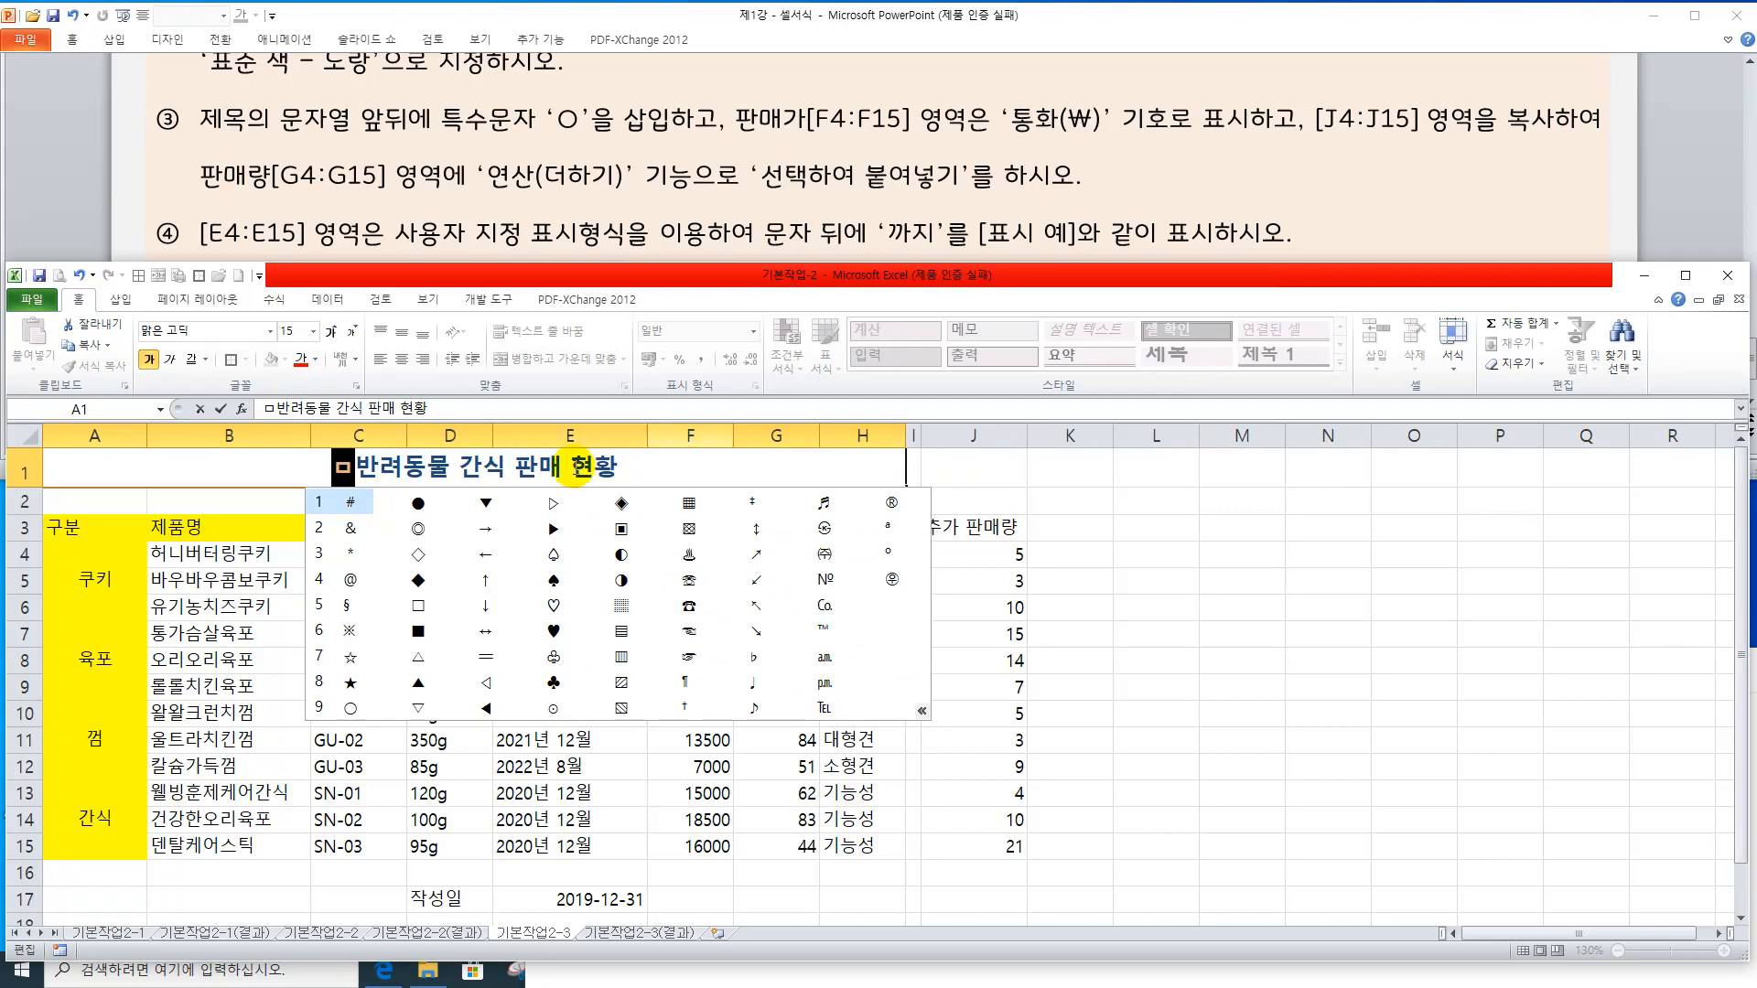
click(351, 710)
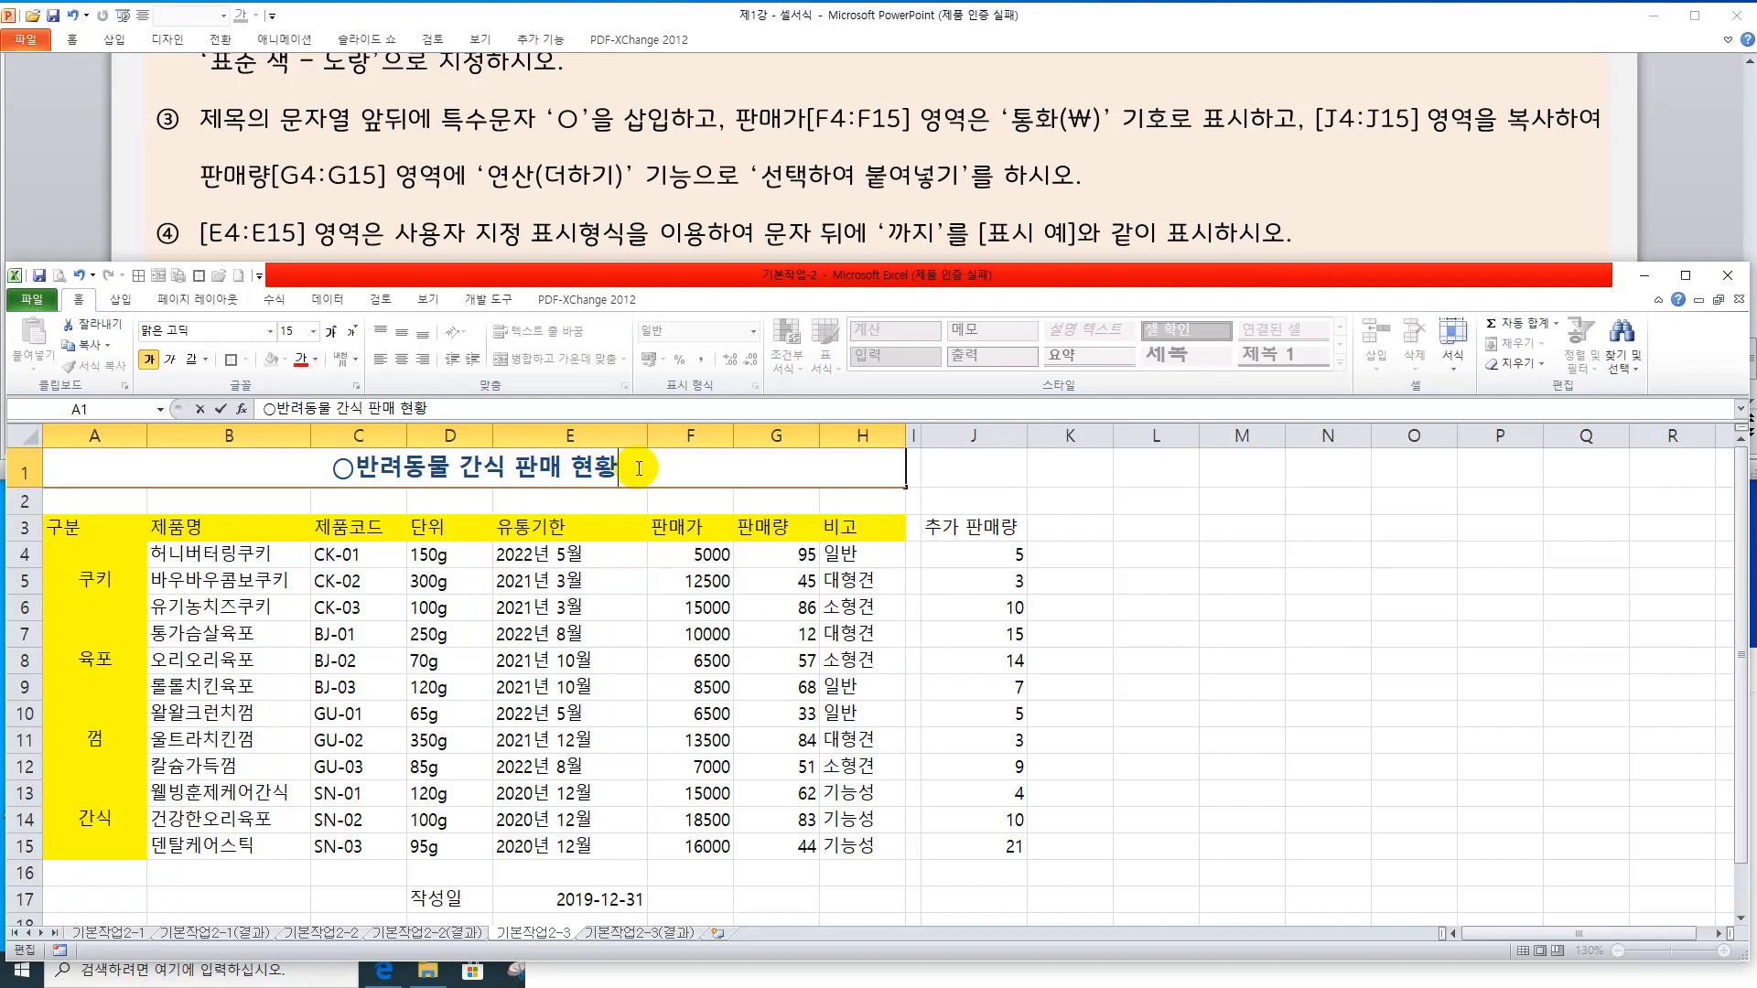
Add the same special character ○ after the last character of the title and commit the cell
text(ㅁ)
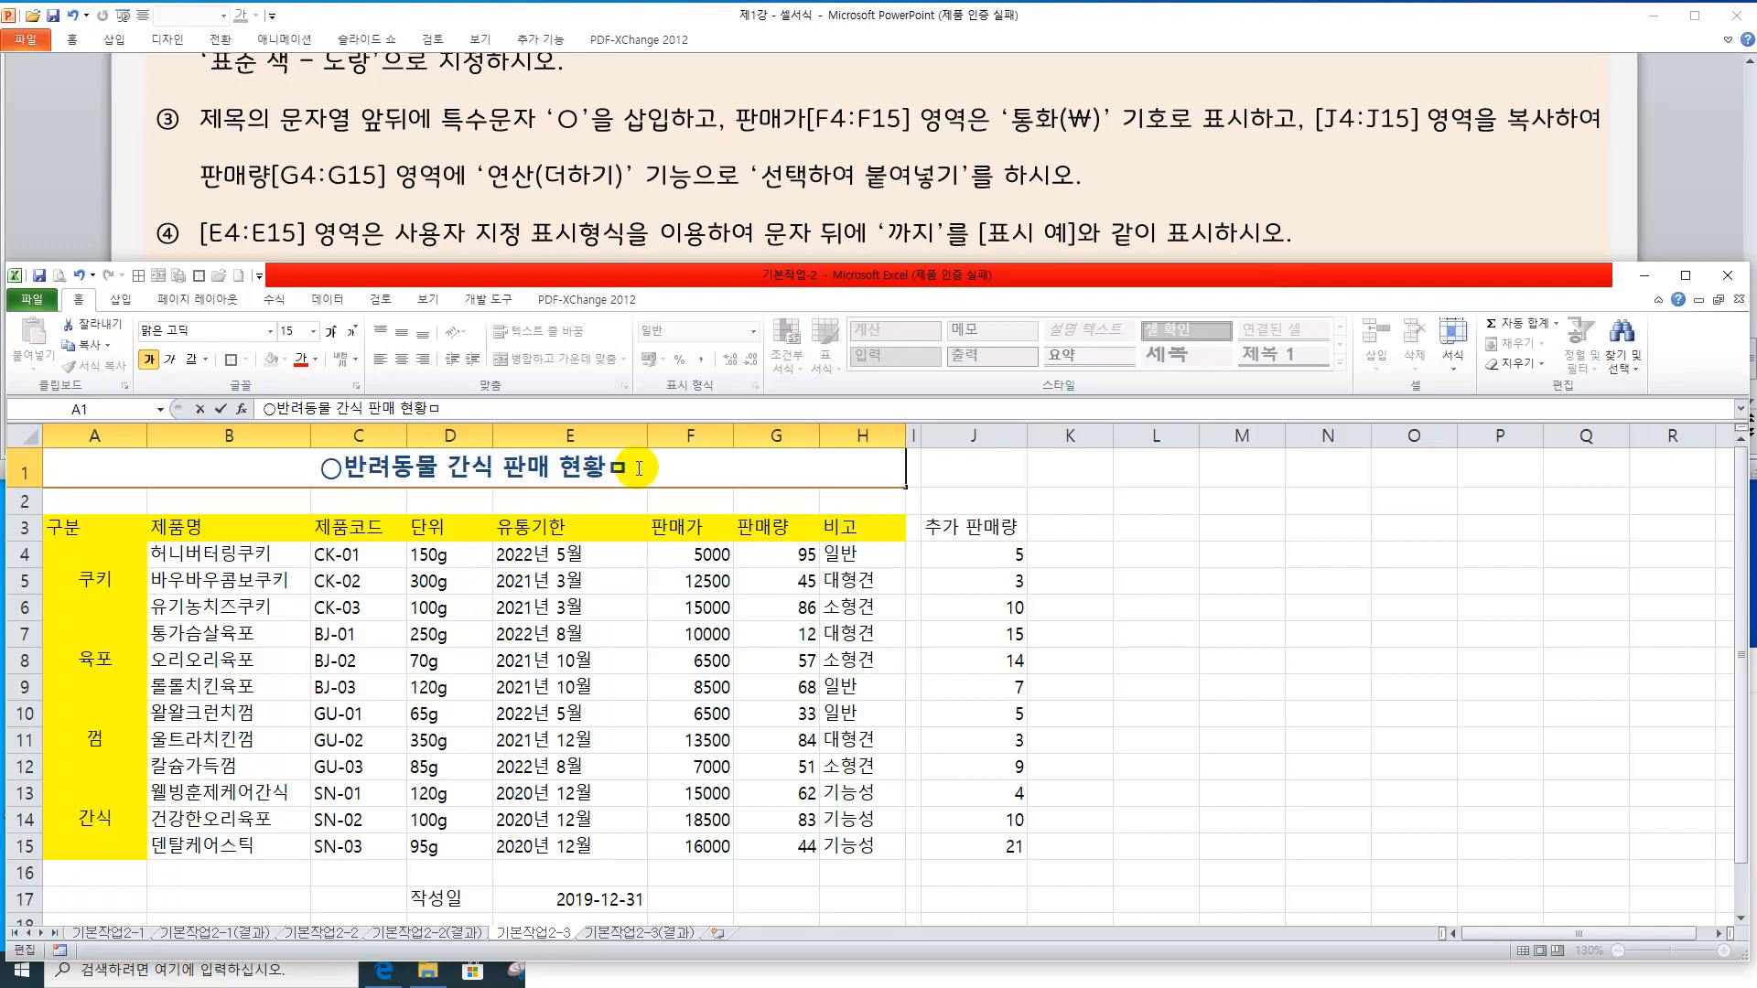
key(Hangul_Hanja)
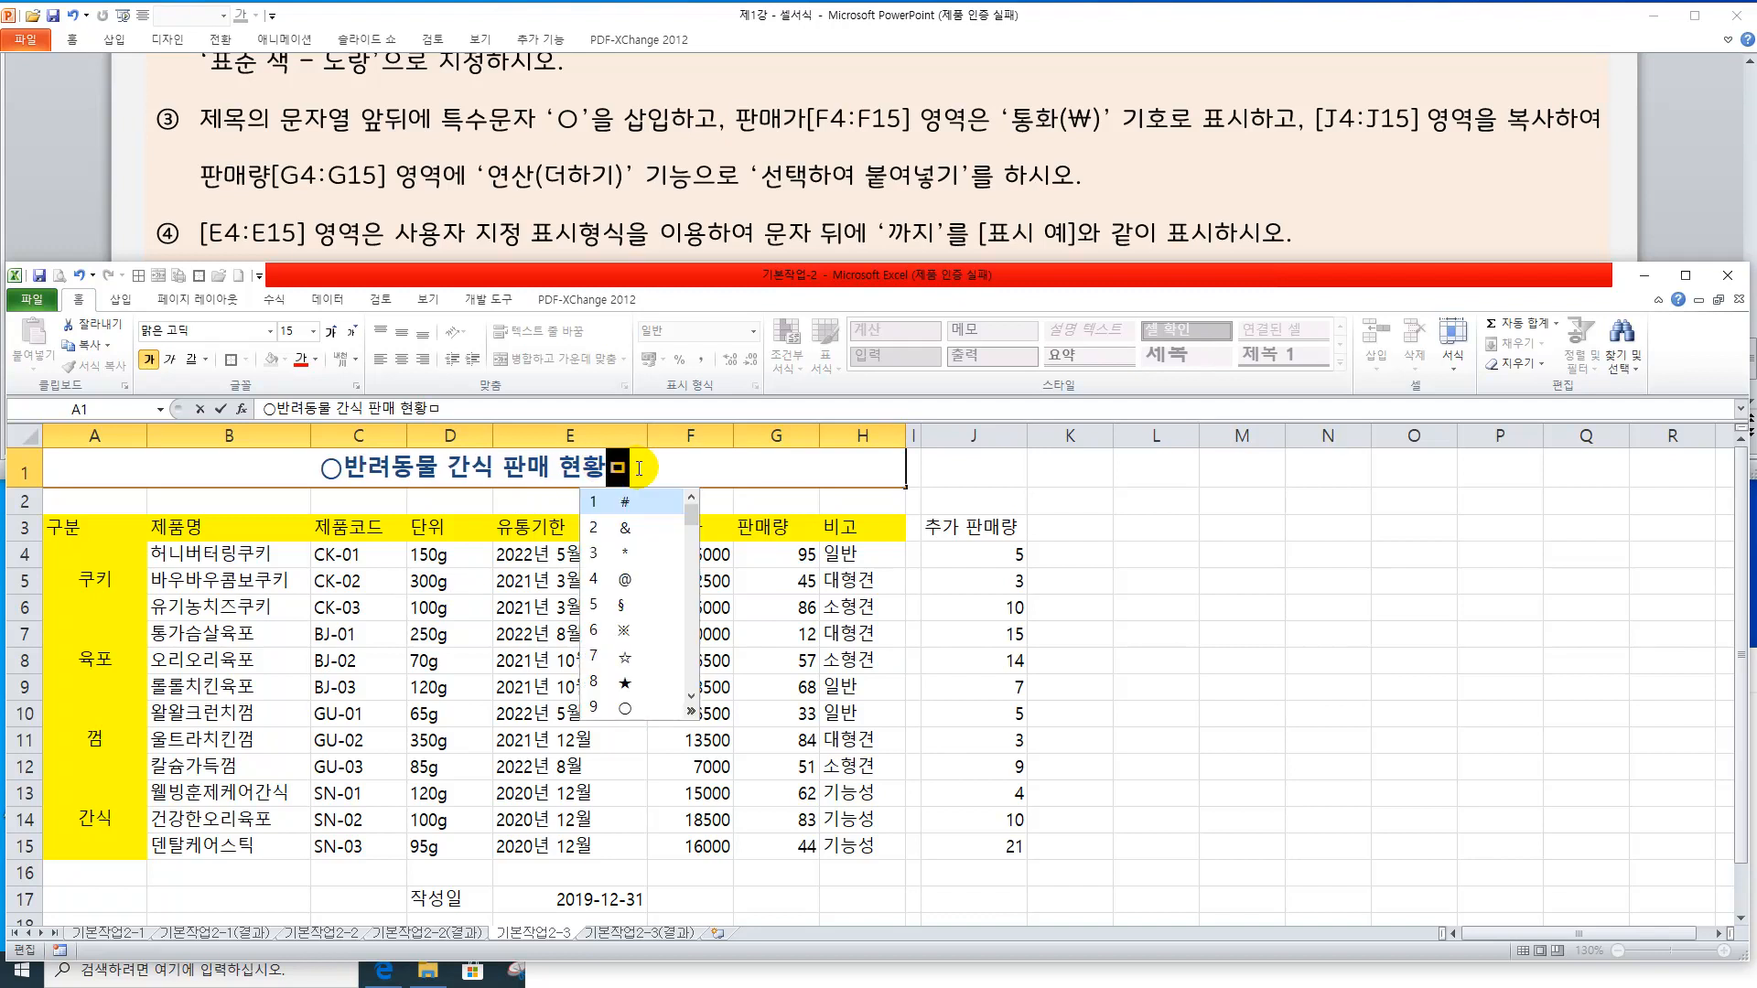
click(624, 711)
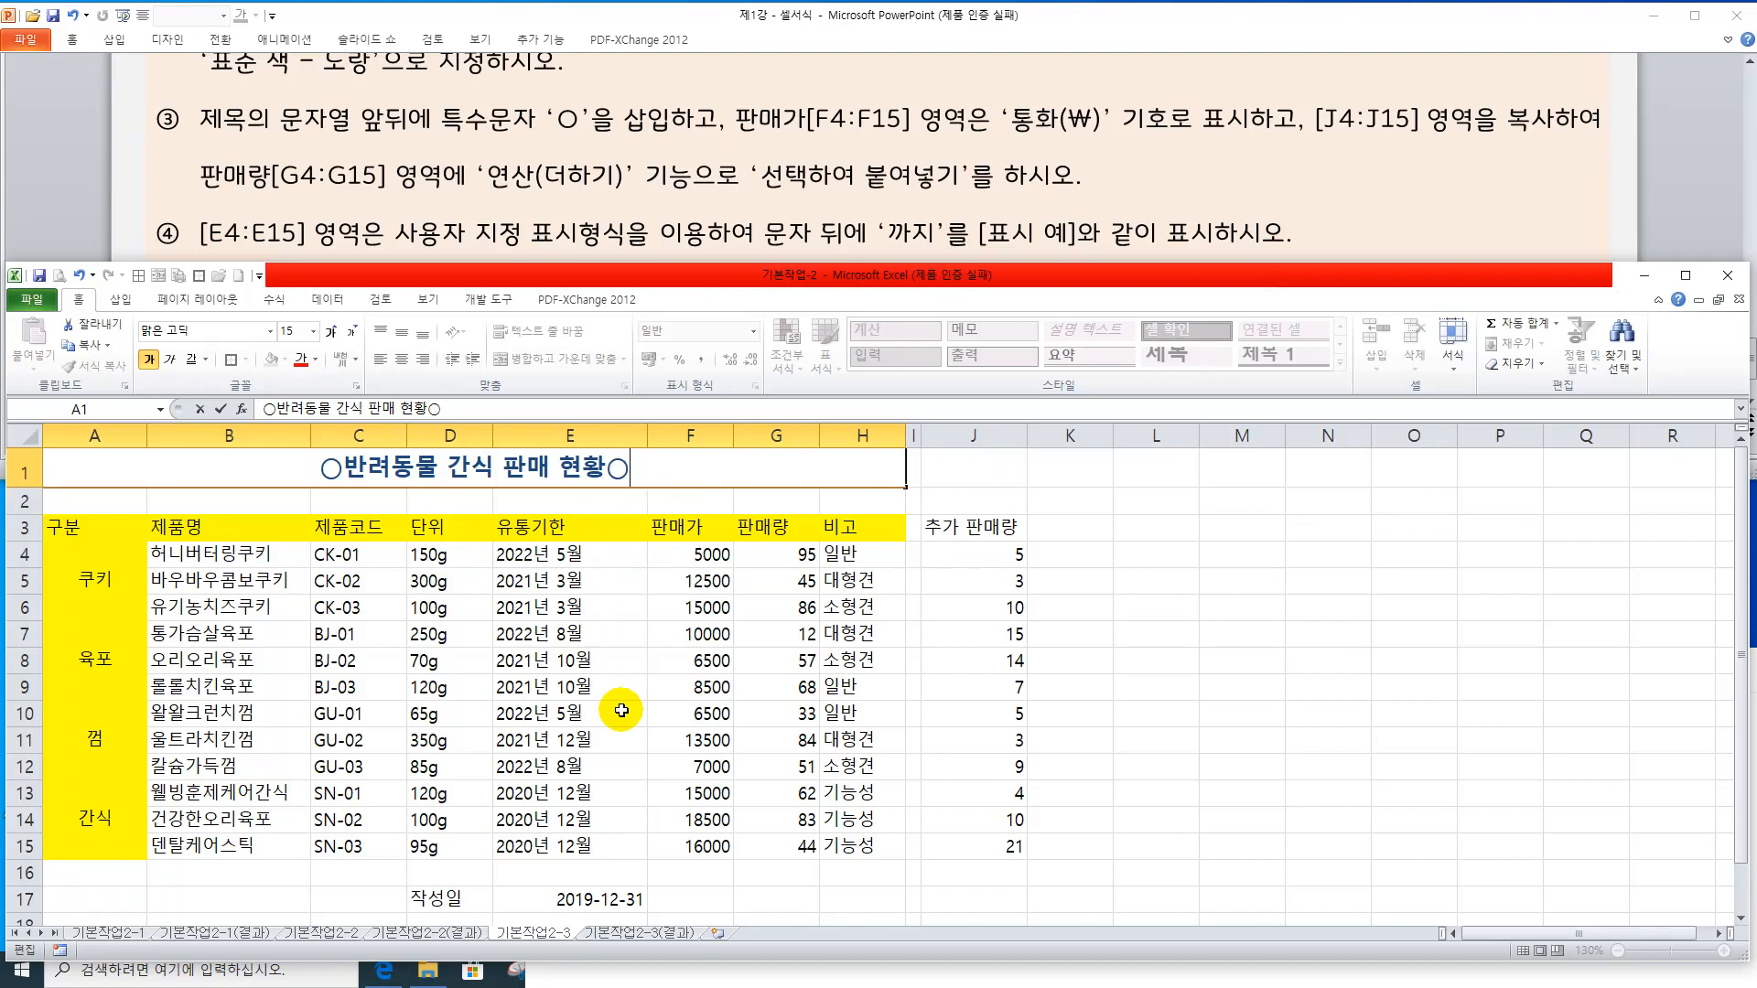
click(624, 684)
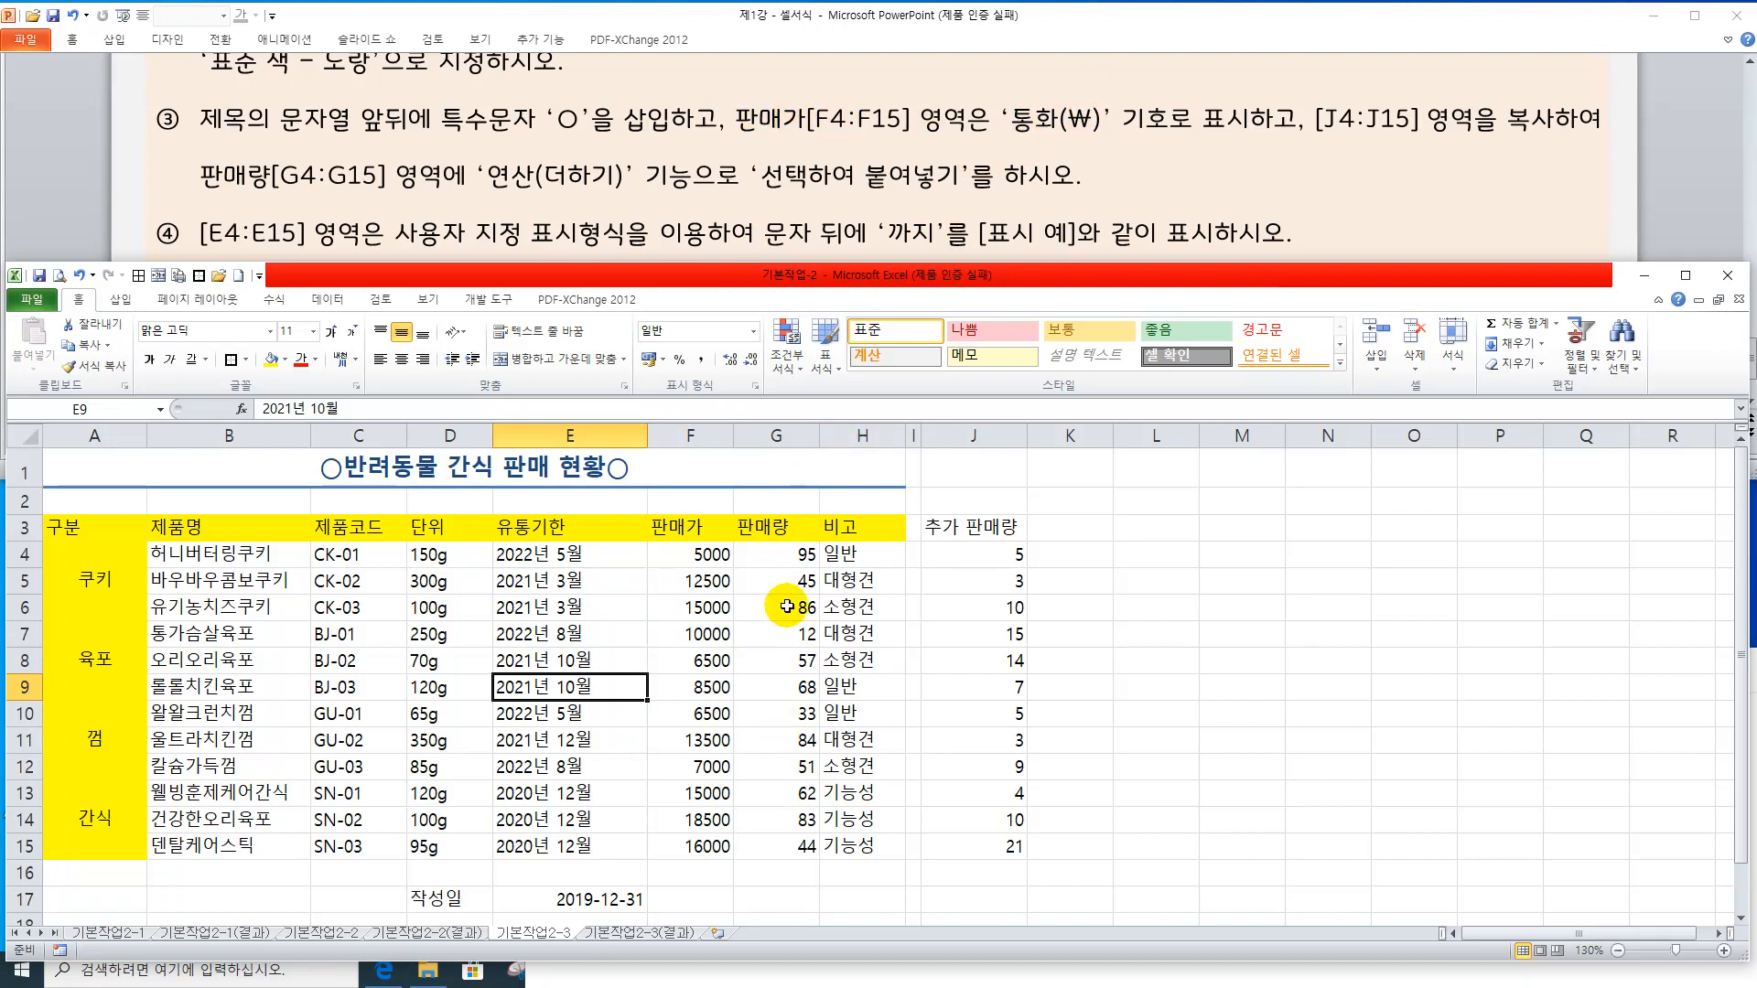
Format the 판매가 values in F4:F15 as 통화 with the ₩ symbol, 0 decimals and the -₩1,234 negative style
drag(718, 559, 705, 842)
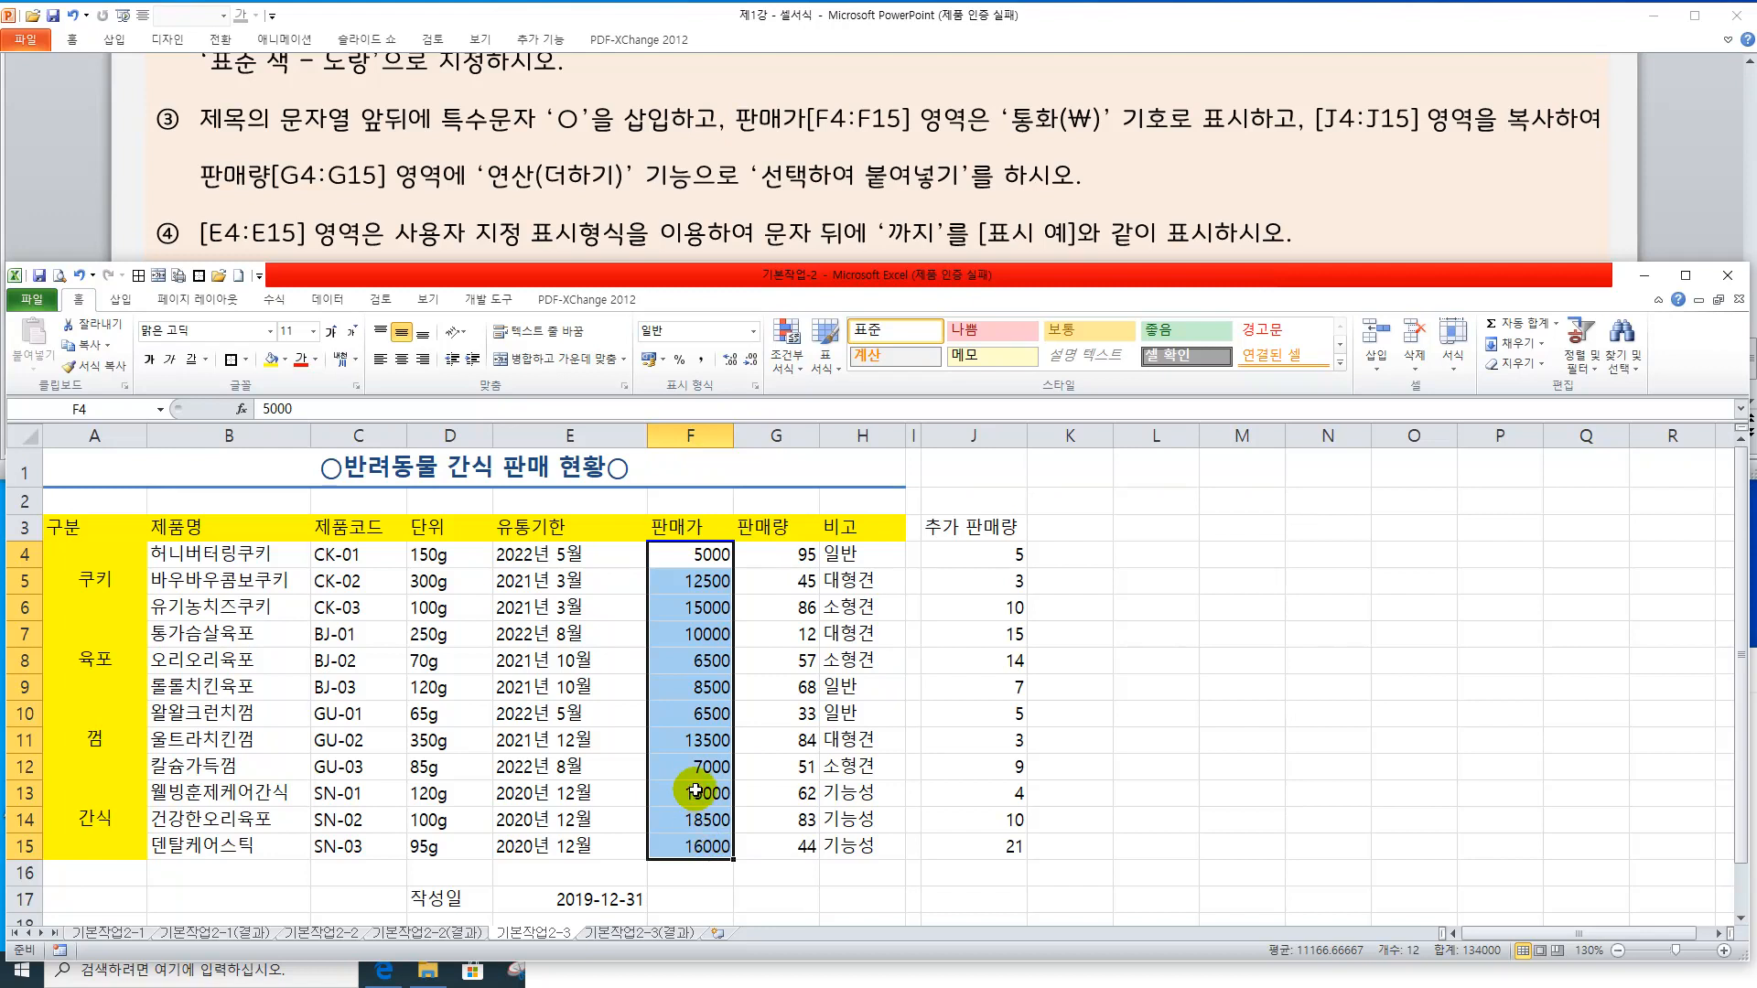
key(ctrl+1)
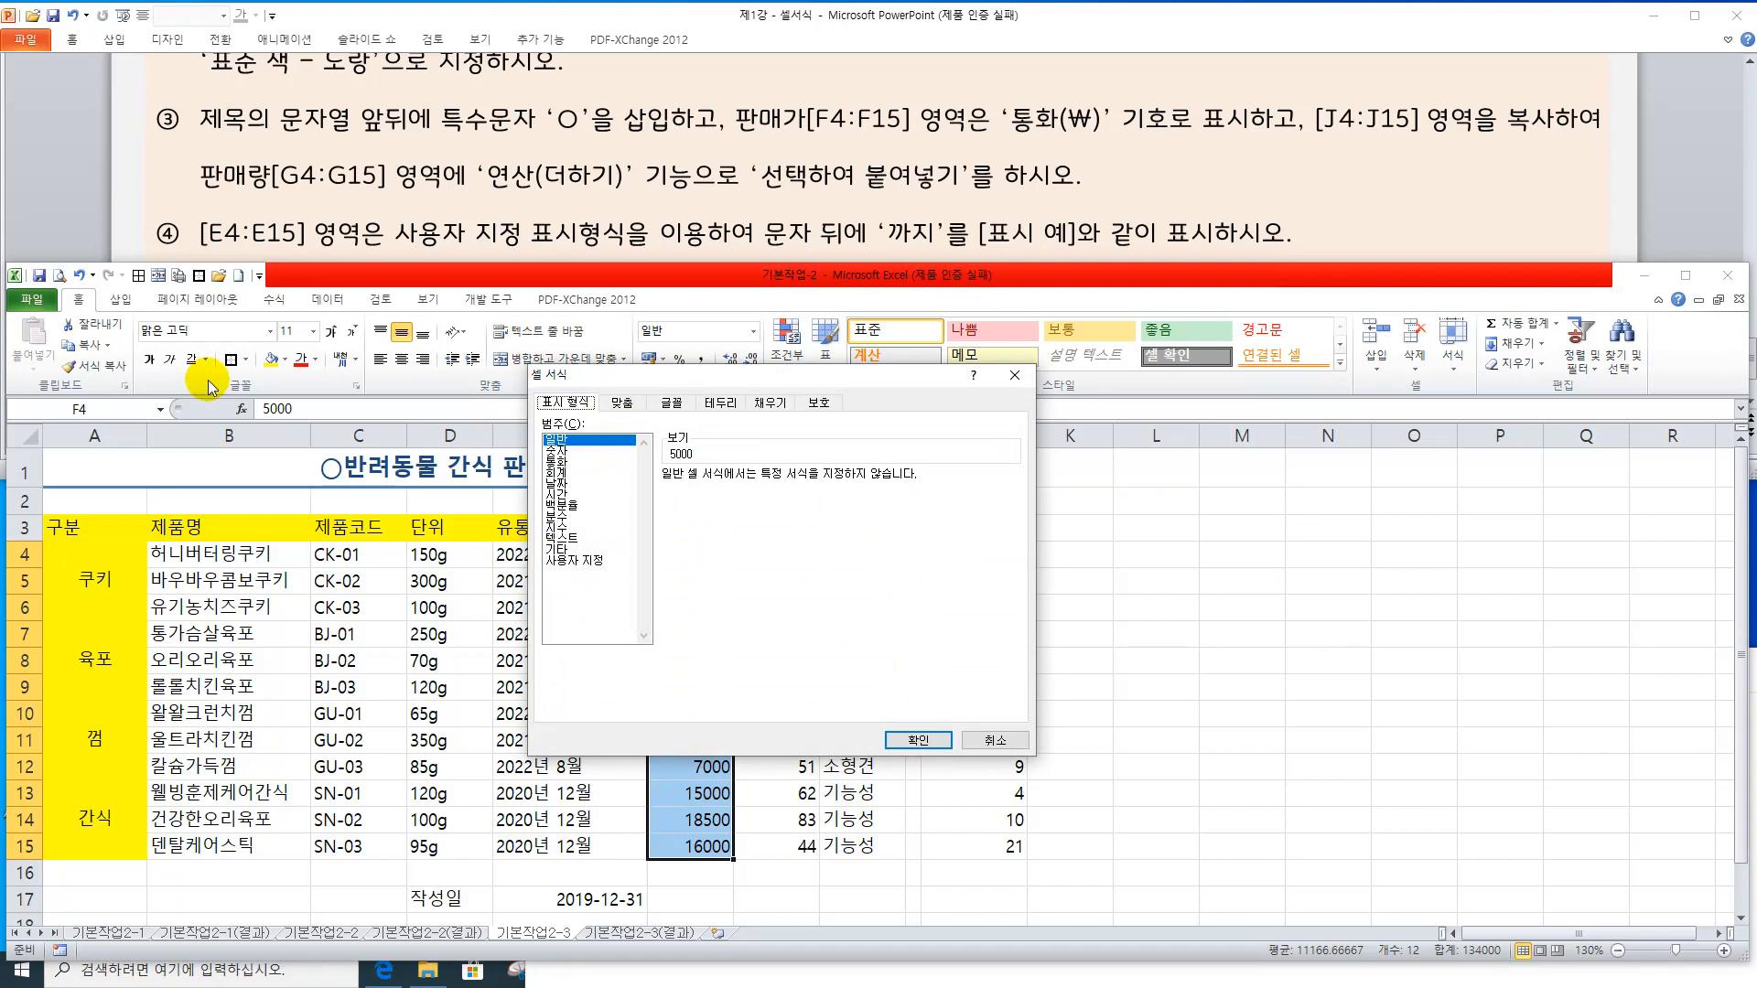
click(555, 462)
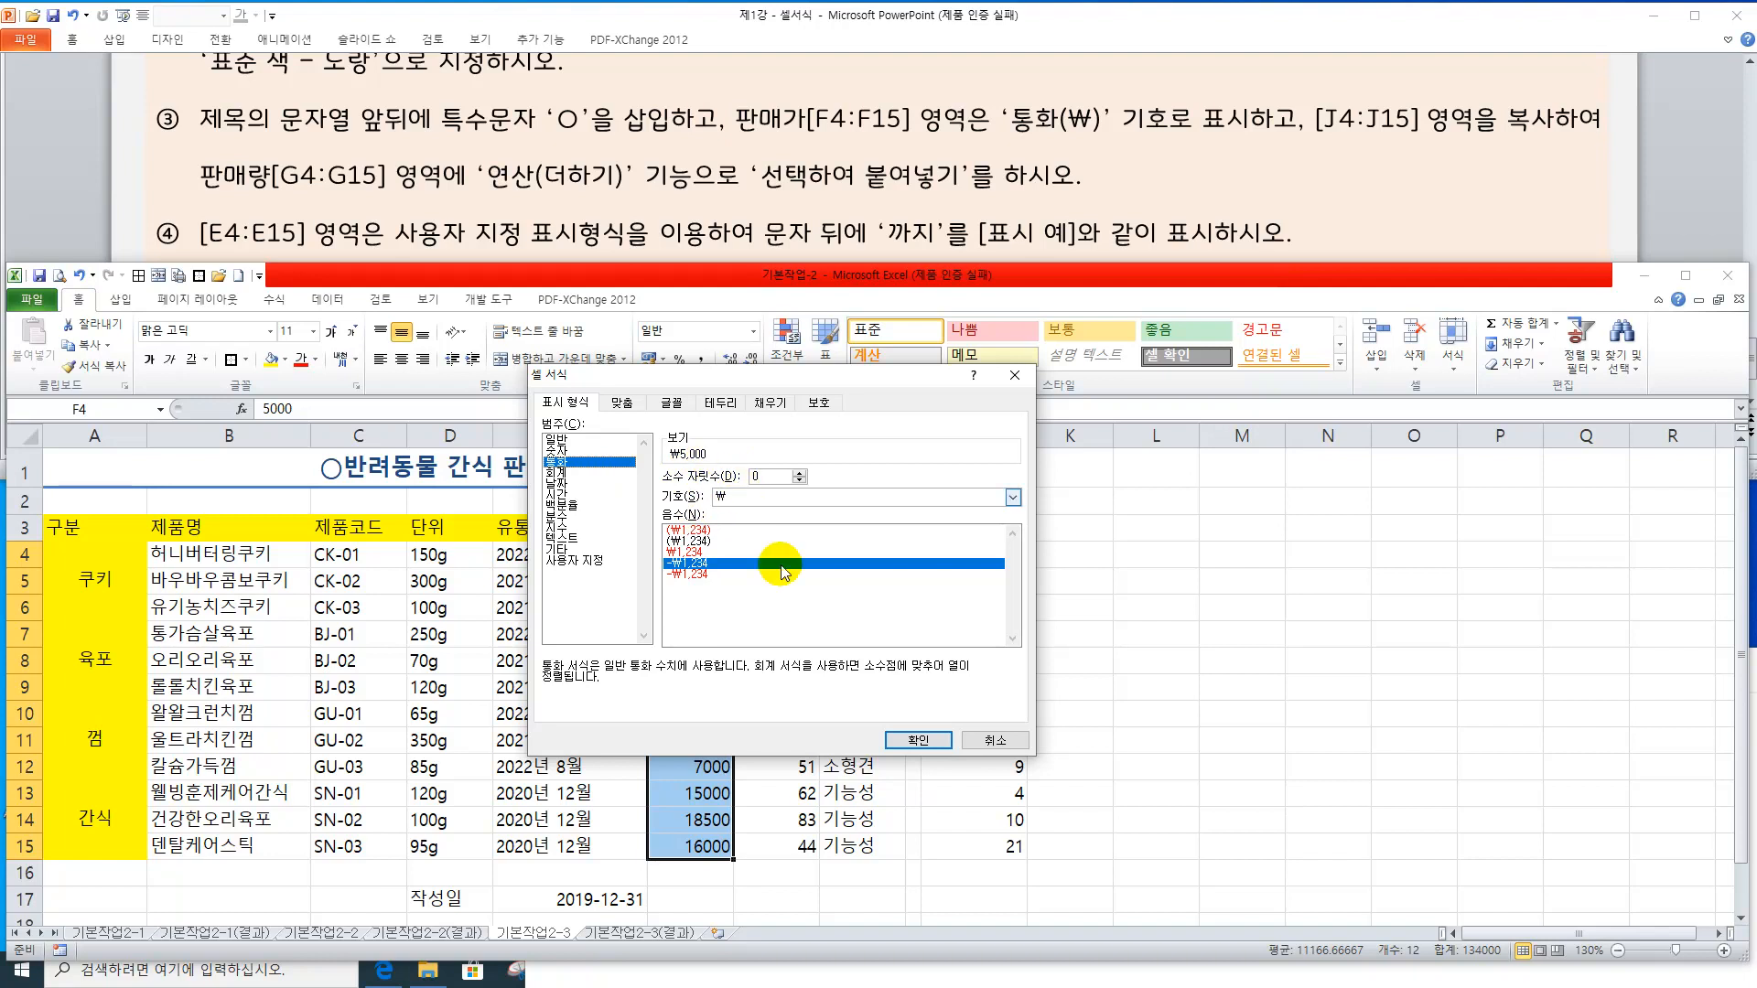
click(917, 741)
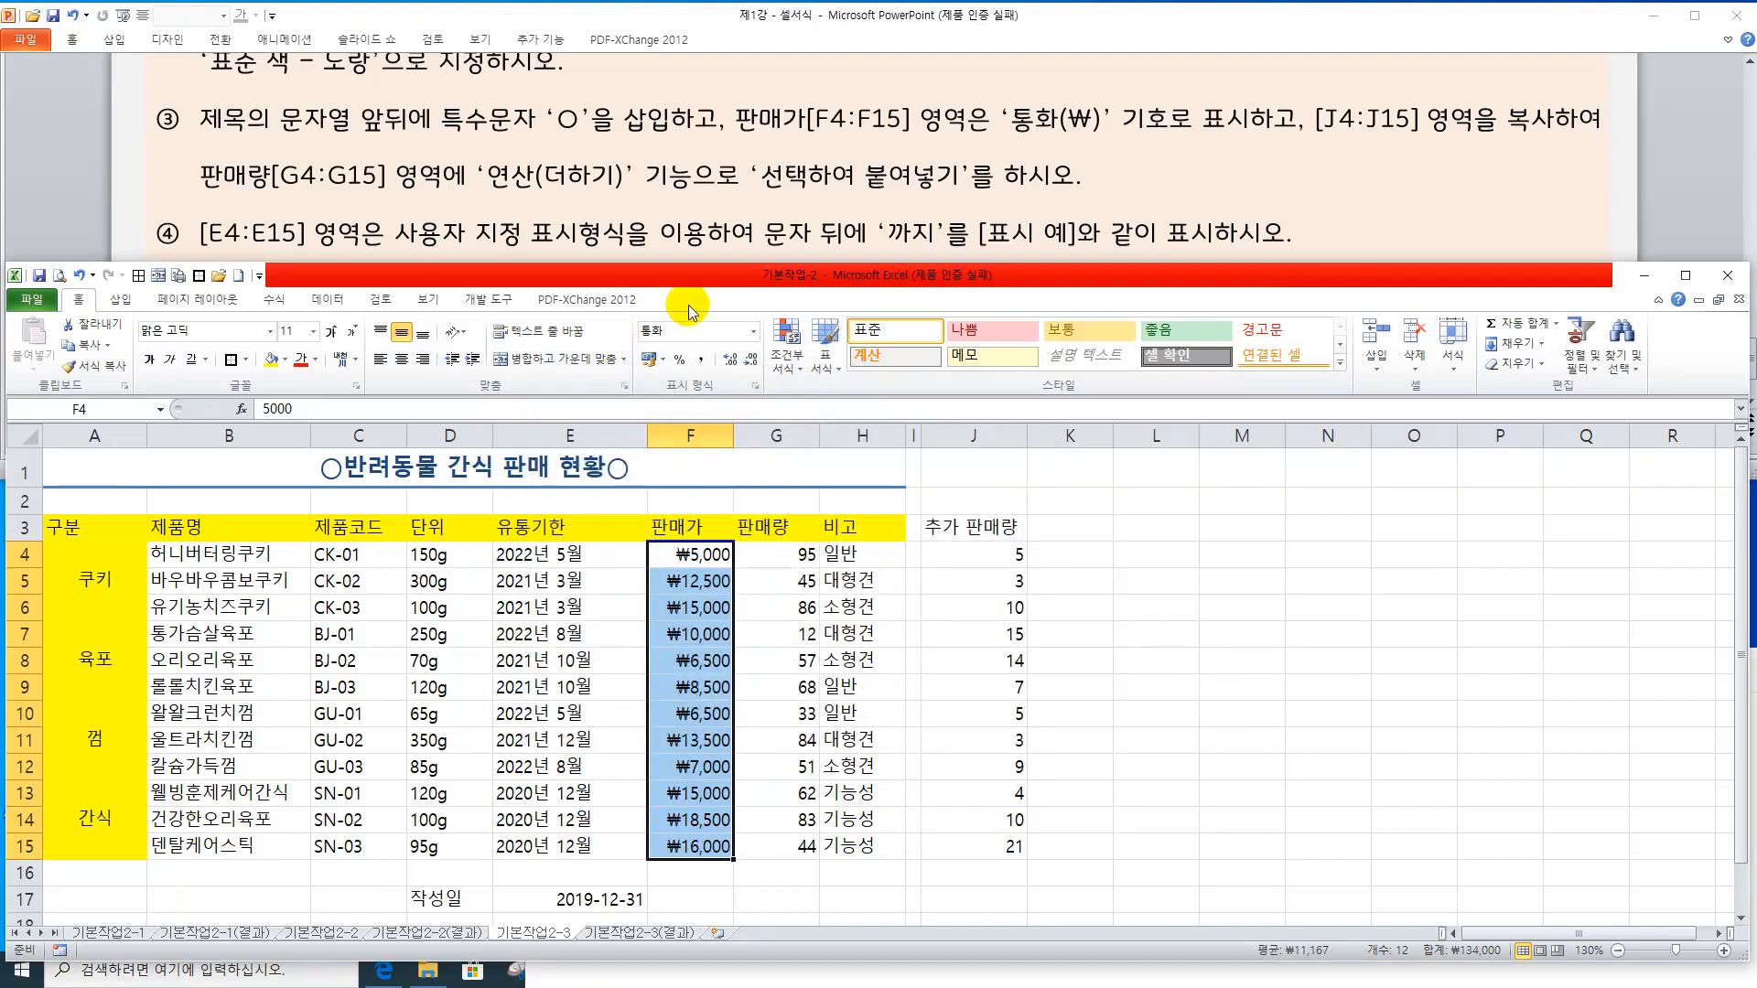
Apply the preset 통화 number format to F4:F15 and check its symbol and negative style in the cell format settings
click(753, 331)
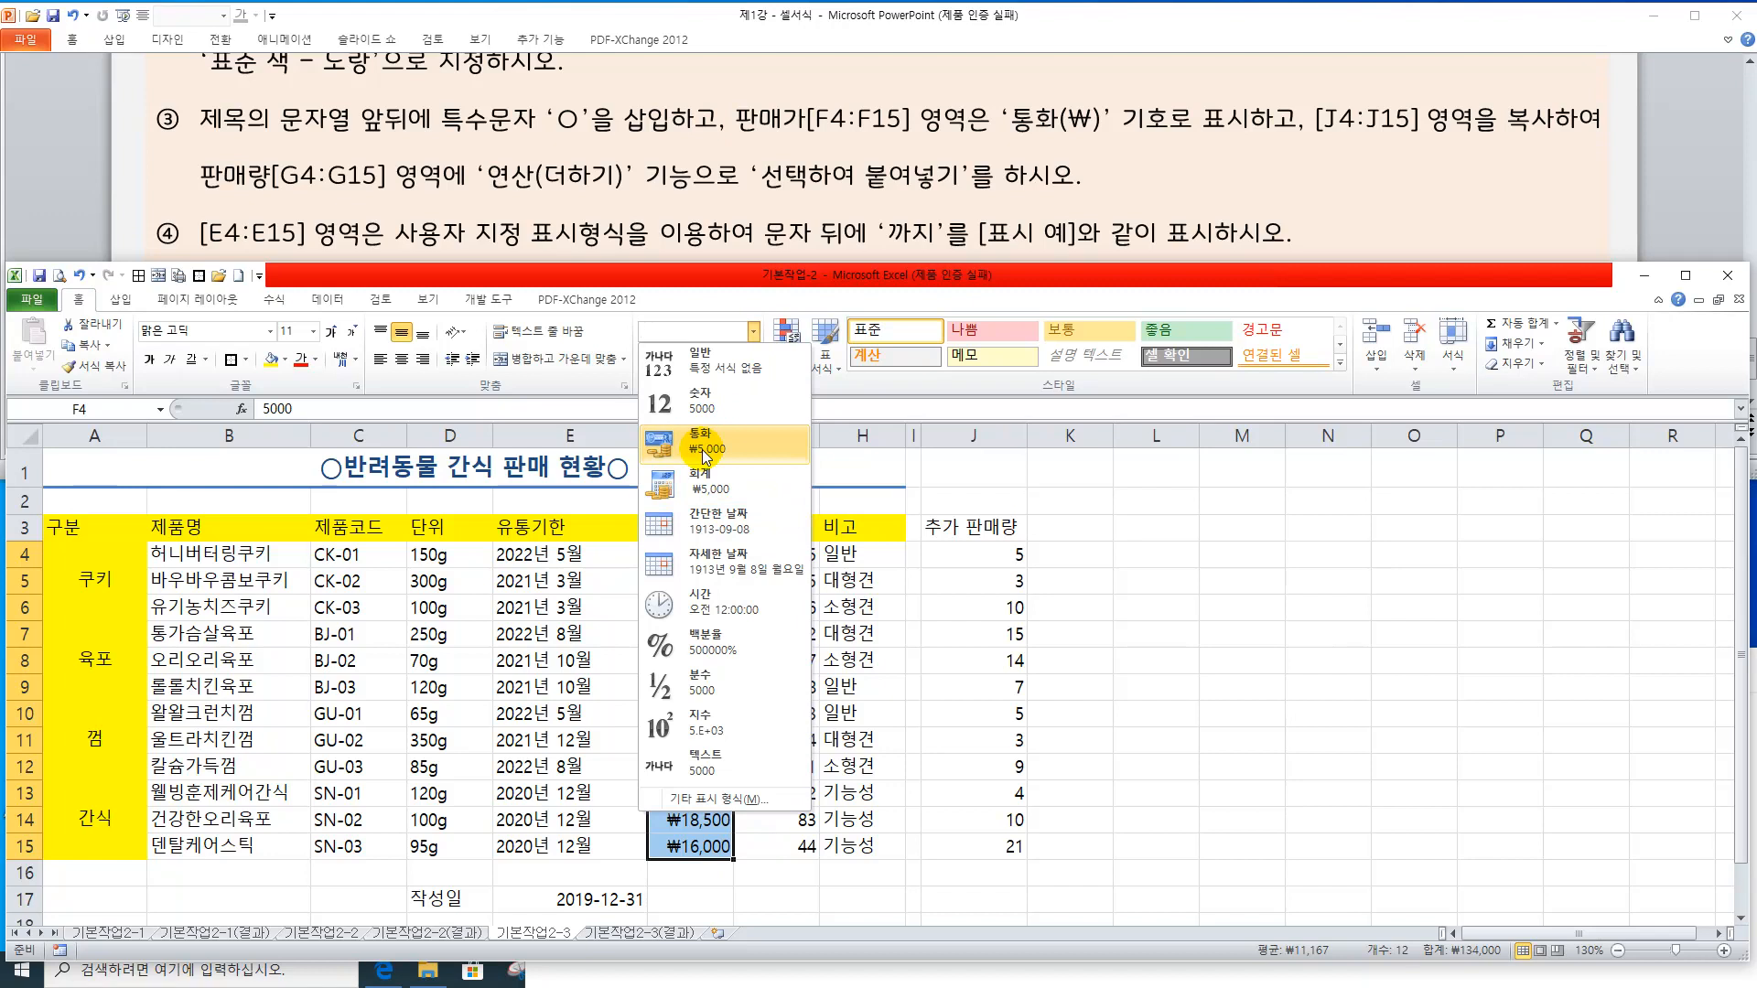
click(704, 451)
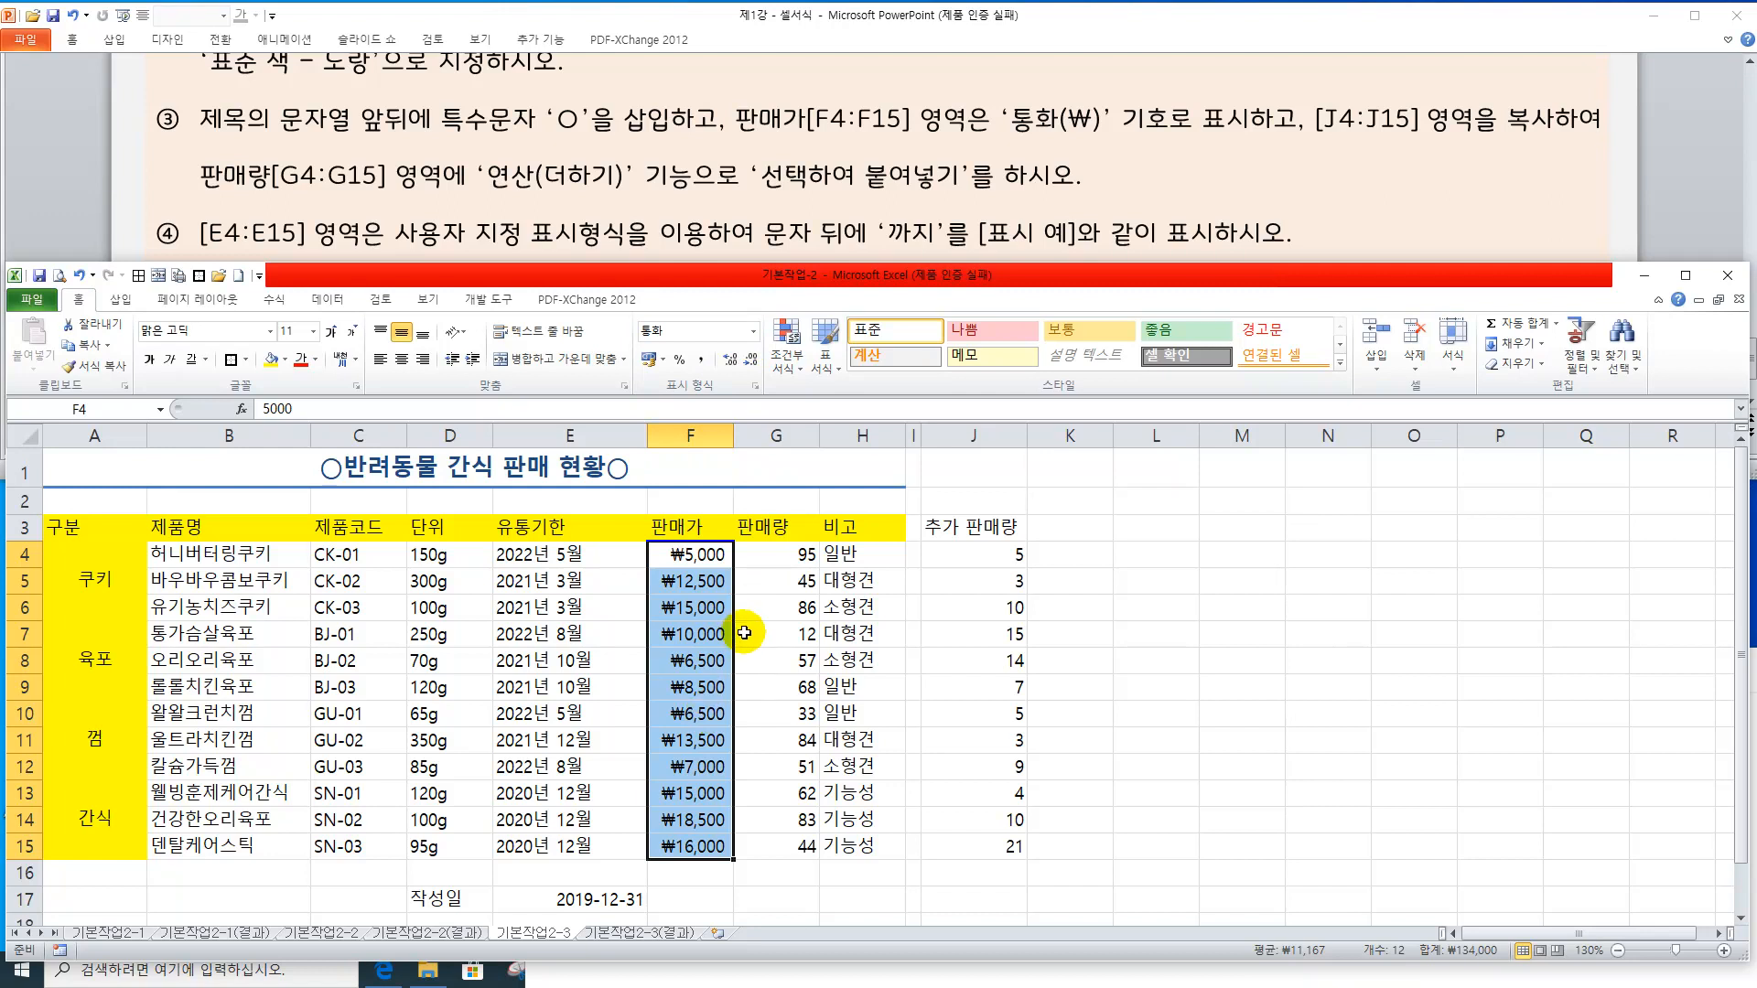
key(ctrl+1)
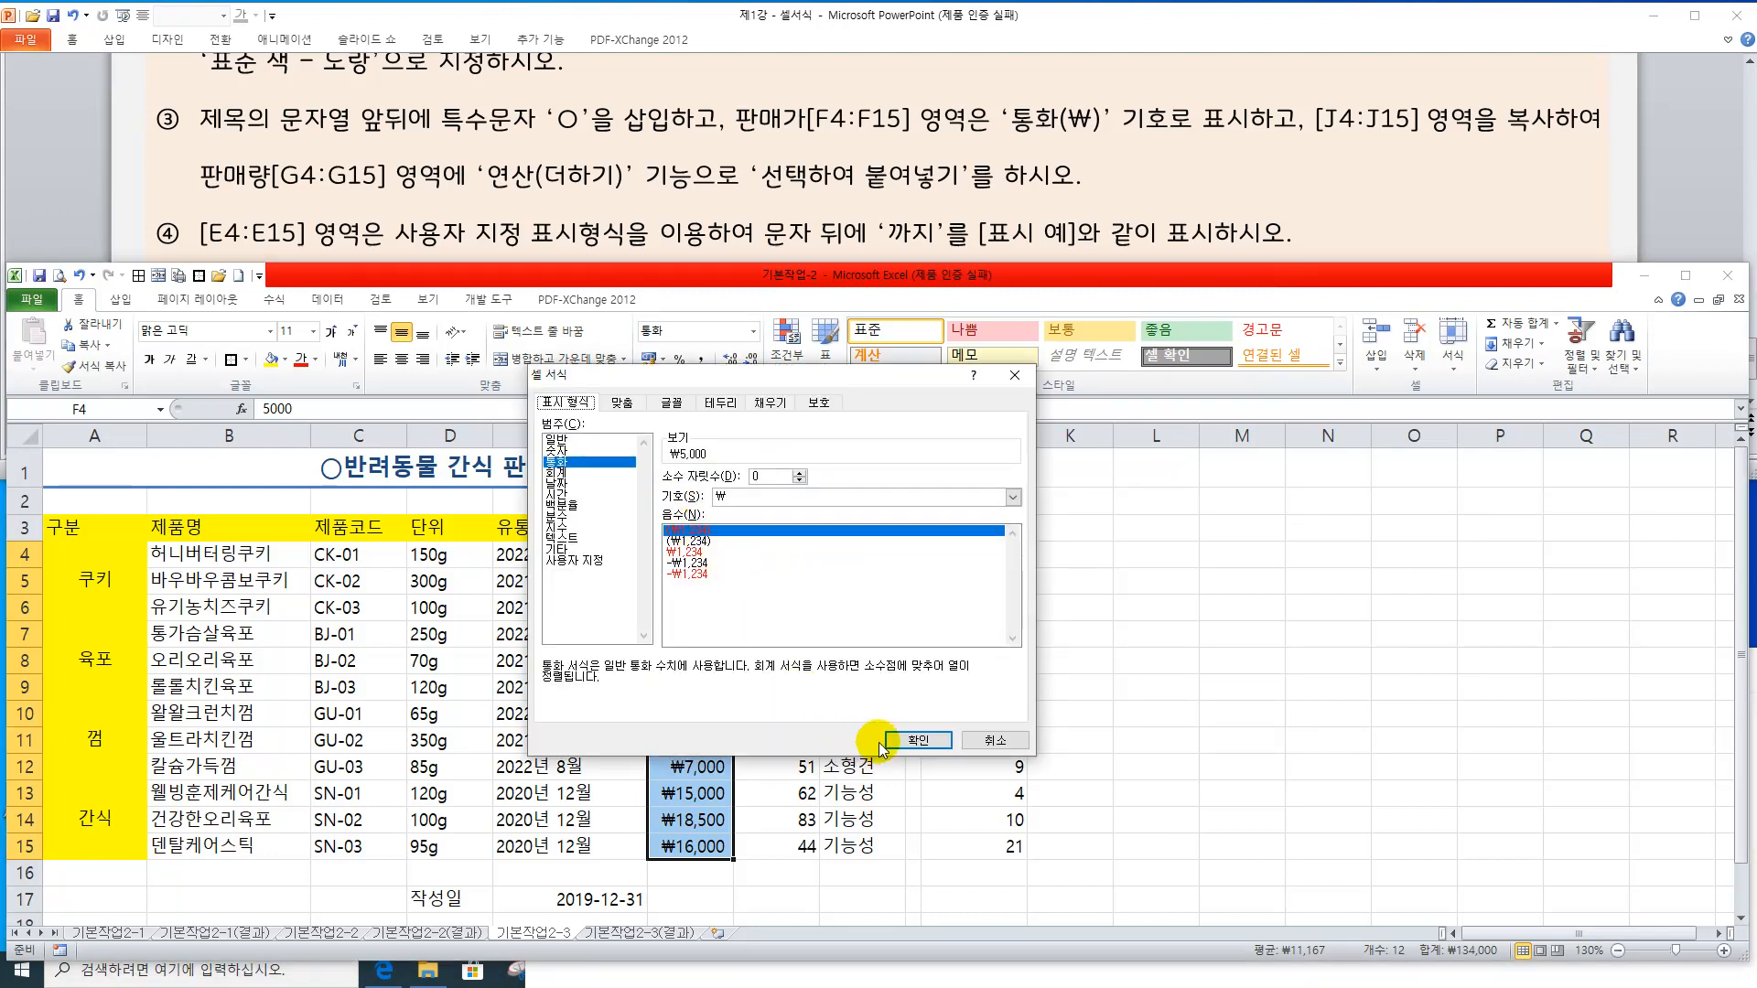
click(917, 740)
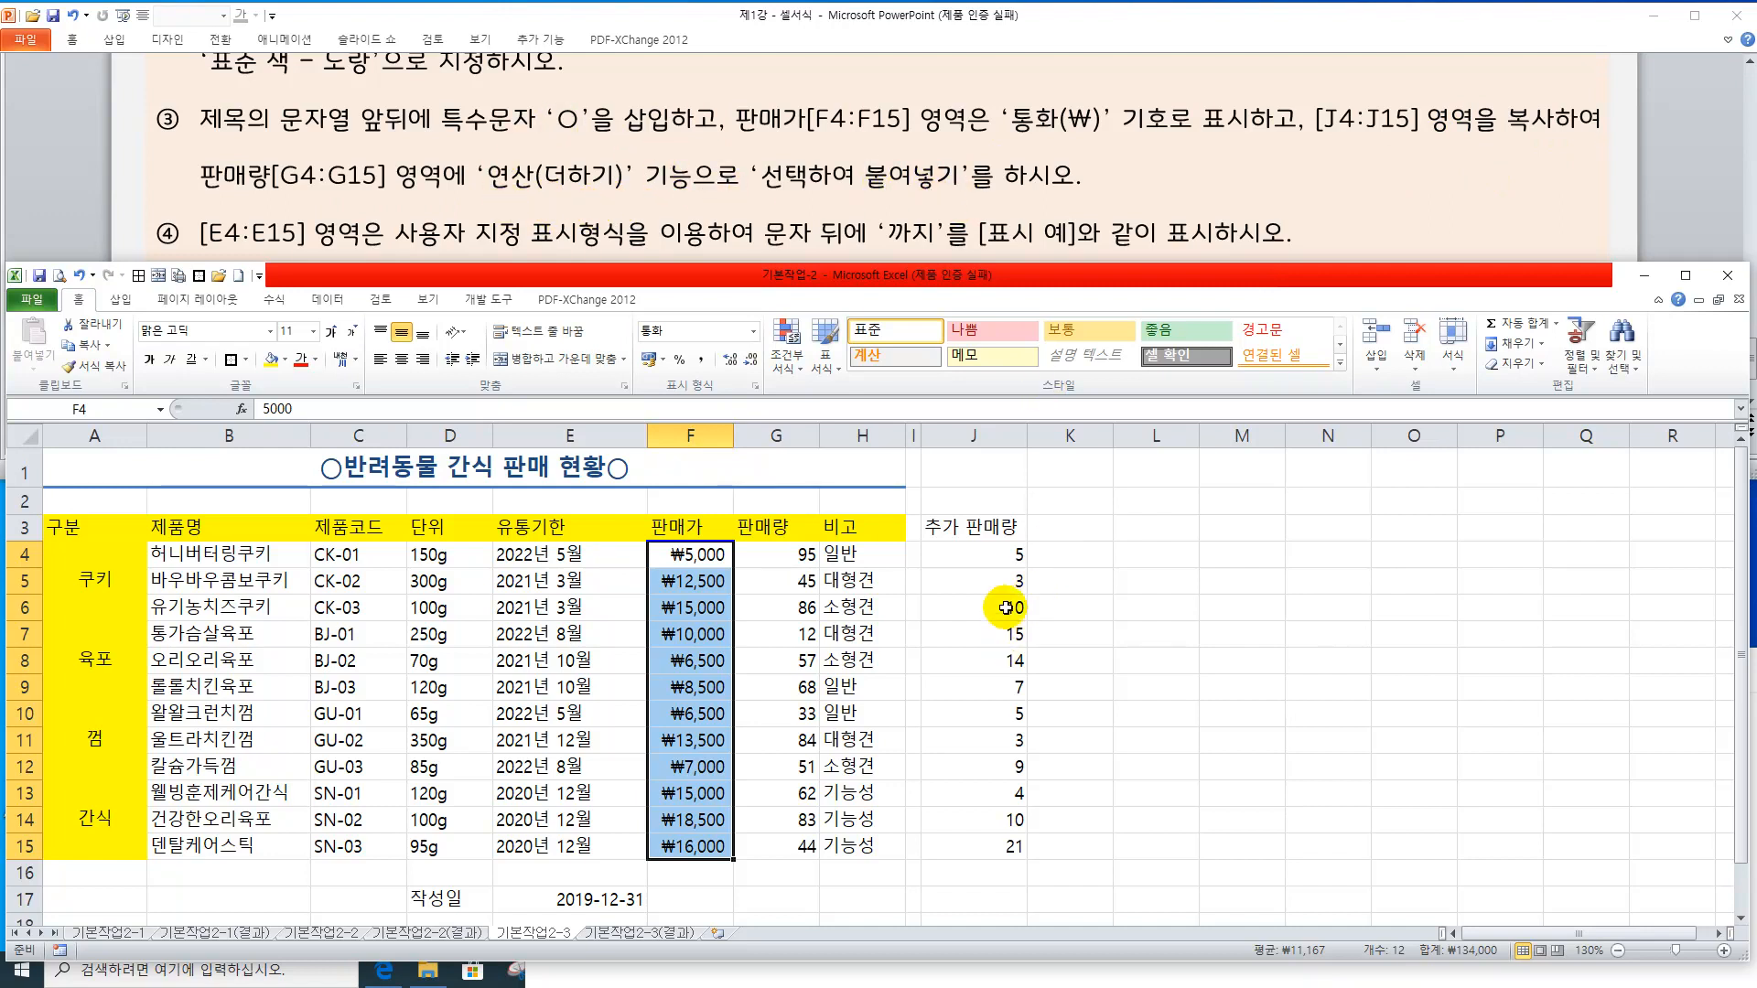
click(1000, 550)
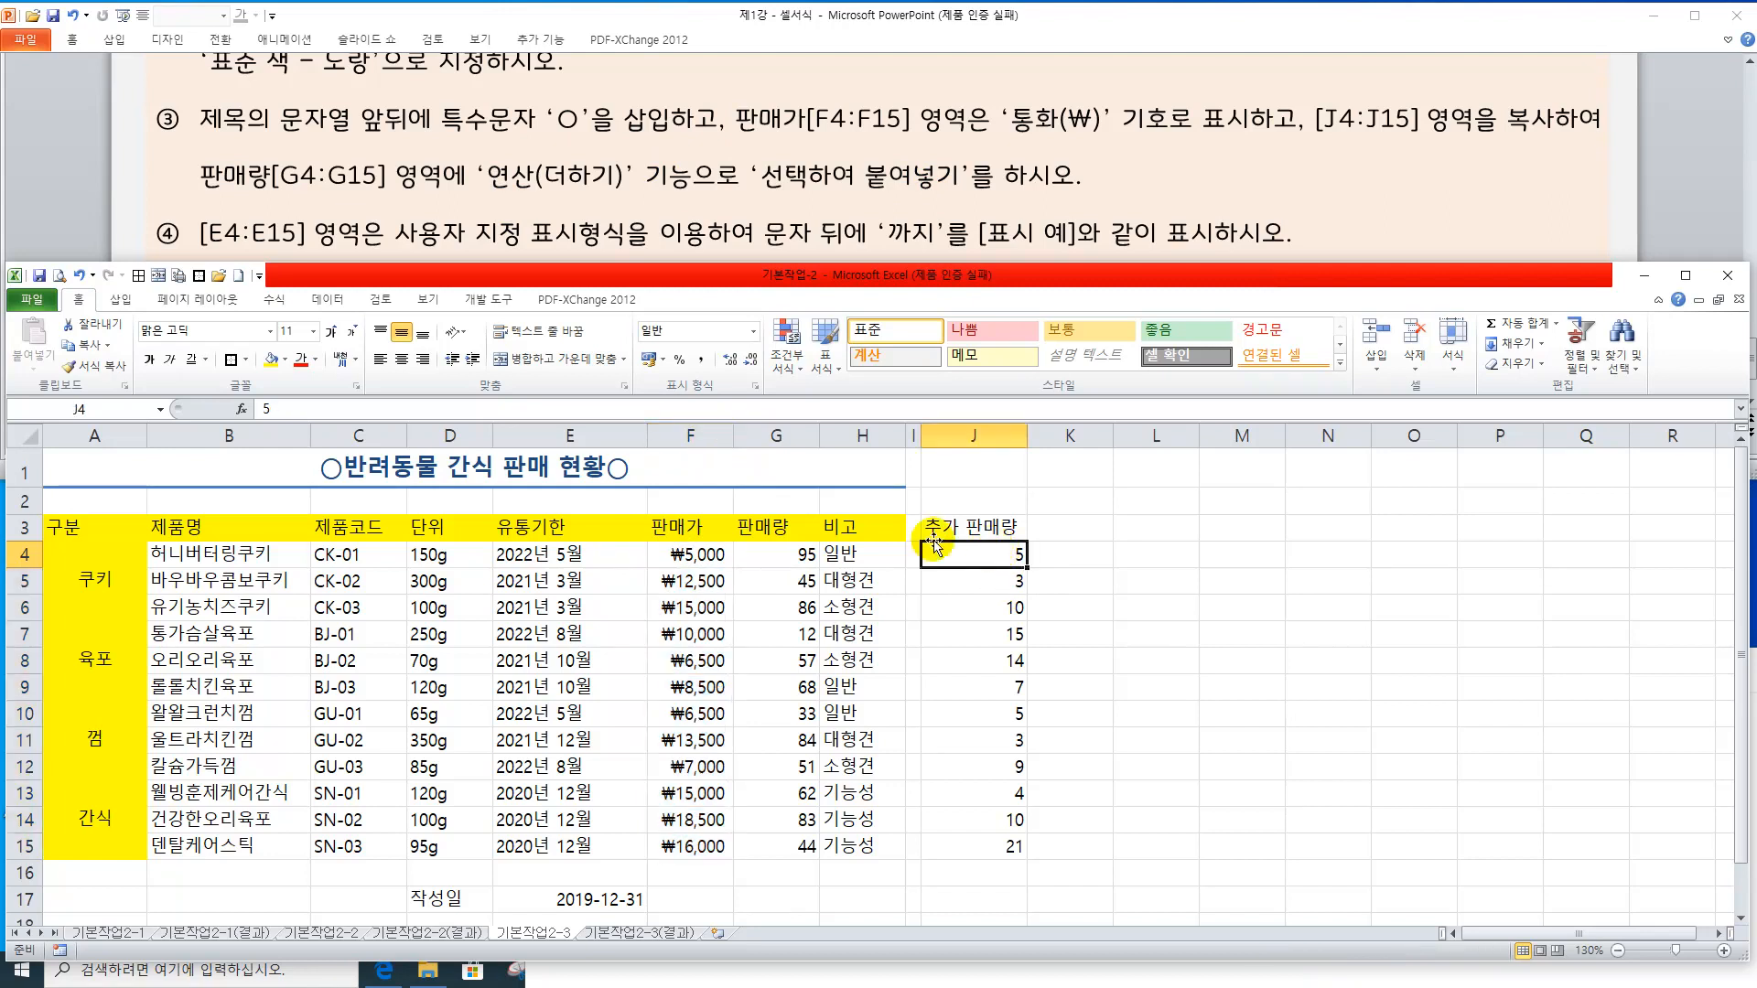
click(797, 554)
click(955, 547)
click(807, 550)
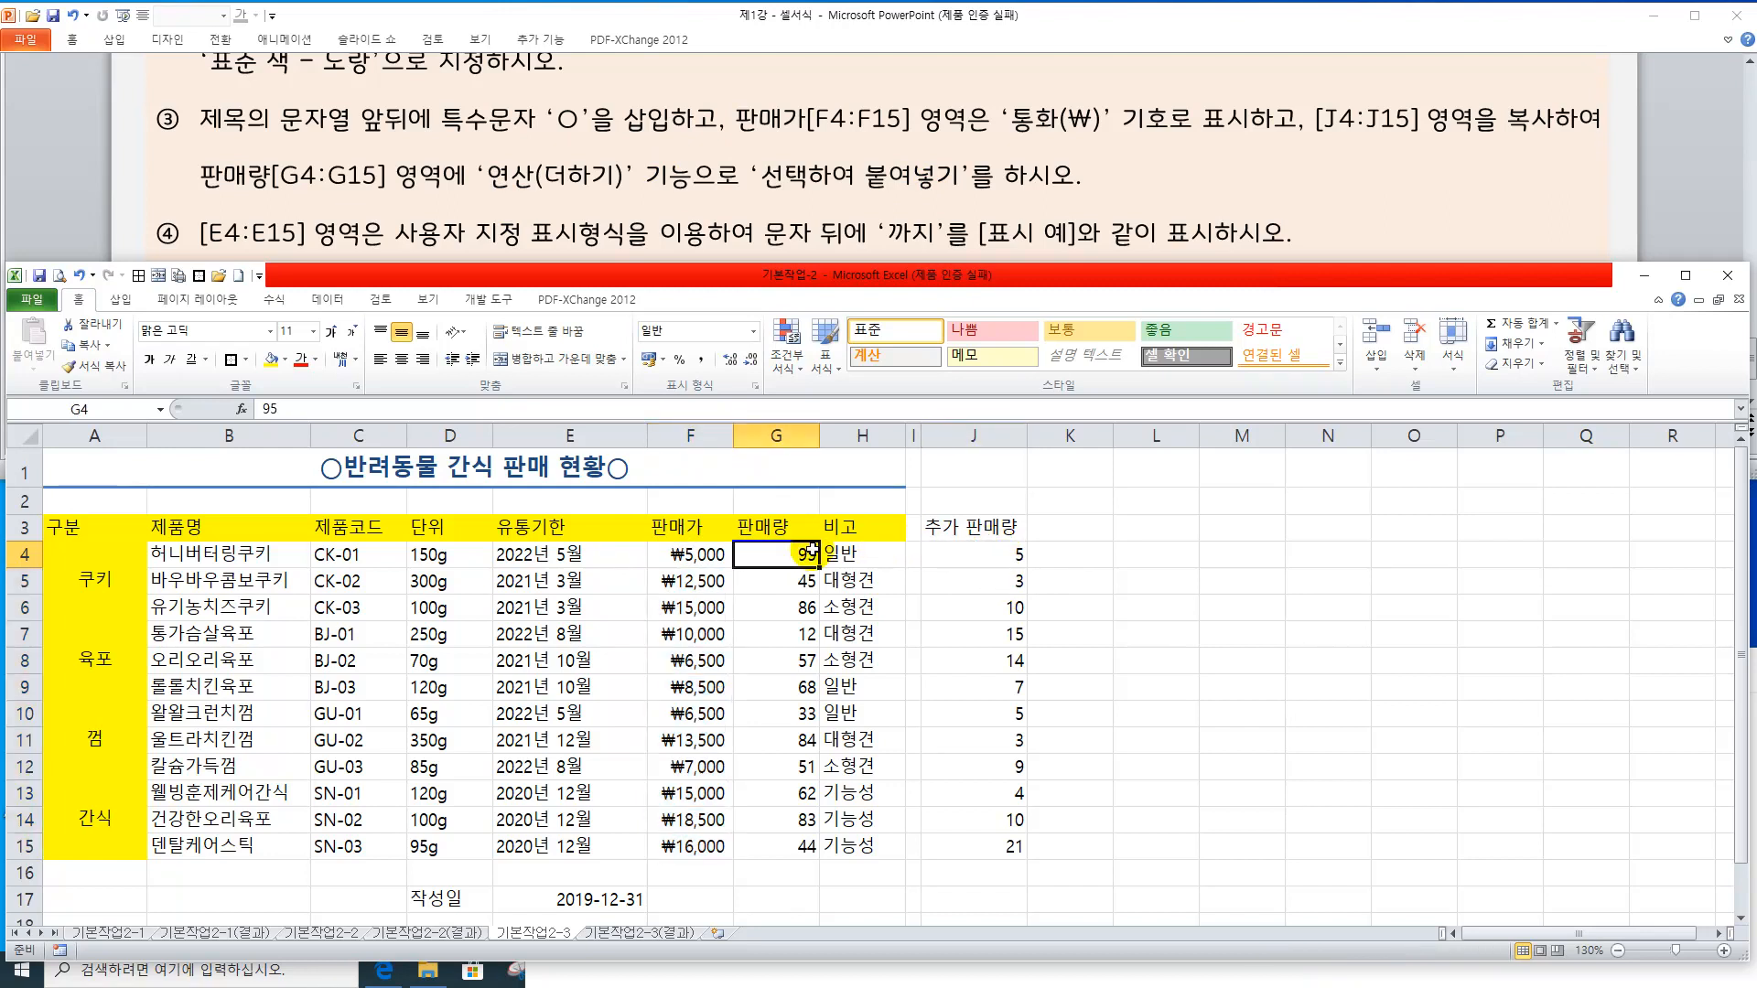
click(961, 549)
click(783, 550)
Copy the 추가 판매량 values in J4:J15 and paste them specially onto G4:G15 with the 더하기 (add) operation
drag(951, 556, 982, 835)
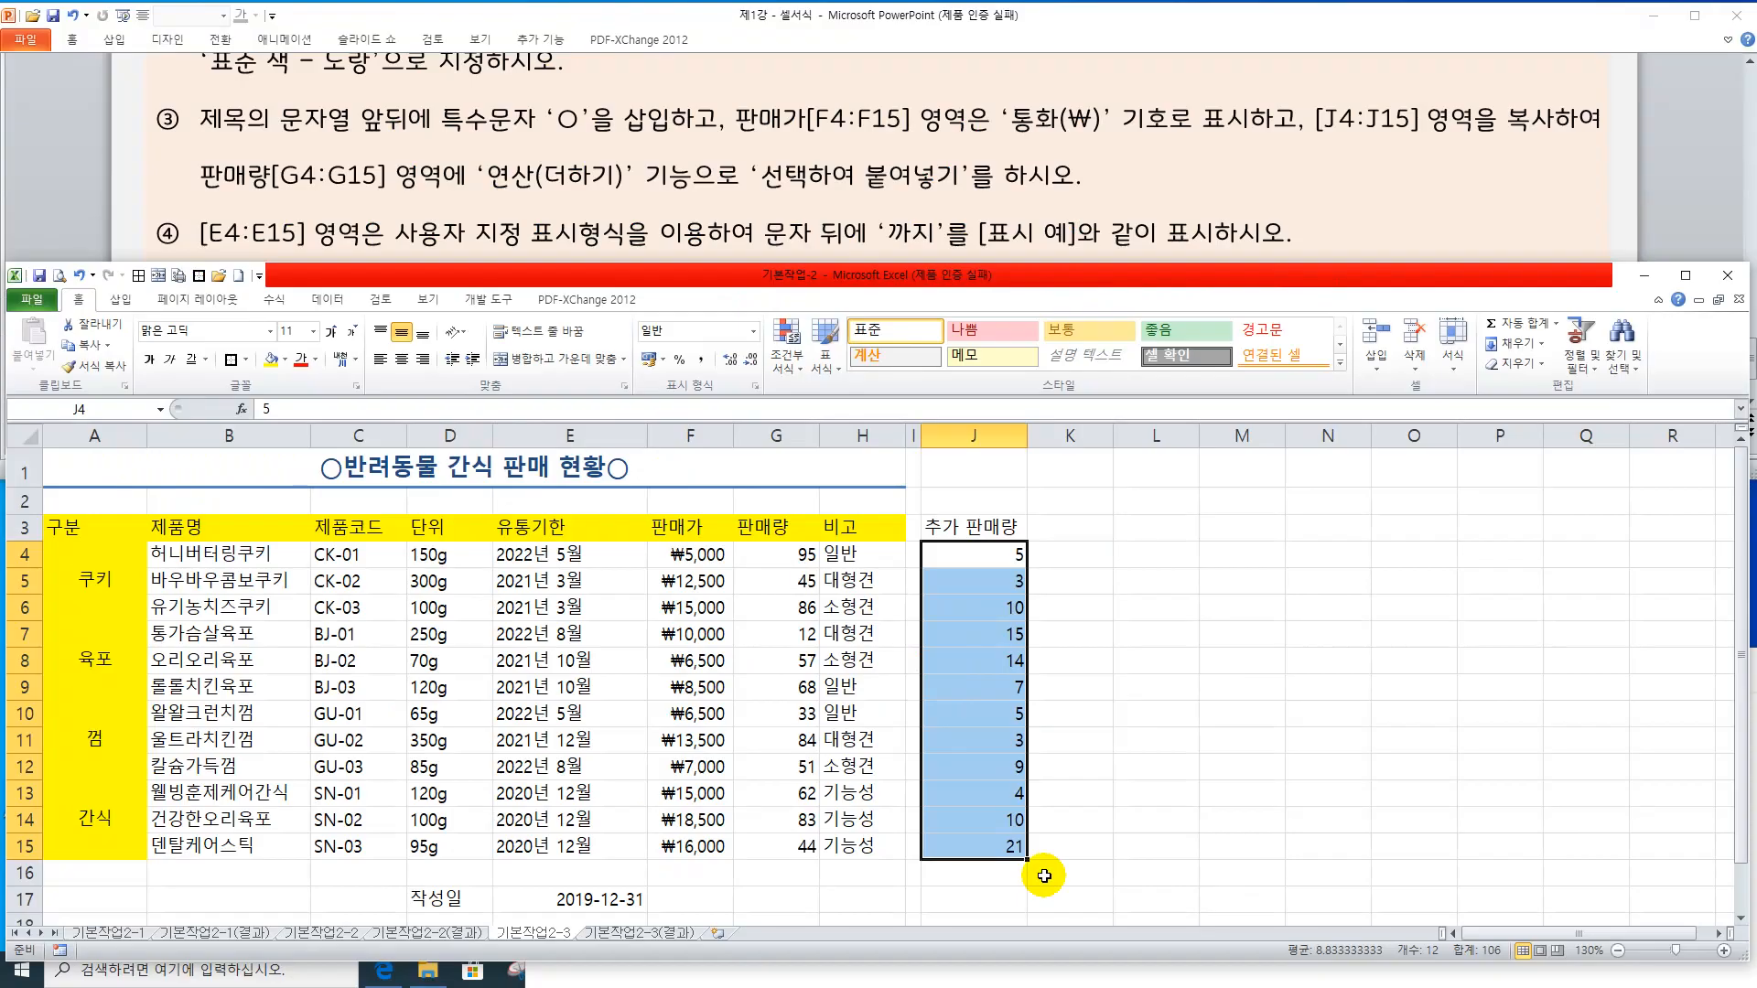
key(ctrl+c)
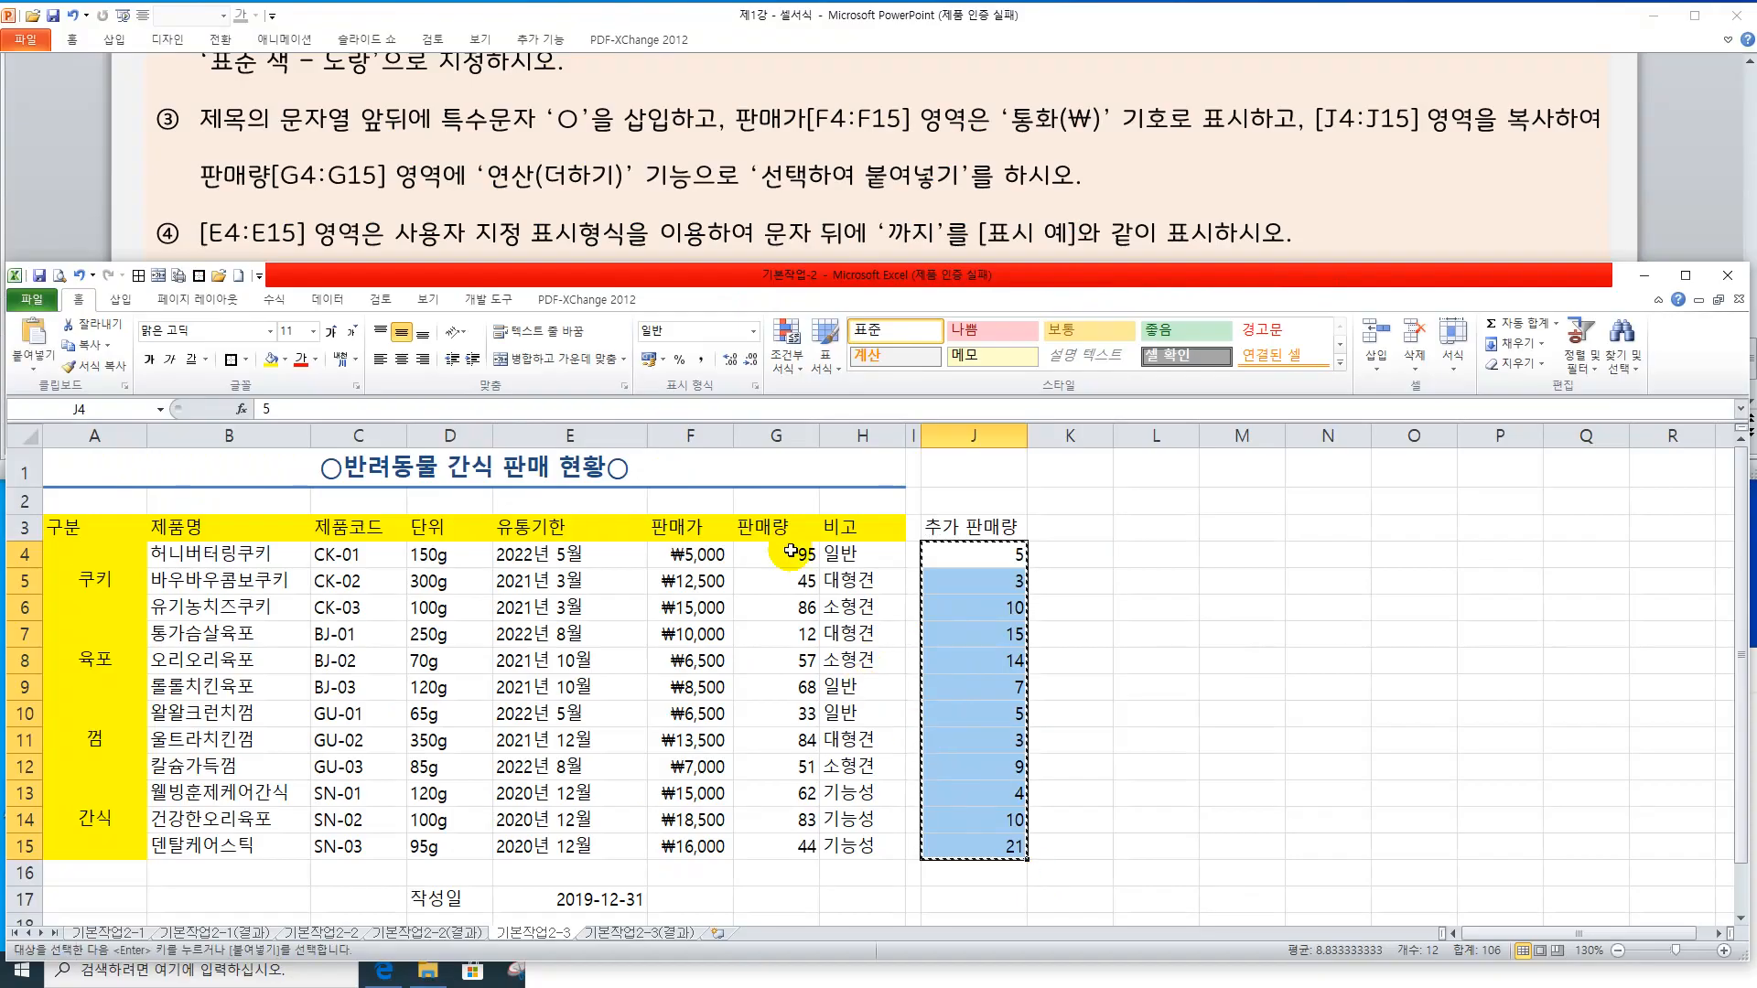
drag(791, 550, 799, 848)
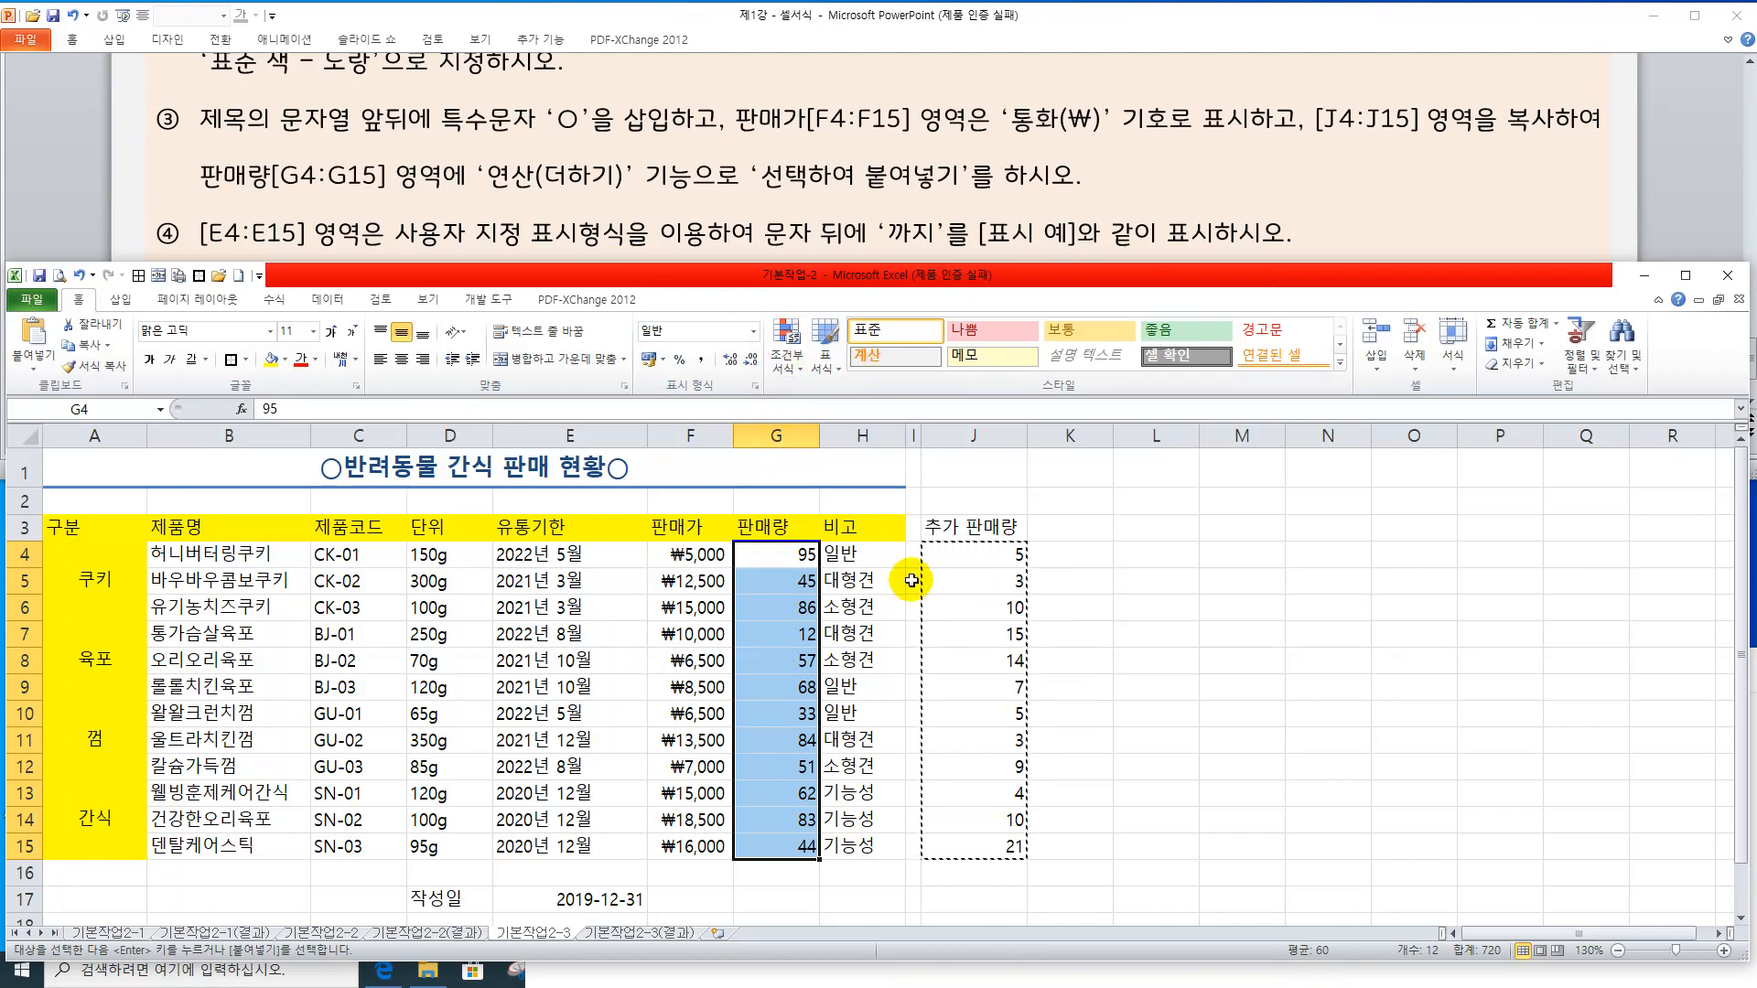
right_click(790, 583)
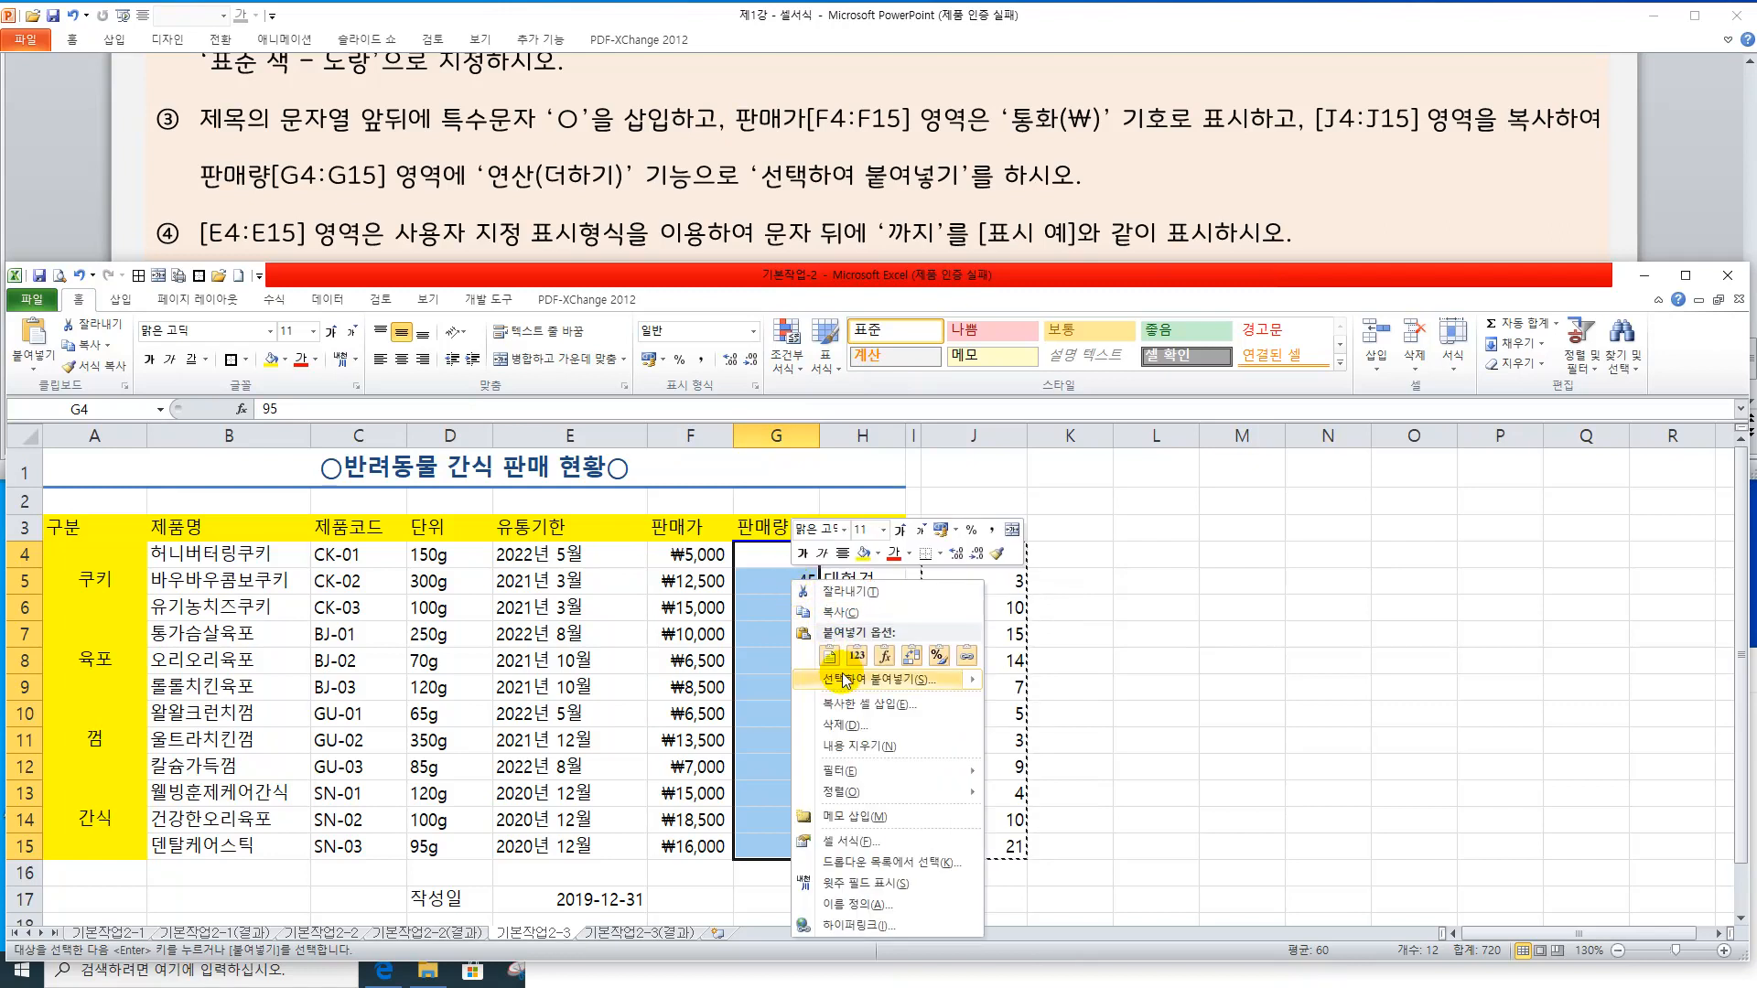
mouse_move(842, 681)
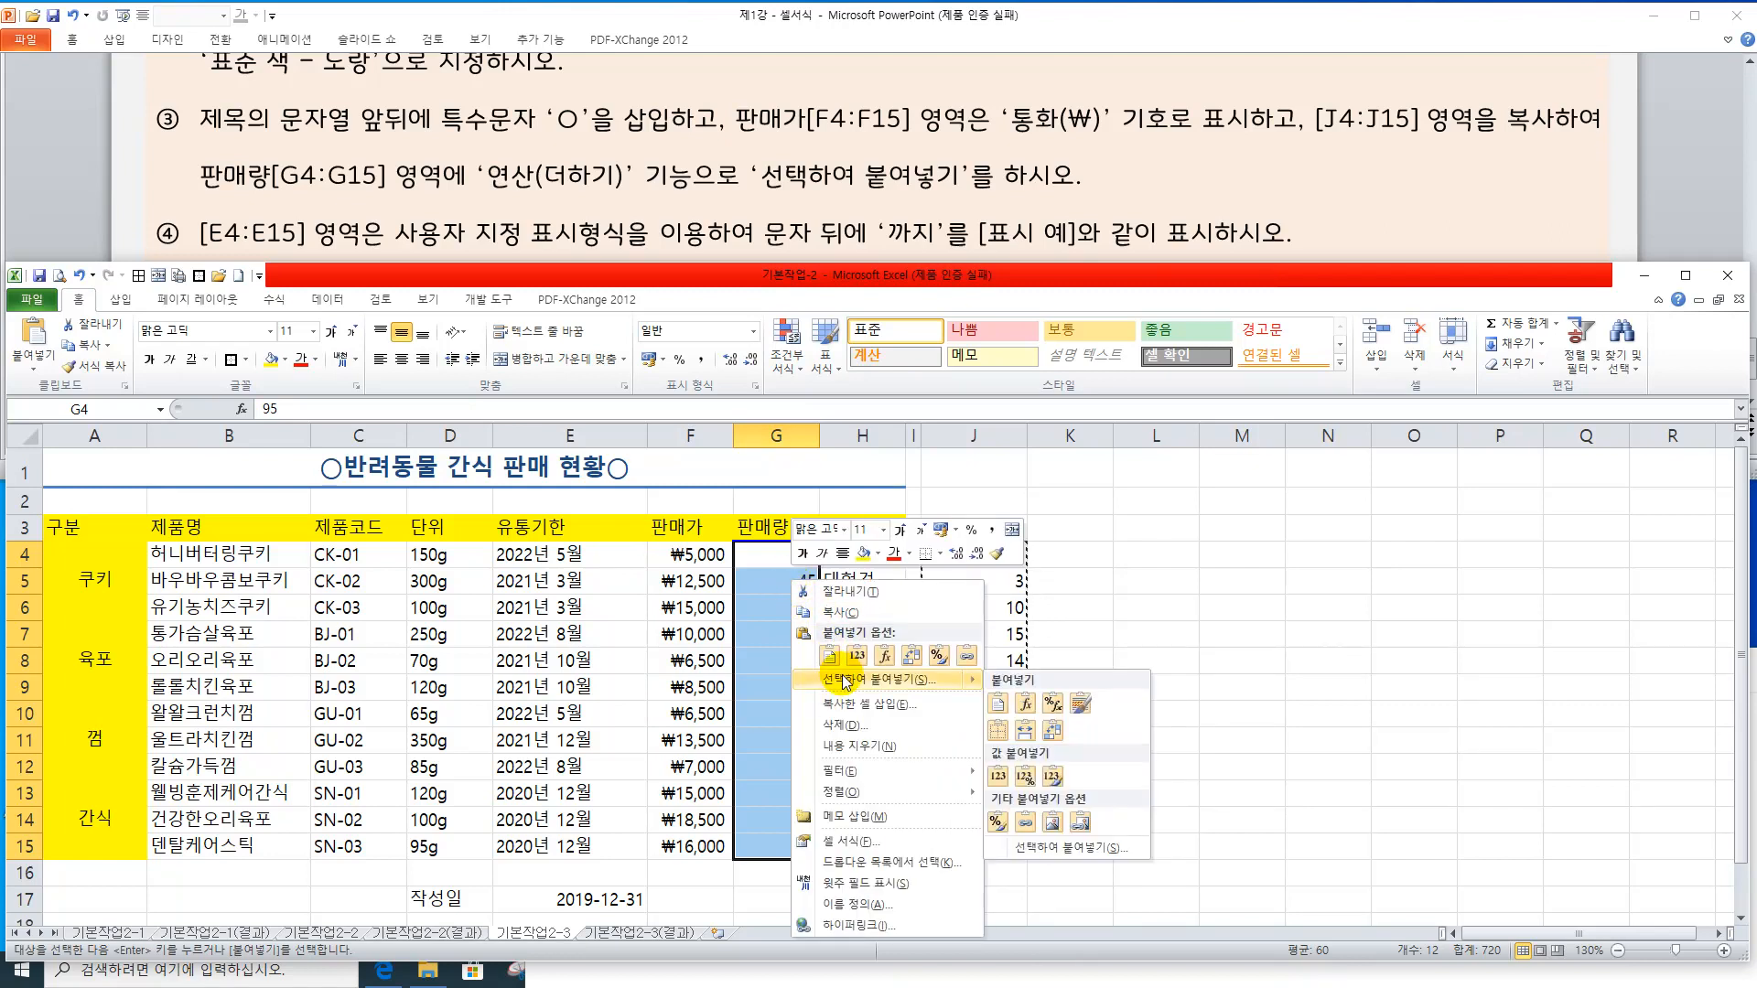
click(842, 682)
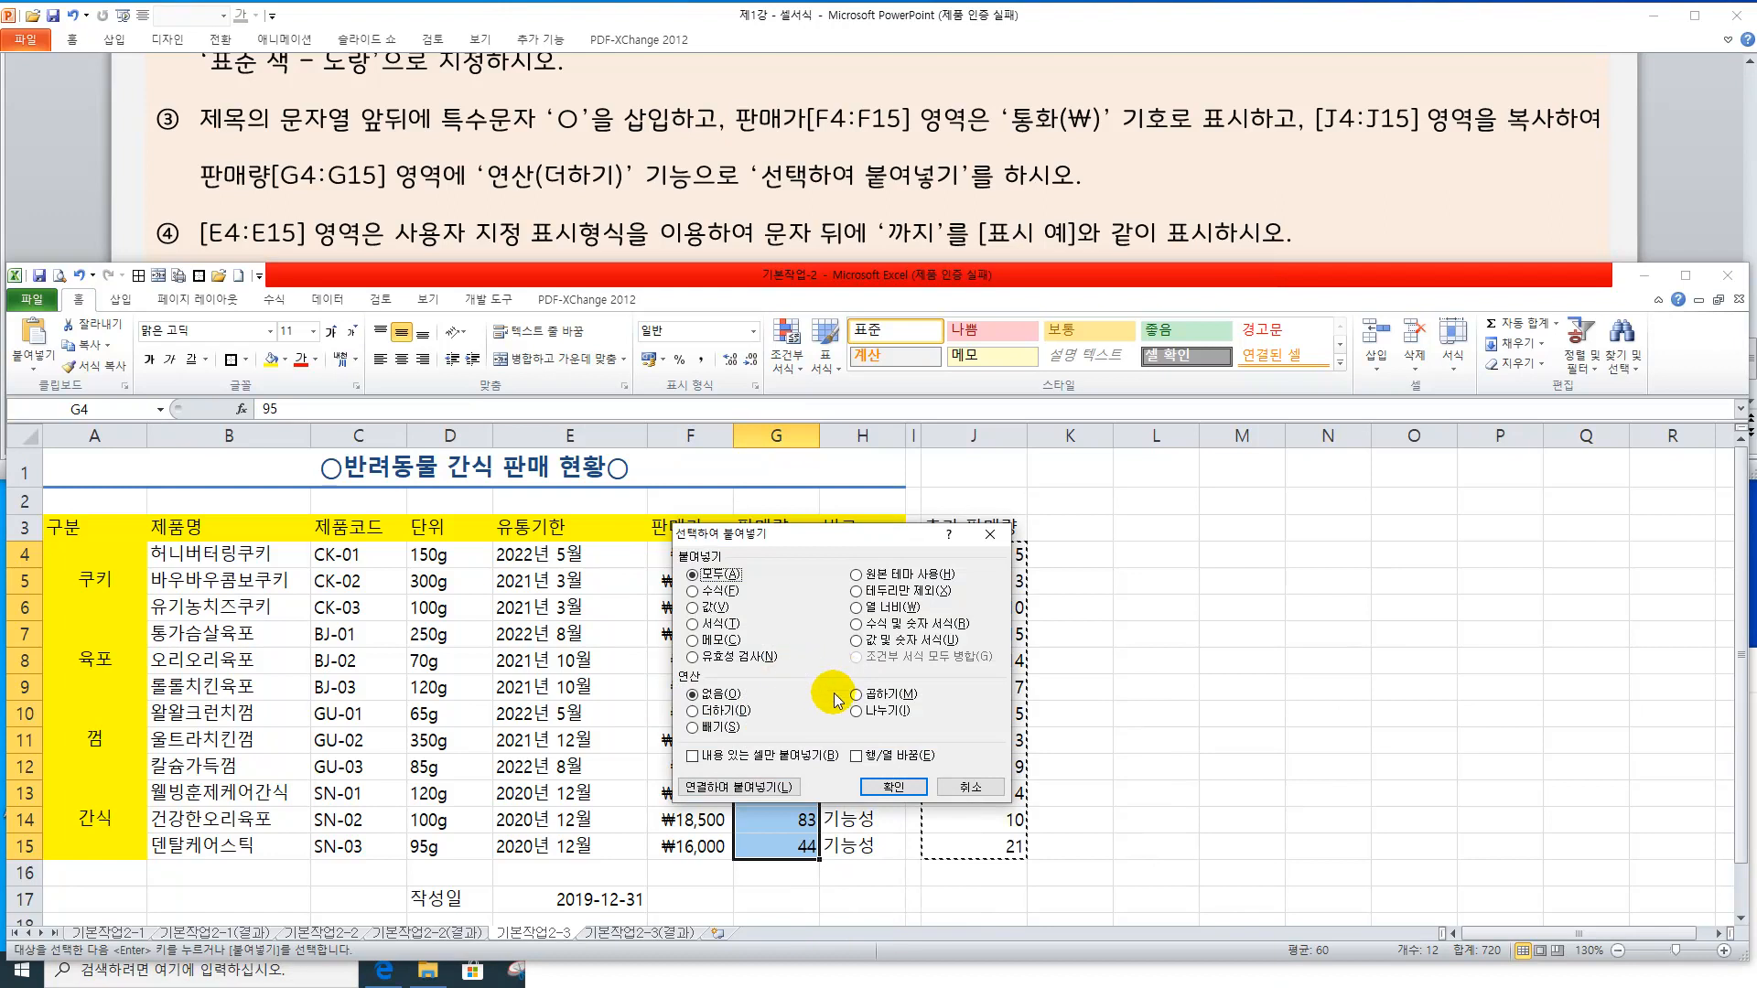
click(735, 714)
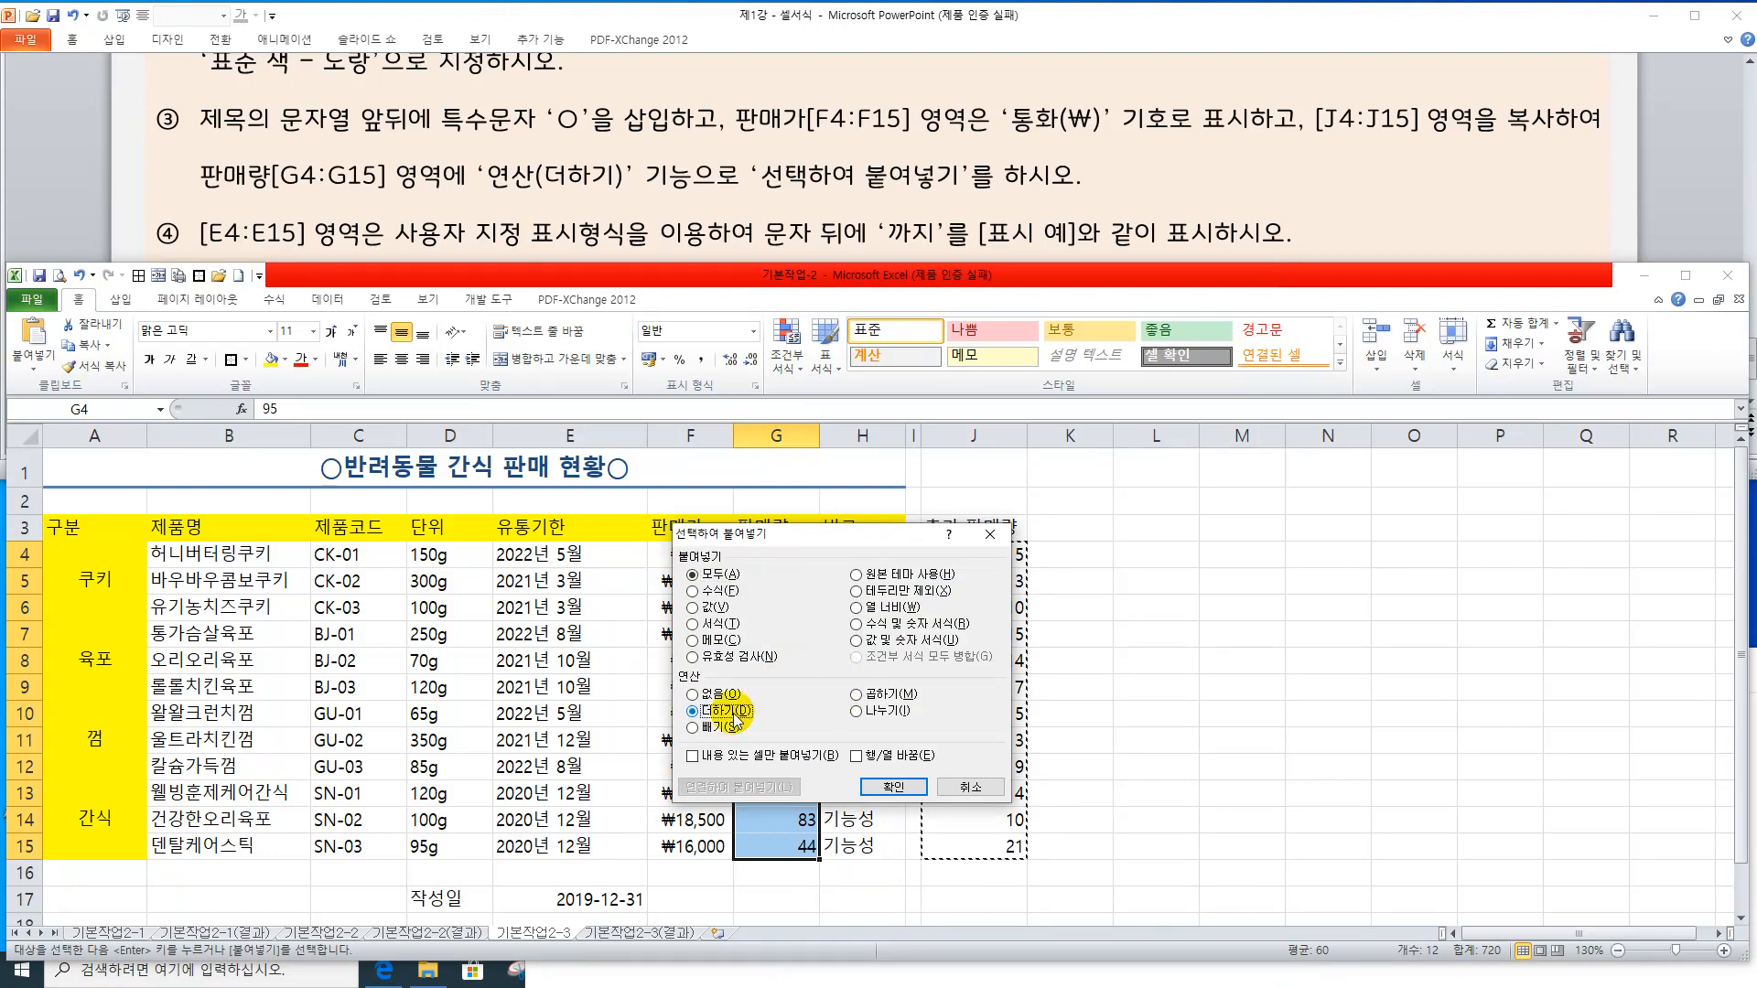
click(890, 789)
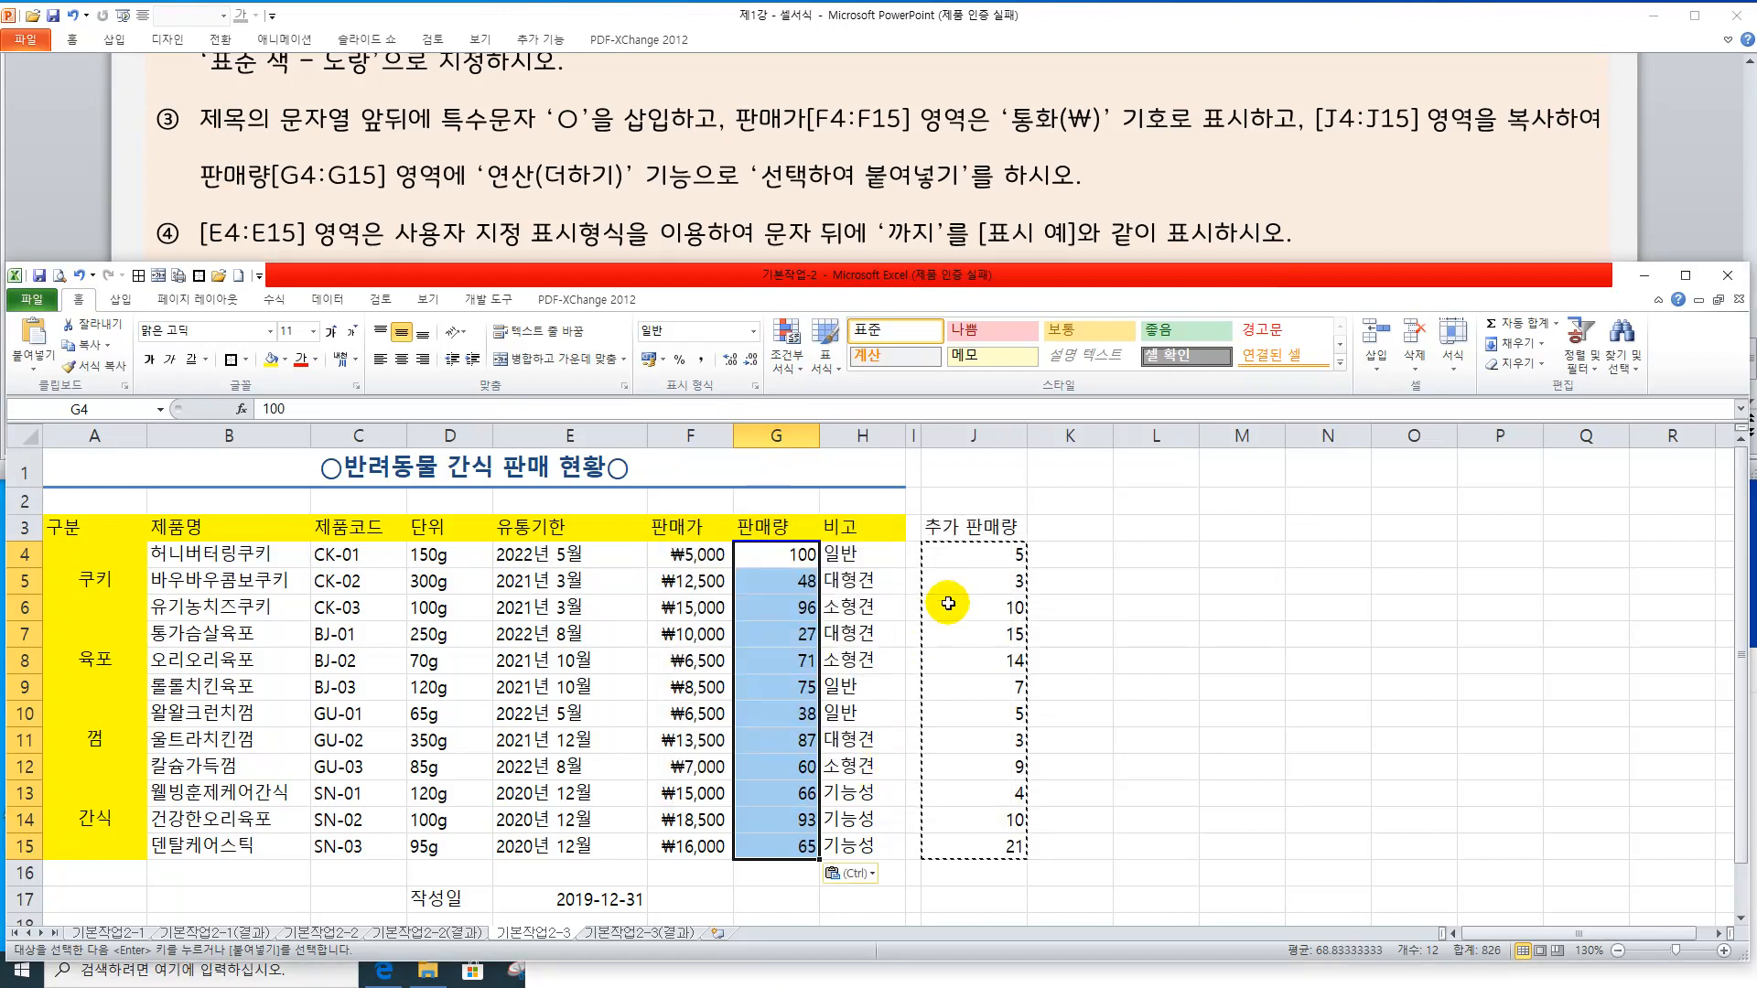
Check the pasted result in G4, switch to the PowerPoint slide and read instructions ④ and ⑤
click(793, 554)
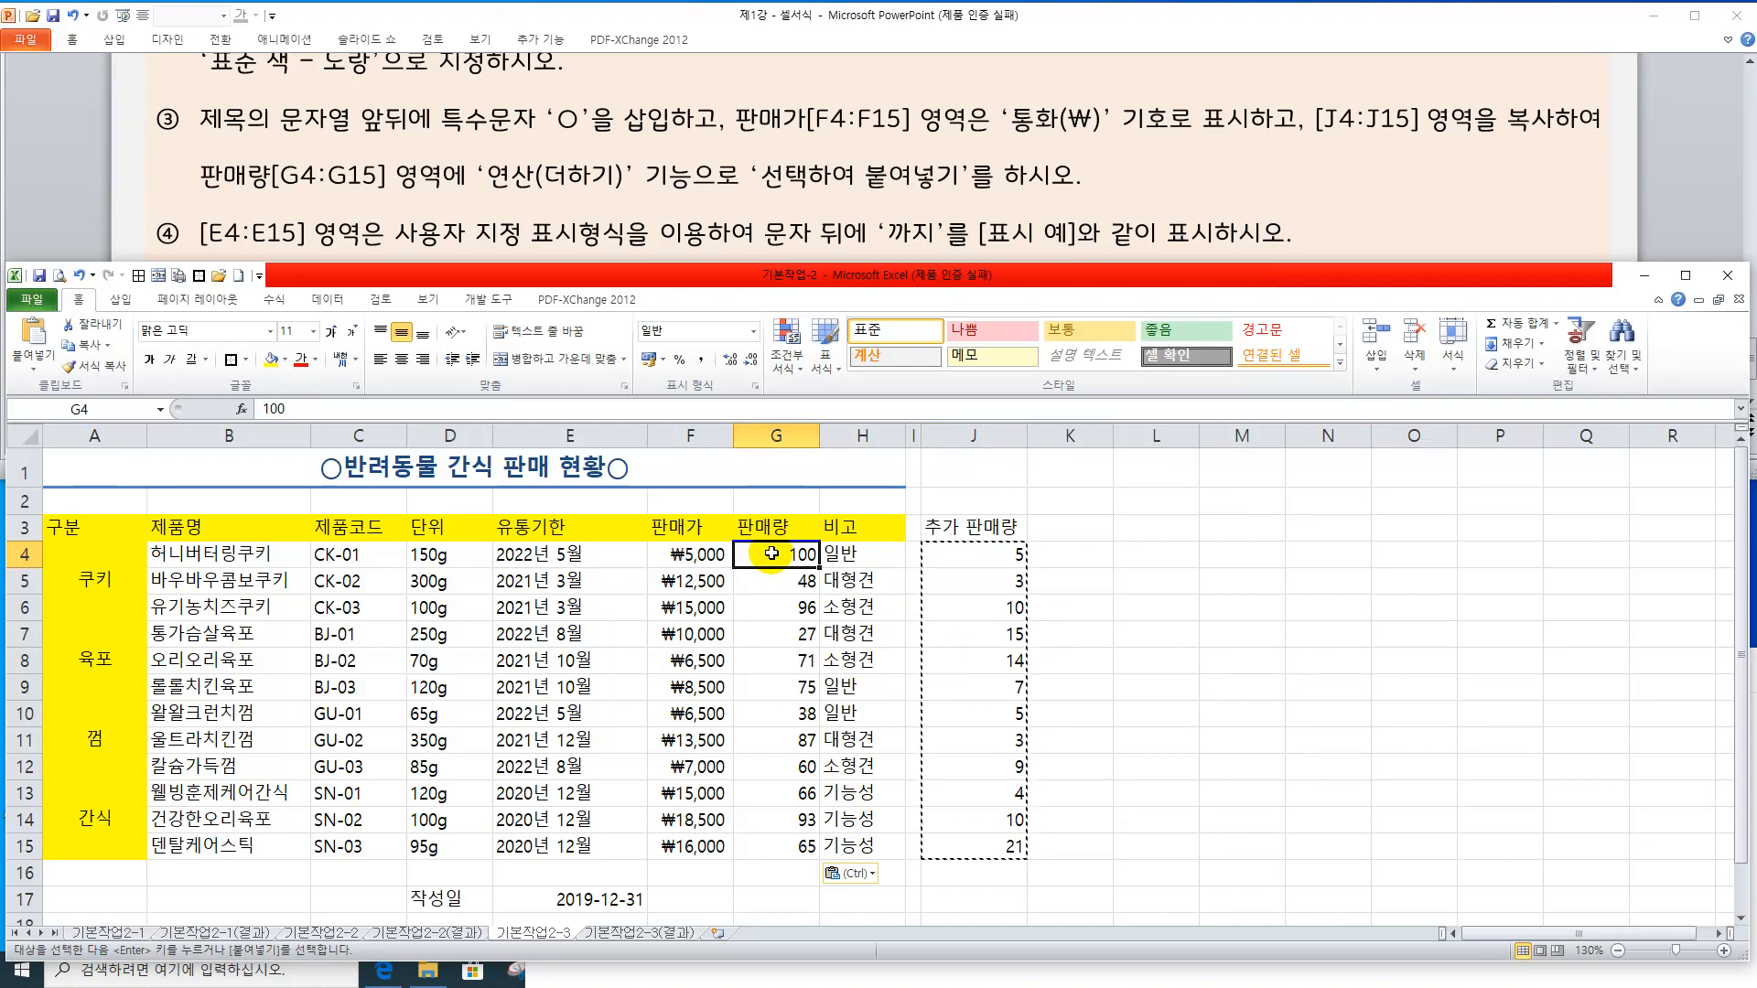
click(736, 203)
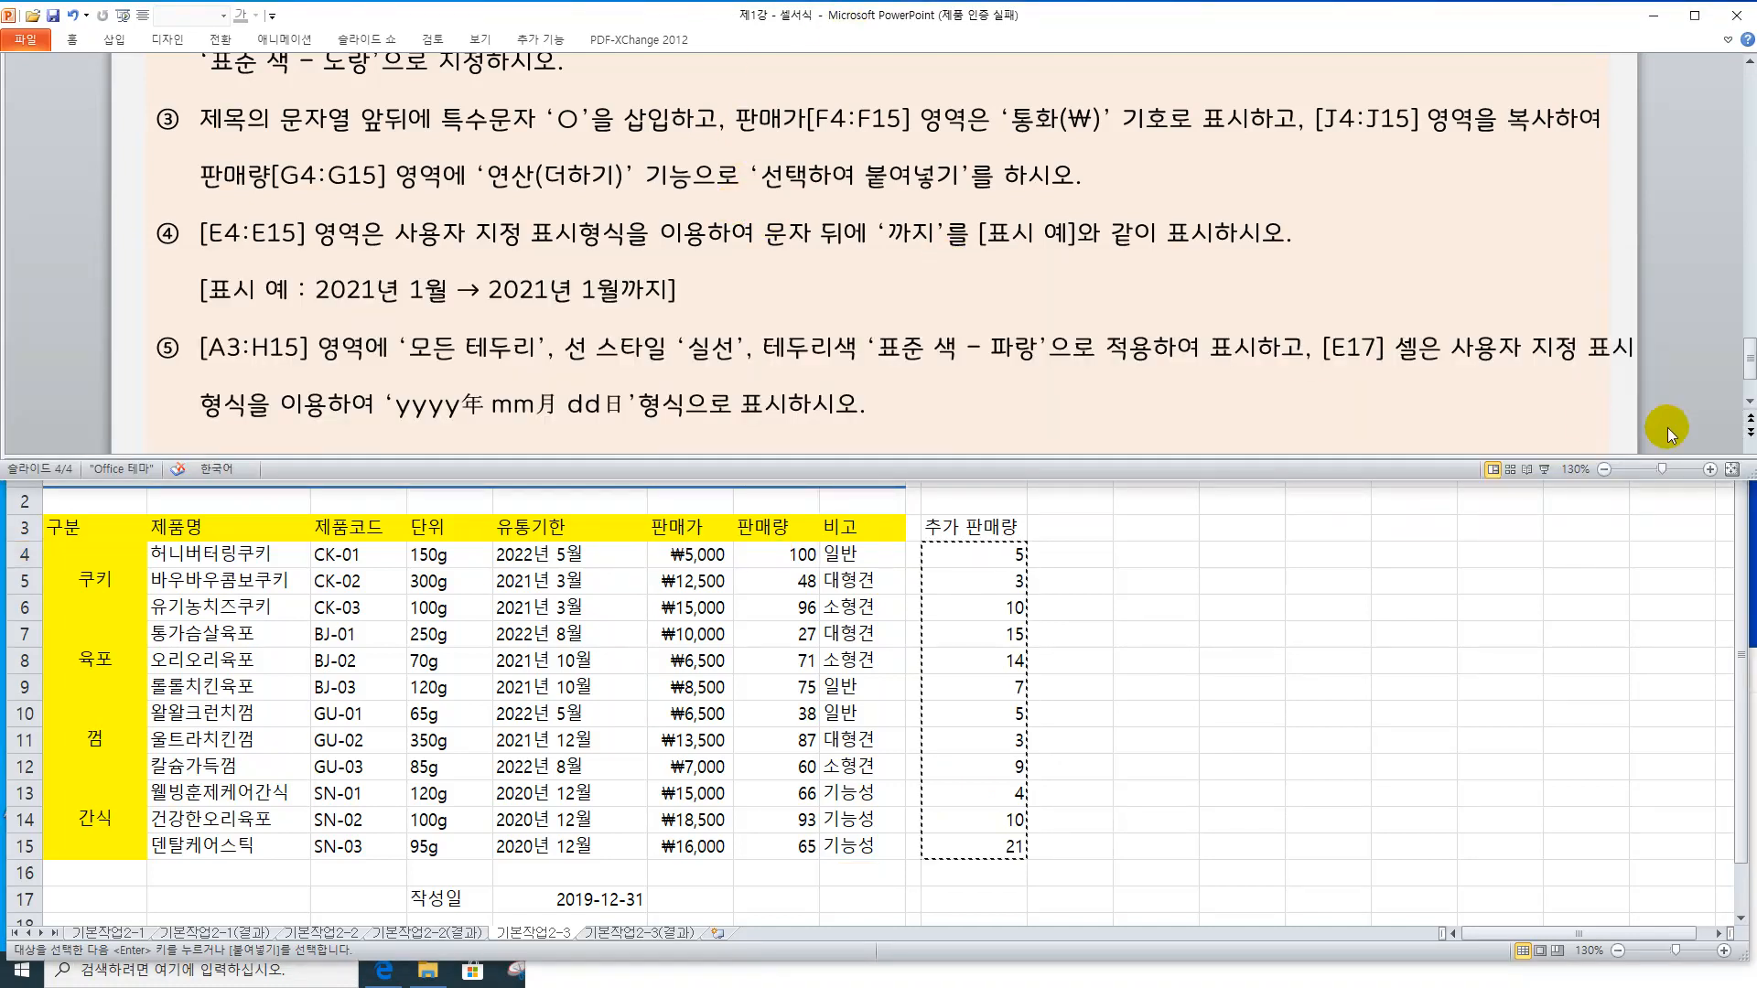
click(1749, 400)
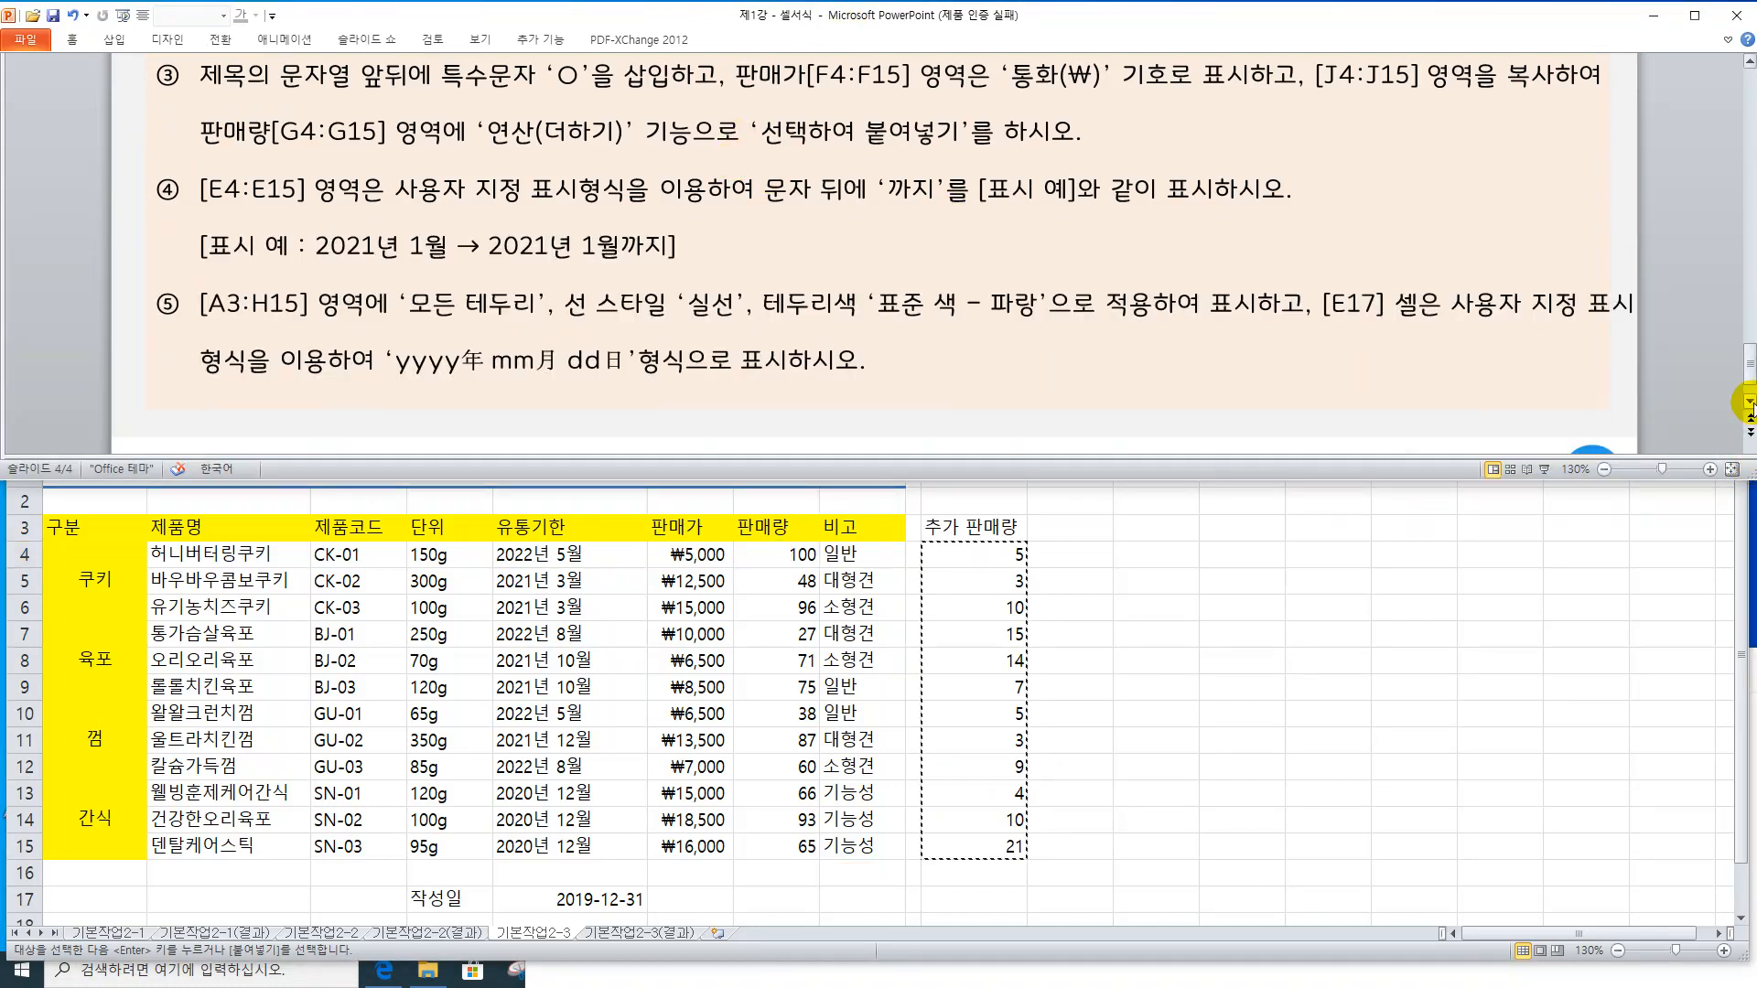
click(1750, 401)
click(1750, 401)
click(1750, 400)
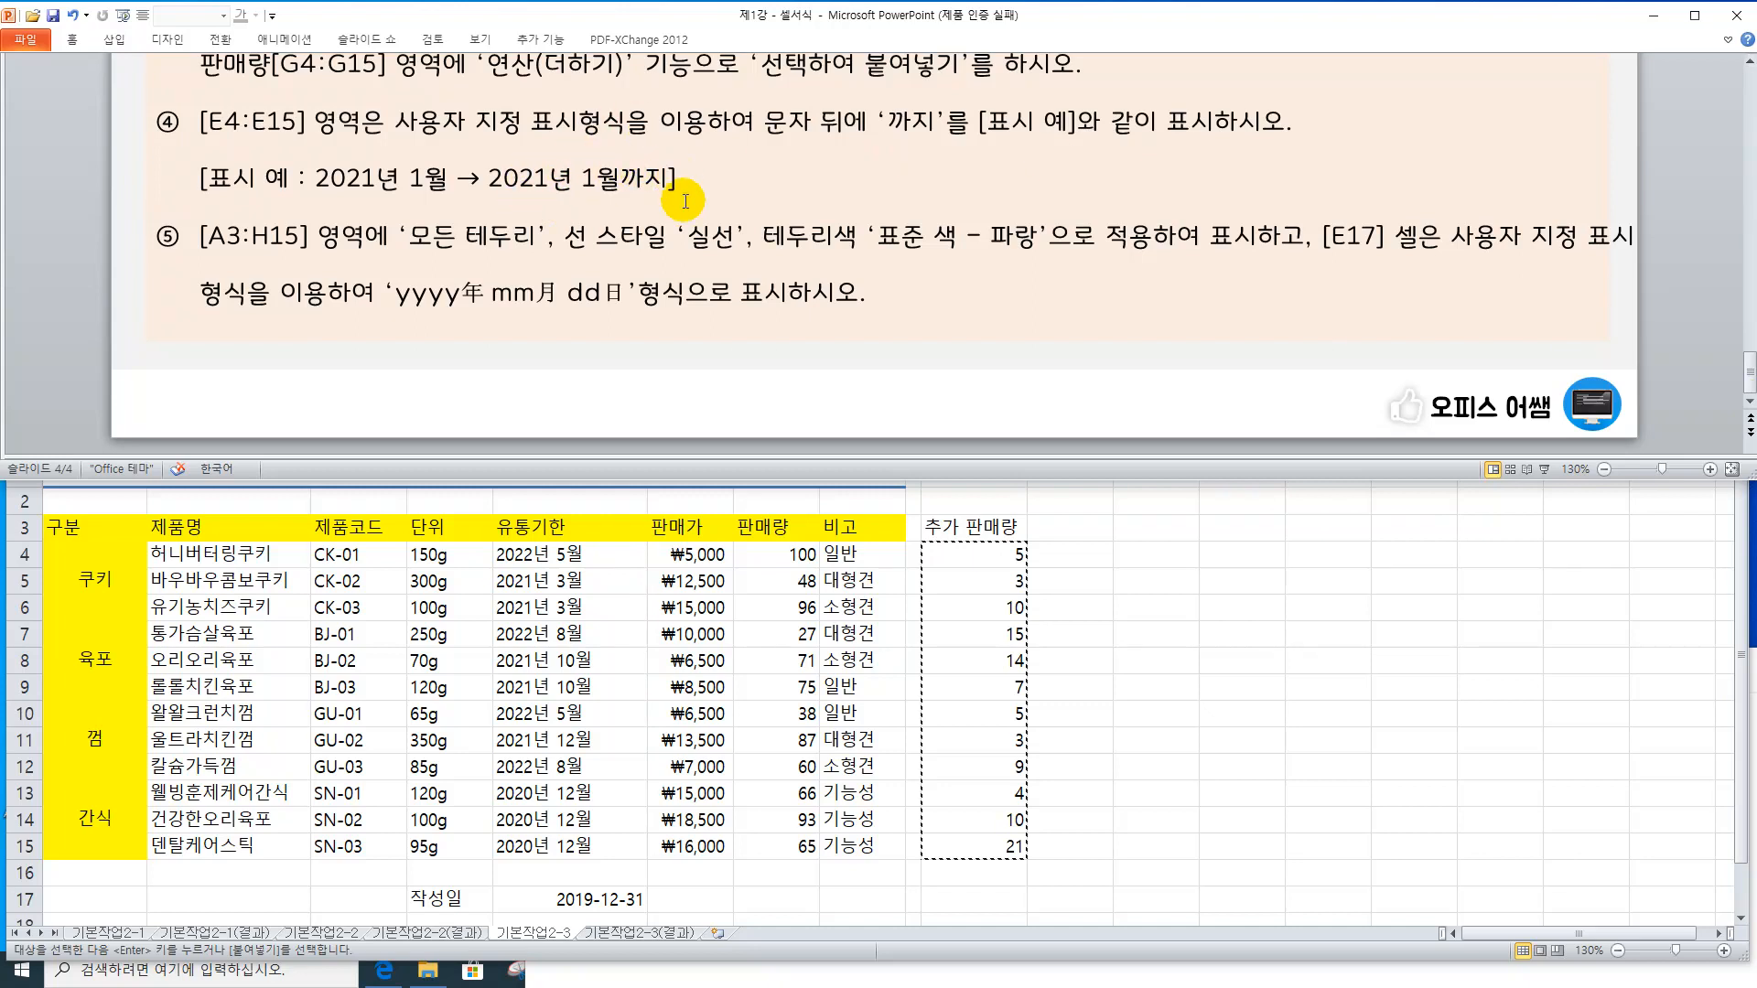
Switch back to Excel, cancel the copy selection and apply the custom number format @"까지" to the 유통기한 values in E4:E15
click(717, 685)
drag(591, 555, 587, 851)
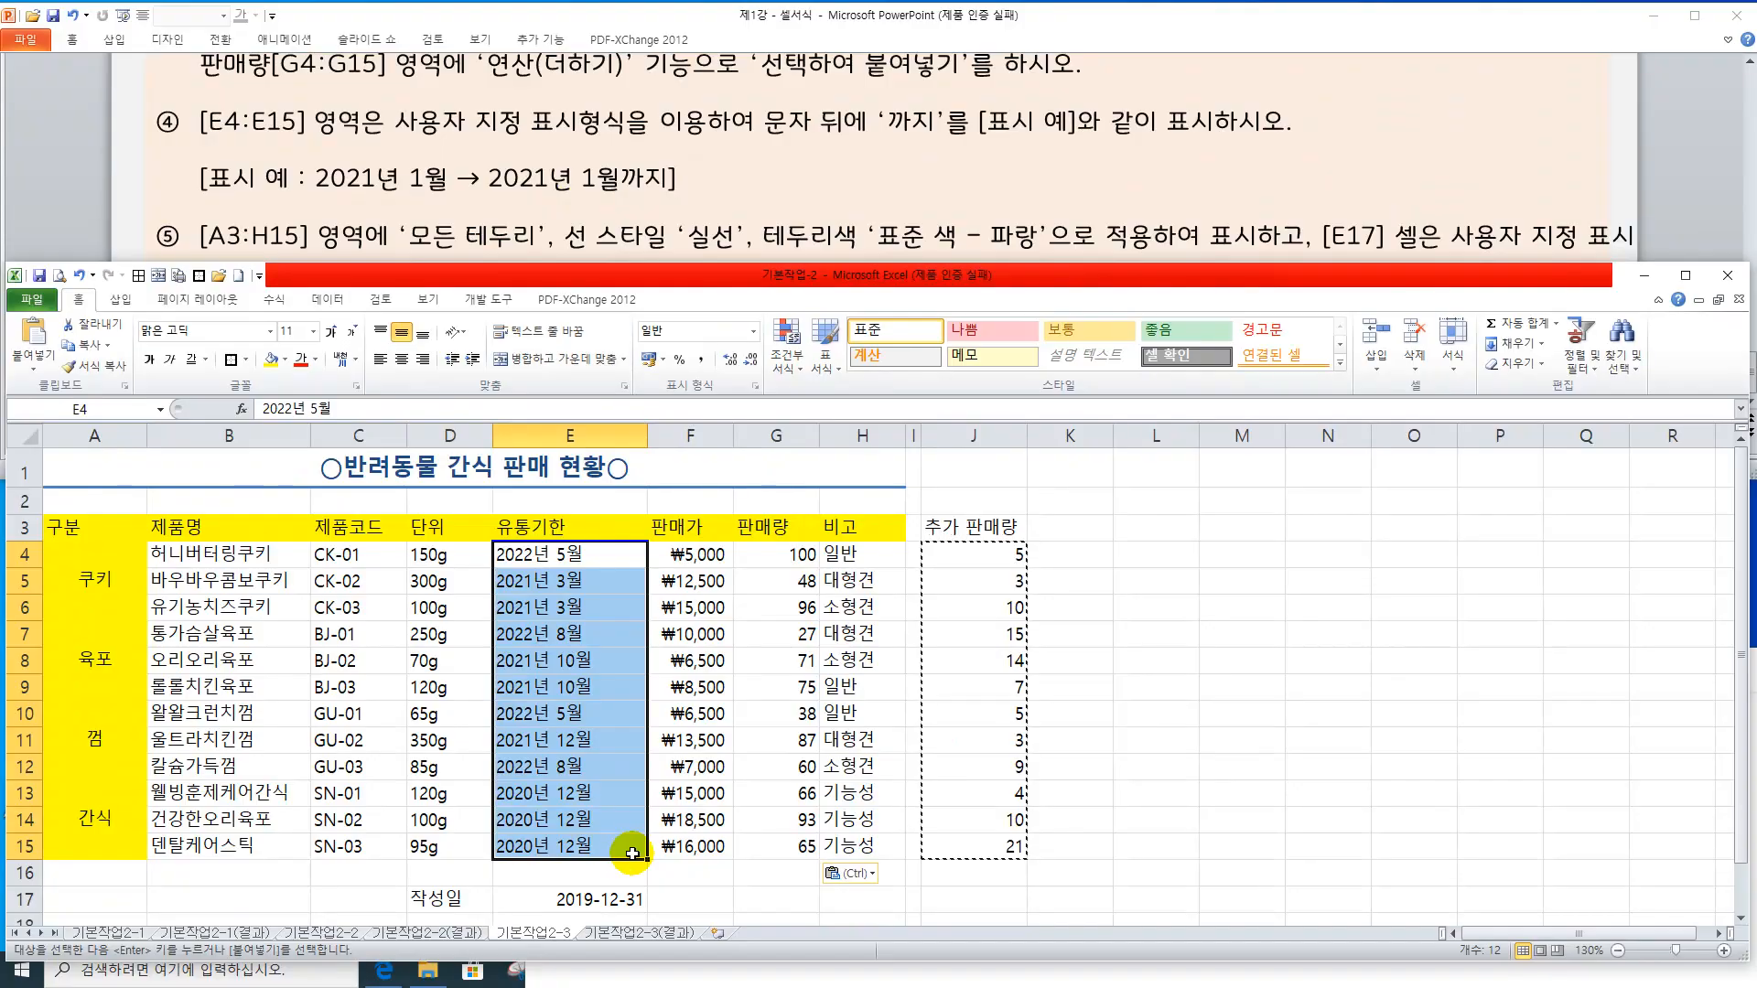
key(Escape)
key(ctrl+1)
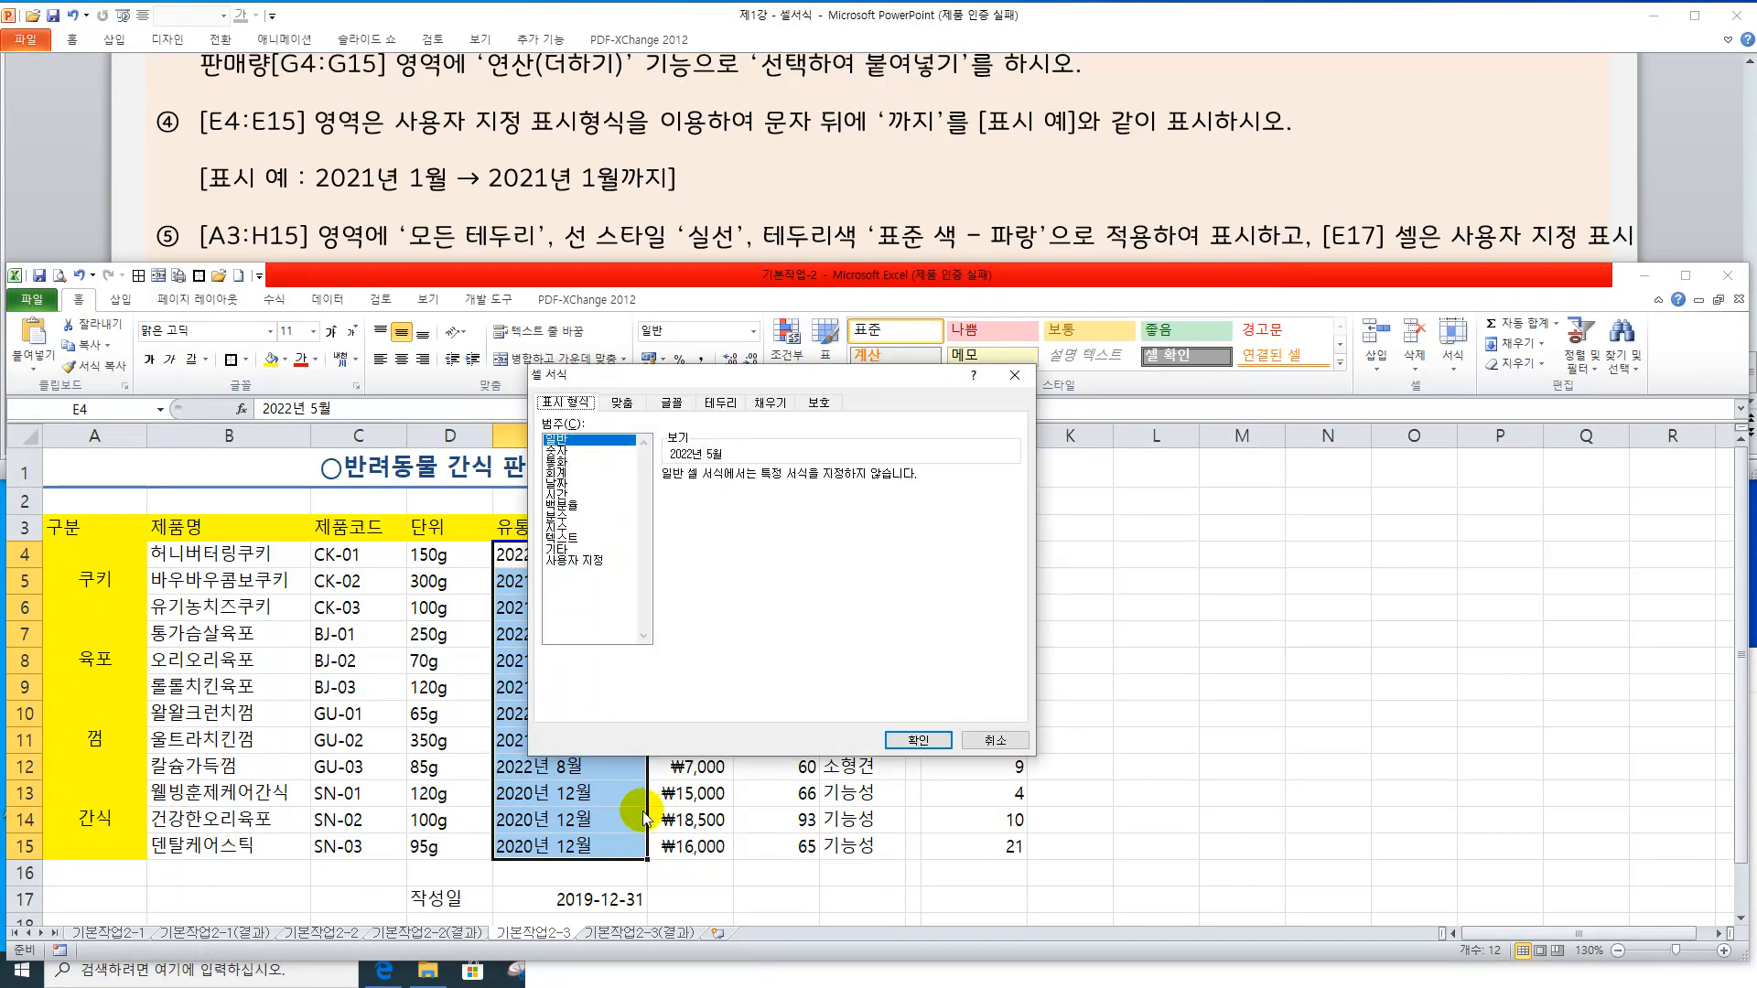
click(621, 562)
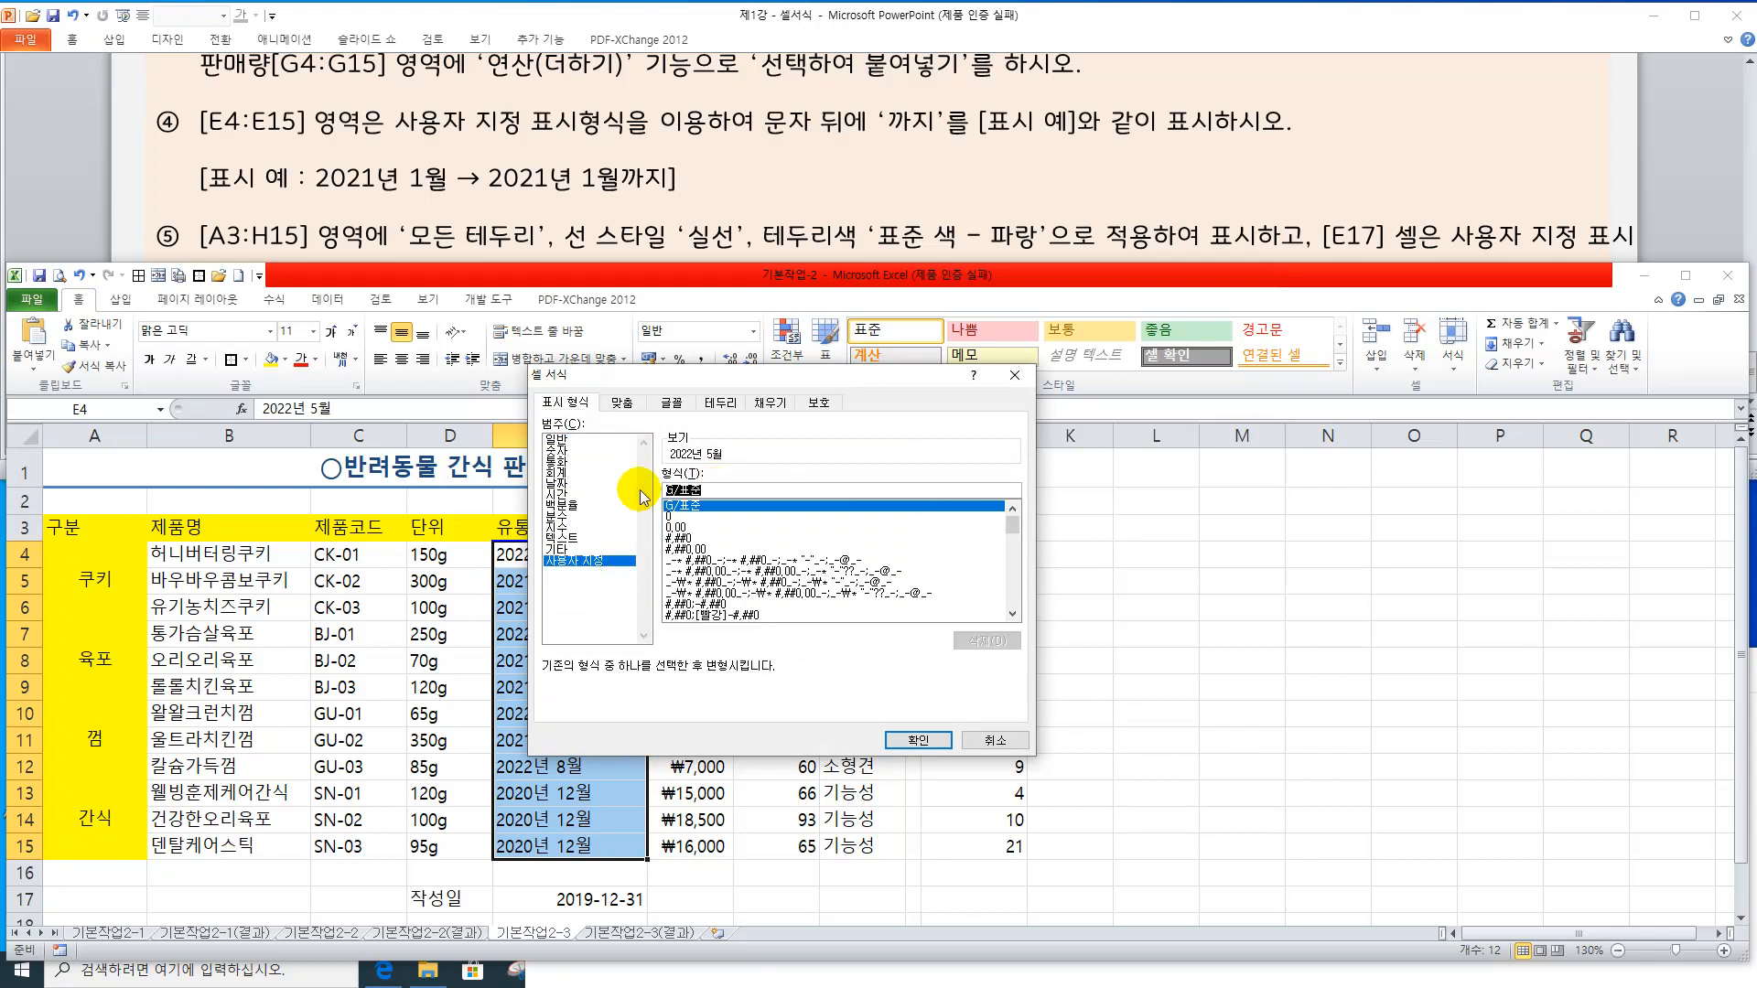
text(@"까지)
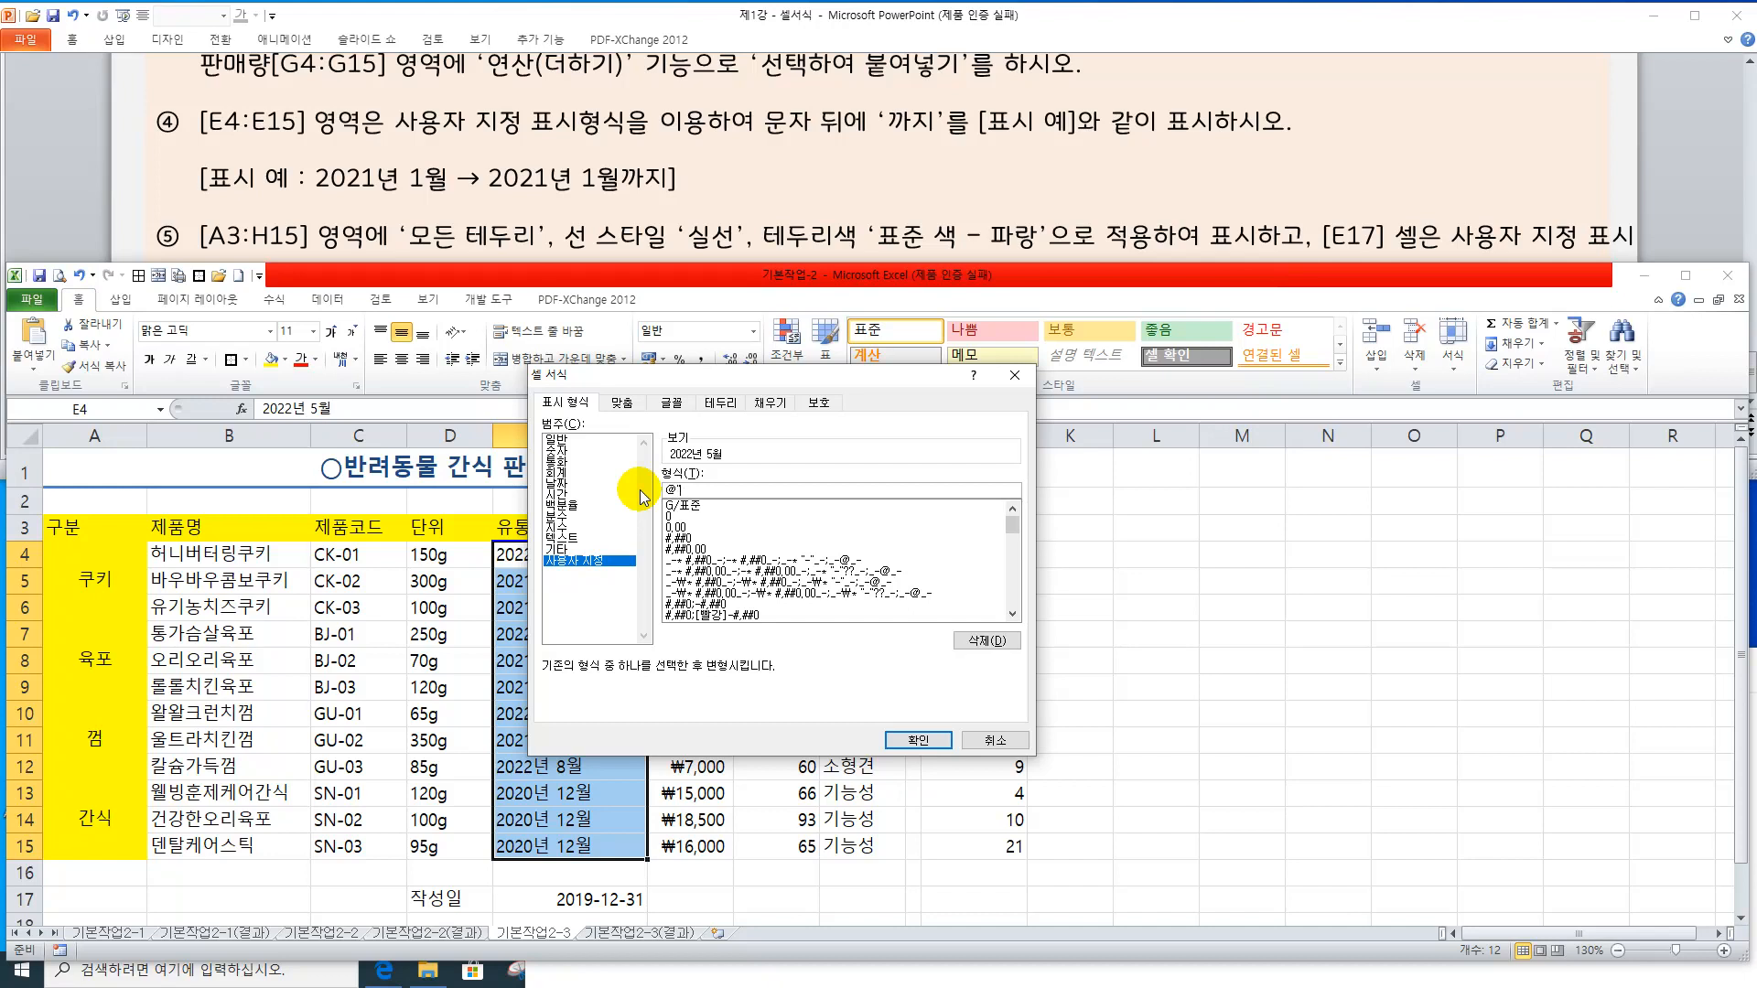
text(")
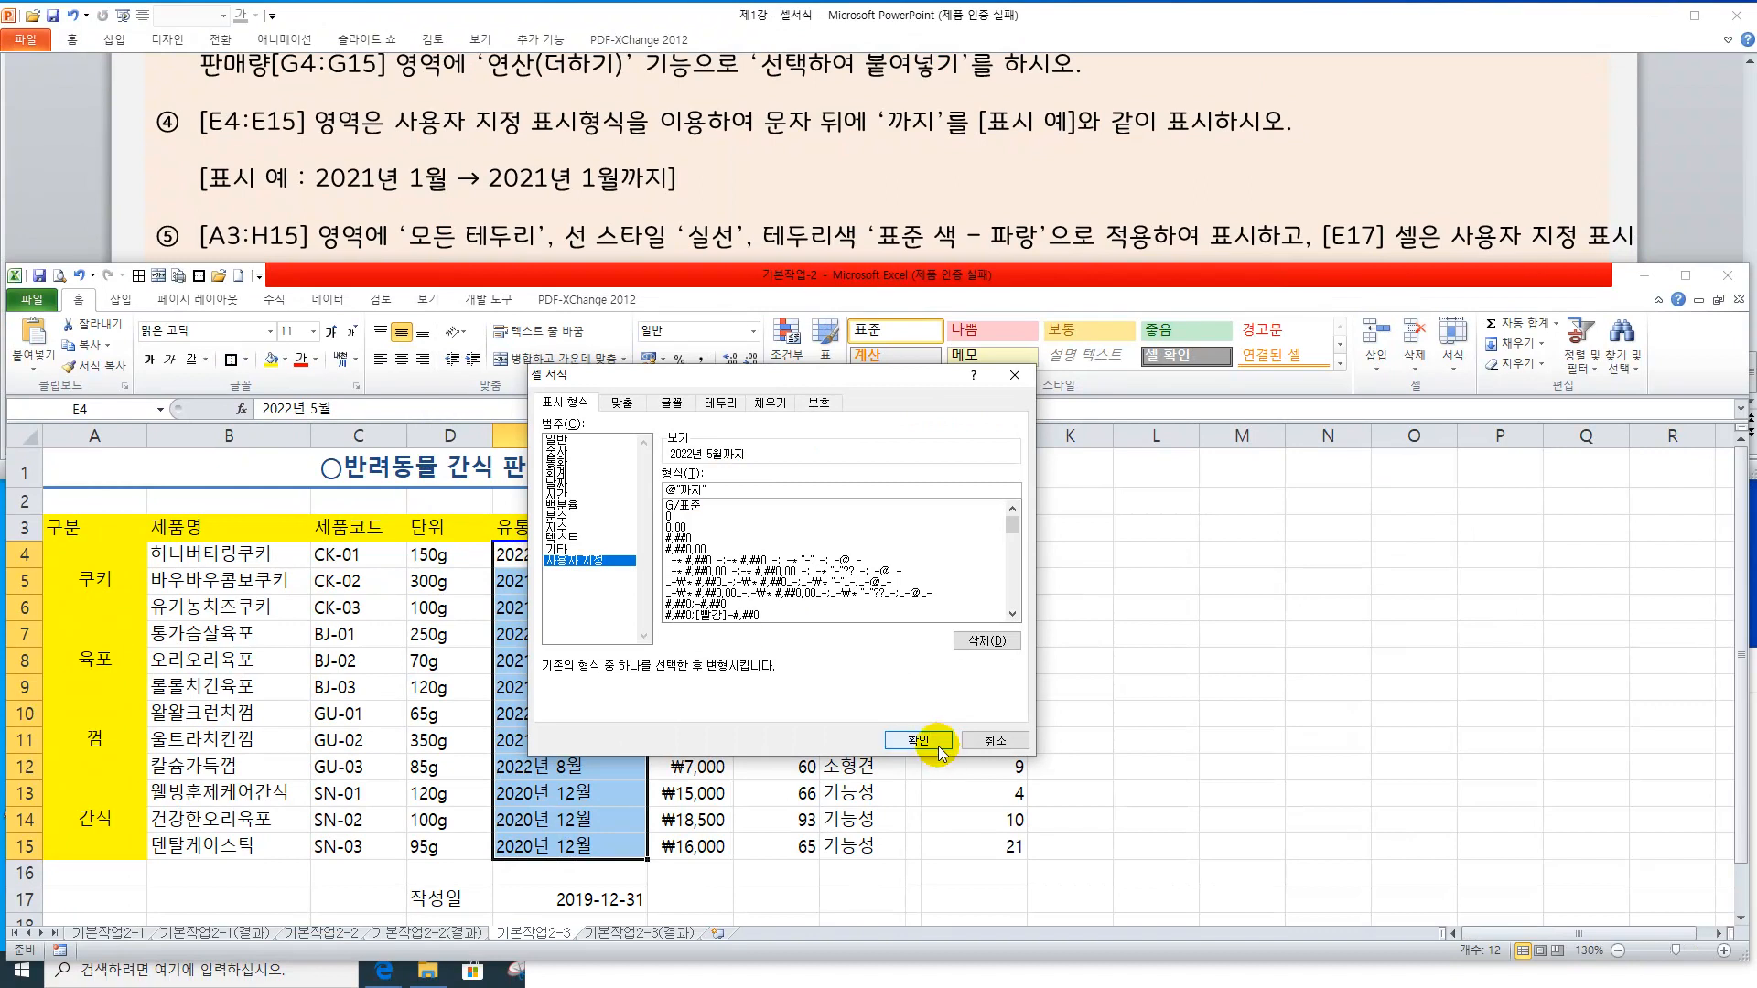
click(1212, 982)
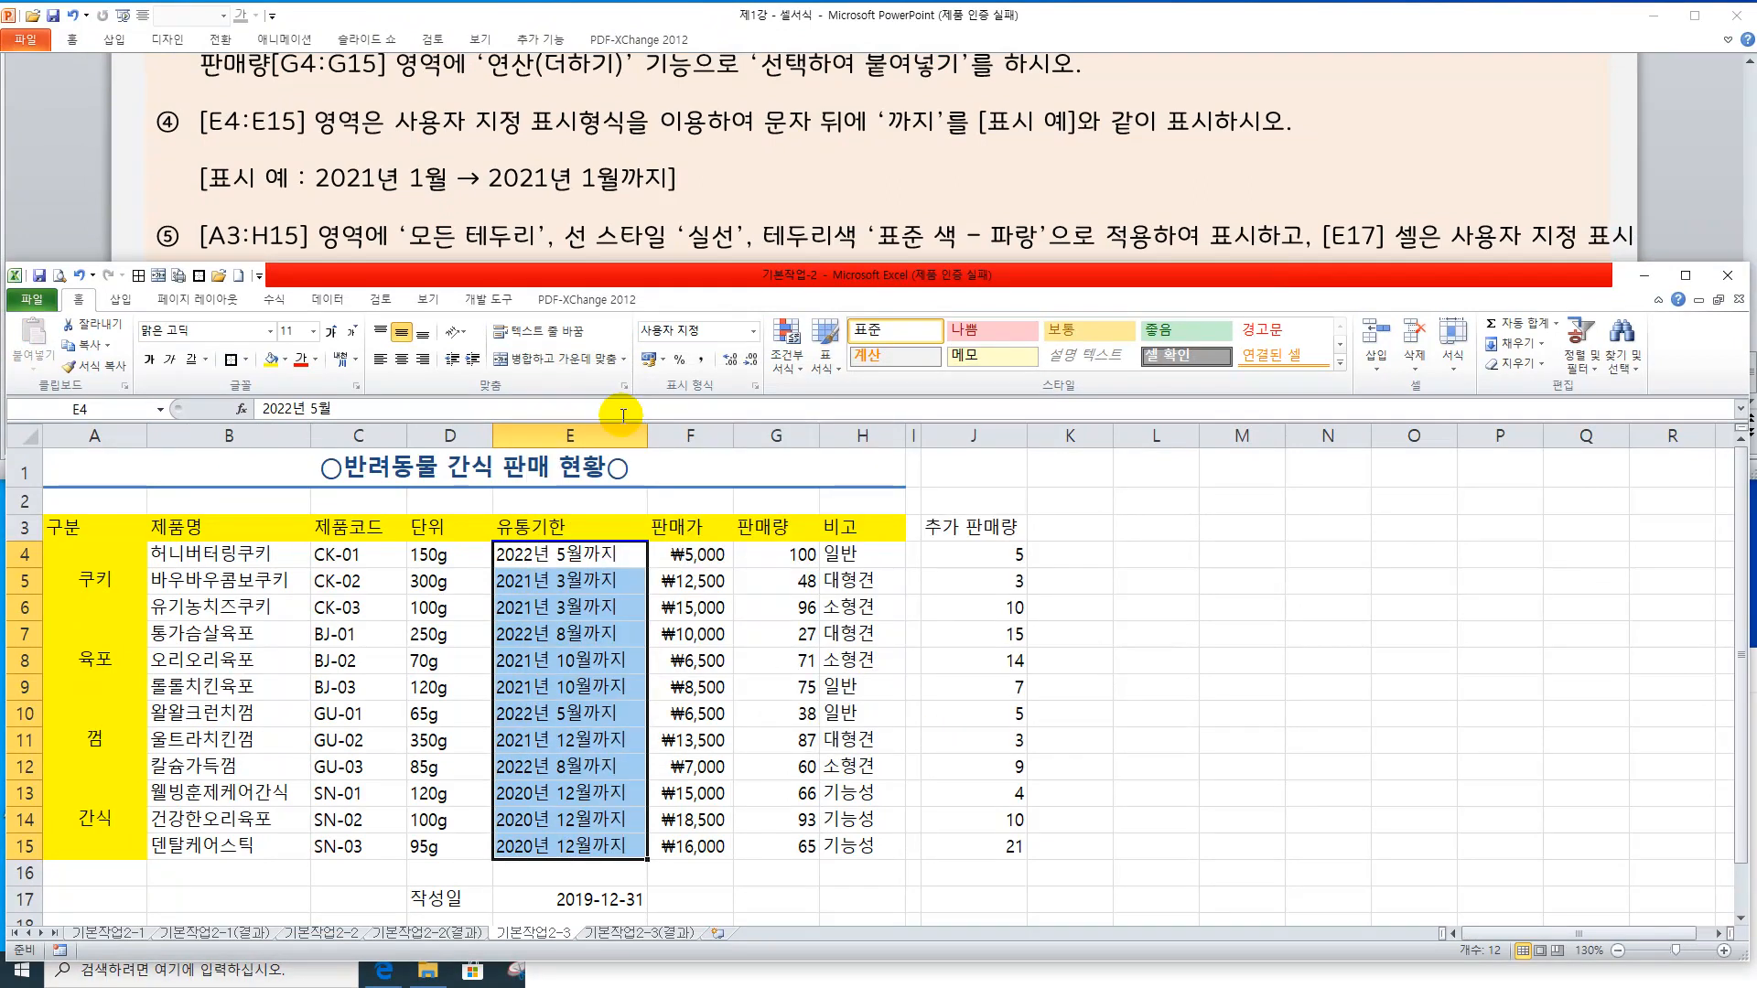
Check instruction ⑤ on the PowerPoint slide and apply 모든 테두리 (all borders) to A3:H15 in the Excel sheet
click(625, 243)
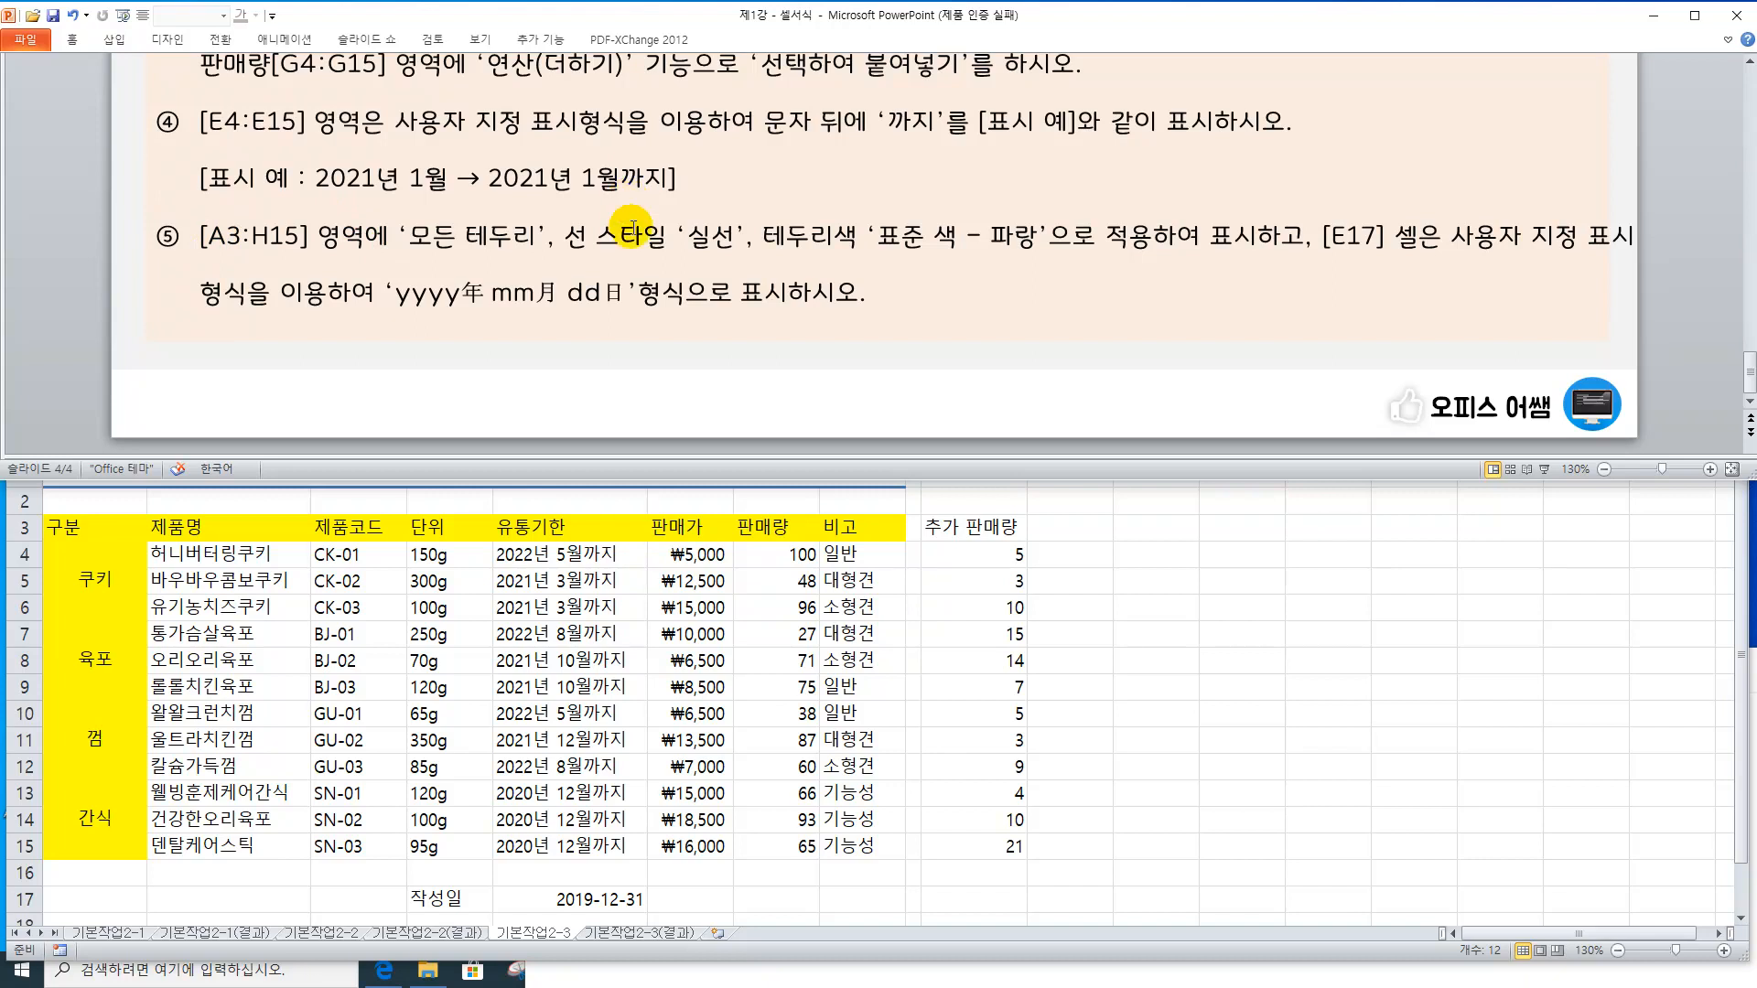
click(682, 665)
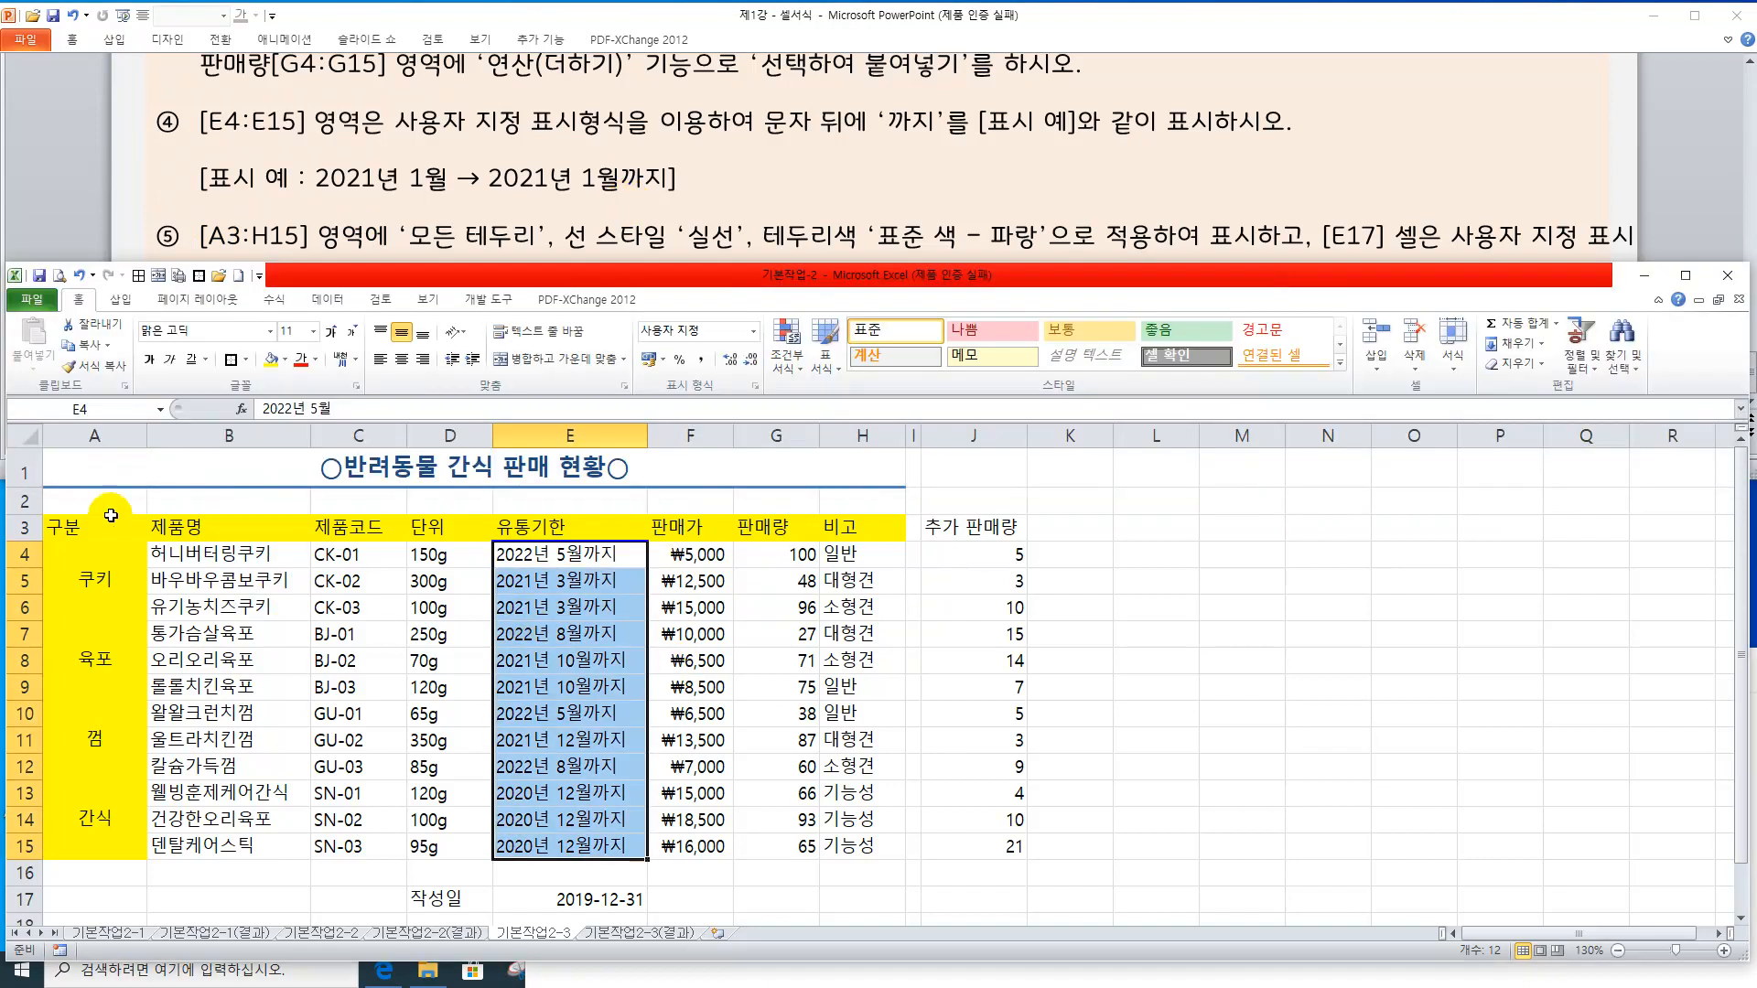
drag(109, 514, 836, 843)
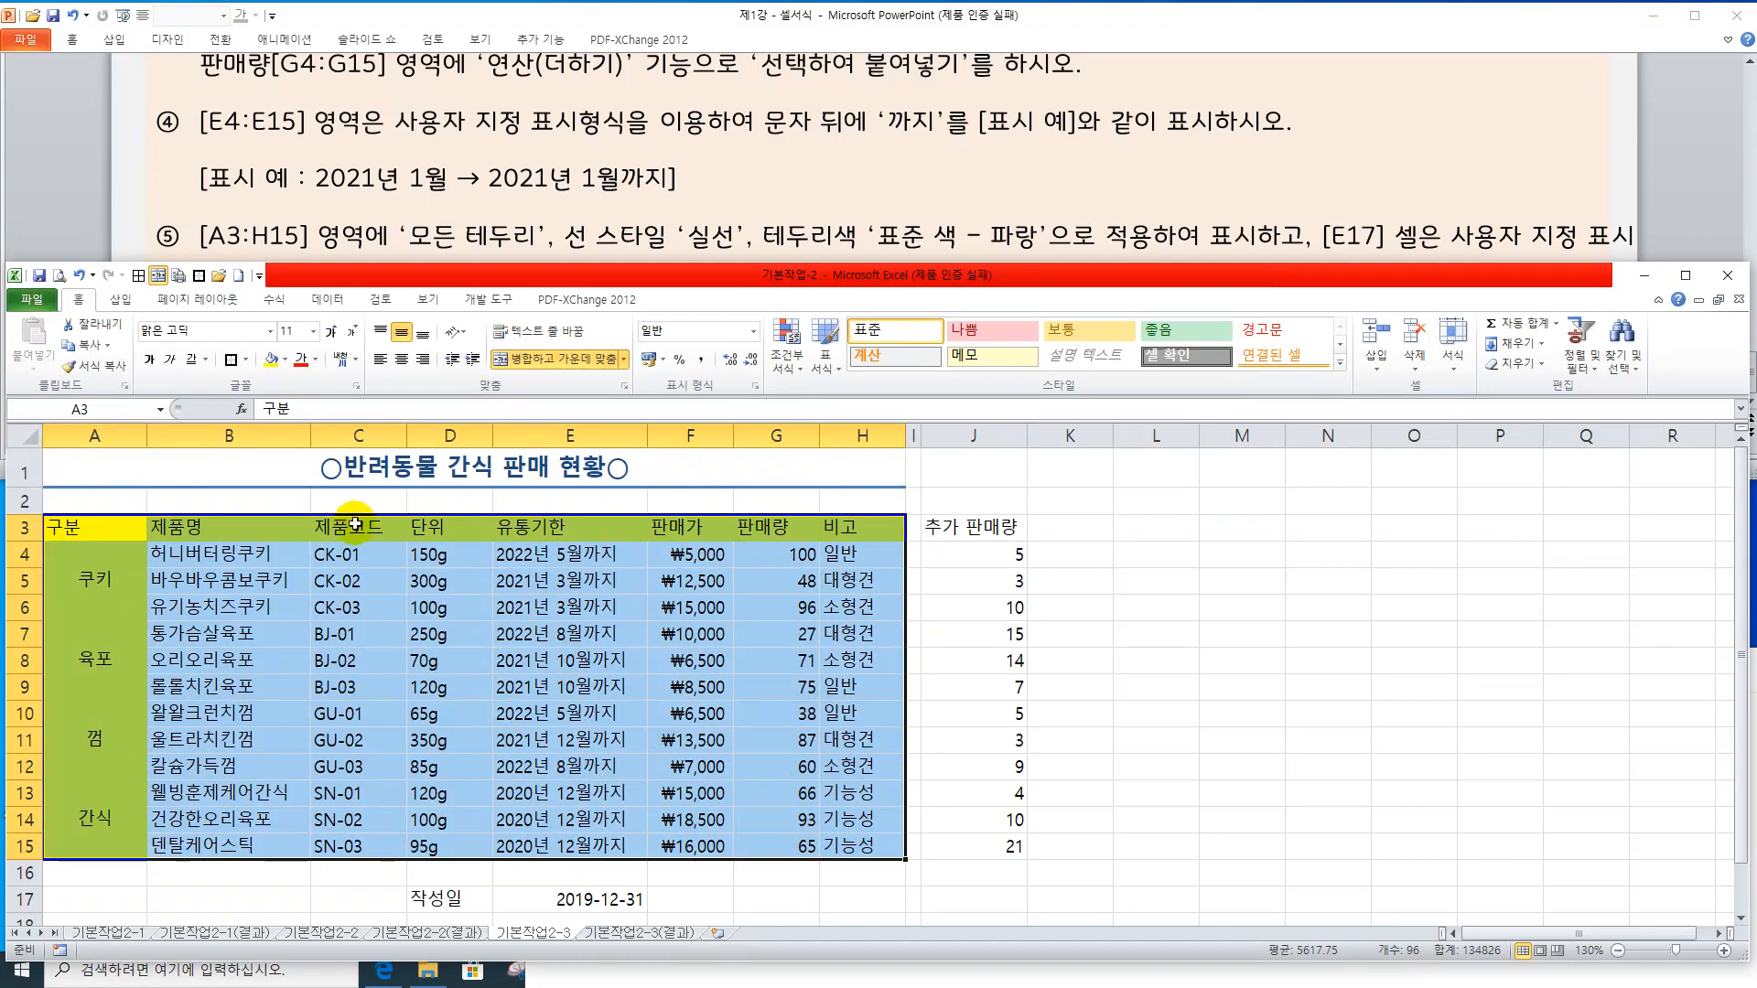
click(245, 362)
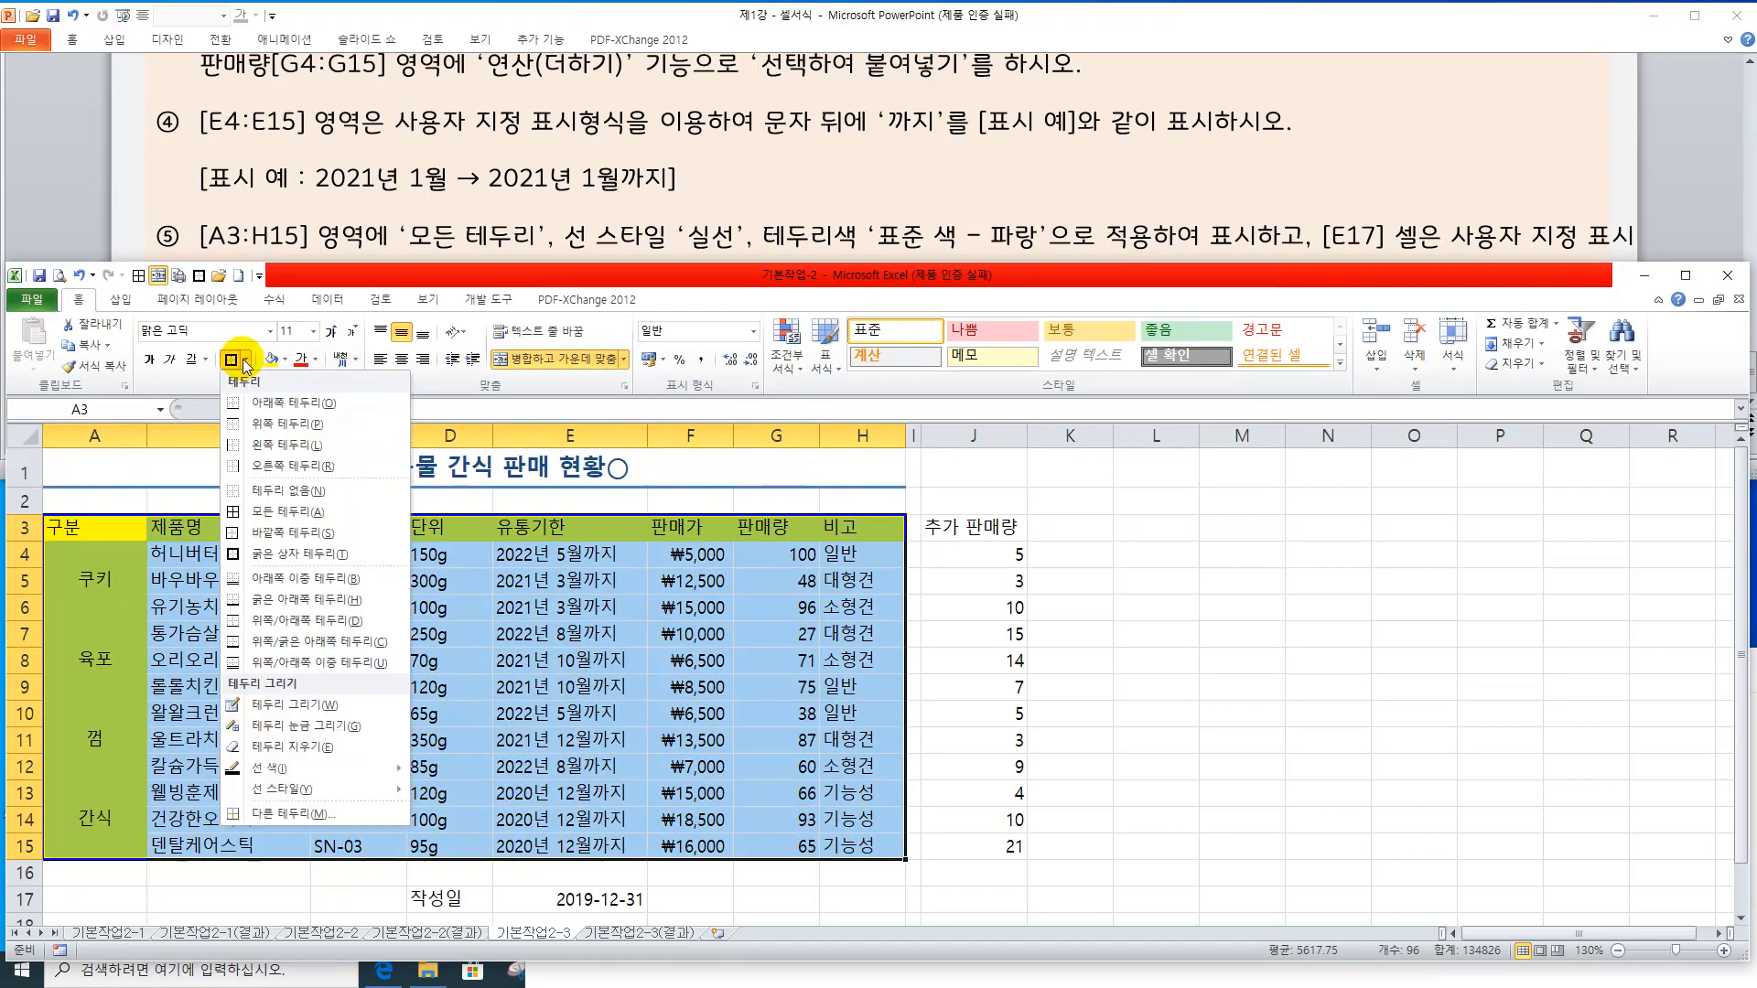
click(265, 514)
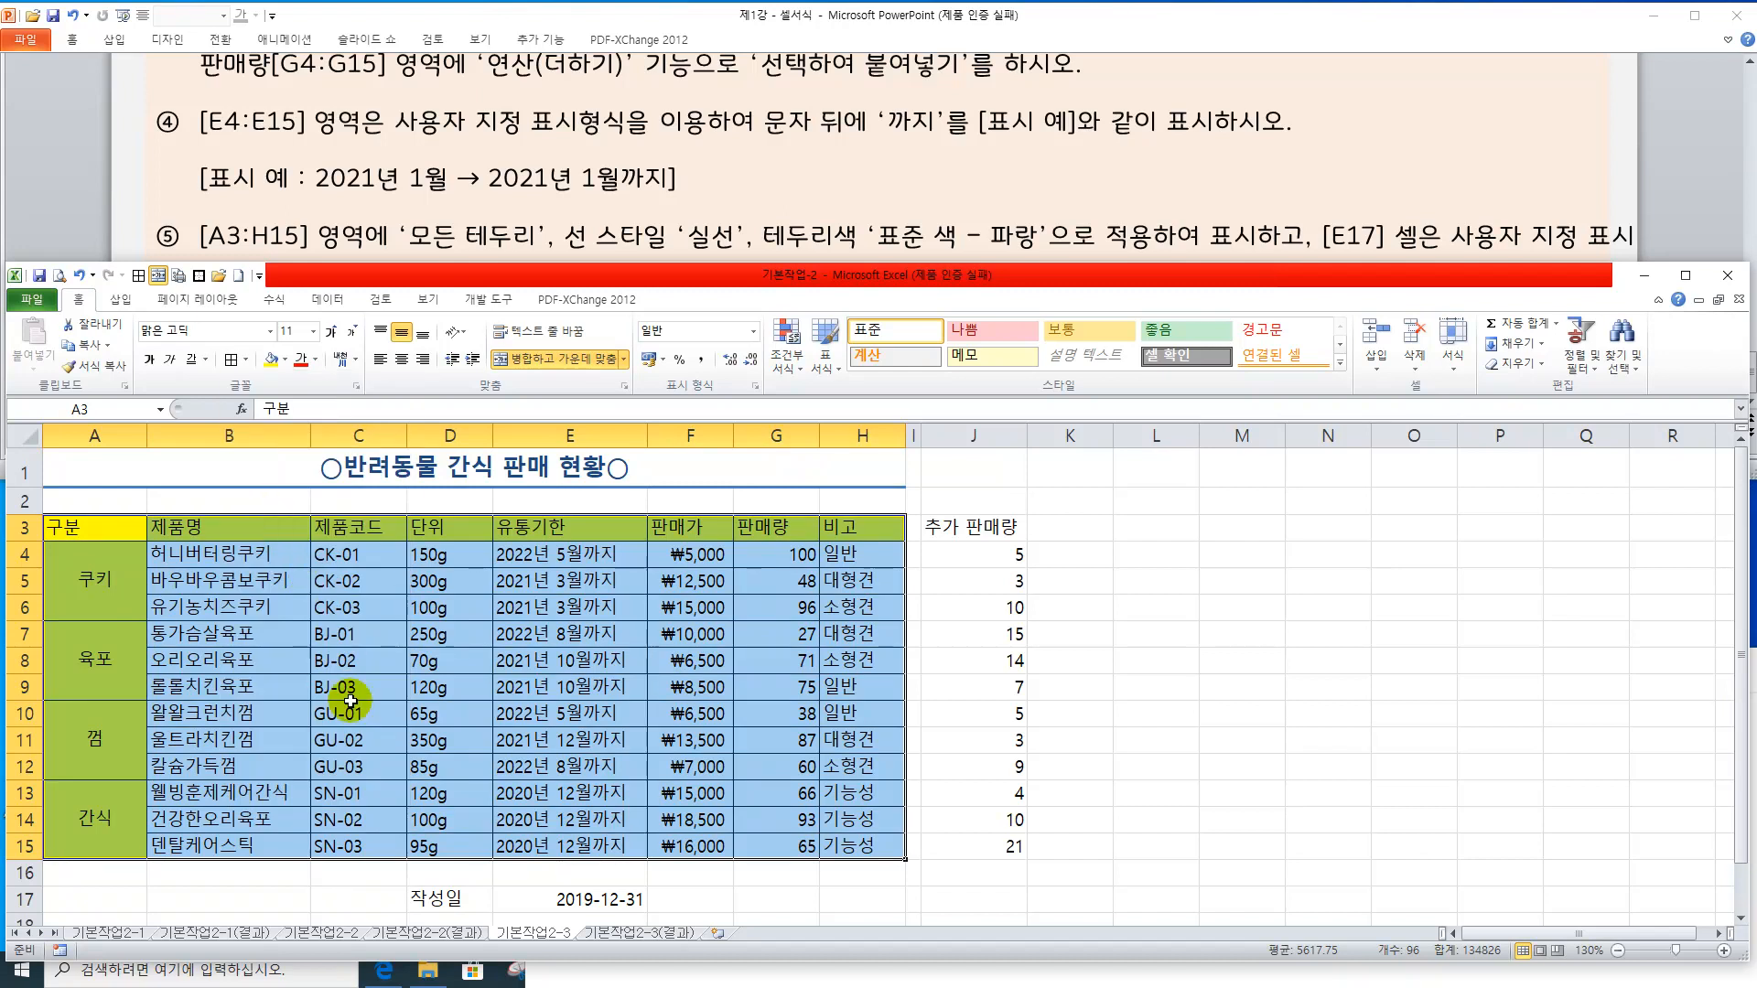
click(246, 360)
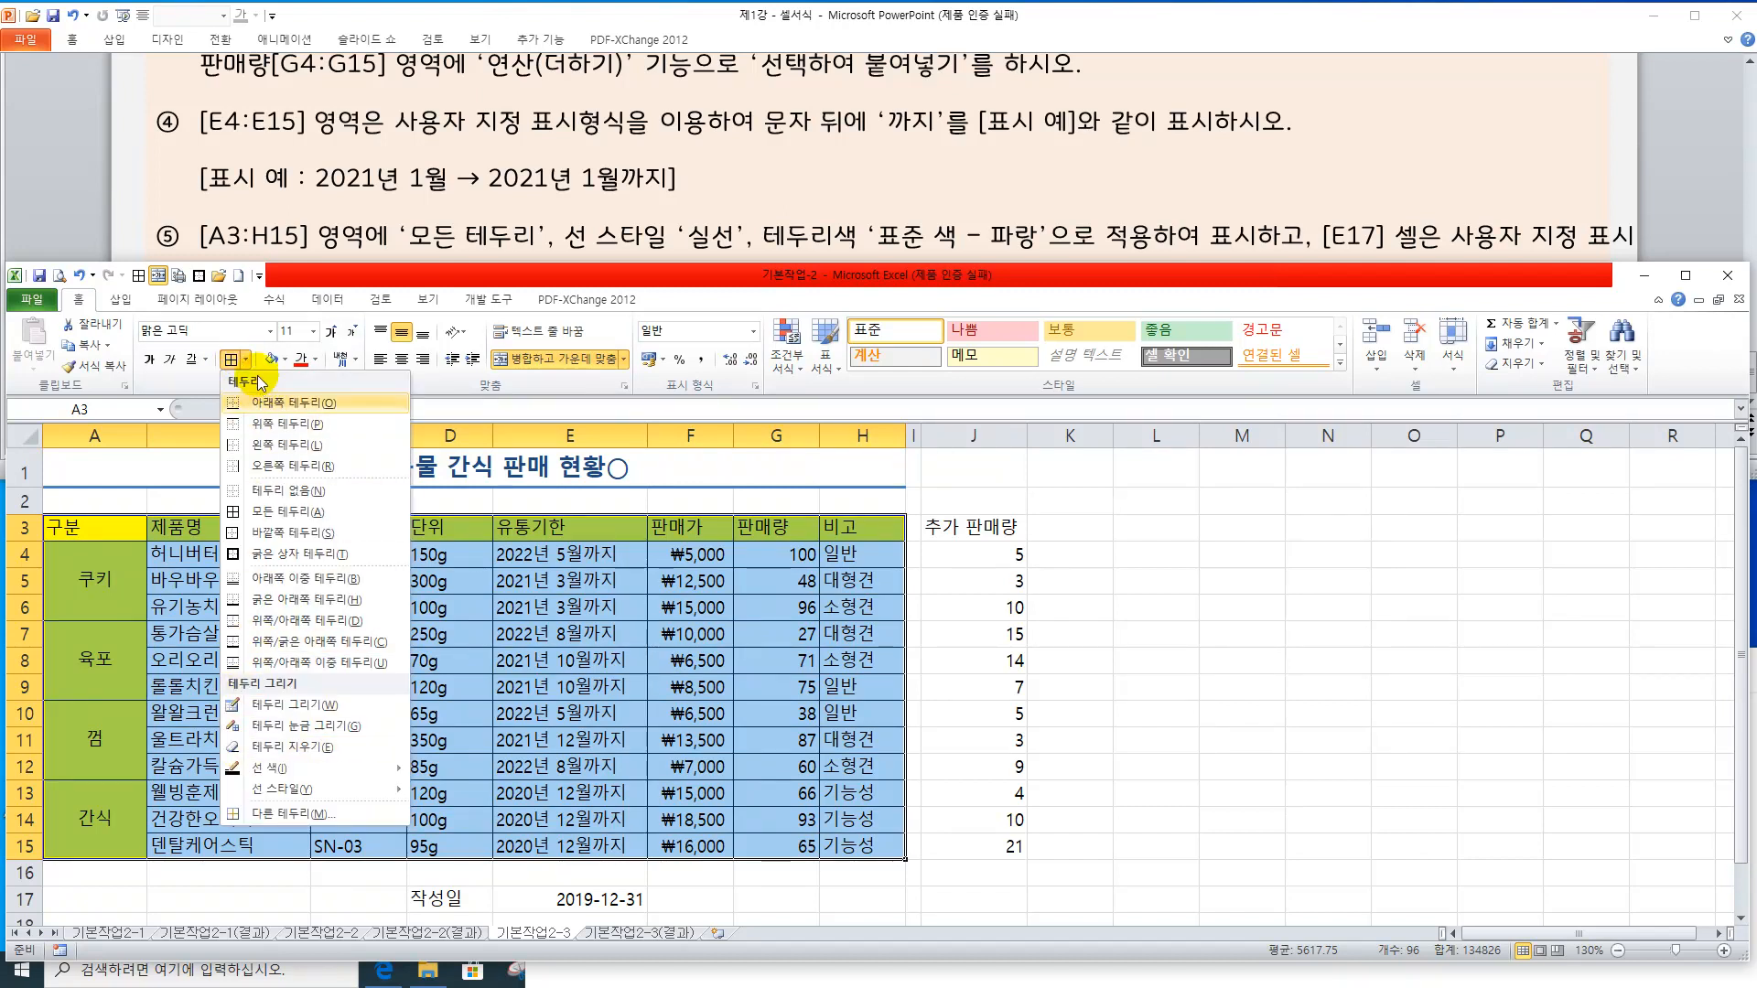
click(246, 360)
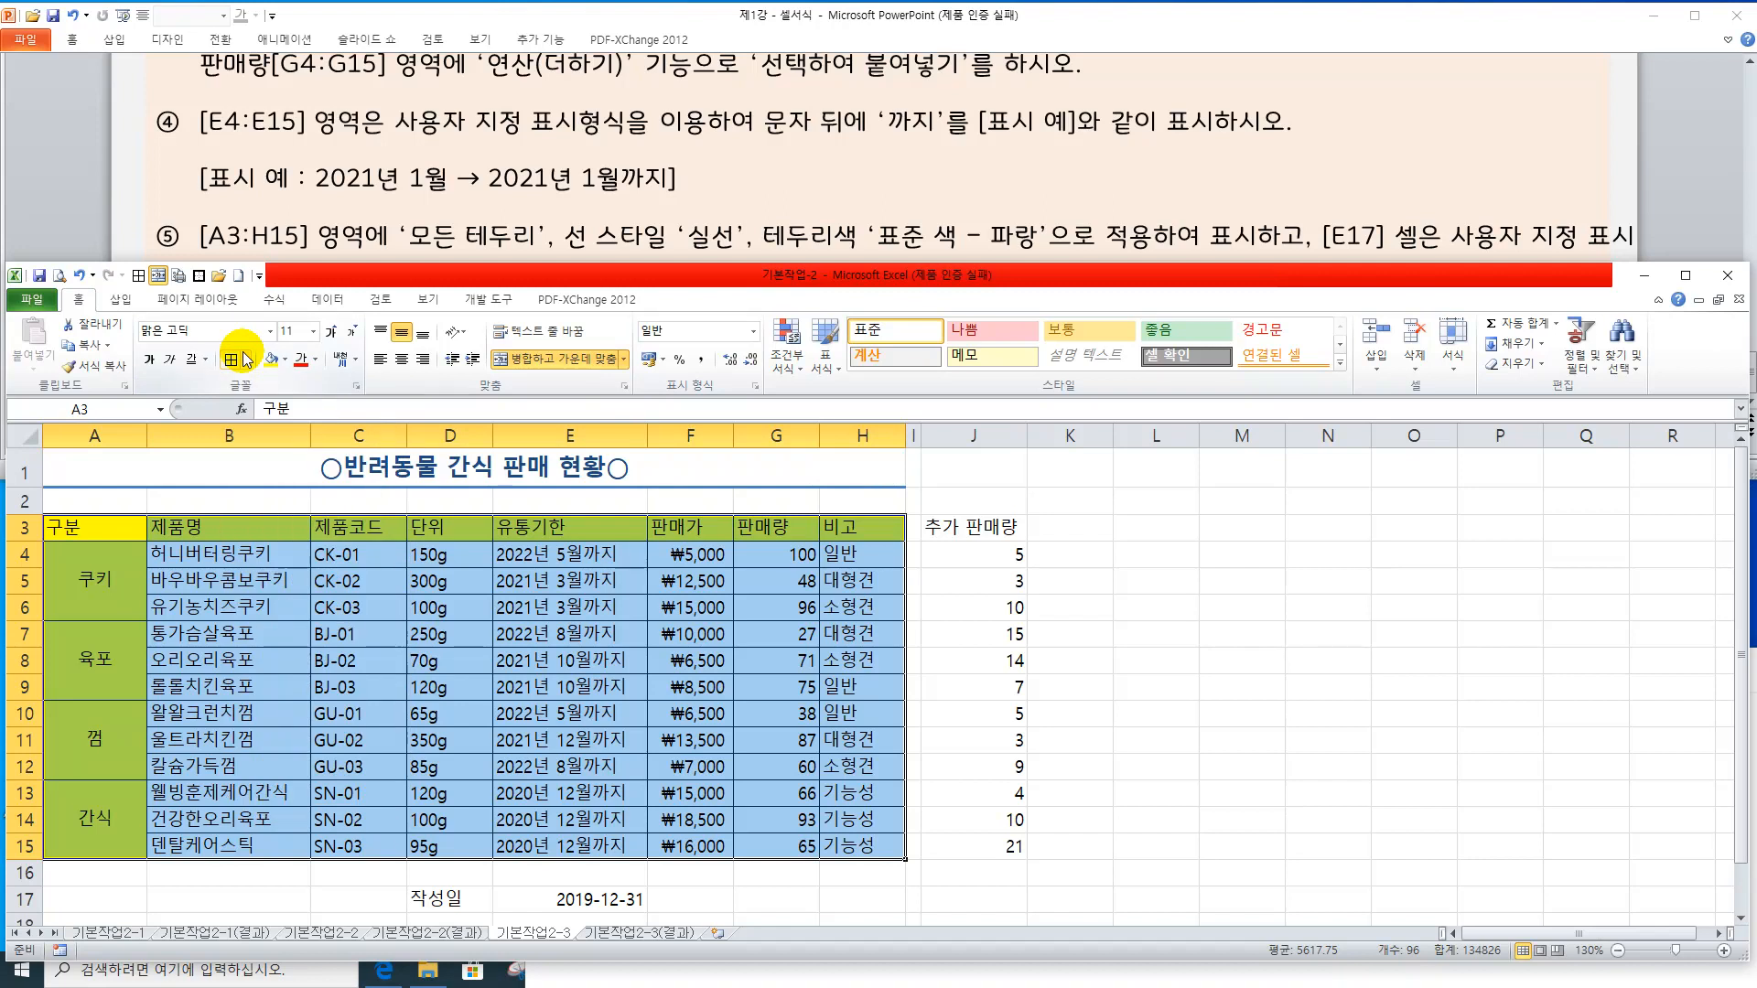
Recolor the outline and inside borders of A3:H15 with a solid line in the standard color 파랑 (blue)
key(ctrl+1)
click(719, 404)
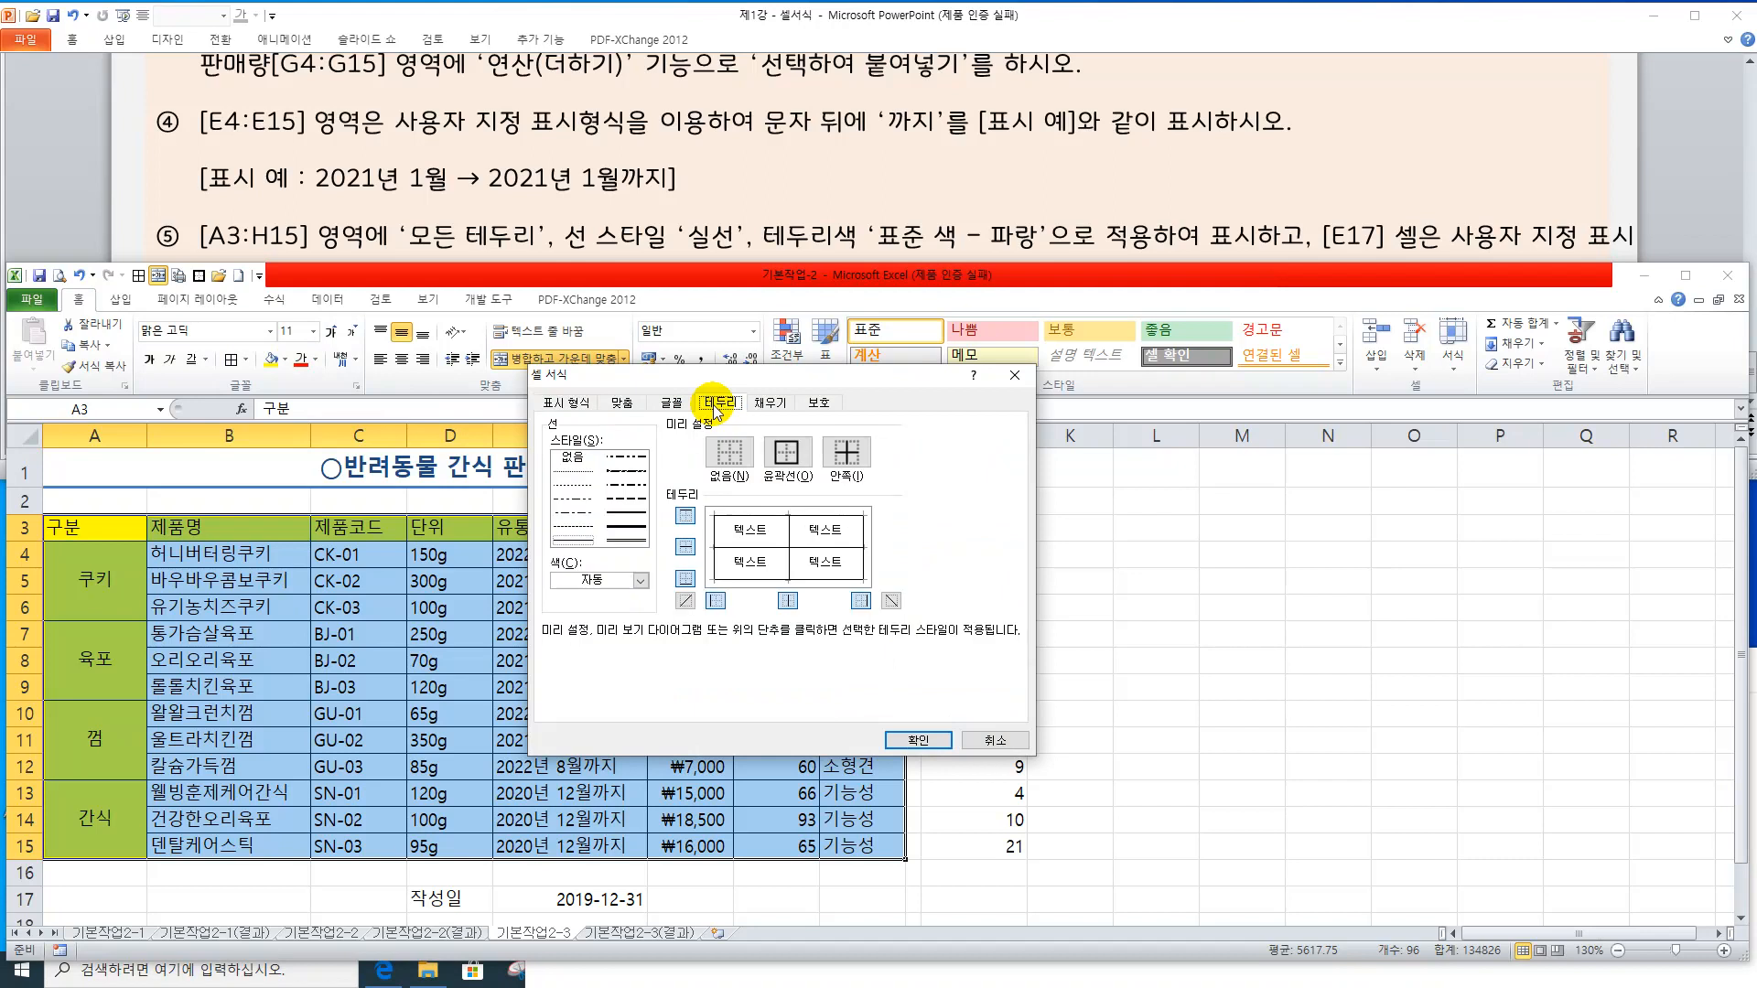
click(640, 580)
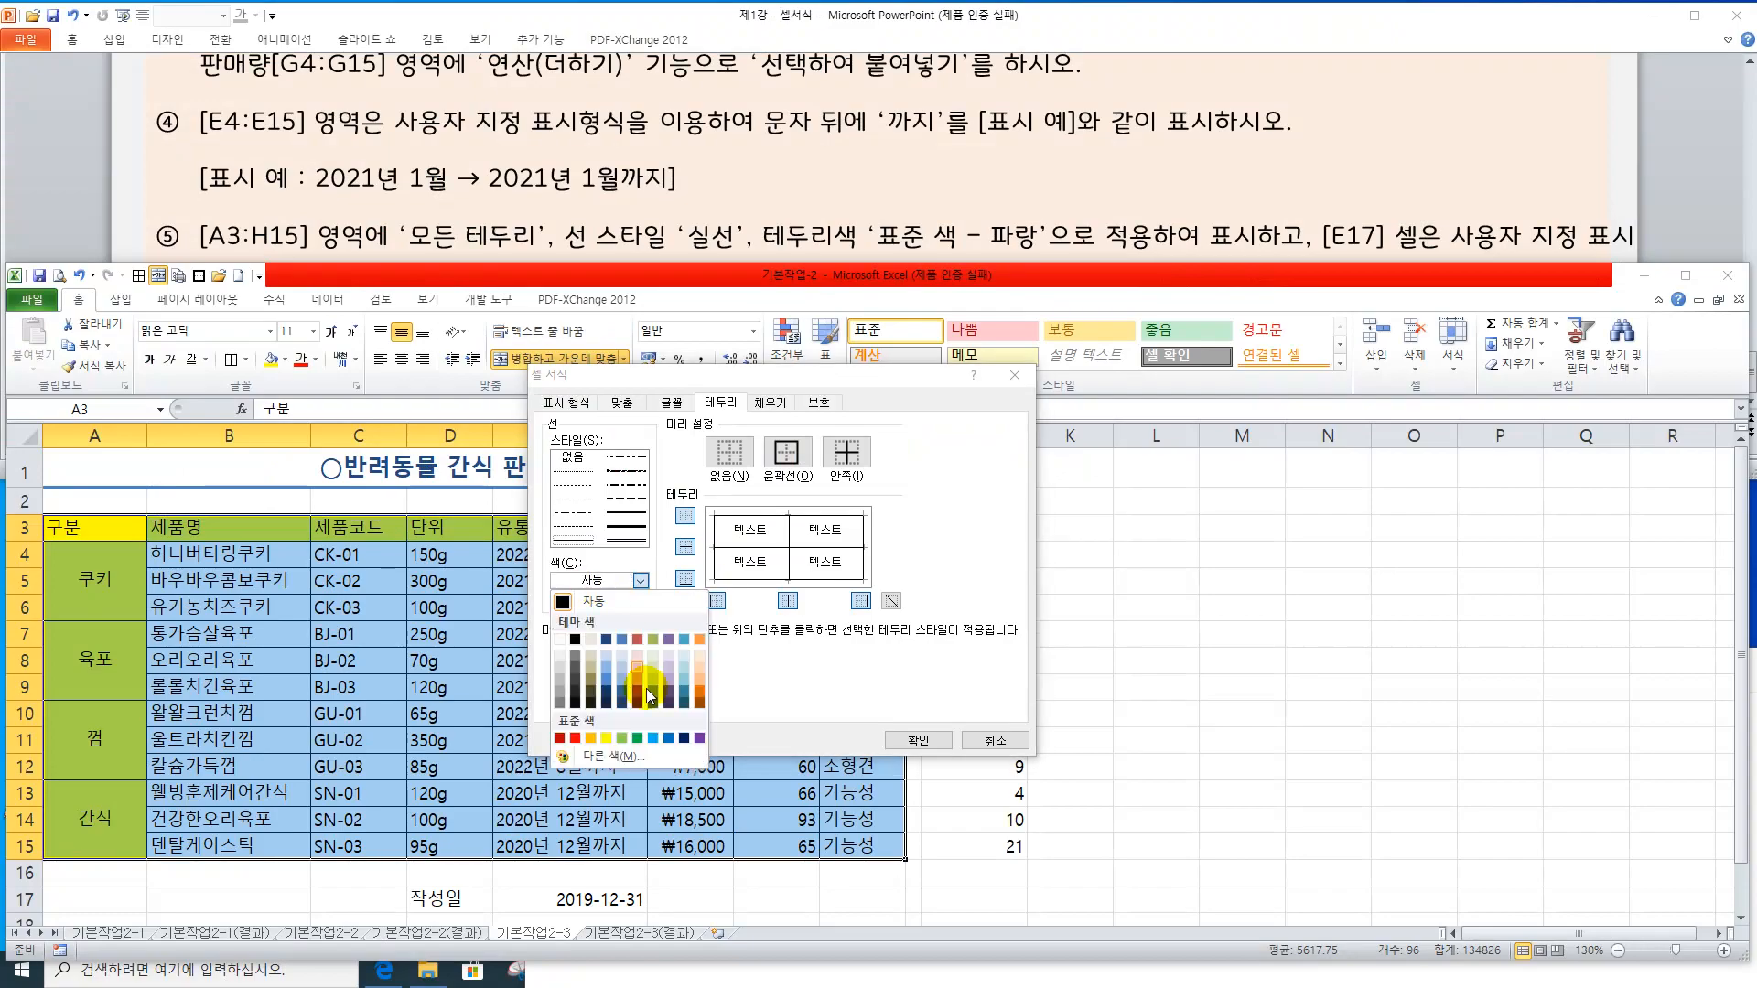
click(668, 738)
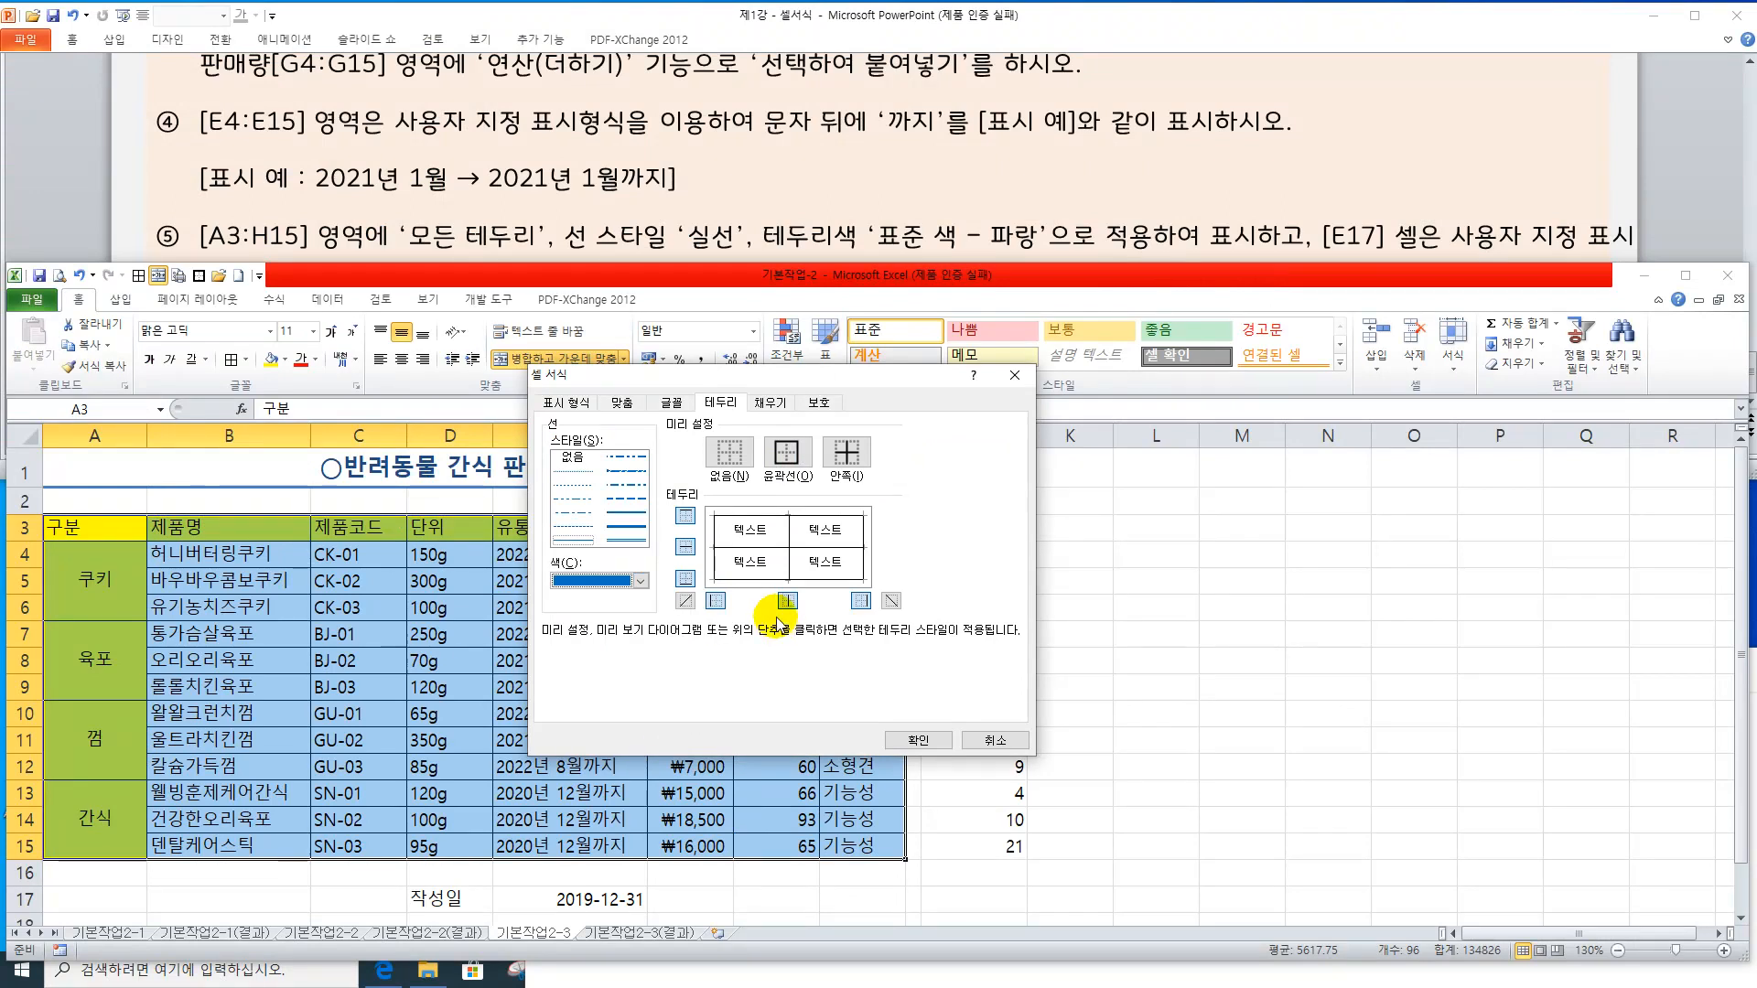
click(802, 460)
click(845, 454)
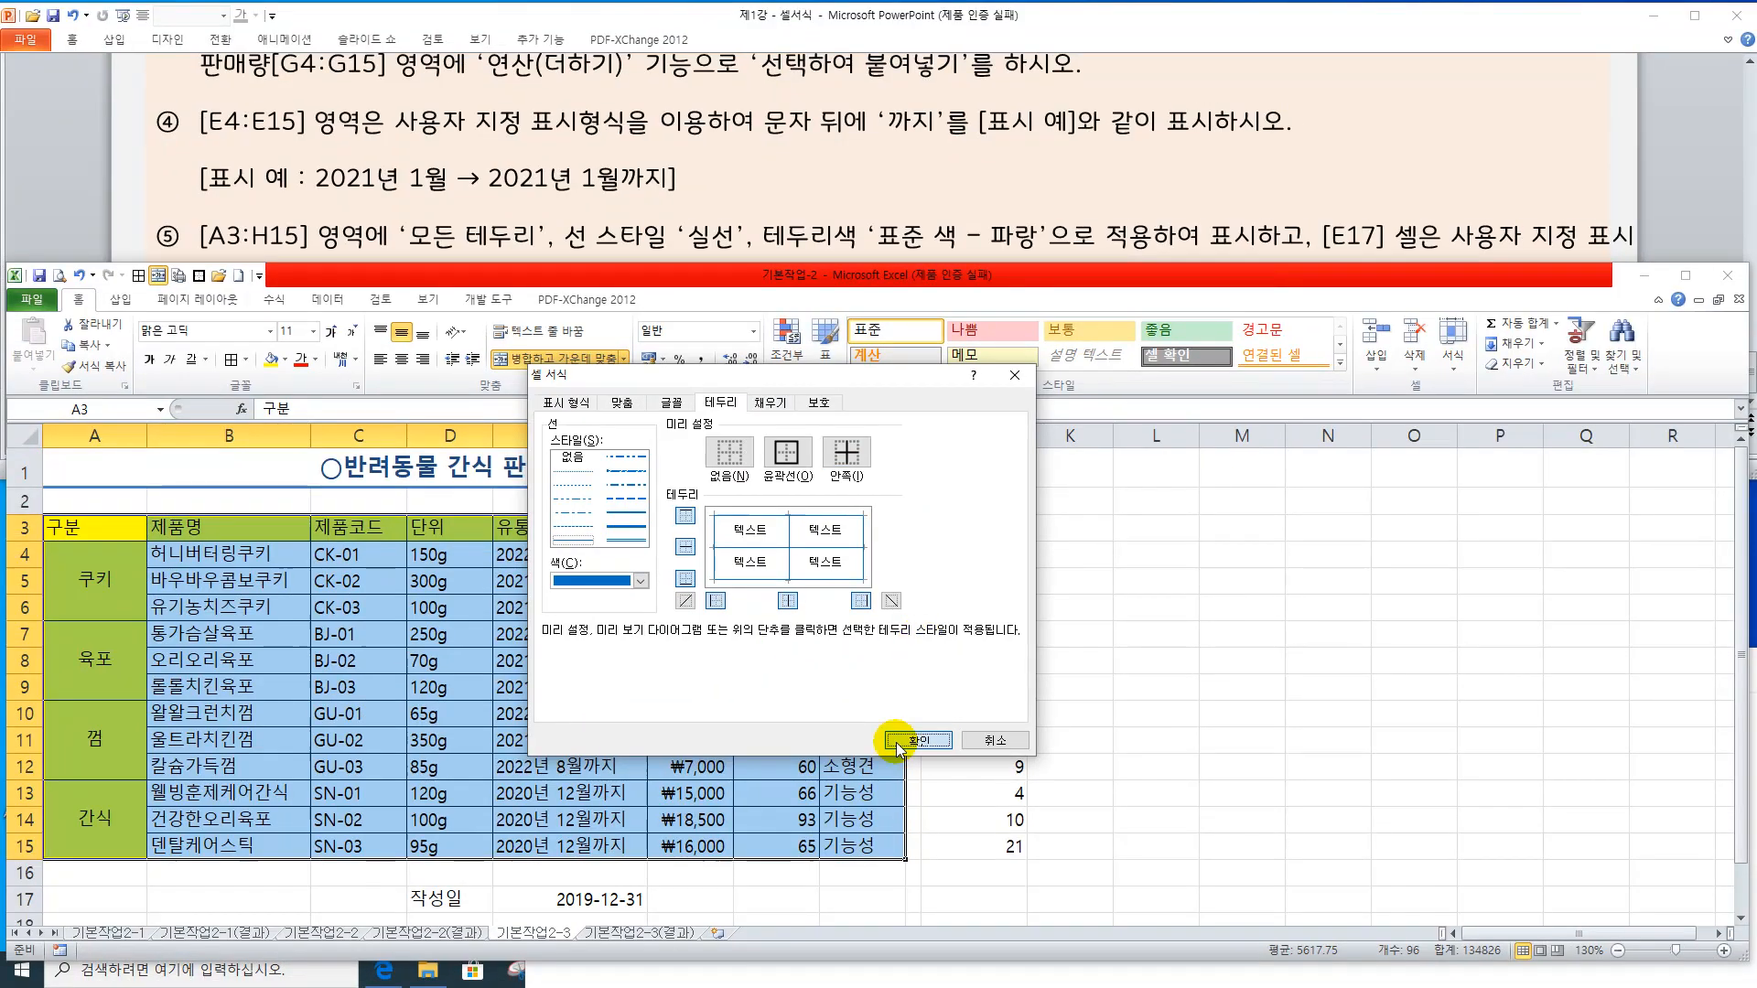
click(900, 748)
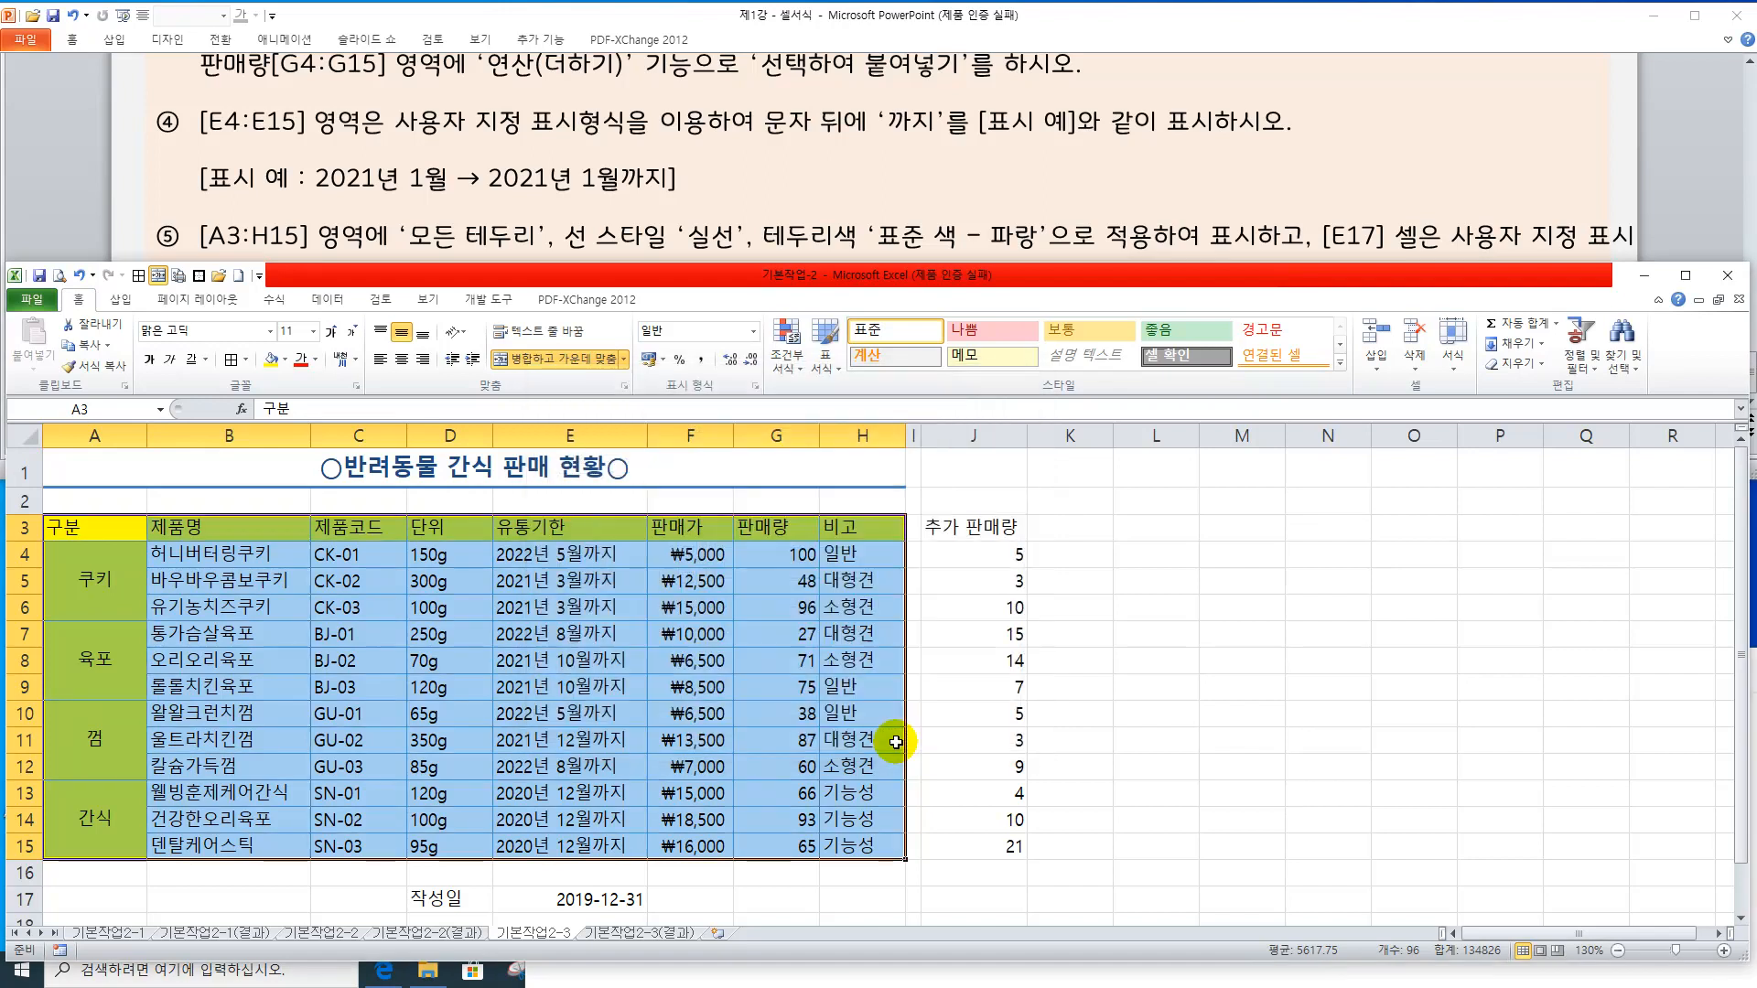
click(1133, 685)
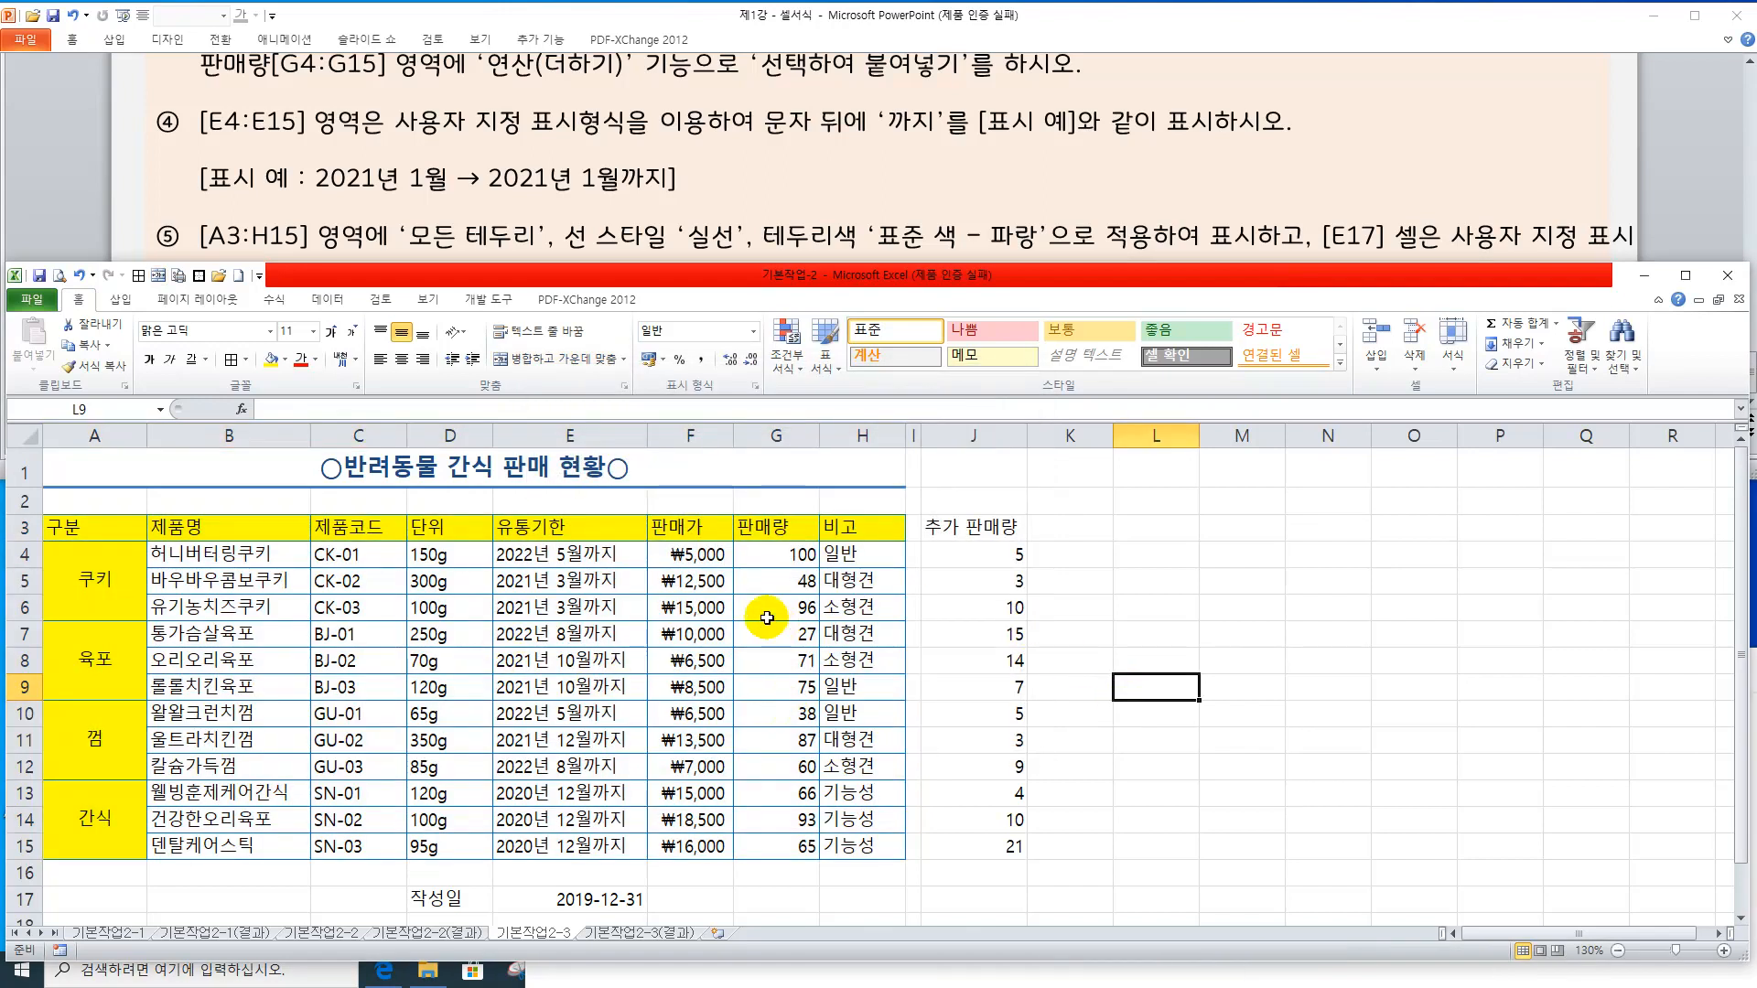
Check the required date format on the PowerPoint slide and apply the custom format yyyy"年" mm"月" dd"日" to E17 in Excel
click(895, 232)
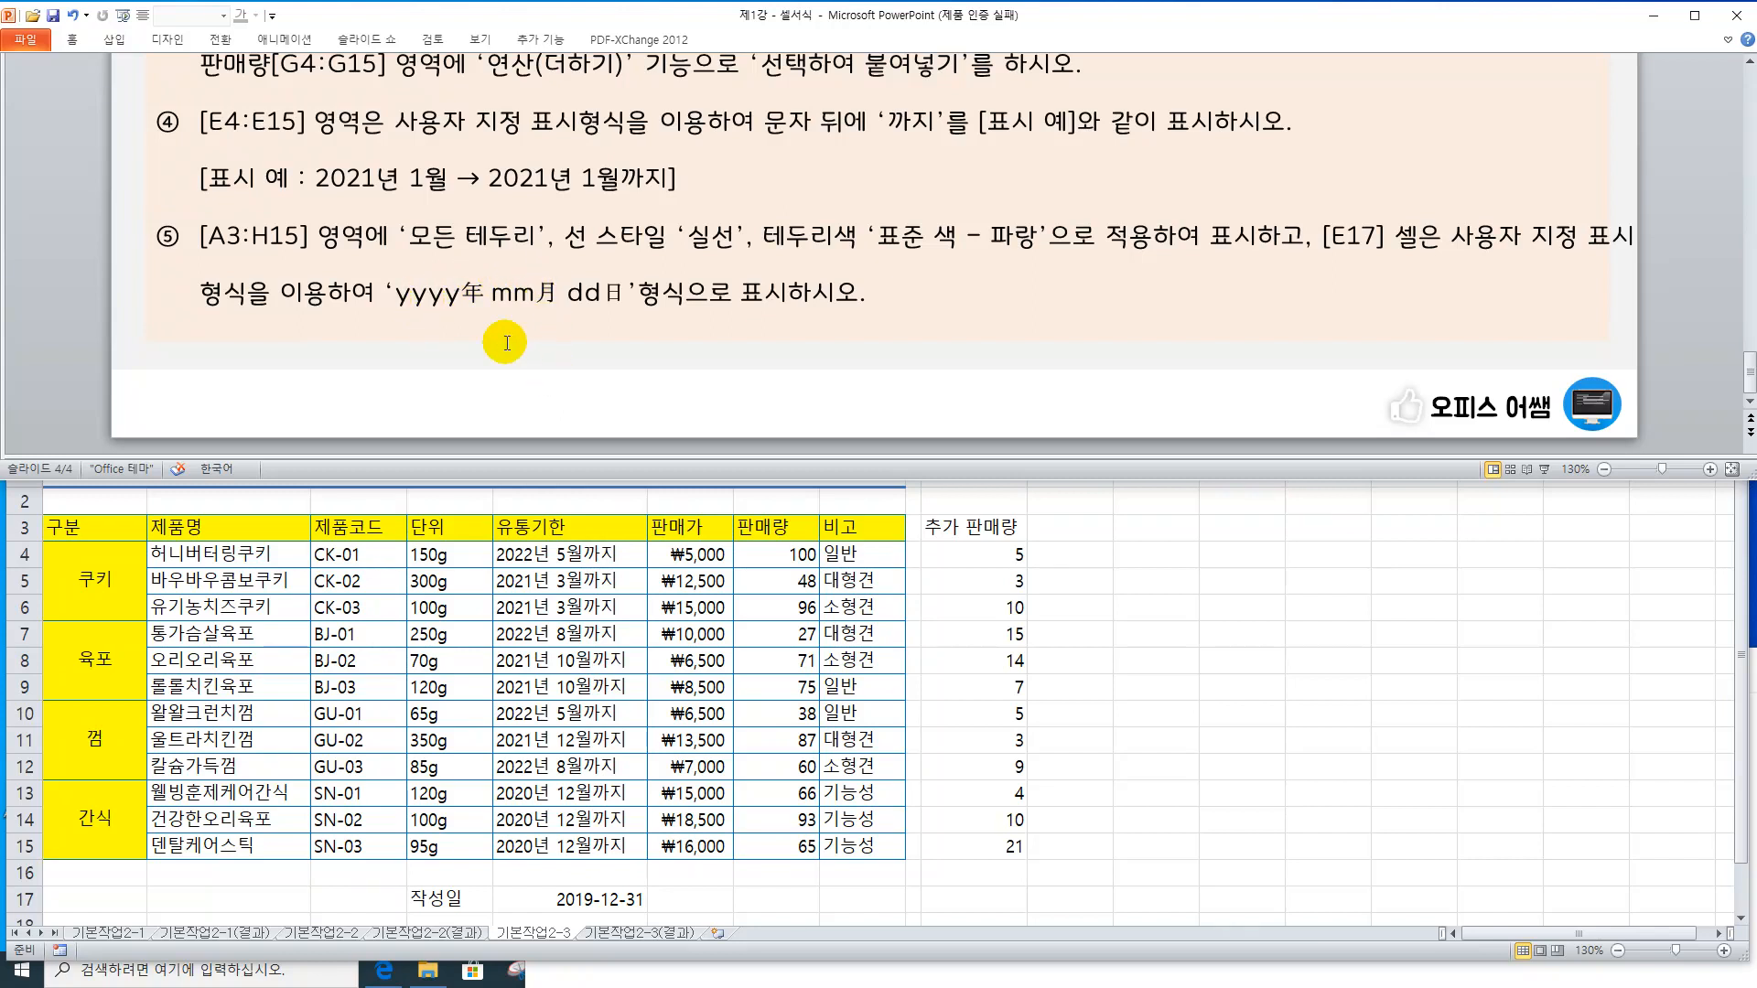
drag(397, 298, 621, 320)
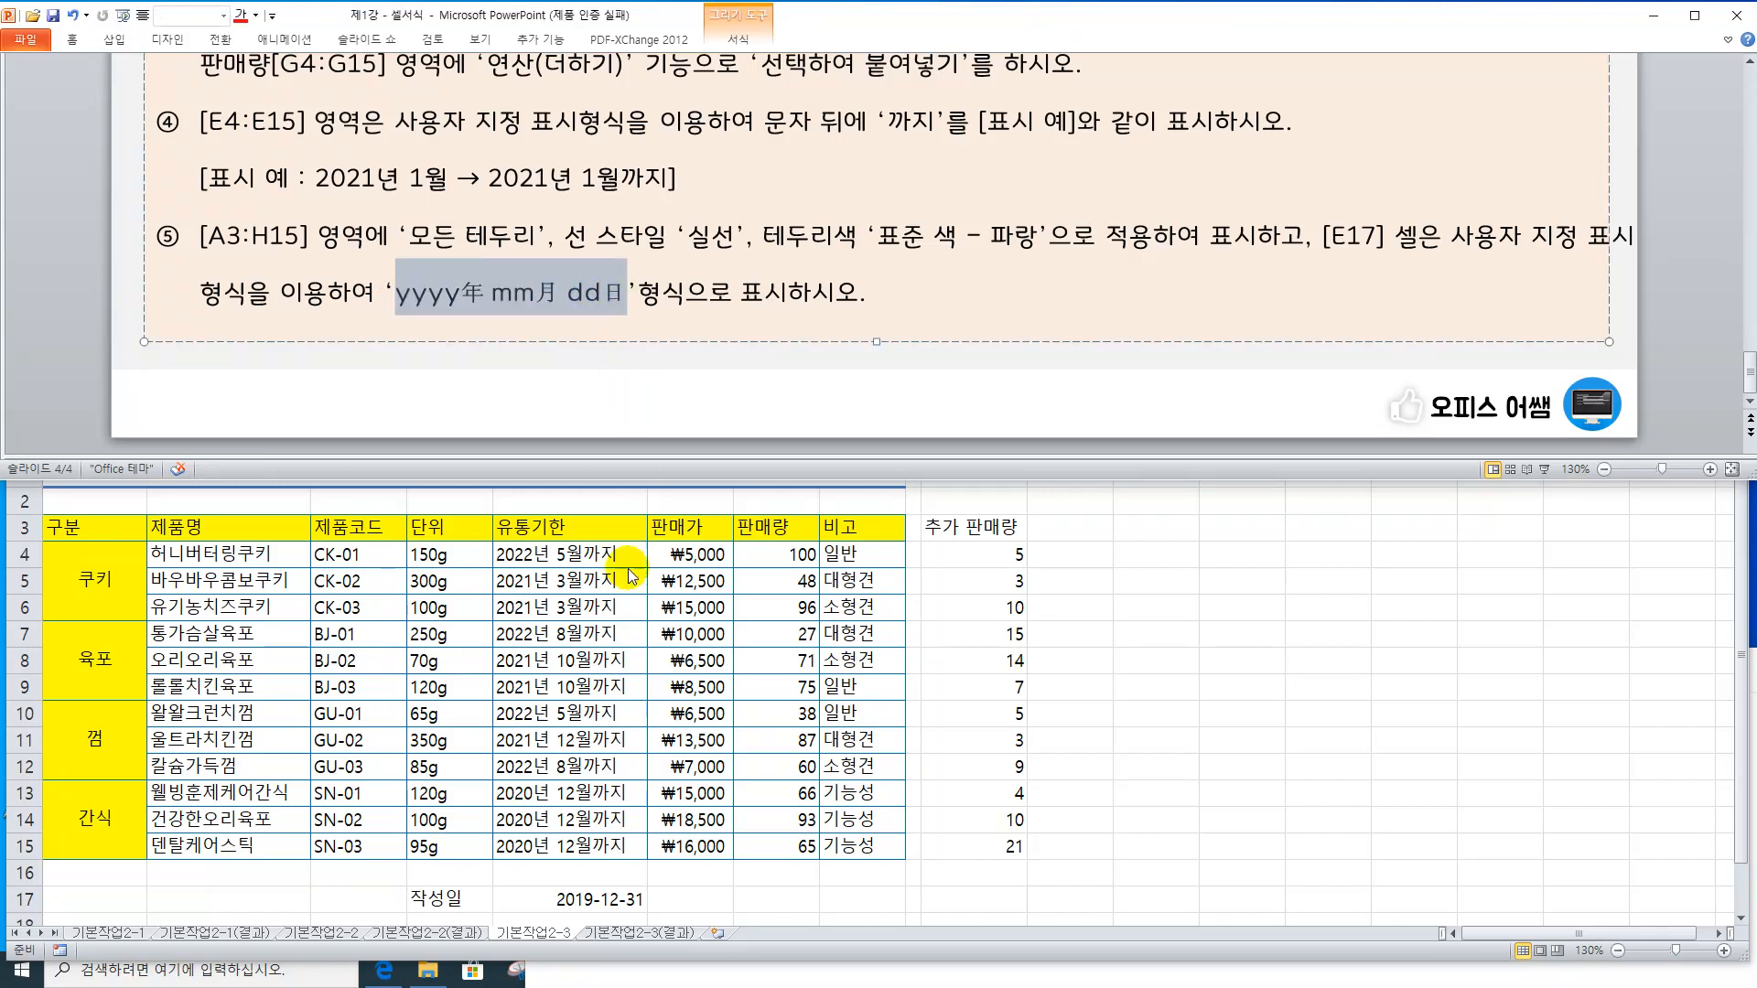
click(613, 732)
click(593, 898)
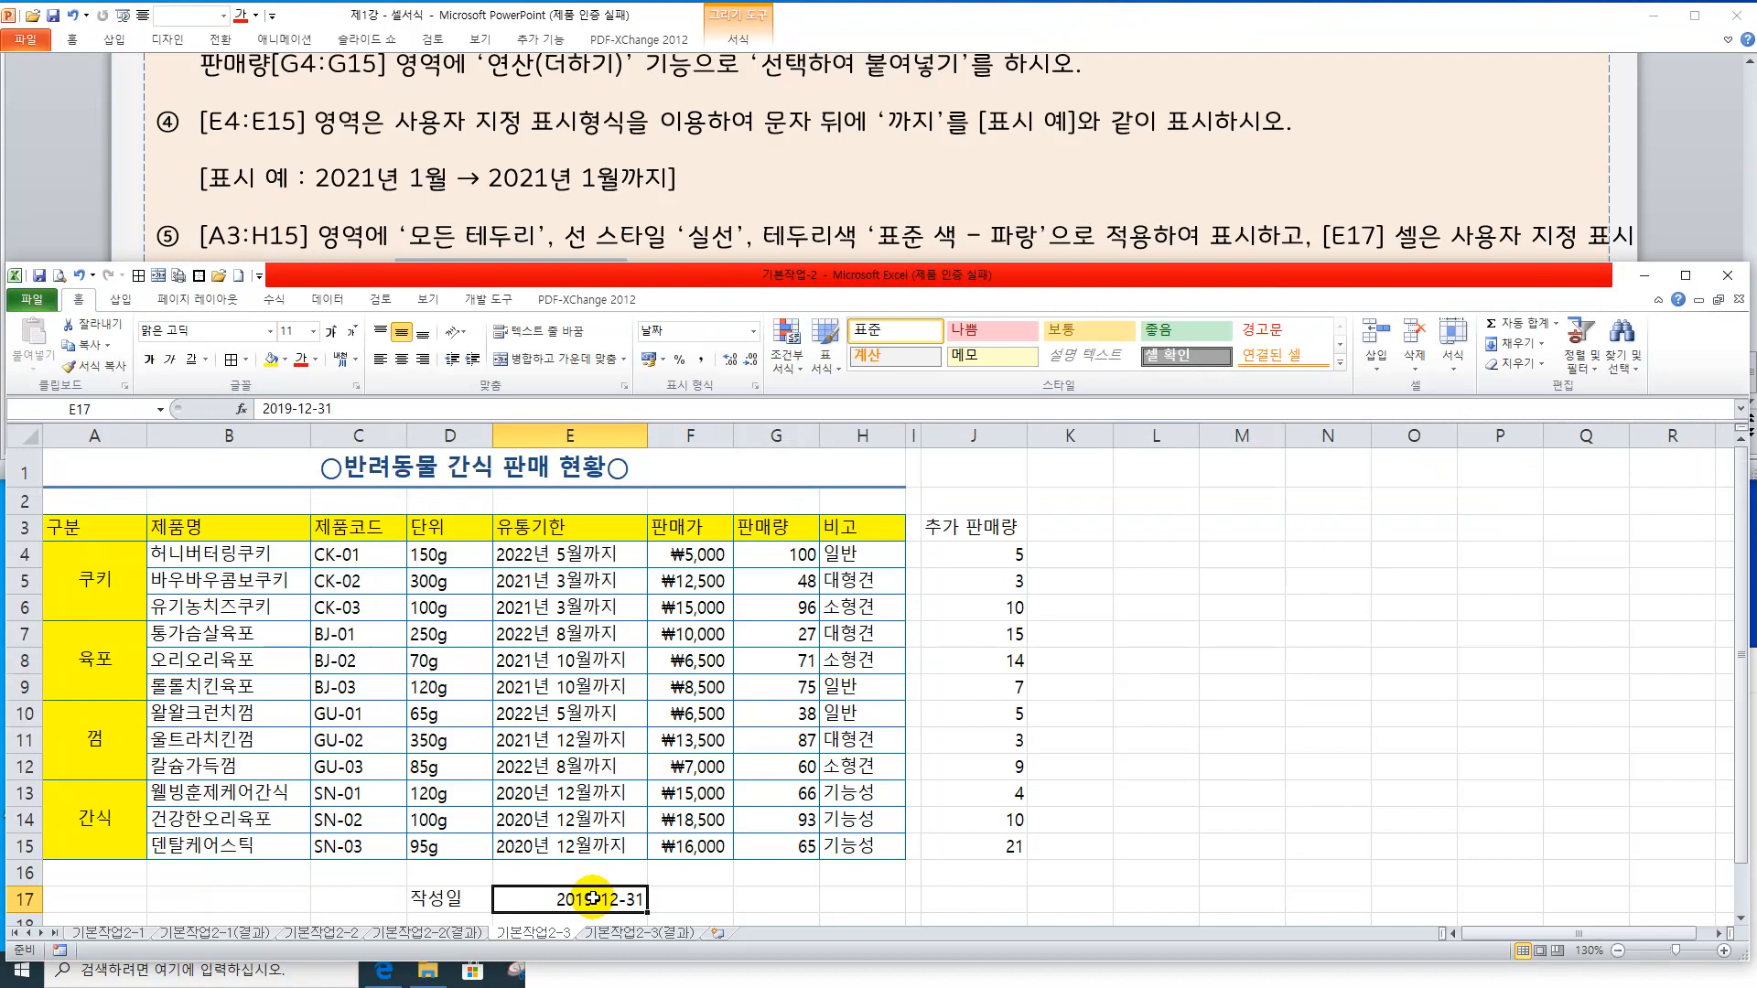
key(ctrl+1)
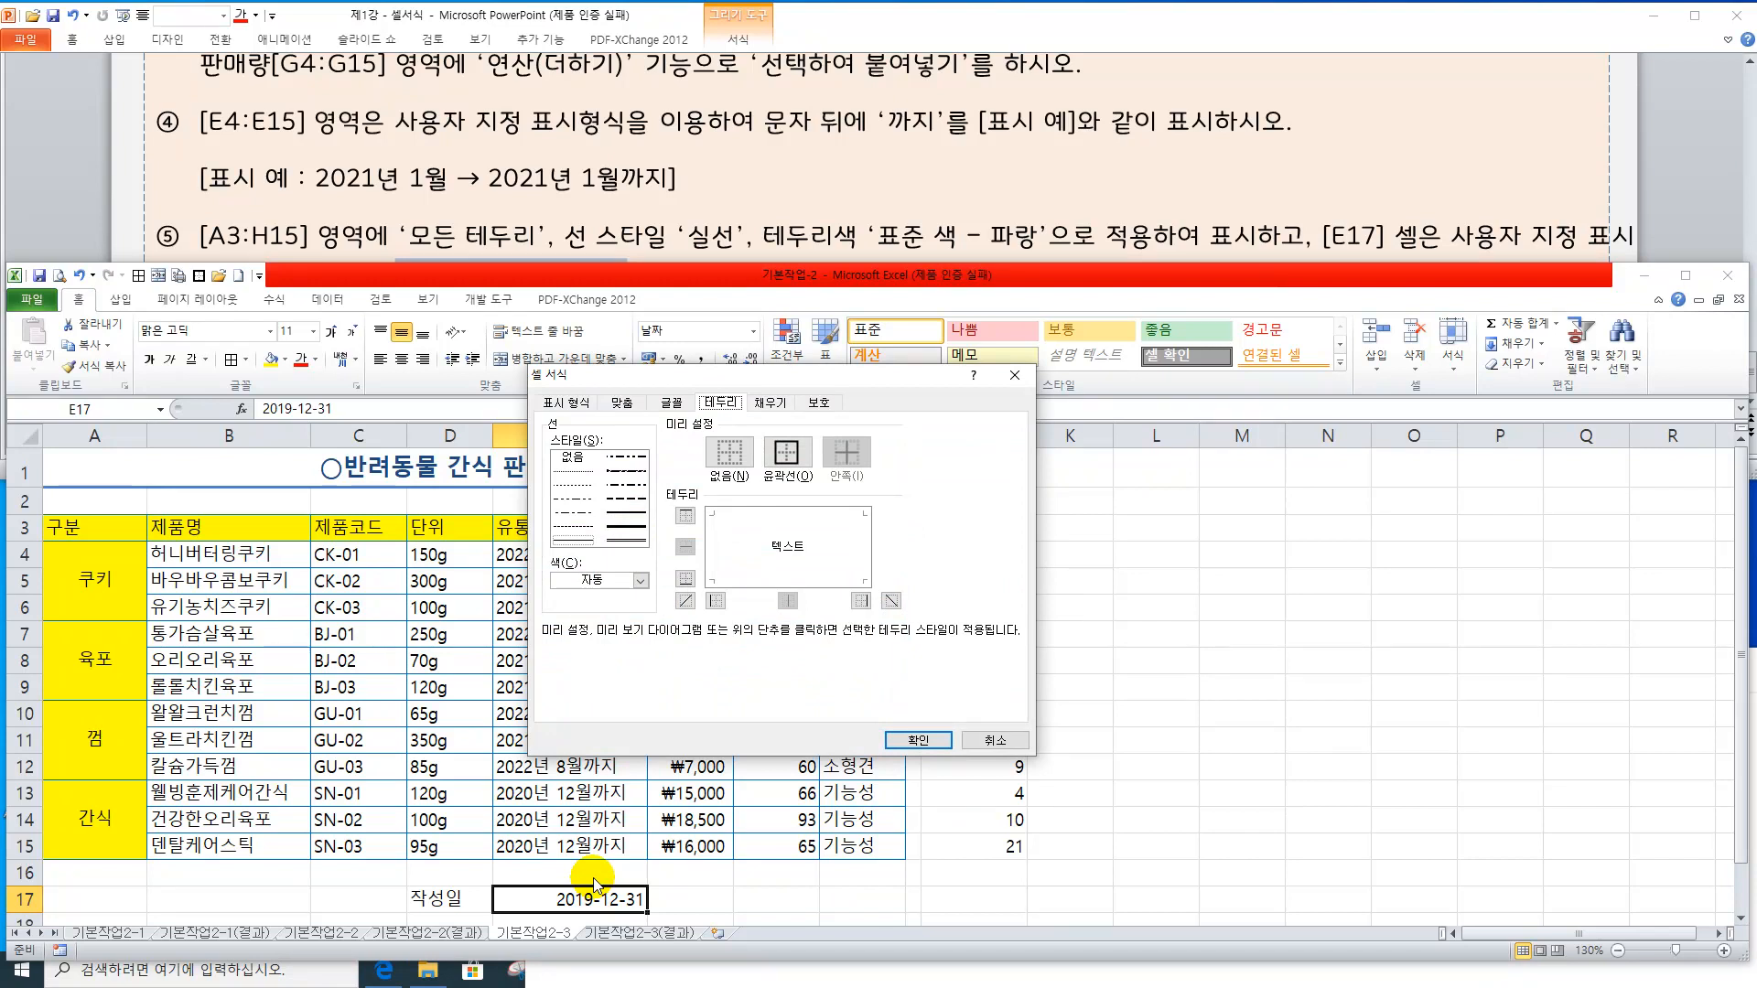
click(580, 404)
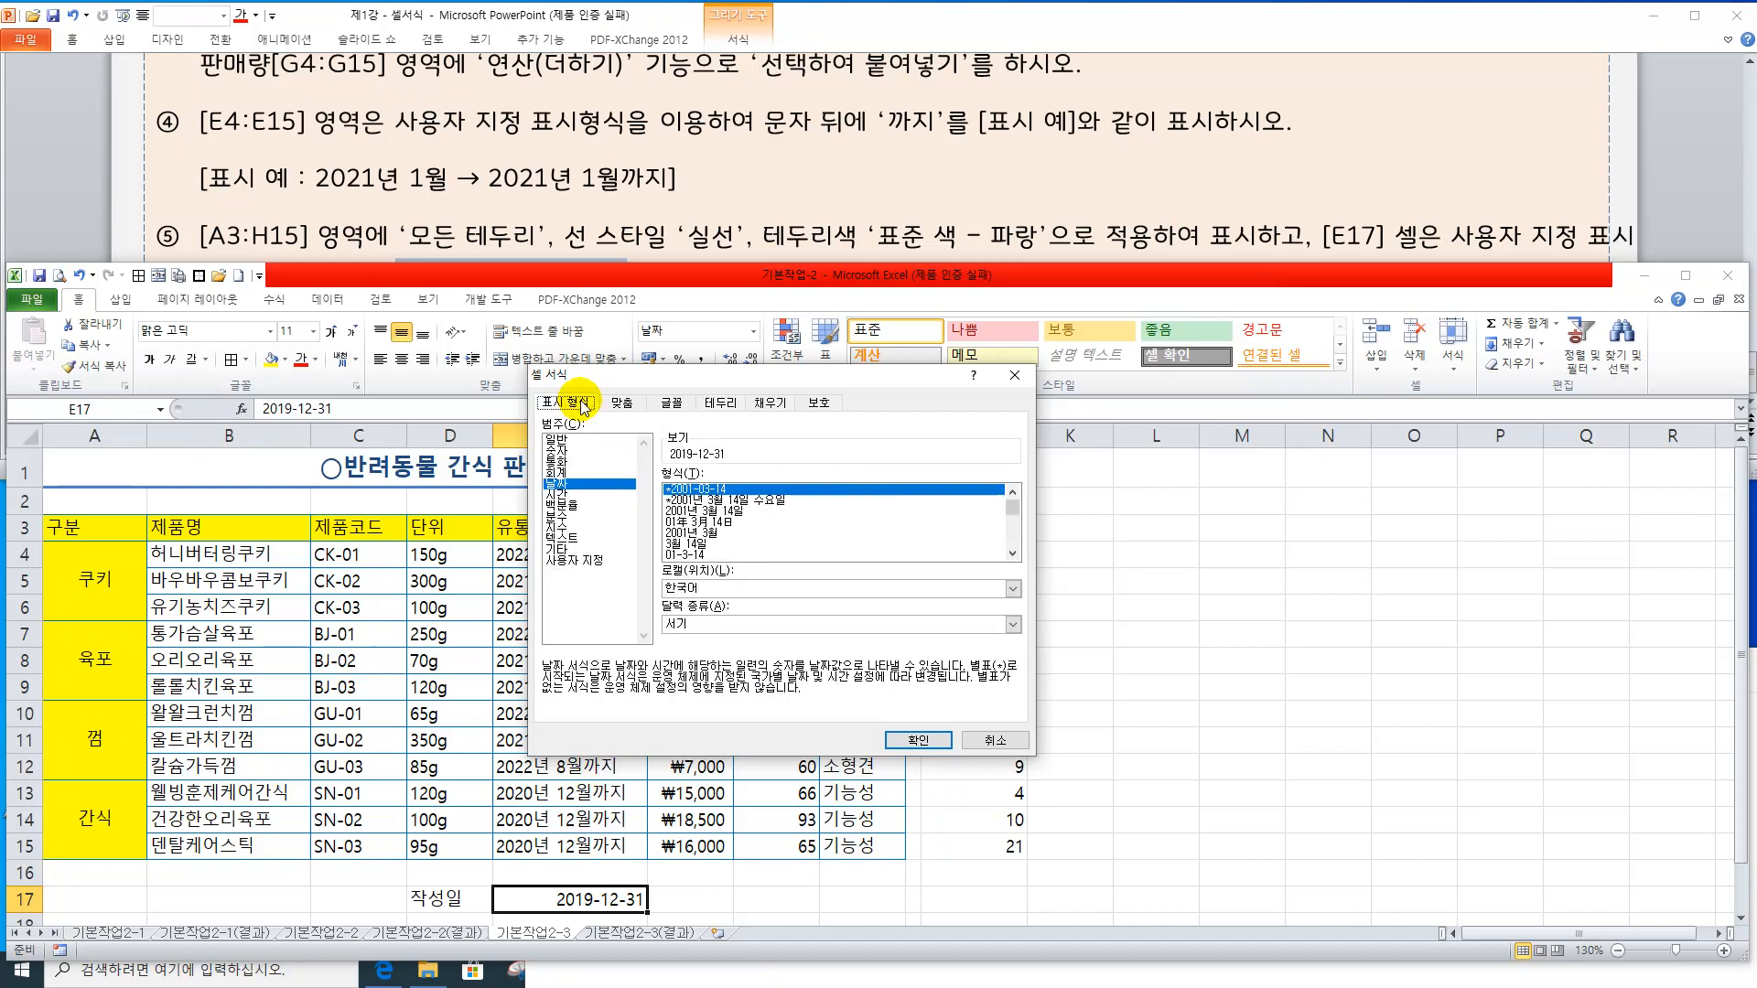
click(578, 562)
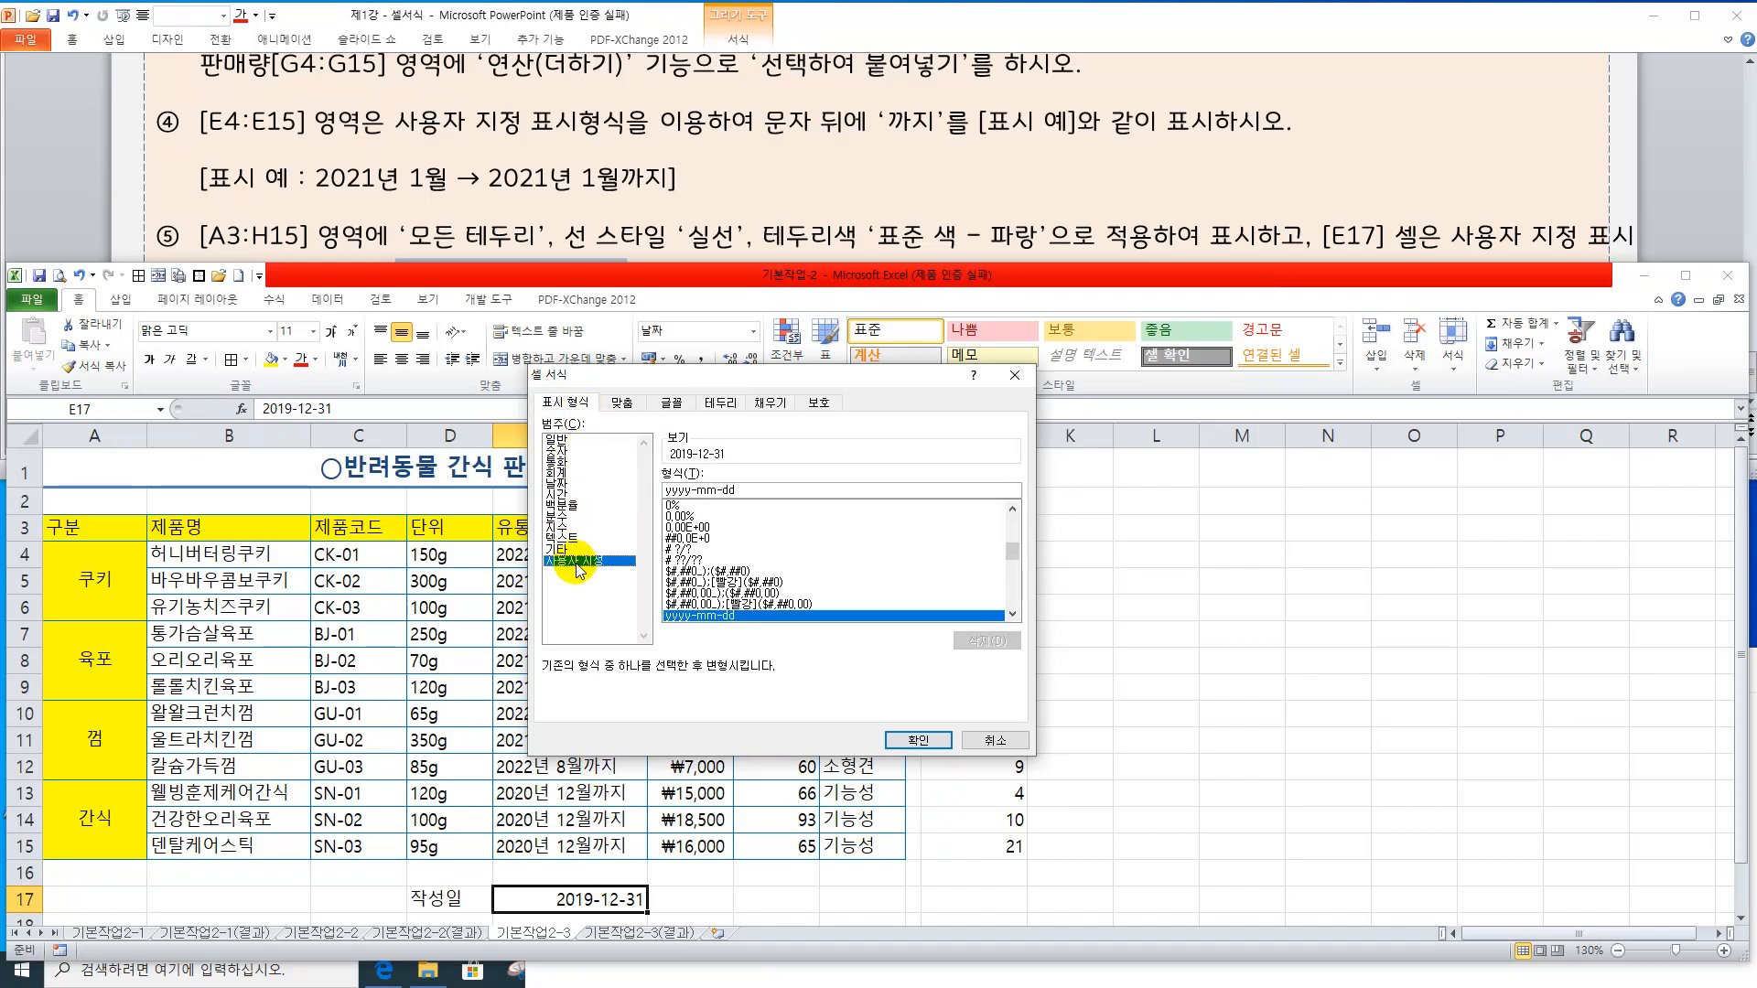
click(1012, 615)
click(1012, 615)
click(1012, 615)
click(1012, 615)
click(1013, 615)
click(1012, 615)
click(1012, 615)
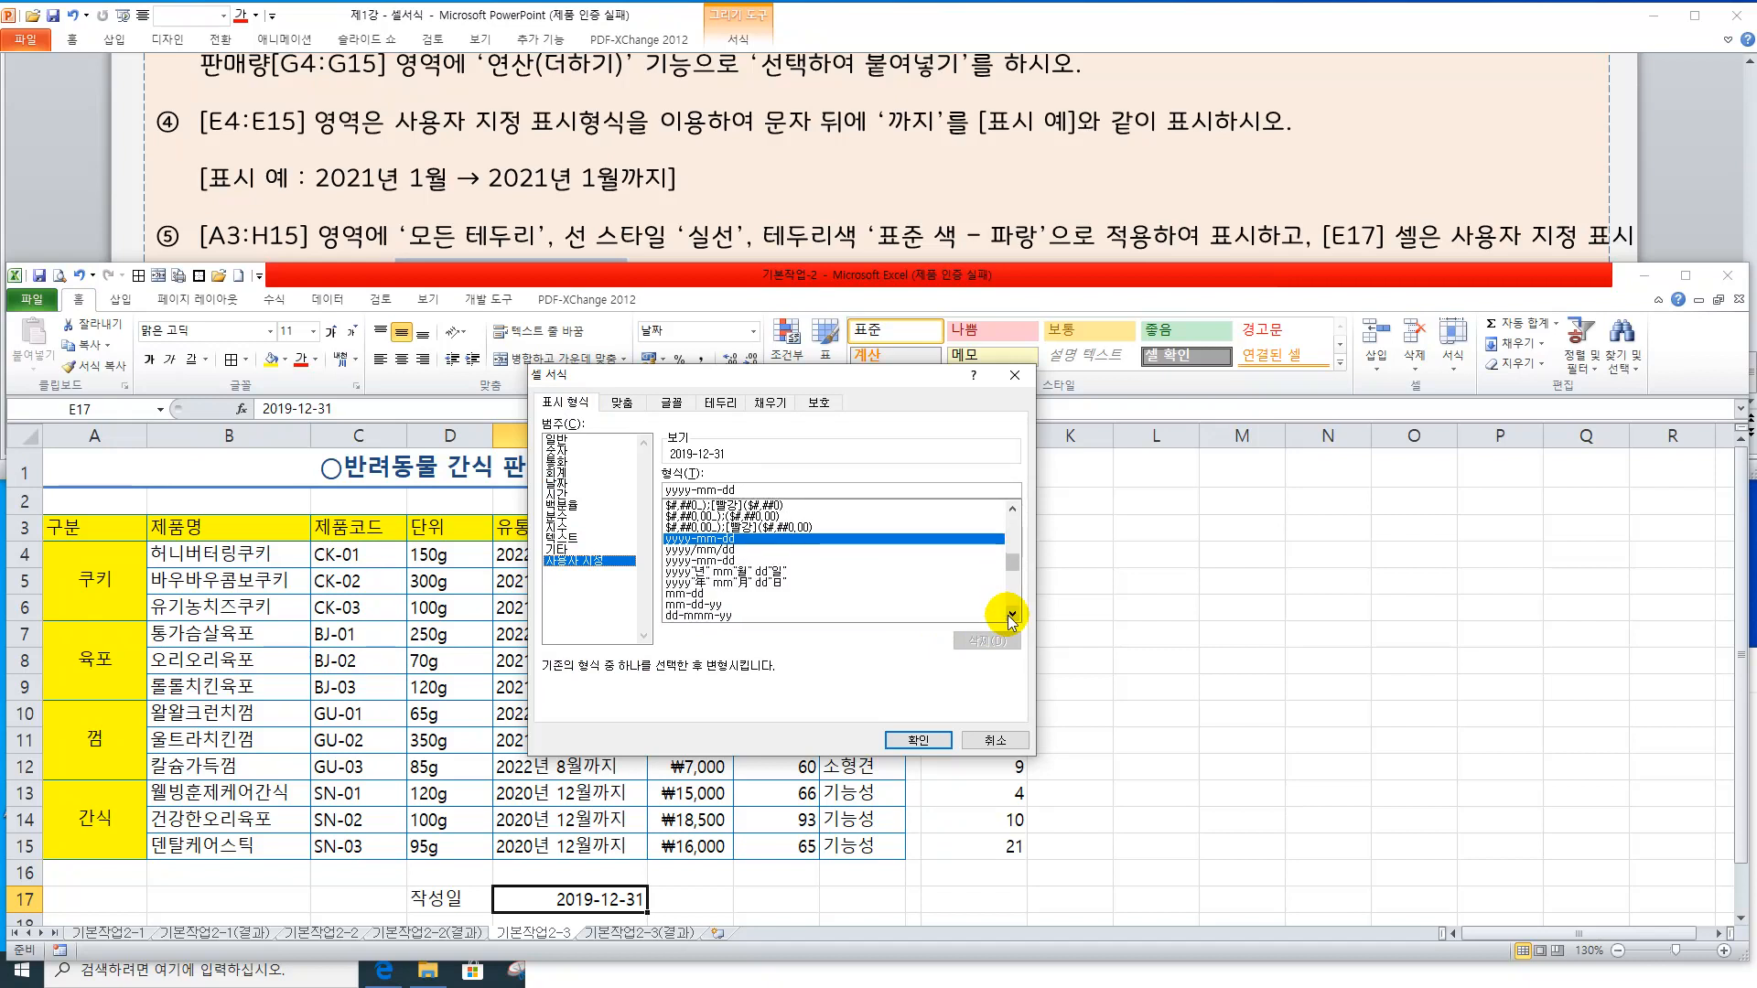
click(772, 574)
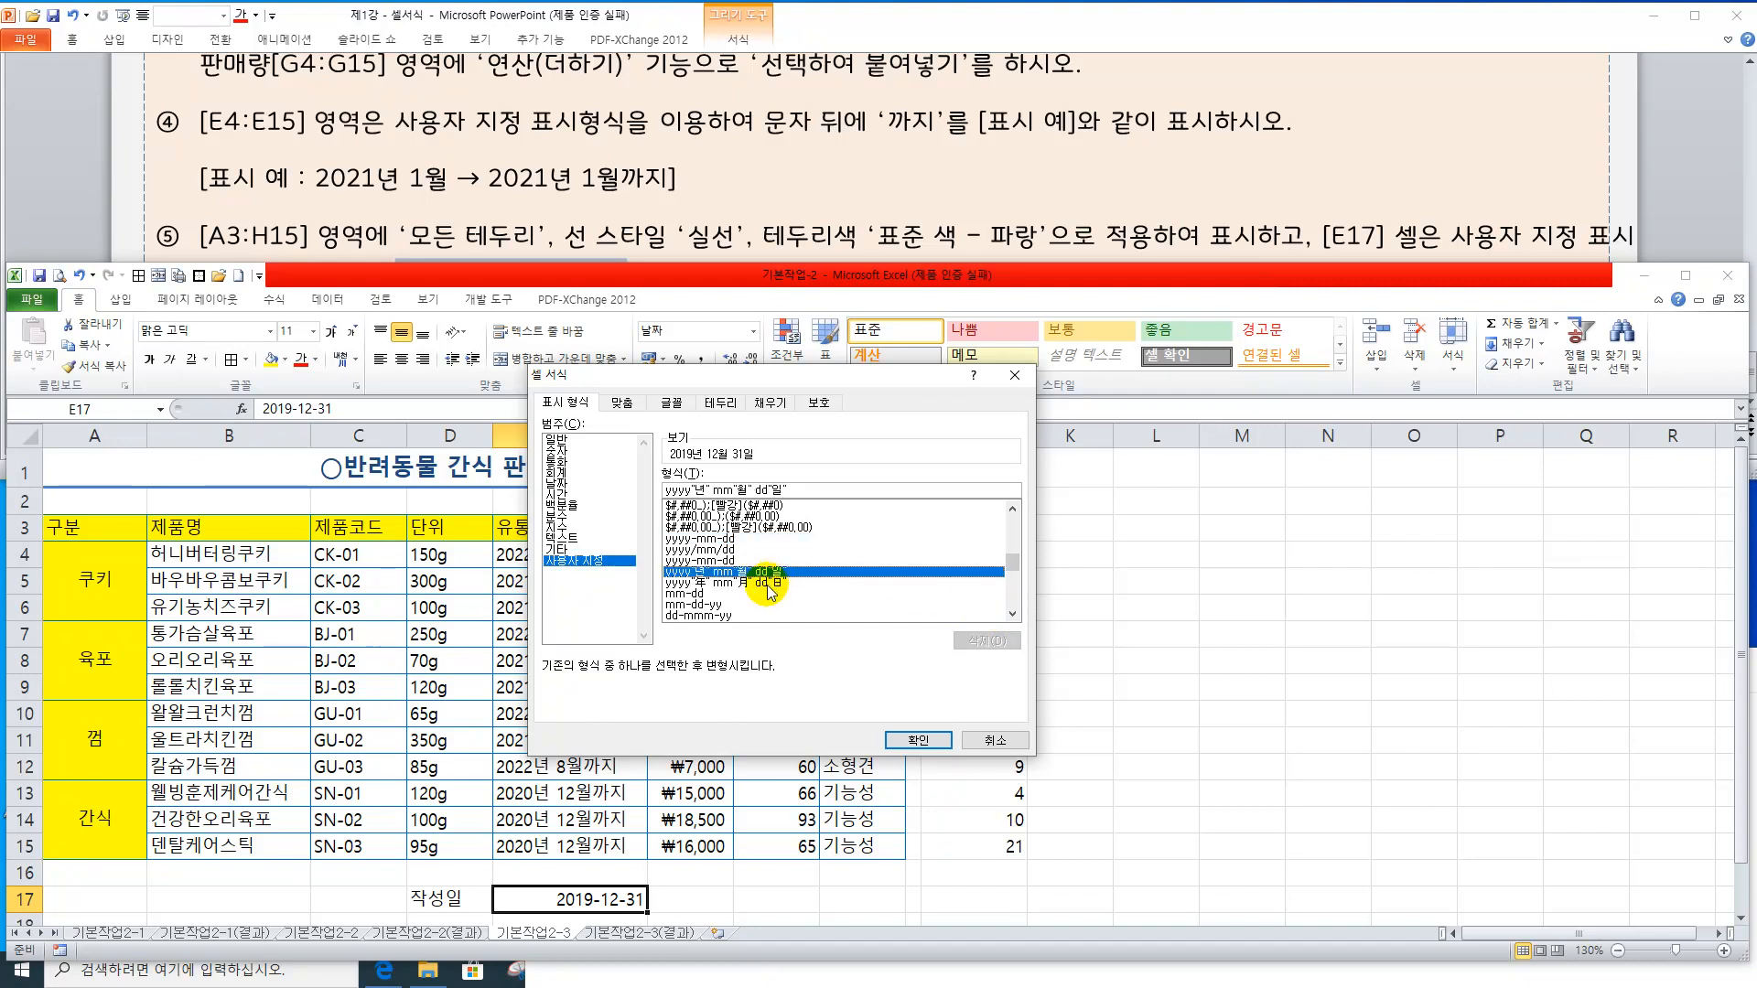
click(769, 584)
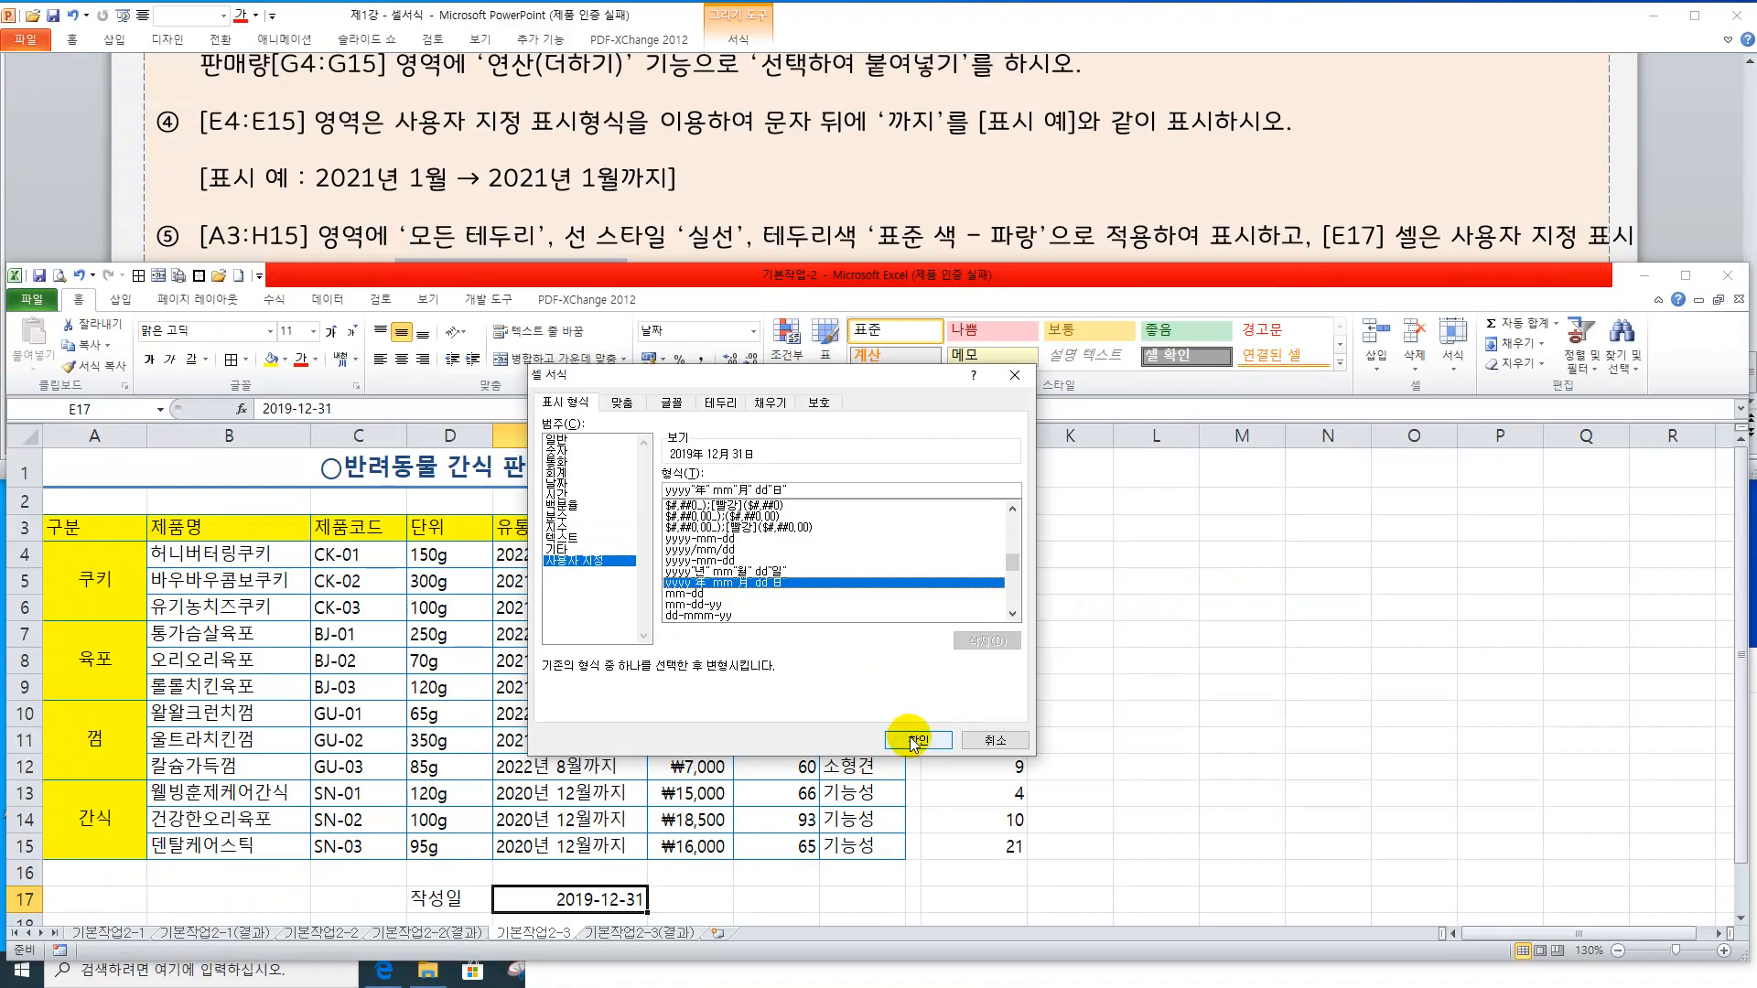
click(1070, 895)
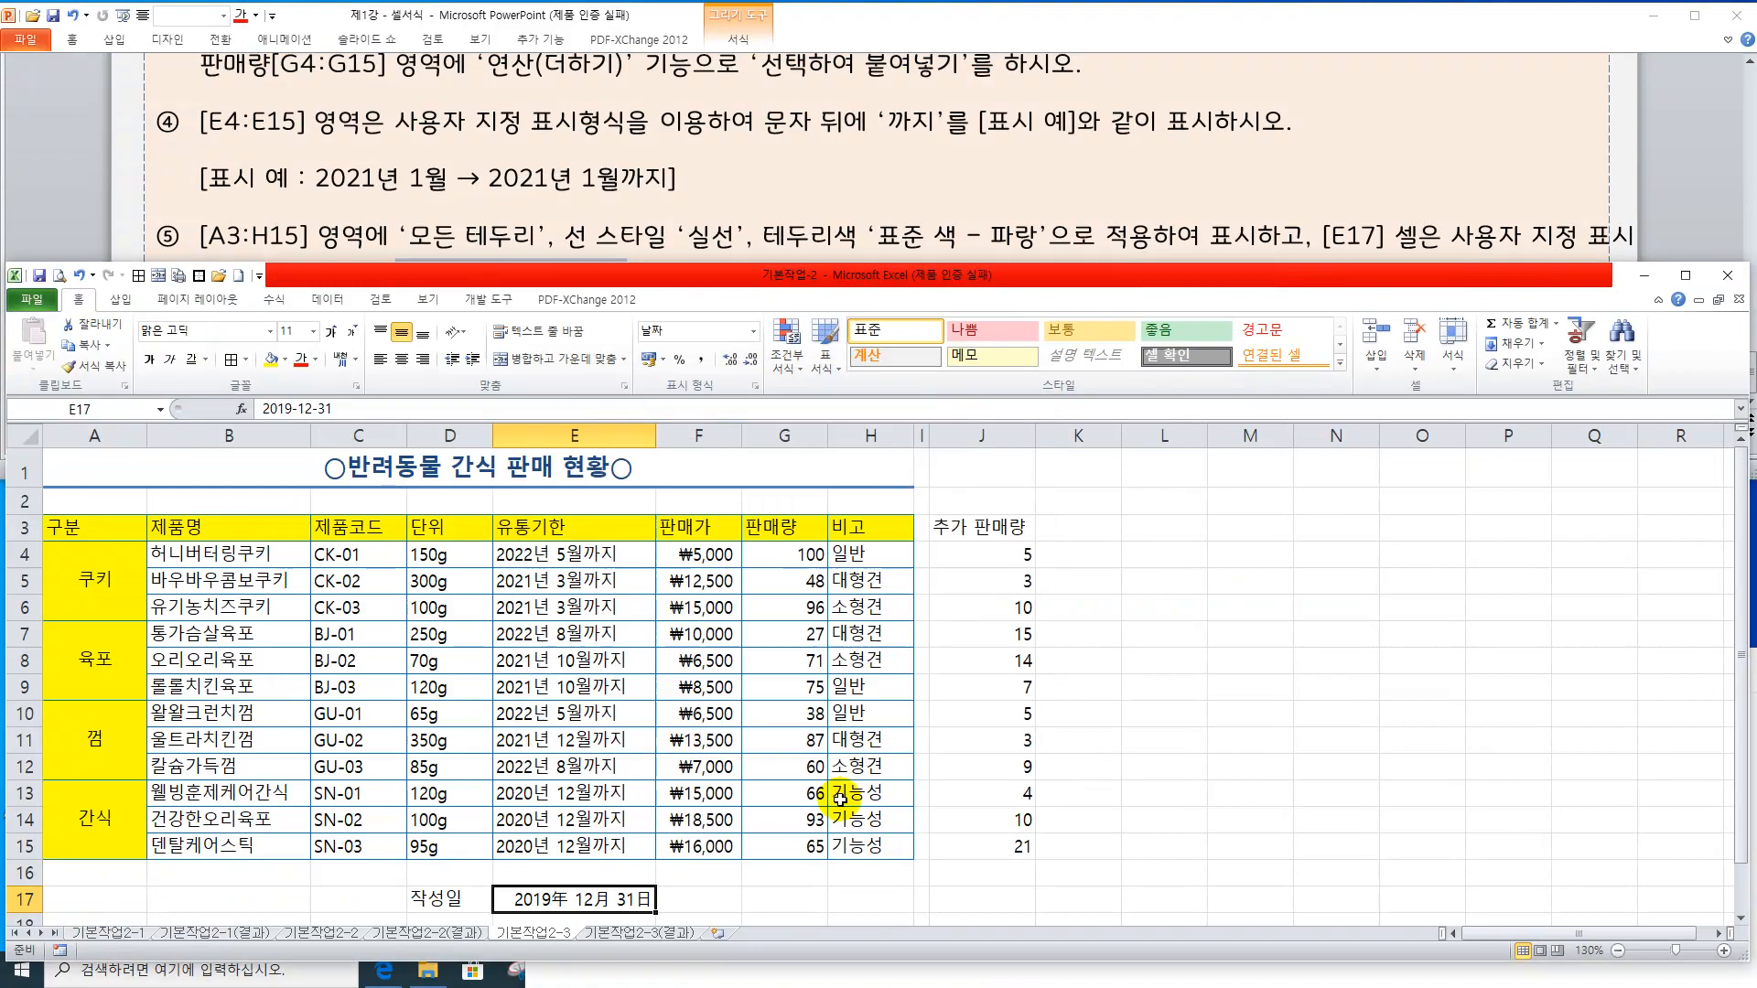